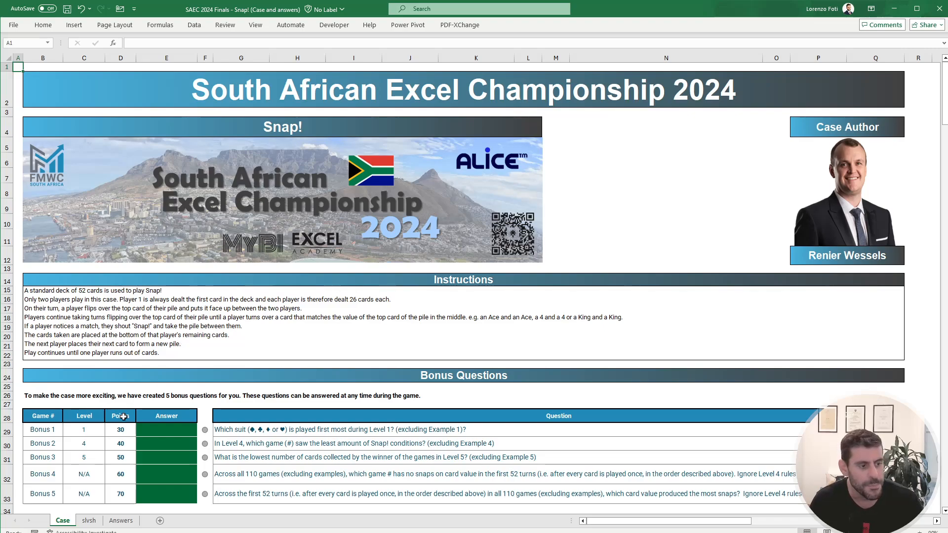
Step: Search the computer for "oro", launch the matching app and switch back to the case workbook
{"action": "key", "text": "super"}
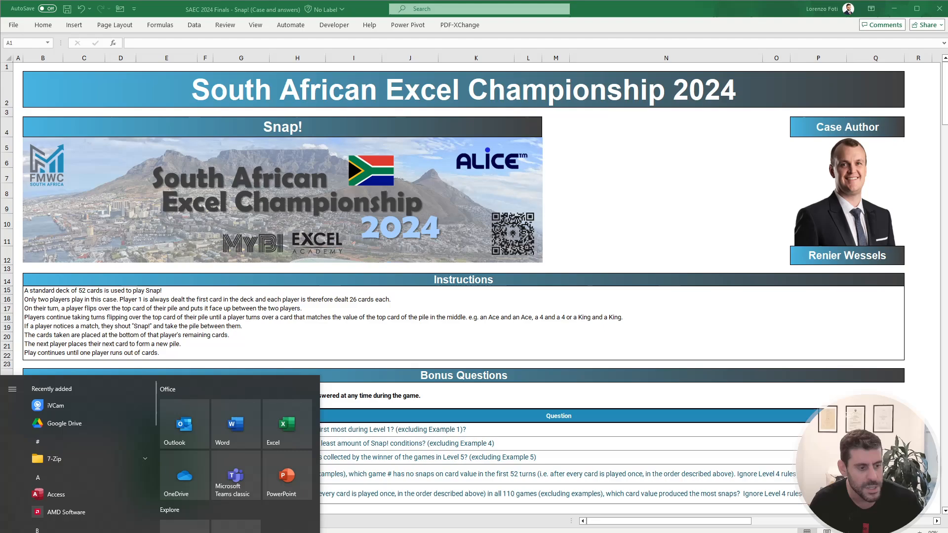
{"action": "key", "text": "super"}
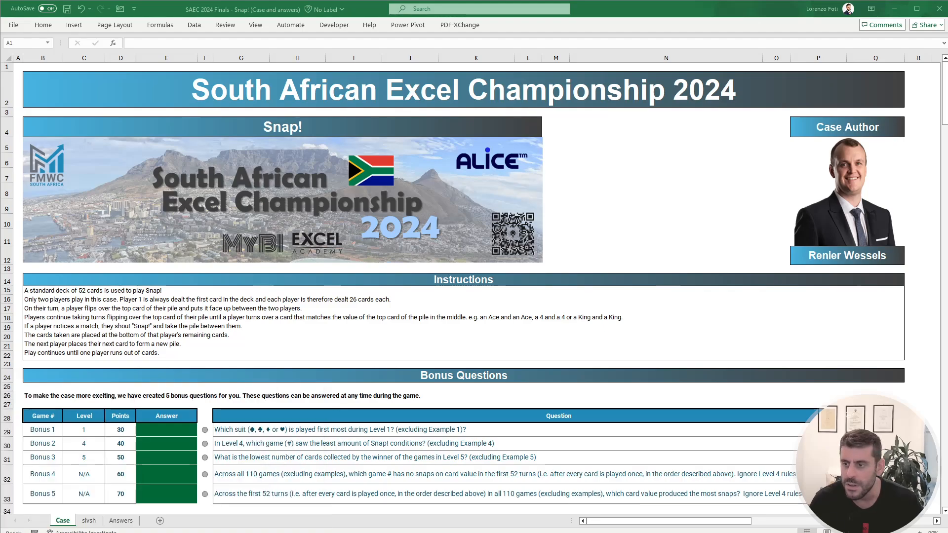
{"action": "key", "text": "super"}
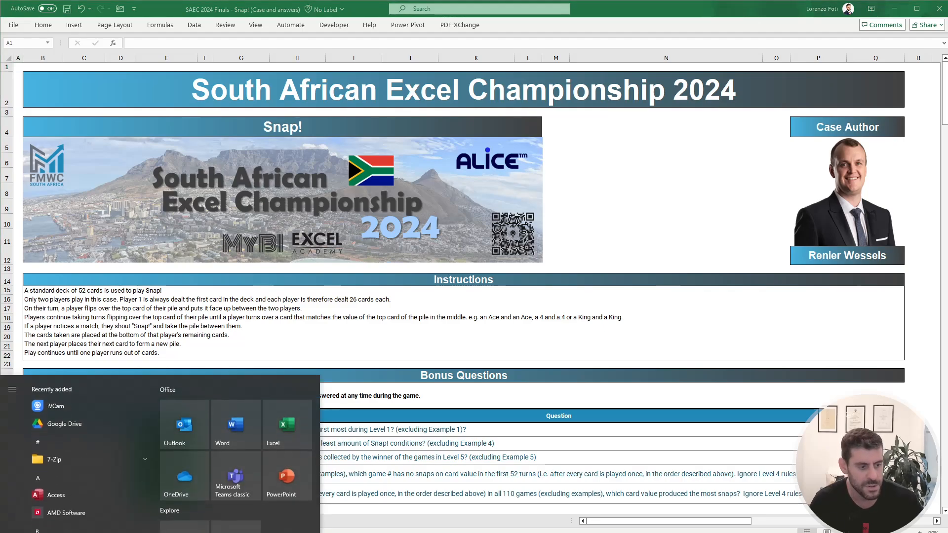
{"action": "type", "text": "oro"}
{"action": "key", "text": "Return"}
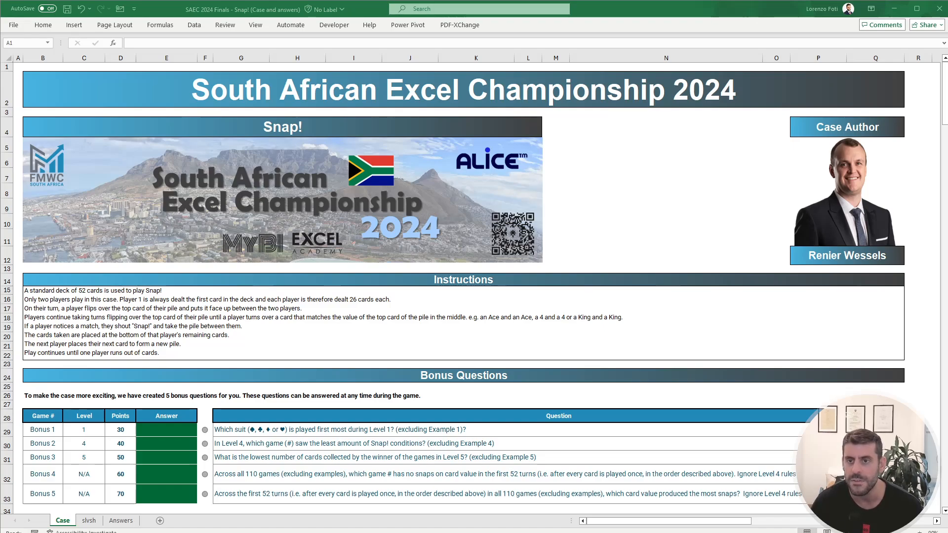
{"action": "key", "text": "alt+Tab"}
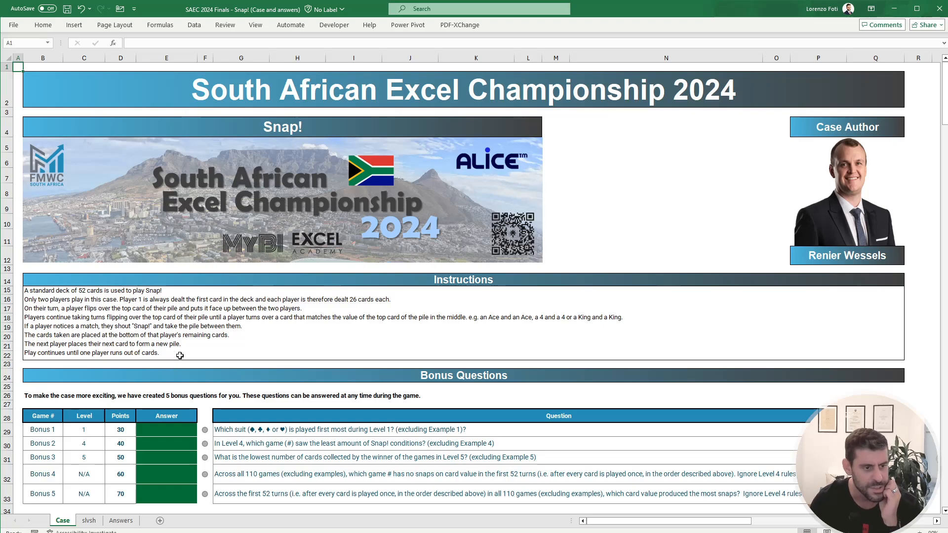
Step: Examine the bonus questions and the Level 1 rules, example and deck card order on the Case sheet
{"action": "scroll", "coordinate": [181, 353], "scroll_direction": "down", "scroll_amount": 2}
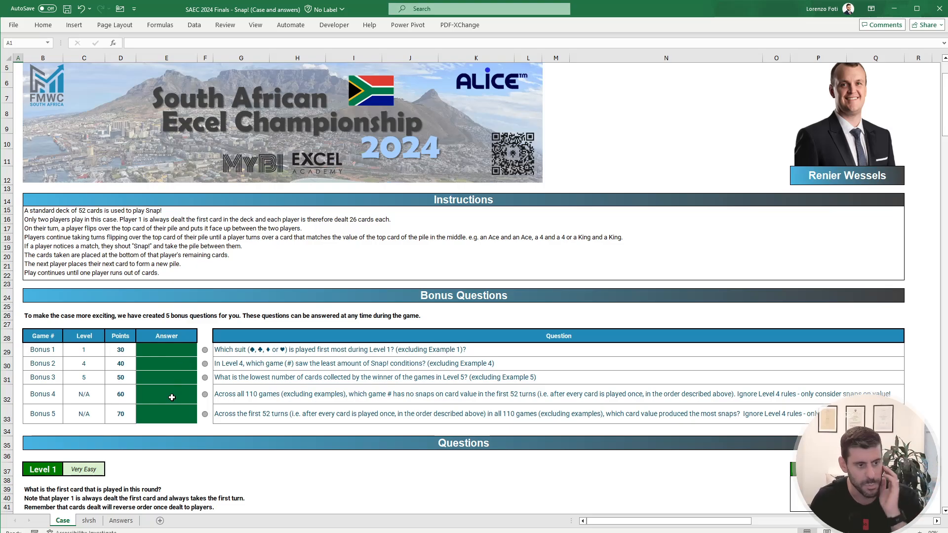
{"action": "scroll", "coordinate": [172, 397], "scroll_direction": "down", "scroll_amount": 4}
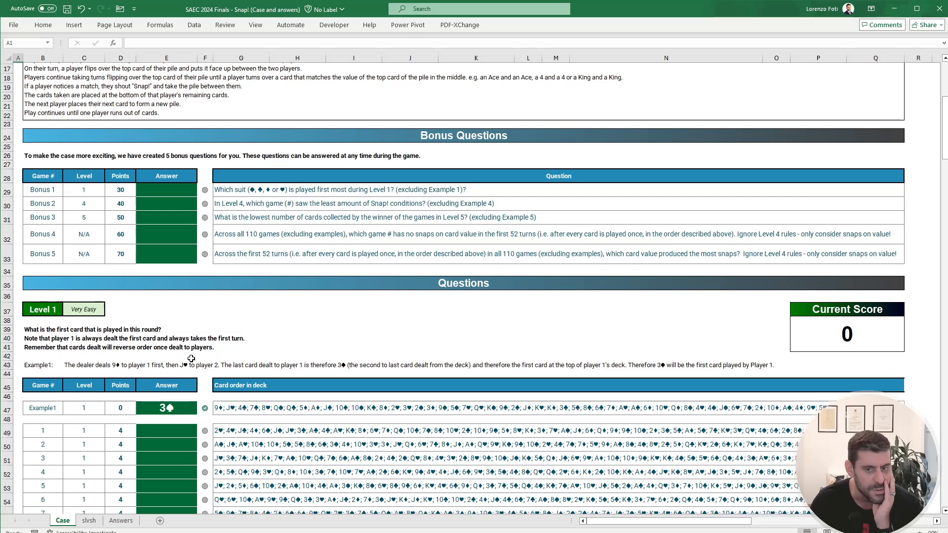
{"action": "scroll", "coordinate": [191, 358], "scroll_direction": "down", "scroll_amount": 2}
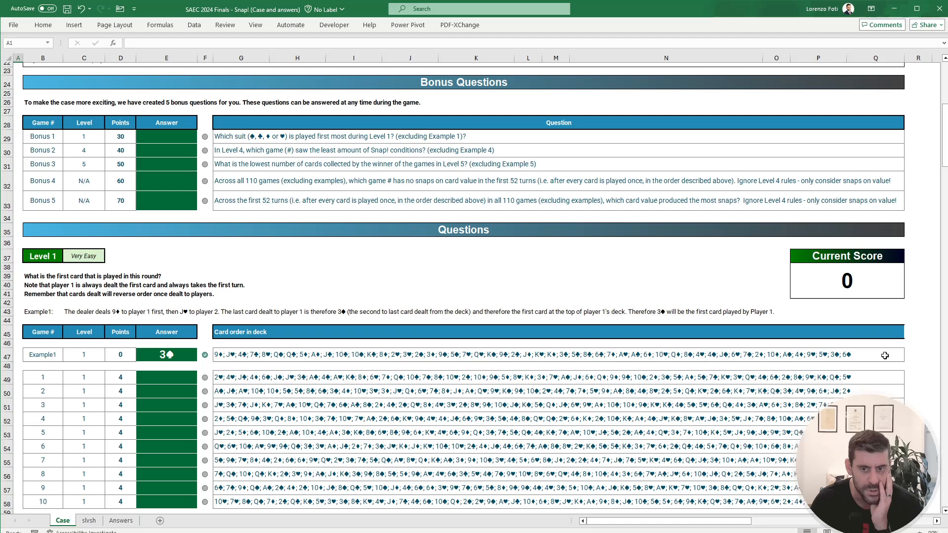
{"action": "left_click", "coordinate": [848, 356]}
{"action": "left_click", "coordinate": [835, 358]}
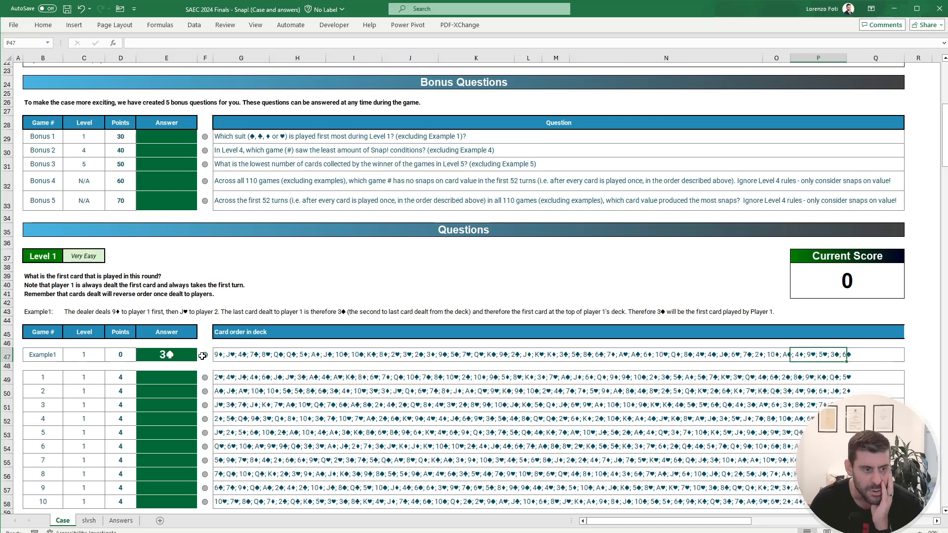
Step: On the slvsh sheet, turn the LET/XLOOKUP text in G4 into a live formula
{"action": "left_click", "coordinate": [87, 521]}
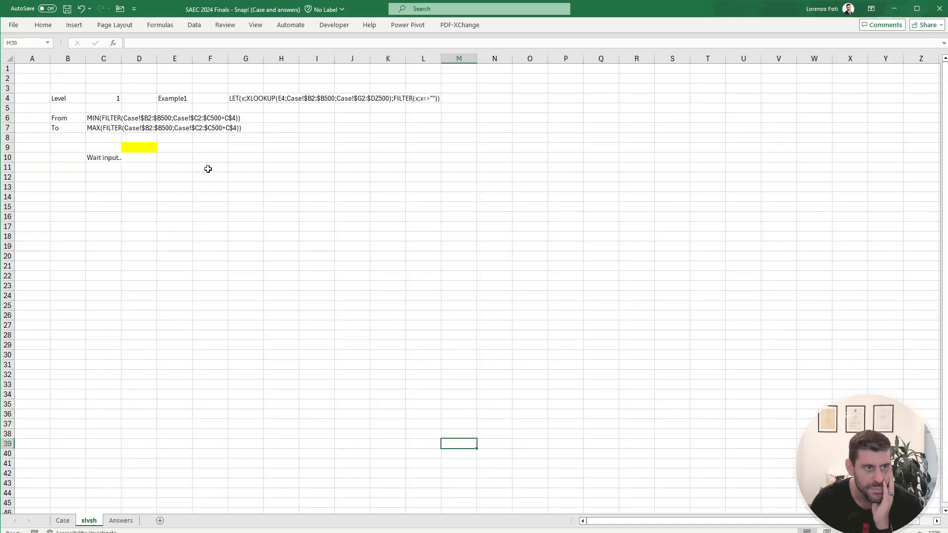
{"action": "left_click", "coordinate": [232, 97]}
{"action": "left_click", "coordinate": [129, 43]}
{"action": "type", "text": "="}
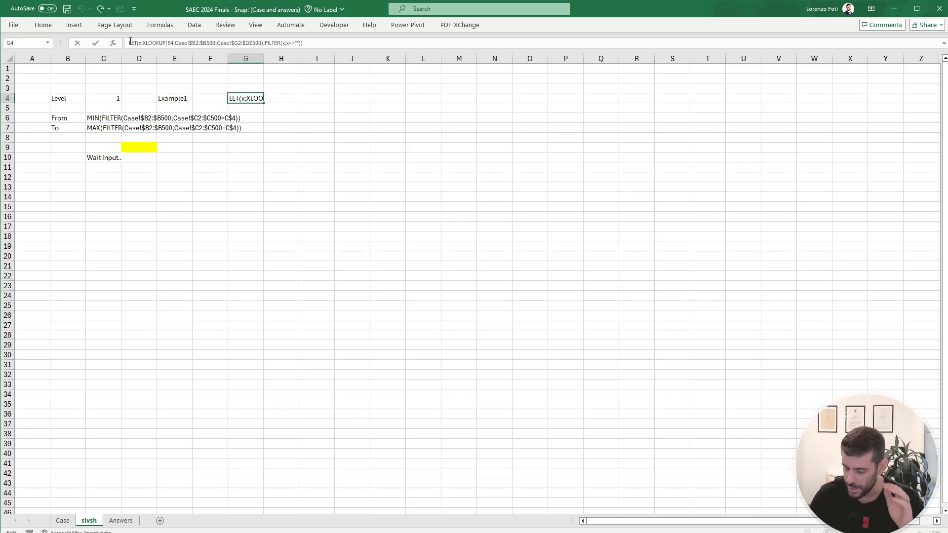
{"action": "key", "text": "Return"}
Step: Turn the MIN and MAX FILTER texts in C6 and C7 into live formulas for the level's game range
{"action": "left_click", "coordinate": [93, 116]}
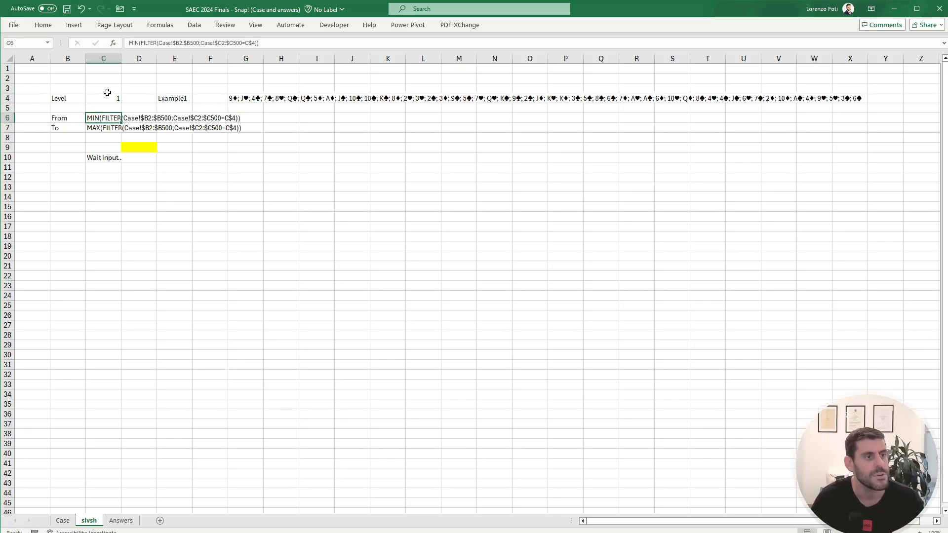
{"action": "left_click", "coordinate": [128, 43]}
{"action": "type", "text": "="}
{"action": "key", "text": "Return"}
{"action": "left_click", "coordinate": [127, 44]}
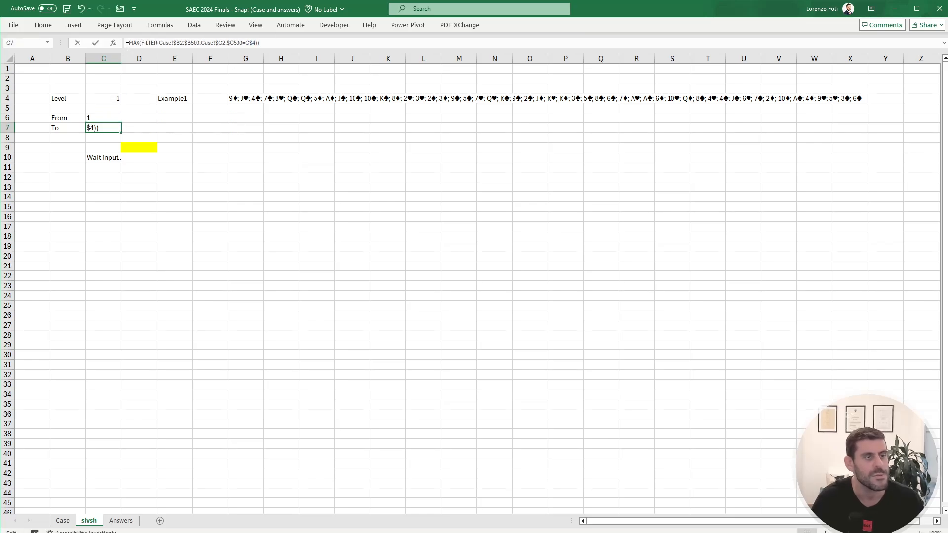
{"action": "type", "text": "="}
{"action": "key", "text": "Return"}
Step: Split the deck from G4 down the rows from G9 with +TEXTSPLIT(G4;;"; ")
{"action": "left_click", "coordinate": [256, 147]}
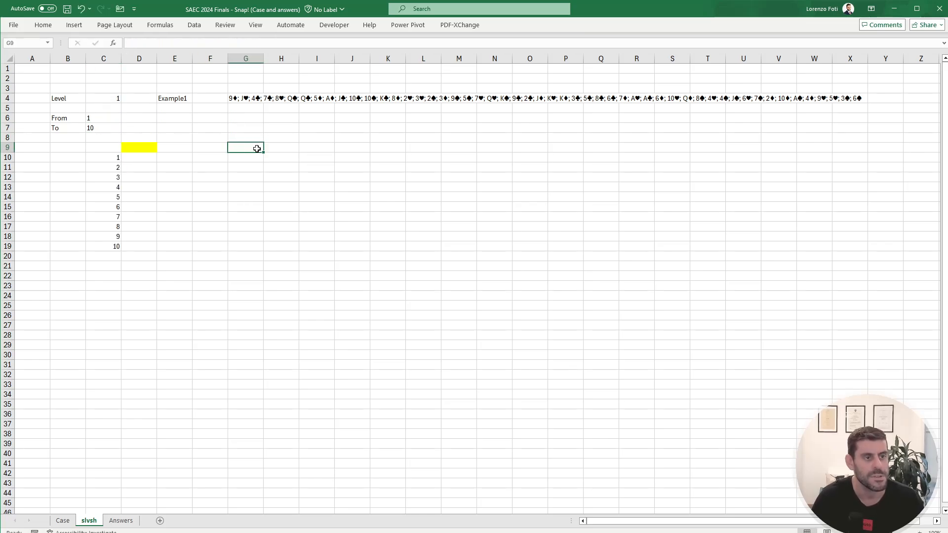
{"action": "type", "text": "+texts"}
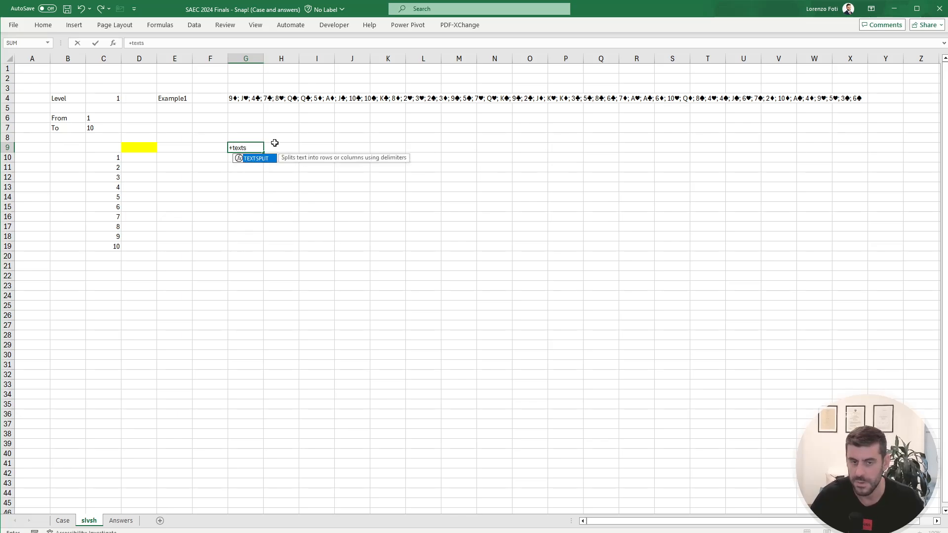
{"action": "key", "text": "Tab"}
{"action": "key", "text": "ctrl+Up"}
{"action": "type", "text": ";"}
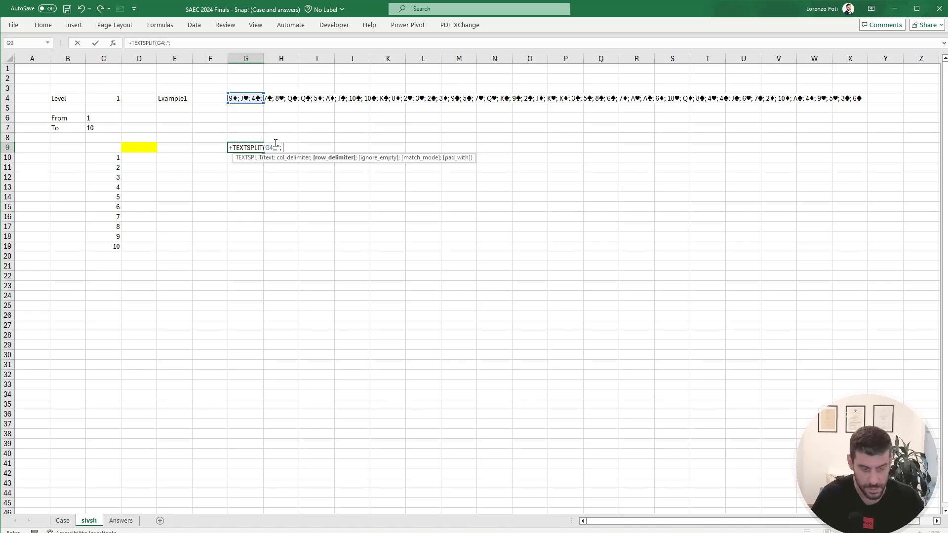
{"action": "type", "text": ";\"; \")"}
{"action": "key", "text": "Return"}
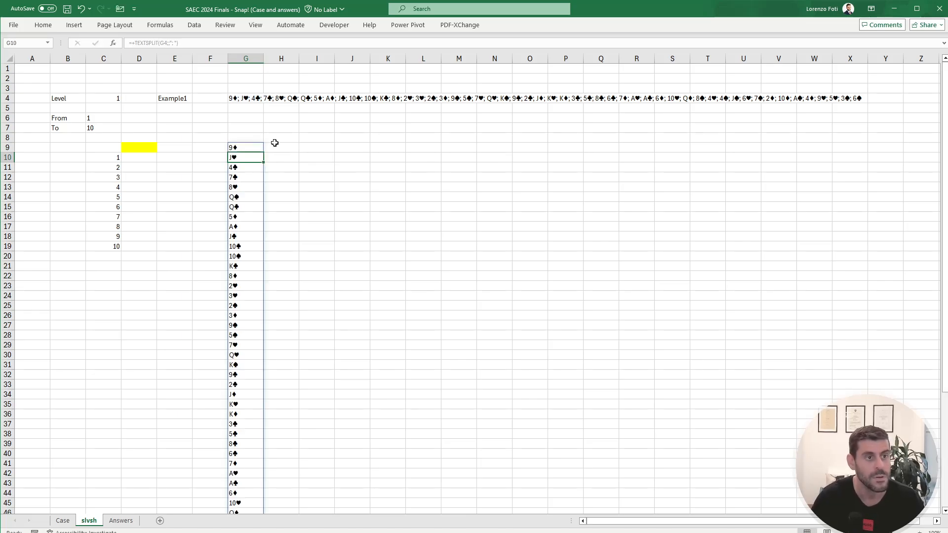
Step: Make the yellow cell D9 reference the second-to-last card of the split deck, G59
{"action": "left_click", "coordinate": [276, 145]}
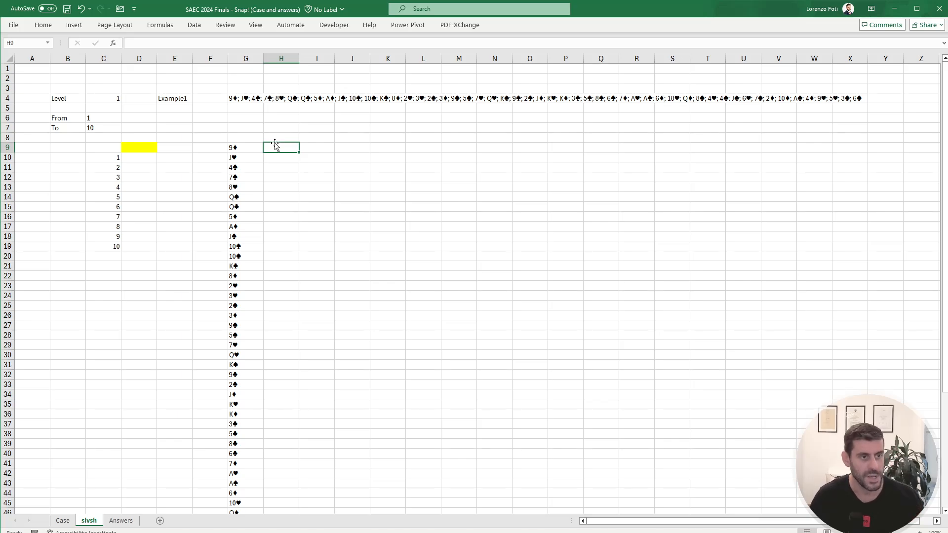
{"action": "key", "text": "Left"}
{"action": "key", "text": "Left"}
{"action": "key", "text": "Left"}
{"action": "key", "text": "Left"}
{"action": "type", "text": "+"}
{"action": "key", "text": "Right"}
{"action": "key", "text": "Right"}
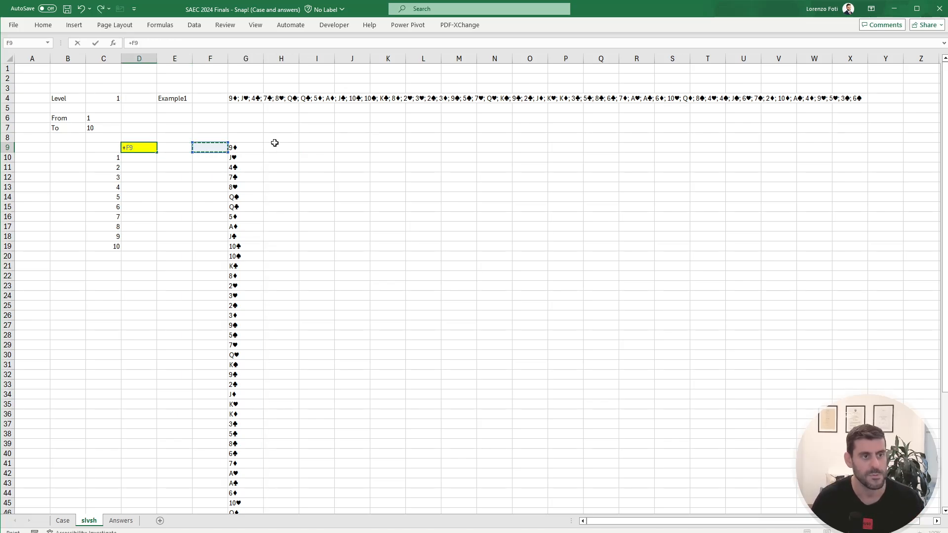
{"action": "key", "text": "Right"}
{"action": "key", "text": "ctrl+Down"}
{"action": "key", "text": "Up"}
{"action": "key", "text": "Return"}
{"action": "key", "text": "Up"}
{"action": "key", "text": "Up"}
{"action": "key", "text": "Up"}
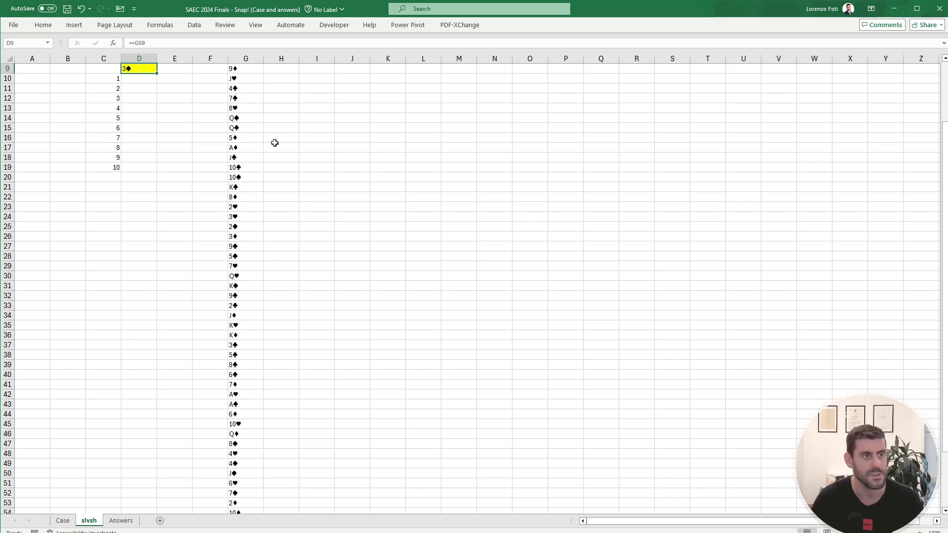
Step: Create a data table over C9:D19 with E4 as the column input cell and recalculate the sheet
{"action": "key", "text": "Left"}
{"action": "key", "text": "Left"}
{"action": "key", "text": "Down"}
{"action": "key", "text": "Down"}
{"action": "key", "text": "Right"}
{"action": "key", "text": "Right"}
{"action": "key", "text": "Down"}
{"action": "key", "text": "Left"}
{"action": "key", "text": "Up"}
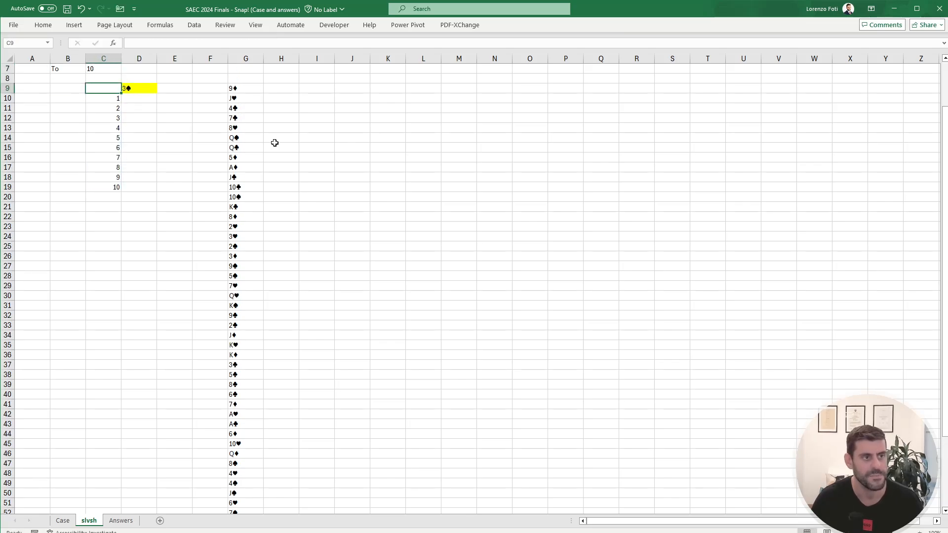
{"action": "key", "text": "shift+Right"}
{"action": "key", "text": "ctrl+shift+Down"}
{"action": "key", "text": "ctrl+shift+Down"}
{"action": "key", "text": "alt"}
{"action": "key", "text": "a"}
{"action": "key", "text": "w"}
{"action": "key", "text": "t"}
{"action": "key", "text": "Tab"}
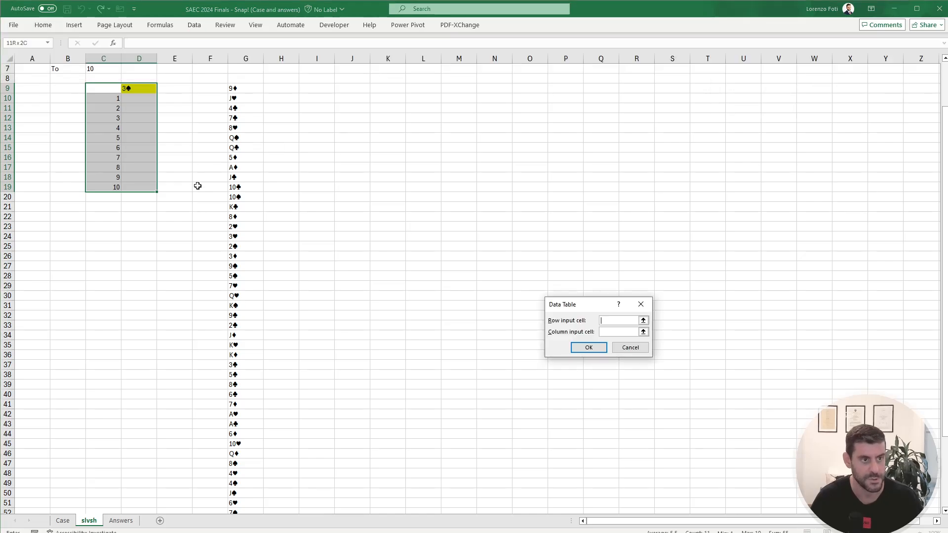
{"action": "scroll", "coordinate": [190, 184], "scroll_direction": "up", "scroll_amount": 2}
{"action": "left_click", "coordinate": [176, 98]}
{"action": "key", "text": "Return"}
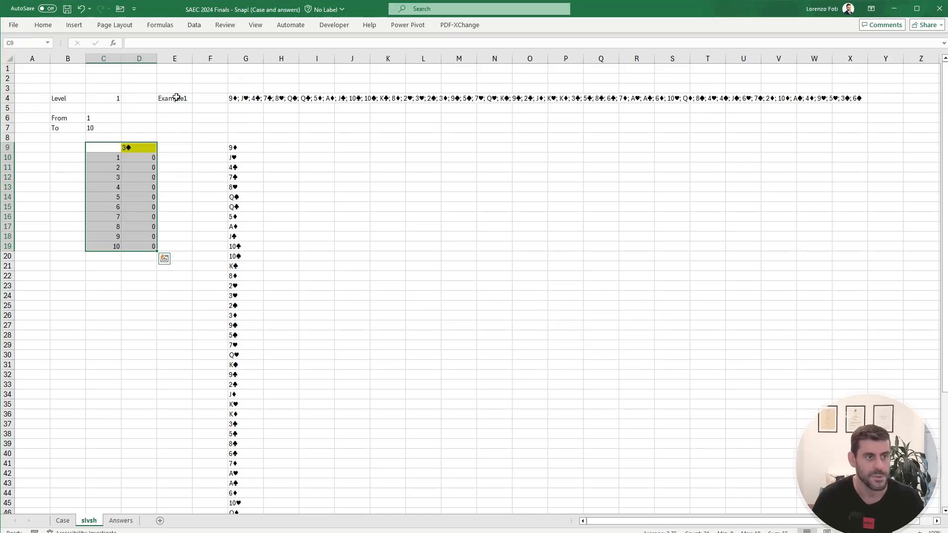
{"action": "key", "text": "alt+m"}
{"action": "key", "text": "j"}
{"action": "key", "text": "Down"}
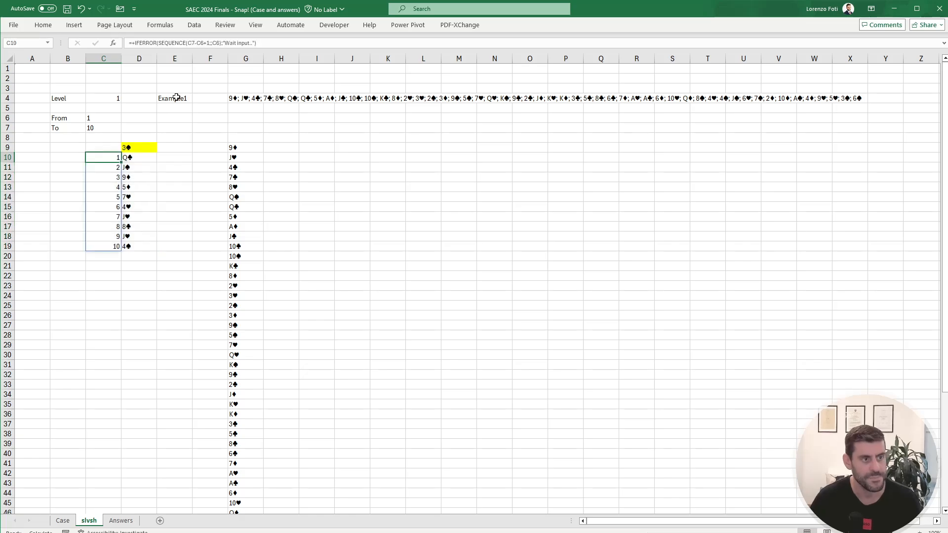
Step: Copy the data table results in D10:D19 and paste them as values into the Level 1 answers from E49 on the Case sheet
{"action": "key", "text": "Right"}
{"action": "key", "text": "ctrl+shift+Down"}
{"action": "key", "text": "ctrl+c"}
{"action": "left_click", "coordinate": [63, 520]}
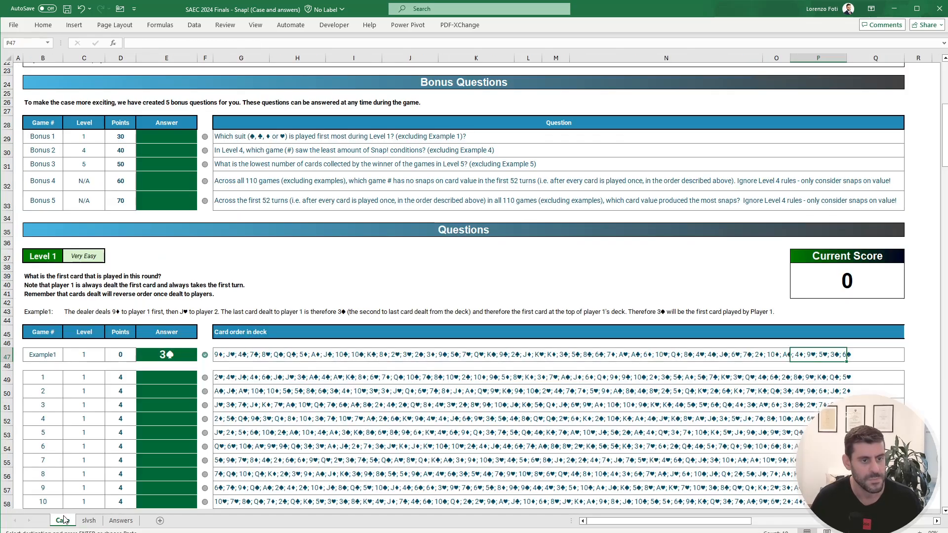
{"action": "right_click", "coordinate": [172, 378]}
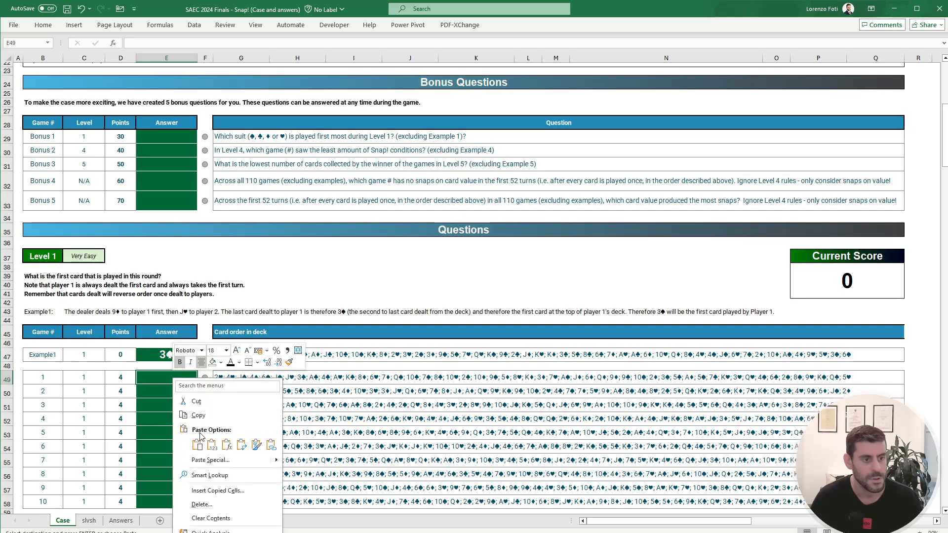
{"action": "left_click", "coordinate": [207, 449]}
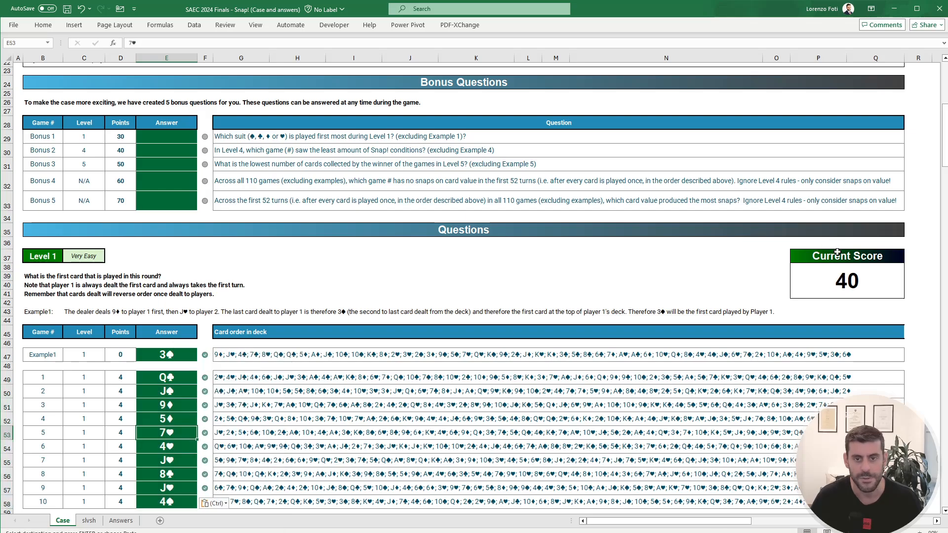
Step: Hide the Current Score value by setting its font colour to white
{"action": "left_click", "coordinate": [839, 277]}
{"action": "left_click", "coordinate": [43, 24]}
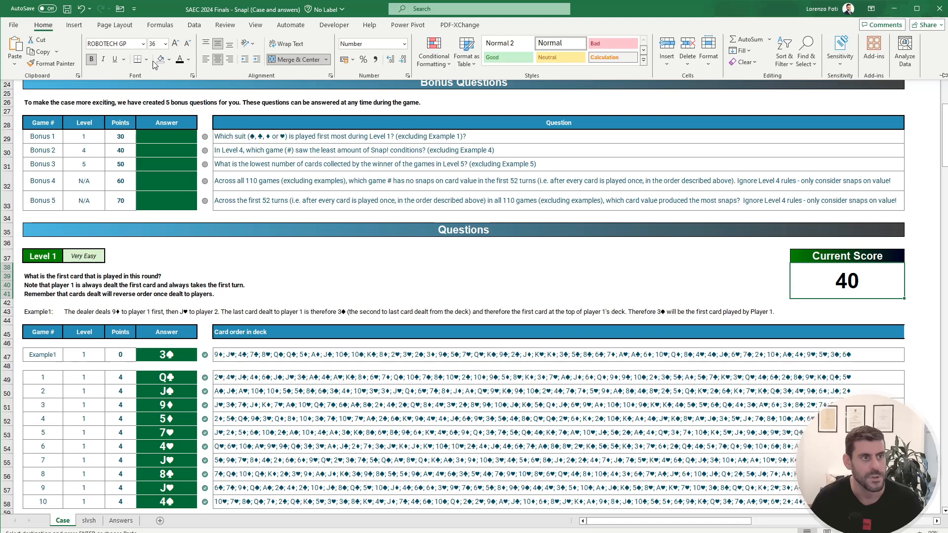
{"action": "left_click", "coordinate": [190, 61]}
{"action": "left_click", "coordinate": [180, 95]}
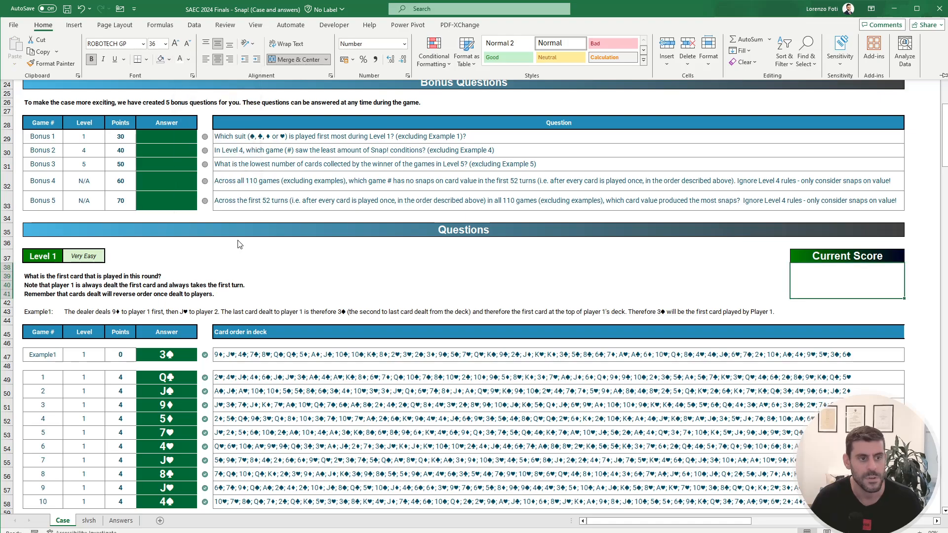
Step: Hide column F, which holds the answer check indicators
{"action": "left_click", "coordinate": [205, 58]}
{"action": "right_click", "coordinate": [205, 57]}
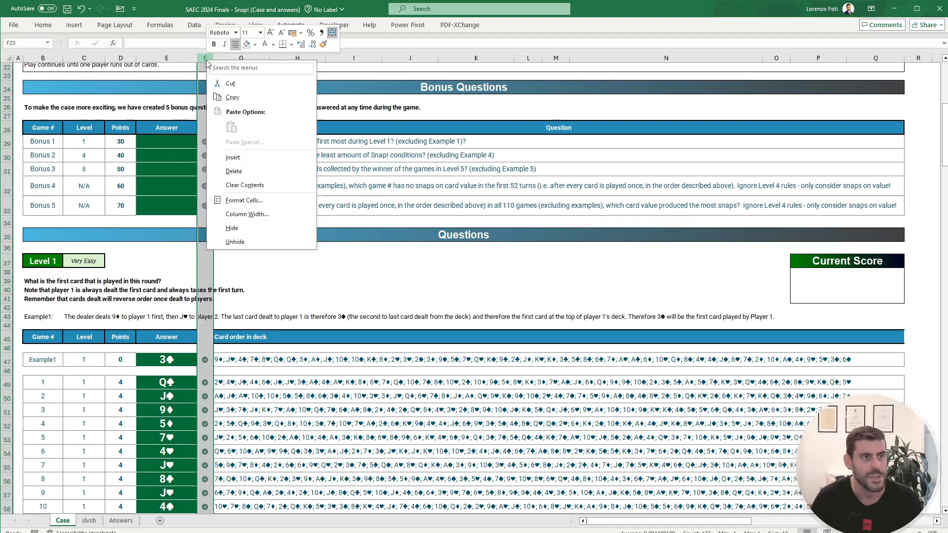
{"action": "left_click", "coordinate": [232, 227]}
Step: Read the Level 2 question and example, and examine the split deck in column G of the slvsh sheet
{"action": "scroll", "coordinate": [173, 281], "scroll_direction": "down", "scroll_amount": 10}
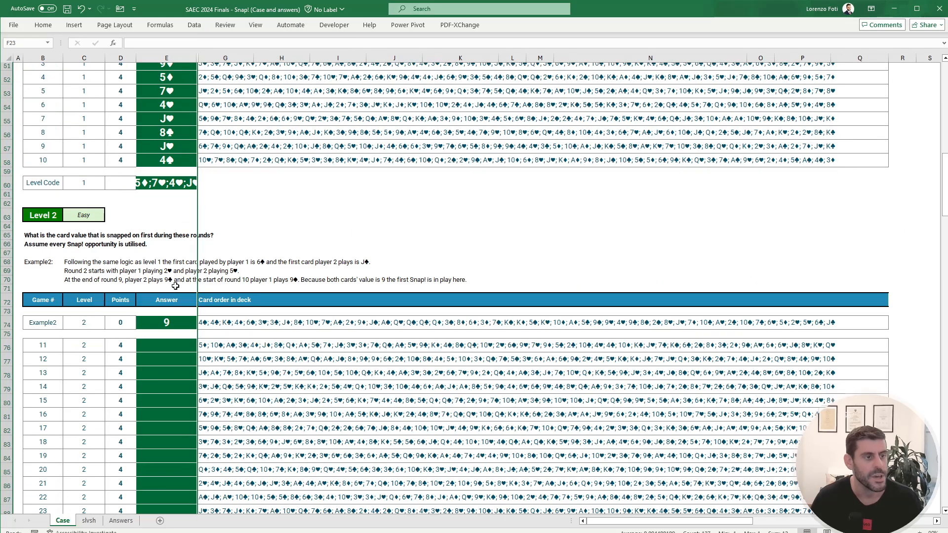
{"action": "left_click", "coordinate": [173, 286]}
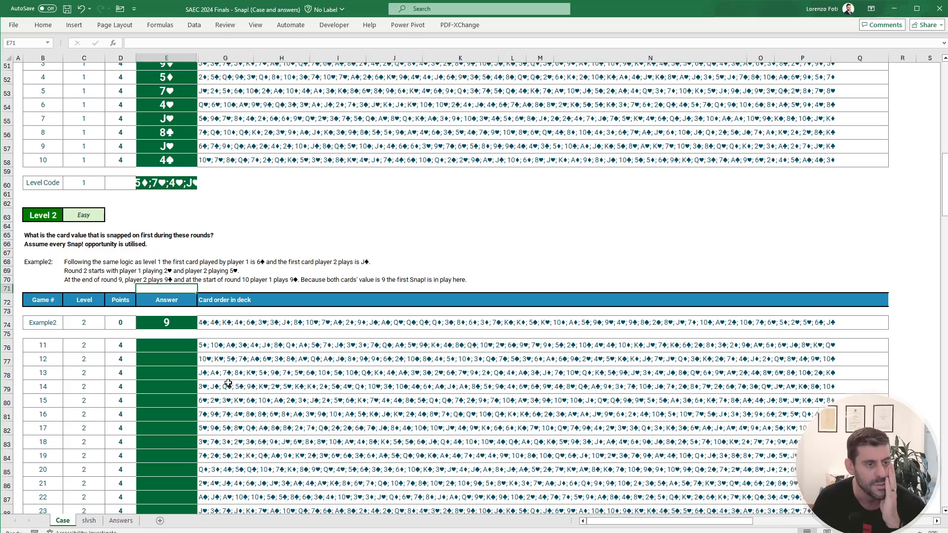
{"action": "left_click", "coordinate": [89, 520]}
{"action": "left_click", "coordinate": [241, 147]}
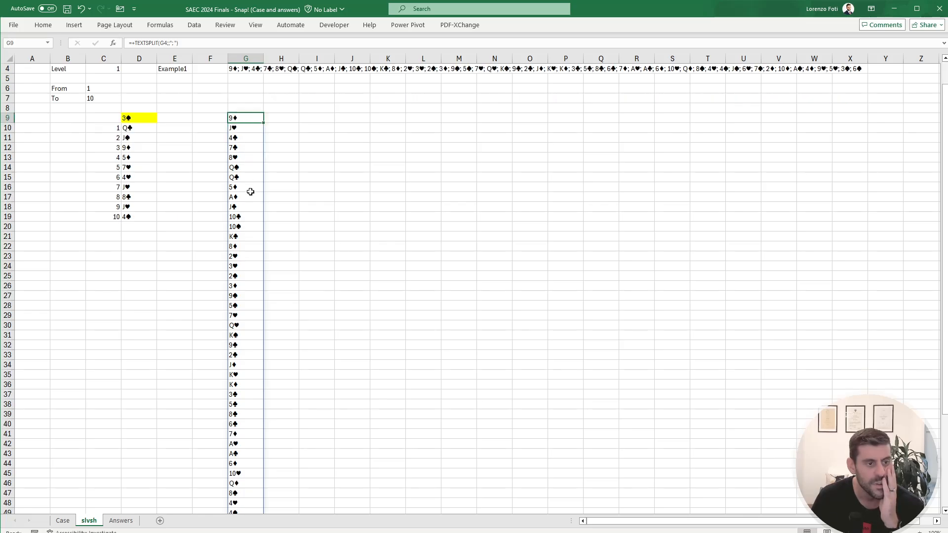
{"action": "scroll", "coordinate": [251, 192], "scroll_direction": "down", "scroll_amount": 3}
{"action": "scroll", "coordinate": [250, 192], "scroll_direction": "up", "scroll_amount": 3}
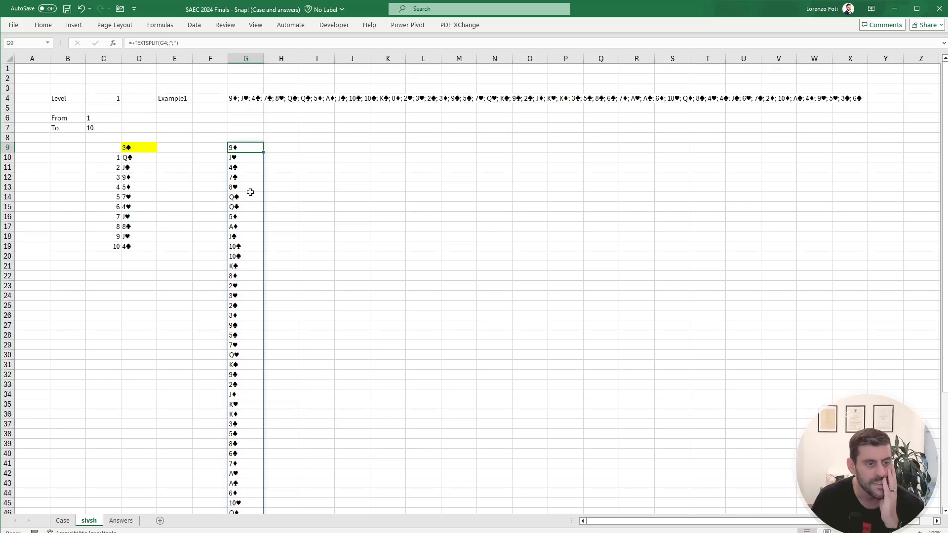
{"action": "left_click", "coordinate": [280, 149]}
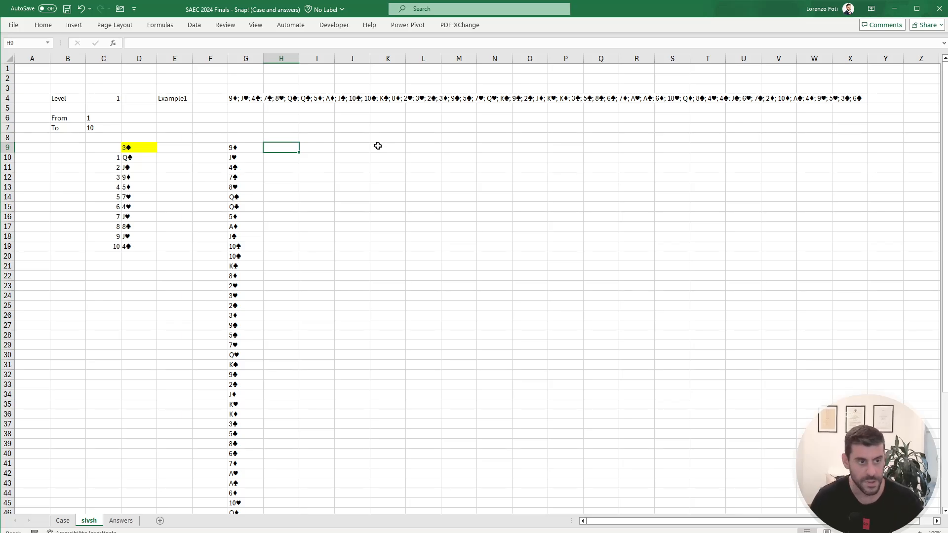
Step: Enter 1 in H9 and the alternating formula =IF(H9=1;2;1) in H10 beside the split deck
{"action": "type", "text": "1"}
{"action": "key", "text": "Return"}
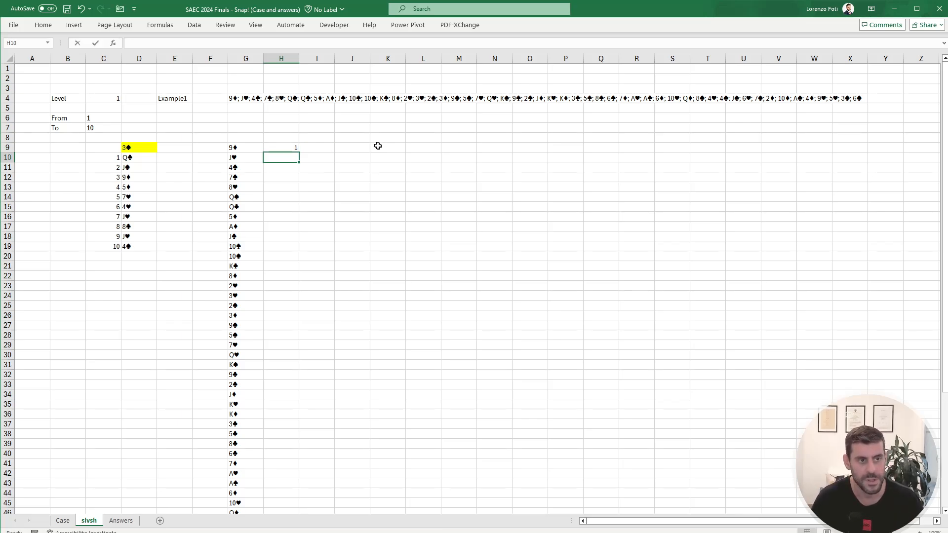
{"action": "type", "text": "+if("}
{"action": "key", "text": "Up"}
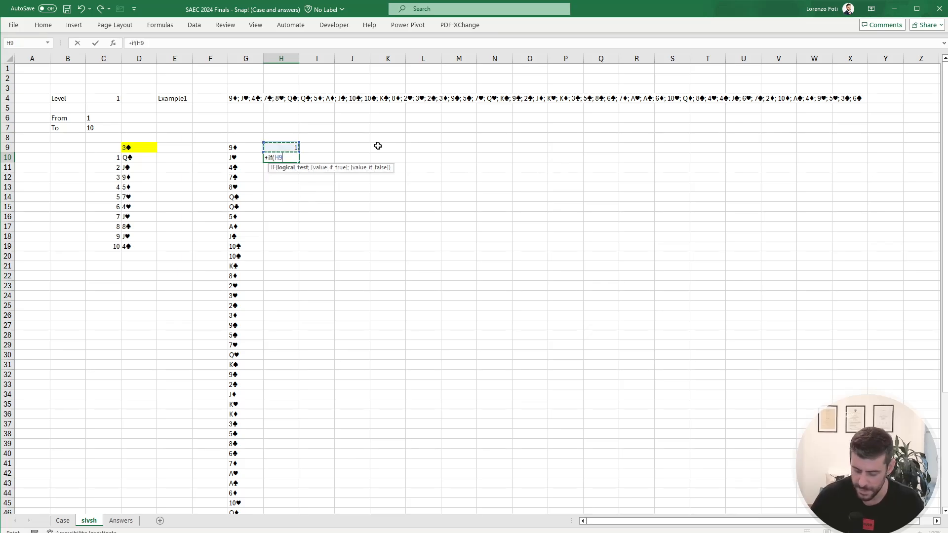
{"action": "type", "text": "=1;2;1)"}
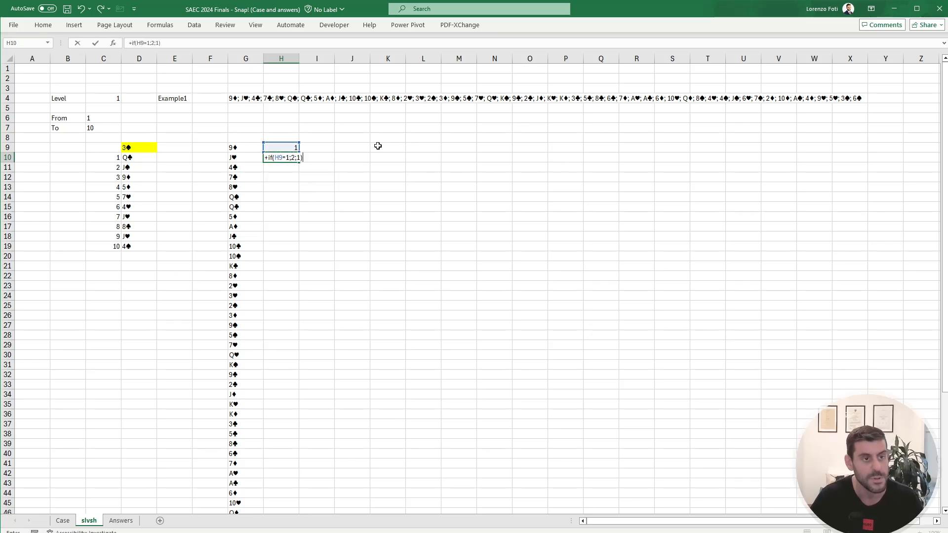
{"action": "key", "text": "Return"}
Step: Copy the alternating 1/2 formula from H10 down to H60, alongside the last card of the deck
{"action": "key", "text": "Up"}
{"action": "key", "text": "ctrl+c"}
{"action": "key", "text": "Left"}
{"action": "key", "text": "ctrl+Down"}
{"action": "key", "text": "Right"}
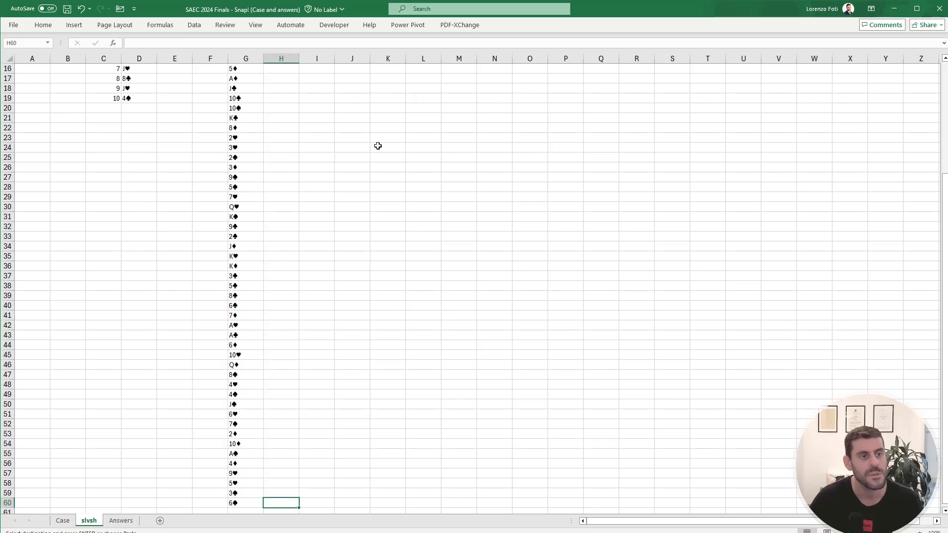
{"action": "key", "text": "ctrl+shift+Up"}
{"action": "key", "text": "ctrl+v"}
{"action": "key", "text": "Escape"}
{"action": "key", "text": "ctrl+Up"}
{"action": "key", "text": "ctrl+Up"}
{"action": "key", "text": "Down"}
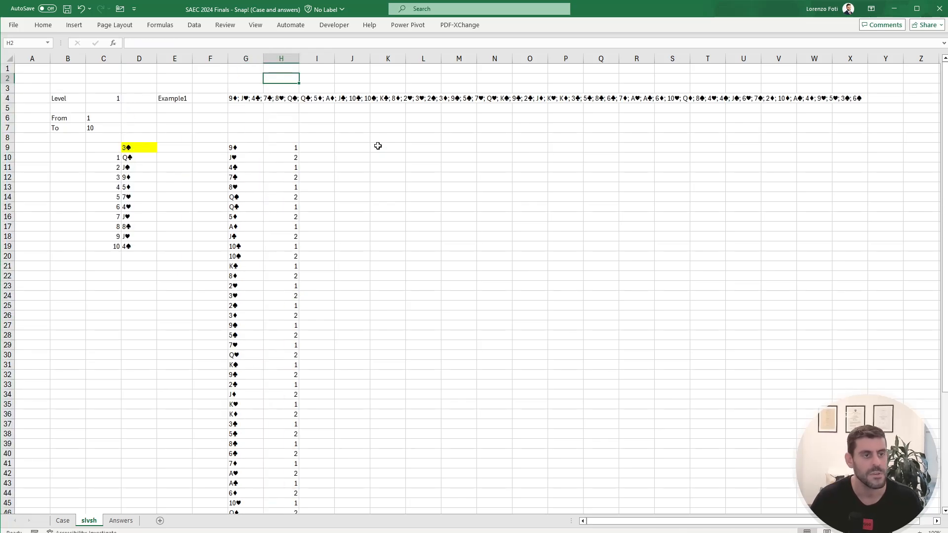
Step: Check the end of the deck and enter a formula in J59 that references the last card in G60
{"action": "scroll", "coordinate": [380, 147], "scroll_direction": "down", "scroll_amount": 8}
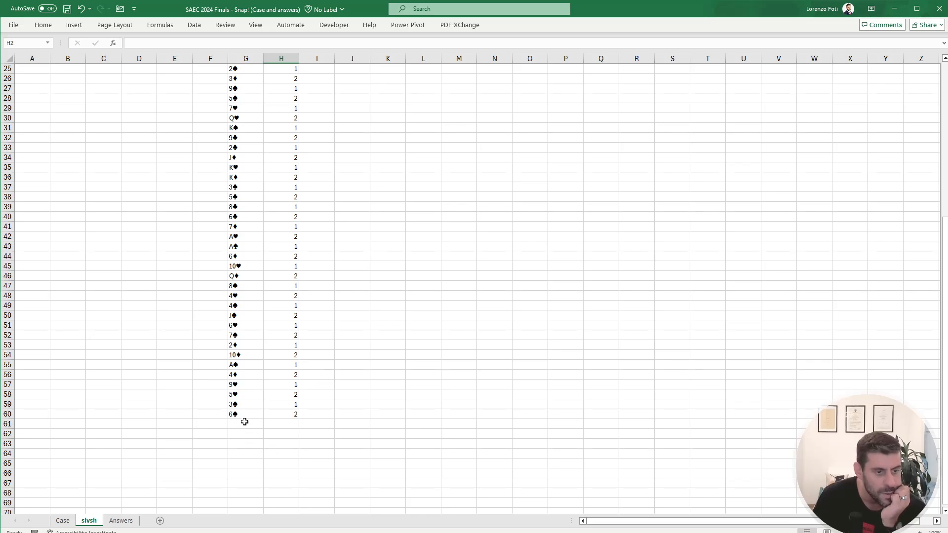
{"action": "left_click_drag", "start_coordinate": [243, 421], "coordinate": [243, 247]}
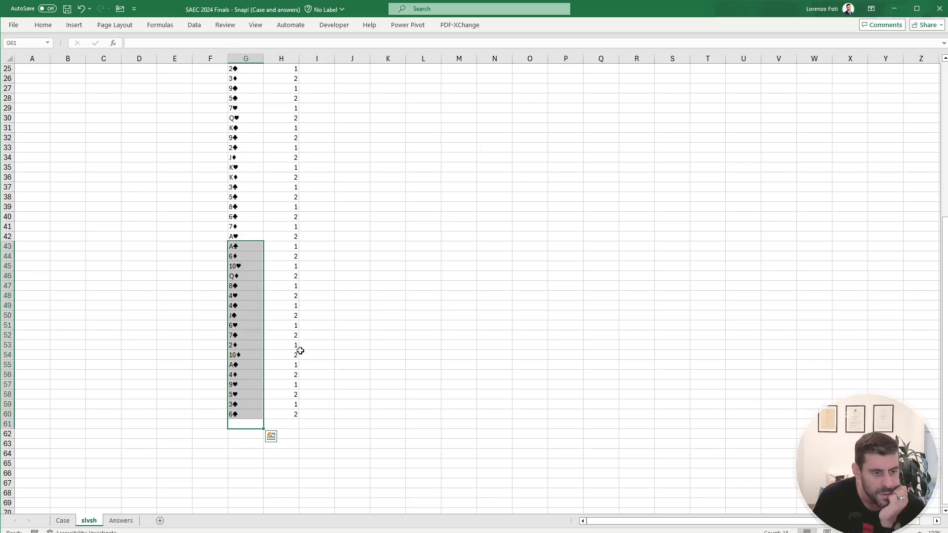
{"action": "left_click", "coordinate": [295, 404]}
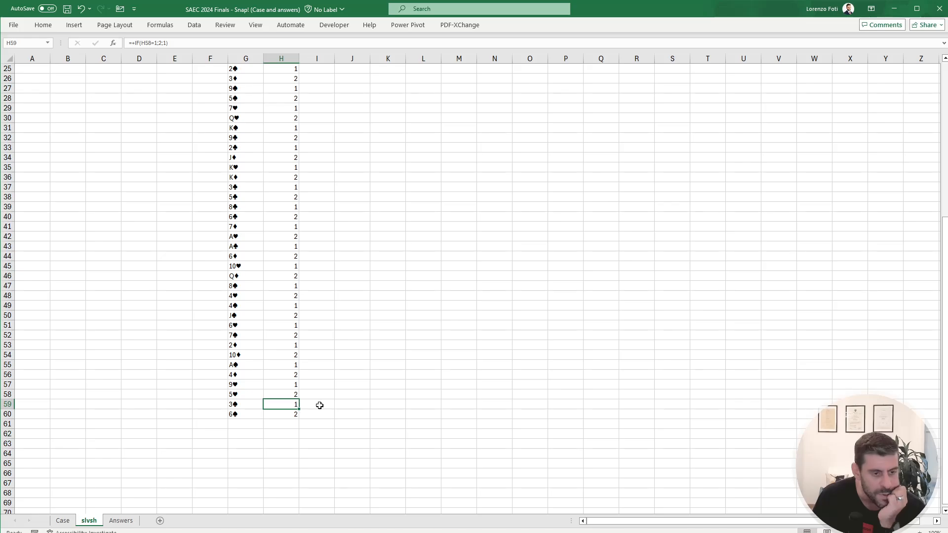
{"action": "left_click", "coordinate": [339, 405]}
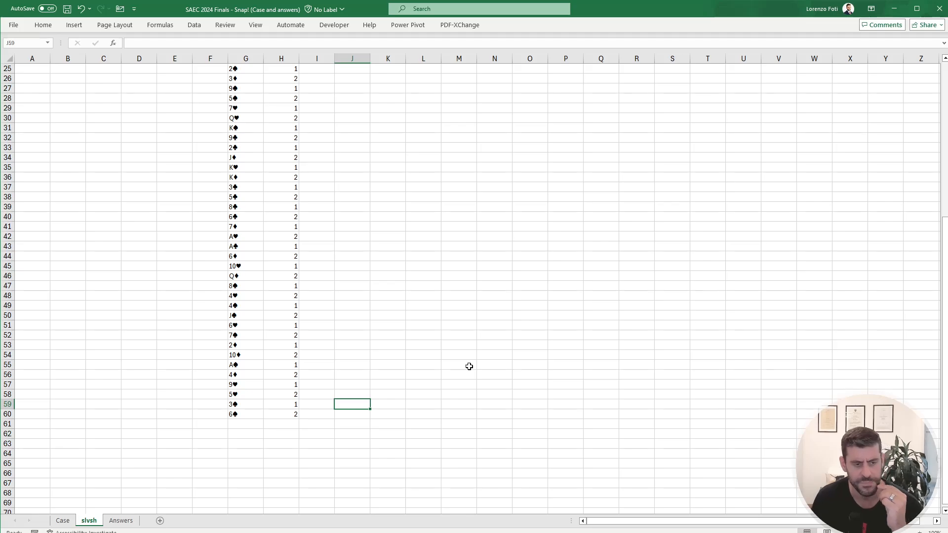
{"action": "scroll", "coordinate": [391, 326], "scroll_direction": "up", "scroll_amount": 8}
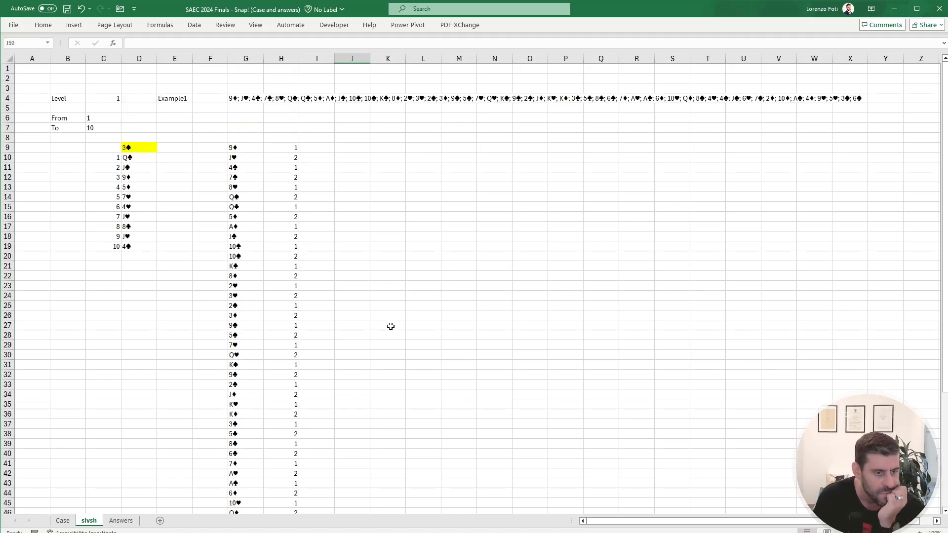
{"action": "scroll", "coordinate": [391, 327], "scroll_direction": "down", "scroll_amount": 7}
{"action": "type", "text": "+"}
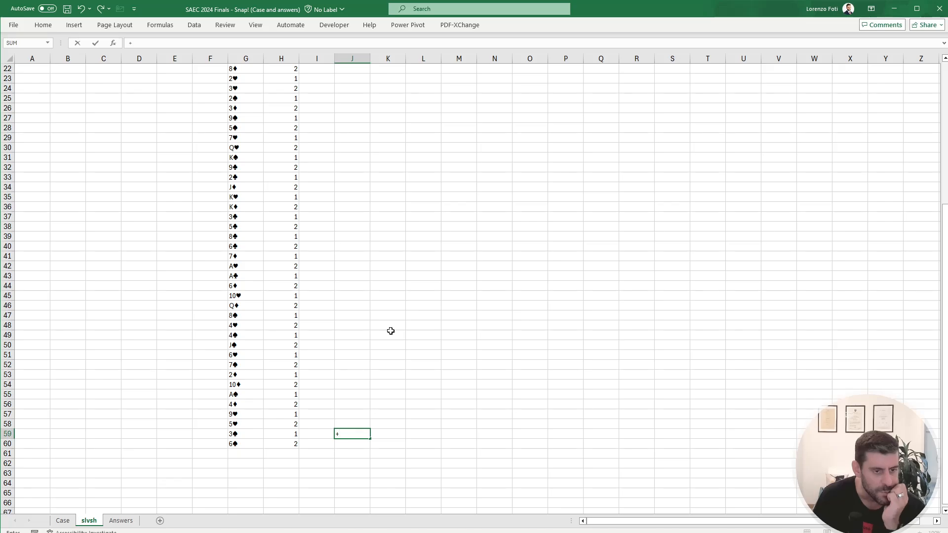
{"action": "key", "text": "Left"}
{"action": "key", "text": "Left"}
Step: Enter a formula in J60 that references the card in G59, swapping the last pair
{"action": "key", "text": "Left"}
{"action": "key", "text": "Down"}
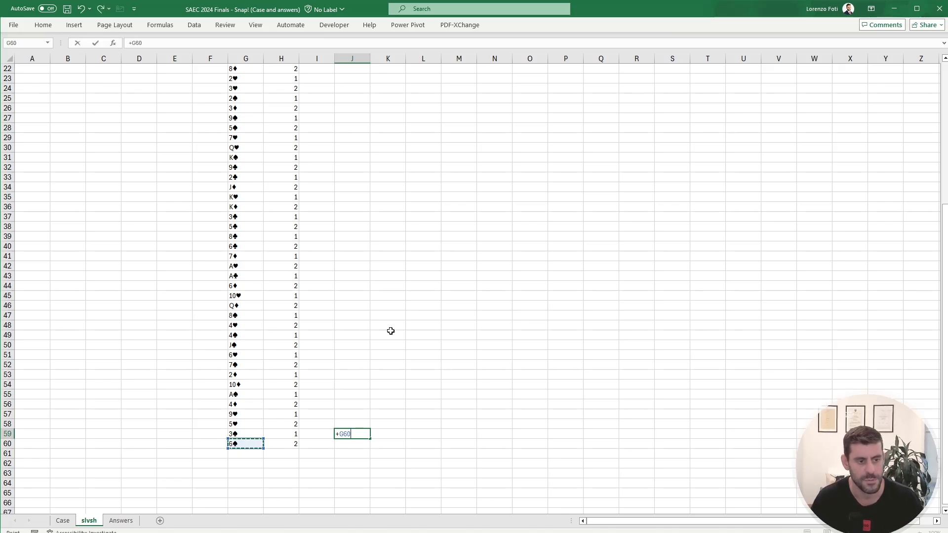
{"action": "key", "text": "Return"}
{"action": "type", "text": "+"}
{"action": "key", "text": "Left"}
{"action": "key", "text": "Left"}
{"action": "key", "text": "Up"}
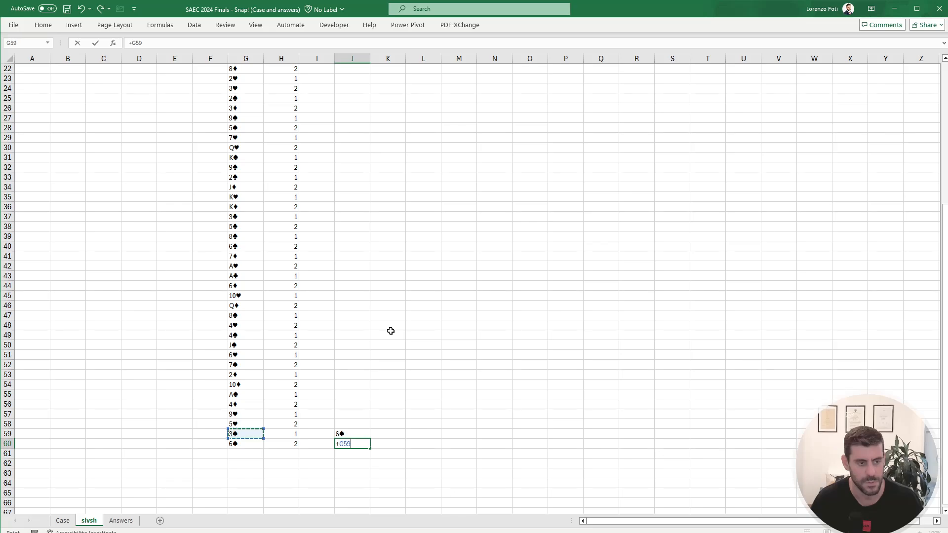
{"action": "key", "text": "Return"}
Step: Copy the pair-swapping formulas in J59:J60 up column J from J9 so every pair of cards is swapped
{"action": "key", "text": "Up"}
{"action": "key", "text": "Up"}
{"action": "key", "text": "shift+Down"}
{"action": "key", "text": "ctrl+c"}
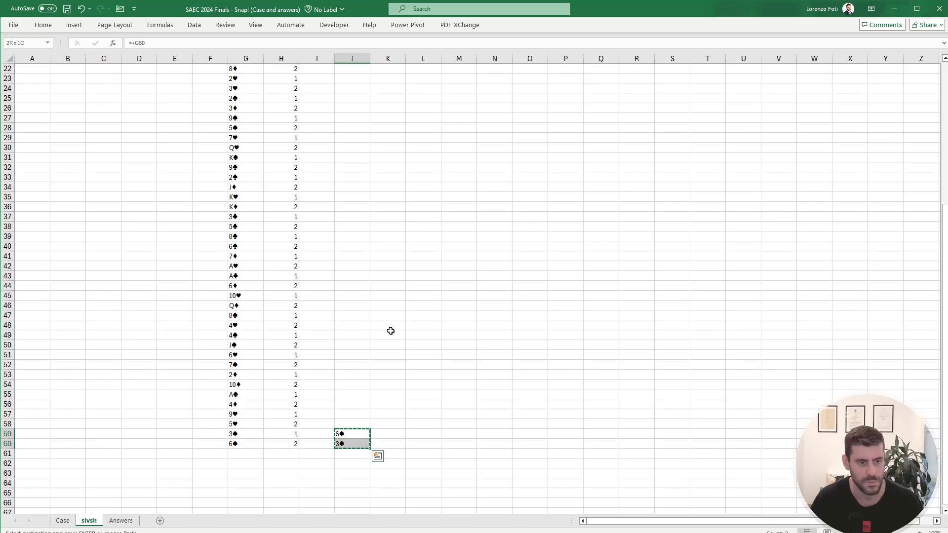
{"action": "key", "text": "Left"}
{"action": "key", "text": "Left"}
{"action": "key", "text": "ctrl+Up"}
{"action": "key", "text": "Right"}
{"action": "key", "text": "Right"}
{"action": "key", "text": "ctrl+shift+Down"}
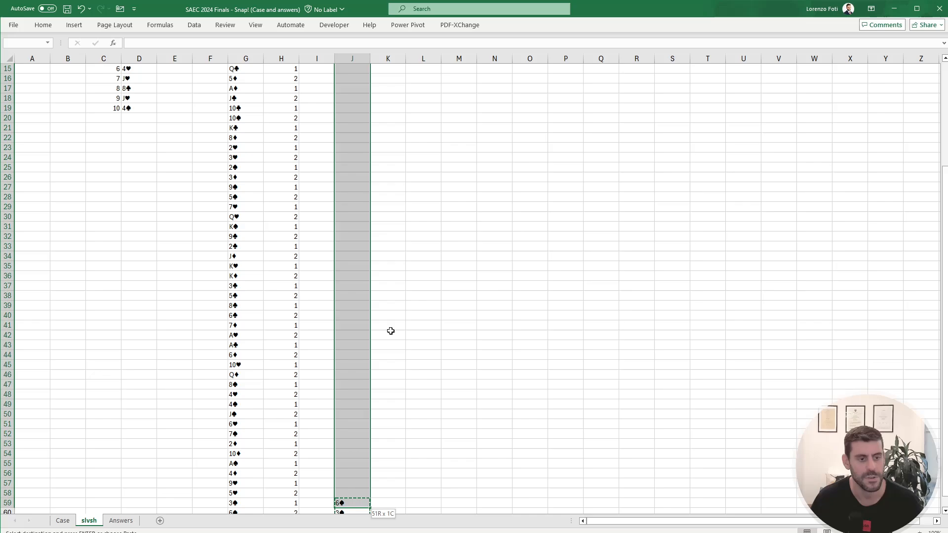
{"action": "key", "text": "ctrl+v"}
{"action": "key", "text": "Escape"}
{"action": "key", "text": "Down"}
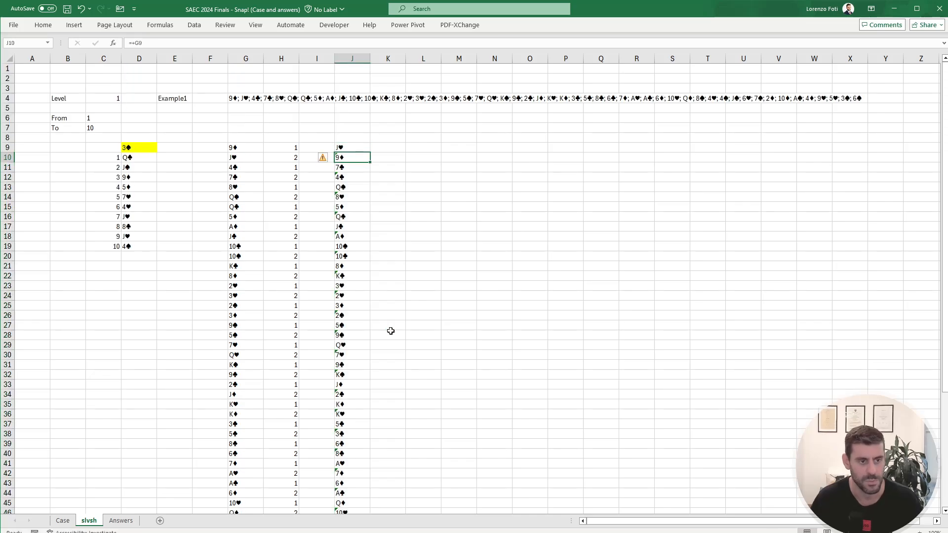
{"action": "key", "text": "ctrl+Down"}
{"action": "key", "text": "Down"}
{"action": "key", "text": "ctrl+Up"}
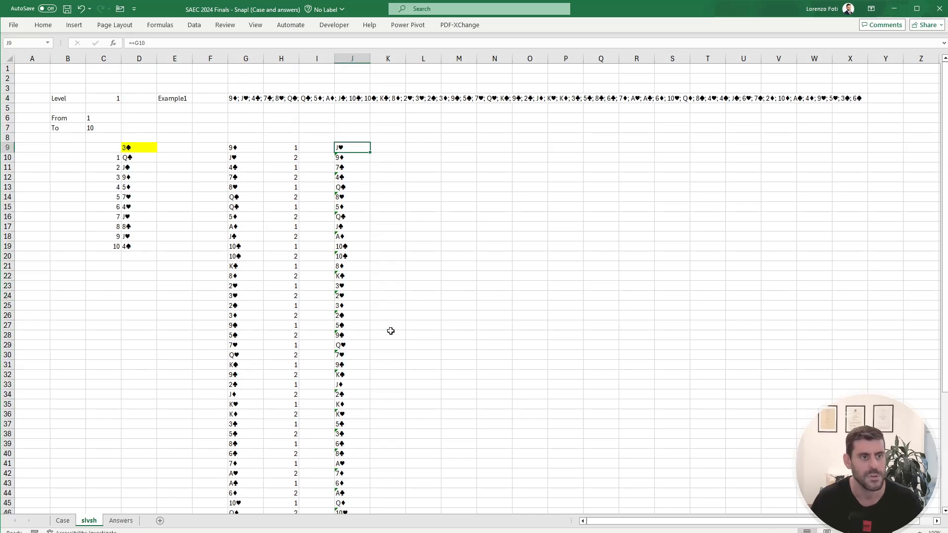
Step: Start a LET formula in M9 that assigns the name x to the swapped deck J9:J60
{"action": "key", "text": "Right"}
{"action": "key", "text": "Right"}
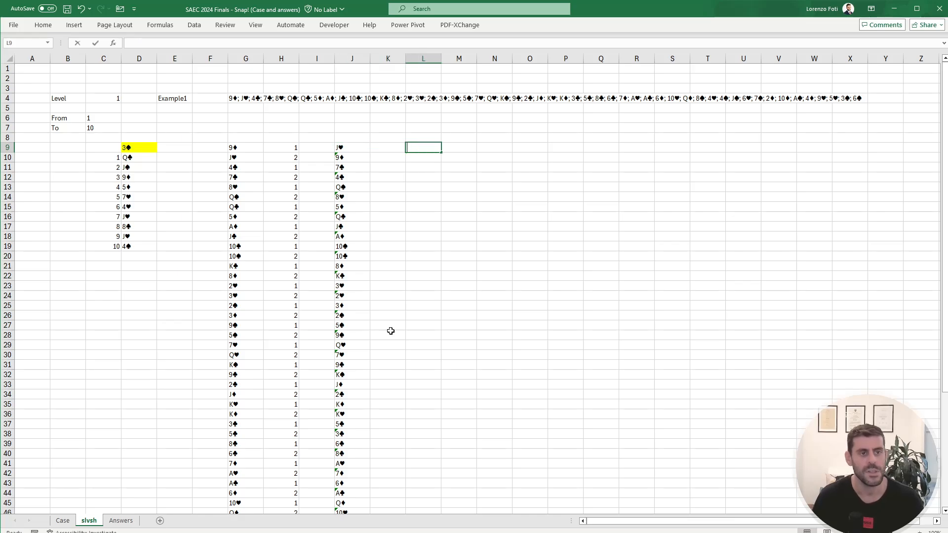
{"action": "key", "text": "Right"}
{"action": "type", "text": "+"}
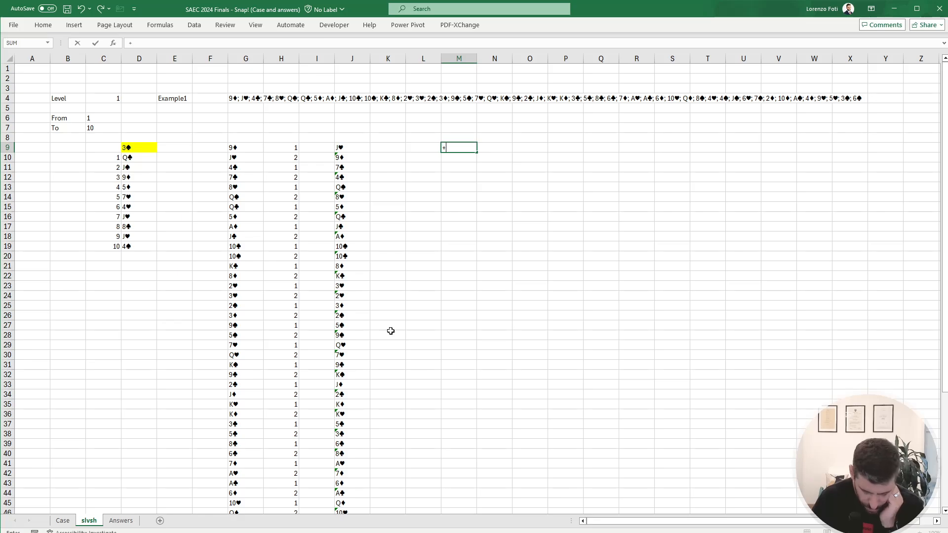
{"action": "type", "text": "let"}
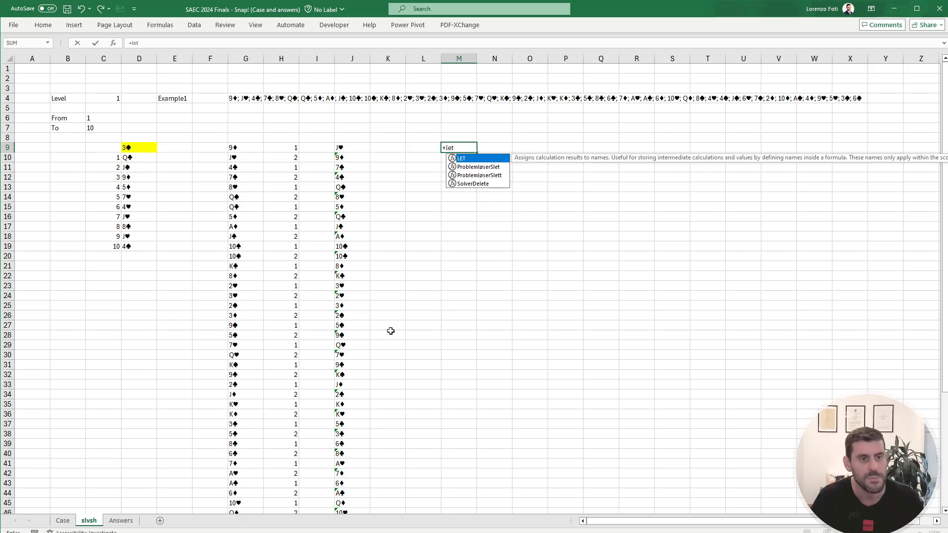
{"action": "type", "text": "(x;"}
{"action": "key", "text": "Left"}
{"action": "key", "text": "Left"}
{"action": "key", "text": "Left"}
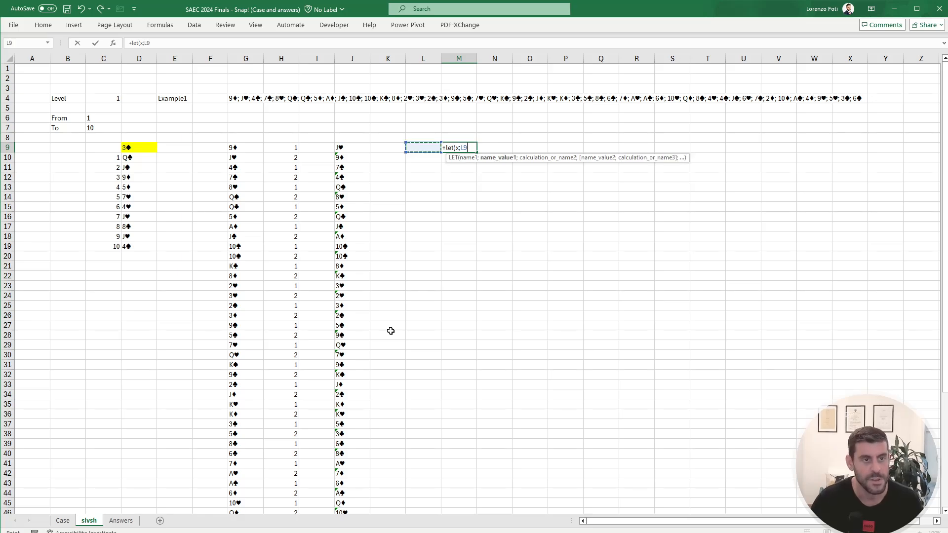
{"action": "key", "text": "ctrl+shift+Down"}
{"action": "type", "text": ";"}
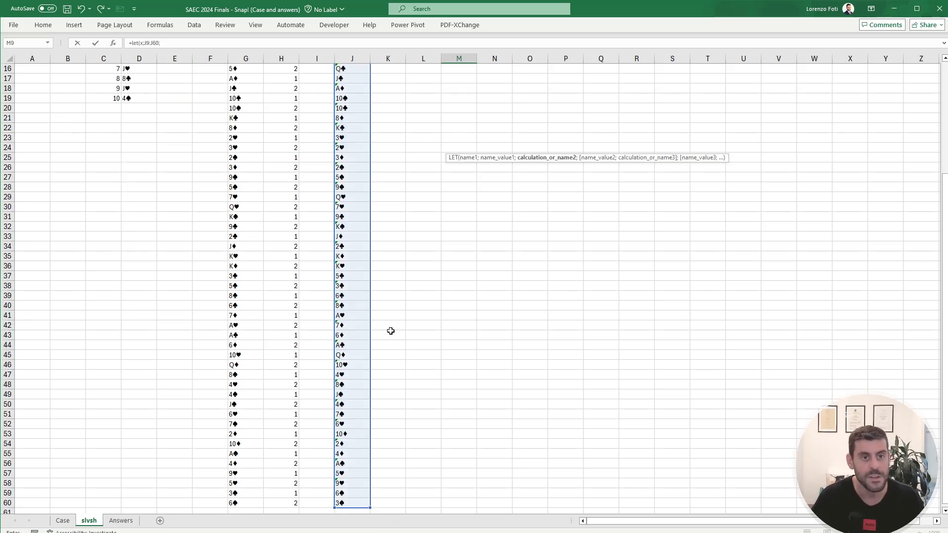
{"action": "type", "text": "vs"}
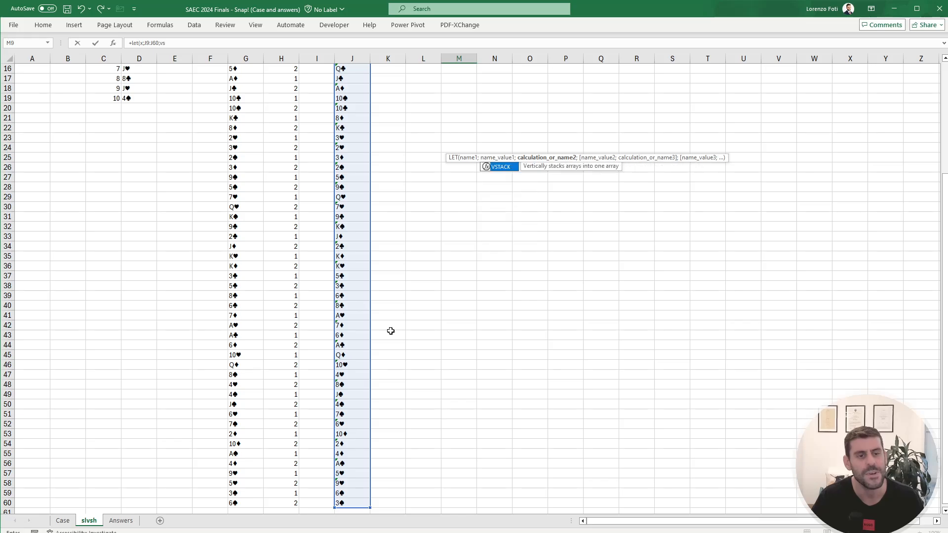
Step: Add VSTACK to the M9 formula with INDEX over x, using SEQUENCE with ROWS(x) as its number of rows
{"action": "key", "text": "Tab"}
{"action": "scroll", "coordinate": [391, 331], "scroll_direction": "up", "scroll_amount": 5}
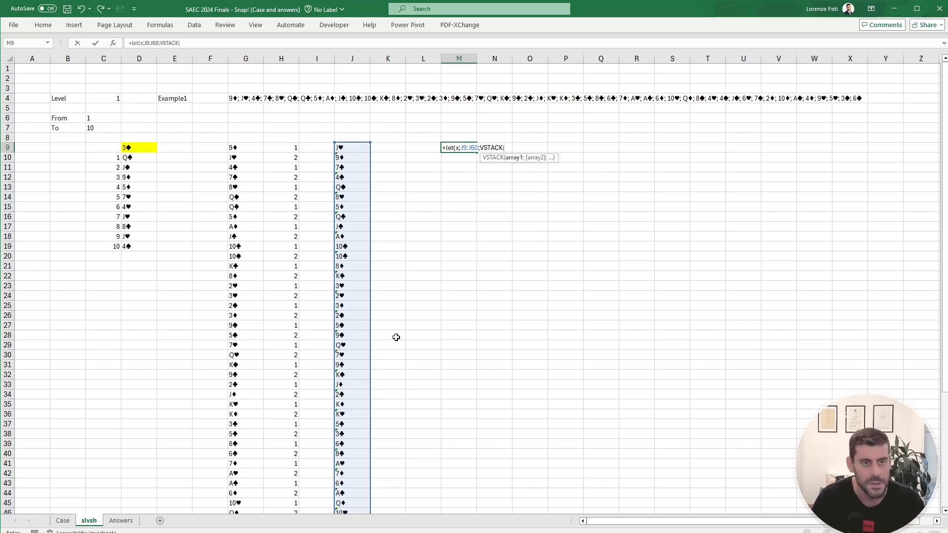
{"action": "type", "text": "index("}
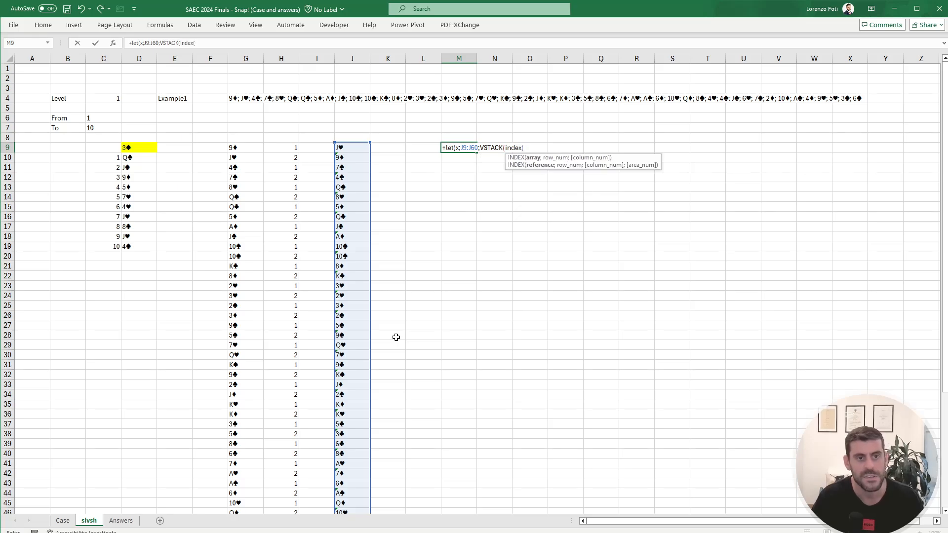
{"action": "type", "text": "x"}
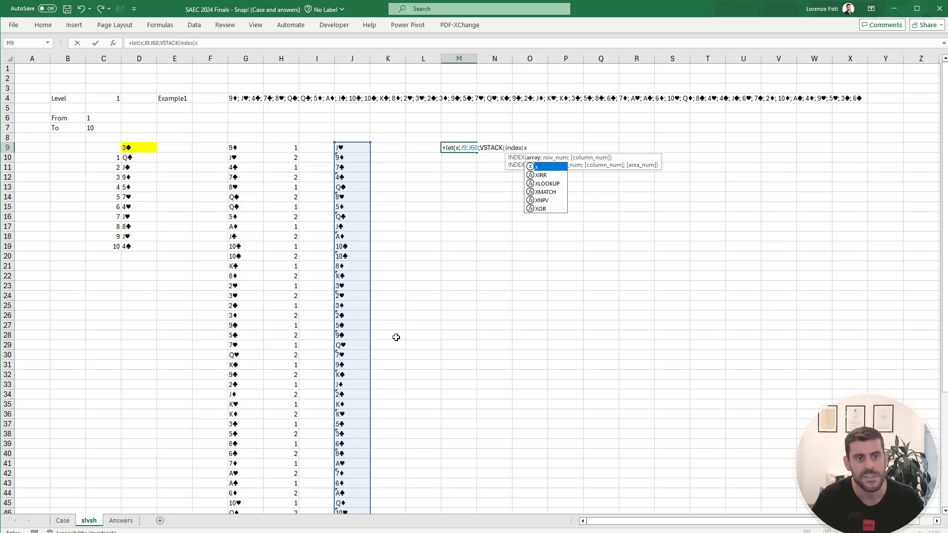
{"action": "type", "text": ";SEQUENCE(l"}
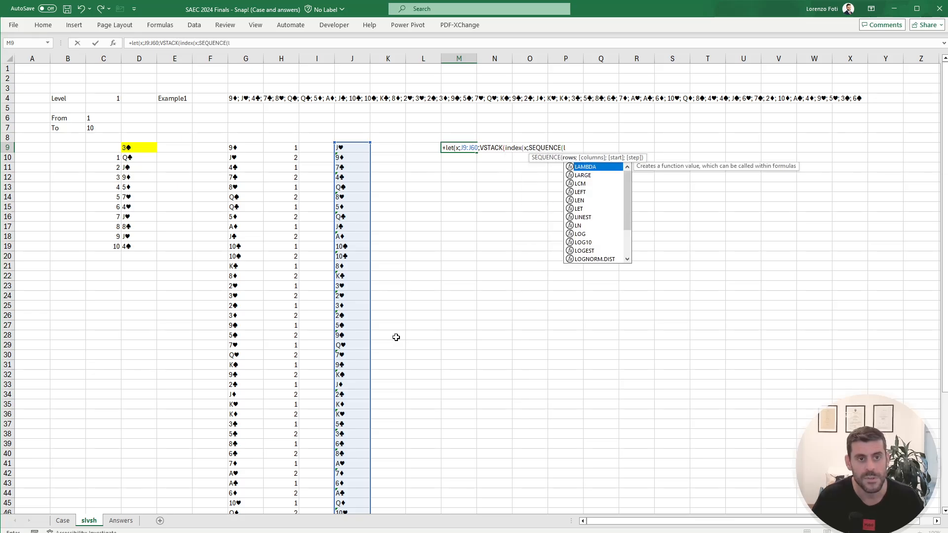
{"action": "key", "text": "BackSpace"}
{"action": "type", "text": "rows*"}
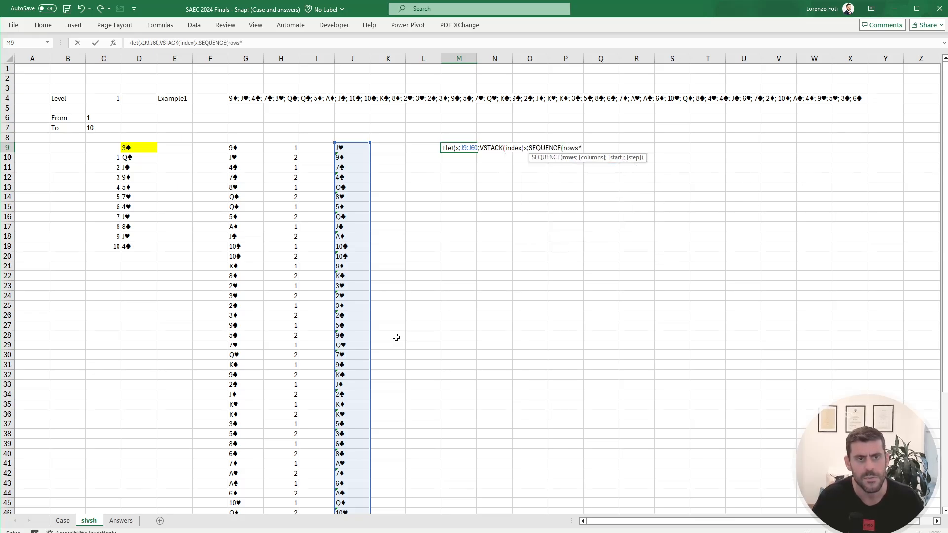
{"action": "key", "text": "BackSpace"}
{"action": "type", "text": "(x"}
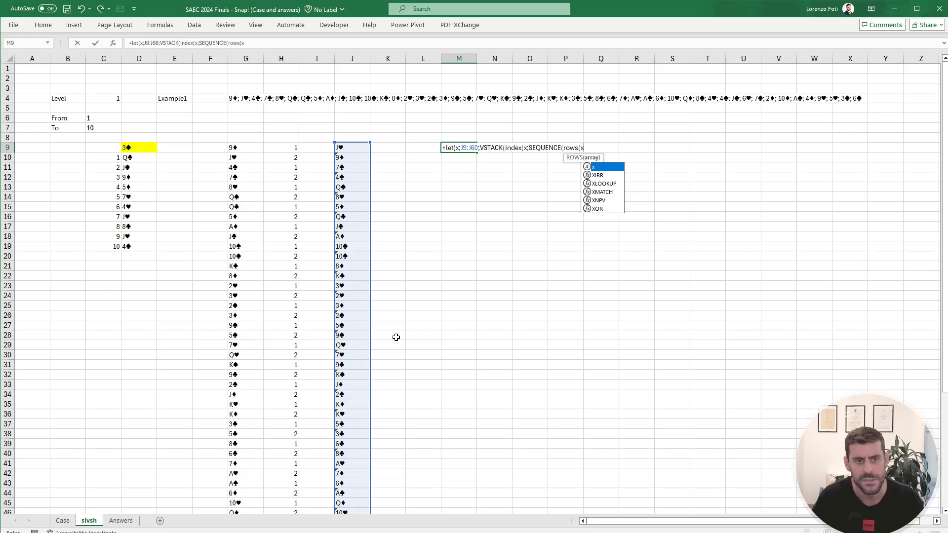
{"action": "type", "text": ")"}
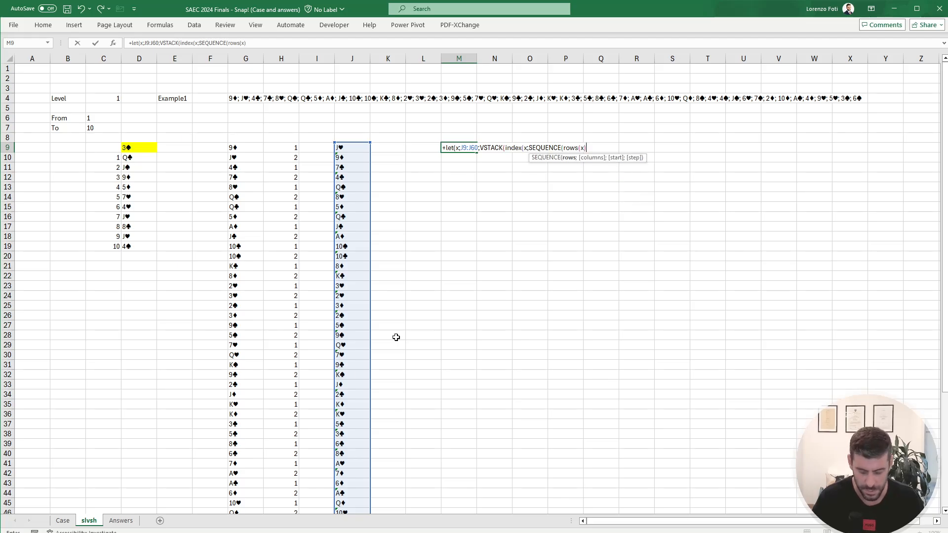
{"action": "type", "text": ";;rows(x"}
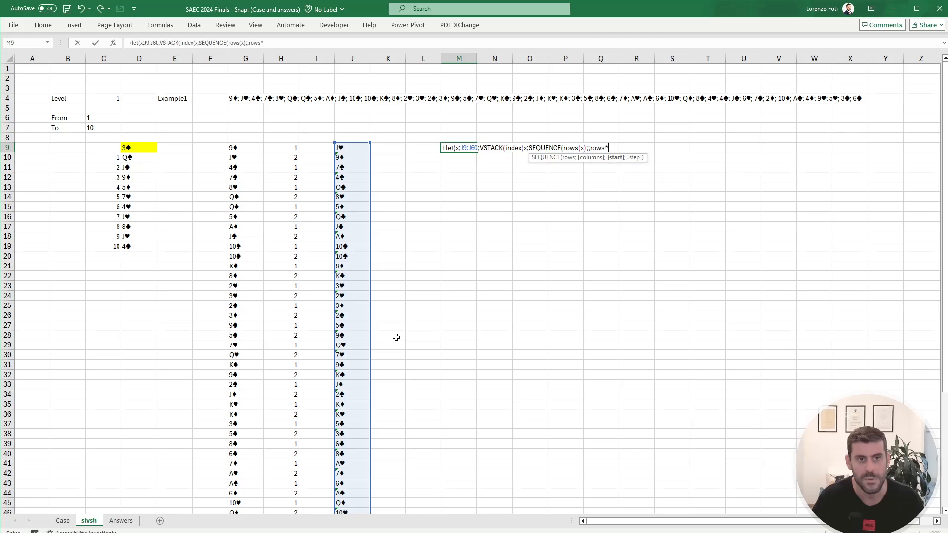
{"action": "type", "text": ");-1"}
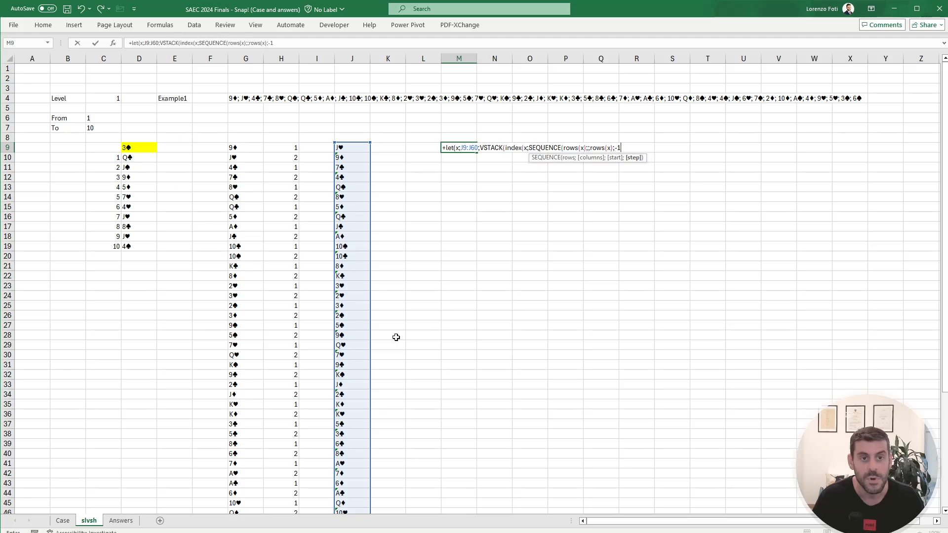
{"action": "type", "text": ")))"}
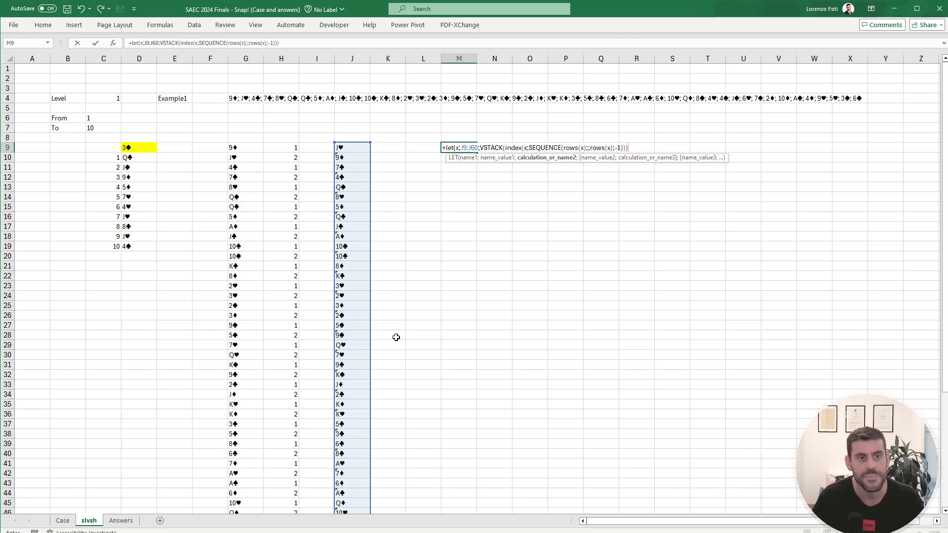
Step: Reverse the deck by completing the M9 formula's SEQUENCE with start ROWS(x) and step -1, and commit the formula
{"action": "key", "text": "Return"}
{"action": "key", "text": "Return"}
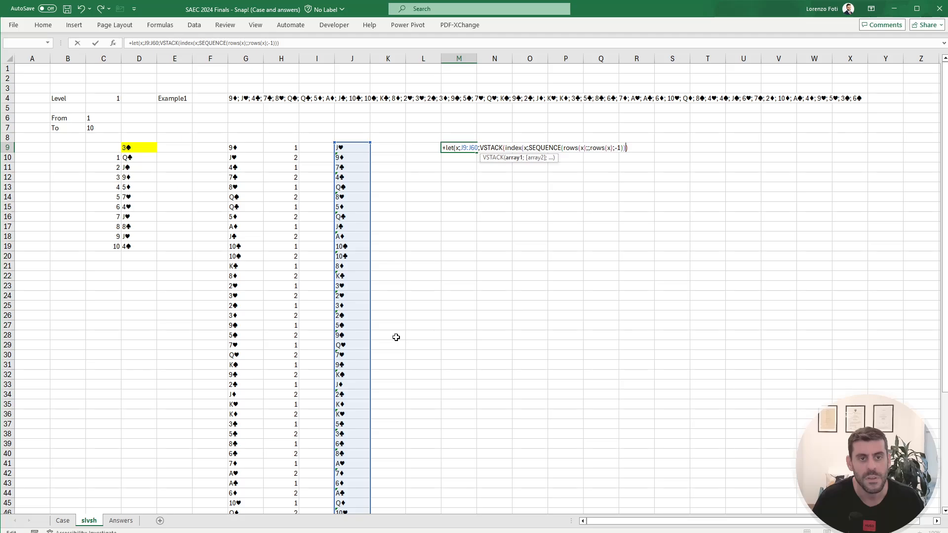
{"action": "type", "text": ")"}
{"action": "key", "text": "Return"}
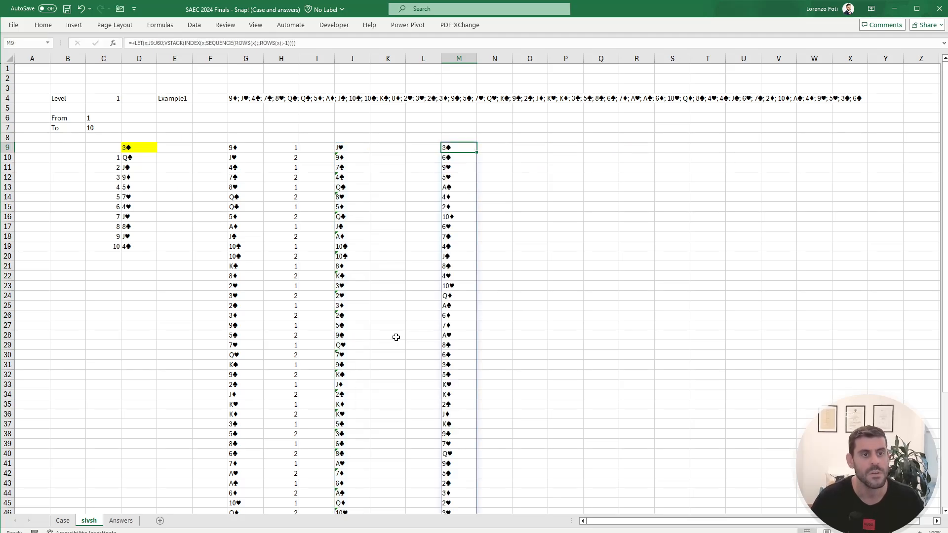
Step: Extract the card faces of the reversed deck in N9 with my.getCardFace(M9#)
{"action": "scroll", "coordinate": [394, 341], "scroll_direction": "down", "scroll_amount": 10}
{"action": "scroll", "coordinate": [339, 364], "scroll_direction": "up", "scroll_amount": 9}
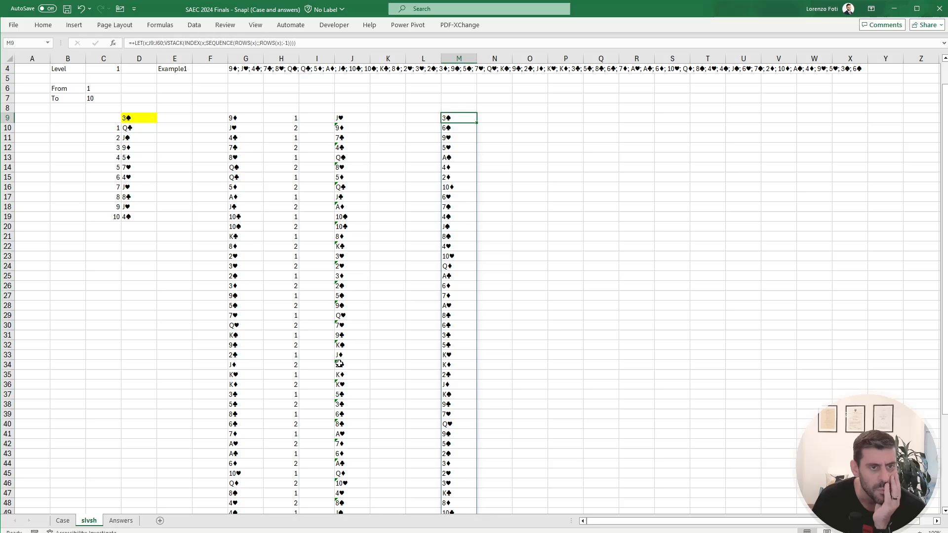
{"action": "scroll", "coordinate": [434, 208], "scroll_direction": "up", "scroll_amount": 1}
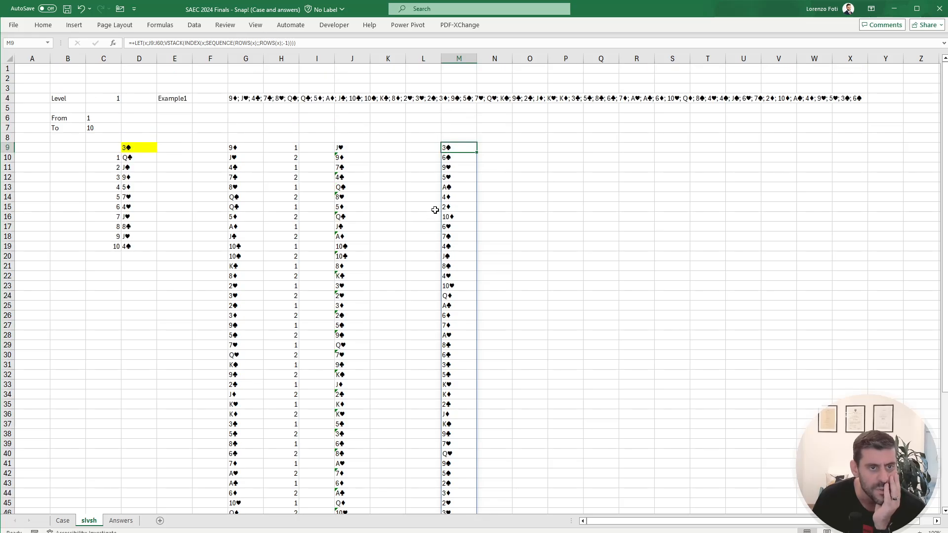
{"action": "left_click", "coordinate": [506, 150]}
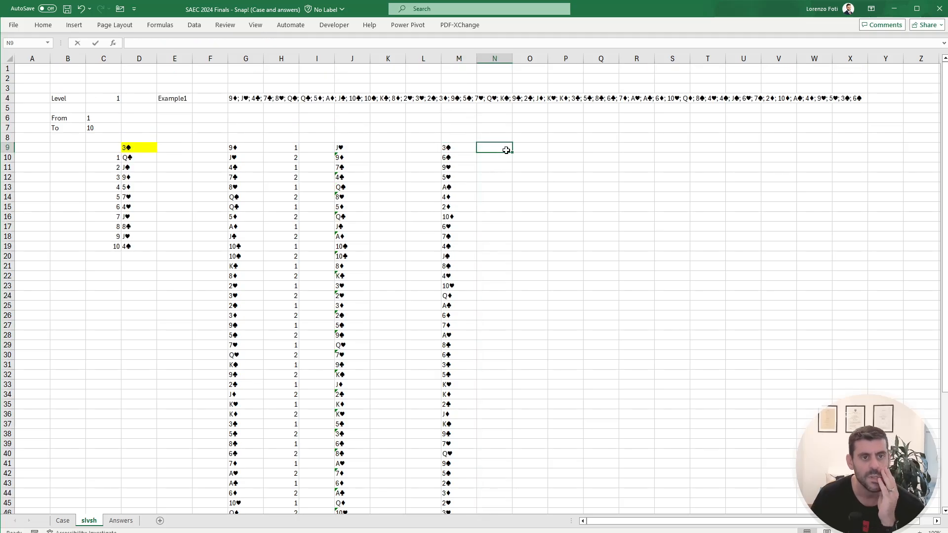
{"action": "type", "text": "+"}
{"action": "type", "text": "my.getCardFace("}
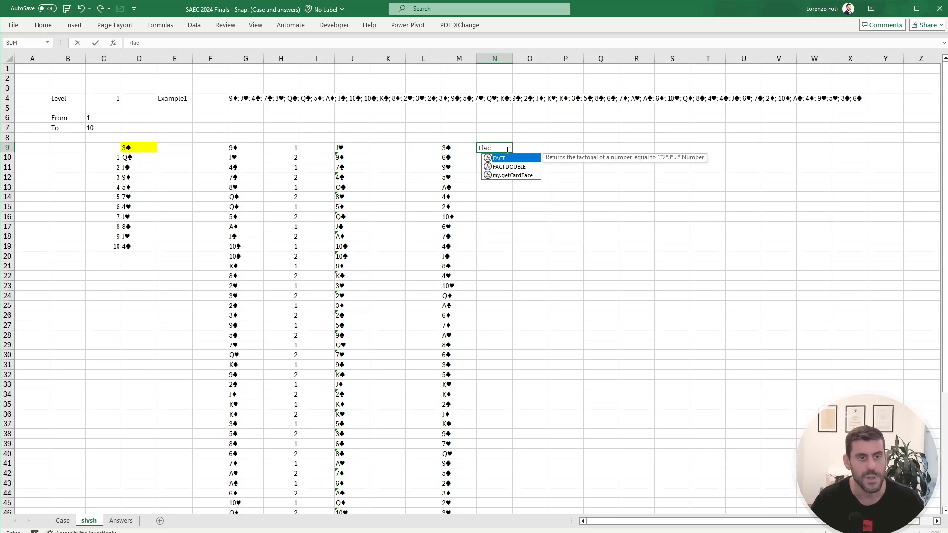
{"action": "key", "text": "Left"}
{"action": "key", "text": "ctrl+shift+Down"}
{"action": "key", "text": "Return"}
{"action": "key", "text": "ctrl+Up"}
{"action": "key", "text": "ctrl+Up"}
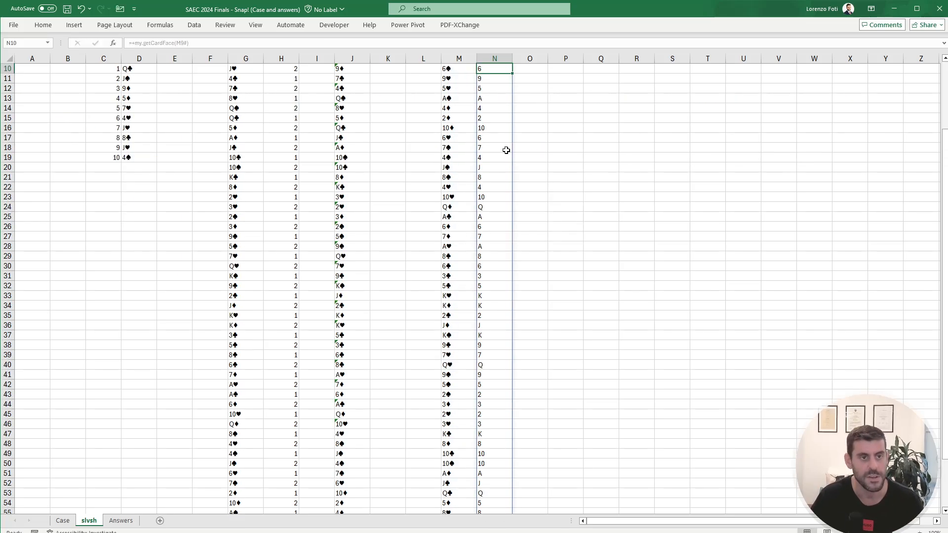
{"action": "key", "text": "Down"}
{"action": "key", "text": "Down"}
{"action": "key", "text": "Down"}
{"action": "key", "text": "Down"}
{"action": "key", "text": "Down"}
{"action": "key", "text": "Down"}
{"action": "key", "text": "Down"}
{"action": "key", "text": "Down"}
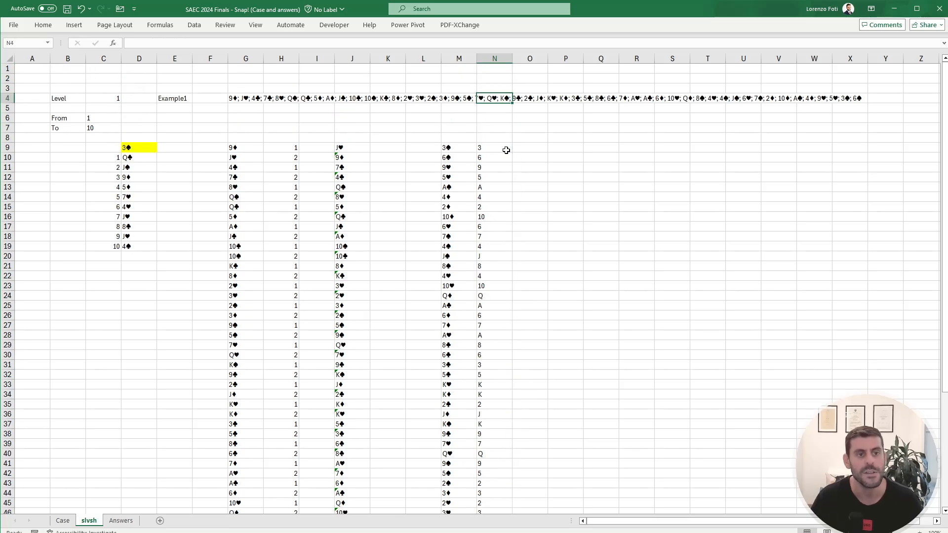
Step: Flag consecutive equal card faces in O9 with the formula IF(N9=N8;1;0)
{"action": "key", "text": "Right"}
{"action": "type", "text": "+"}
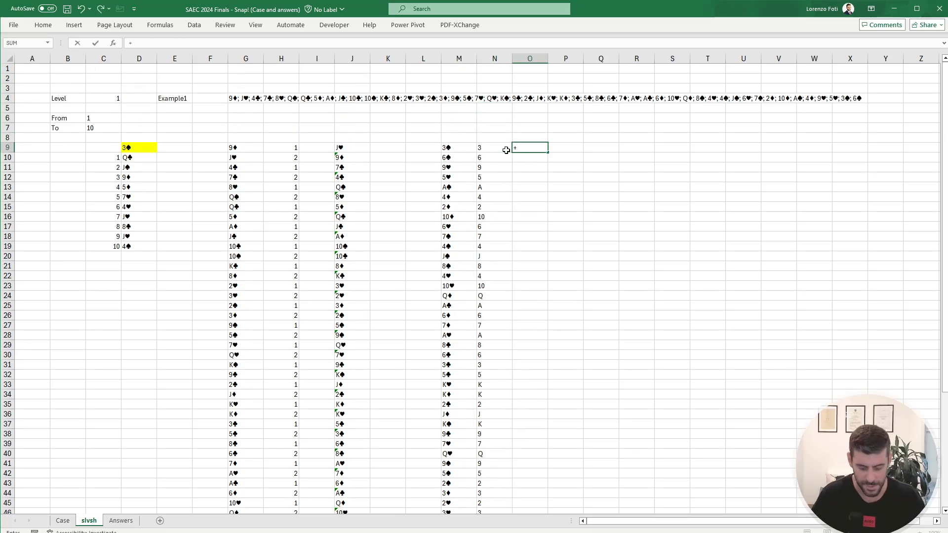
{"action": "type", "text": "if("}
{"action": "key", "text": "Left"}
{"action": "type", "text": "="}
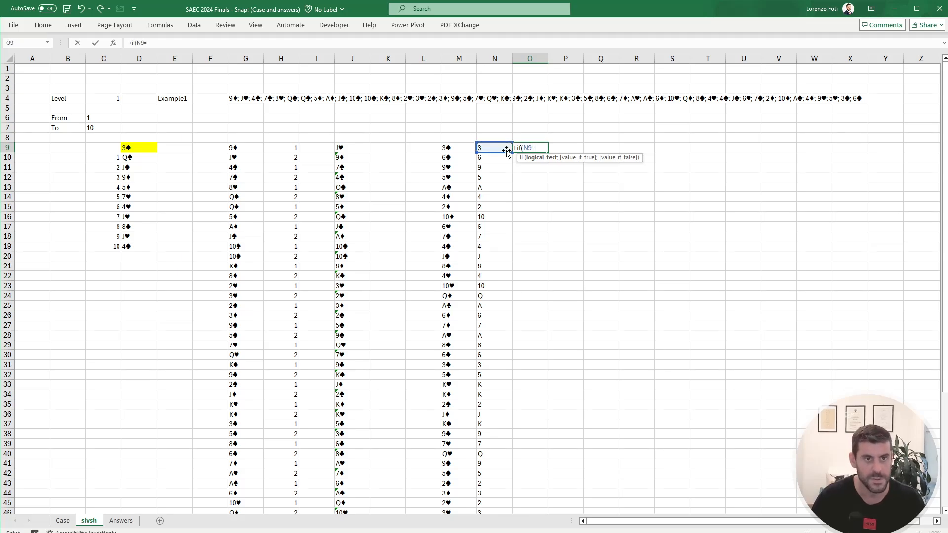
{"action": "key", "text": "Up"}
{"action": "type", "text": ";1;"}
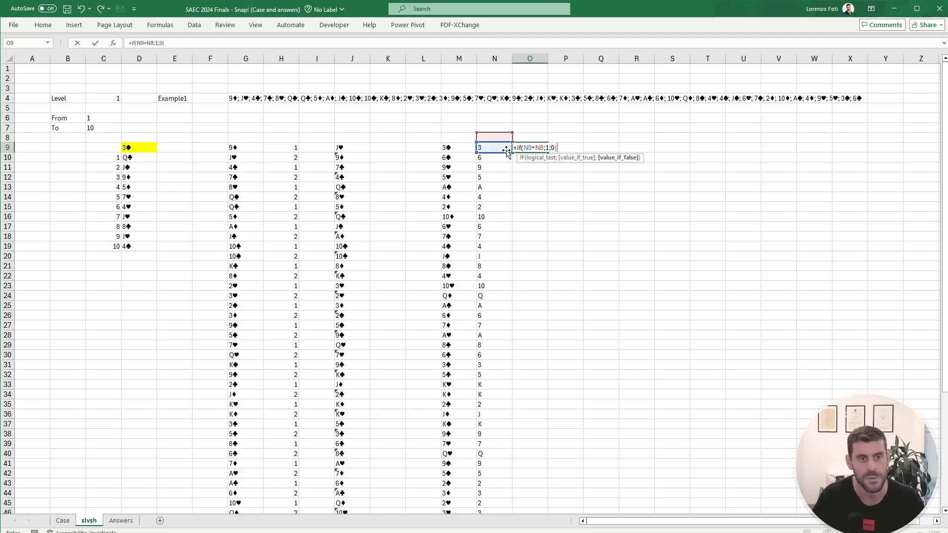
{"action": "type", "text": "0_"}
{"action": "key", "text": "BackSpace"}
{"action": "type", "text": ")"}
{"action": "key", "text": "Return"}
{"action": "key", "text": "Up"}
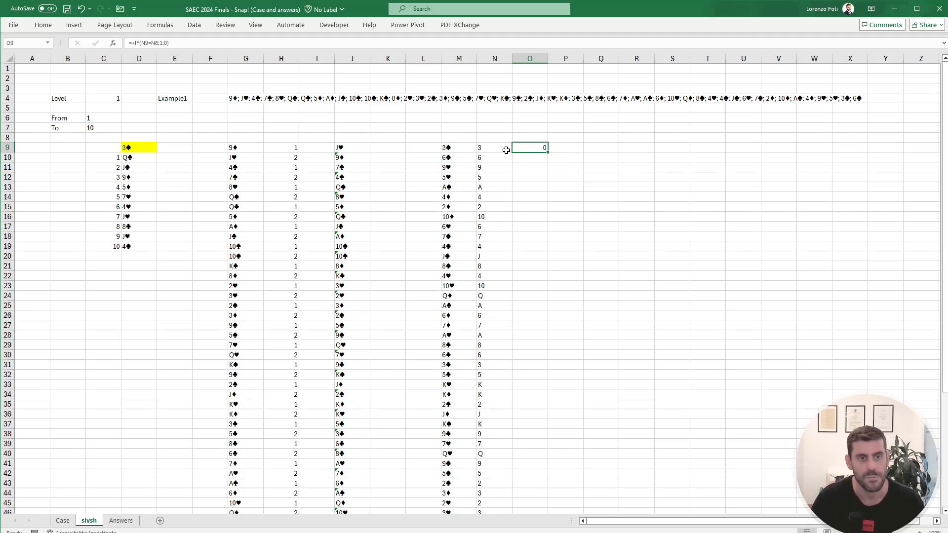
Step: Copy the O9 match-flag formula down column O to row 60, alongside all card faces
{"action": "key", "text": "ctrl+c"}
{"action": "key", "text": "Left"}
{"action": "key", "text": "ctrl+Down"}
{"action": "key", "text": "Right"}
{"action": "key", "text": "ctrl+shift+Up"}
{"action": "key", "text": "Return"}
{"action": "key", "text": "ctrl+Up"}
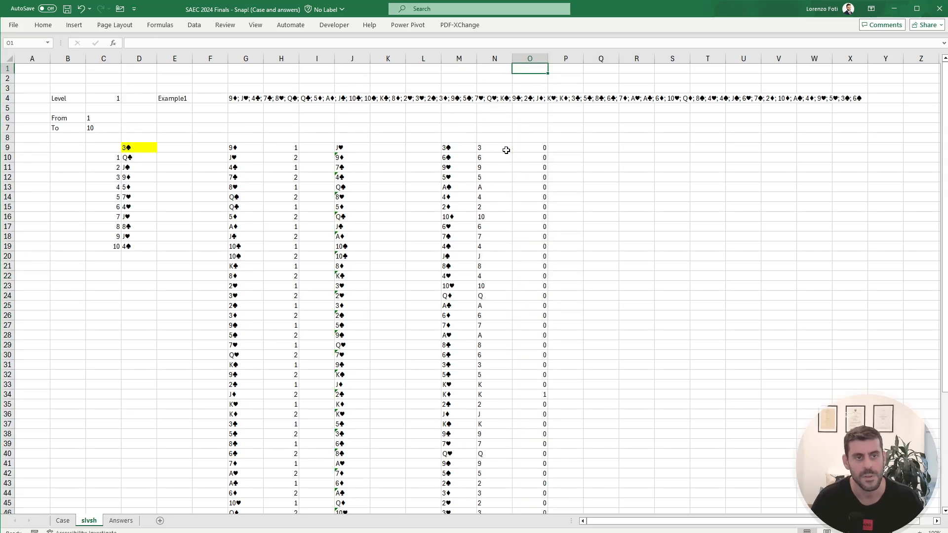
Step: Consult the Level 2 example on the Case sheet, and set slvsh cell E4 to Example2 and the Level in C4 to 3
{"action": "left_click", "coordinate": [63, 521]}
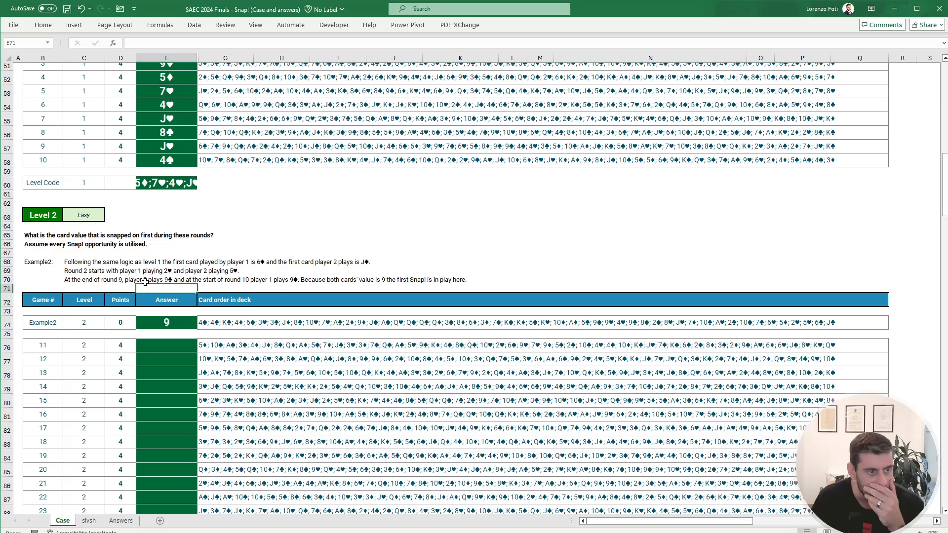
{"action": "left_click", "coordinate": [84, 522]}
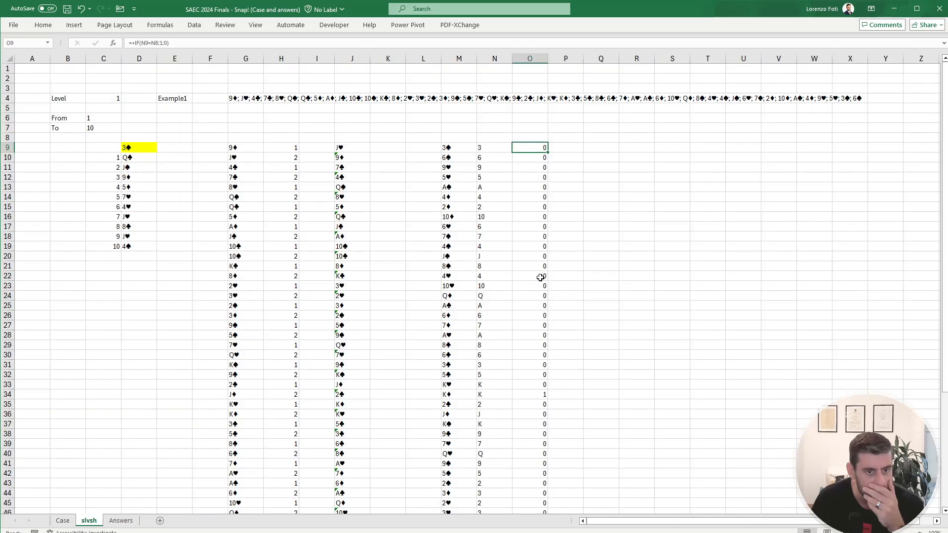
{"action": "left_click", "coordinate": [529, 396]}
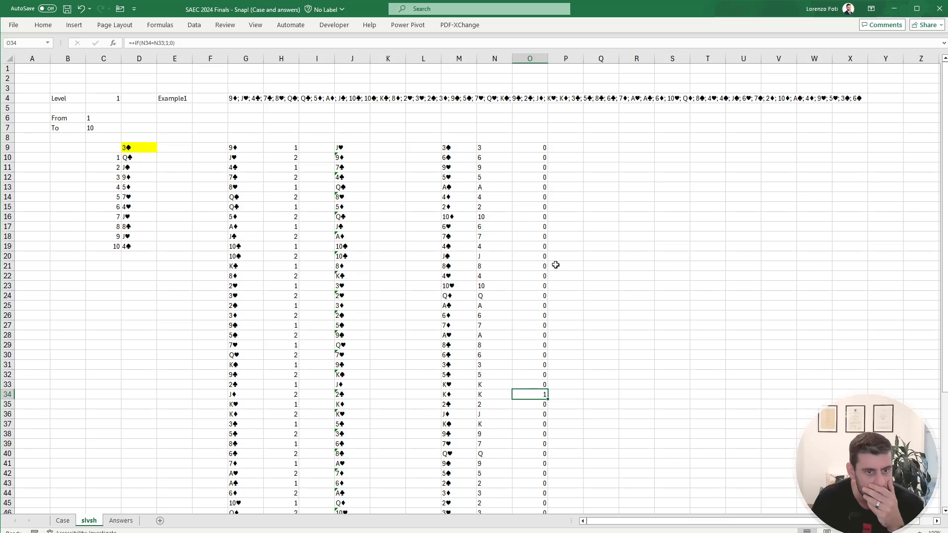
{"action": "left_click", "coordinate": [62, 520]}
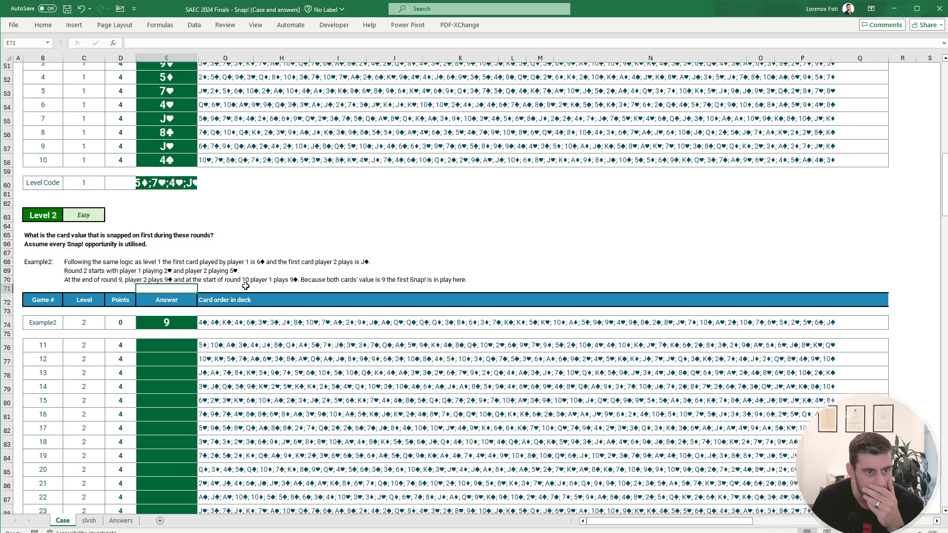
{"action": "left_click", "coordinate": [90, 520]}
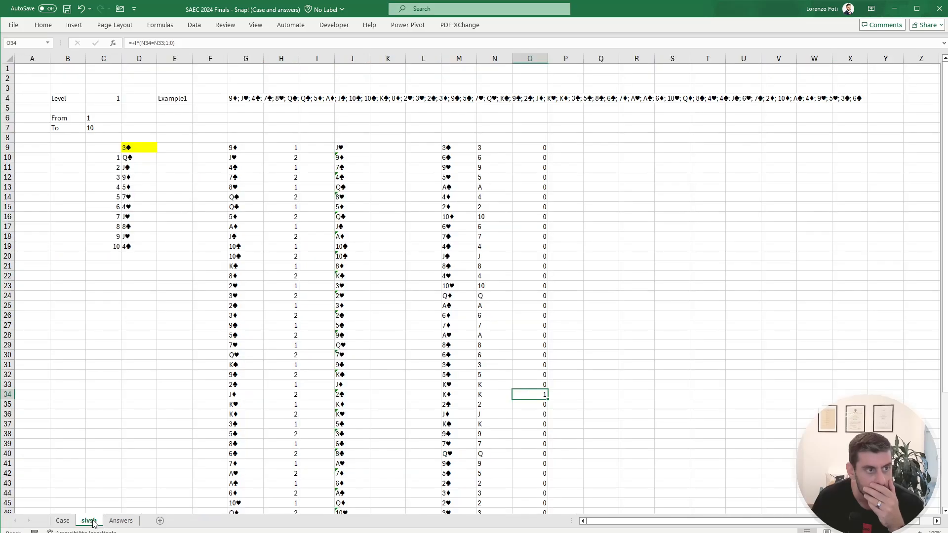
{"action": "left_click", "coordinate": [173, 100]}
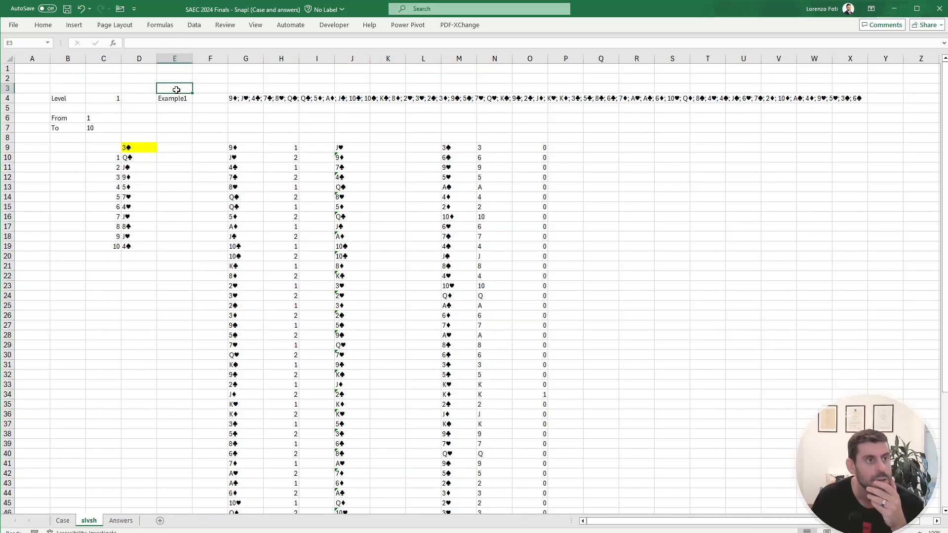
{"action": "left_click", "coordinate": [183, 46]}
{"action": "key", "text": "BackSpace"}
{"action": "type", "text": "2"}
{"action": "key", "text": "shift+Tab"}
{"action": "key", "text": "shift+Tab"}
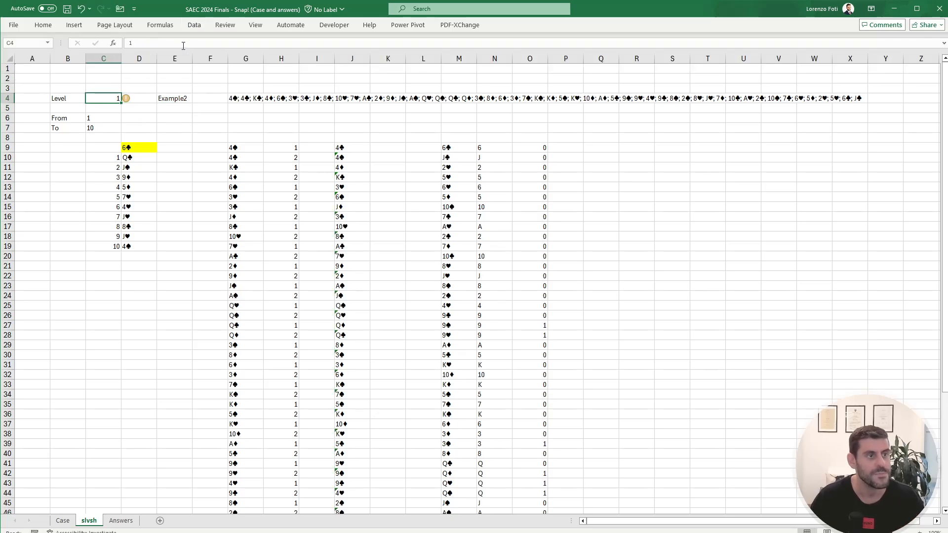
{"action": "type", "text": "3"}
{"action": "key", "text": "Return"}
{"action": "left_click", "coordinate": [537, 323]}
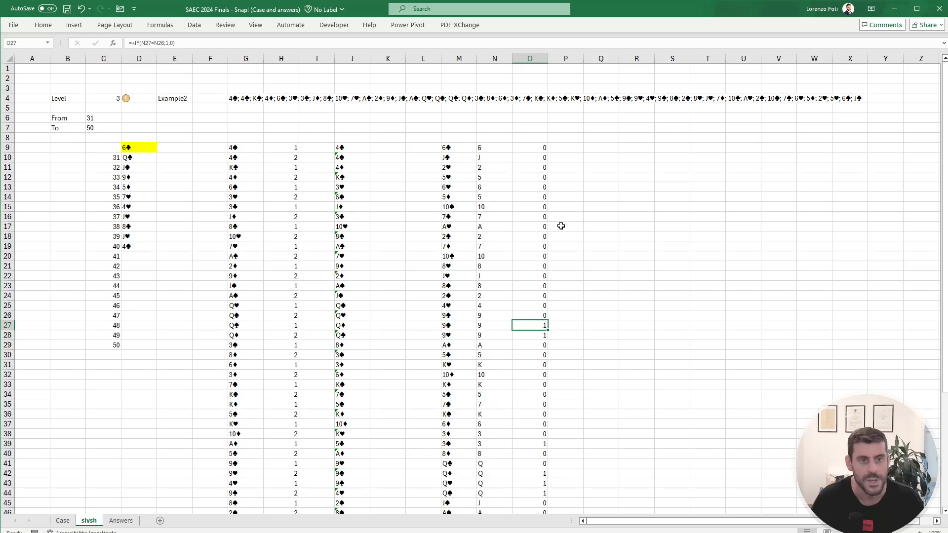
Step: Enter 1 in both P9 and P10 as the round number of the first two cards
{"action": "left_click", "coordinate": [570, 145]}
{"action": "type", "text": "1"}
{"action": "key", "text": "Return"}
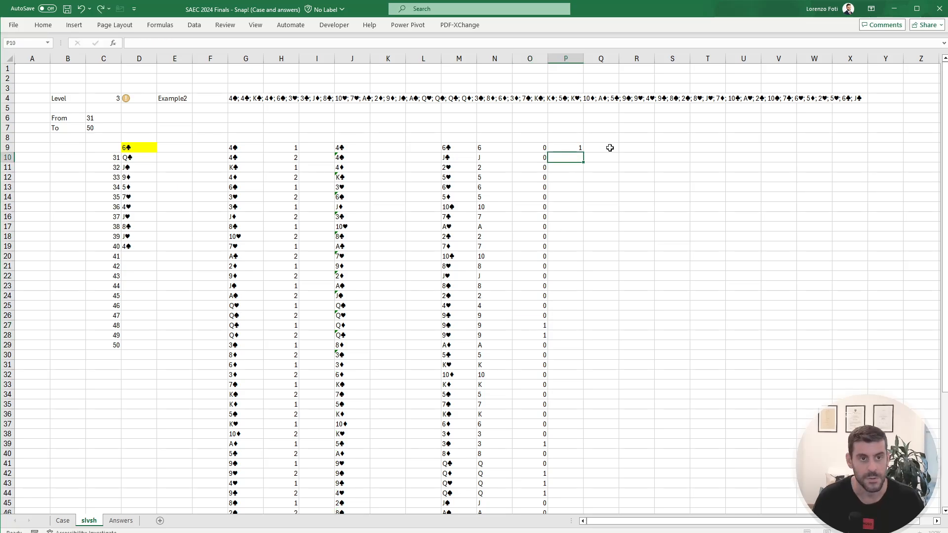
{"action": "type", "text": "+"}
{"action": "key", "text": "Escape"}
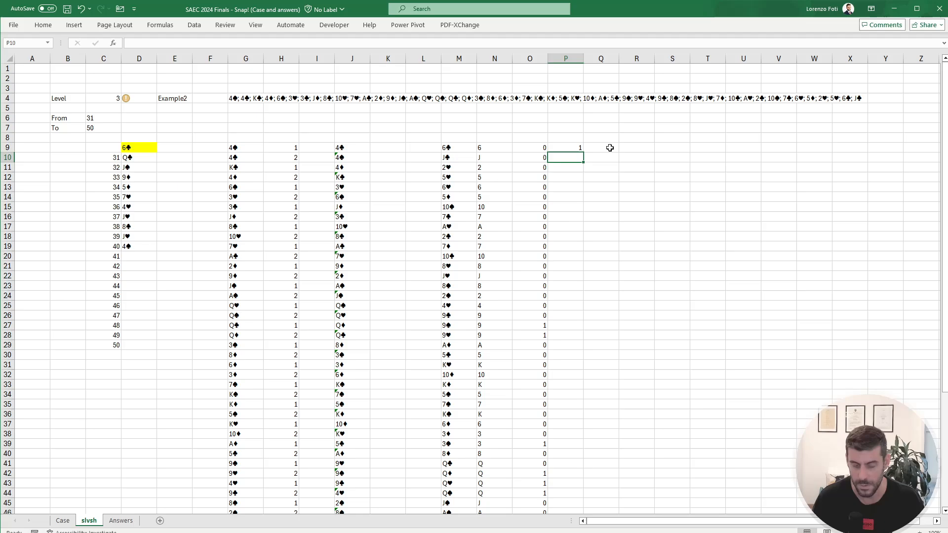
{"action": "type", "text": "1"}
{"action": "key", "text": "Return"}
Step: Continue the round numbering with P10+1 in P11 and a reference to P11 in P12
{"action": "type", "text": "+"}
{"action": "key", "text": "Up"}
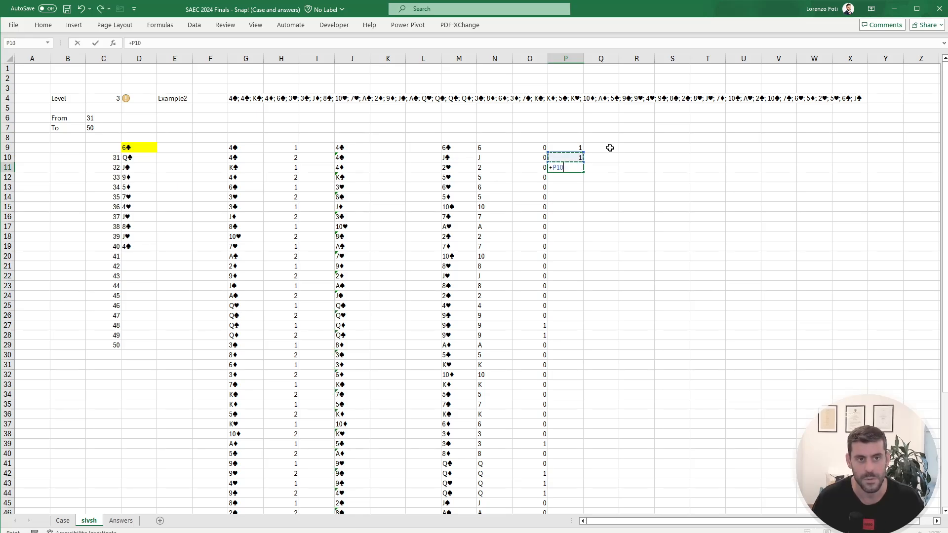
{"action": "type", "text": "+1"}
{"action": "key", "text": "ctrl+Return"}
{"action": "type", "text": "+"}
{"action": "key", "text": "Up"}
{"action": "key", "text": "Return"}
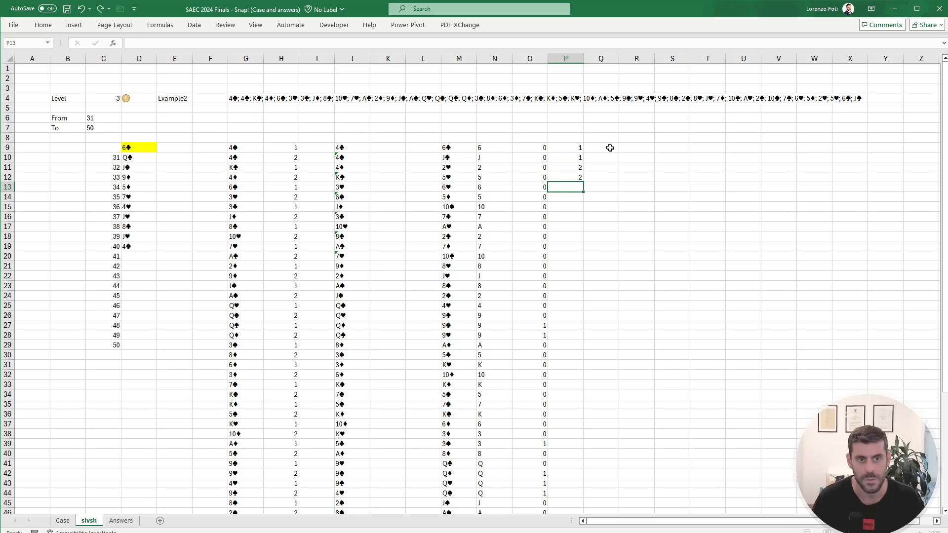
Step: Copy the round-number formulas in P11:P12 down column P to row 60
{"action": "key", "text": "Up"}
{"action": "key", "text": "Up"}
{"action": "key", "text": "shift+Down"}
{"action": "key", "text": "ctrl+c"}
{"action": "key", "text": "Left"}
{"action": "key", "text": "ctrl+Down"}
{"action": "key", "text": "Right"}
{"action": "key", "text": "ctrl+shift+Up"}
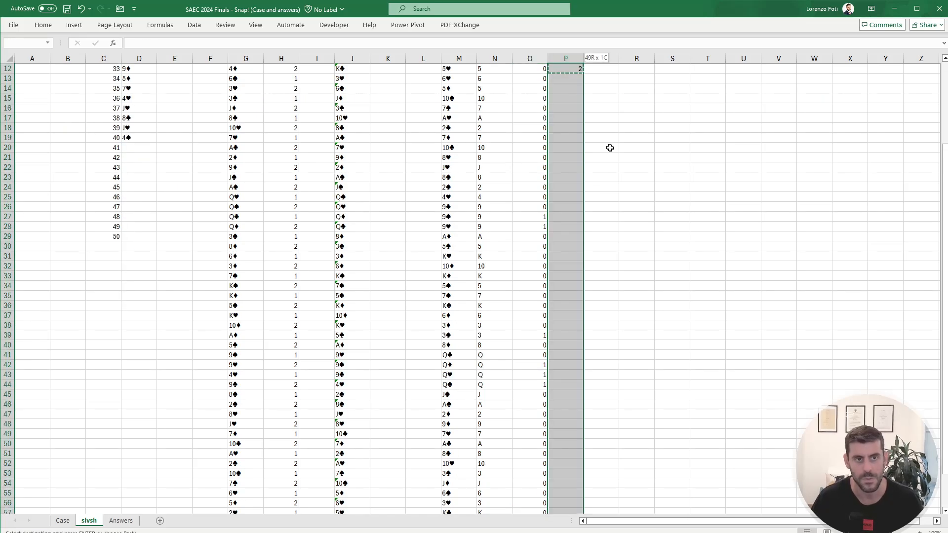
{"action": "key", "text": "shift+Down"}
{"action": "key", "text": "ctrl+v"}
{"action": "key", "text": "ctrl+Up"}
{"action": "key", "text": "ctrl+Up"}
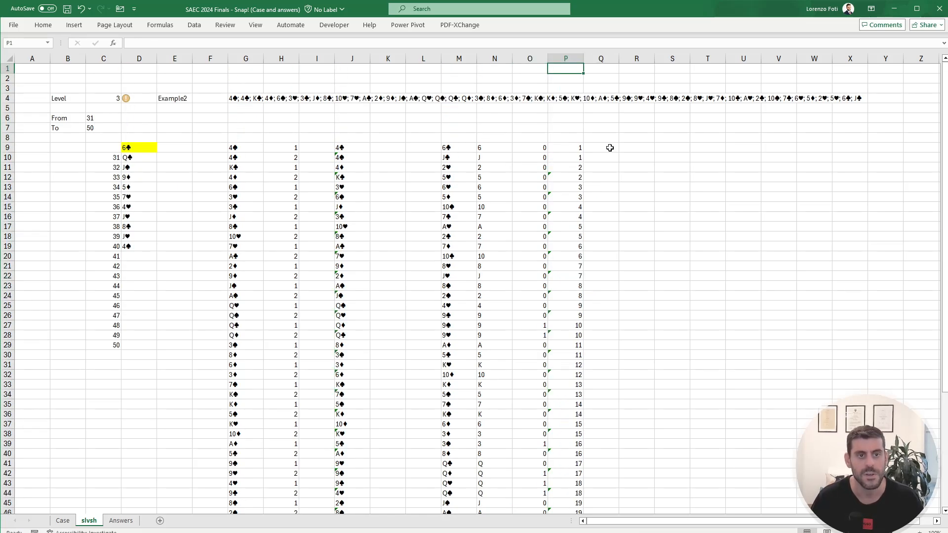
Step: Start an XLOOKUP formula in P7 that searches for 1 in the match flags O9:O60
{"action": "key", "text": "ctrl+Down"}
{"action": "key", "text": "Up"}
{"action": "key", "text": "Up"}
{"action": "type", "text": "+XLOOKUP("}
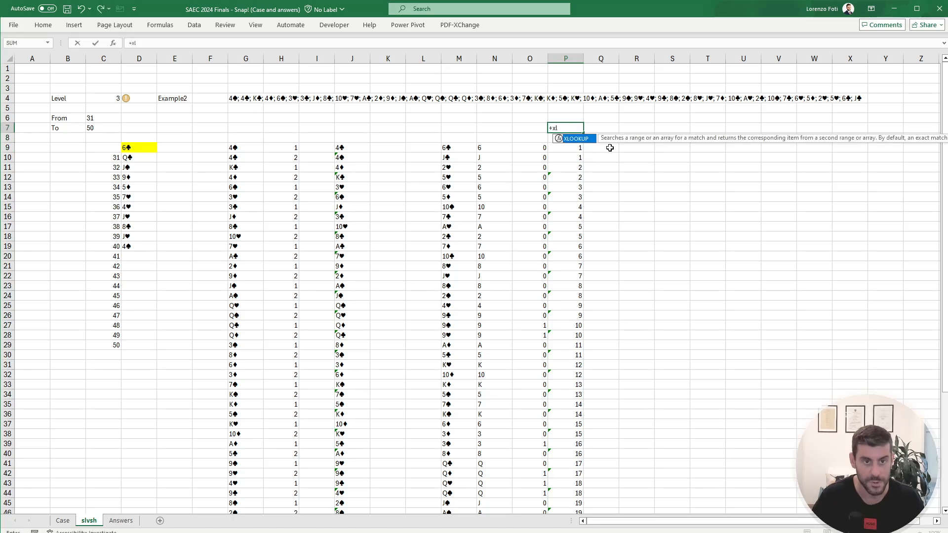
{"action": "type", "text": "1"}
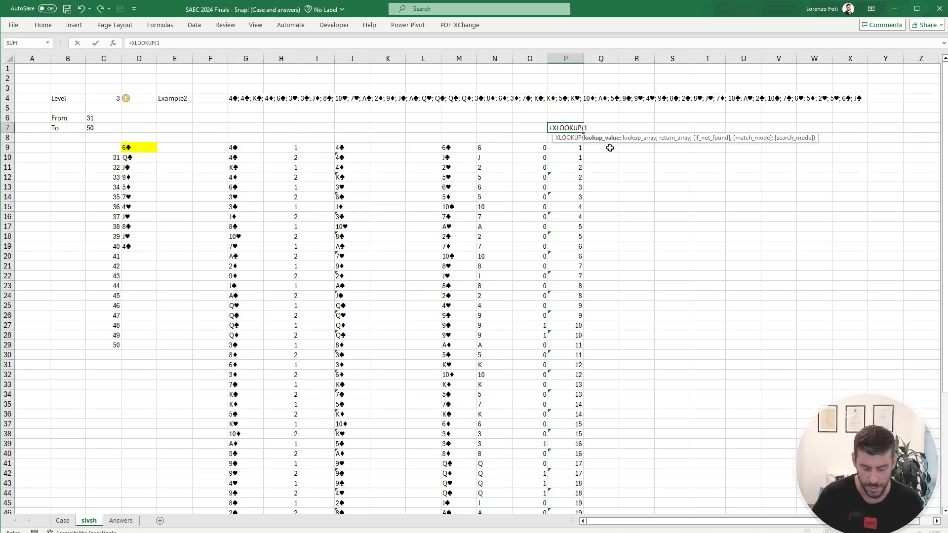
{"action": "type", "text": ";"}
{"action": "key", "text": "Left"}
{"action": "key", "text": "Down"}
{"action": "key", "text": "Down"}
{"action": "key", "text": "ctrl+shift+Down"}
{"action": "type", "text": ";"}
Step: Complete the P7 XLOOKUP with the round numbers P9:P60 as the return array and commit it
{"action": "key", "text": "Left"}
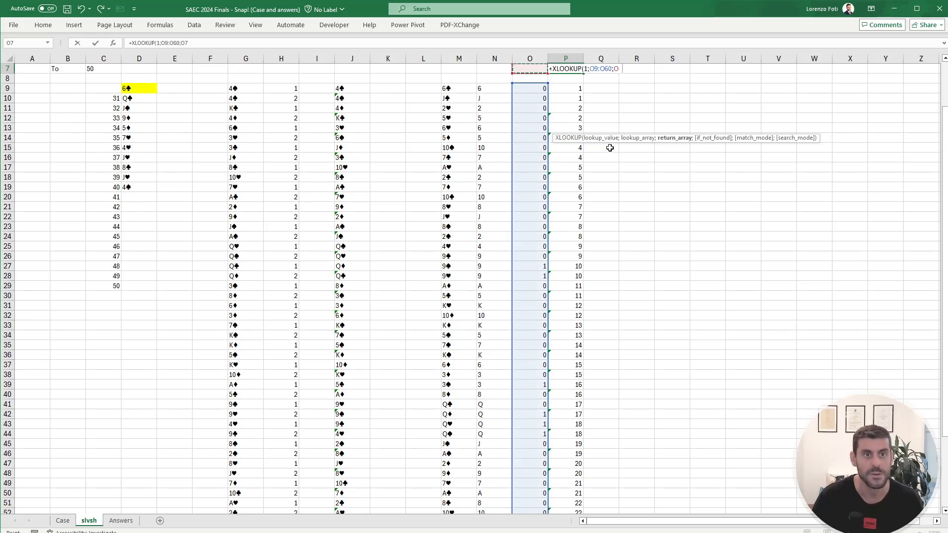
{"action": "key", "text": "Right"}
{"action": "key", "text": "Down"}
{"action": "key", "text": "Down"}
{"action": "key", "text": "ctrl+shift+Down"}
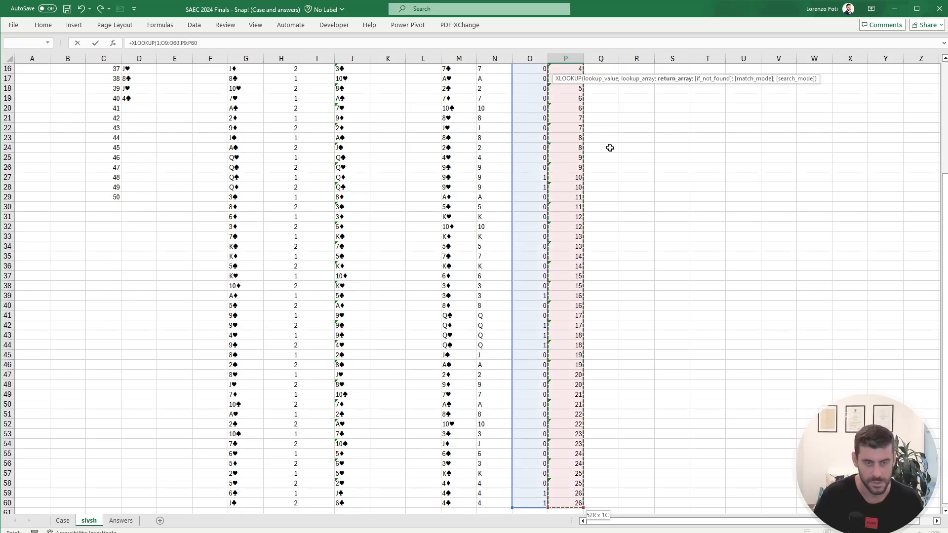
{"action": "key", "text": "ctrl+Return"}
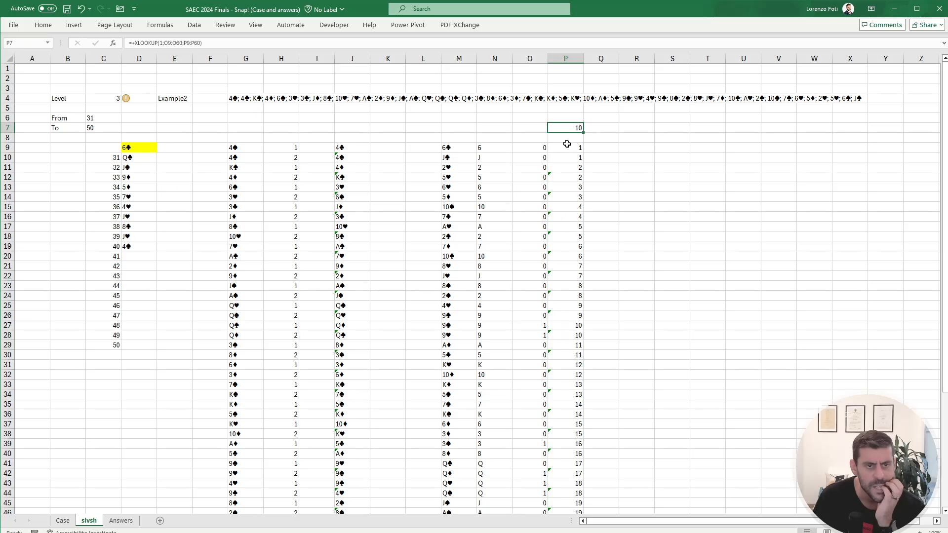
Step: Recheck the Level 2 question on the Case sheet and change the P7 XLOOKUP's return array to the card faces N9:N60
{"action": "left_click", "coordinate": [62, 520]}
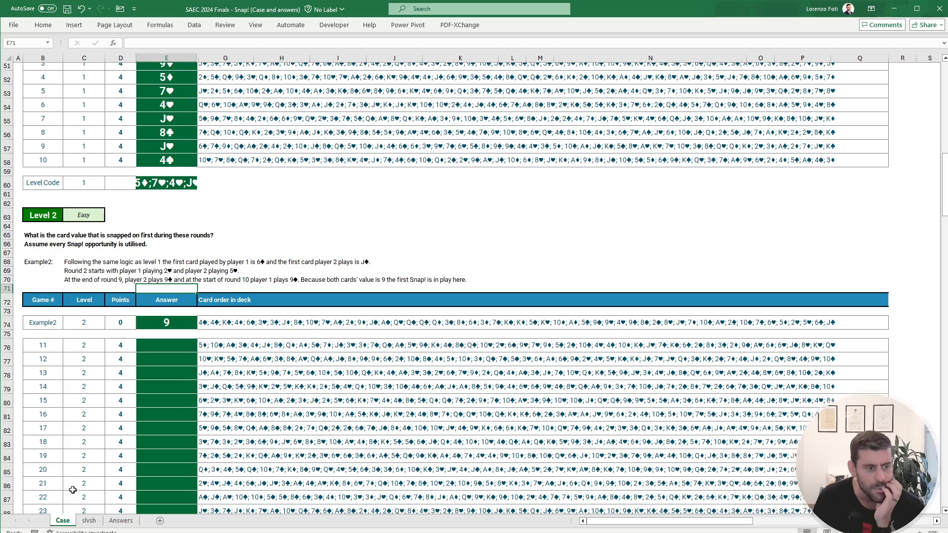
{"action": "left_click", "coordinate": [88, 521]}
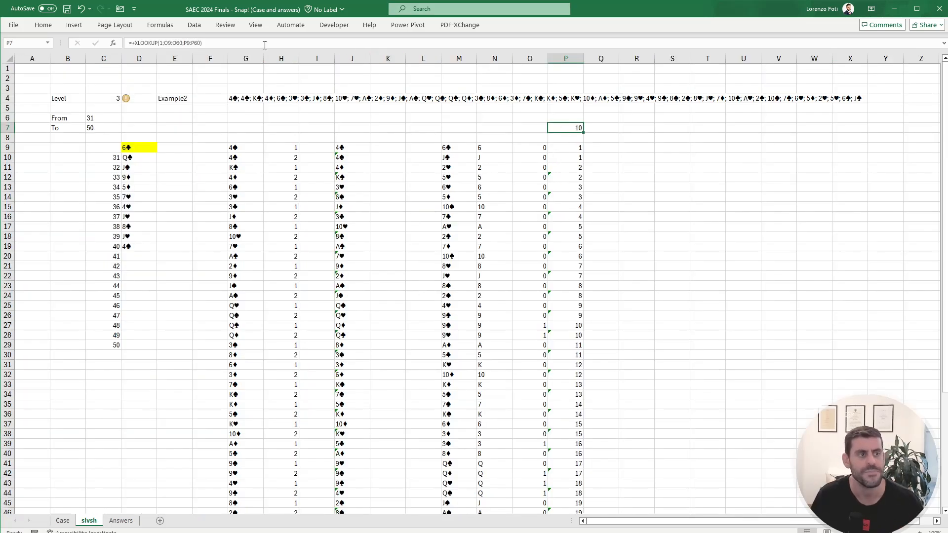
{"action": "left_click", "coordinate": [230, 45]}
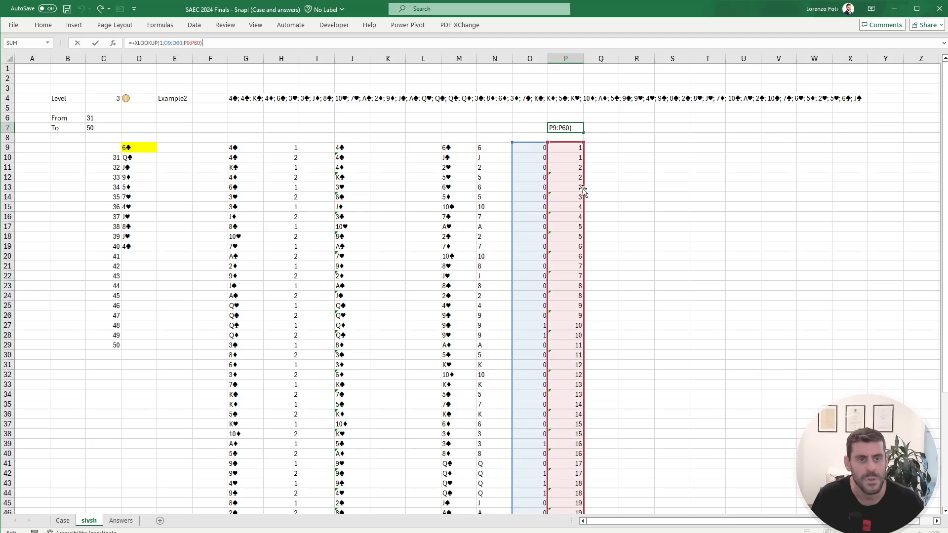
{"action": "left_click_drag", "start_coordinate": [584, 193], "coordinate": [481, 193]}
{"action": "key", "text": "Return"}
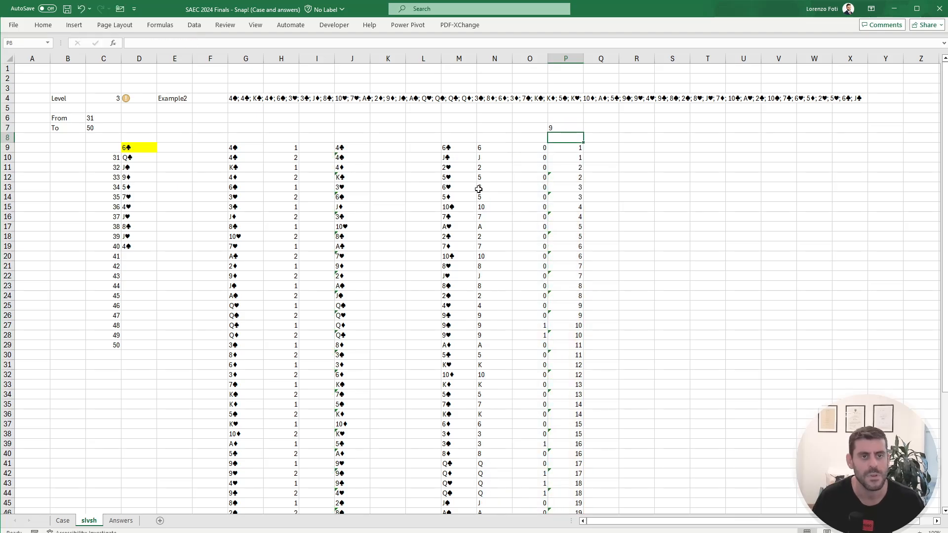
Step: Link the yellow result cell D9 to the first-snap card value in P7
{"action": "left_click", "coordinate": [129, 147]}
{"action": "type", "text": "+"}
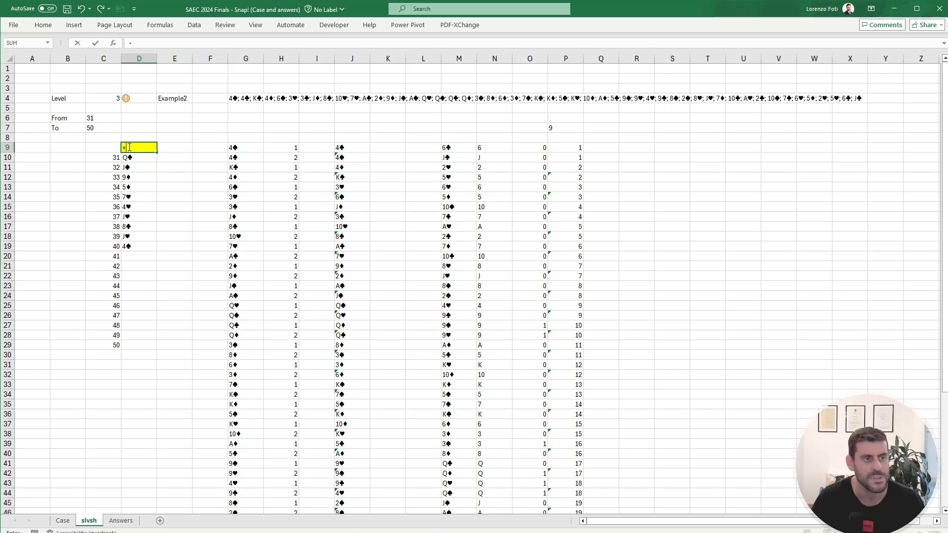
{"action": "left_click", "coordinate": [552, 128]}
{"action": "key", "text": "Return"}
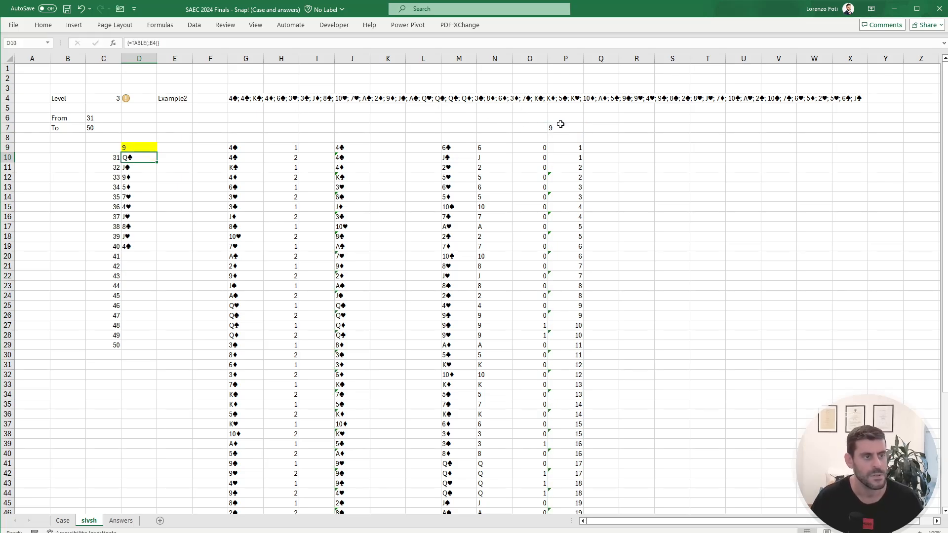
Step: Rebuild the data table over C9:D29 with E4 as the column input cell
{"action": "key", "text": "Up"}
{"action": "key", "text": "Left"}
{"action": "key", "text": "ctrl+a"}
{"action": "key", "text": "alt"}
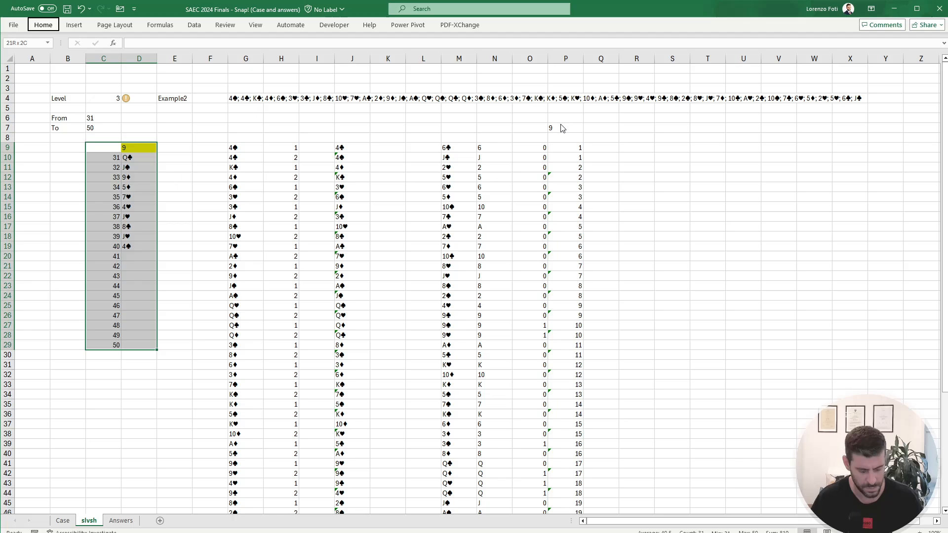
{"action": "key", "text": "a"}
{"action": "key", "text": "w"}
{"action": "key", "text": "t"}
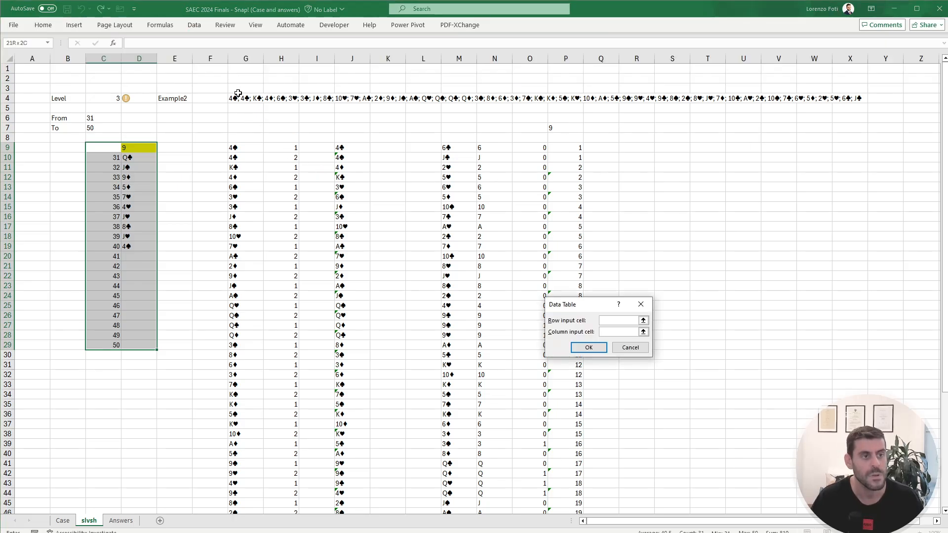
{"action": "left_click", "coordinate": [174, 99]}
{"action": "key", "text": "Return"}
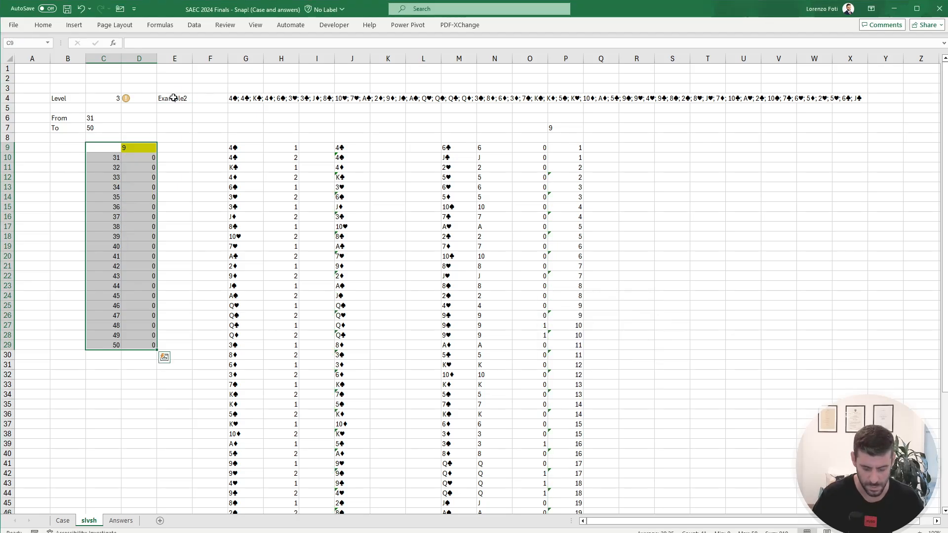
Step: Set the level in C4 to 2 and recalculate the data table
{"action": "key", "text": "Left"}
{"action": "key", "text": "Up"}
{"action": "key", "text": "Up"}
{"action": "key", "text": "Up"}
{"action": "key", "text": "Up"}
{"action": "key", "text": "Up"}
{"action": "key", "text": "Right"}
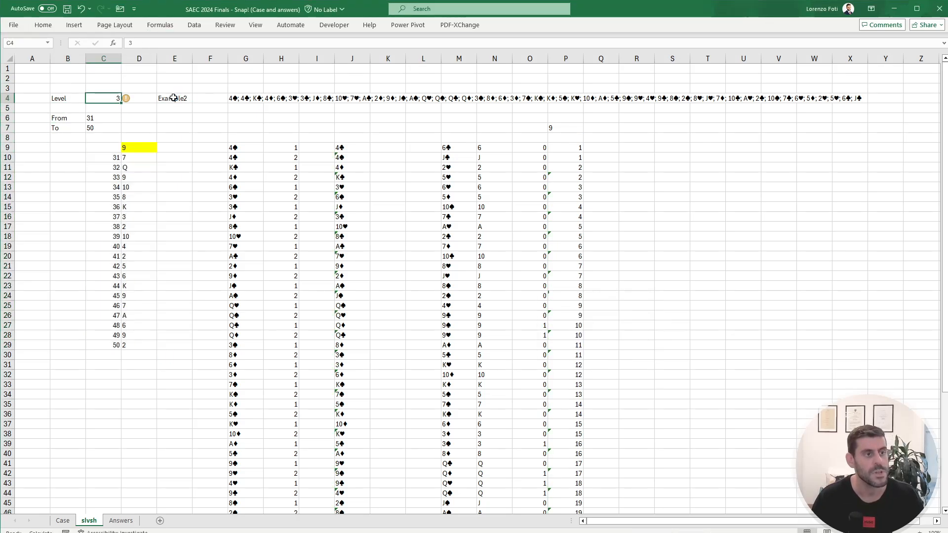
{"action": "type", "text": "2"}
{"action": "key", "text": "Return"}
{"action": "key", "text": "Down"}
{"action": "key", "text": "Right"}
{"action": "key", "text": "alt+m"}
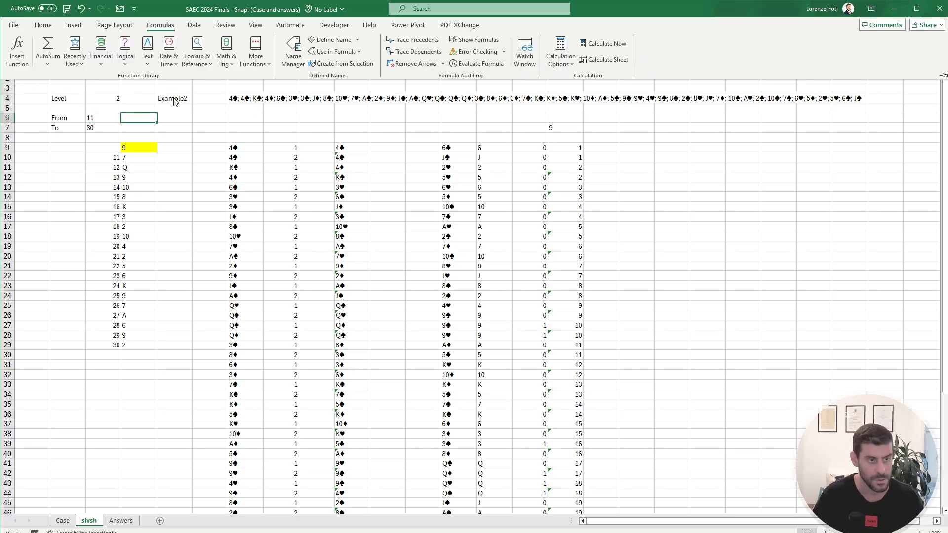
{"action": "key", "text": "Escape"}
Step: Copy the results in D10:D29 and paste them as values into the Level 2 answers from E76 on the Case sheet
{"action": "key", "text": "Down"}
{"action": "key", "text": "Down"}
{"action": "key", "text": "Down"}
{"action": "key", "text": "Down"}
{"action": "key", "text": "ctrl+shift+Down"}
{"action": "key", "text": "ctrl+c"}
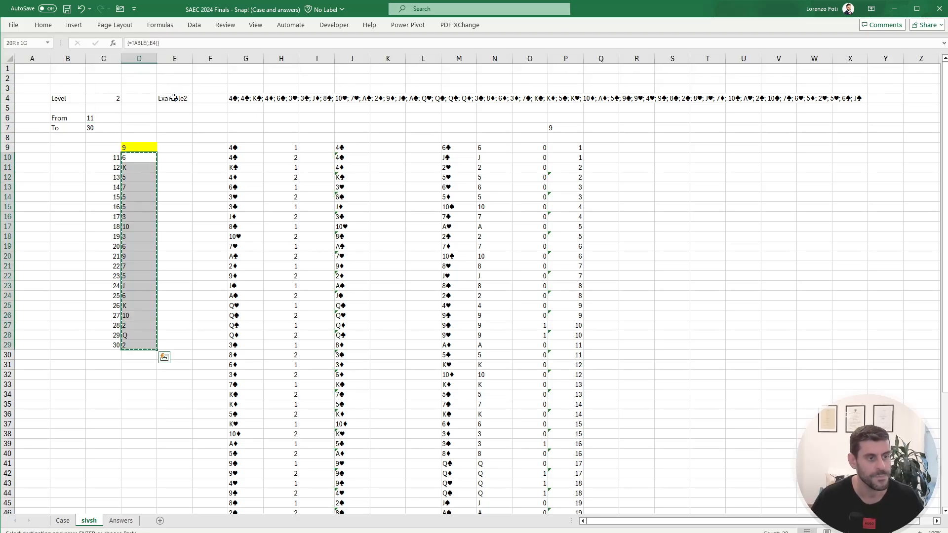
{"action": "left_click", "coordinate": [63, 521]}
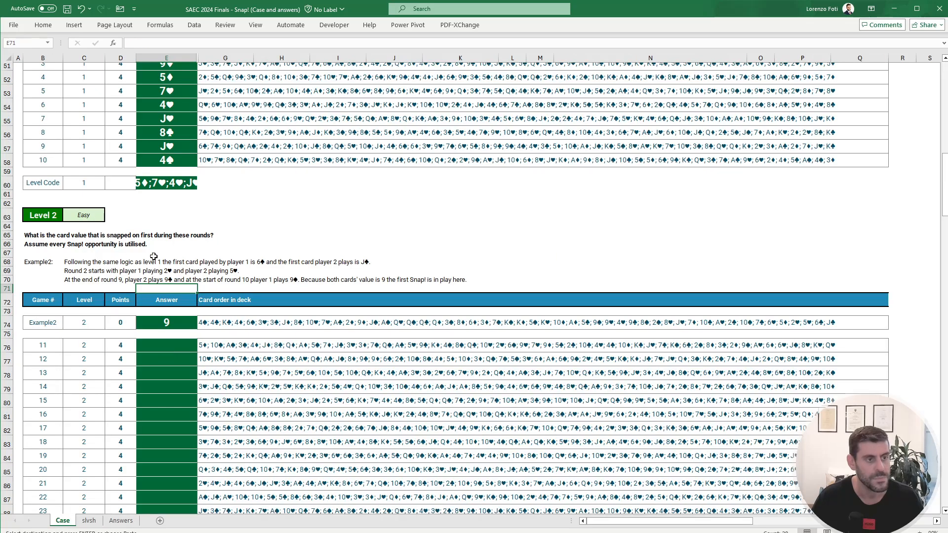
{"action": "right_click", "coordinate": [169, 351]}
{"action": "left_click", "coordinate": [208, 414]}
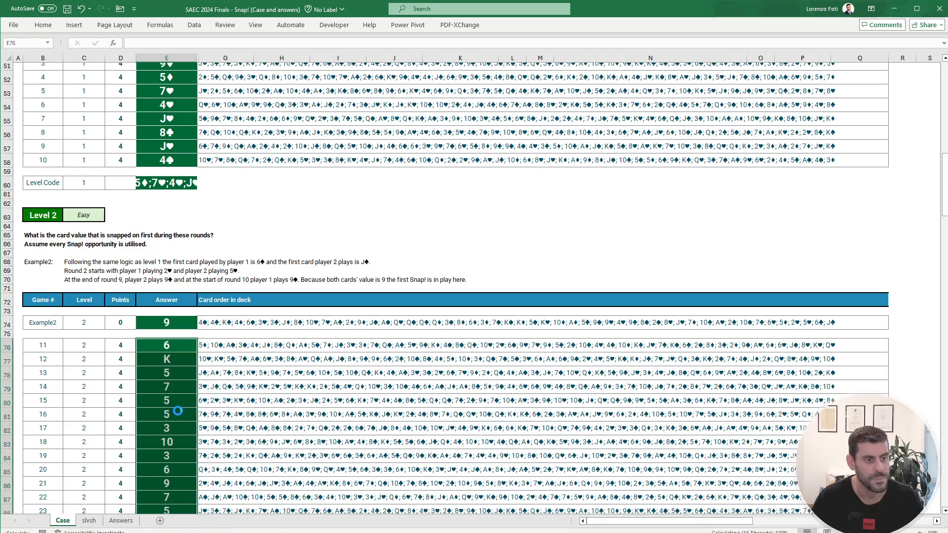
{"action": "left_click", "coordinate": [178, 411]}
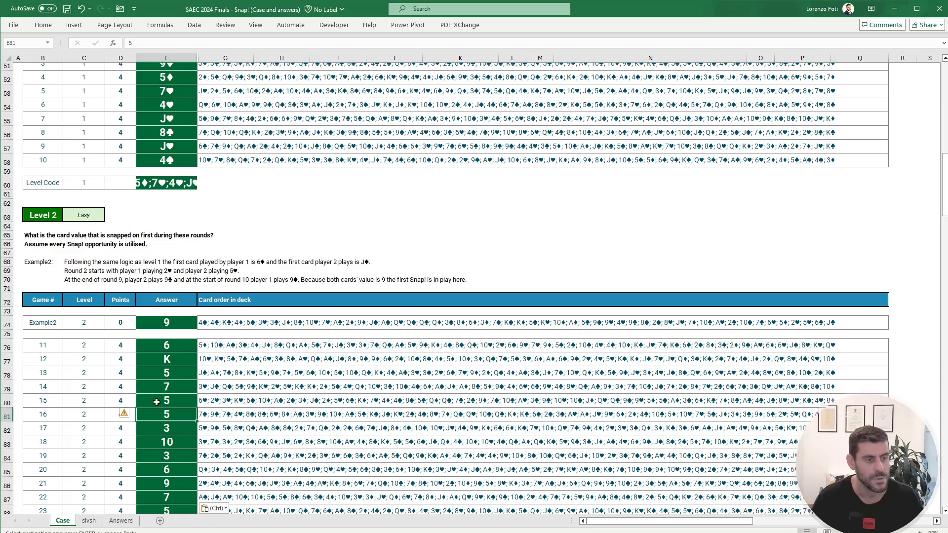
Step: Clear the pasted answers in E79:E95, and unhide and rehide column F on the Case sheet
{"action": "left_click", "coordinate": [180, 383]}
{"action": "key", "text": "ctrl+shift+Down"}
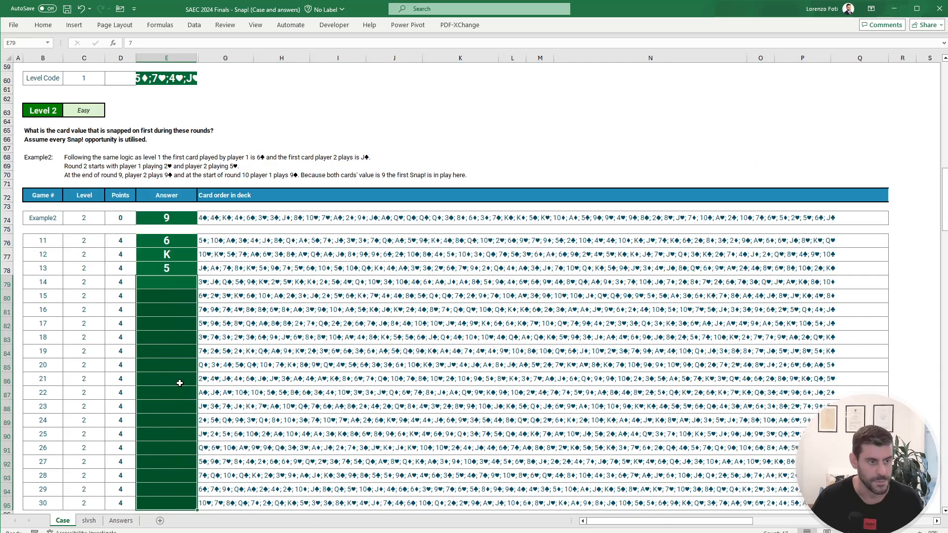
{"action": "left_click_drag", "start_coordinate": [216, 57], "coordinate": [175, 58]}
{"action": "right_click", "coordinate": [175, 58]}
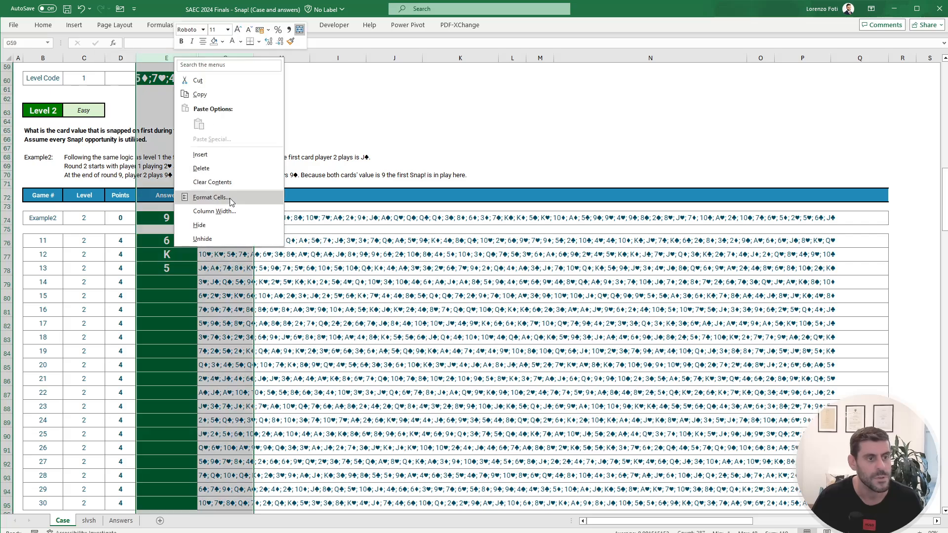
{"action": "left_click", "coordinate": [208, 239]}
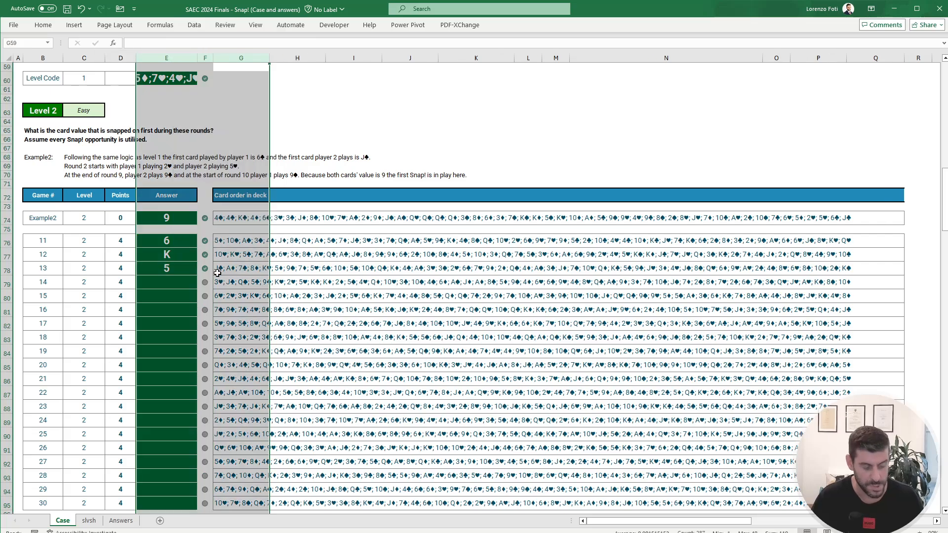
{"action": "key", "text": "ctrl+z"}
{"action": "left_click", "coordinate": [180, 284]}
{"action": "left_click_drag", "start_coordinate": [178, 242], "coordinate": [177, 263]}
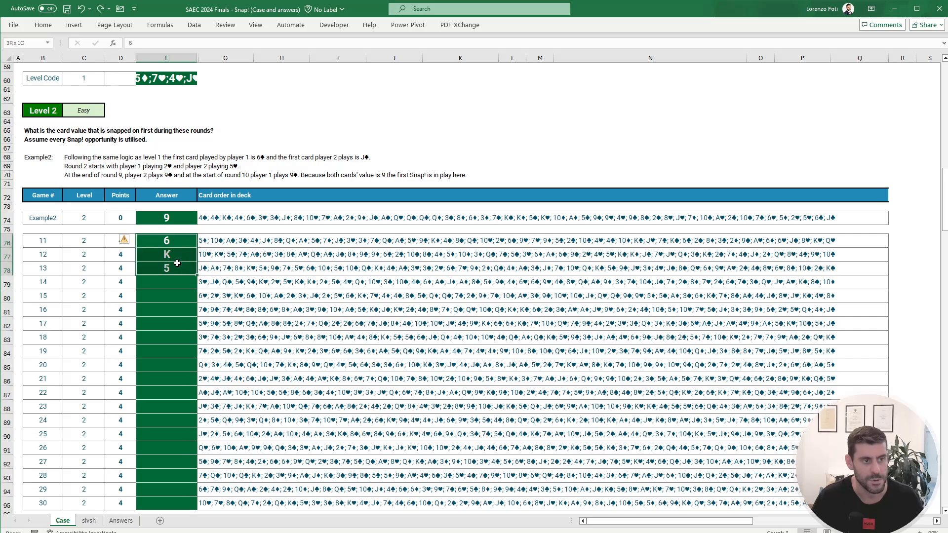
Step: Copy D10:D29 from the slvsh sheet again and paste the values over the Level 2 answers starting at E76
{"action": "left_click", "coordinate": [89, 520]}
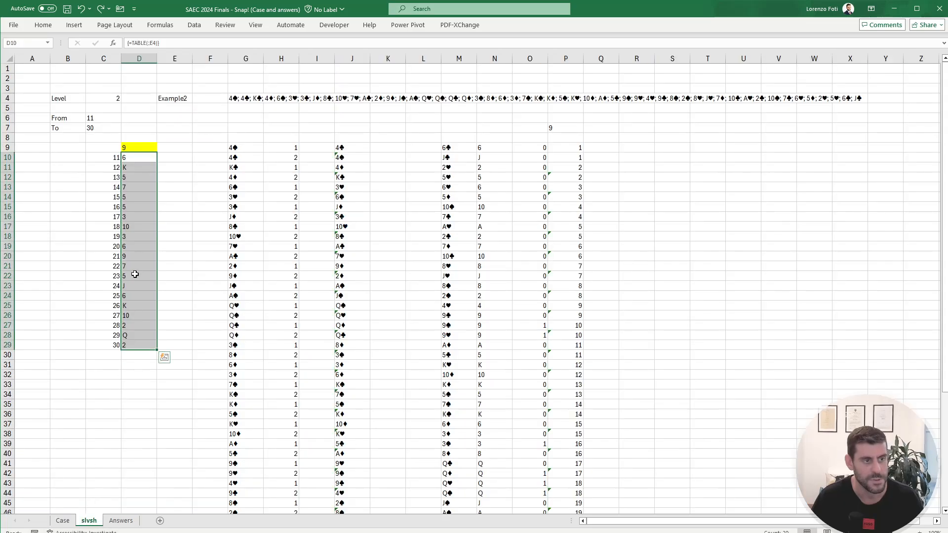
{"action": "key", "text": "ctrl+c"}
{"action": "left_click", "coordinate": [63, 520]}
{"action": "left_click", "coordinate": [167, 241]}
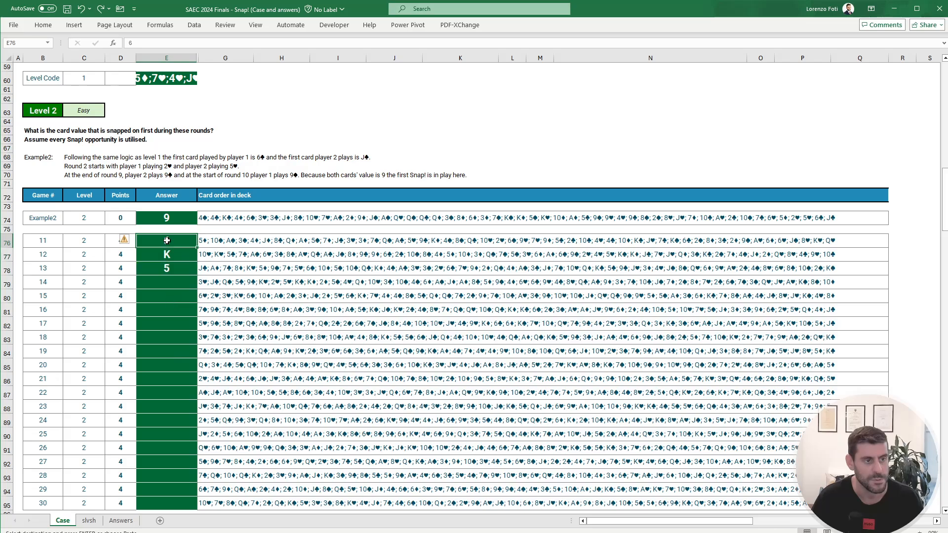
{"action": "right_click", "coordinate": [167, 241]}
{"action": "left_click", "coordinate": [212, 301]}
{"action": "left_click", "coordinate": [175, 308]}
{"action": "scroll", "coordinate": [176, 307], "scroll_direction": "down", "scroll_amount": 1}
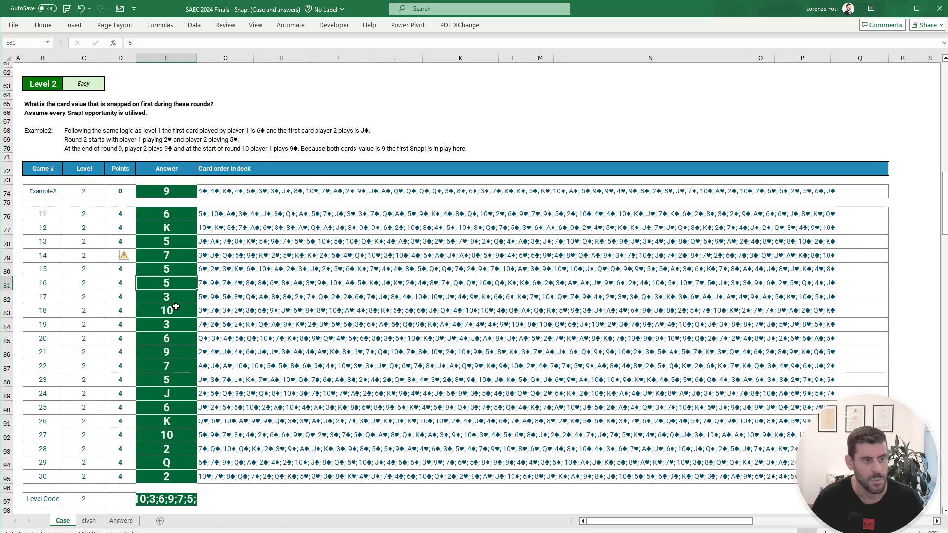
Step: Review the Level 3 question and change the match flag in O9 on slvsh to IF(AND(N9=N8;O8=0);1;0)
{"action": "scroll", "coordinate": [175, 307], "scroll_direction": "down", "scroll_amount": 12}
{"action": "scroll", "coordinate": [175, 307], "scroll_direction": "up", "scroll_amount": 1}
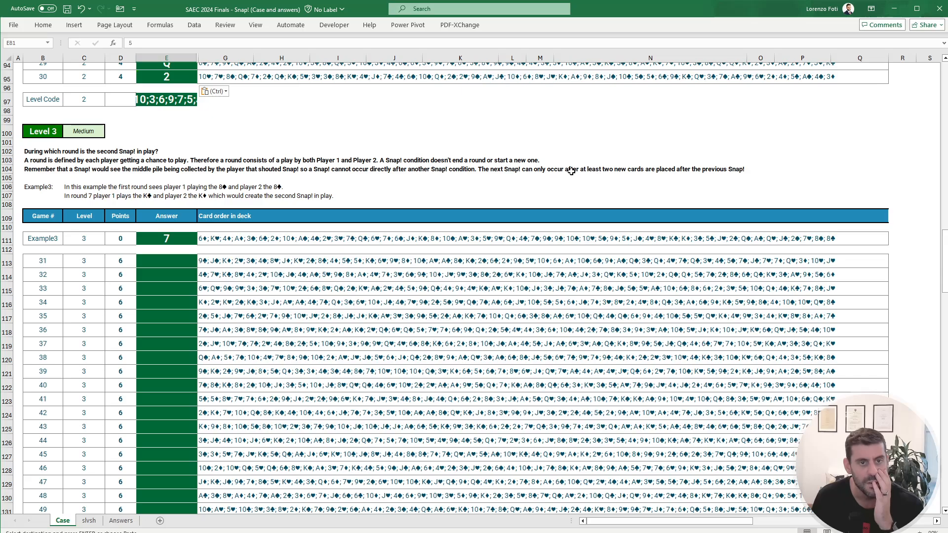
{"action": "left_click", "coordinate": [96, 523]}
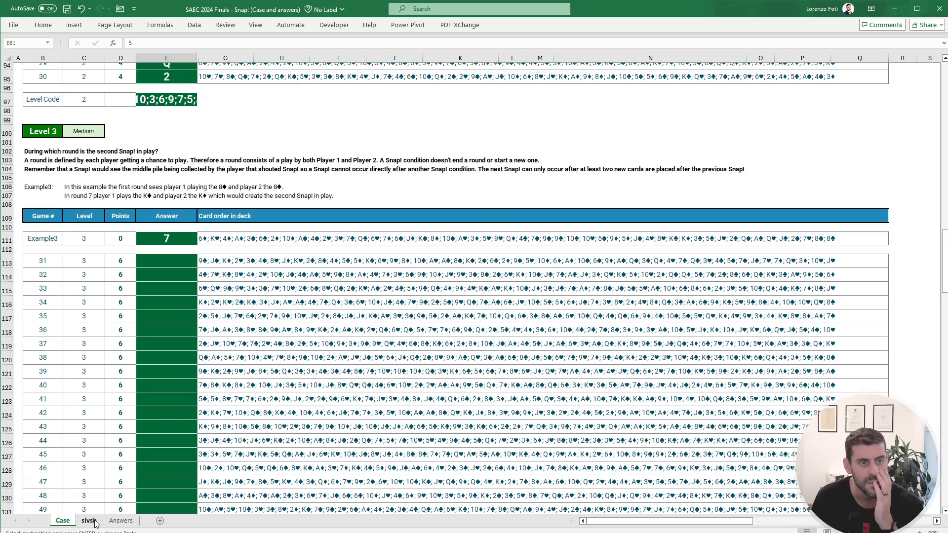
{"action": "left_click", "coordinate": [530, 148]}
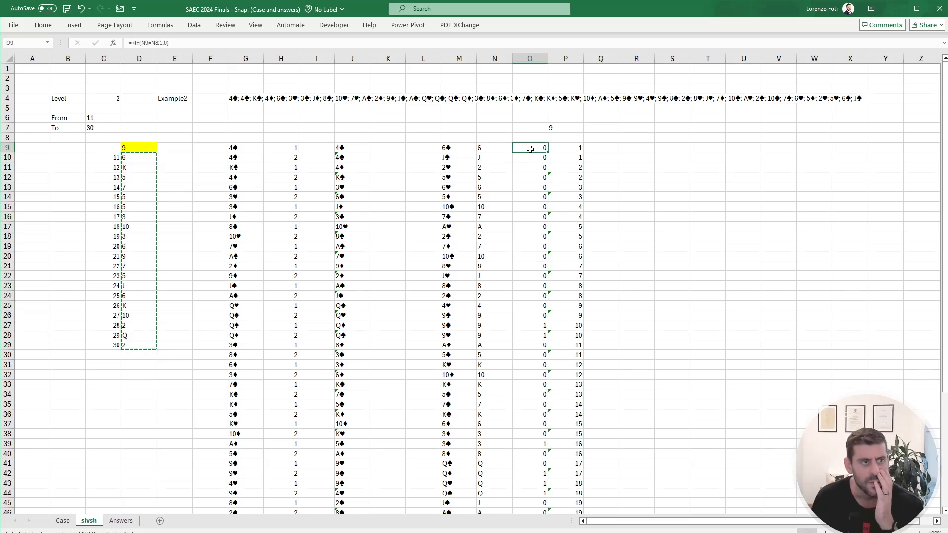
{"action": "left_click", "coordinate": [140, 43]}
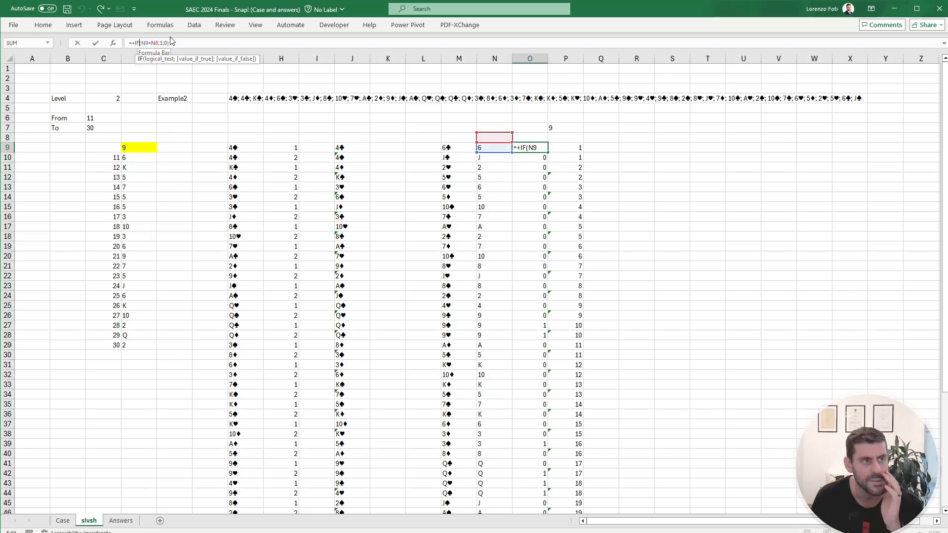
{"action": "type", "text": "and(N9=N8"}
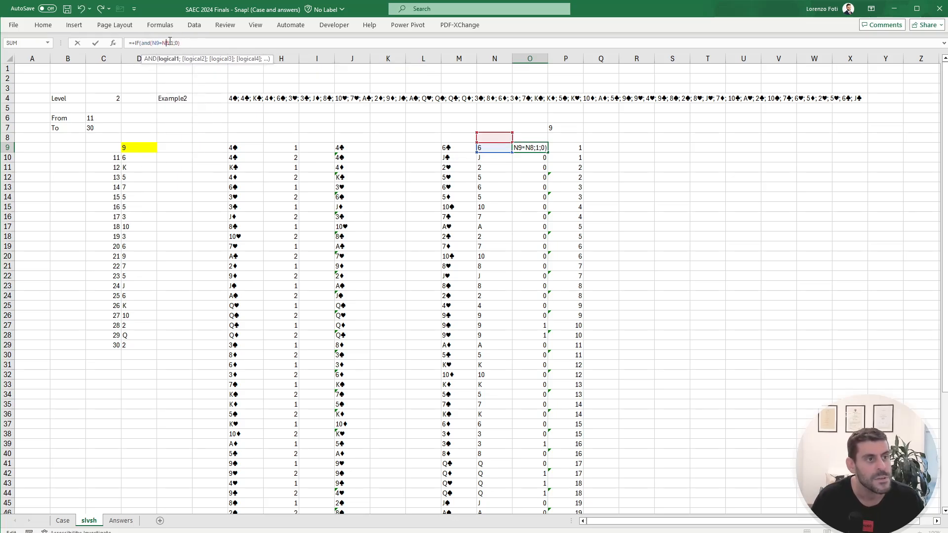
{"action": "type", "text": ";"}
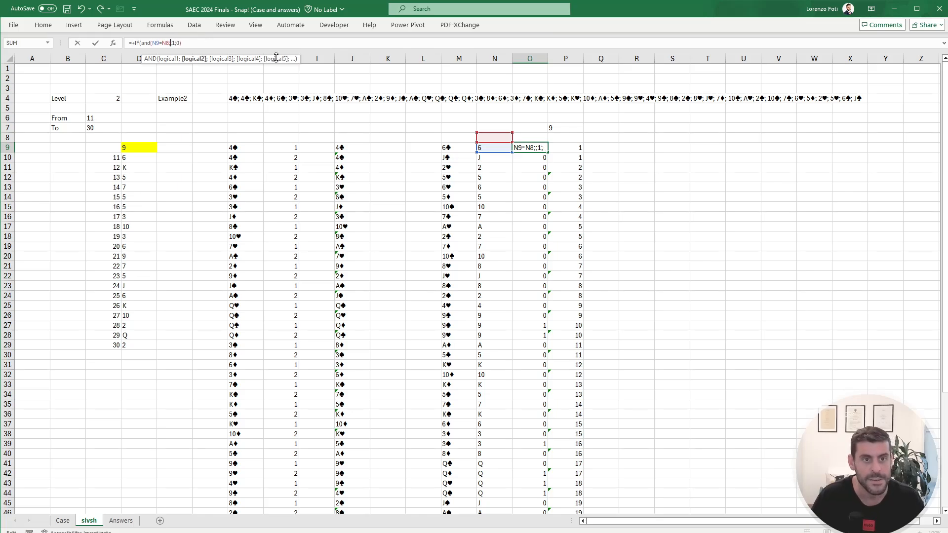
{"action": "left_click", "coordinate": [530, 136]}
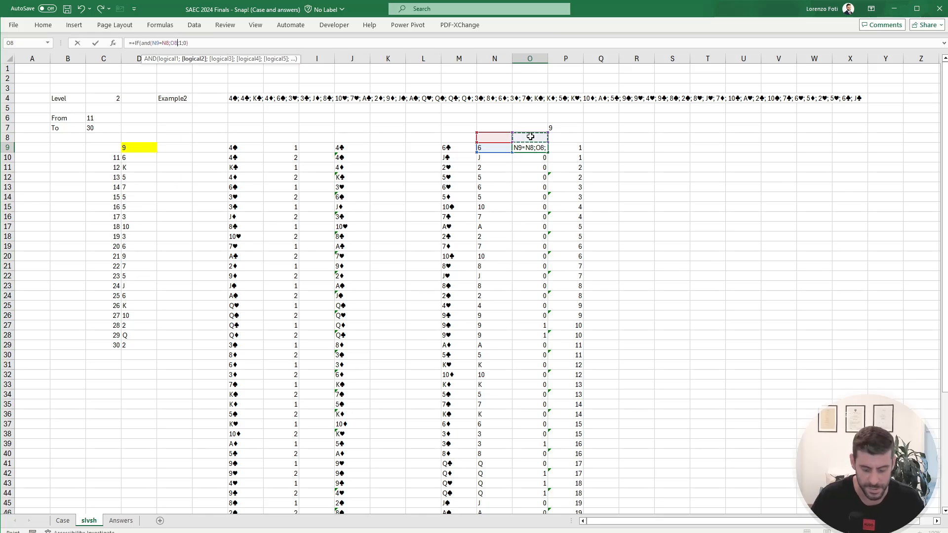
{"action": "type", "text": "=0)"}
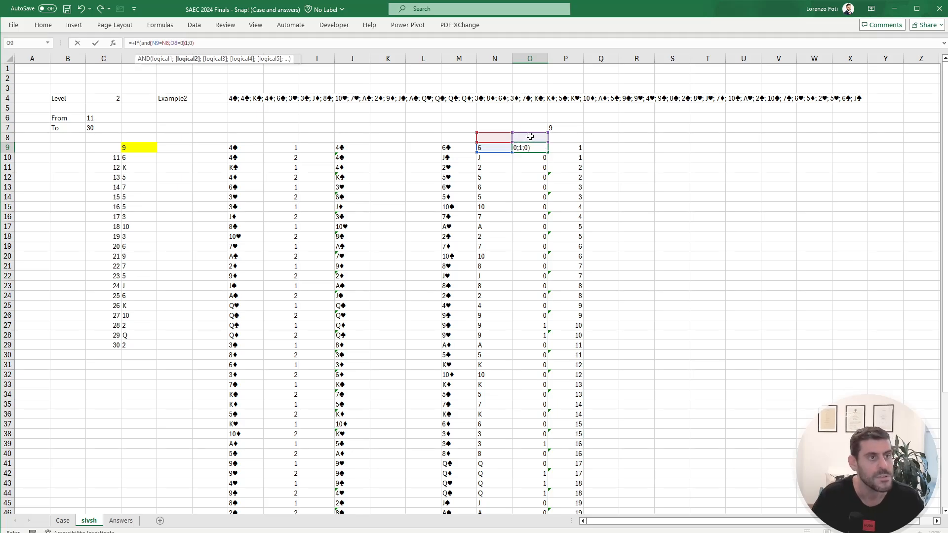
{"action": "key", "text": "ctrl+Return"}
Step: Copy the revised match-flag formula from O9 down to O10:O60
{"action": "key", "text": "ctrl+c"}
{"action": "key", "text": "Down"}
{"action": "key", "text": "ctrl+shift+Down"}
{"action": "key", "text": "ctrl+v"}
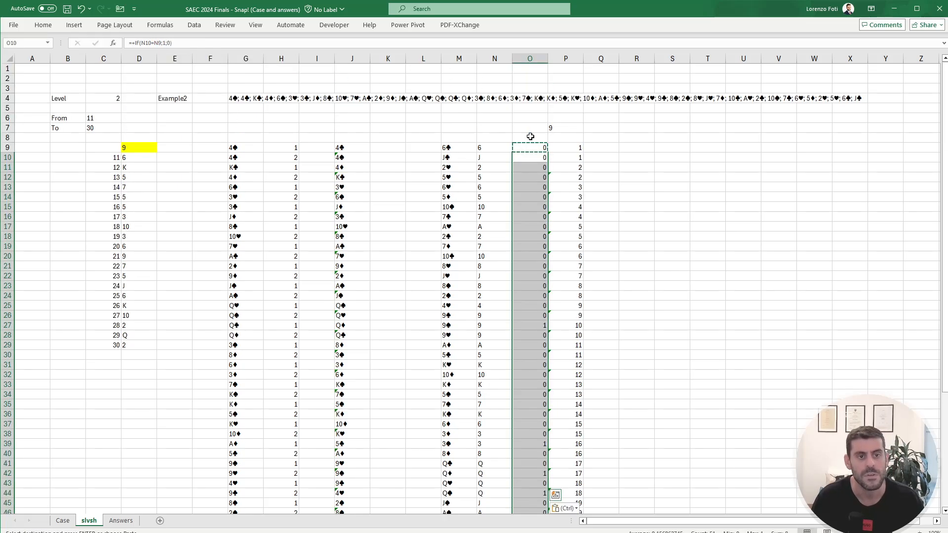
{"action": "key", "text": "Escape"}
{"action": "key", "text": "Up"}
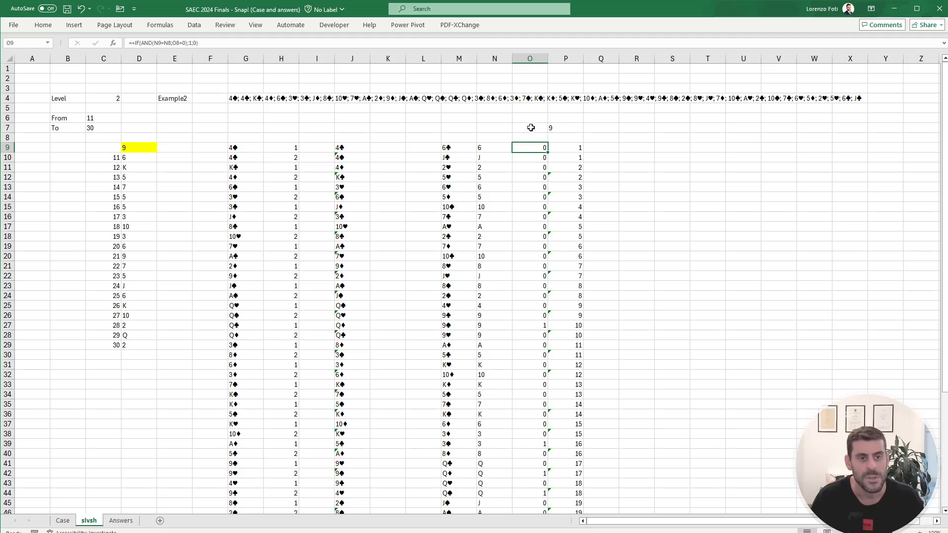
Step: Enter a running snap count in Q9 that adds the match flag O9 to Q8
{"action": "left_click", "coordinate": [530, 127]}
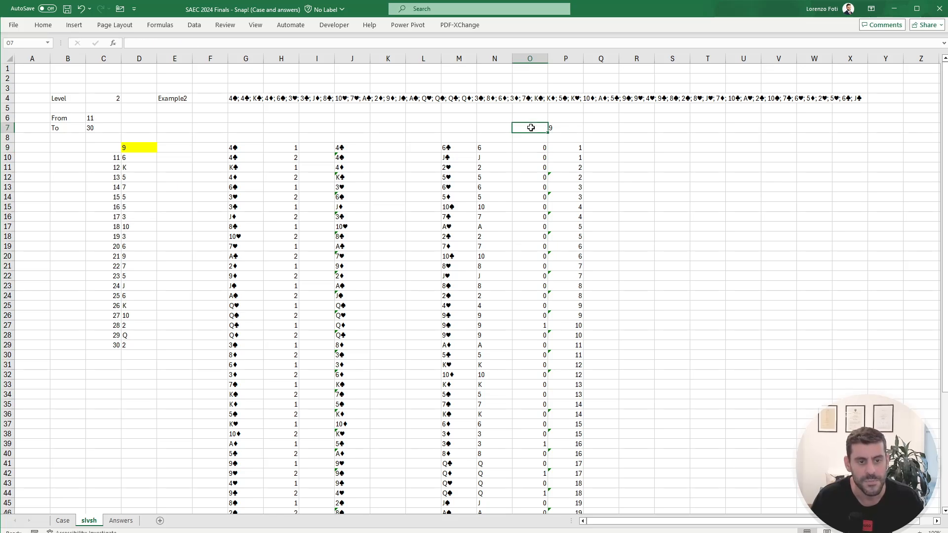
{"action": "left_click", "coordinate": [598, 145]}
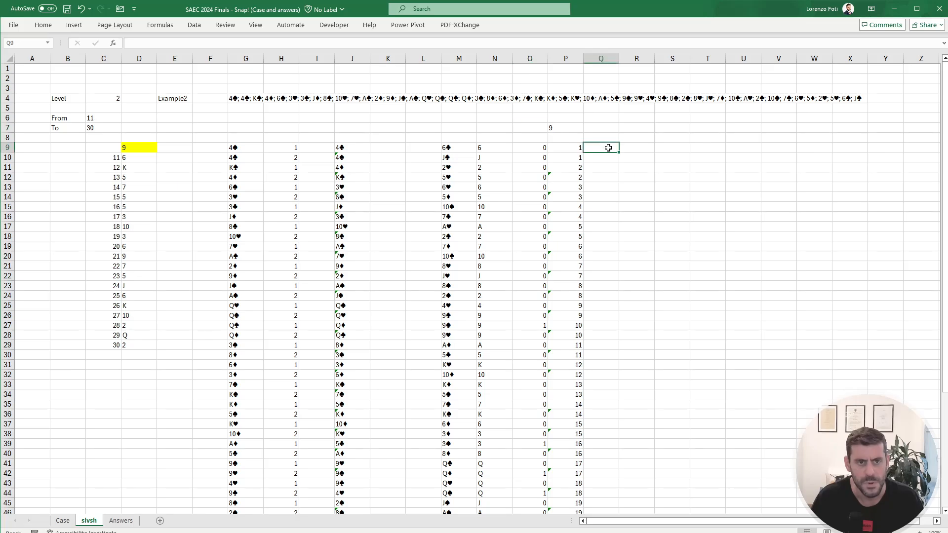
{"action": "type", "text": "+"}
{"action": "key", "text": "Left"}
{"action": "key", "text": "Left"}
{"action": "type", "text": "+"}
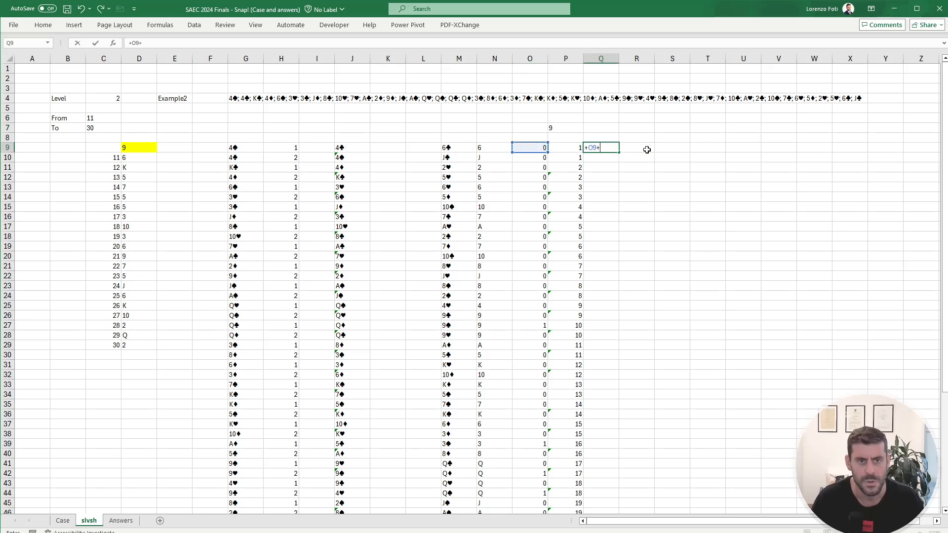
{"action": "key", "text": "Up"}
{"action": "key", "text": "Return"}
{"action": "key", "text": "Up"}
Step: Copy the running-count formula from Q9 down column Q to row 60 and select the first cell where the second snap is counted
{"action": "key", "text": "ctrl+c"}
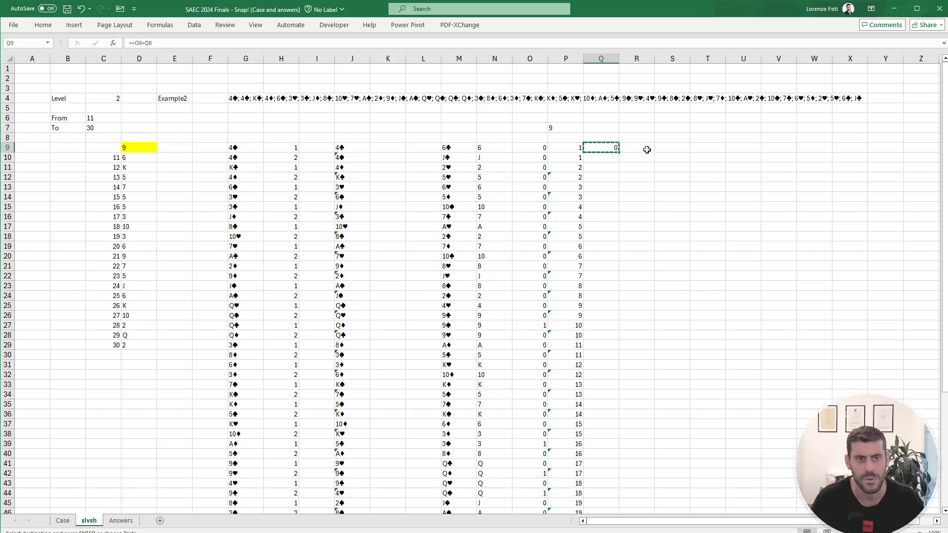
{"action": "key", "text": "ctrl+Left"}
{"action": "key", "text": "ctrl+Down"}
{"action": "key", "text": "Right"}
{"action": "key", "text": "Right"}
{"action": "key", "text": "Right"}
{"action": "key", "text": "Right"}
{"action": "key", "text": "ctrl+shift+Up"}
{"action": "key", "text": "ctrl+v"}
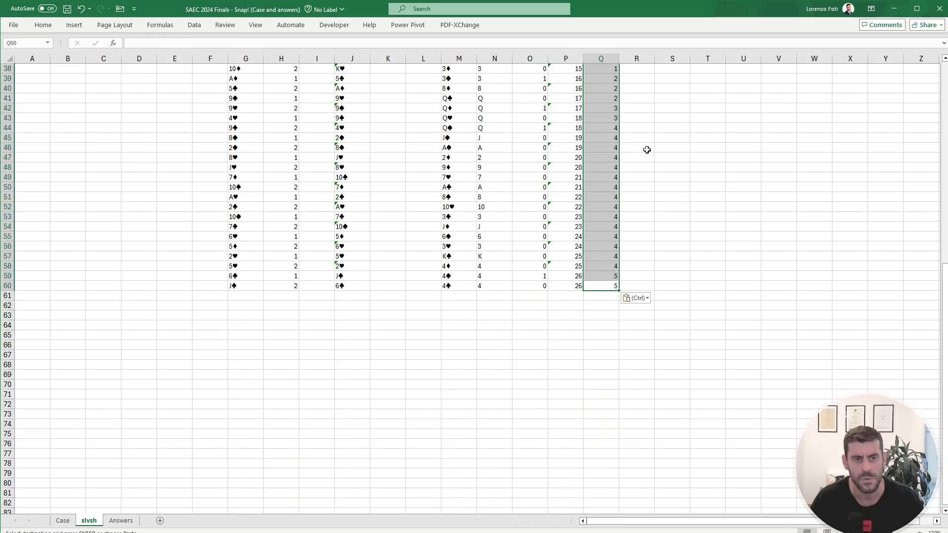
{"action": "key", "text": "Escape"}
{"action": "key", "text": "ctrl+Up"}
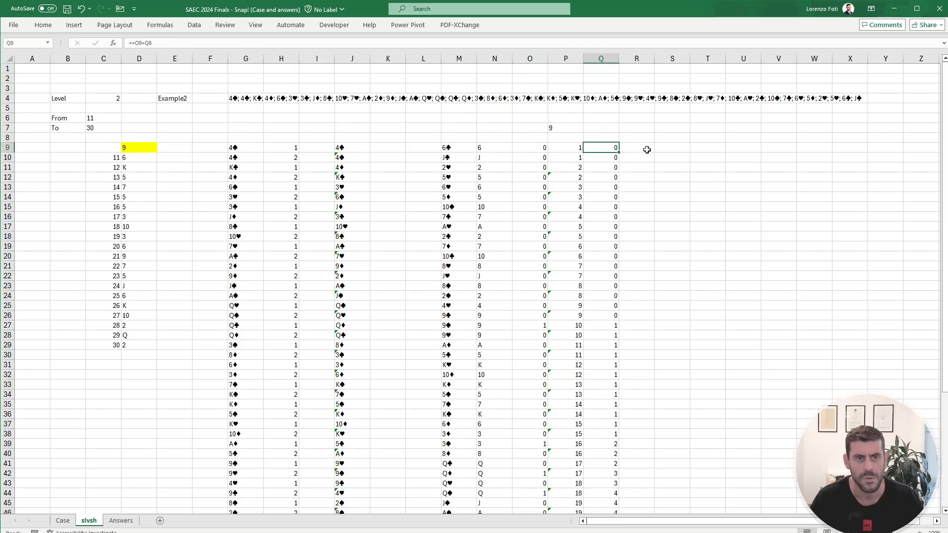
{"action": "left_click", "coordinate": [616, 444]}
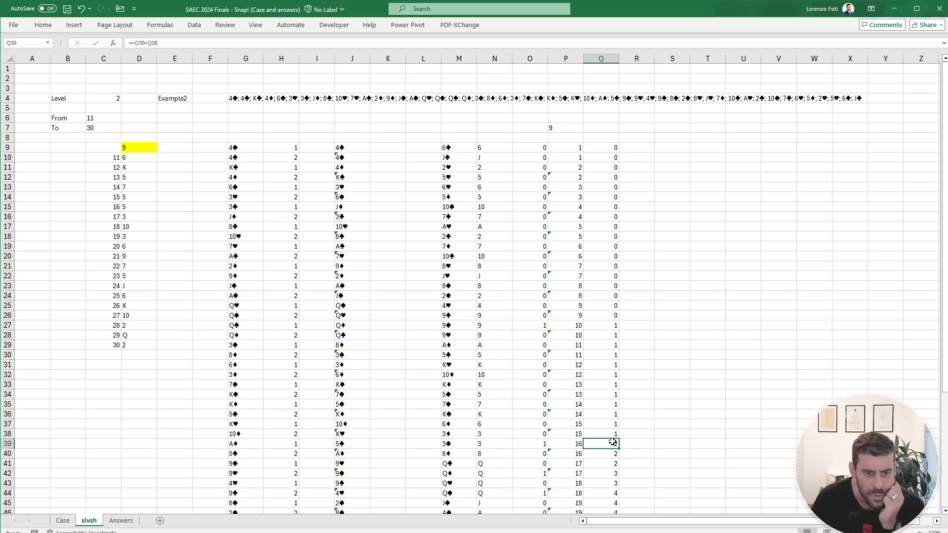
Step: Set E4 to Example3 and the level in C4 to 3 on slvsh, and check the second snap's row in column Q
{"action": "left_click", "coordinate": [63, 521]}
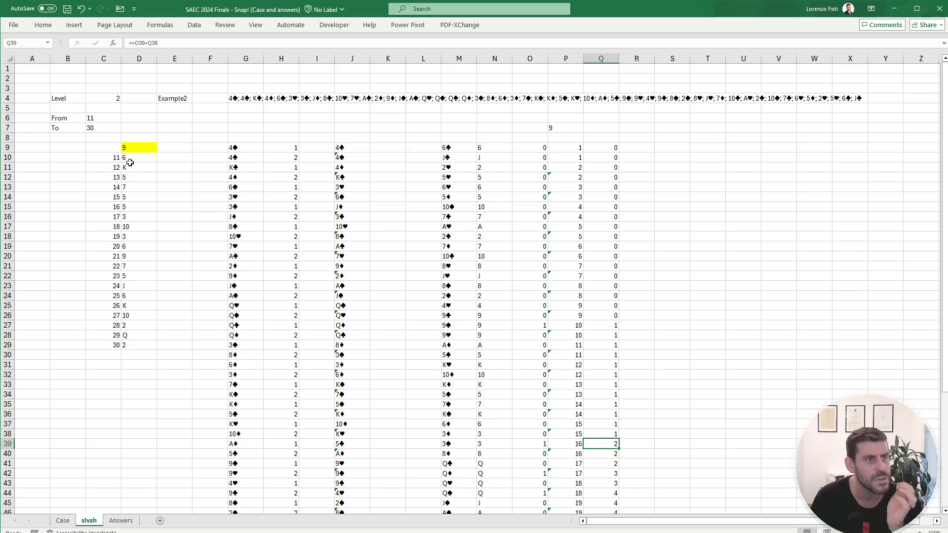
{"action": "left_click", "coordinate": [89, 520]}
{"action": "left_click", "coordinate": [179, 101]}
{"action": "left_click", "coordinate": [186, 45]}
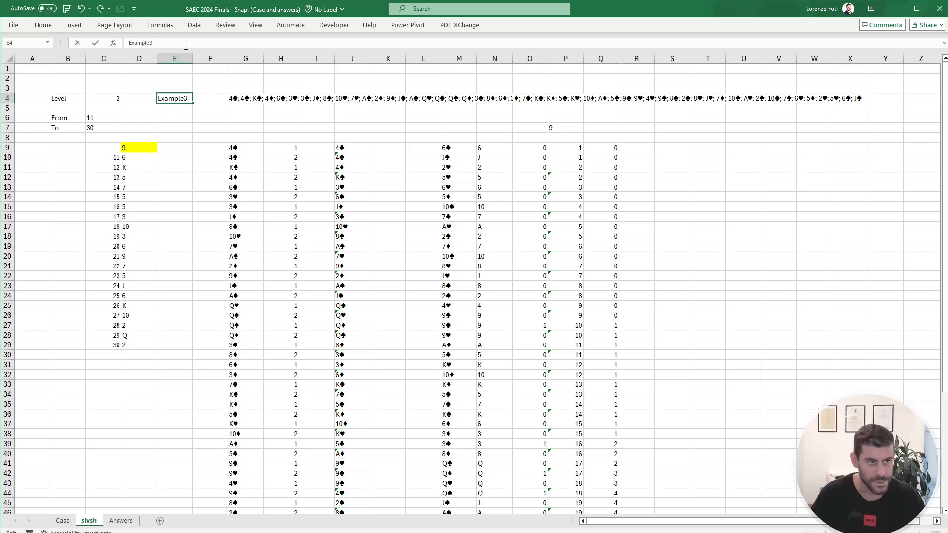
{"action": "key", "text": "Return"}
{"action": "key", "text": "Left"}
{"action": "key", "text": "Left"}
{"action": "key", "text": "Up"}
{"action": "type", "text": "3"}
{"action": "key", "text": "Return"}
{"action": "key", "text": "Right"}
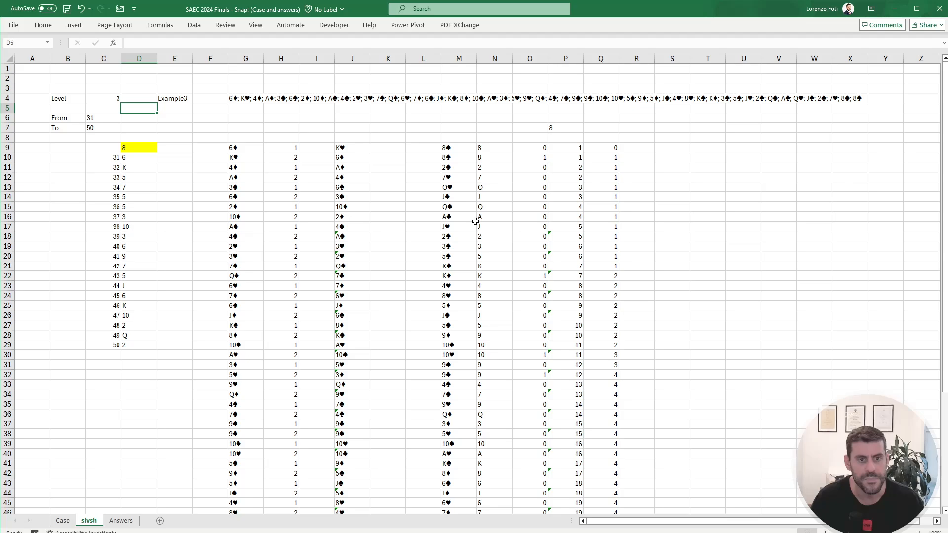
{"action": "left_click", "coordinate": [608, 276]}
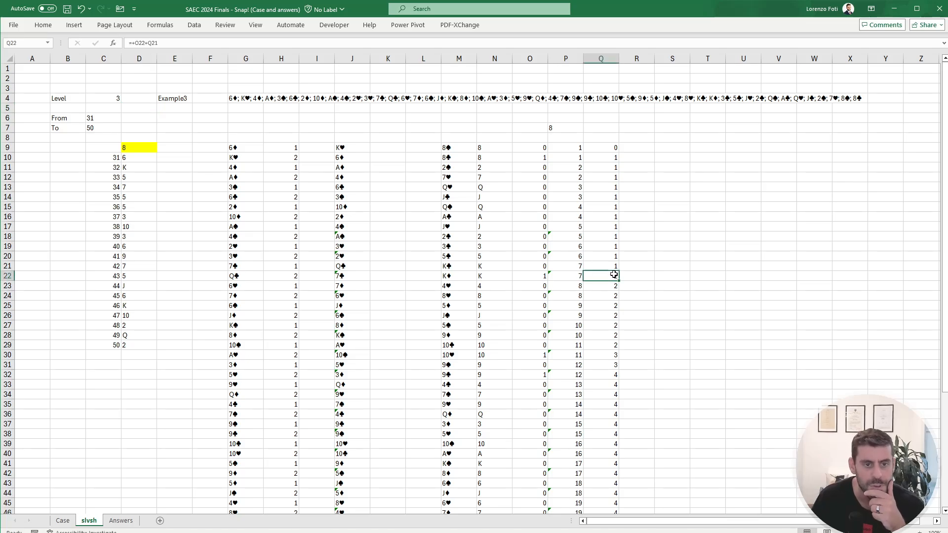
{"action": "left_click", "coordinate": [58, 526]}
{"action": "left_click", "coordinate": [89, 521]}
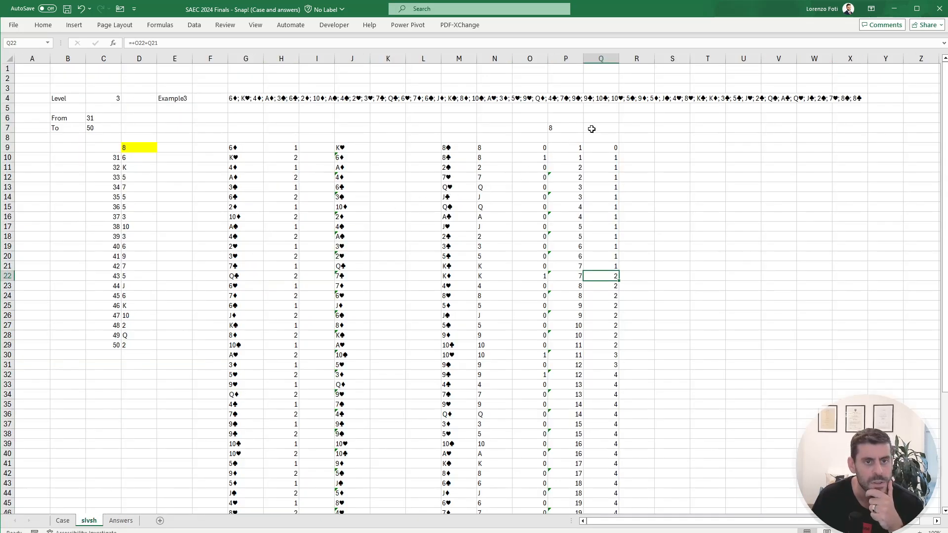
{"action": "left_click", "coordinate": [567, 128]}
{"action": "left_click", "coordinate": [165, 43]}
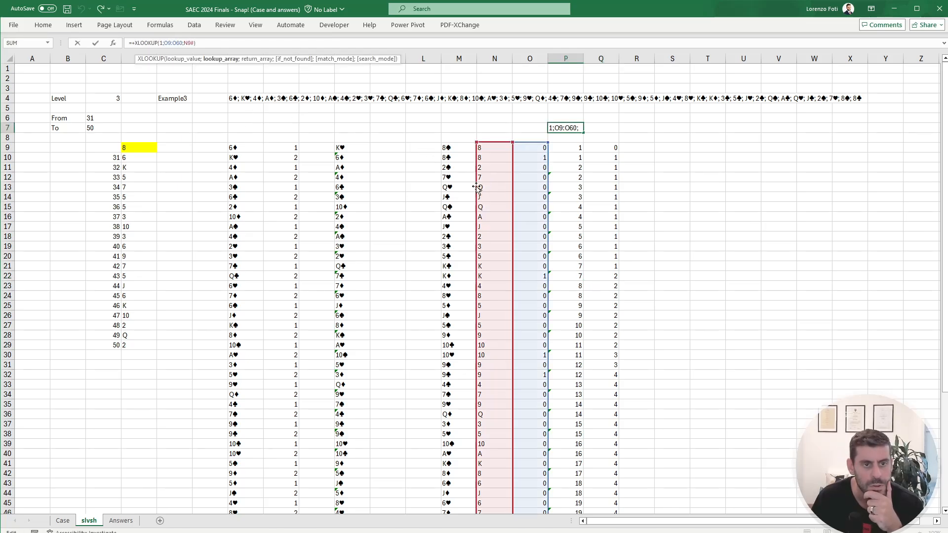
{"action": "left_click_drag", "start_coordinate": [560, 184], "coordinate": [599, 184]}
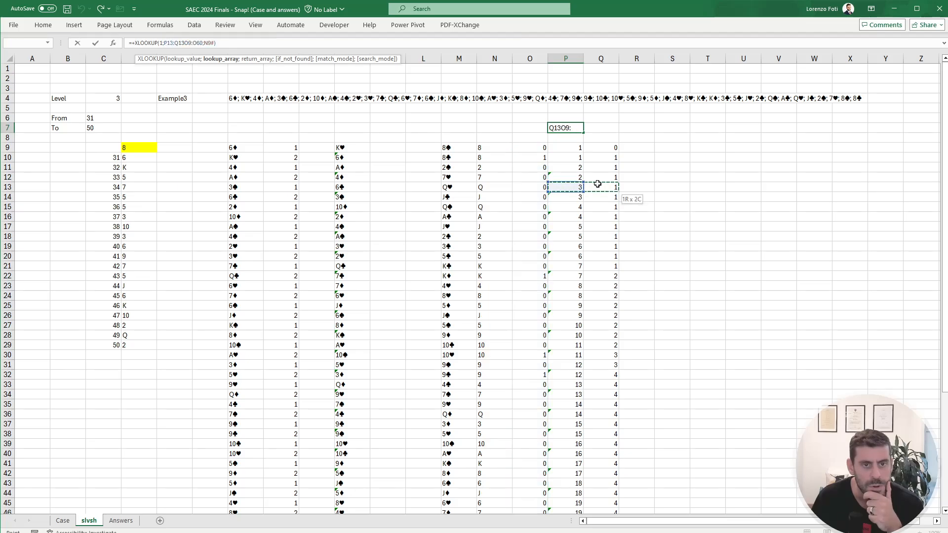
{"action": "left_click", "coordinate": [599, 184]}
{"action": "key", "text": "Escape"}
Step: Change the lookup in P7 to XLOOKUP(2;Q9:Q60;P9:P60) and recalculate the sheet to refresh the data table
{"action": "double_click", "coordinate": [167, 42]}
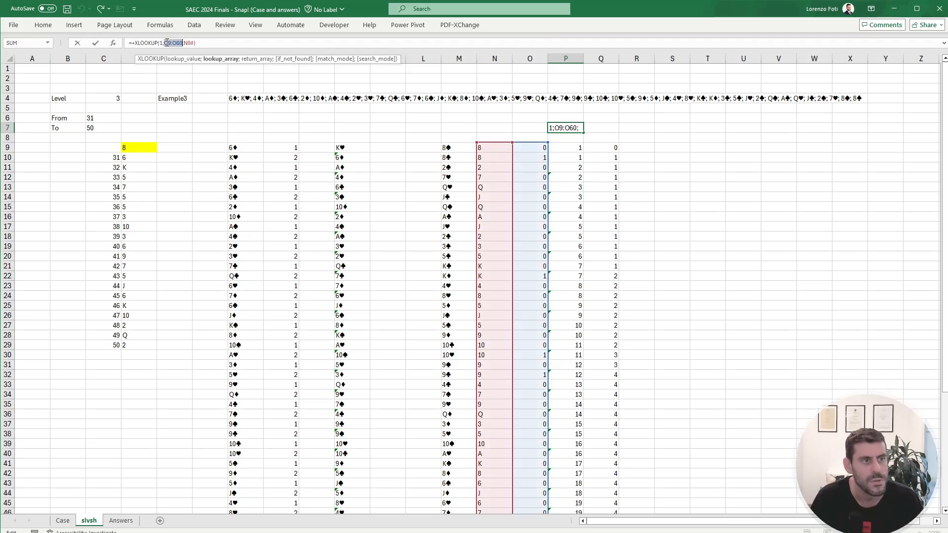
{"action": "left_click", "coordinate": [606, 148]}
{"action": "key", "text": "ctrl+shift+Down"}
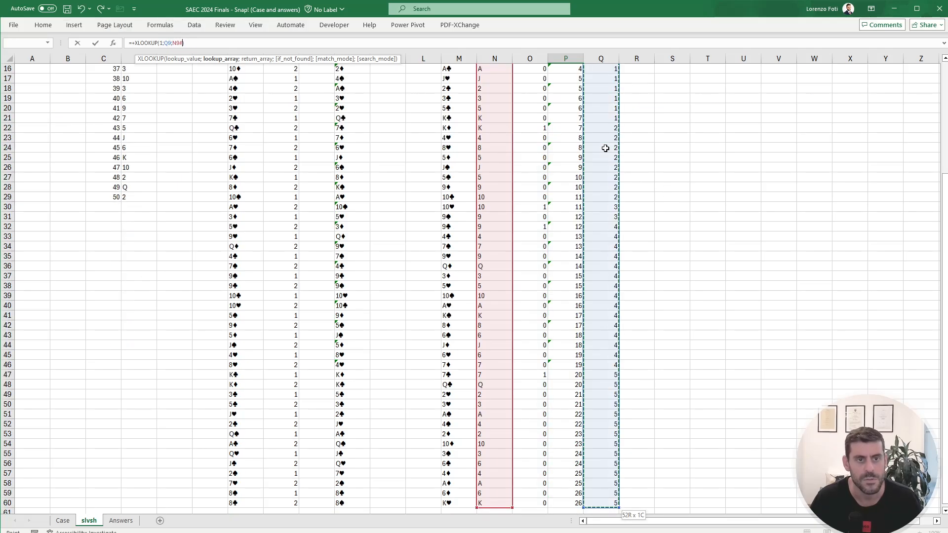
{"action": "left_click", "coordinate": [163, 42]}
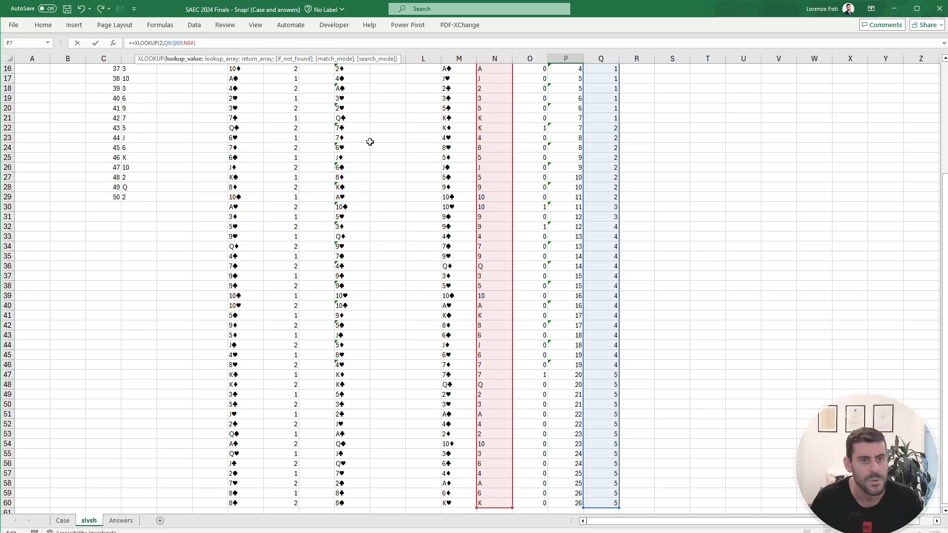
{"action": "type", "text": "2"}
{"action": "left_click_drag", "start_coordinate": [512, 188], "coordinate": [562, 187]}
{"action": "left_click", "coordinate": [562, 187]}
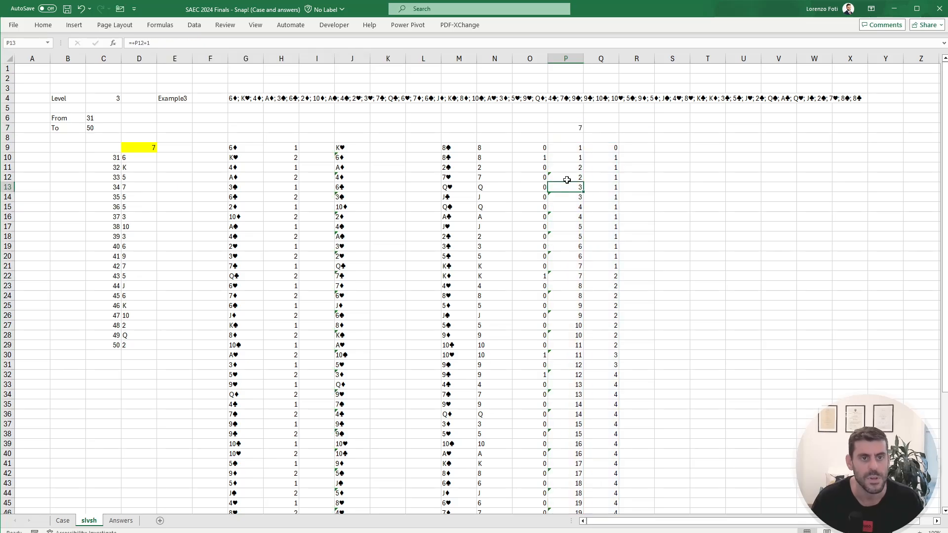
{"action": "key", "text": "ctrl+Up"}
{"action": "key", "text": "ctrl+Up"}
{"action": "key", "text": "F2"}
{"action": "key", "text": "Escape"}
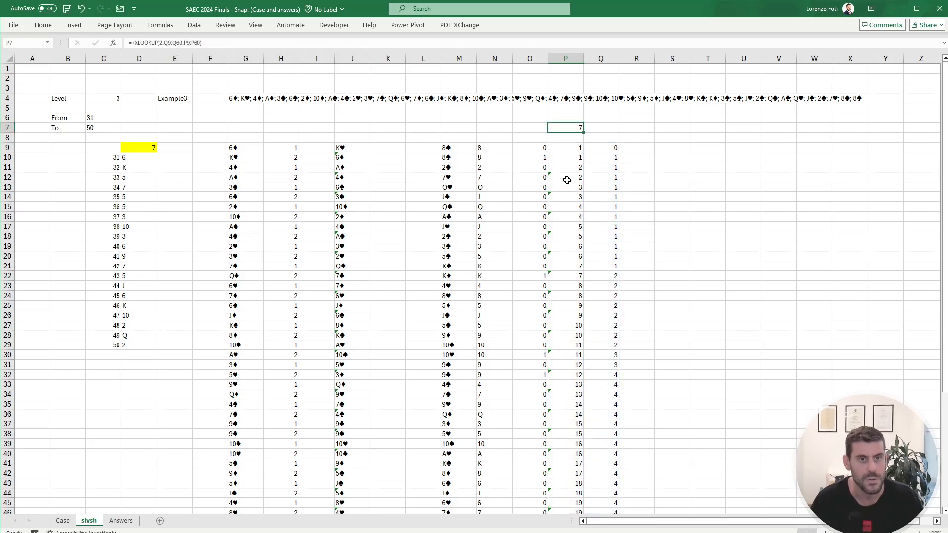
{"action": "key", "text": "alt+m"}
{"action": "key", "text": "j"}
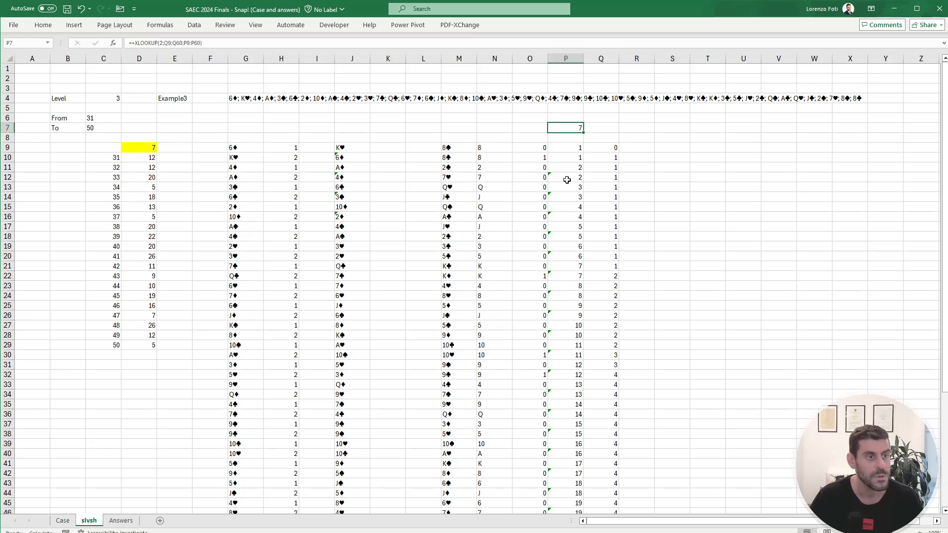
Step: Copy the first three data-table results from D10:D12 and paste them as values into the Level 3 answers from E113 on Case
{"action": "mouse_move", "coordinate": [140, 158]}
{"action": "left_mouse_down"}
{"action": "mouse_move", "coordinate": [135, 364]}
{"action": "mouse_move", "coordinate": [141, 158]}
{"action": "mouse_move", "coordinate": [146, 168]}
{"action": "left_mouse_up"}
{"action": "key", "text": "ctrl+c"}
{"action": "left_click", "coordinate": [63, 521]}
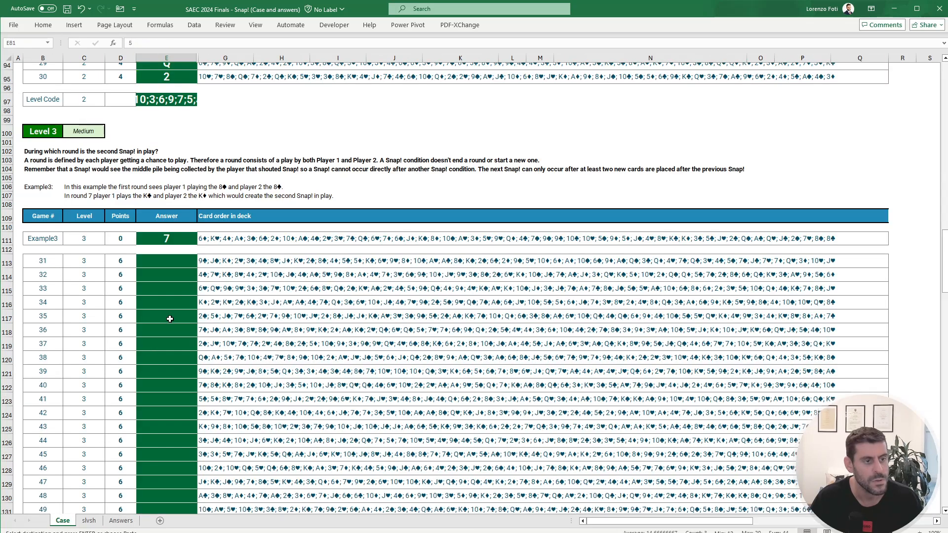
{"action": "left_click", "coordinate": [177, 261]}
{"action": "right_click", "coordinate": [176, 261]}
{"action": "left_click", "coordinate": [212, 322]}
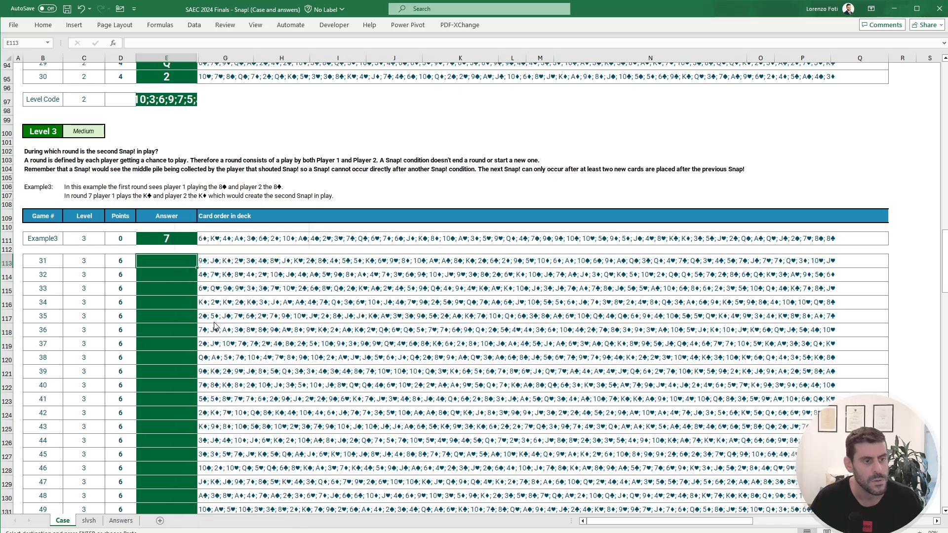
{"action": "scroll", "coordinate": [174, 302], "scroll_direction": "down", "scroll_amount": 2}
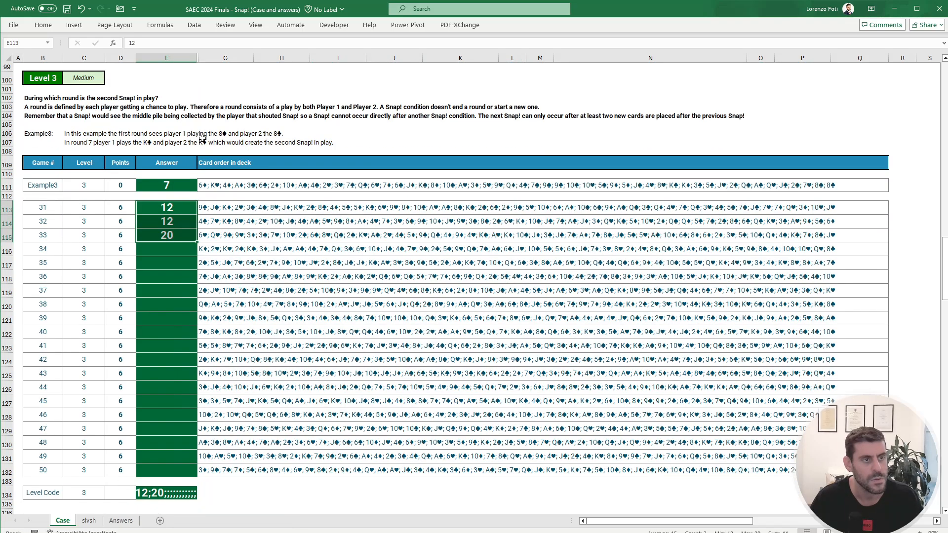
Step: Try to unhide the column between E and G on the Case sheet
{"action": "left_click", "coordinate": [201, 60]}
{"action": "left_click_drag", "start_coordinate": [201, 59], "coordinate": [167, 60]}
{"action": "right_click", "coordinate": [188, 59]}
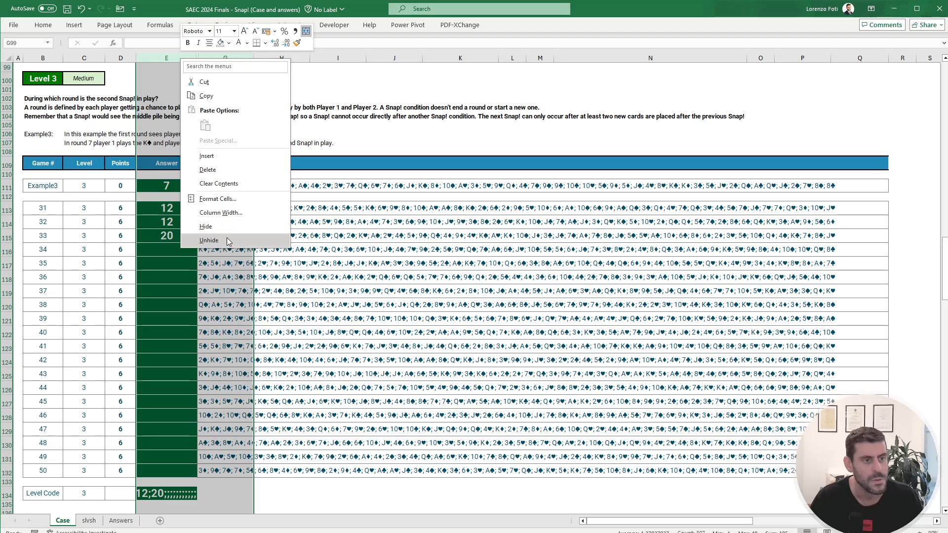
{"action": "left_click", "coordinate": [226, 237]}
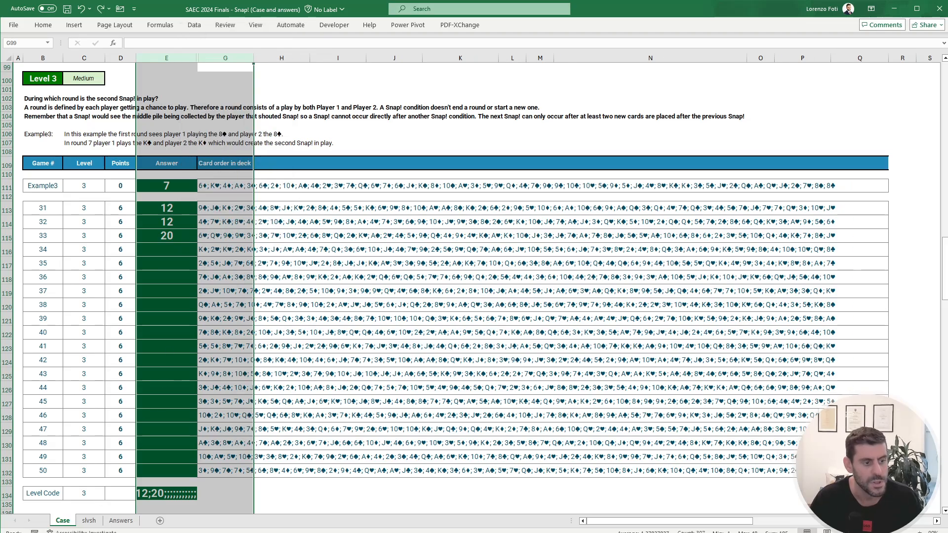
Step: Copy all data-table results from D10:D29 on slvsh and paste them as values into the Level 3 answers E113:E132 on Case
{"action": "left_click", "coordinate": [89, 521]}
{"action": "key", "text": "ctrl+shift+Down"}
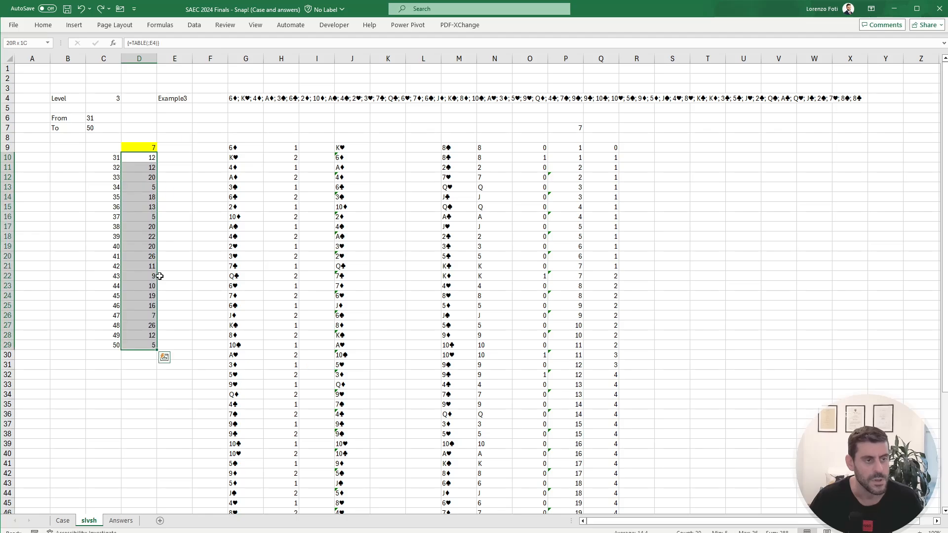
{"action": "key", "text": "ctrl+c"}
{"action": "left_click", "coordinate": [63, 521]}
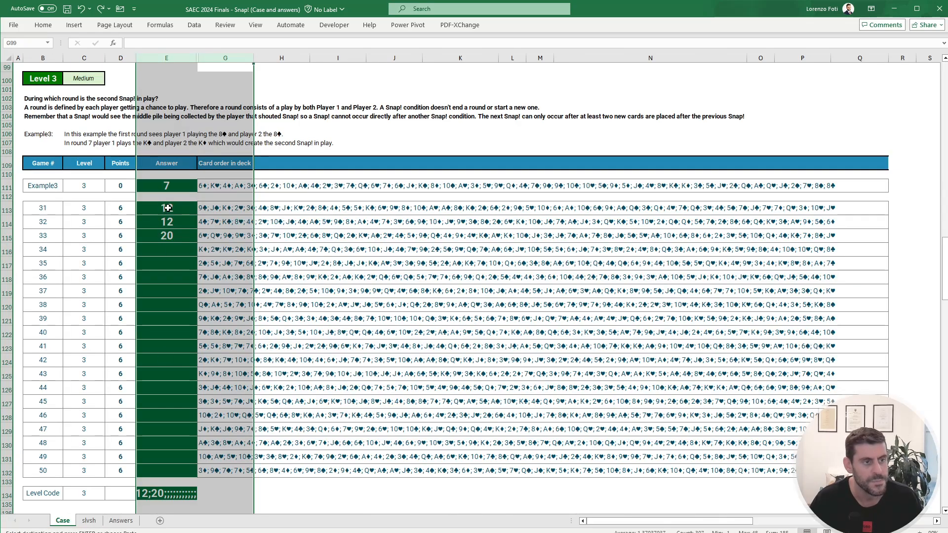
{"action": "right_click", "coordinate": [179, 228]}
{"action": "left_click", "coordinate": [207, 280]}
{"action": "left_click", "coordinate": [188, 287]}
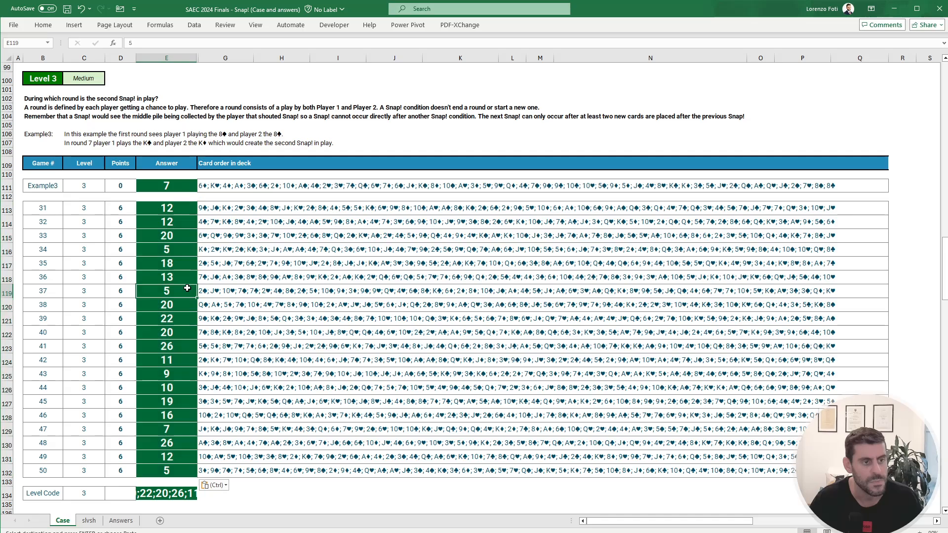
Step: Review the Level 4 question on Case and insert a new column before the match flags in column O on slvsh
{"action": "scroll", "coordinate": [187, 288], "scroll_direction": "down", "scroll_amount": 11}
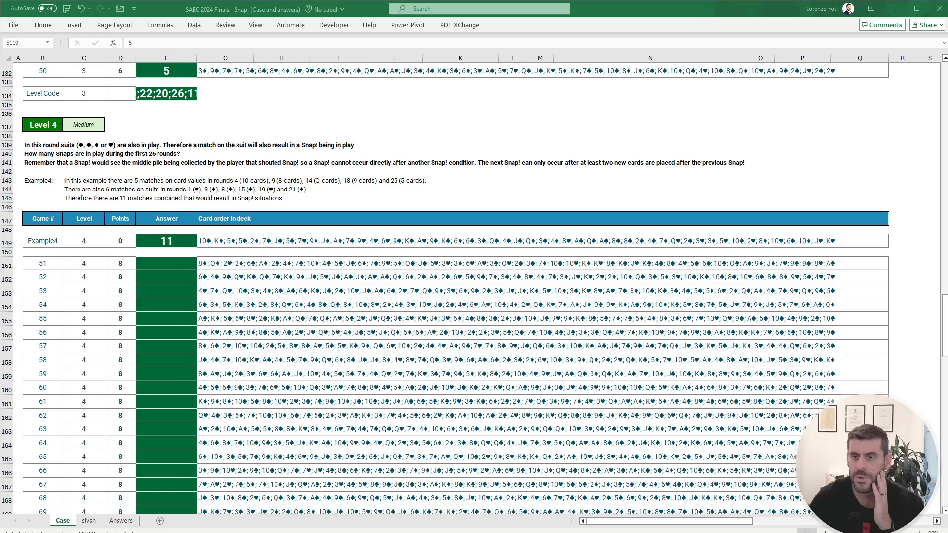
{"action": "left_click", "coordinate": [398, 347]}
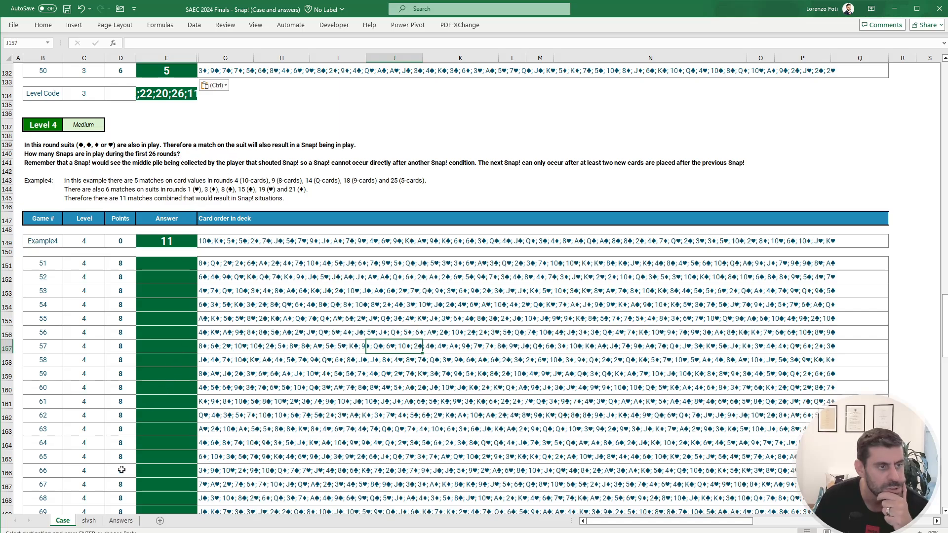
{"action": "left_click", "coordinate": [91, 522]}
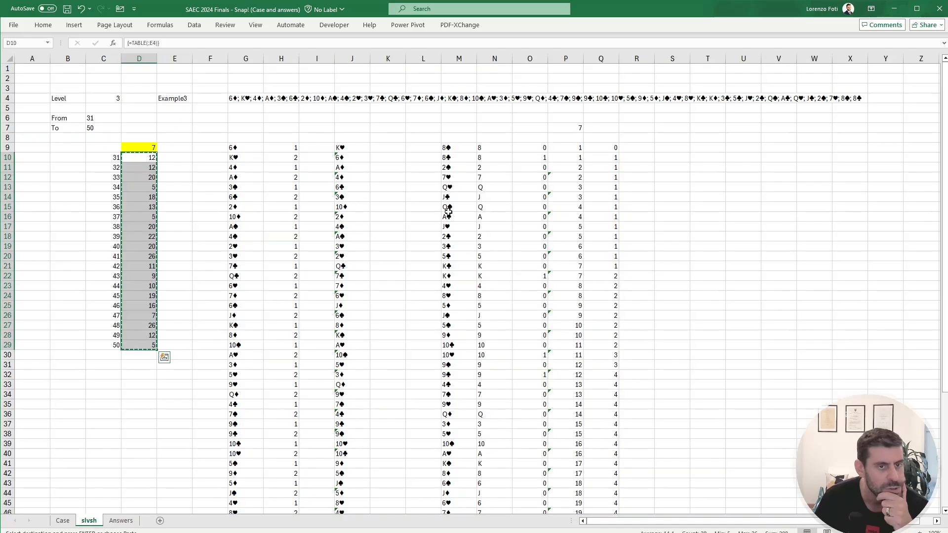
{"action": "left_click", "coordinate": [480, 184]}
{"action": "key", "text": "Escape"}
{"action": "left_click", "coordinate": [530, 152]}
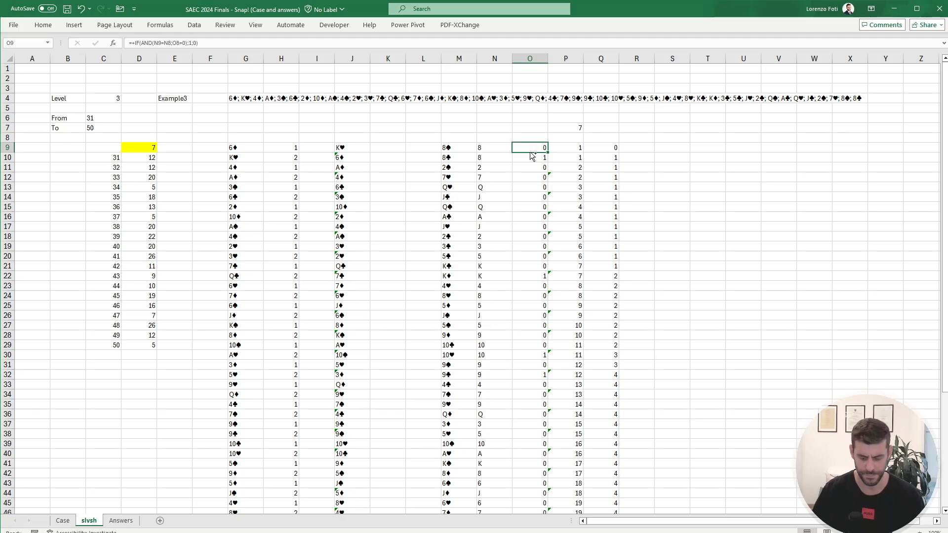
{"action": "key", "text": "ctrl+space"}
{"action": "key", "text": "ctrl+shift+plus"}
Step: Enter my.getCardSuit(M9#) in O9 to extract the suit of every card in column M
{"action": "left_click", "coordinate": [529, 149]}
{"action": "type", "text": "+"}
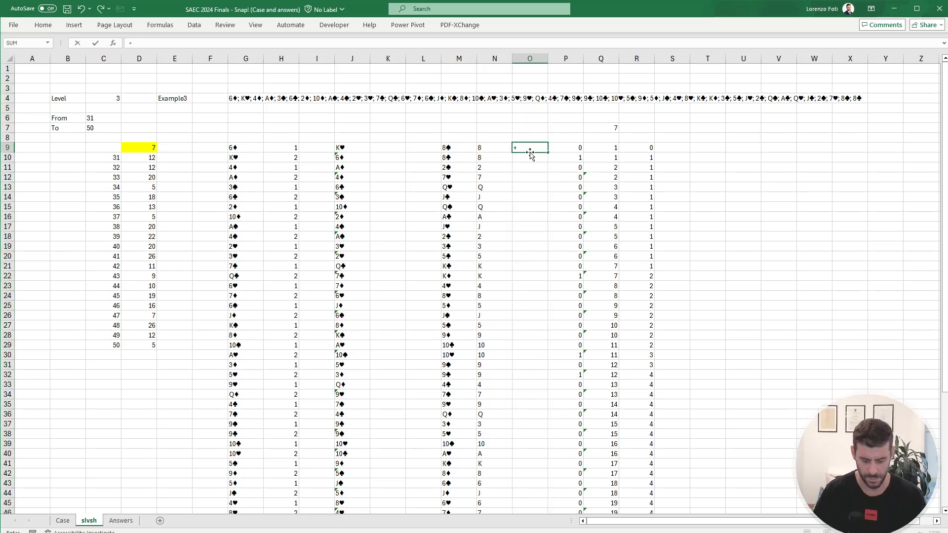
{"action": "type", "text": "suit"}
{"action": "key", "text": "Tab"}
{"action": "key", "text": "Left"}
{"action": "key", "text": "Left"}
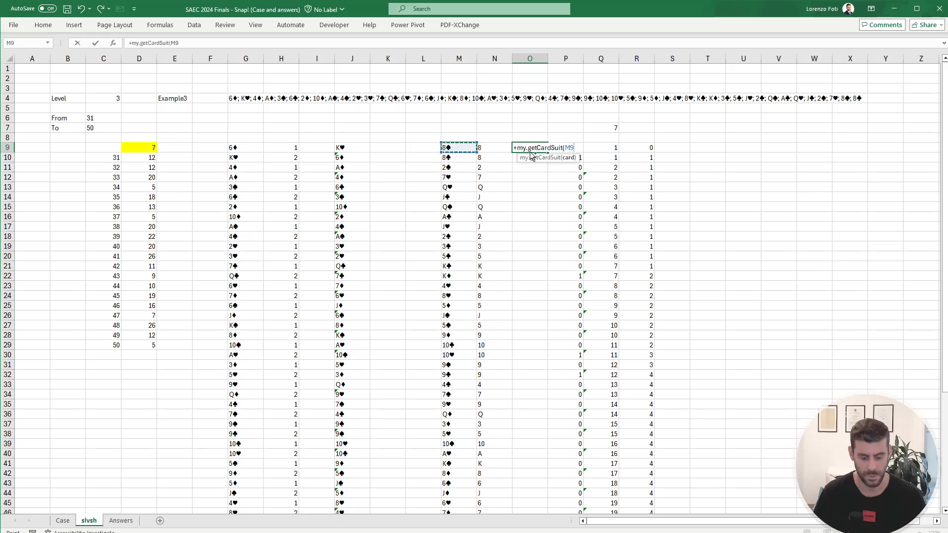
{"action": "key", "text": "ctrl+shift+Down"}
{"action": "key", "text": "Return"}
{"action": "scroll", "coordinate": [530, 152], "scroll_direction": "up", "scroll_amount": 3}
{"action": "left_click", "coordinate": [530, 151]}
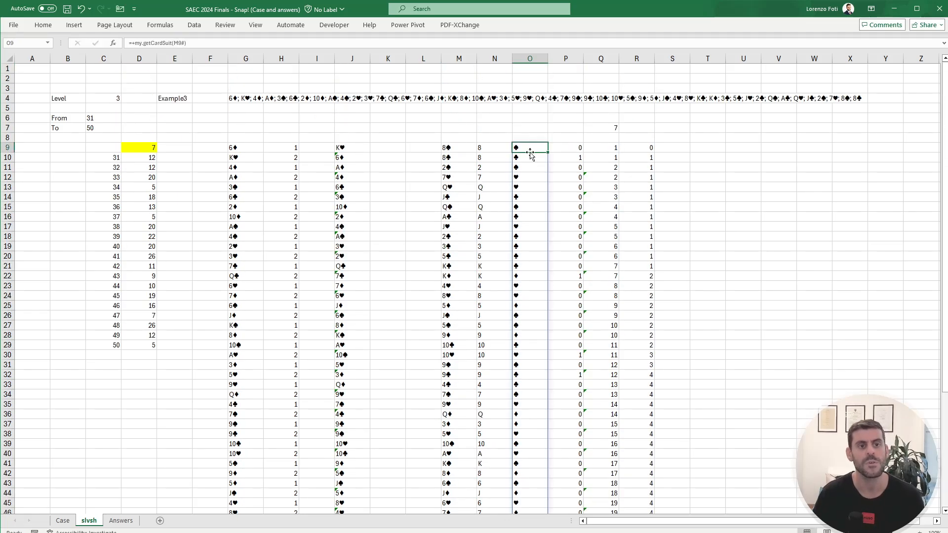
Step: Change the match-flag formula in P9 to =IF(AND(OR(N9=N8;O9=O8);P8=0);1;0) so that matching suits also count
{"action": "left_click", "coordinate": [559, 157]}
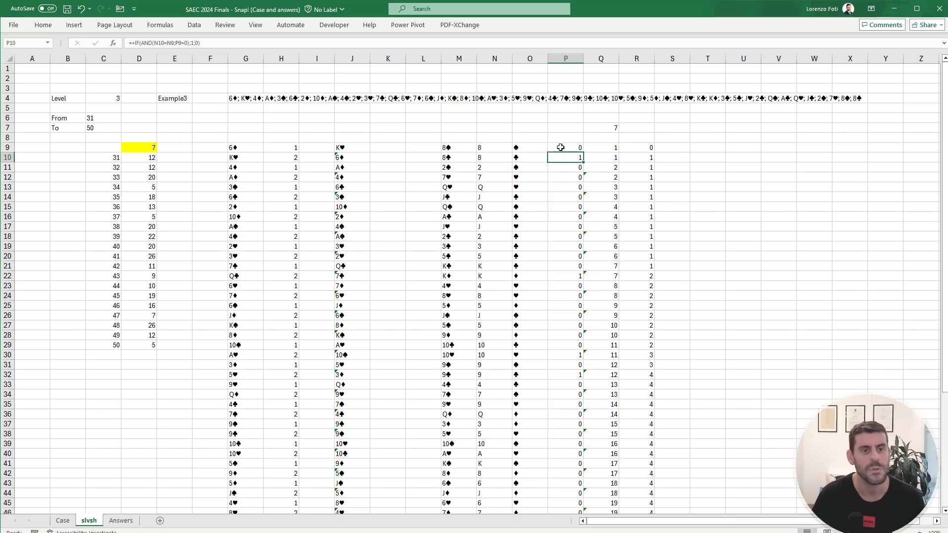
{"action": "left_click", "coordinate": [560, 148]}
{"action": "left_click", "coordinate": [164, 43]}
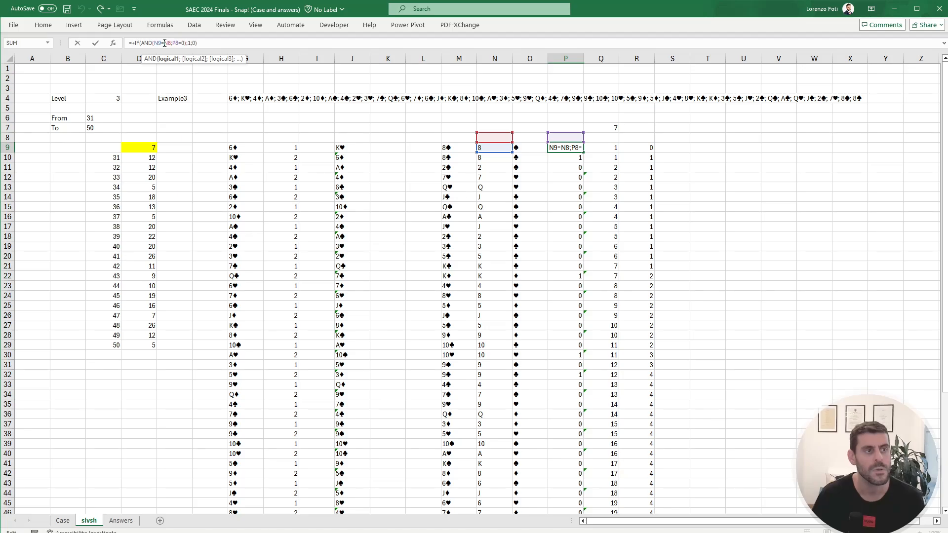
{"action": "type", "text": "or("}
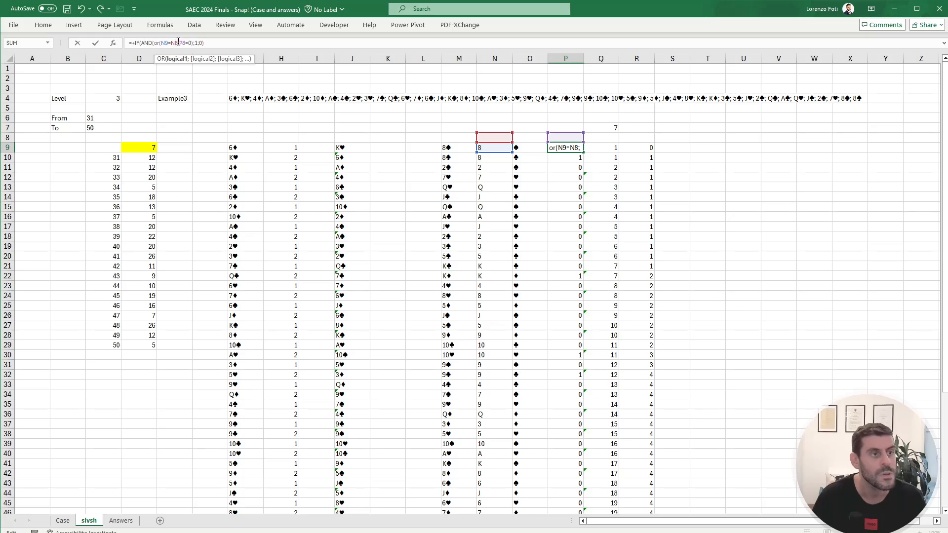
{"action": "type", "text": ";"}
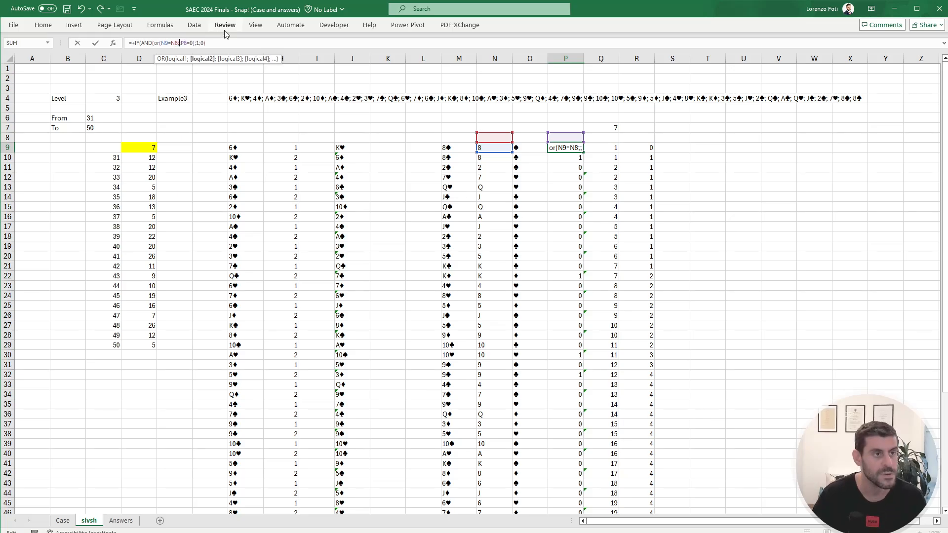
{"action": "left_click", "coordinate": [524, 147]}
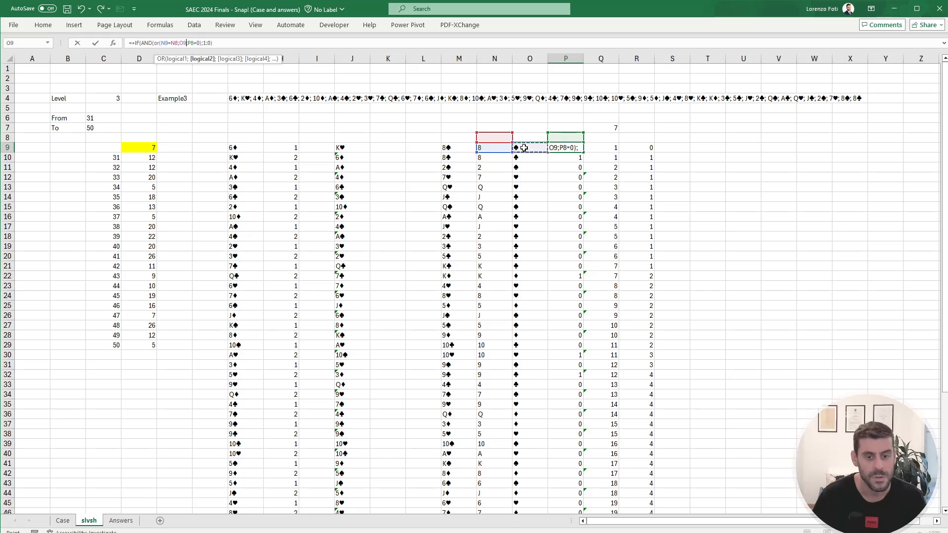
{"action": "type", "text": "="}
{"action": "left_click", "coordinate": [532, 137]}
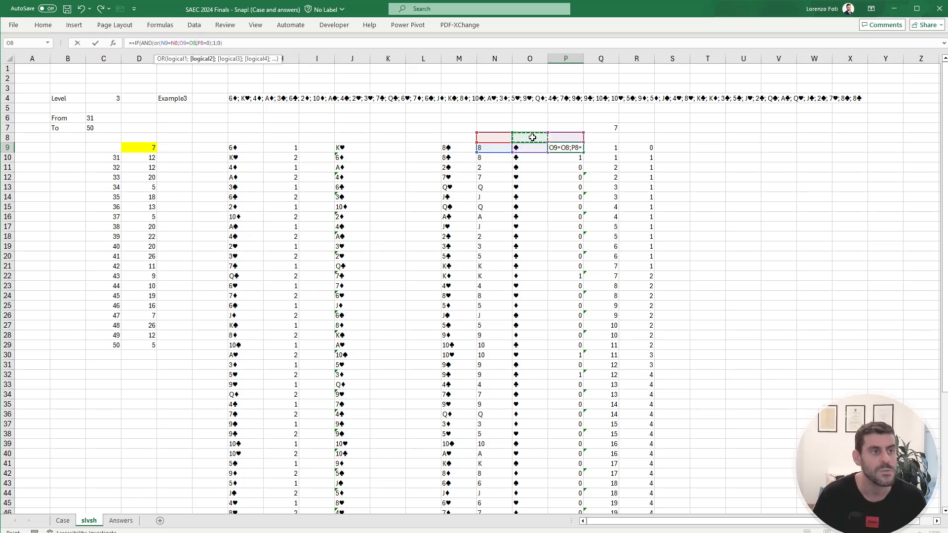
{"action": "type", "text": ")"}
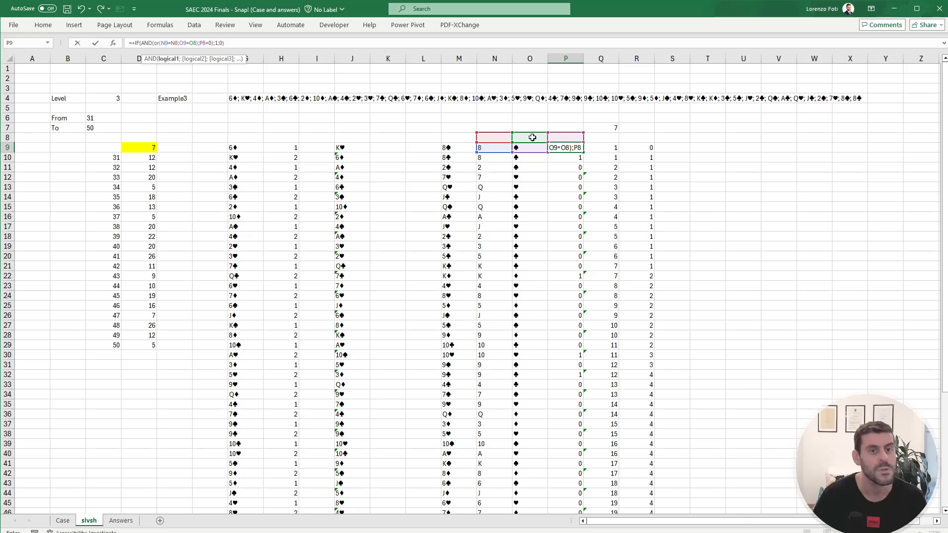
{"action": "key", "text": "Return"}
Step: Copy the P9 match formula down through the remaining flag cells P10:P60
{"action": "key", "text": "Up"}
{"action": "key", "text": "ctrl+c"}
{"action": "key", "text": "Down"}
{"action": "key", "text": "ctrl+shift+Down"}
{"action": "key", "text": "ctrl+v"}
{"action": "key", "text": "Escape"}
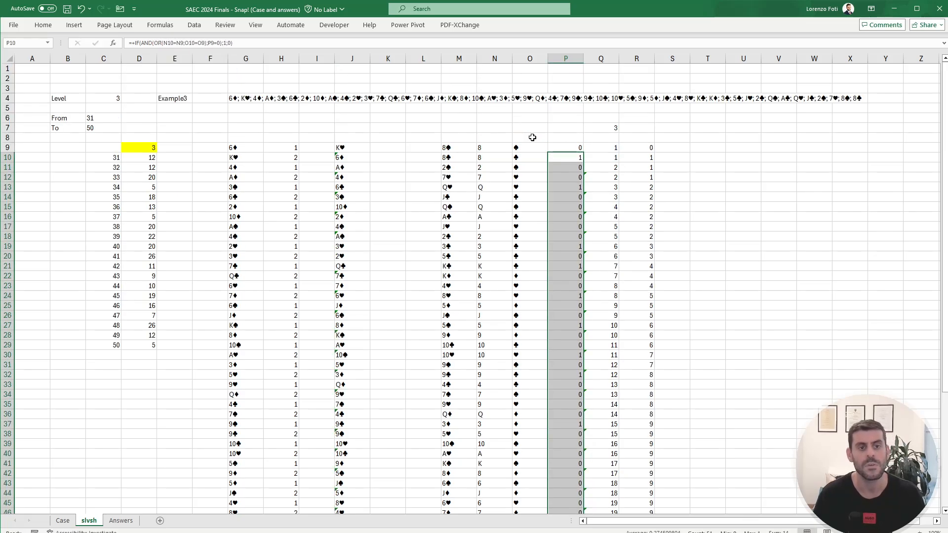
Step: Total the match flags in P7 with SUM(P9:P60)
{"action": "key", "text": "Up"}
{"action": "key", "text": "Up"}
{"action": "key", "text": "Up"}
{"action": "type", "text": "+sum("}
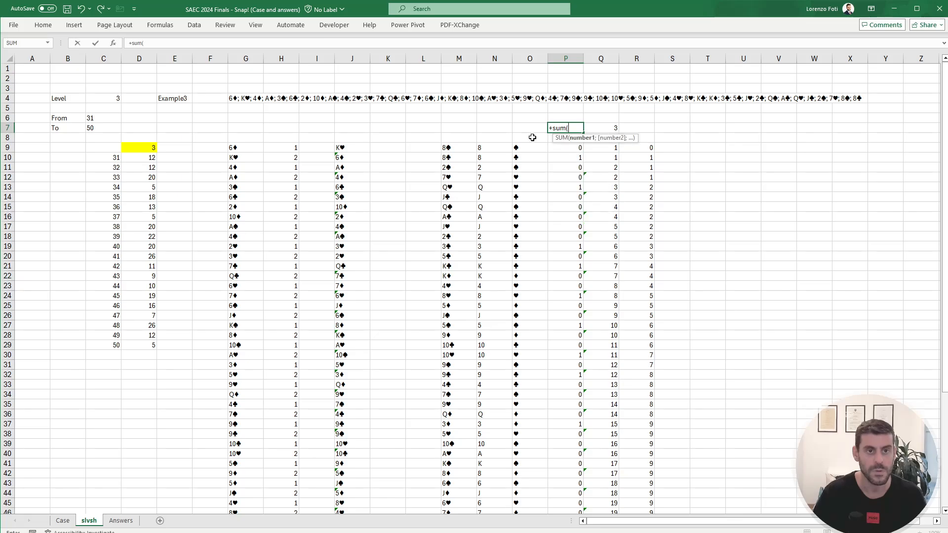
{"action": "key", "text": "Down"}
{"action": "key", "text": "Down"}
{"action": "key", "text": "ctrl+shift+Down"}
{"action": "key", "text": "ctrl+Return"}
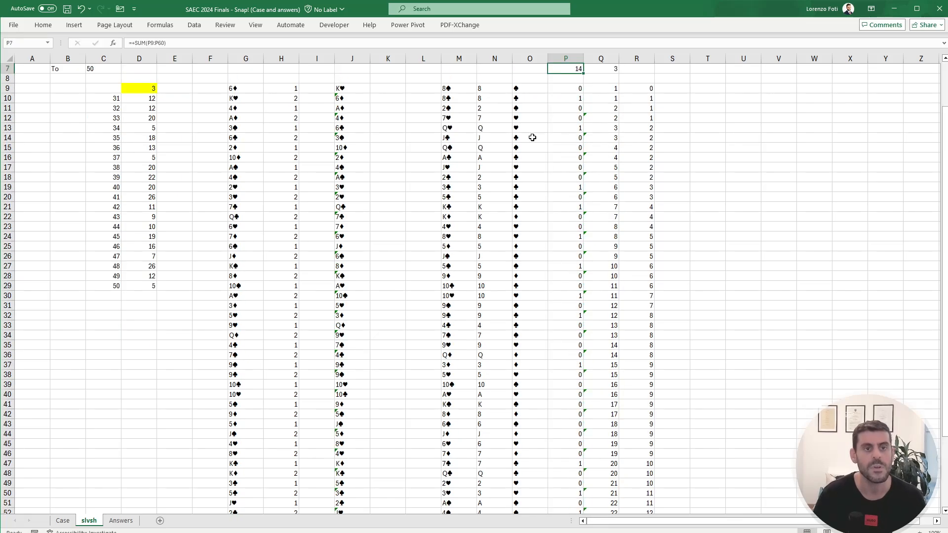
Step: Set the game in E4 on slvsh to Example4
{"action": "key", "text": "Up"}
{"action": "key", "text": "Up"}
{"action": "key", "text": "Up"}
{"action": "key", "text": "Up"}
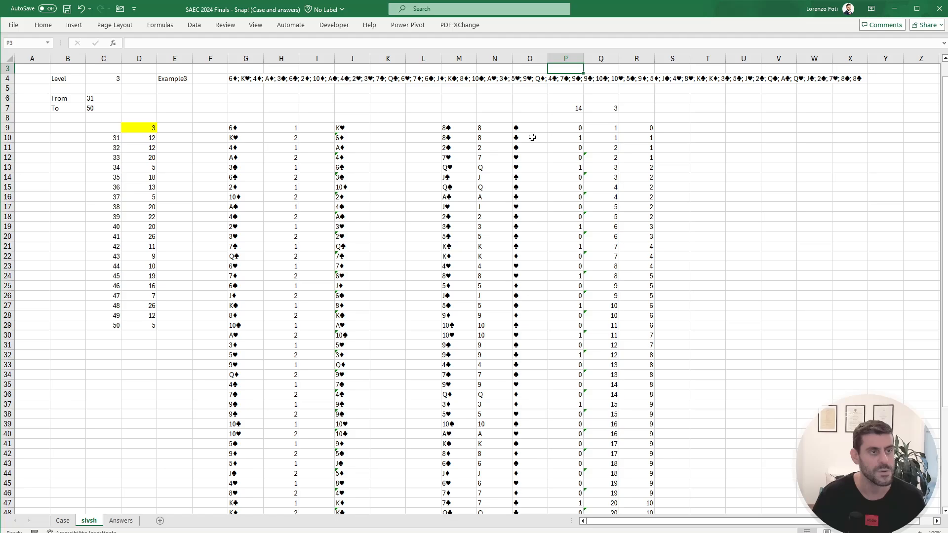
{"action": "key", "text": "ctrl+Page_Up"}
{"action": "key", "text": "ctrl+Page_Down"}
{"action": "left_click", "coordinate": [171, 77]}
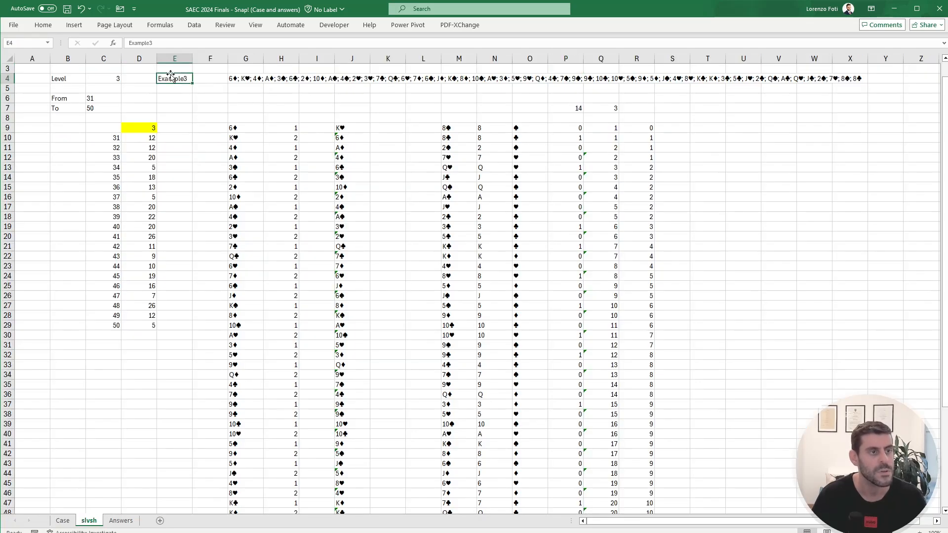
{"action": "key", "text": "ctrl+z"}
{"action": "key", "text": "Return"}
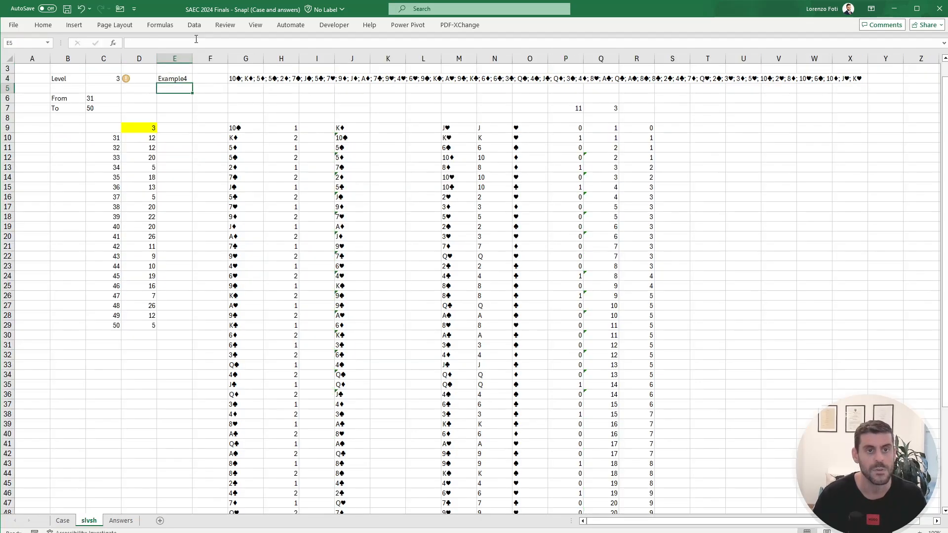
Step: Set the level in C4 to 4
{"action": "key", "text": "Left"}
{"action": "key", "text": "Left"}
{"action": "key", "text": "Up"}
{"action": "type", "text": "4"}
{"action": "key", "text": "Right"}
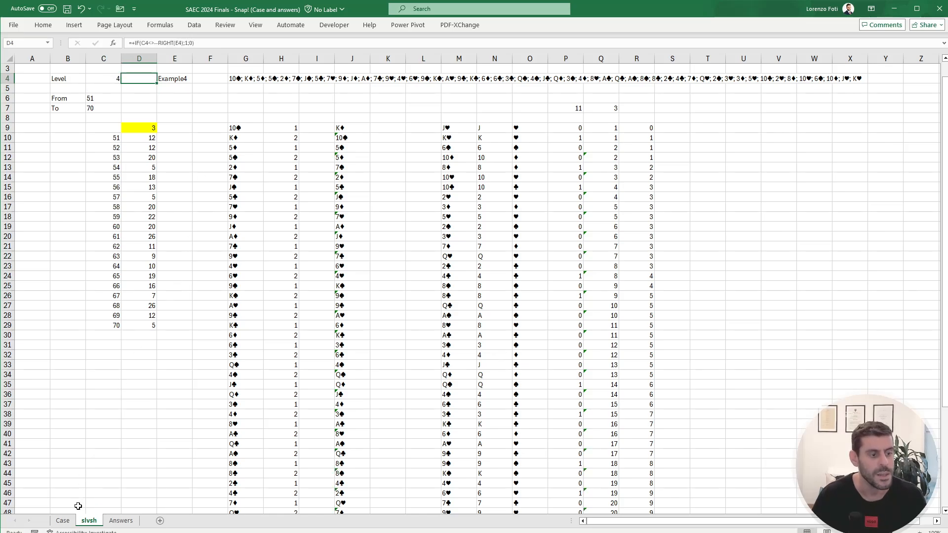
Step: Point the data table's result cell D9 to the match total in P7
{"action": "left_click", "coordinate": [63, 520]}
{"action": "left_click", "coordinate": [89, 521]}
{"action": "left_click", "coordinate": [145, 128]}
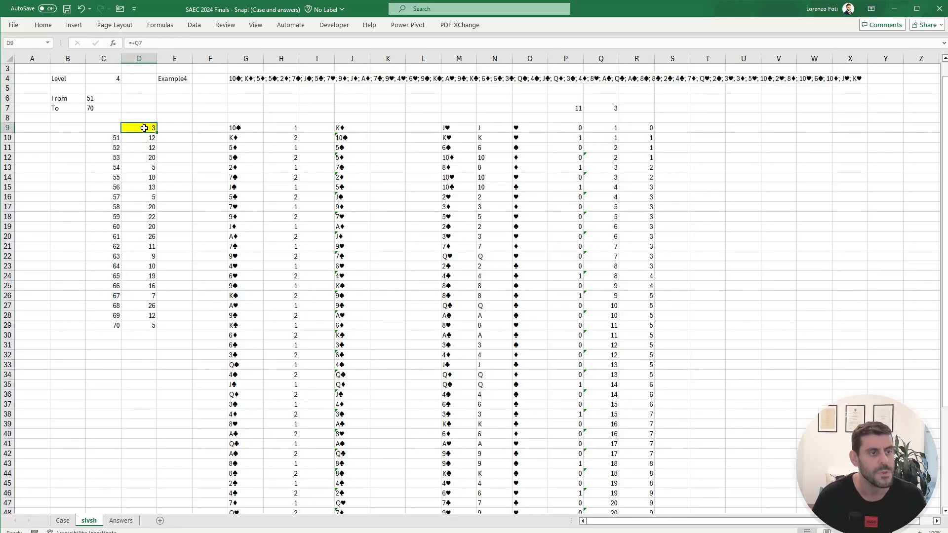
{"action": "type", "text": "+"}
{"action": "left_click", "coordinate": [568, 108]}
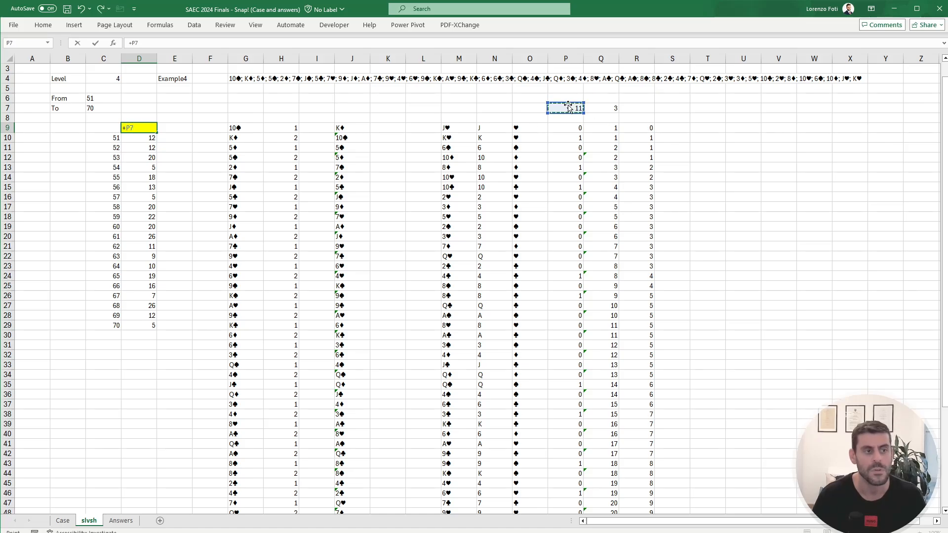
{"action": "key", "text": "Return"}
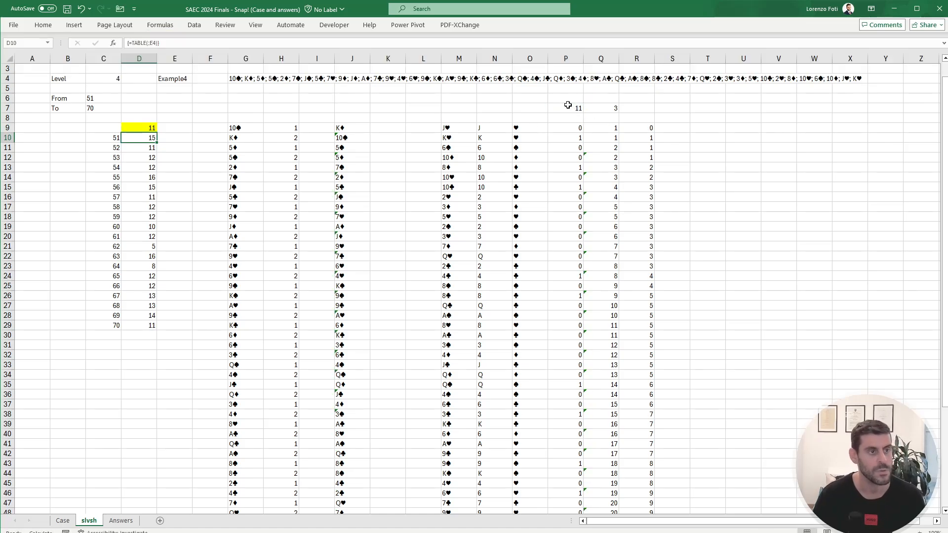
Step: Copy the first three results D10:D12 from slvsh and paste them as values into E151:E153 on Case
{"action": "key", "text": "shift+Down"}
{"action": "key", "text": "shift+Down"}
{"action": "key", "text": "ctrl+c"}
{"action": "left_click", "coordinate": [63, 521]}
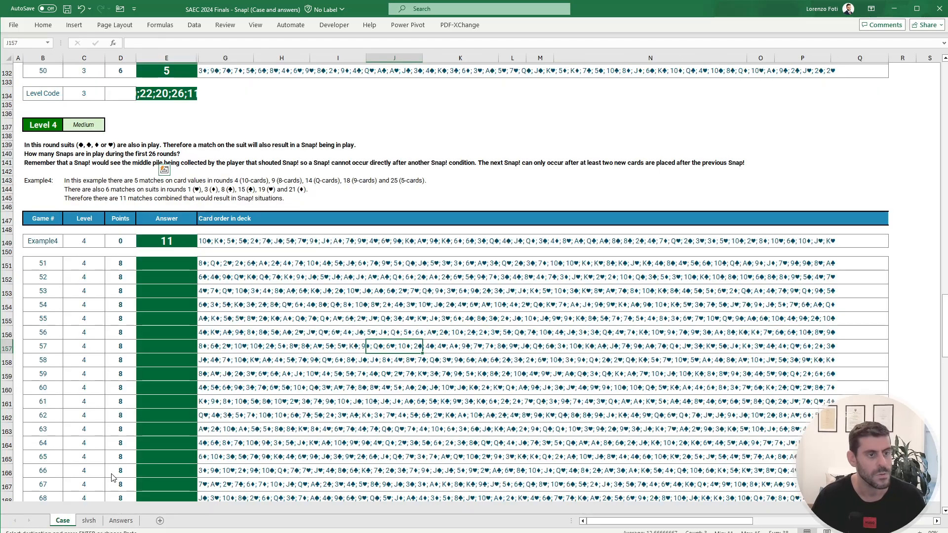
{"action": "scroll", "coordinate": [178, 200], "scroll_direction": "down", "scroll_amount": 2}
{"action": "left_click", "coordinate": [170, 183]}
{"action": "right_click", "coordinate": [170, 184]}
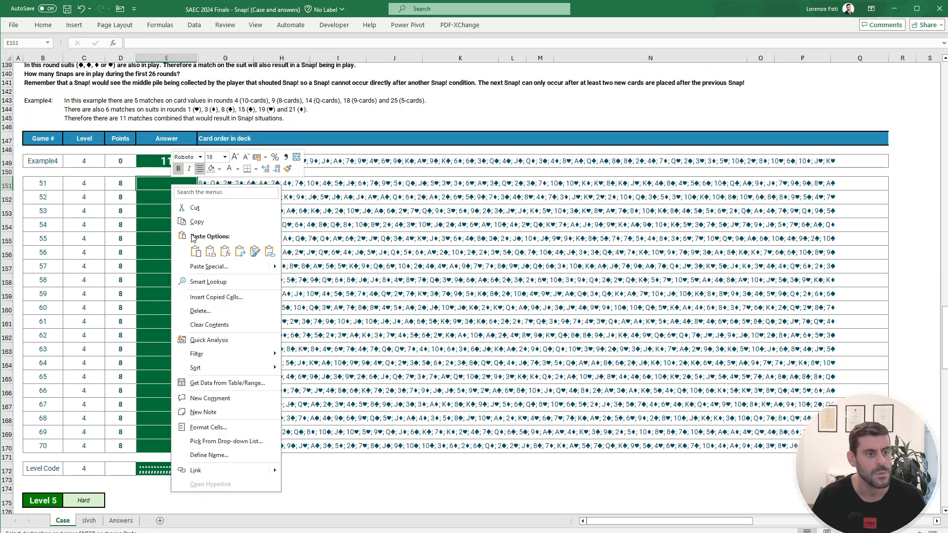
{"action": "left_click", "coordinate": [208, 252]}
{"action": "left_click", "coordinate": [160, 252]}
{"action": "left_click", "coordinate": [171, 185]}
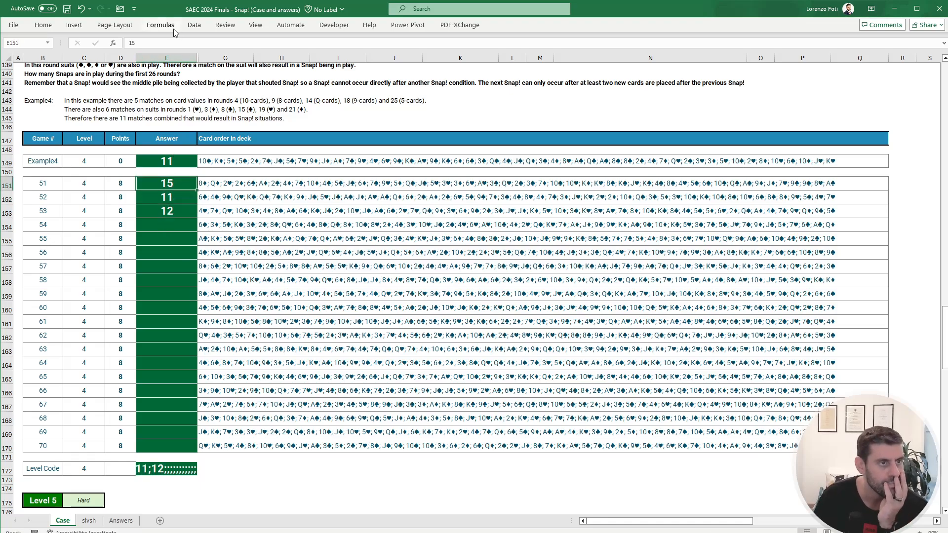
Step: Unhide the check column between E and G on Case to verify the three answers, and undo the unhide
{"action": "left_click_drag", "start_coordinate": [210, 58], "coordinate": [186, 58]}
{"action": "right_click", "coordinate": [185, 58]}
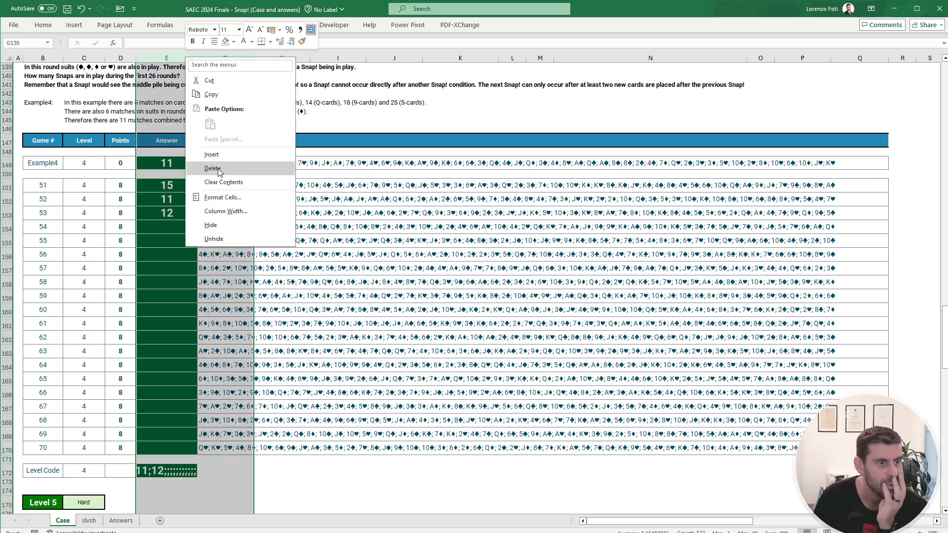
{"action": "left_click", "coordinate": [219, 237]}
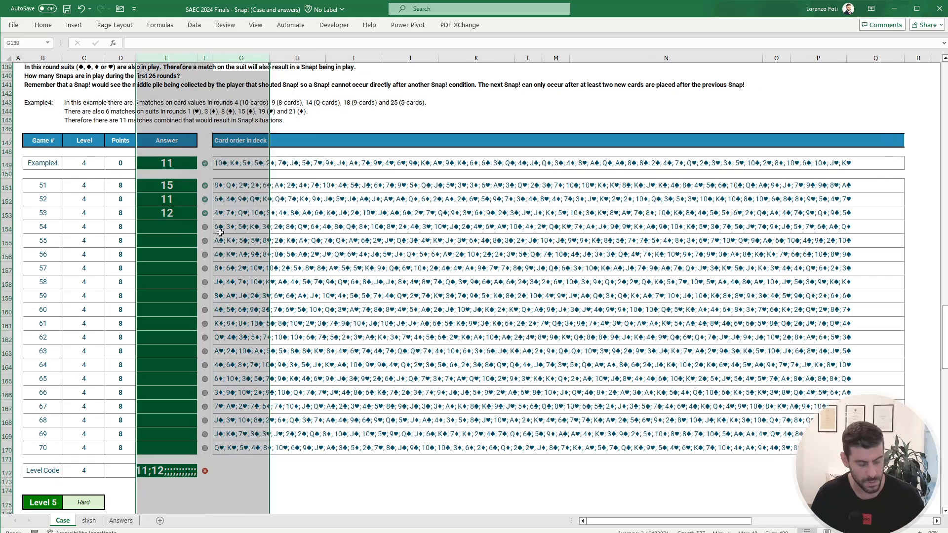
{"action": "key", "text": "ctrl+z"}
{"action": "left_click", "coordinate": [162, 200]}
Step: Copy all data-table results D10:D29 from slvsh and paste them as values into the Level 4 answers E151:E170 on Case
{"action": "left_click", "coordinate": [90, 524]}
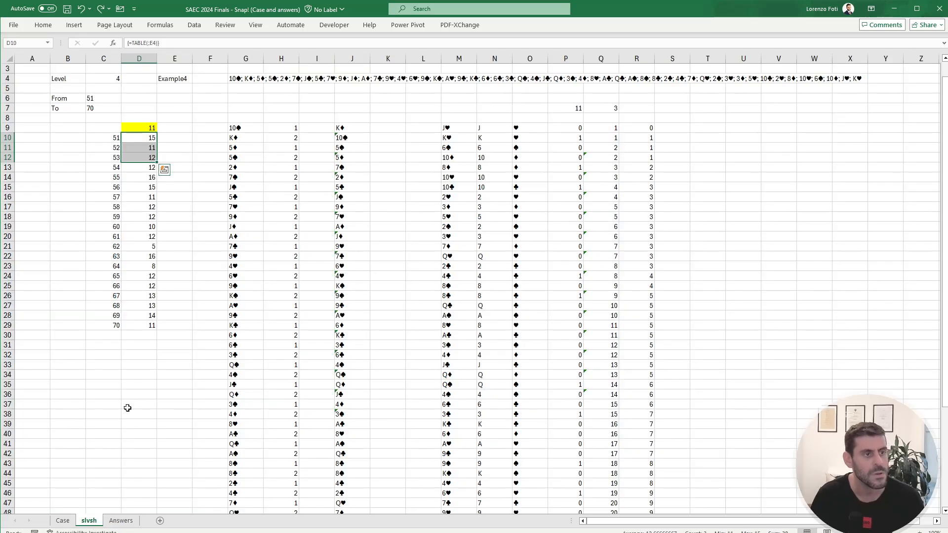
{"action": "key", "text": "ctrl+shift+Down"}
{"action": "key", "text": "ctrl+c"}
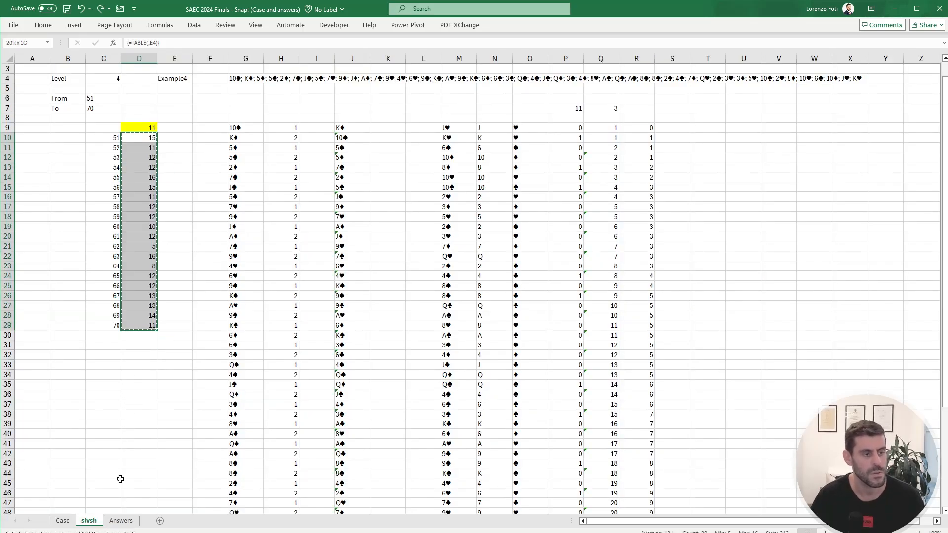
{"action": "left_click", "coordinate": [62, 520]}
{"action": "right_click", "coordinate": [173, 185]}
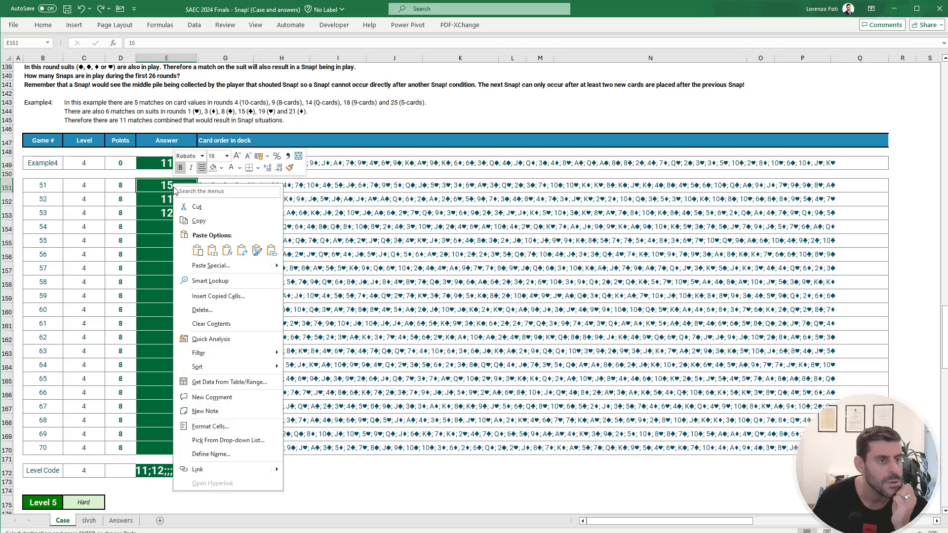
{"action": "left_click", "coordinate": [212, 243]}
{"action": "left_click", "coordinate": [166, 253]}
Step: Read the Level 5 and bonus questions, and check the Level 4 answers for the game with the fewest Snap! conditions
{"action": "scroll", "coordinate": [170, 277], "scroll_direction": "down", "scroll_amount": 9}
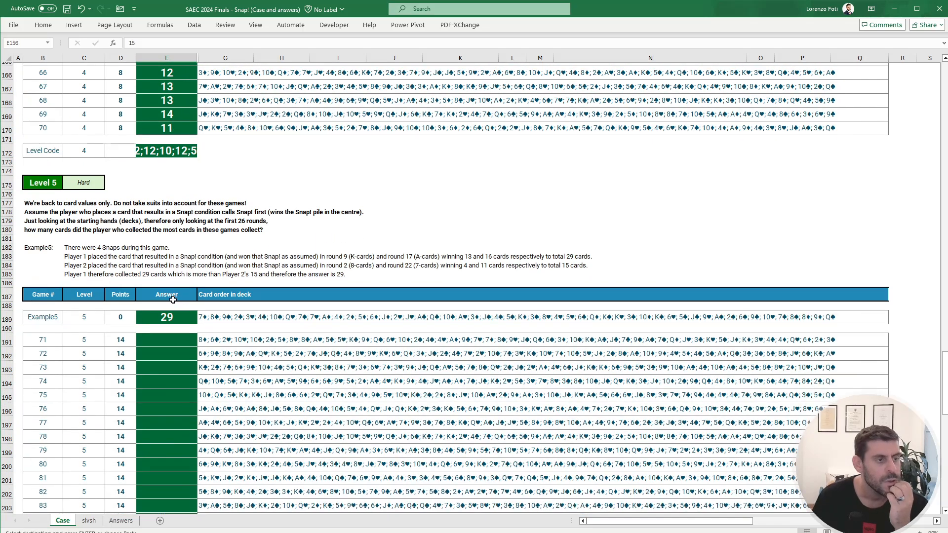
{"action": "scroll", "coordinate": [173, 299], "scroll_direction": "down", "scroll_amount": 1}
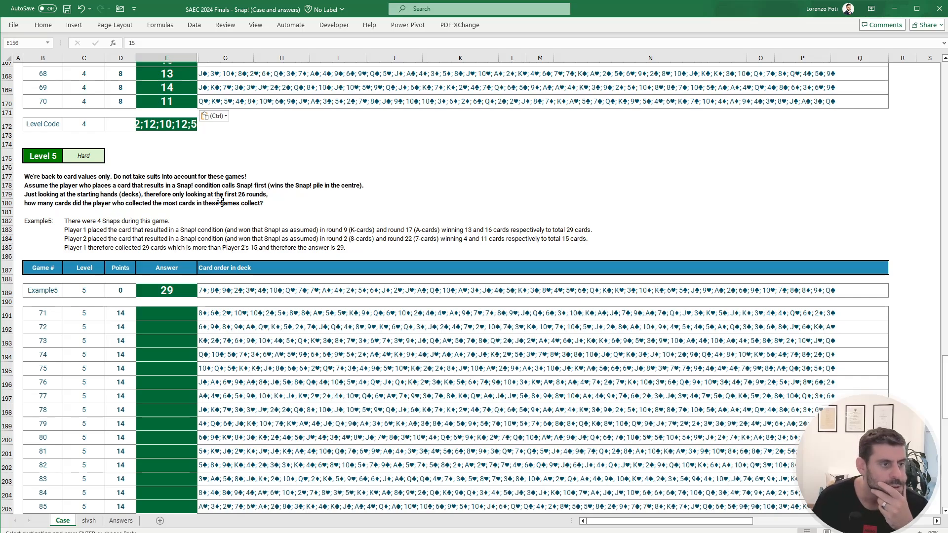
{"action": "left_click_drag", "start_coordinate": [936, 387], "coordinate": [935, 107]}
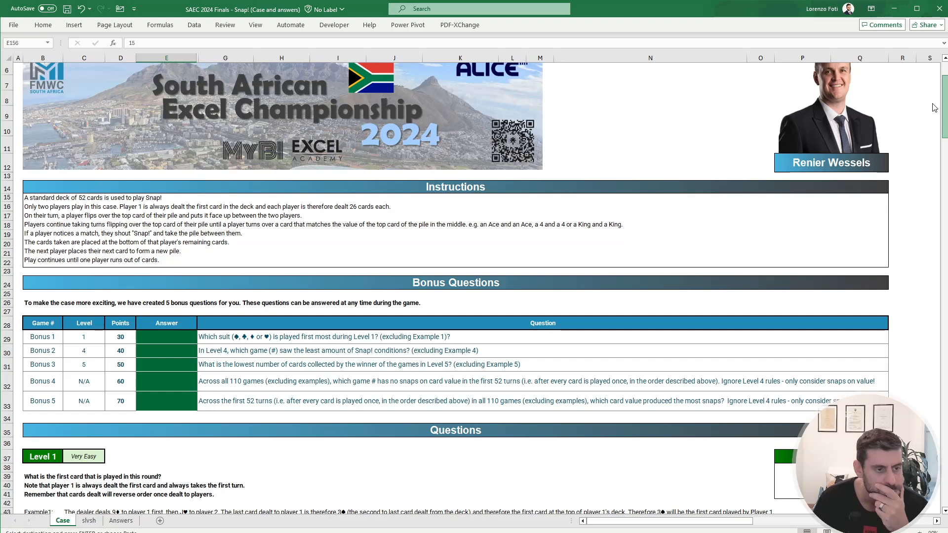
{"action": "left_click", "coordinate": [168, 353]}
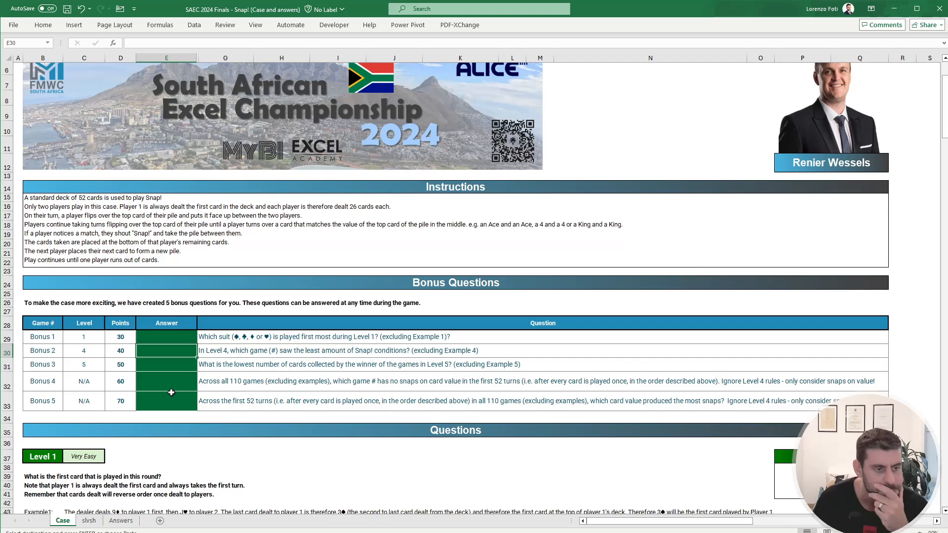
{"action": "scroll", "coordinate": [171, 399], "scroll_direction": "down", "scroll_amount": 20}
{"action": "scroll", "coordinate": [171, 403], "scroll_direction": "down", "scroll_amount": 16}
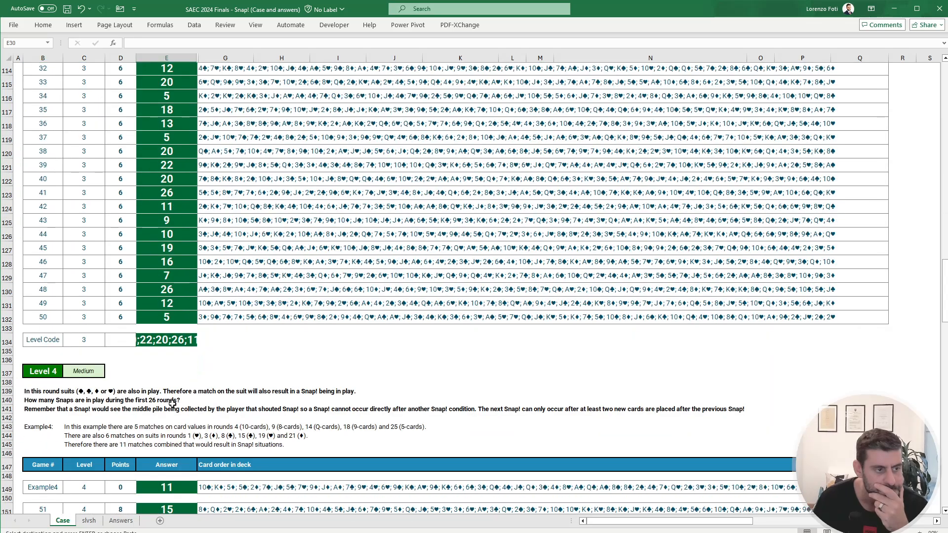
{"action": "scroll", "coordinate": [171, 403], "scroll_direction": "down", "scroll_amount": 1}
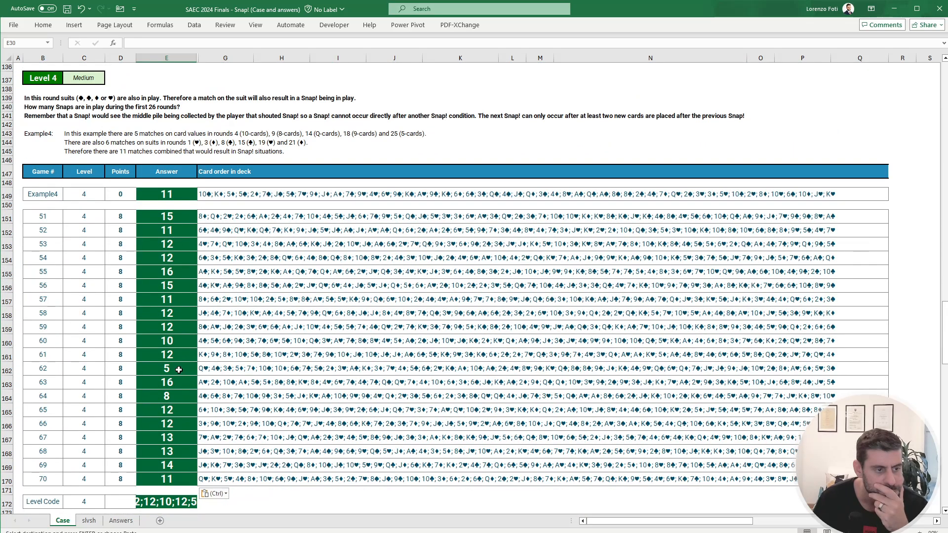
{"action": "left_click_drag", "start_coordinate": [179, 370], "coordinate": [5, 368]}
{"action": "left_click", "coordinate": [78, 366]}
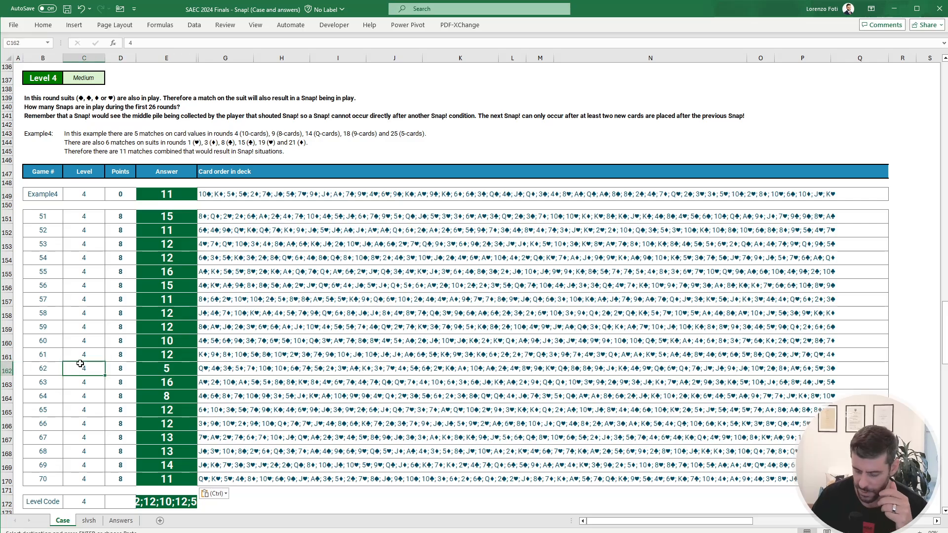
Step: Enter 62 as the Bonus 2 answer in E30 on Case
{"action": "key", "text": "ctrl+Up"}
{"action": "key", "text": "ctrl+Up"}
{"action": "key", "text": "ctrl+Up"}
{"action": "key", "text": "ctrl+Up"}
{"action": "key", "text": "ctrl+Up"}
{"action": "key", "text": "ctrl+Up"}
{"action": "key", "text": "ctrl+Up"}
{"action": "key", "text": "ctrl+Up"}
{"action": "key", "text": "ctrl+Up"}
{"action": "key", "text": "ctrl+Up"}
{"action": "key", "text": "ctrl+Up"}
{"action": "key", "text": "ctrl+Up"}
{"action": "scroll", "coordinate": [80, 363], "scroll_direction": "down", "scroll_amount": 1}
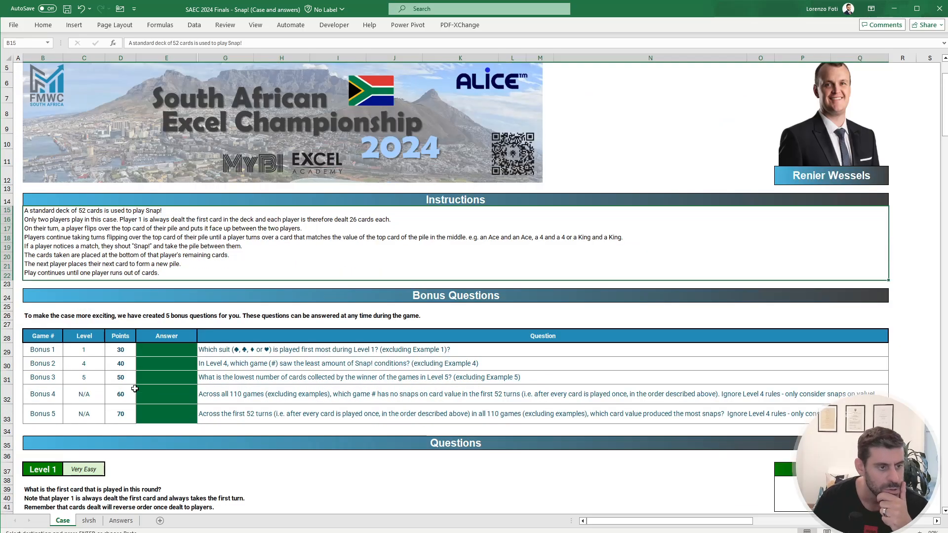
{"action": "left_click", "coordinate": [163, 364]}
{"action": "type", "text": "62"}
{"action": "key", "text": "Return"}
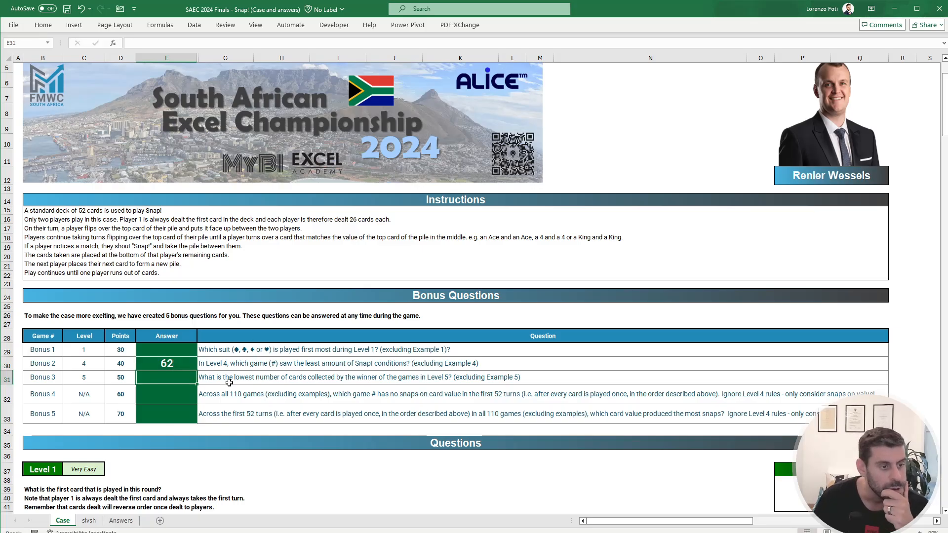
Step: On slvsh, remove the suit comparison from the snap test in P9, leaving =+IF(AND(N9=N8;P8=0);1;0) for Level 5
{"action": "scroll", "coordinate": [125, 432], "scroll_direction": "down", "scroll_amount": 18}
{"action": "scroll", "coordinate": [126, 433], "scroll_direction": "down", "scroll_amount": 20}
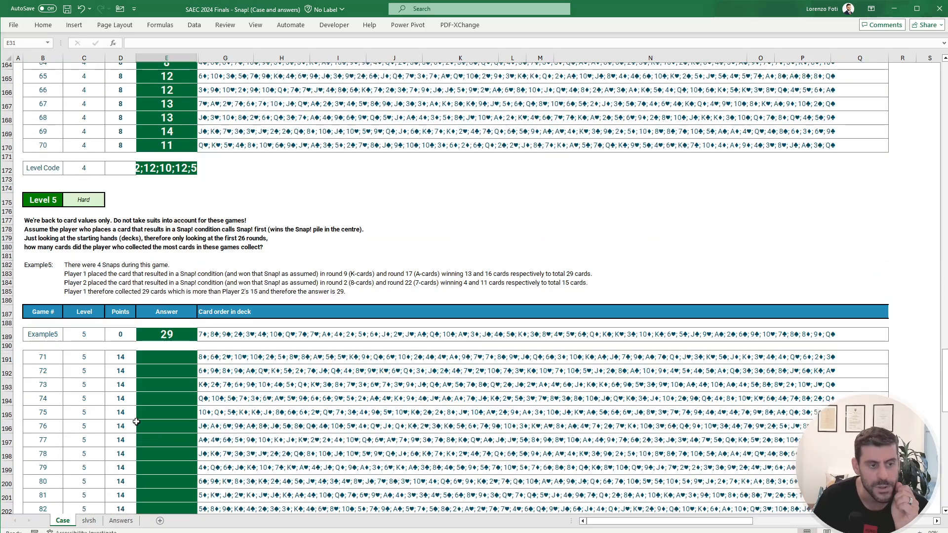
{"action": "scroll", "coordinate": [136, 418], "scroll_direction": "up", "scroll_amount": 1}
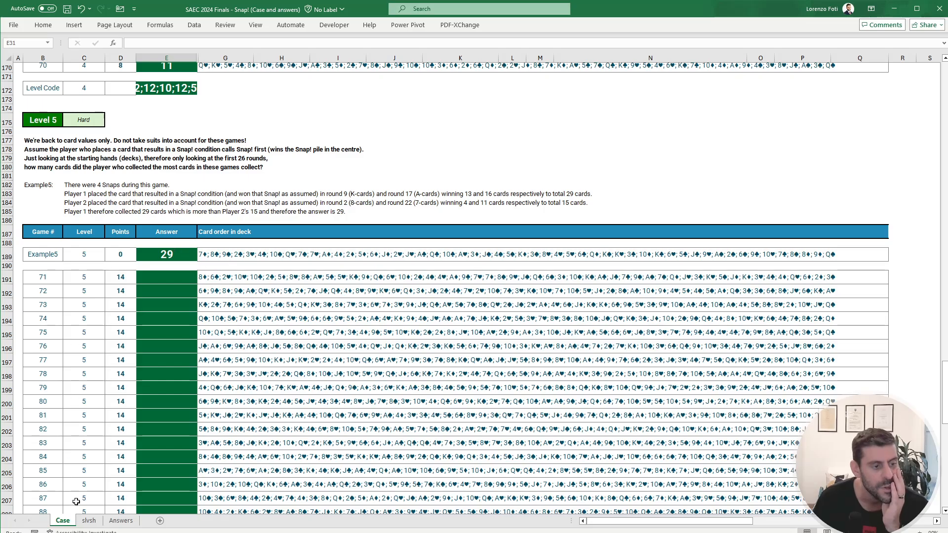
{"action": "left_click", "coordinate": [89, 520]}
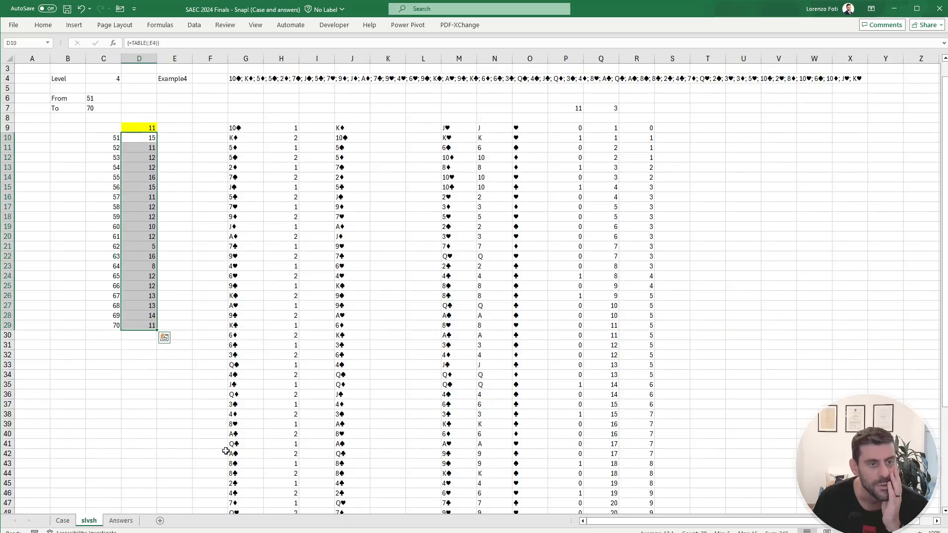
{"action": "left_click", "coordinate": [615, 132]}
{"action": "left_click", "coordinate": [567, 129]}
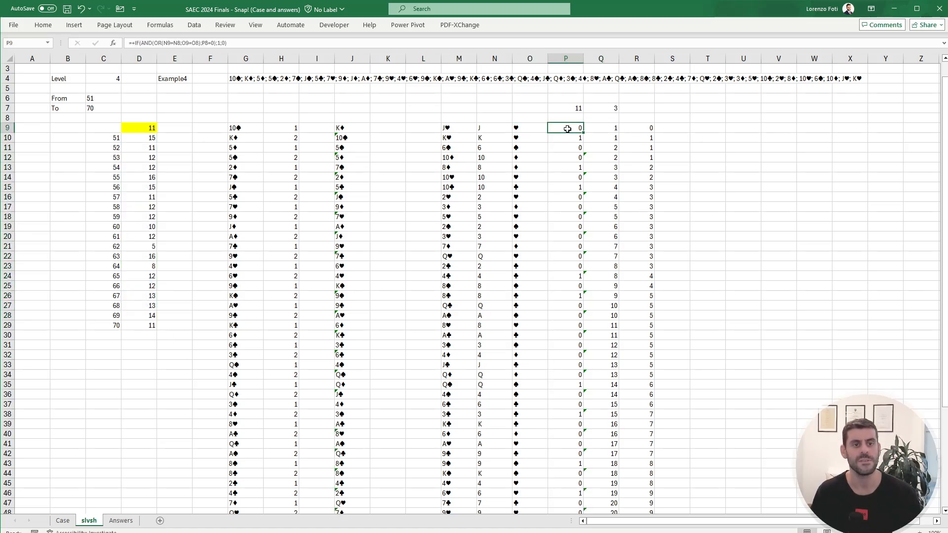
{"action": "double_click", "coordinate": [167, 43]}
{"action": "double_click", "coordinate": [183, 43]}
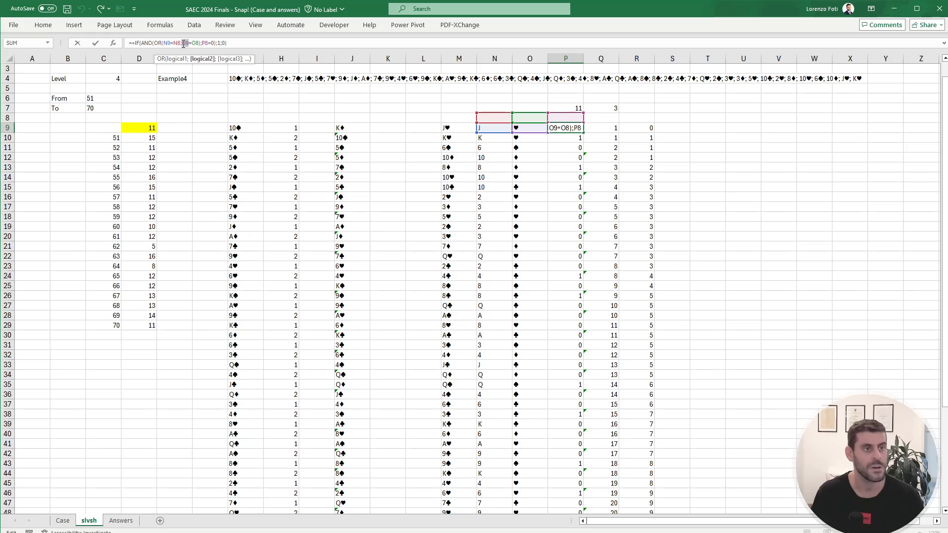
{"action": "key", "text": "Delete"}
{"action": "key", "text": "Delete"}
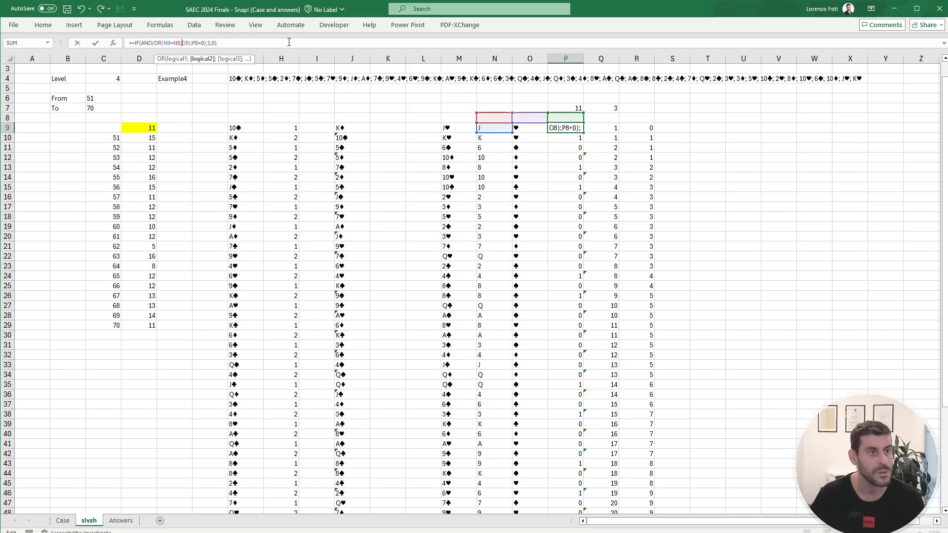
{"action": "key", "text": "BackSpace"}
{"action": "key", "text": "Delete"}
{"action": "key", "text": "Delete"}
{"action": "key", "text": "Delete"}
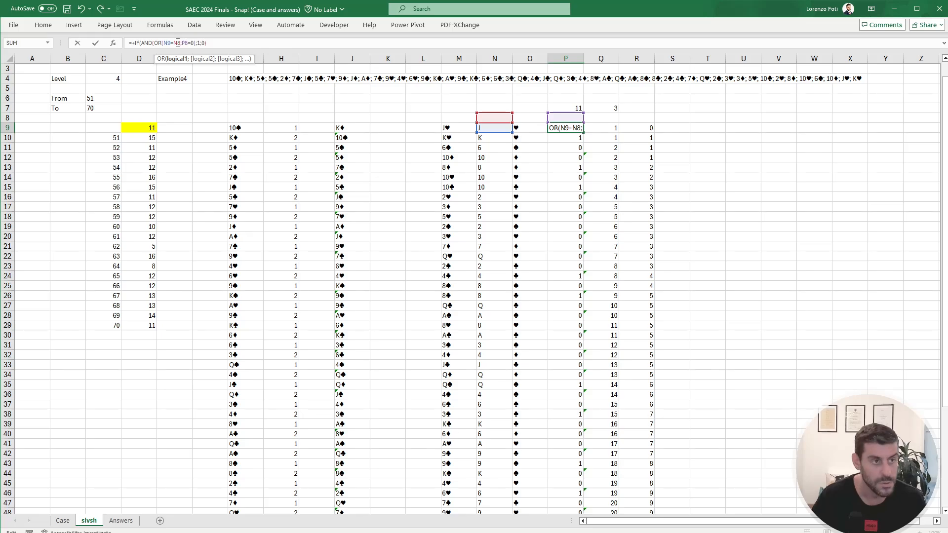
{"action": "key", "text": "BackSpace"}
{"action": "key", "text": "BackSpace"}
{"action": "key", "text": "BackSpace"}
{"action": "key", "text": "Return"}
{"action": "key", "text": "Up"}
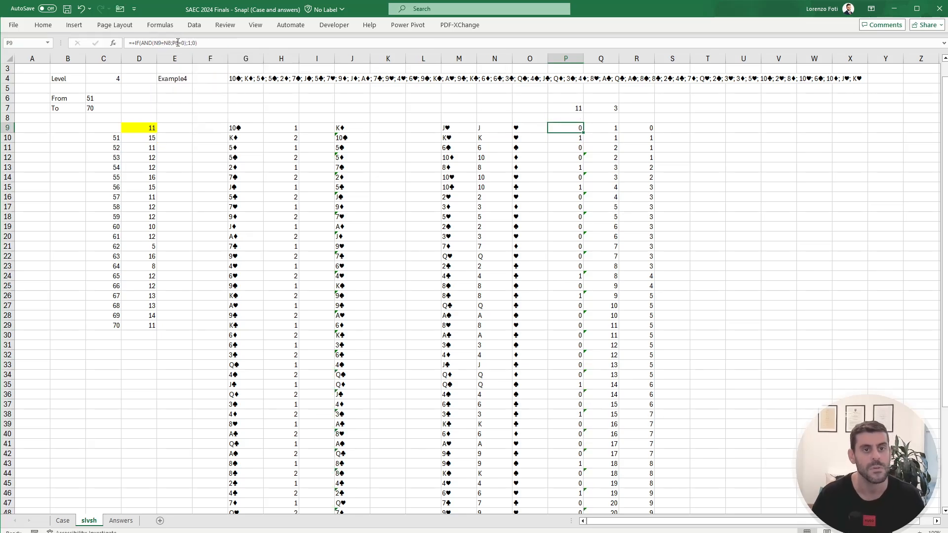
Step: Copy the value-only snap test from P9 down through P60
{"action": "key", "text": "ctrl+c"}
{"action": "key", "text": "Down"}
{"action": "key", "text": "ctrl+shift+Down"}
{"action": "key", "text": "ctrl+v"}
{"action": "key", "text": "Escape"}
{"action": "key", "text": "Up"}
{"action": "key", "text": "Up"}
{"action": "key", "text": "Up"}
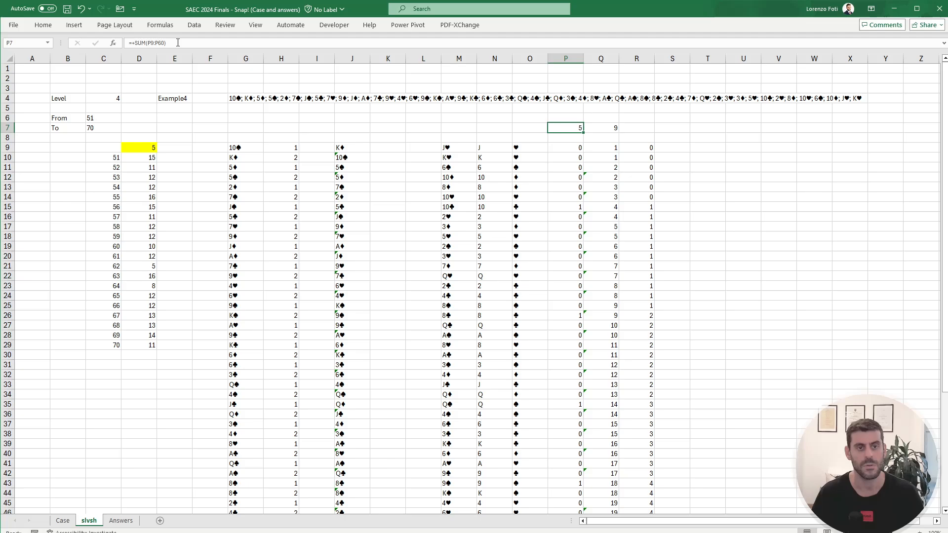
Step: Enter =+IF(P8=1;1;S8+1) in S9 to count the cards in the centre pile, restarting after each snap
{"action": "key", "text": "Down"}
{"action": "key", "text": "Down"}
{"action": "key", "text": "Right"}
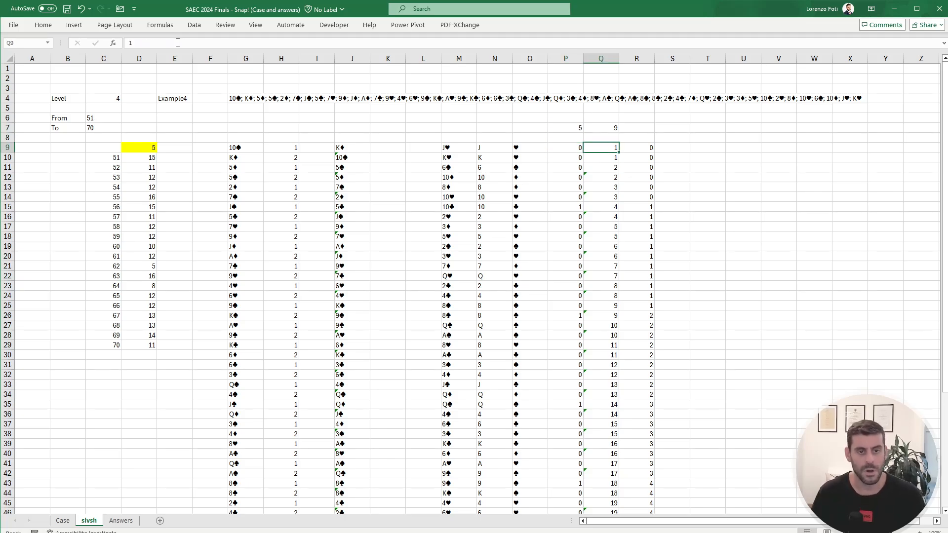
{"action": "key", "text": "Right"}
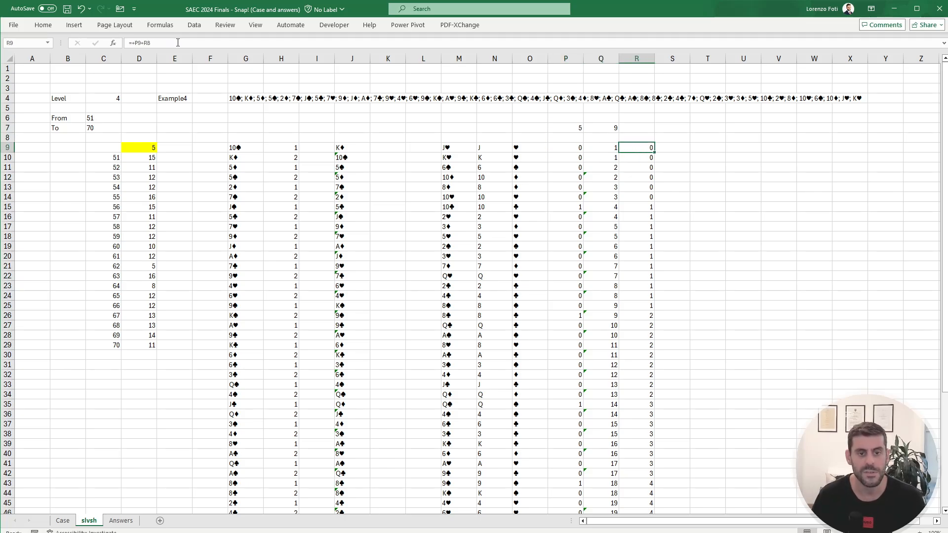
{"action": "key", "text": "Right"}
{"action": "type", "text": "+"}
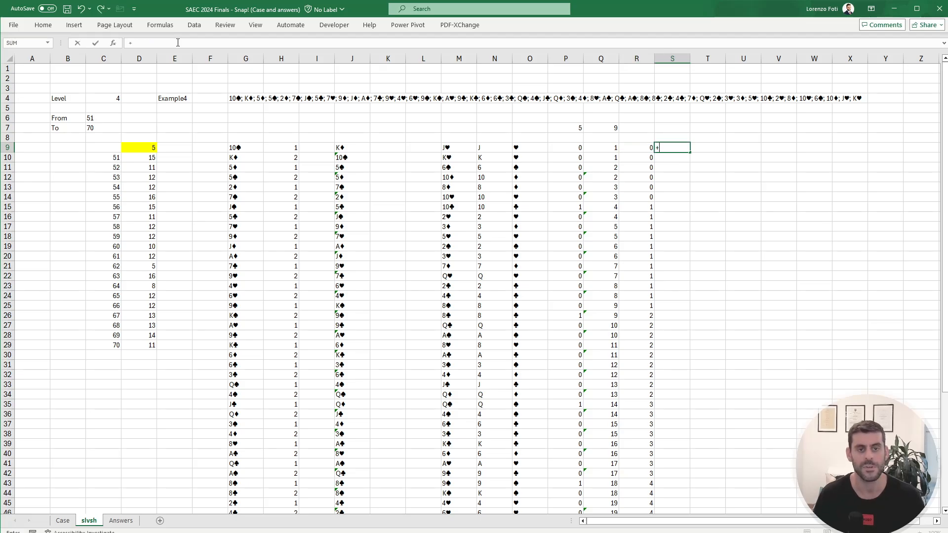
{"action": "key", "text": "Escape"}
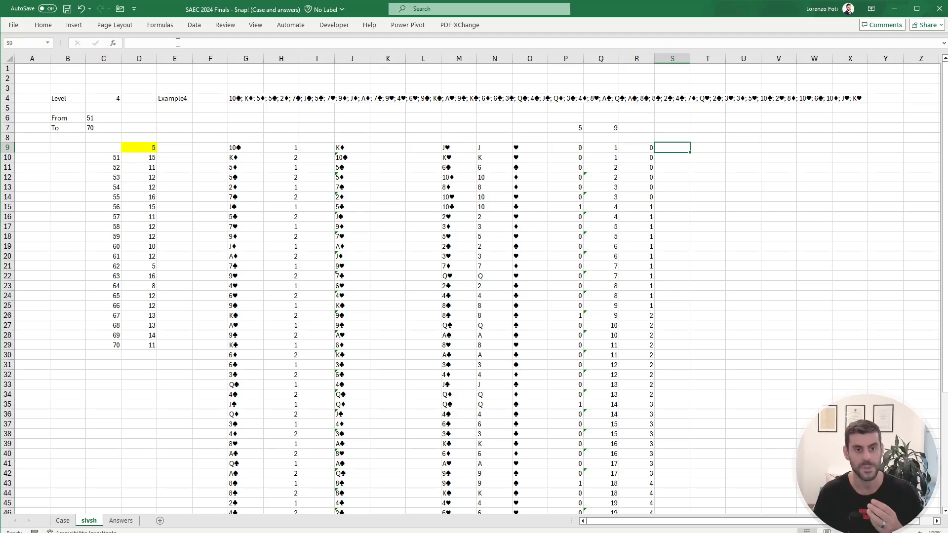
{"action": "type", "text": "+"}
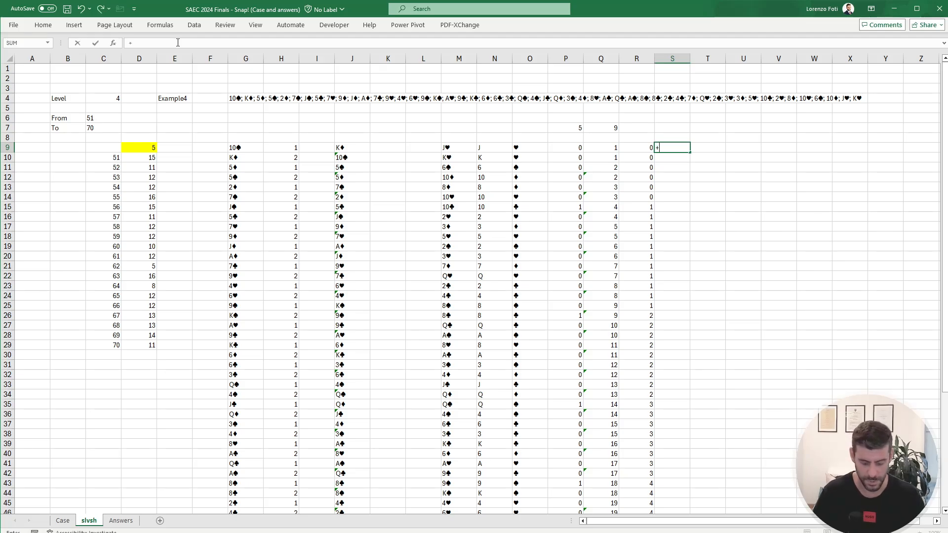
{"action": "type", "text": "if("}
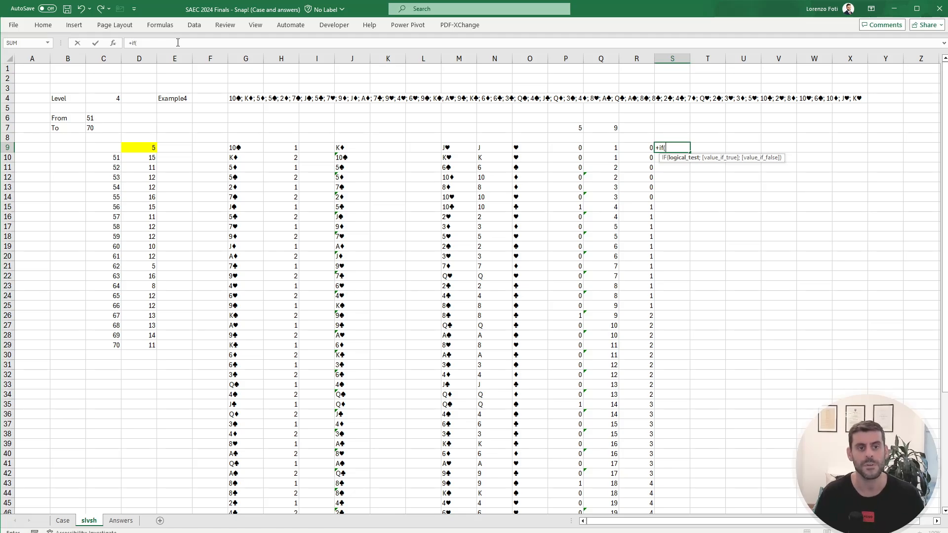
{"action": "key", "text": "Left"}
{"action": "key", "text": "Left"}
{"action": "key", "text": "Left"}
{"action": "key", "text": "Up"}
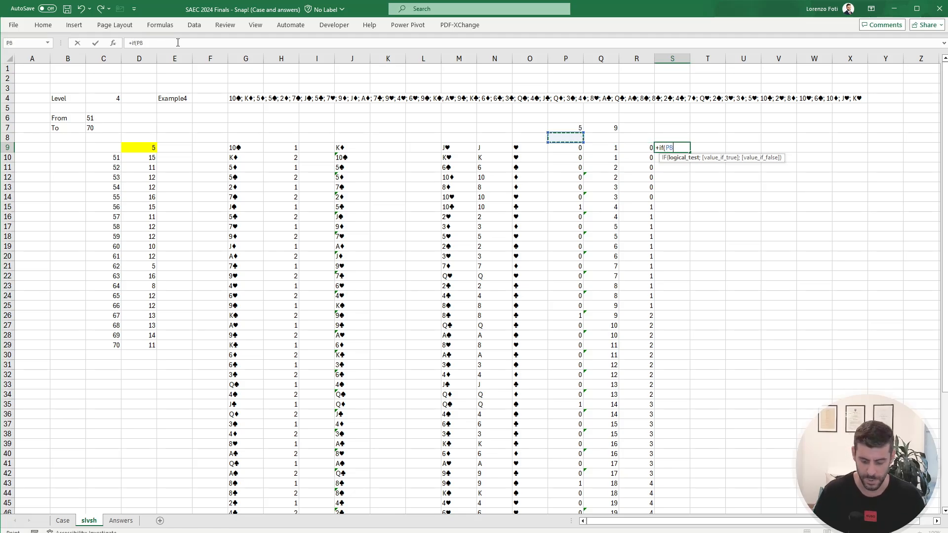
{"action": "type", "text": "=1;"}
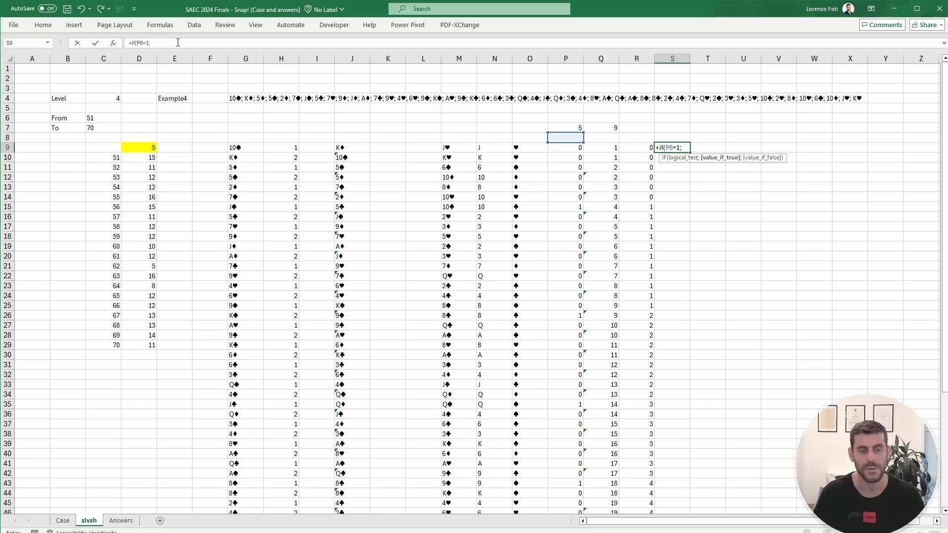
{"action": "type", "text": "1;"}
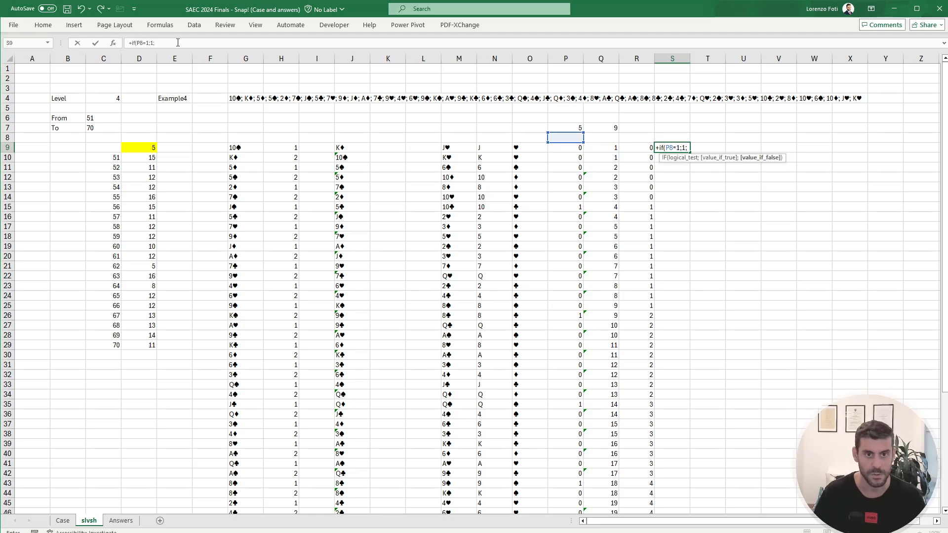
{"action": "key", "text": "Up"}
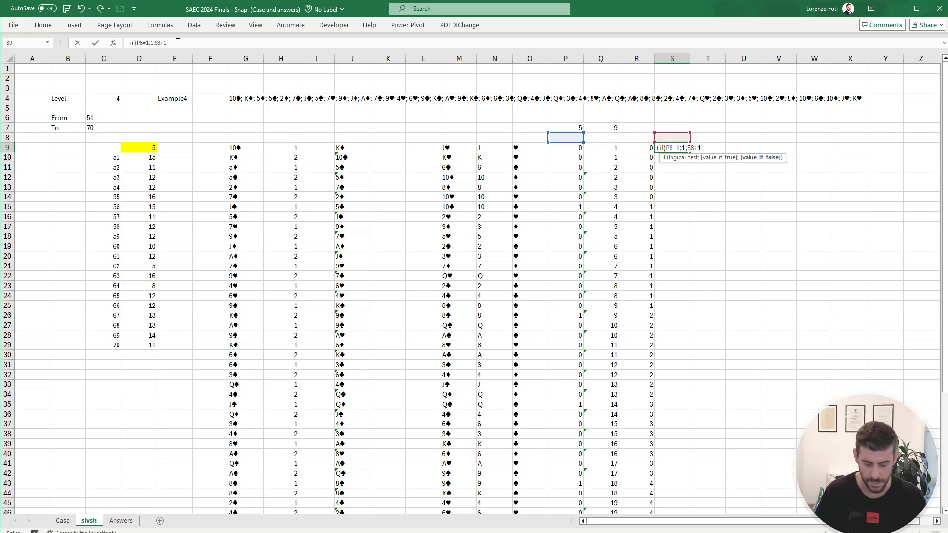
{"action": "type", "text": ")"}
{"action": "key", "text": "Return"}
Step: Copy the pile-count formula from S9 down through S60
{"action": "key", "text": "Up"}
{"action": "key", "text": "ctrl+c"}
{"action": "key", "text": "Left"}
{"action": "key", "text": "ctrl+Down"}
{"action": "key", "text": "Right"}
{"action": "key", "text": "ctrl+shift+Up"}
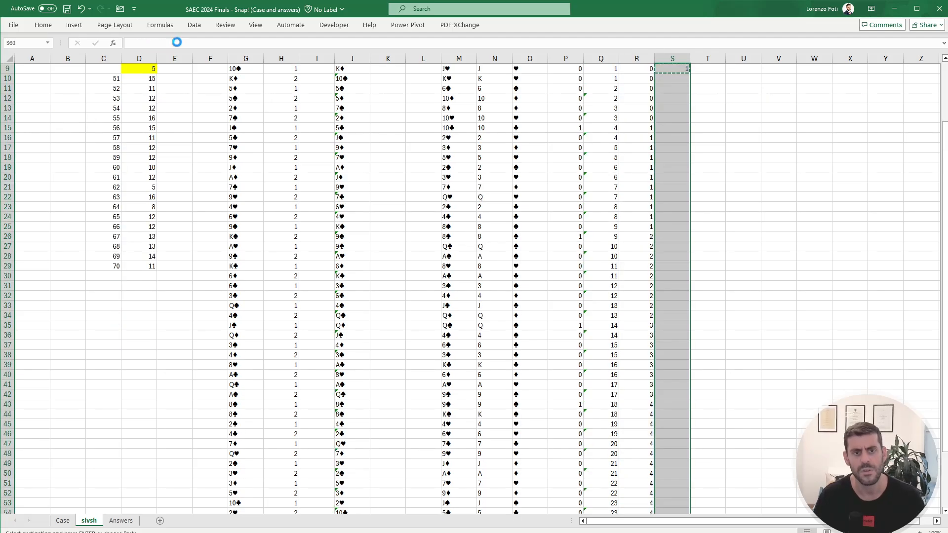
{"action": "key", "text": "Return"}
{"action": "key", "text": "ctrl+Up"}
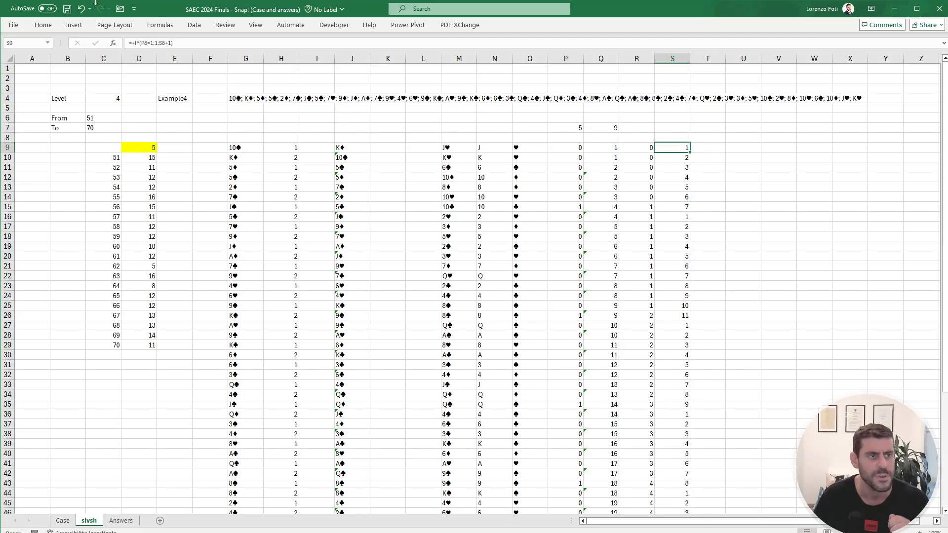
Step: Change the game in E4 to Example5 and compare its snap rounds and pile sizes with the worked example on Case
{"action": "left_click", "coordinate": [177, 99]}
{"action": "left_click", "coordinate": [190, 46]}
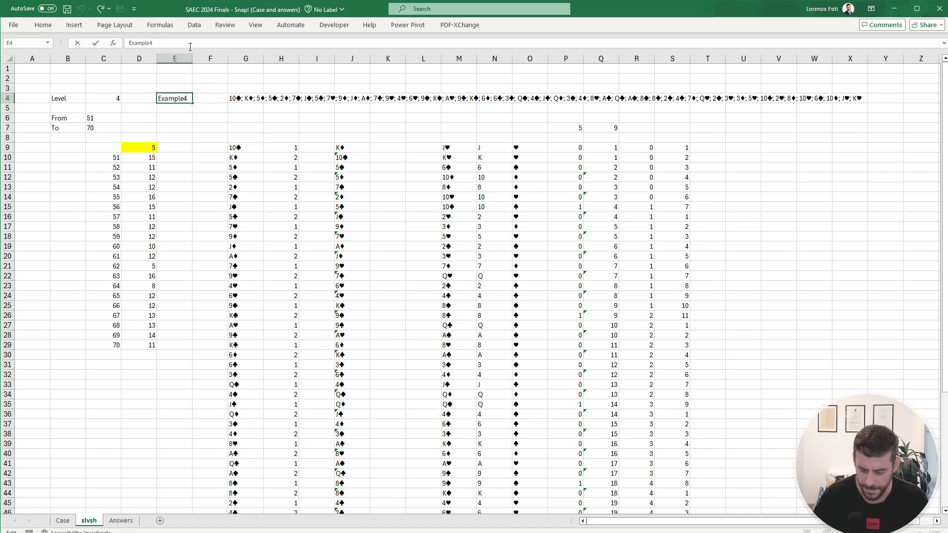
{"action": "key", "text": "BackSpace"}
{"action": "type", "text": "5"}
{"action": "key", "text": "Return"}
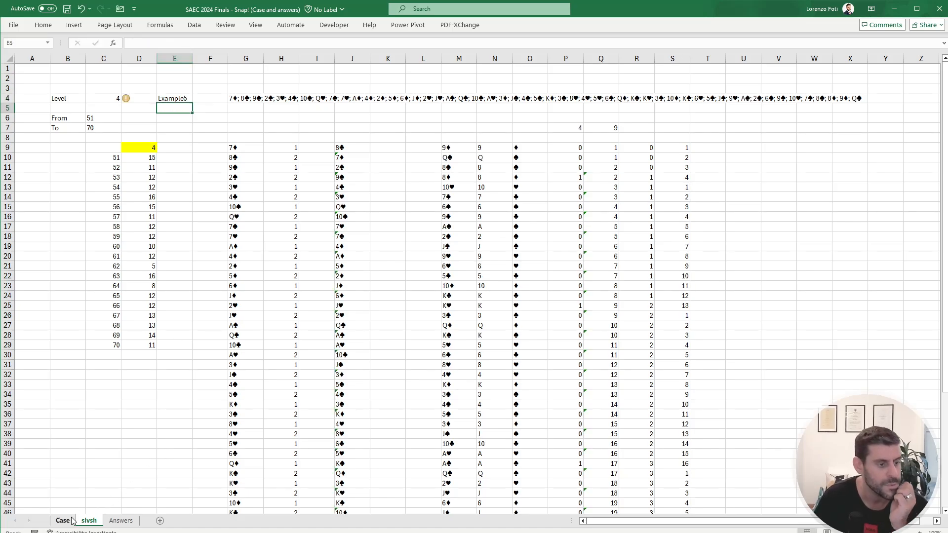
{"action": "left_click", "coordinate": [72, 521]}
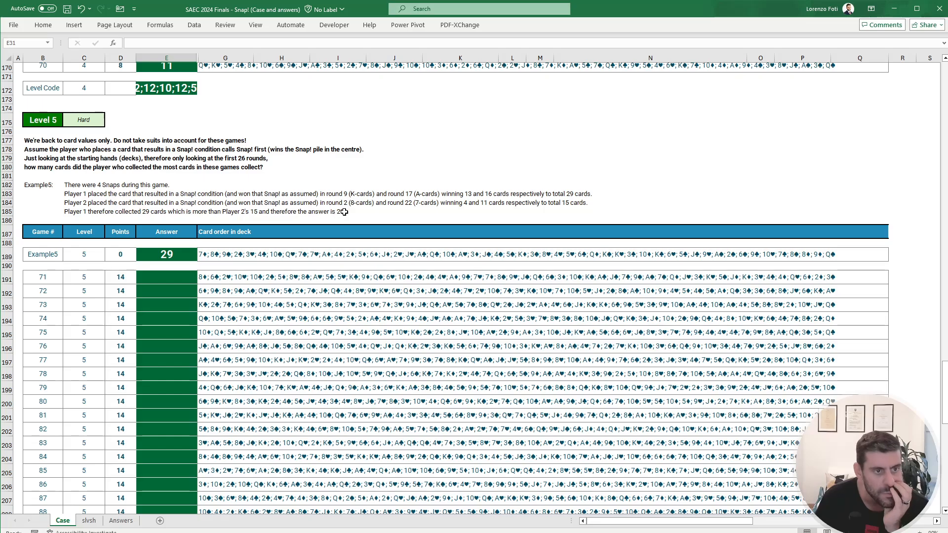
{"action": "left_click", "coordinate": [89, 520]}
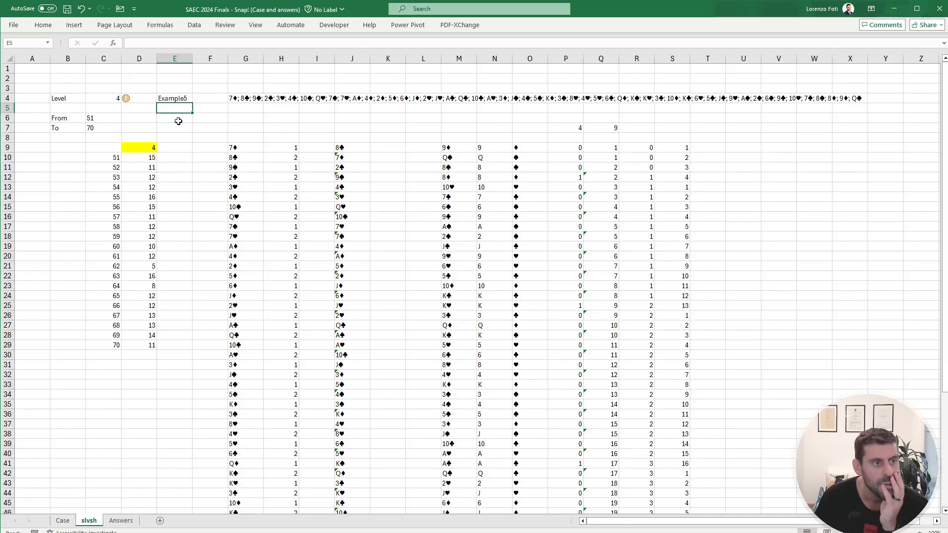
Step: Set the level in C4 on slvsh to 5
{"action": "left_click", "coordinate": [104, 101]}
{"action": "left_click", "coordinate": [103, 106]}
{"action": "left_click", "coordinate": [104, 102]}
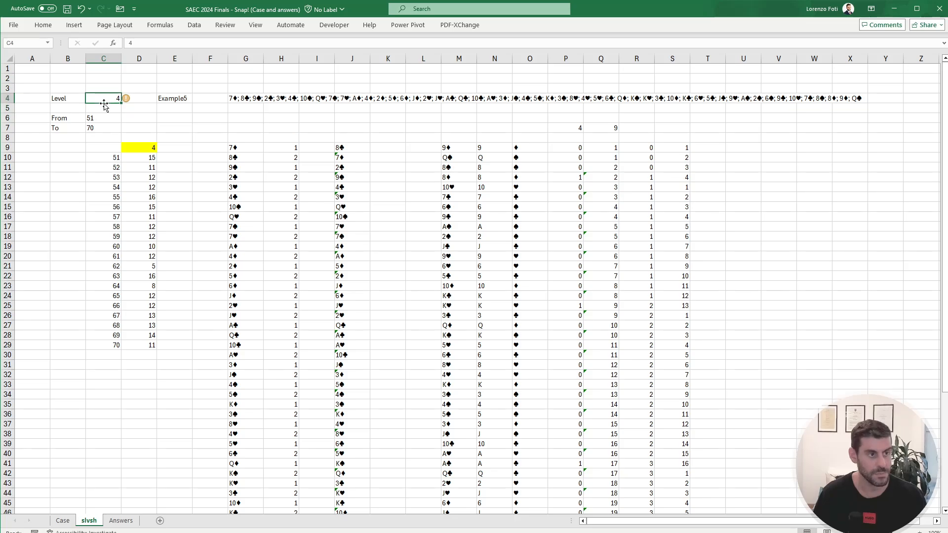
{"action": "type", "text": "5"}
{"action": "key", "text": "Return"}
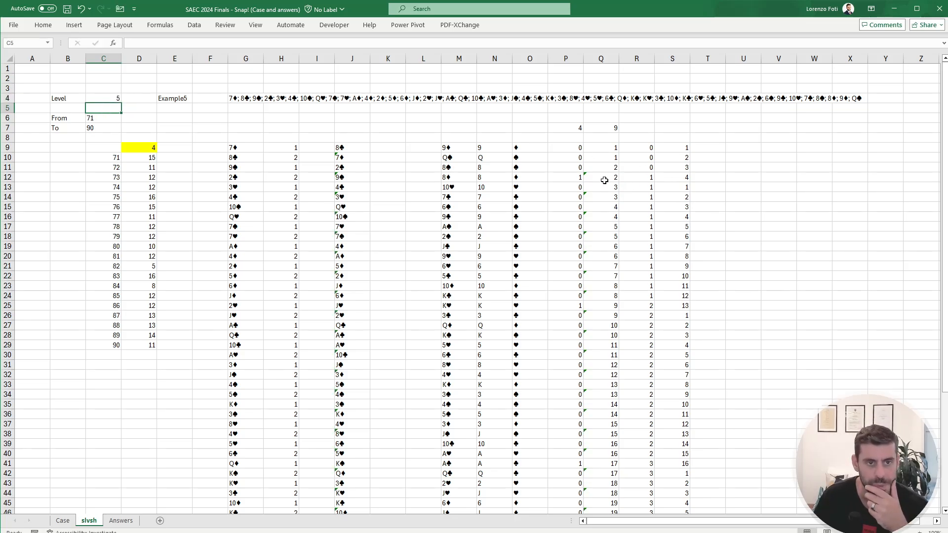
Step: Check the pile count at the first snap and the player numbers, and enter player labels 1 and 2 in V9:V10
{"action": "left_click", "coordinate": [625, 179]}
{"action": "left_click", "coordinate": [684, 180]}
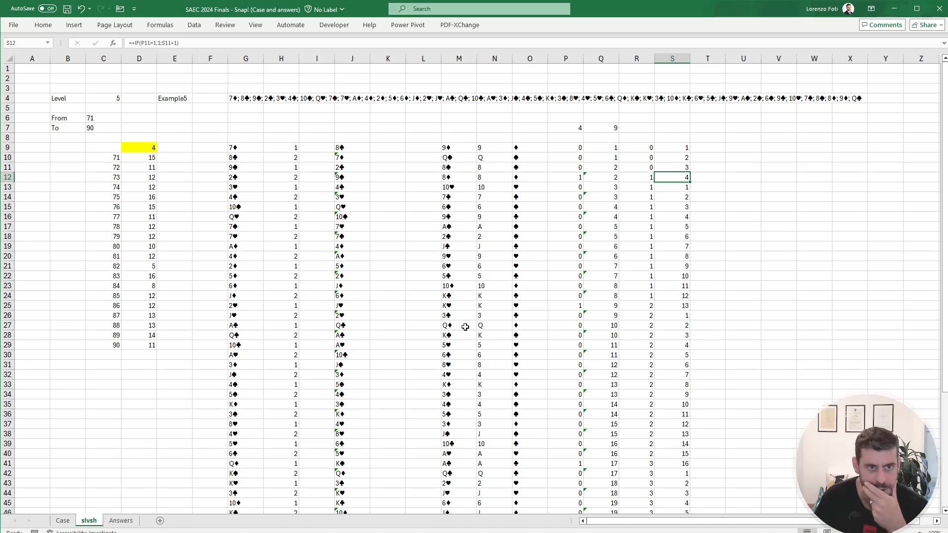
{"action": "left_click_drag", "start_coordinate": [285, 147], "coordinate": [284, 157]}
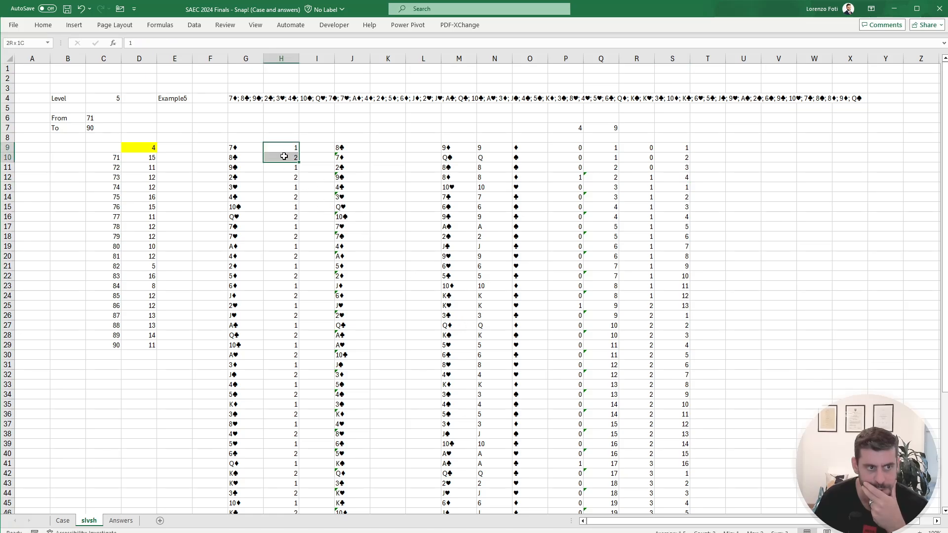
{"action": "left_click", "coordinate": [756, 150]}
{"action": "left_click", "coordinate": [778, 148]}
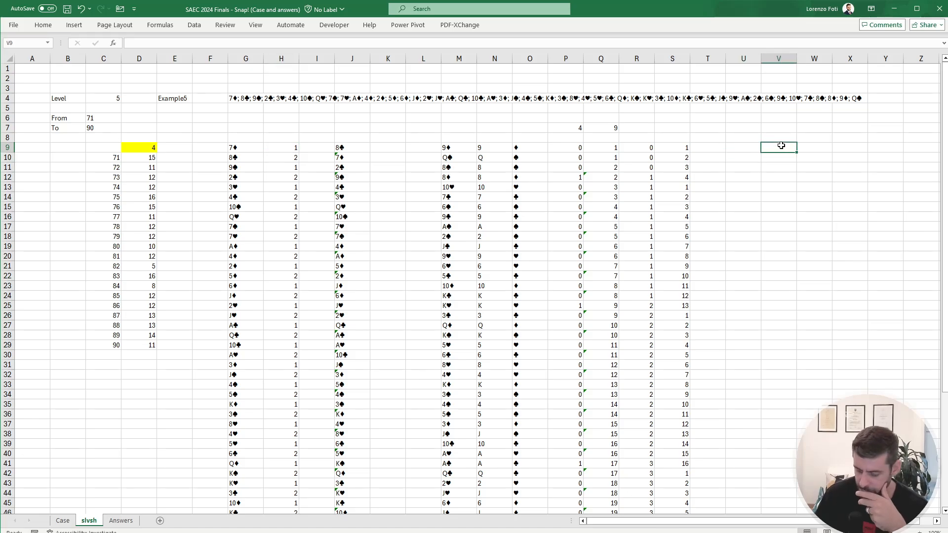
{"action": "type", "text": "1"}
{"action": "key", "text": "Return"}
{"action": "type", "text": "2"}
{"action": "key", "text": "Up"}
{"action": "key", "text": "Right"}
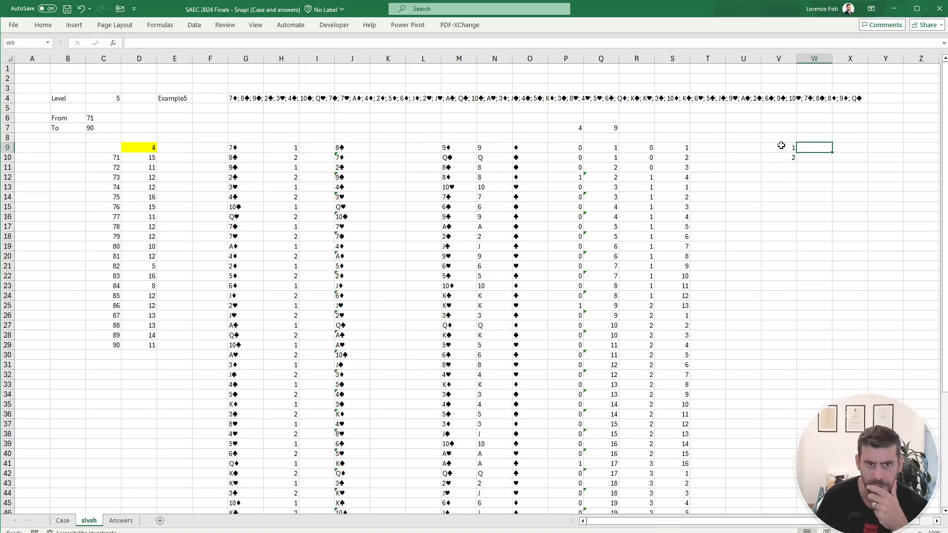
Step: Start a SUMIFS formula in W9 that sums the pile counts in S9:S60 where the snap flags in P9:P60 equal 1
{"action": "type", "text": "+sumifs("}
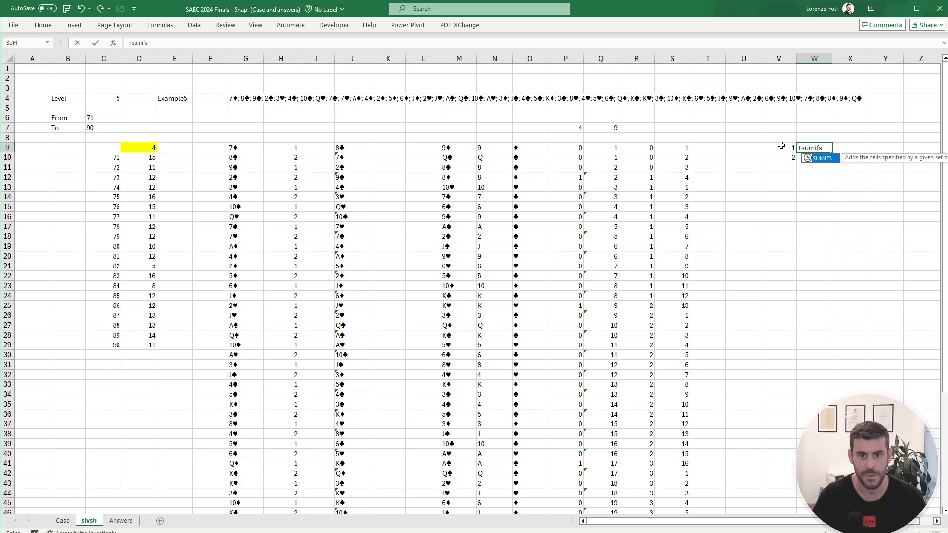
{"action": "key", "text": "Left"}
{"action": "key", "text": "Left"}
{"action": "key", "text": "Left"}
{"action": "key", "text": "Left"}
{"action": "key", "text": "ctrl+shift+Down"}
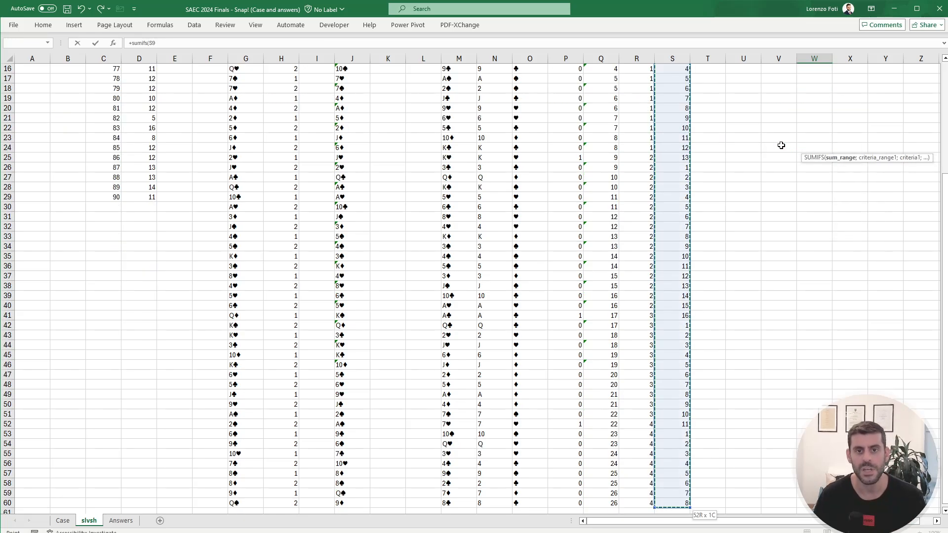
{"action": "type", "text": ";"}
{"action": "key", "text": "Up"}
{"action": "key", "text": "Left"}
{"action": "key", "text": "Left"}
{"action": "key", "text": "Left"}
{"action": "key", "text": "Left"}
{"action": "key", "text": "Left"}
{"action": "key", "text": "Left"}
{"action": "key", "text": "Left"}
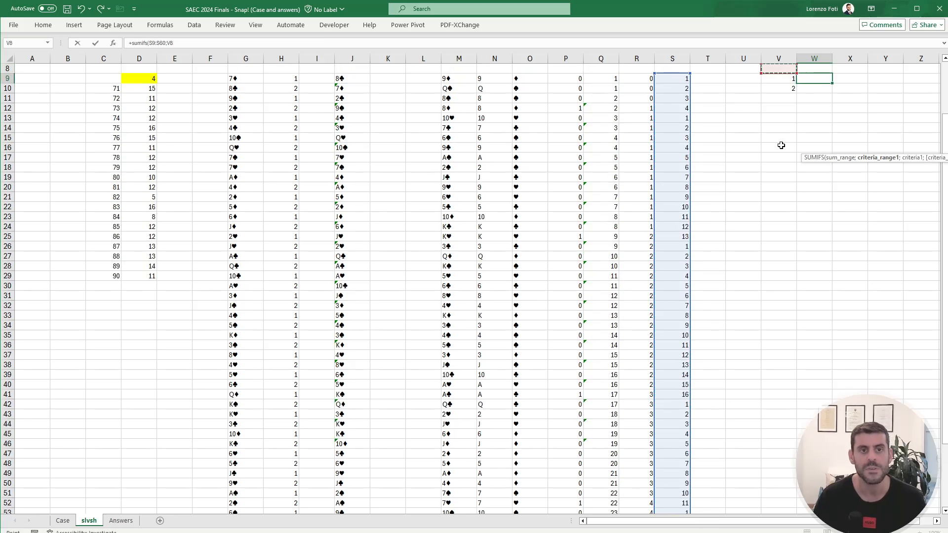
{"action": "key", "text": "Down"}
{"action": "key", "text": "ctrl+shift+Down"}
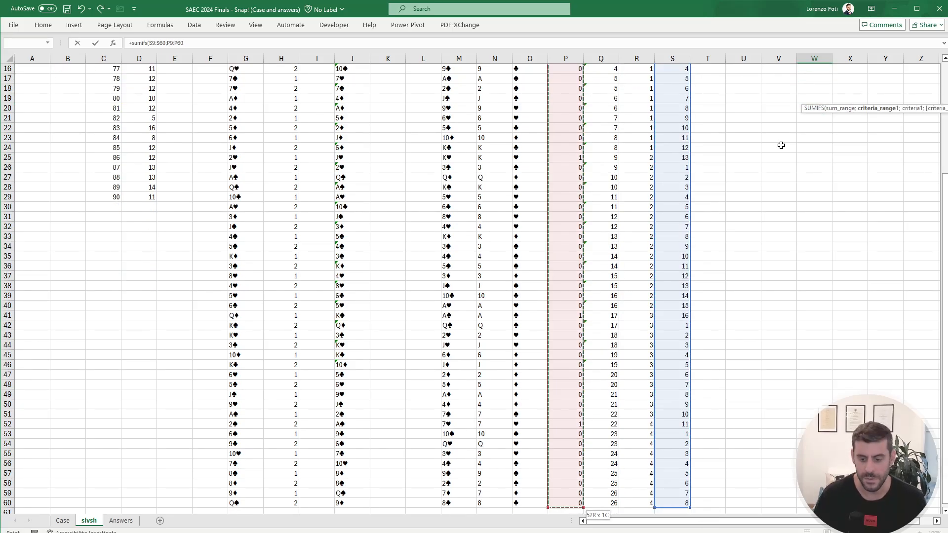
{"action": "type", "text": ";1;"}
Step: Complete the W9 SUMIFS with the player numbers in H9:H60 matched against the player labels V9:V10
{"action": "key", "text": "Up"}
{"action": "key", "text": "Up"}
{"action": "key", "text": "Up"}
{"action": "key", "text": "Up"}
{"action": "key", "text": "Left"}
{"action": "key", "text": "Left"}
{"action": "key", "text": "Left"}
{"action": "key", "text": "Left"}
{"action": "key", "text": "Left"}
{"action": "key", "text": "Left"}
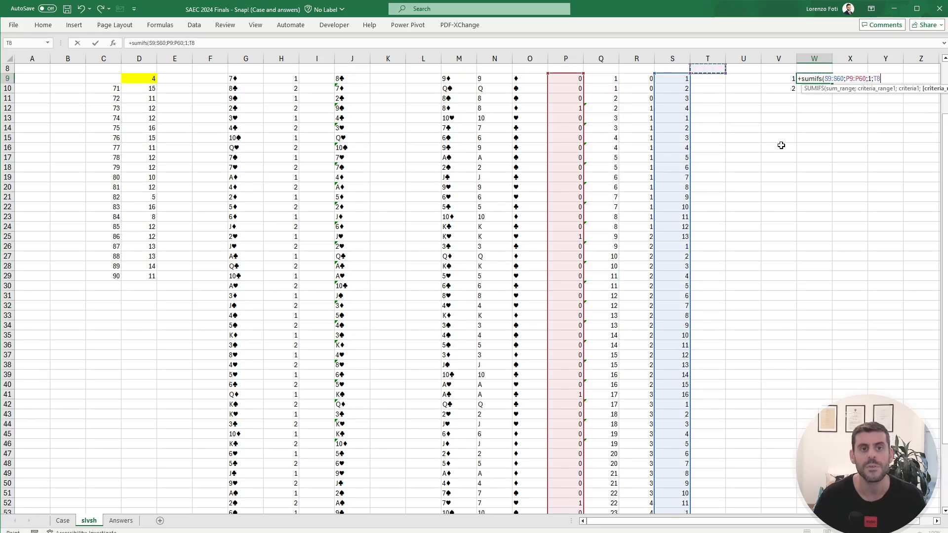
{"action": "key", "text": "Left"}
{"action": "key", "text": "Left"}
{"action": "key", "text": "Left"}
{"action": "key", "text": "Left"}
{"action": "key", "text": "Left"}
{"action": "key", "text": "Left"}
{"action": "key", "text": "Left"}
{"action": "key", "text": "Left"}
{"action": "key", "text": "Down"}
{"action": "key", "text": "Down"}
{"action": "key", "text": "Down"}
{"action": "key", "text": "Down"}
{"action": "key", "text": "Left"}
{"action": "key", "text": "Left"}
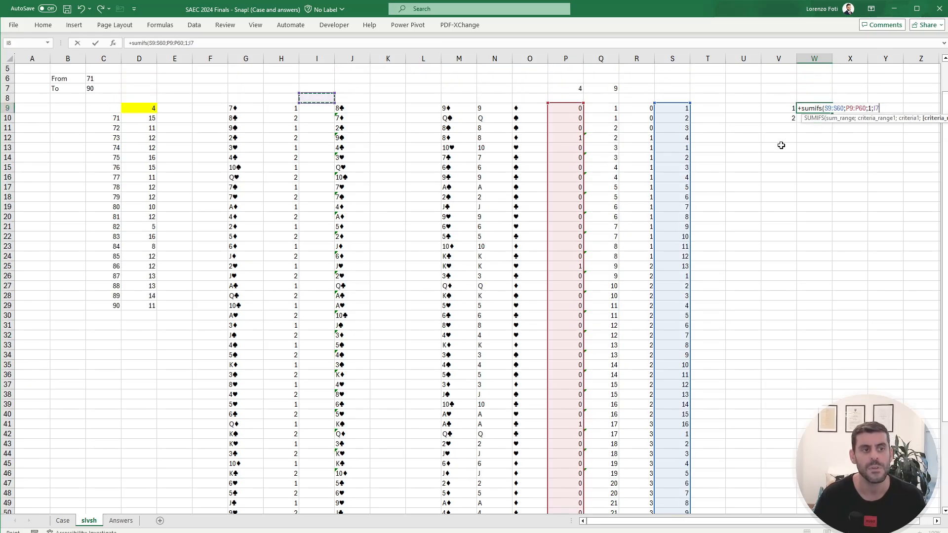
{"action": "key", "text": "Right"}
{"action": "key", "text": "ctrl+shift+Down"}
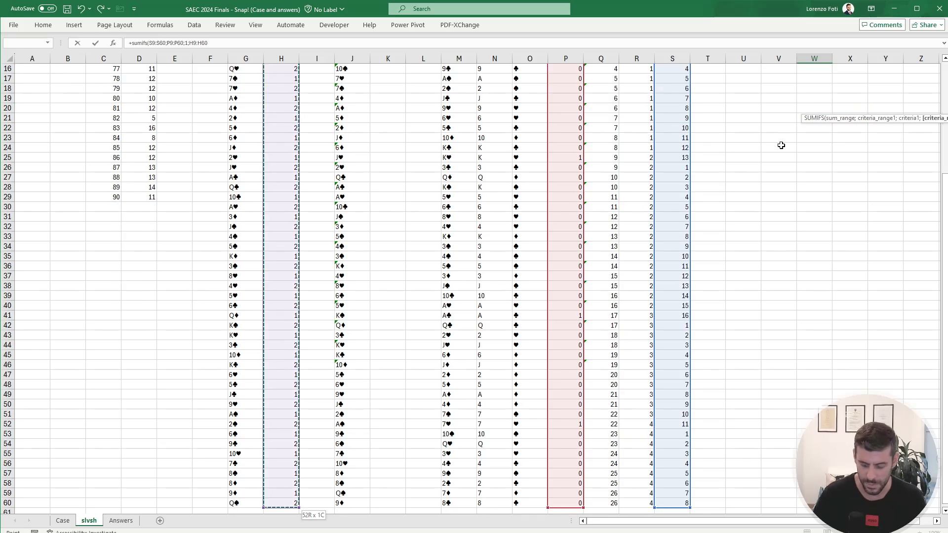
{"action": "type", "text": ";"}
{"action": "key", "text": "Left"}
{"action": "key", "text": "shift+Down"}
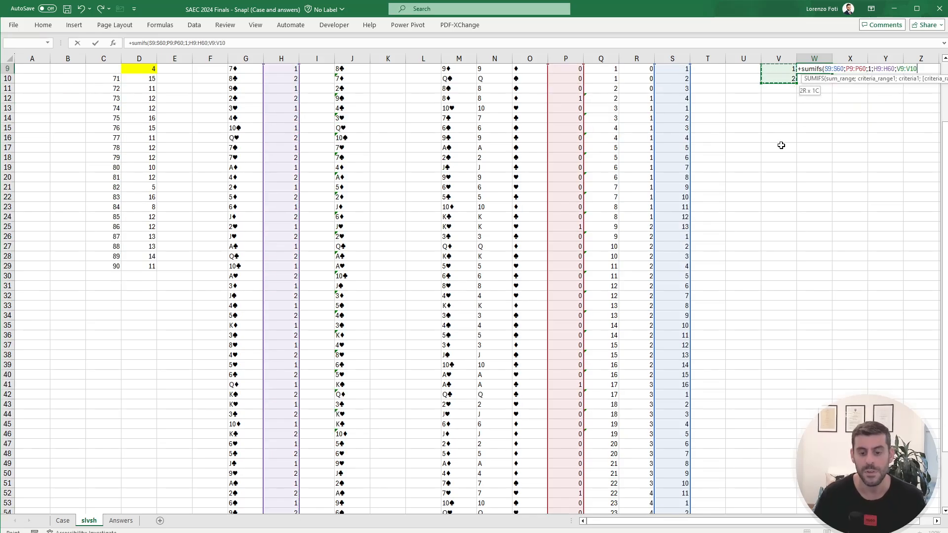
{"action": "key", "text": "Return"}
{"action": "key", "text": "ctrl+Up"}
{"action": "key", "text": "ctrl+Up"}
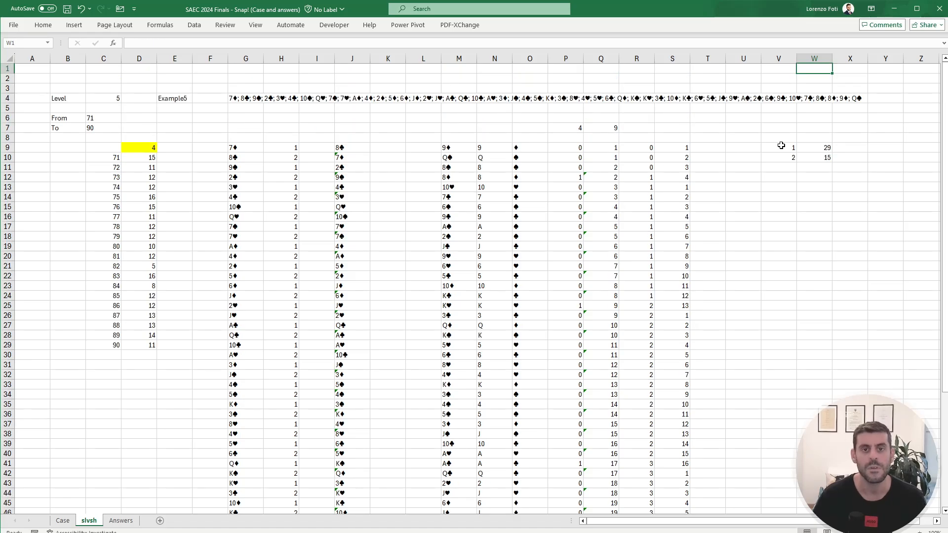
Step: Compare the player totals with the Example5 explanation on Case, and set D9 on slvsh to the maximum of W9:W10
{"action": "left_click", "coordinate": [63, 521]}
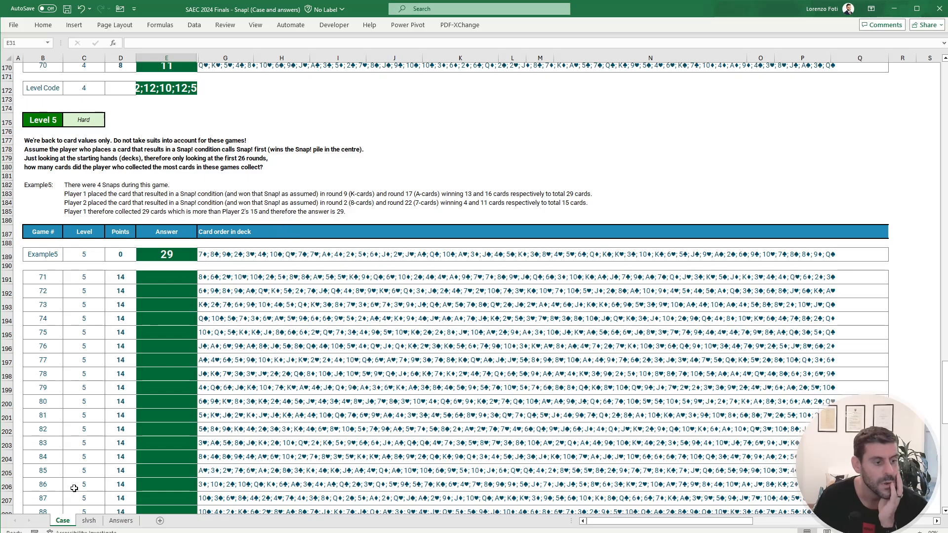
{"action": "left_click", "coordinate": [89, 521]}
{"action": "left_click", "coordinate": [146, 149]}
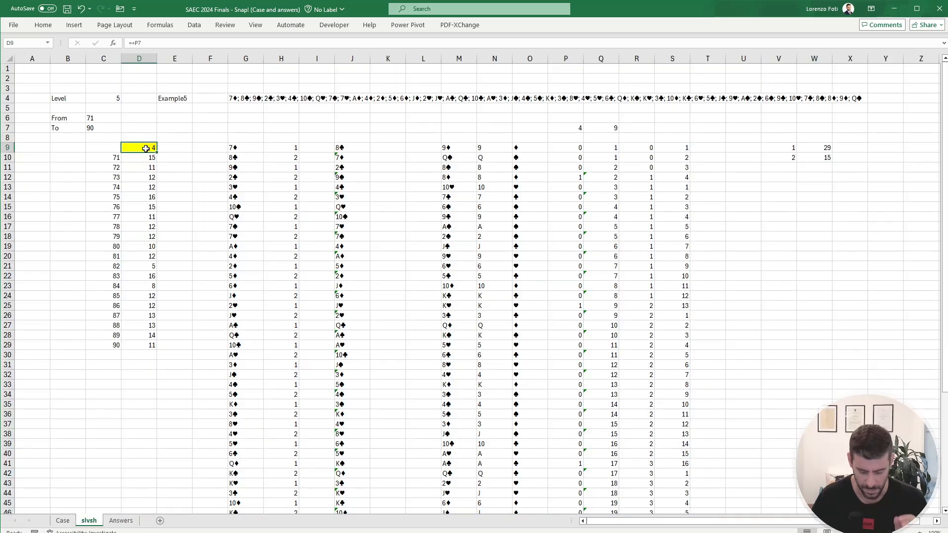
{"action": "type", "text": "+max("}
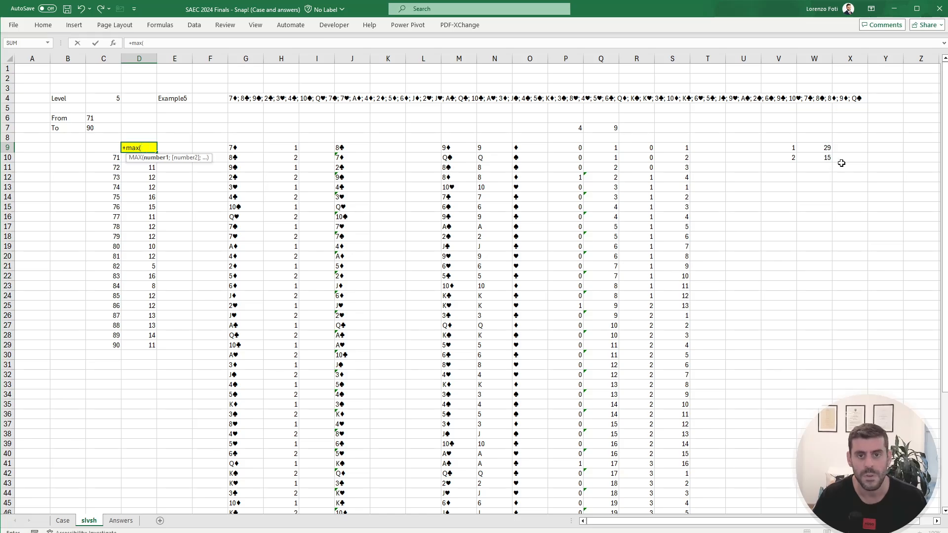
{"action": "left_click_drag", "start_coordinate": [824, 148], "coordinate": [826, 157]}
{"action": "type", "text": ")"}
{"action": "key", "text": "Return"}
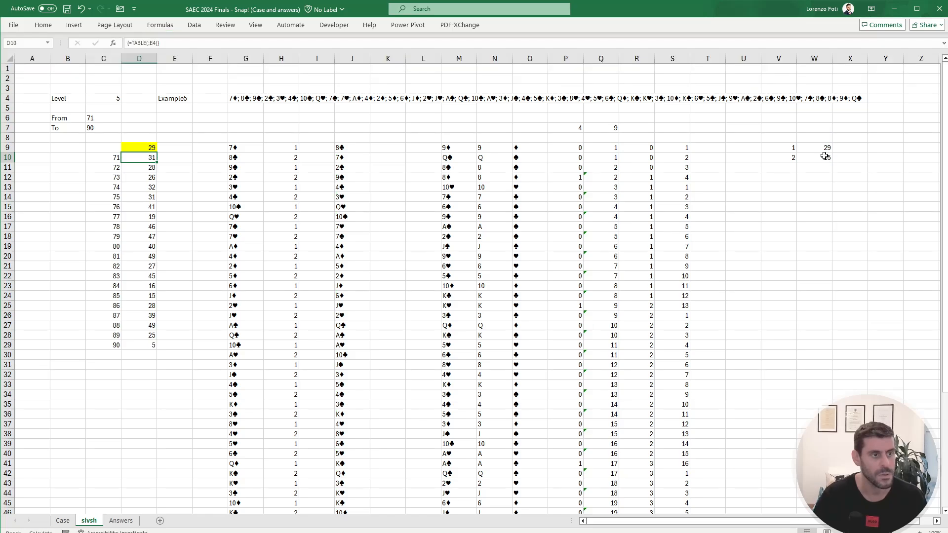
Step: Copy the results for games 71 to 73 from D10:D12 and paste them as values into E191:E193 on Case
{"action": "key", "text": "ctrl+shift+Down"}
{"action": "key", "text": "Up"}
{"action": "key", "text": "Down"}
{"action": "key", "text": "shift+Down"}
{"action": "key", "text": "shift+Down"}
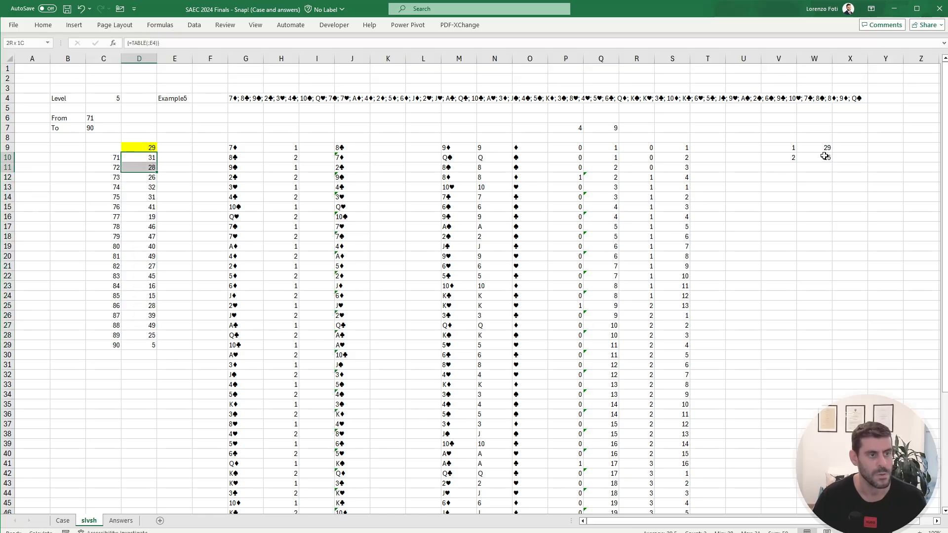
{"action": "key", "text": "ctrl+c"}
{"action": "left_click", "coordinate": [62, 521]}
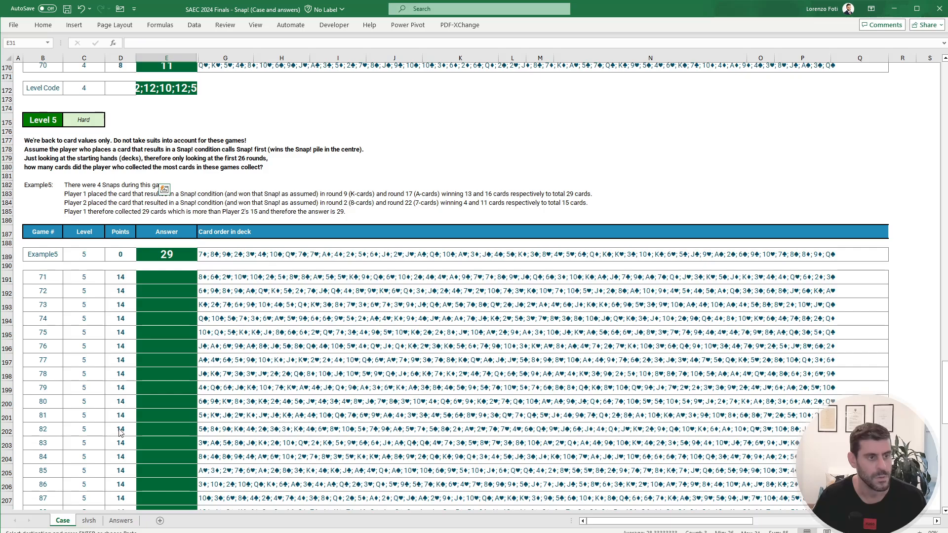
{"action": "left_click", "coordinate": [167, 274]}
{"action": "right_click", "coordinate": [169, 278]}
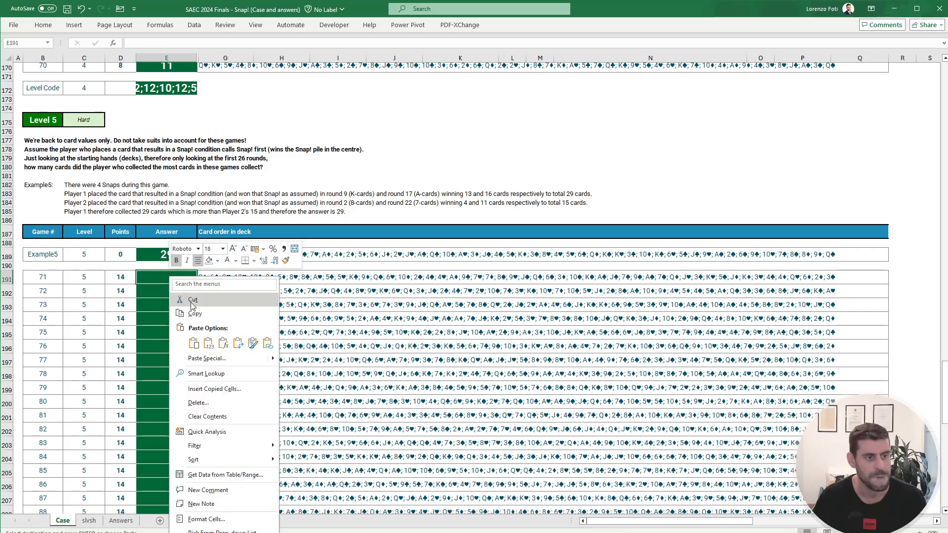
{"action": "left_click", "coordinate": [208, 343]}
{"action": "left_click", "coordinate": [167, 332]}
{"action": "scroll", "coordinate": [222, 173], "scroll_direction": "down", "scroll_amount": 1}
{"action": "scroll", "coordinate": [222, 172], "scroll_direction": "down", "scroll_amount": 1}
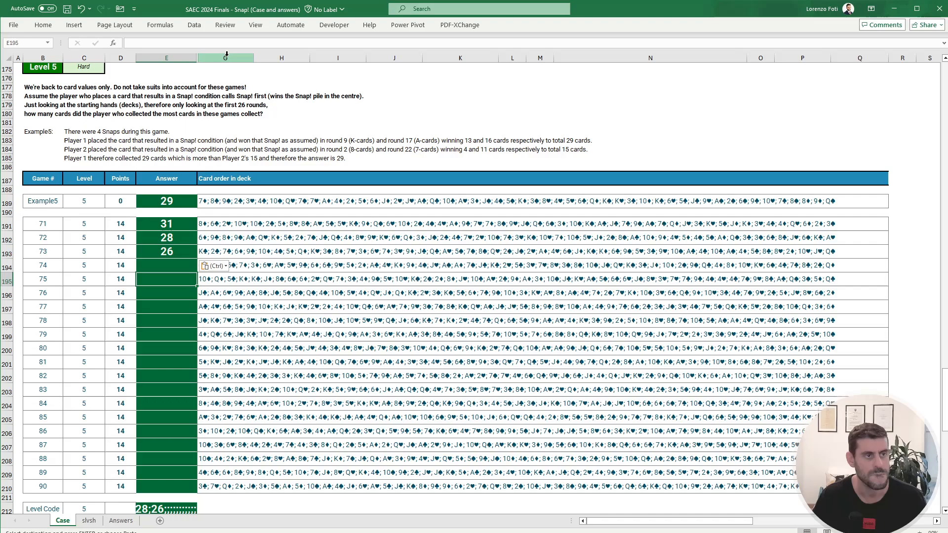
Step: Try to unhide the column between E and G on Case
{"action": "left_click_drag", "start_coordinate": [225, 58], "coordinate": [188, 58]}
{"action": "right_click", "coordinate": [188, 57]}
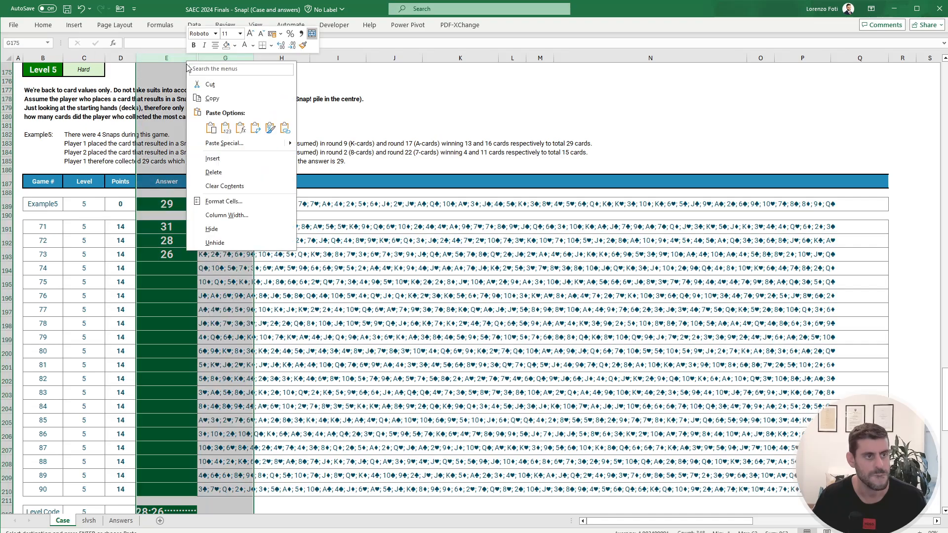
{"action": "left_click", "coordinate": [215, 243]}
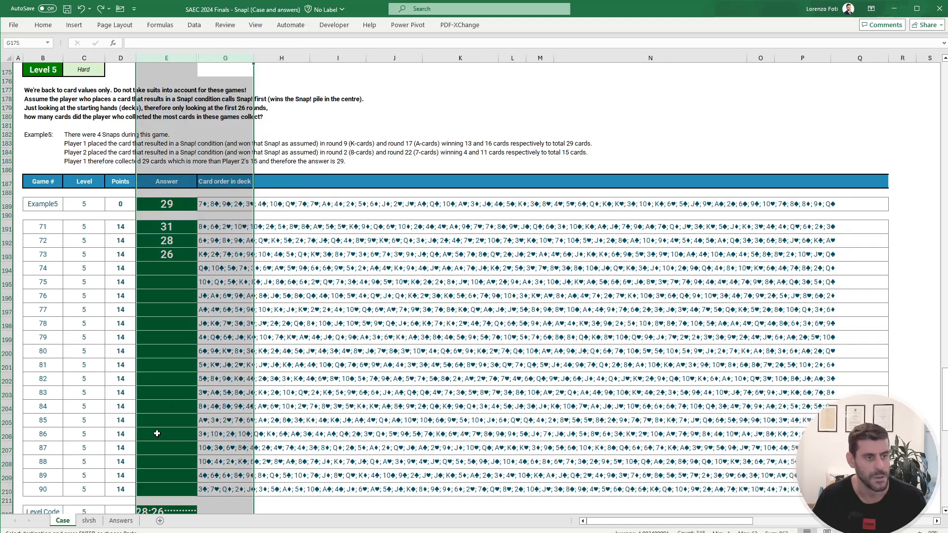
{"action": "left_click", "coordinate": [157, 435]}
Step: Copy all Level 5 results from D10:D29 on slvsh and paste them as values into E191:E210 on Case
{"action": "left_click", "coordinate": [89, 521]}
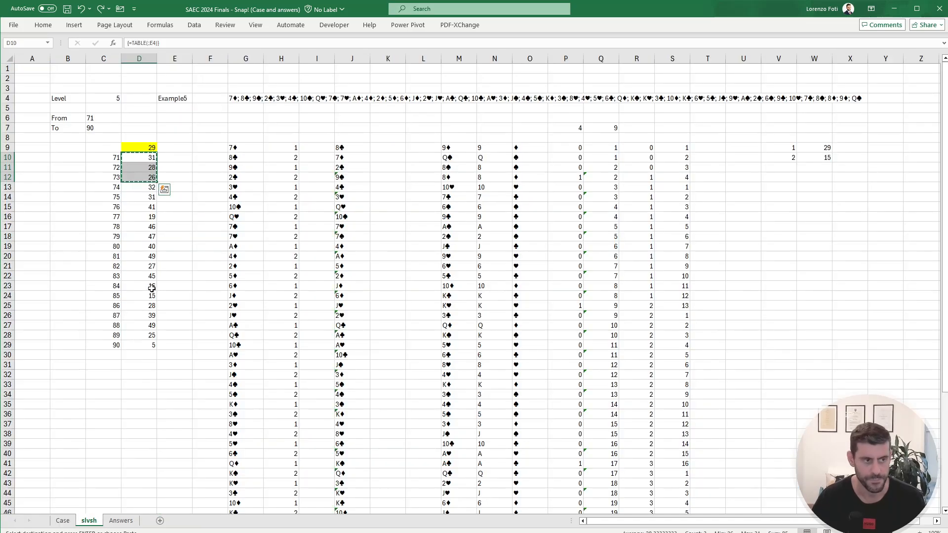
{"action": "key", "text": "ctrl+shift+Down"}
{"action": "key", "text": "ctrl+c"}
{"action": "left_click", "coordinate": [61, 519]}
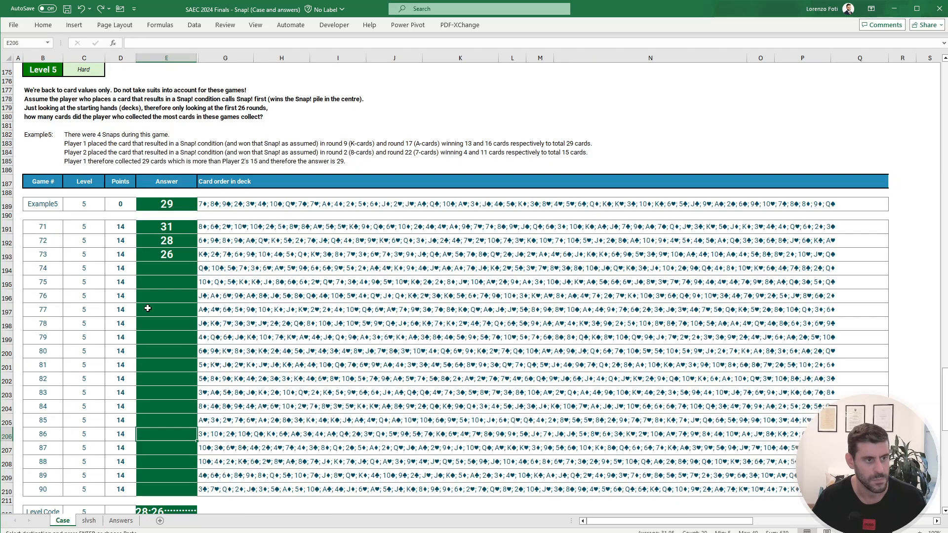
{"action": "right_click", "coordinate": [175, 232]}
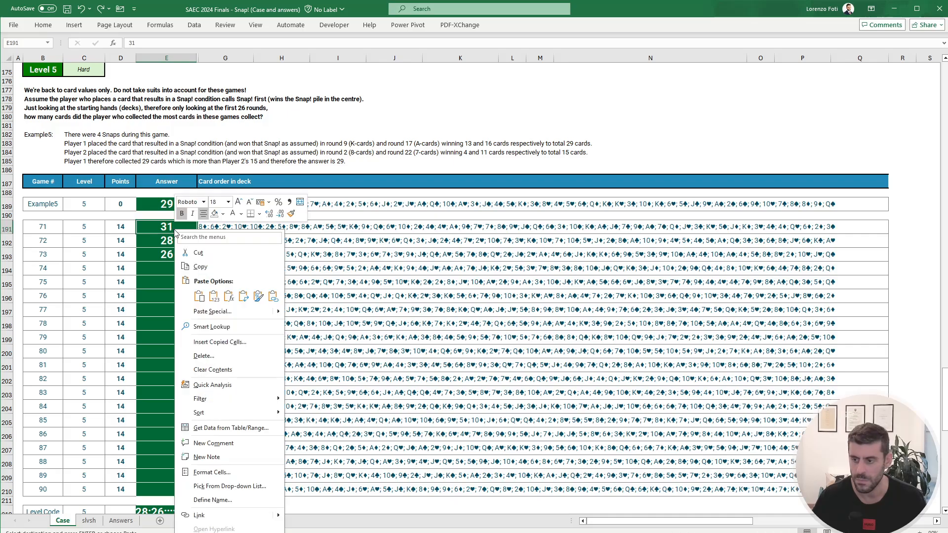
{"action": "left_click", "coordinate": [214, 296]}
{"action": "left_click", "coordinate": [170, 292]}
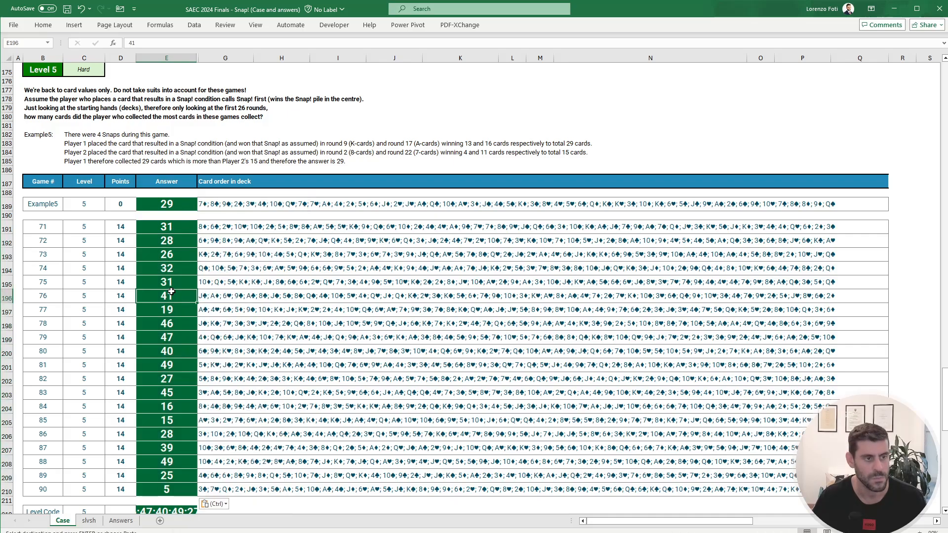
Step: Examine the Level 6 rules, worked example and game list on Case
{"action": "scroll", "coordinate": [170, 291], "scroll_direction": "down", "scroll_amount": 4}
{"action": "scroll", "coordinate": [170, 291], "scroll_direction": "down", "scroll_amount": 9}
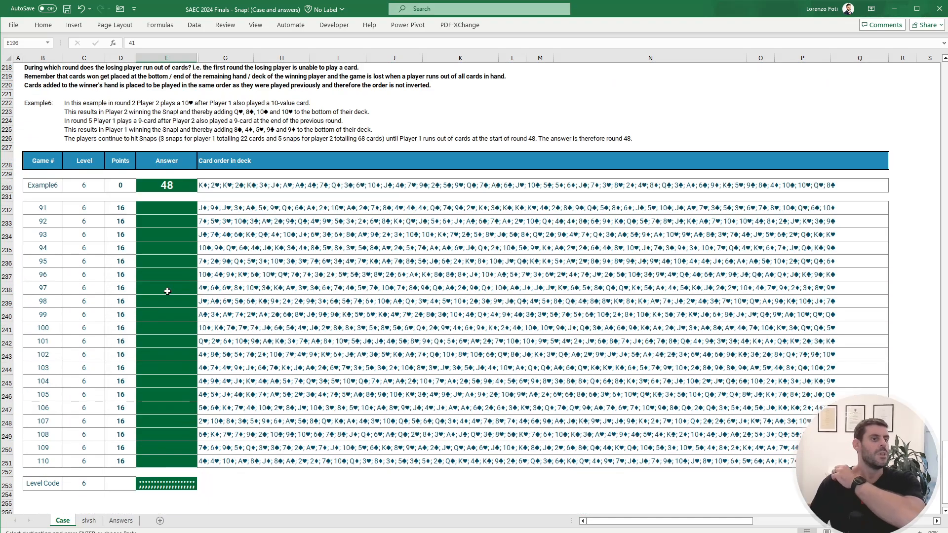
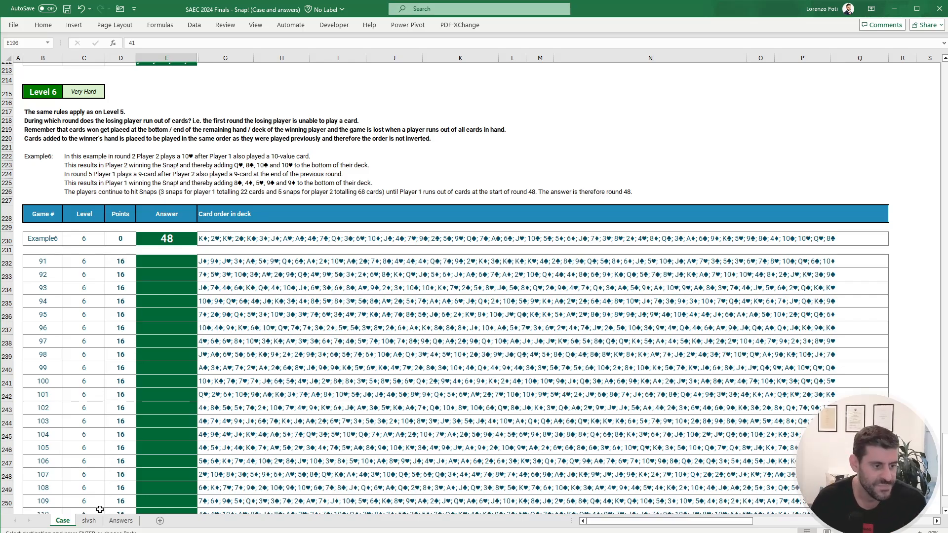
Step: Examine the card order in column M on slvsh and the empty columns beyond the calculations, from Y to AN
{"action": "left_click", "coordinate": [89, 521]}
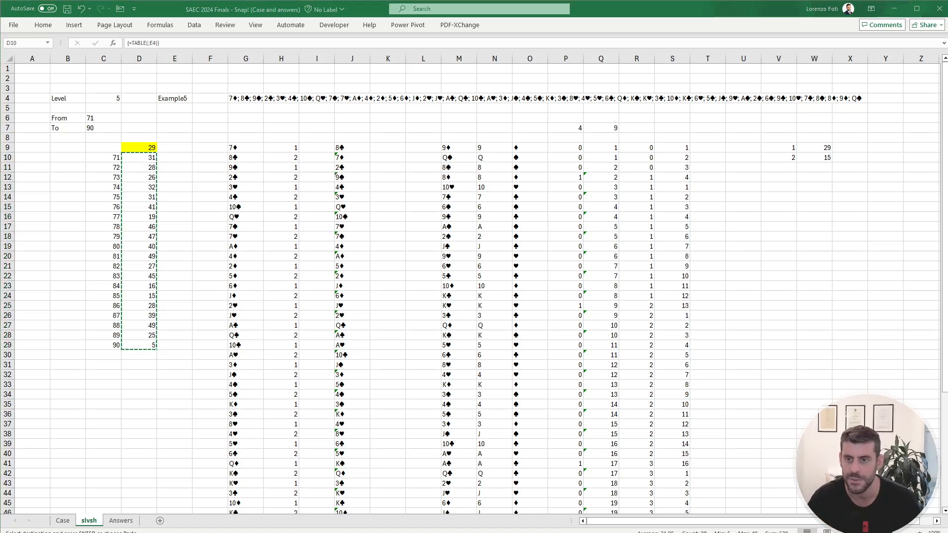
{"action": "left_click", "coordinate": [676, 250]}
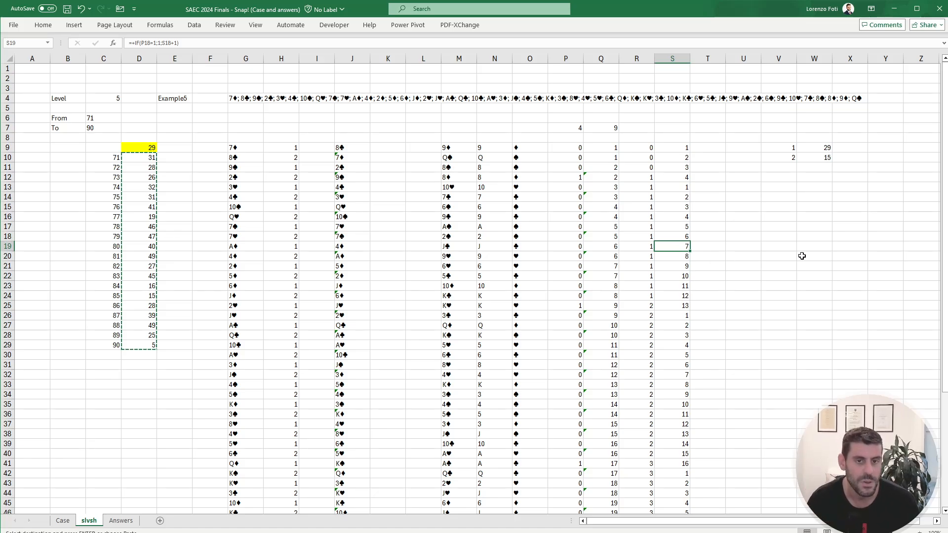
{"action": "left_click", "coordinate": [829, 185]}
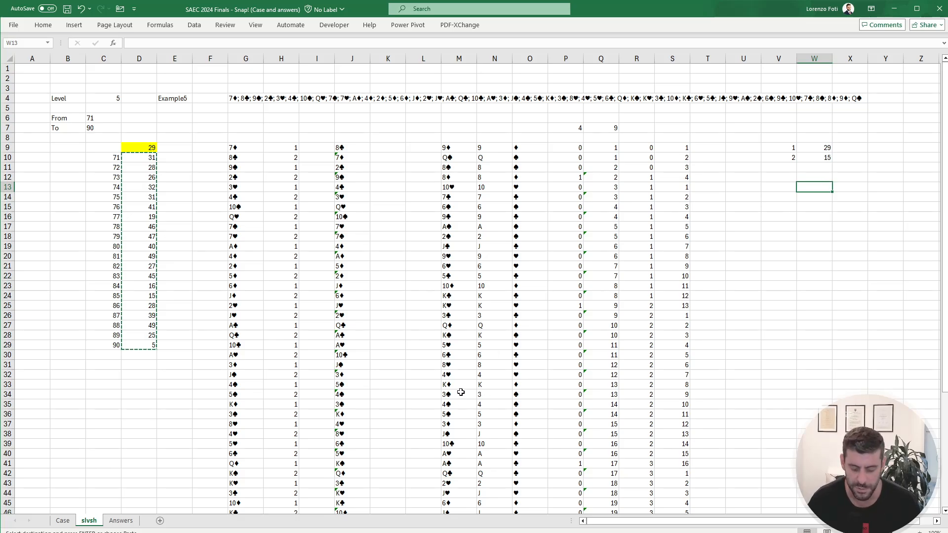
{"action": "left_click_drag", "start_coordinate": [446, 148], "coordinate": [451, 265]}
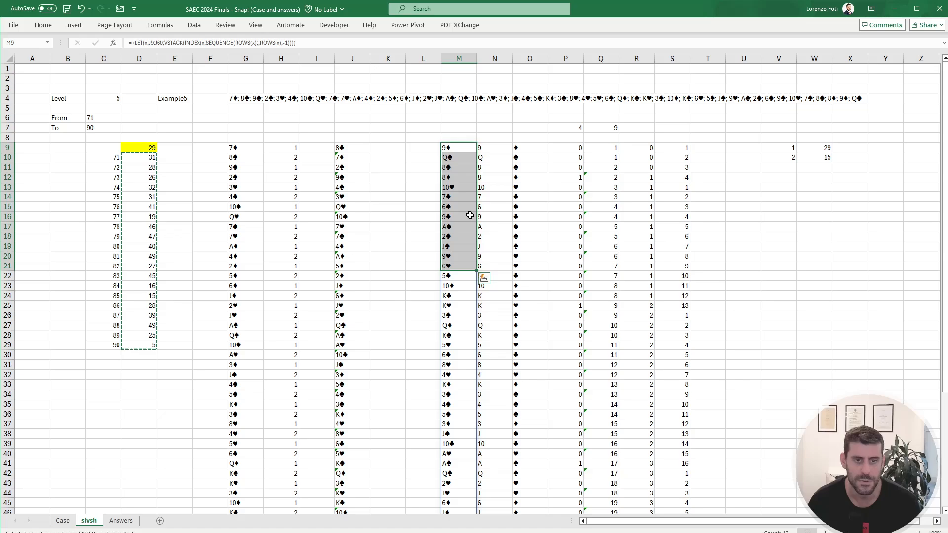
{"action": "scroll", "coordinate": [682, 522], "scroll_direction": "right", "scroll_amount": 1}
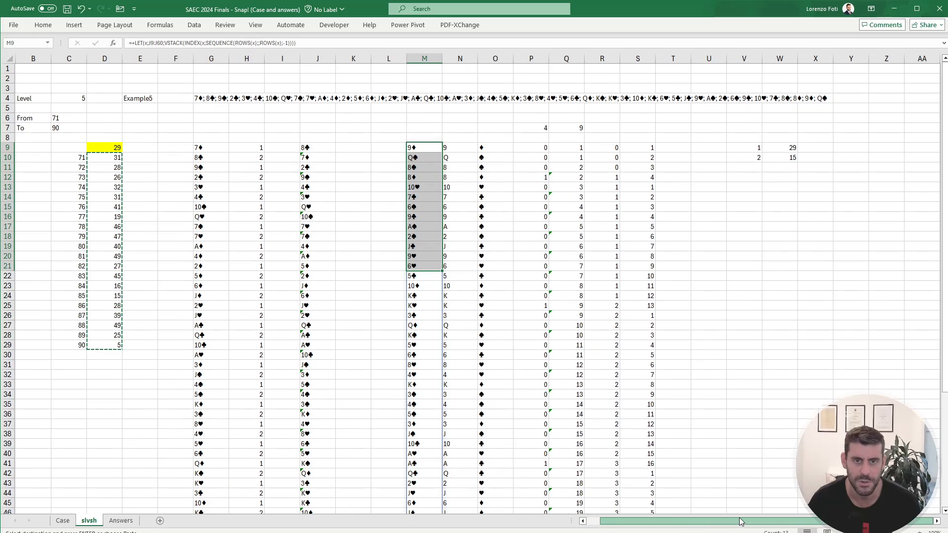
{"action": "left_click_drag", "start_coordinate": [849, 148], "coordinate": [888, 276]}
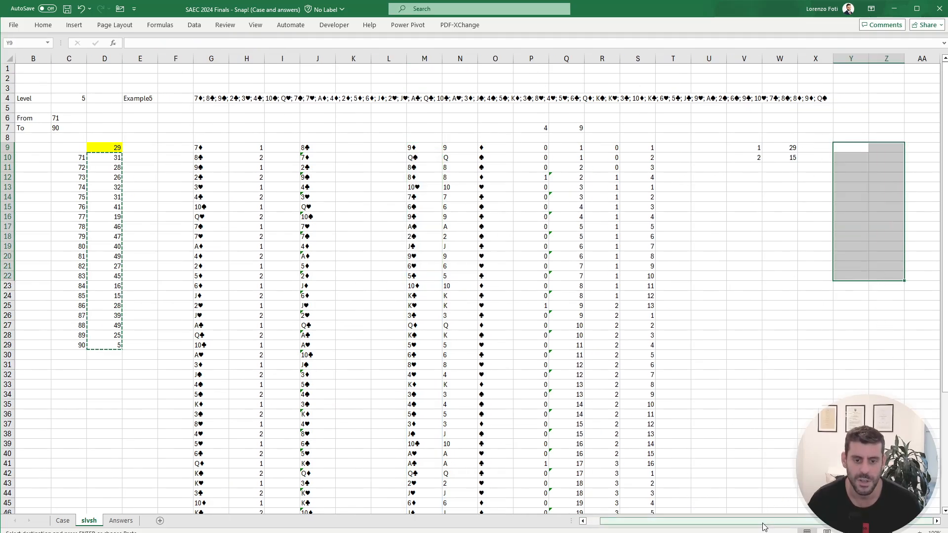
{"action": "scroll", "coordinate": [937, 521], "scroll_direction": "right", "scroll_amount": 4}
{"action": "scroll", "coordinate": [937, 522], "scroll_direction": "right", "scroll_amount": 4}
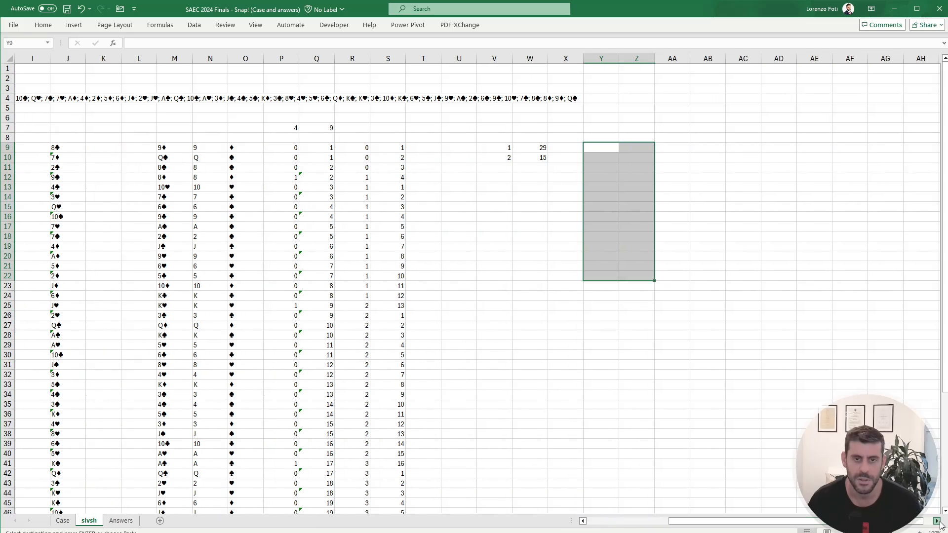
{"action": "left_click_drag", "start_coordinate": [707, 145], "coordinate": [758, 278]}
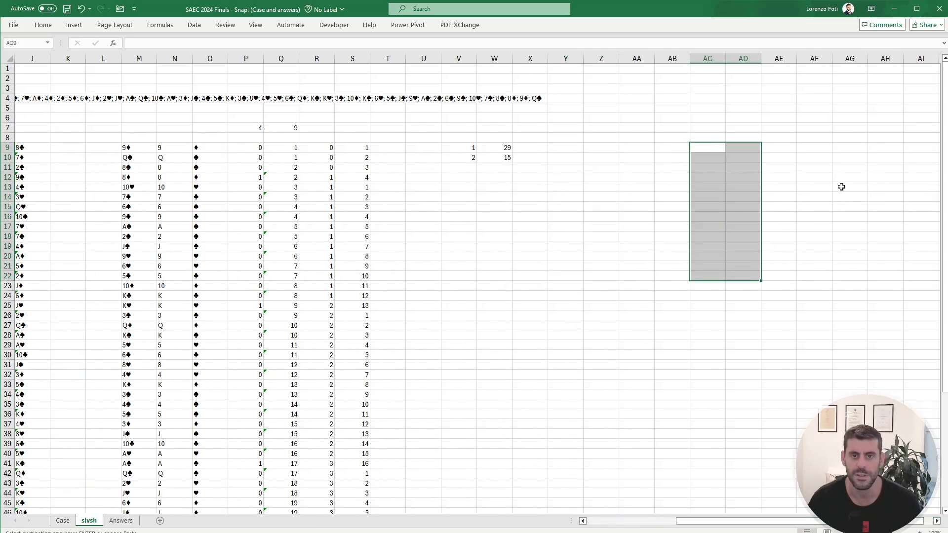
{"action": "left_click_drag", "start_coordinate": [850, 147], "coordinate": [891, 287]}
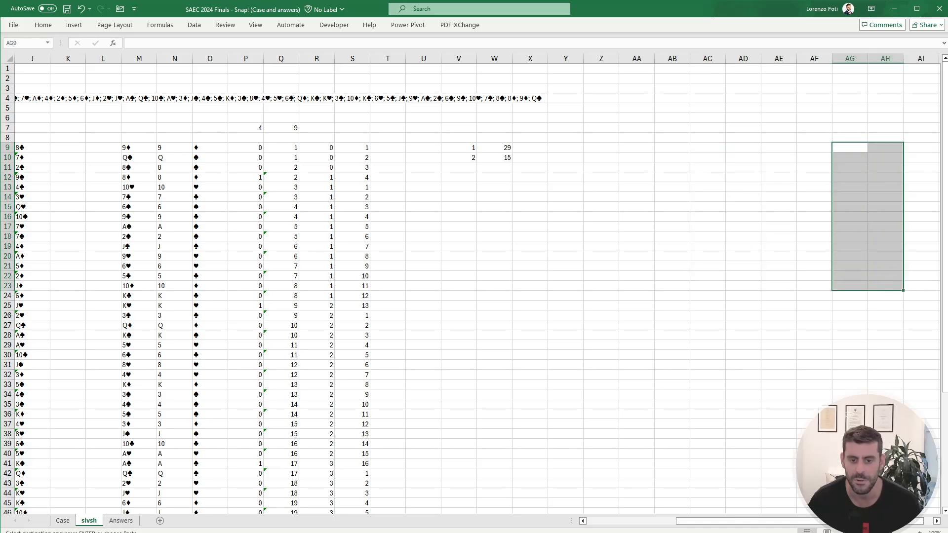
{"action": "scroll", "coordinate": [936, 522], "scroll_direction": "right", "scroll_amount": 8}
{"action": "scroll", "coordinate": [937, 521], "scroll_direction": "right", "scroll_amount": 4}
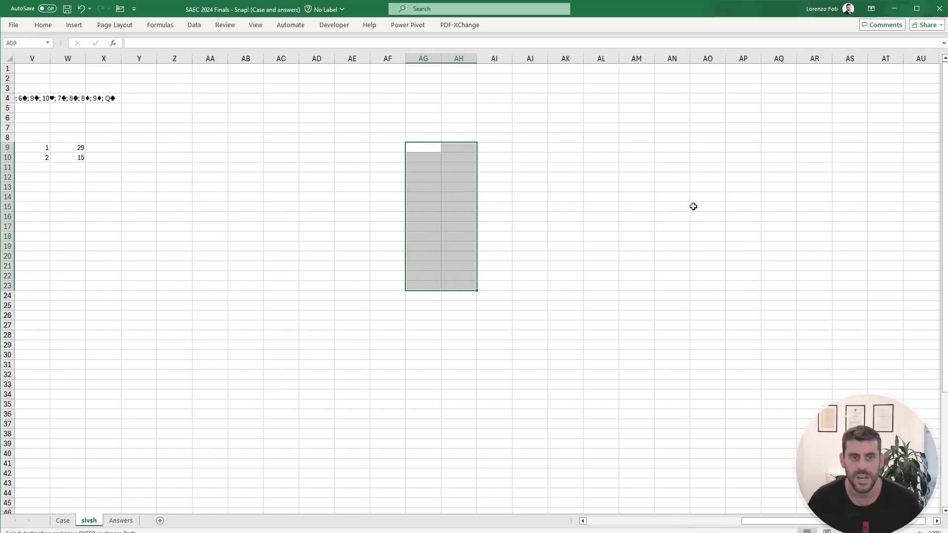
{"action": "left_click_drag", "start_coordinate": [621, 147], "coordinate": [681, 287]}
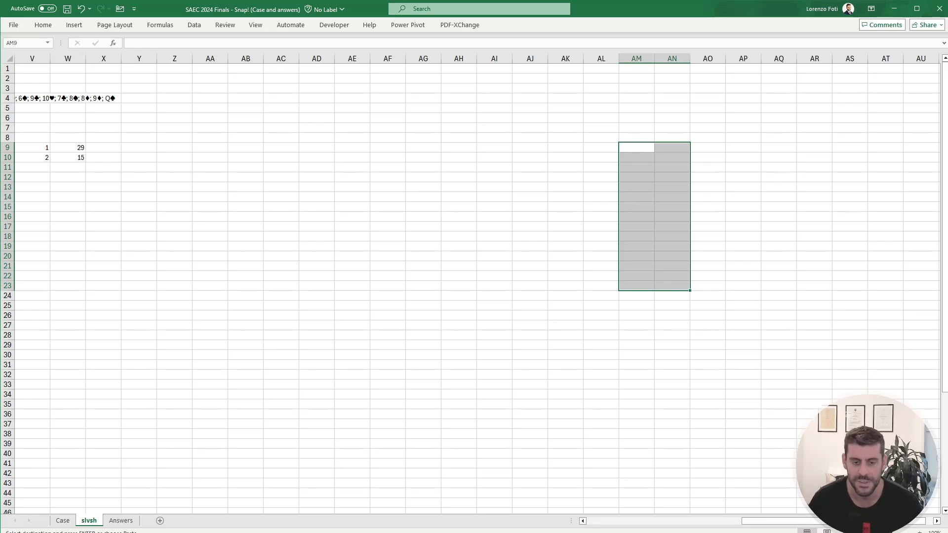
{"action": "left_click_drag", "start_coordinate": [800, 522], "coordinate": [585, 519]}
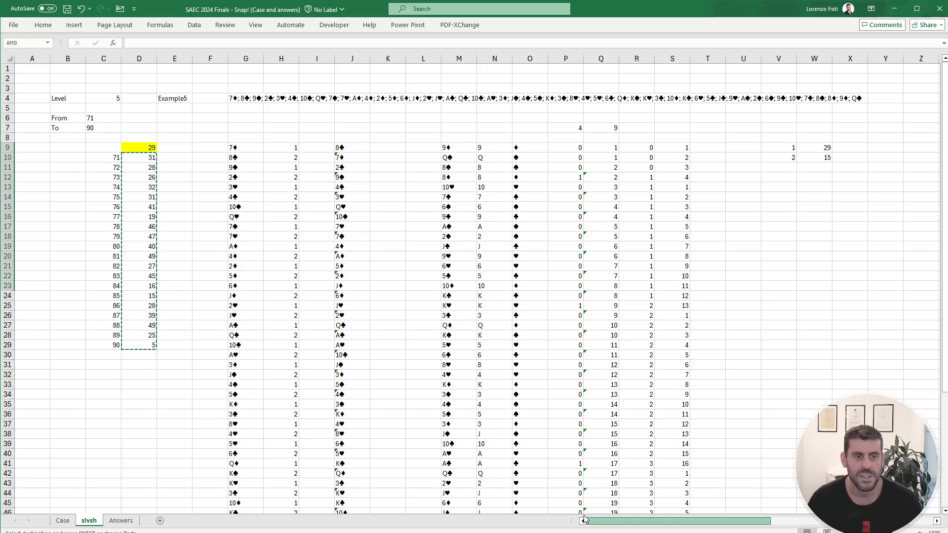
Step: Examine the free area around W13 to AD16 on slvsh, below the two player totals
{"action": "left_click_drag", "start_coordinate": [642, 521], "coordinate": [711, 512]}
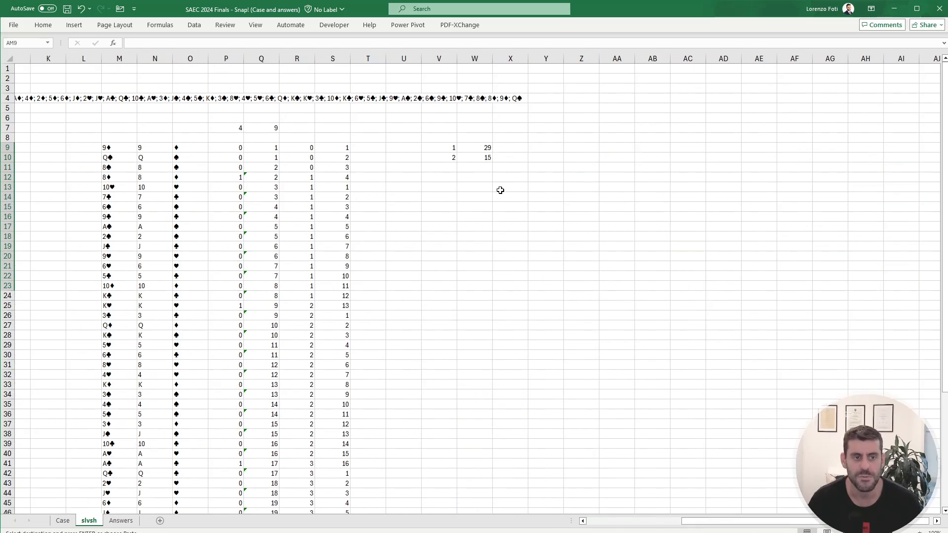
{"action": "left_click_drag", "start_coordinate": [500, 187], "coordinate": [664, 191]}
{"action": "left_click_drag", "start_coordinate": [503, 188], "coordinate": [690, 186]}
{"action": "left_click_drag", "start_coordinate": [483, 186], "coordinate": [483, 326]}
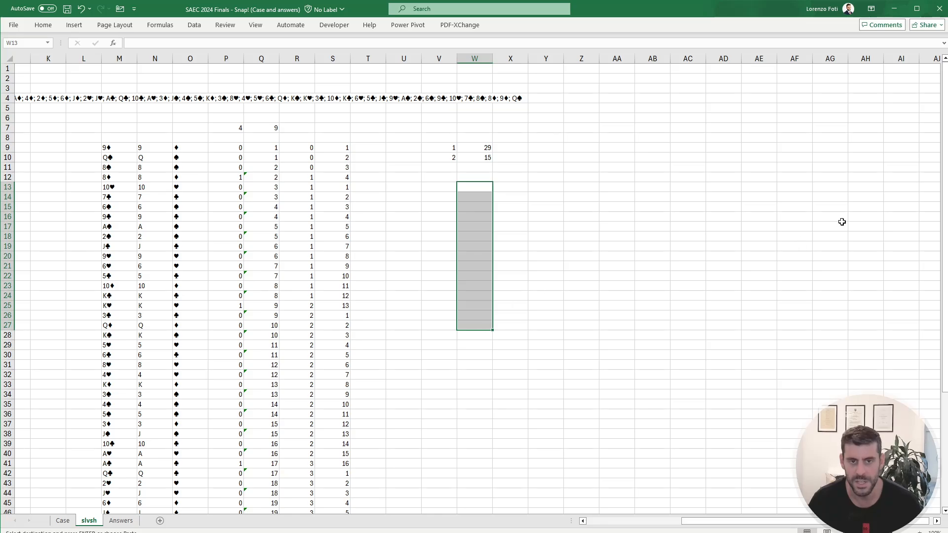
{"action": "left_click_drag", "start_coordinate": [509, 187], "coordinate": [687, 218]}
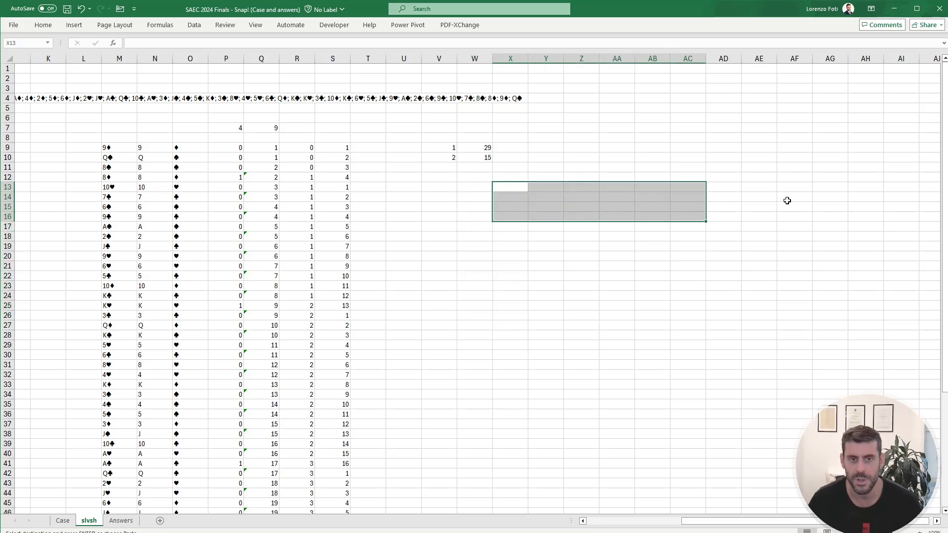
{"action": "left_click_drag", "start_coordinate": [791, 177], "coordinate": [896, 224]}
{"action": "left_click_drag", "start_coordinate": [508, 186], "coordinate": [703, 203]}
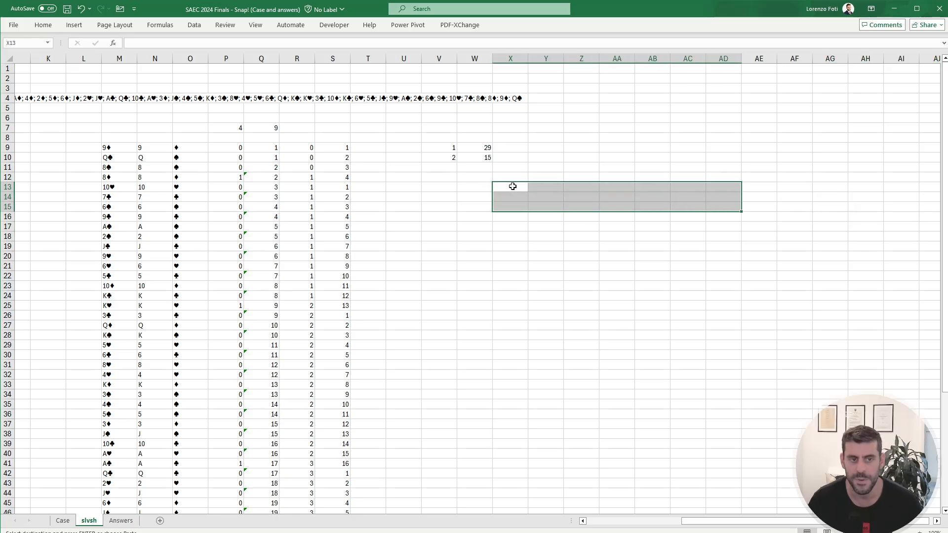
{"action": "left_click_drag", "start_coordinate": [512, 186], "coordinate": [726, 206]}
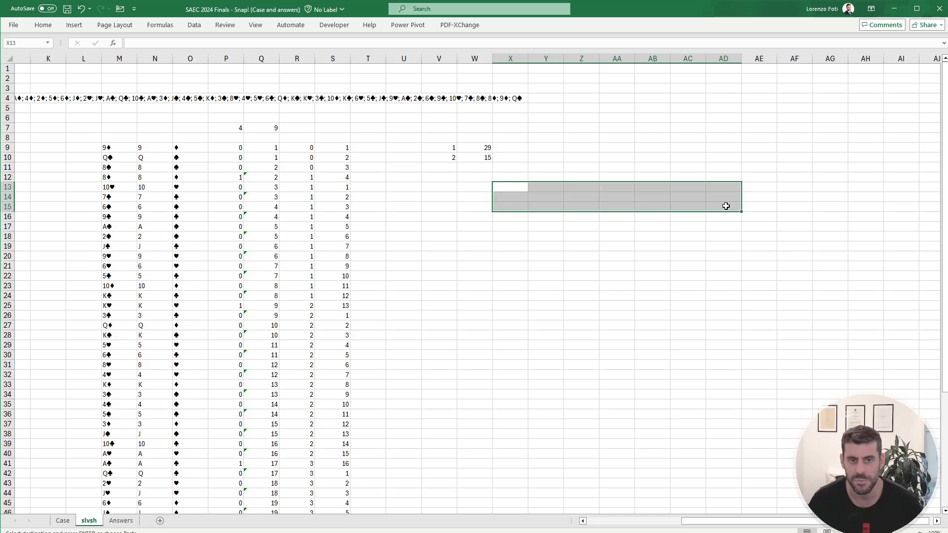
{"action": "left_click", "coordinate": [519, 217]}
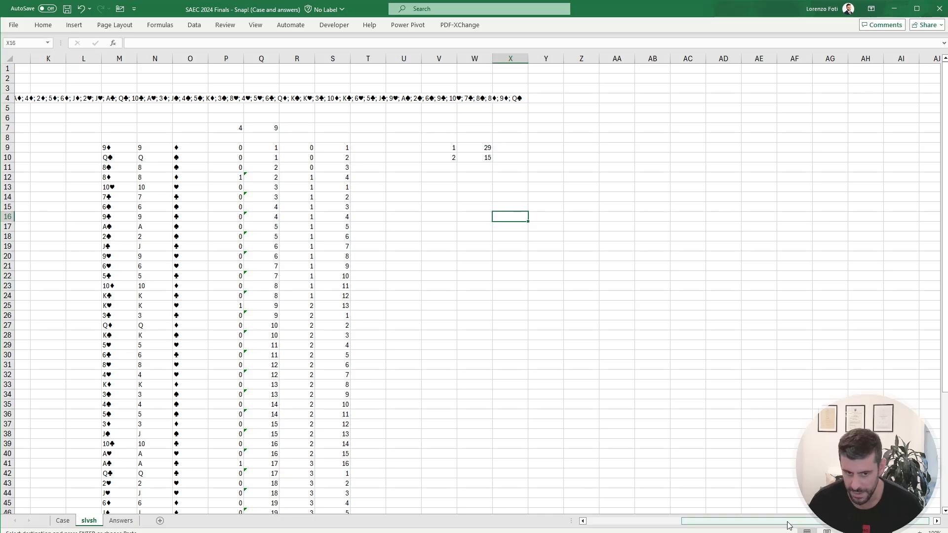
{"action": "left_click_drag", "start_coordinate": [786, 522], "coordinate": [661, 523]}
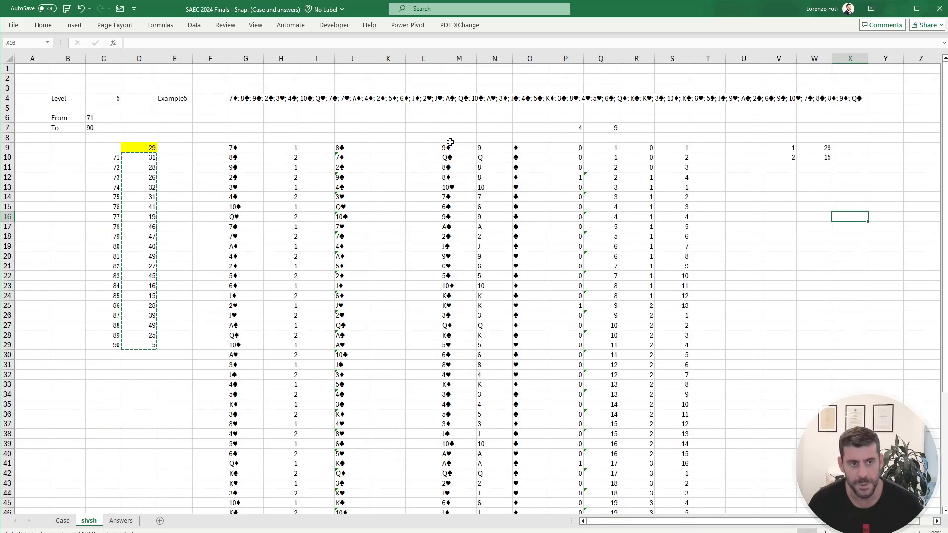
Step: Examine how the cards in M9:M60 split around a Snap and the empty cells M61:M64 below them on slvsh
{"action": "left_click_drag", "start_coordinate": [451, 143], "coordinate": [449, 285]}
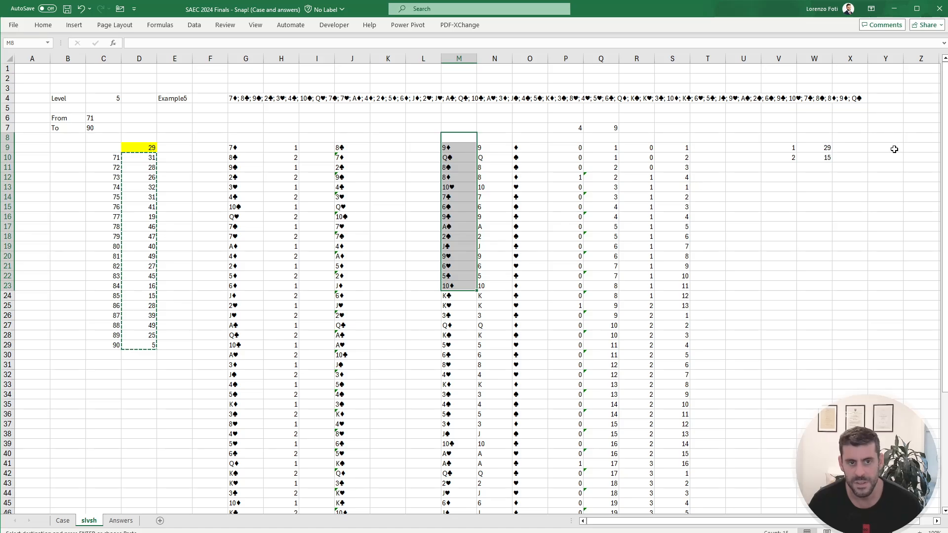
{"action": "left_click_drag", "start_coordinate": [895, 149], "coordinate": [905, 272]}
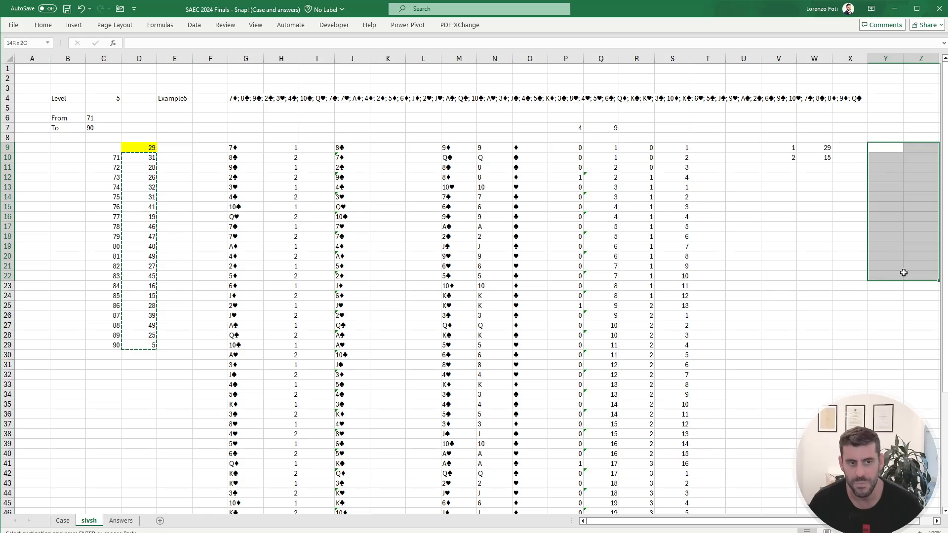
{"action": "left_click_drag", "start_coordinate": [447, 207], "coordinate": [455, 309]}
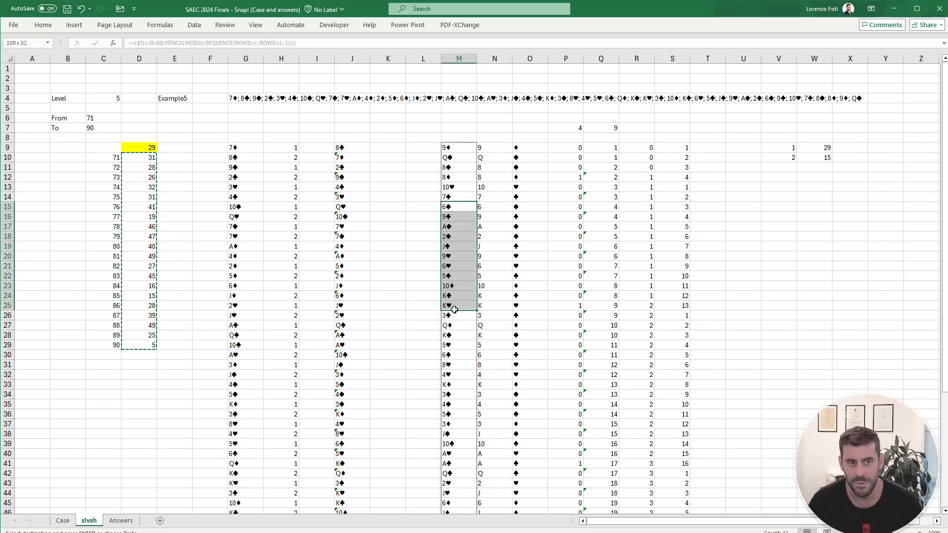
{"action": "left_click_drag", "start_coordinate": [450, 197], "coordinate": [457, 152]}
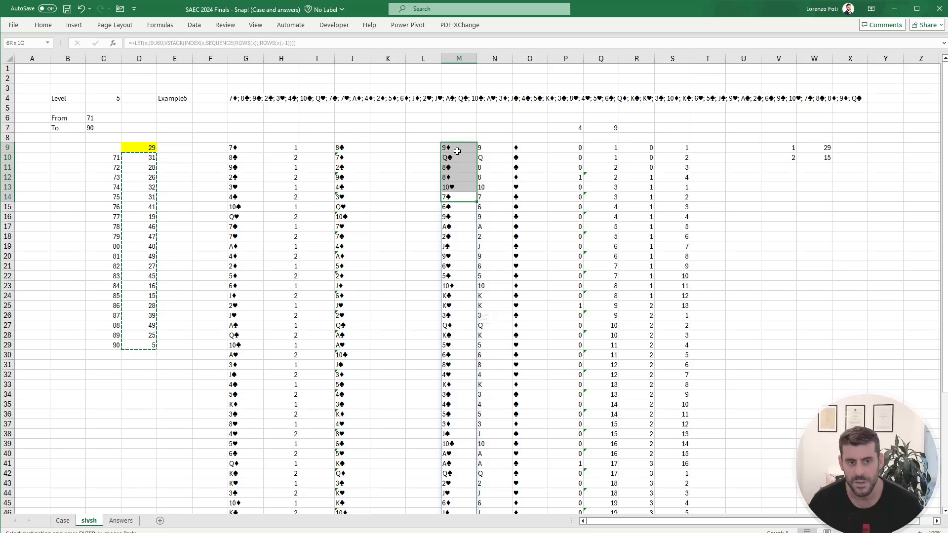
{"action": "left_click_drag", "start_coordinate": [573, 149], "coordinate": [570, 176]}
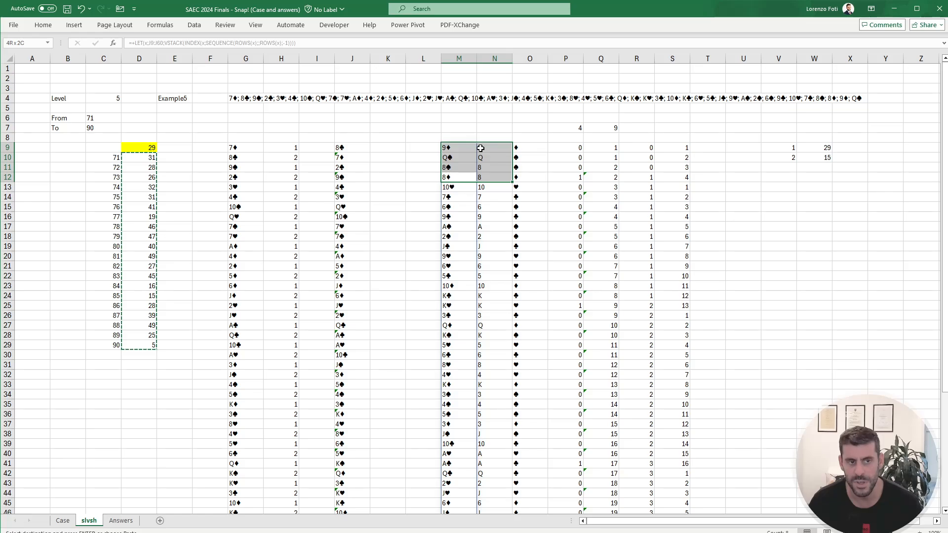
{"action": "key", "text": "ctrl+v"}
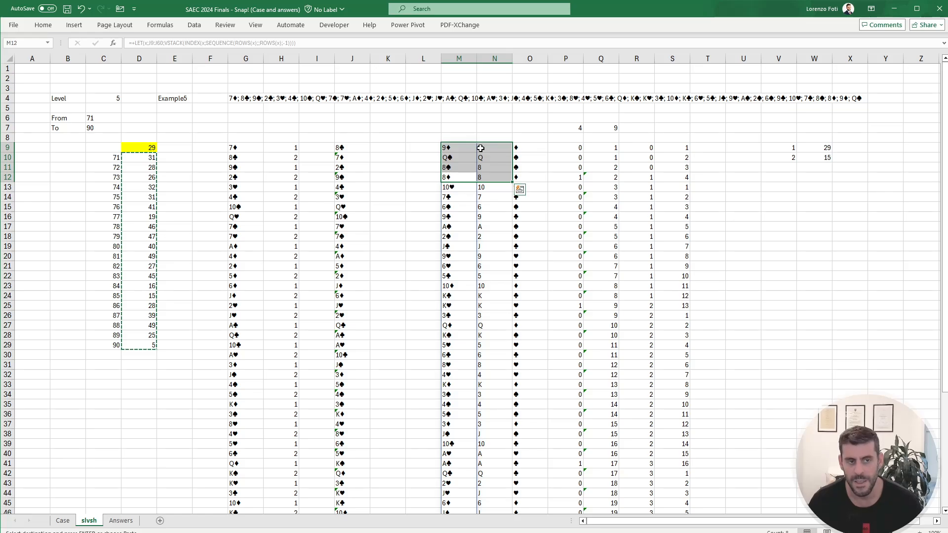
{"action": "left_click_drag", "start_coordinate": [450, 187], "coordinate": [506, 304]}
{"action": "left_click_drag", "start_coordinate": [446, 147], "coordinate": [456, 178]}
{"action": "scroll", "coordinate": [491, 318], "scroll_direction": "down", "scroll_amount": 9}
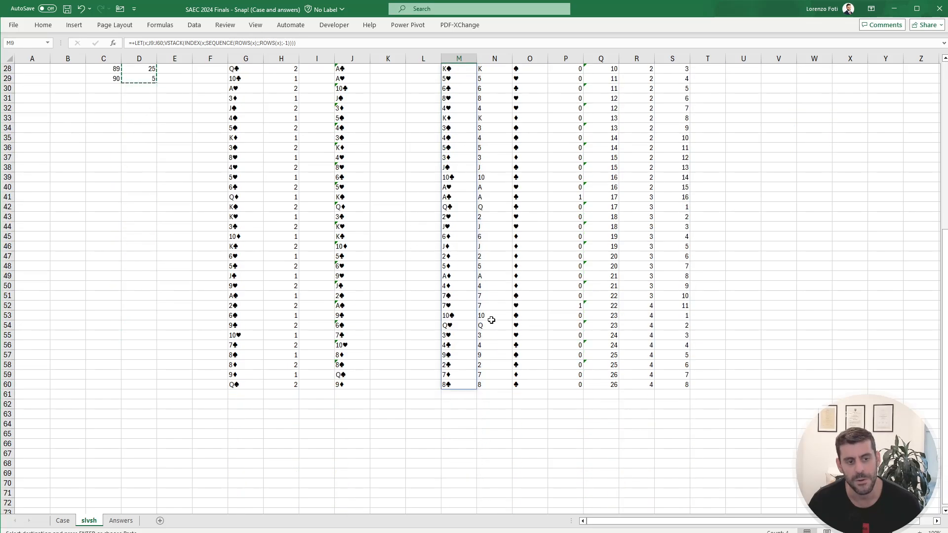
{"action": "left_click_drag", "start_coordinate": [463, 398], "coordinate": [458, 428]}
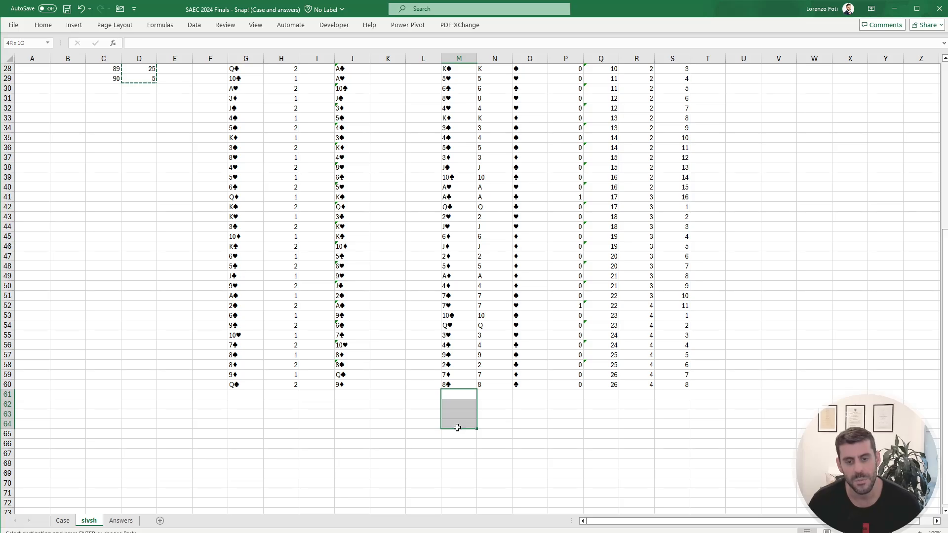
{"action": "left_click_drag", "start_coordinate": [458, 427], "coordinate": [458, 427]}
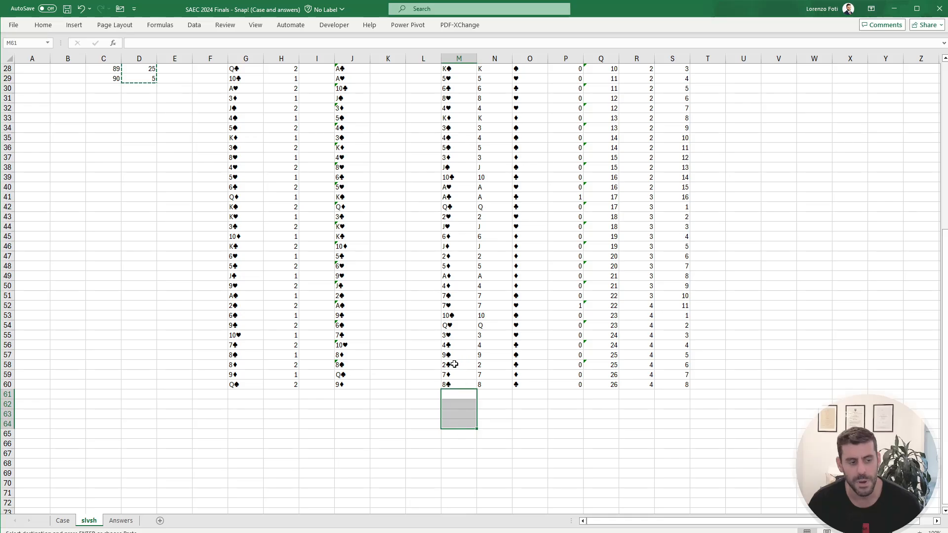
Step: Review the instructions and bonus questions on Case against the Level 5 calculations on slvsh
{"action": "left_click", "coordinate": [63, 521]}
{"action": "scroll", "coordinate": [204, 386], "scroll_direction": "up", "scroll_amount": 20}
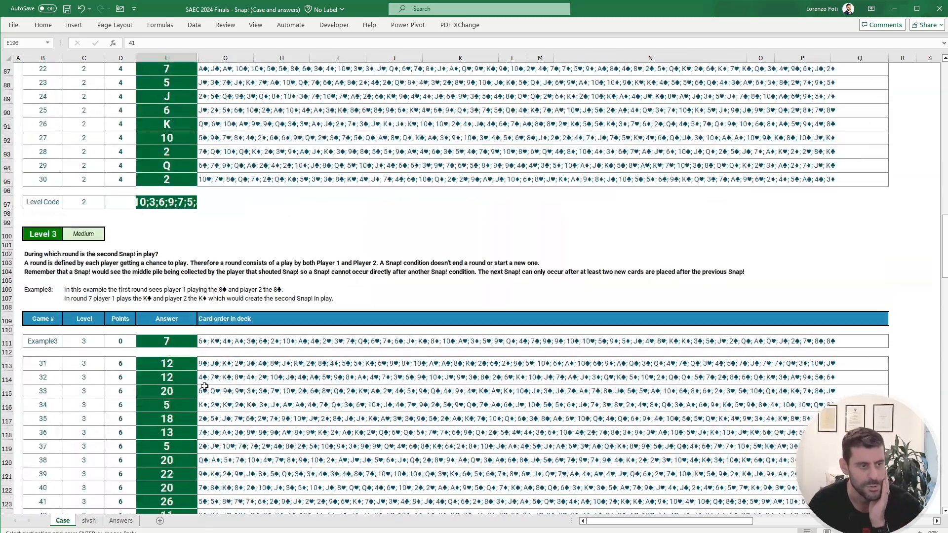
{"action": "scroll", "coordinate": [205, 387], "scroll_direction": "up", "scroll_amount": 20}
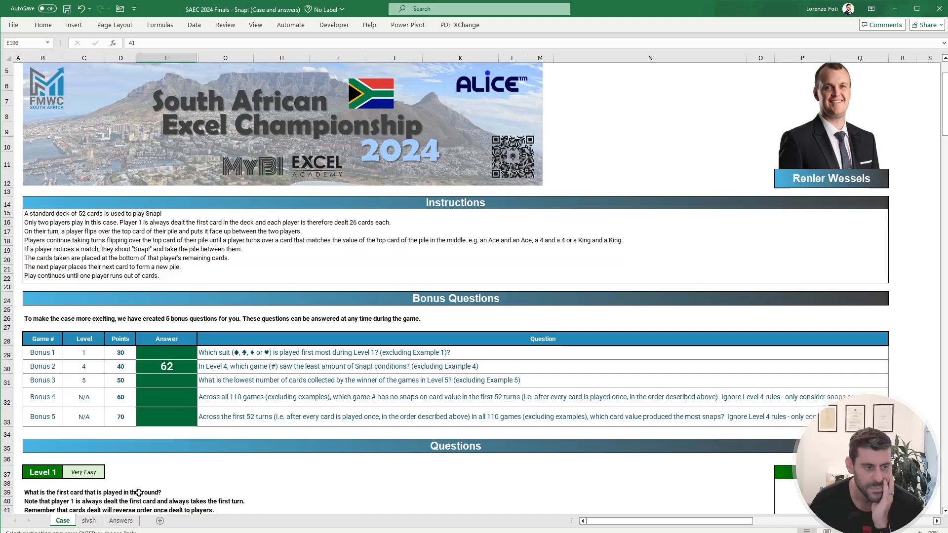
{"action": "left_click", "coordinate": [89, 520]}
{"action": "scroll", "coordinate": [133, 440], "scroll_direction": "up", "scroll_amount": 9}
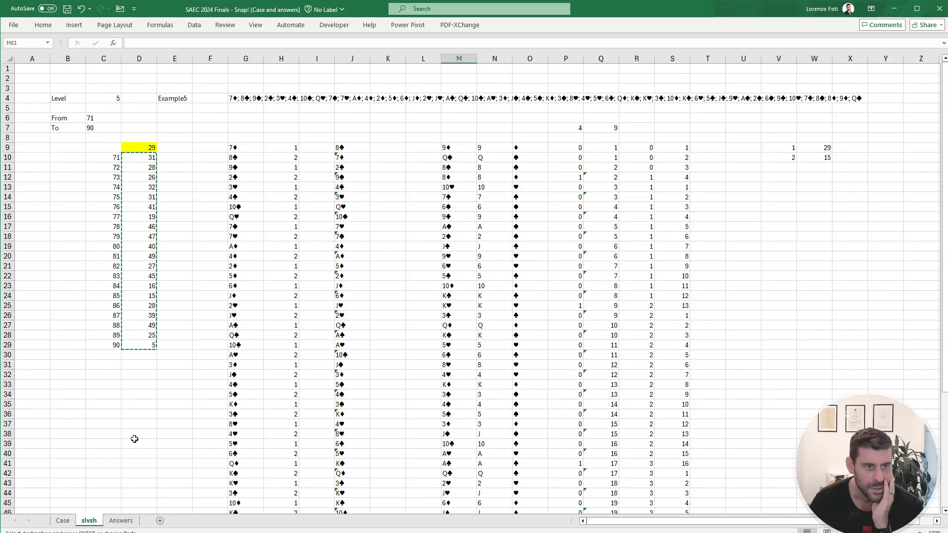
{"action": "left_click", "coordinate": [378, 144]}
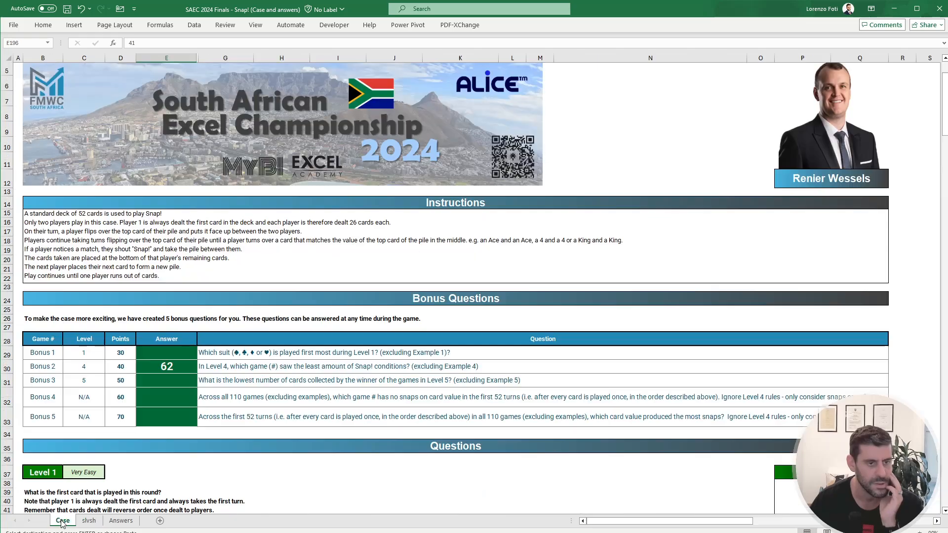
{"action": "left_click", "coordinate": [63, 521]}
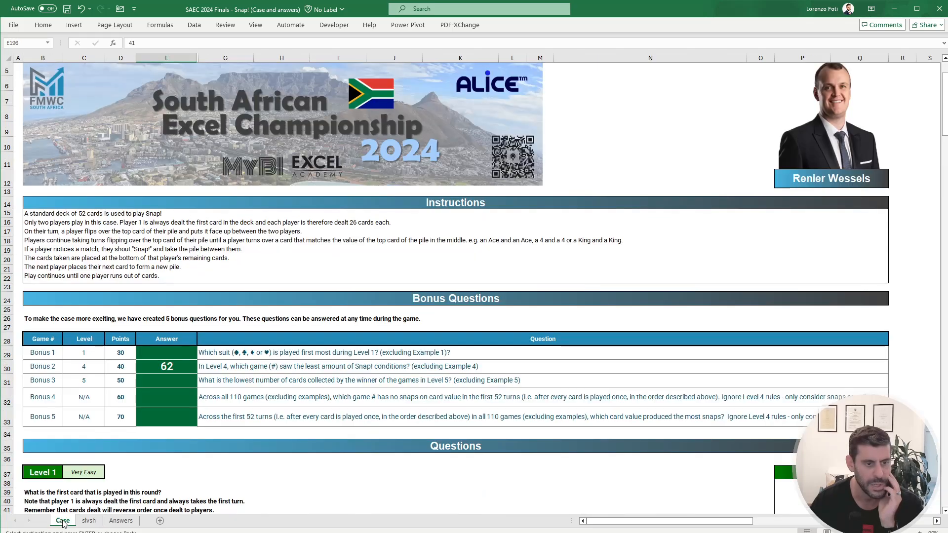
Step: Enter my.getCardSuit of J60 in cell J63 on slvsh to extract the last card's suit
{"action": "left_click", "coordinate": [88, 520]}
{"action": "scroll", "coordinate": [241, 397], "scroll_direction": "down", "scroll_amount": 8}
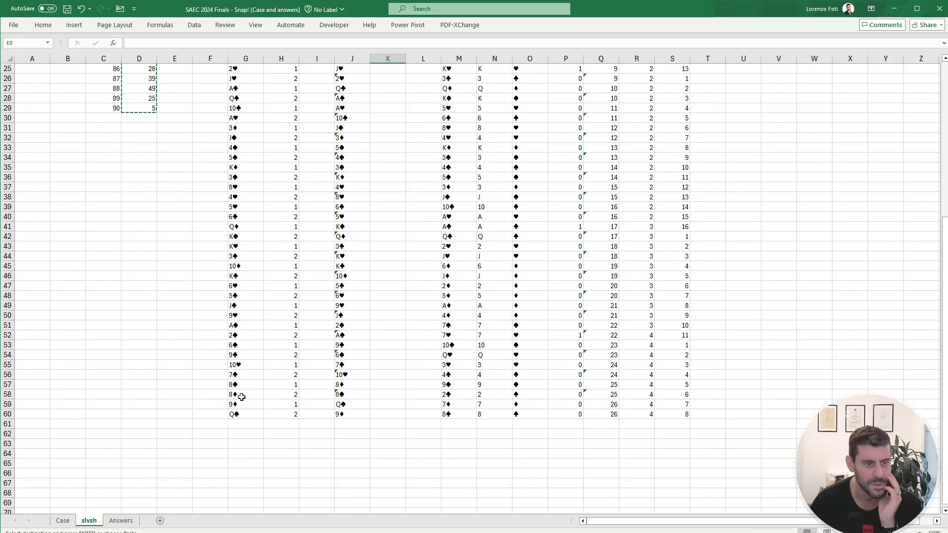
{"action": "left_click", "coordinate": [246, 447]}
{"action": "type", "text": "+"}
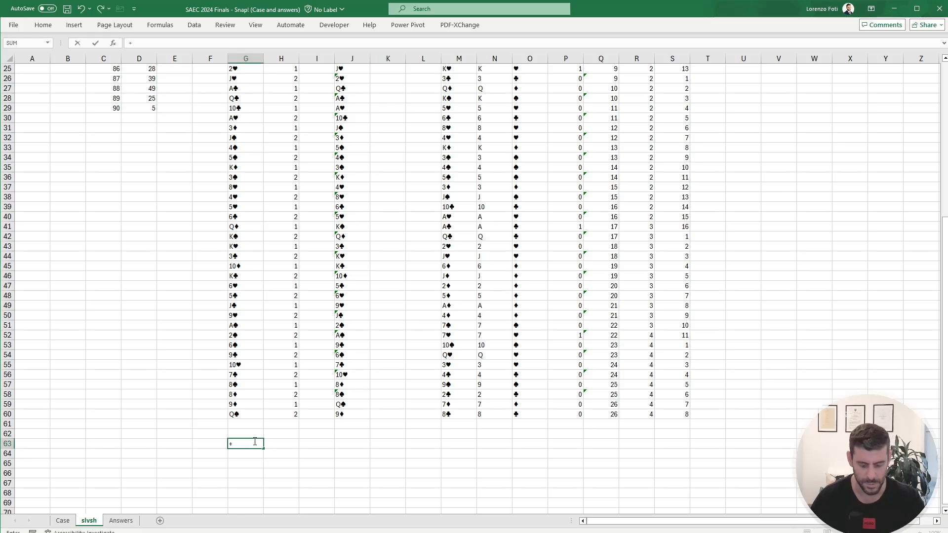
{"action": "key", "text": "Escape"}
{"action": "key", "text": "Right"}
{"action": "key", "text": "Right"}
{"action": "key", "text": "Right"}
{"action": "type", "text": "+su"}
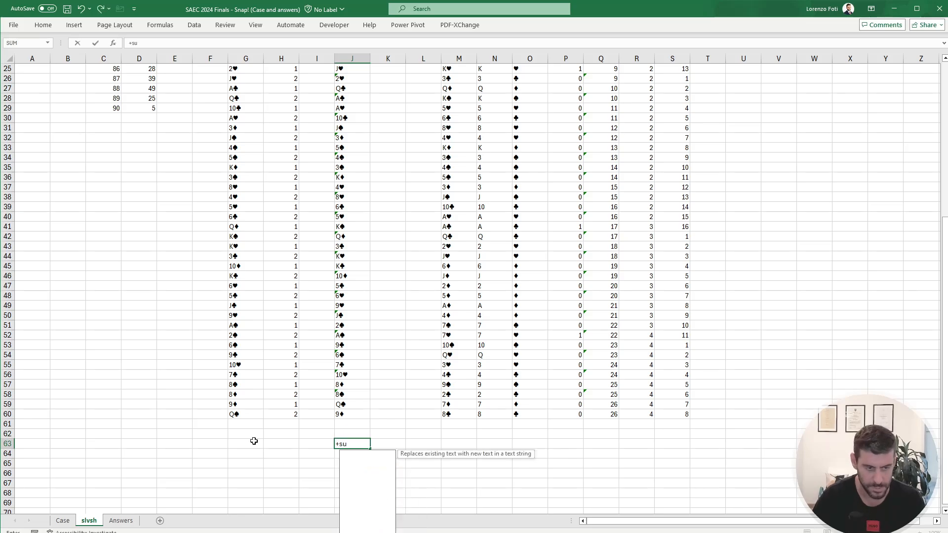
{"action": "key", "text": "Down"}
{"action": "key", "text": "Tab"}
{"action": "key", "text": "Up"}
{"action": "key", "text": "Up"}
{"action": "key", "text": "Up"}
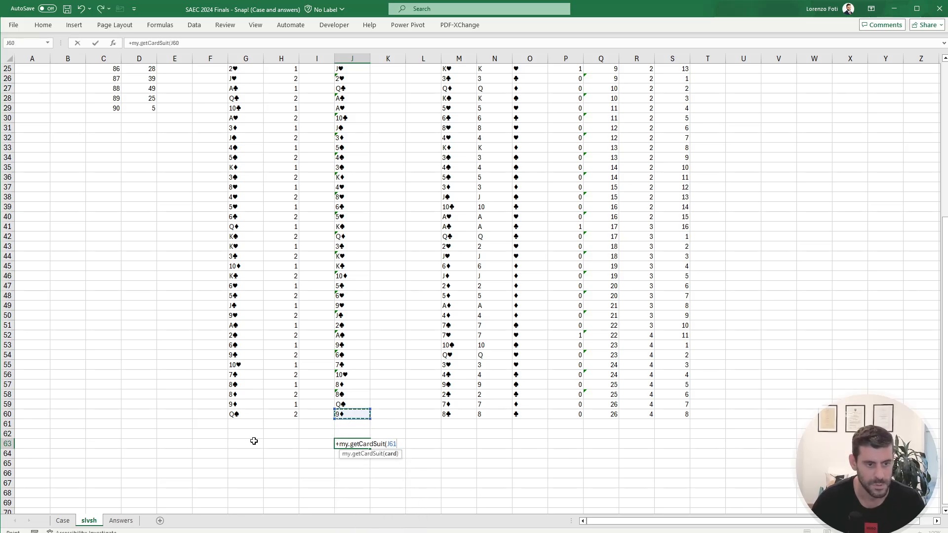
{"action": "key", "text": "Return"}
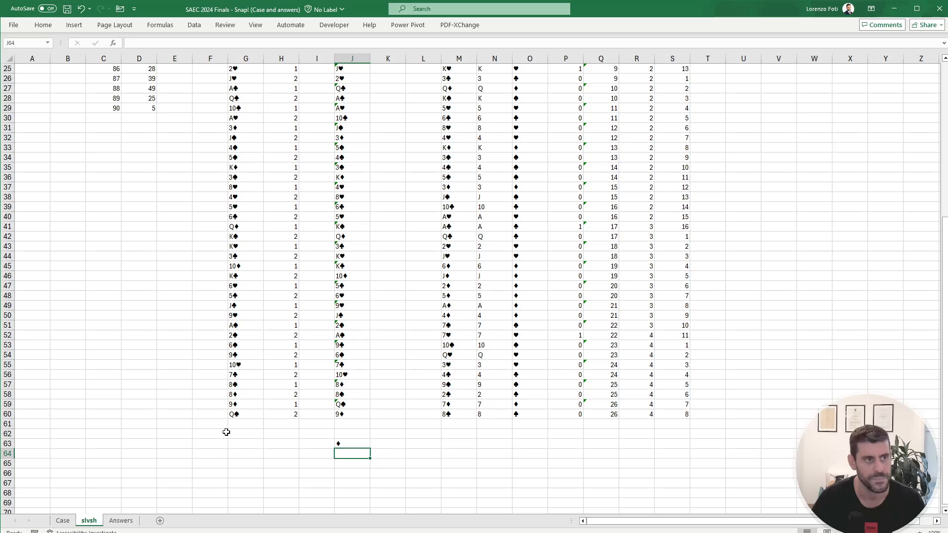
Step: Try to set the level in C4 to 1 on slvsh
{"action": "scroll", "coordinate": [226, 432], "scroll_direction": "up", "scroll_amount": 8}
{"action": "left_click", "coordinate": [113, 98]}
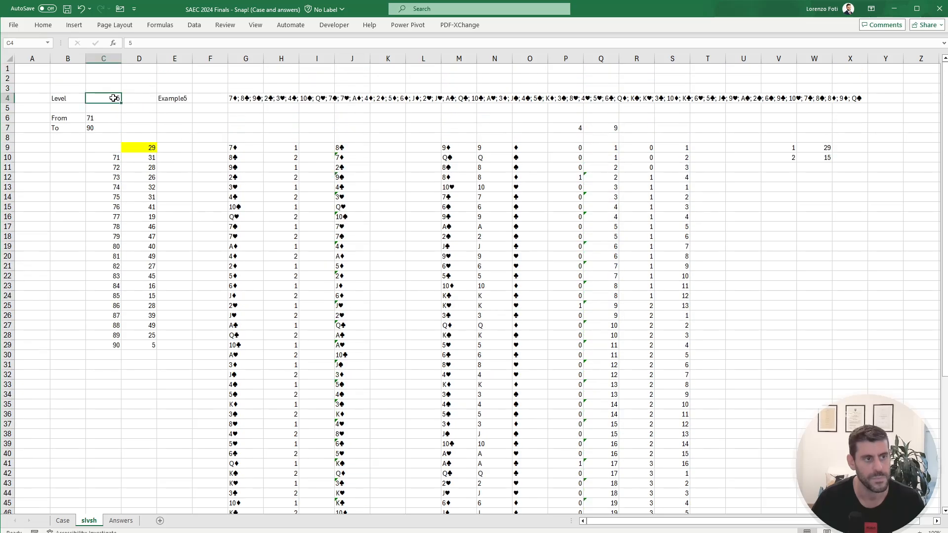
{"action": "left_click", "coordinate": [89, 304]}
{"action": "scroll", "coordinate": [148, 321], "scroll_direction": "down", "scroll_amount": 8}
{"action": "key", "text": "ctrl+Up"}
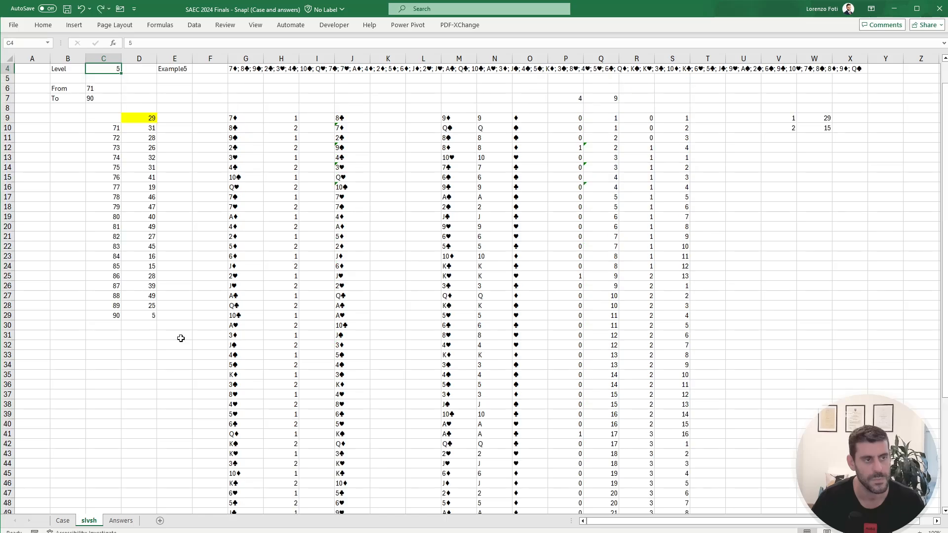
{"action": "scroll", "coordinate": [219, 381], "scroll_direction": "down", "scroll_amount": 10}
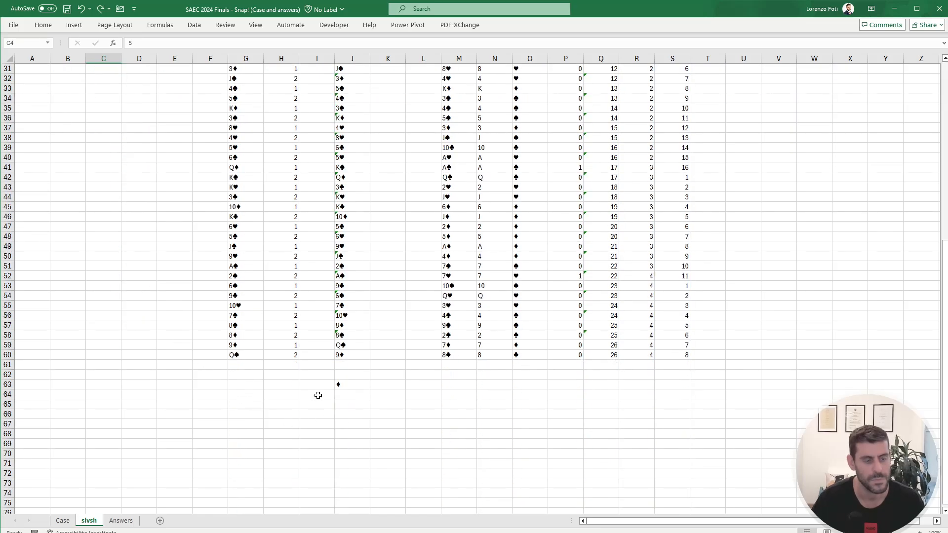
{"action": "left_click", "coordinate": [319, 415]}
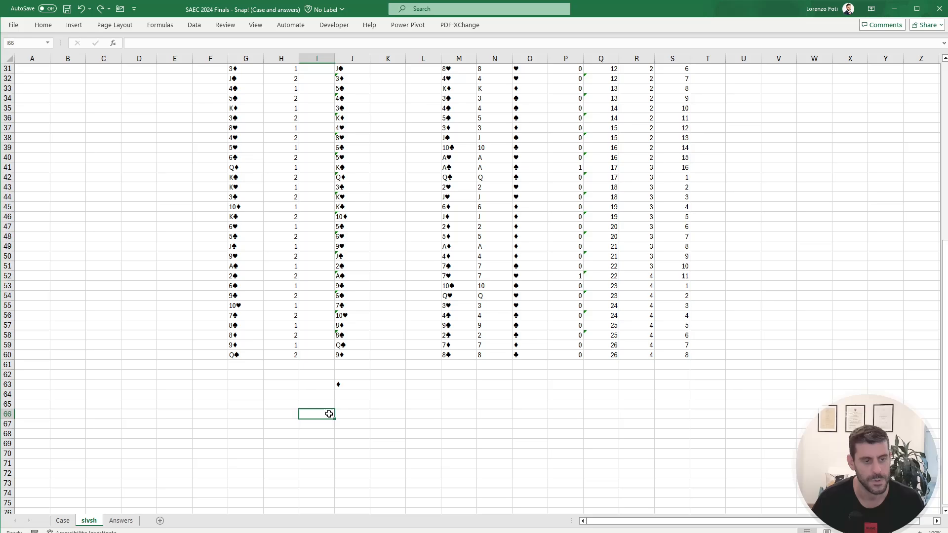
{"action": "type", "text": "+siw"}
{"action": "key", "text": "BackSpace"}
{"action": "key", "text": "BackSpace"}
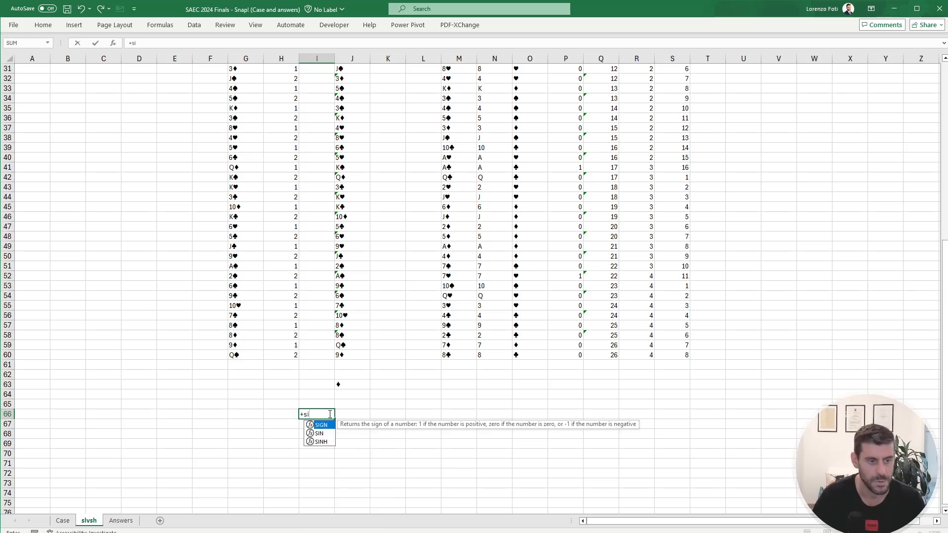
{"action": "type", "text": "it"}
{"action": "key", "text": "BackSpace"}
{"action": "key", "text": "BackSpace"}
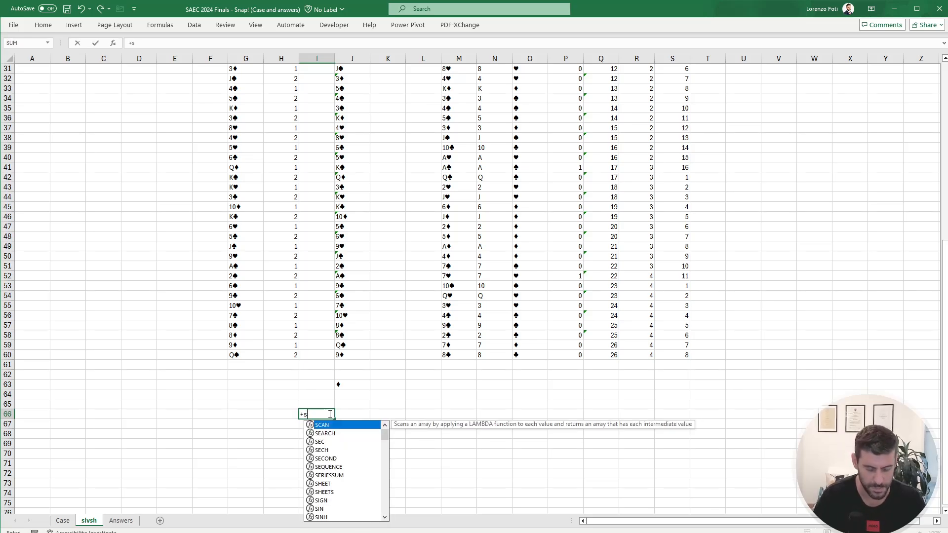
{"action": "type", "text": "ui"}
{"action": "key", "text": "BackSpace"}
{"action": "key", "text": "BackSpace"}
{"action": "key", "text": "BackSpace"}
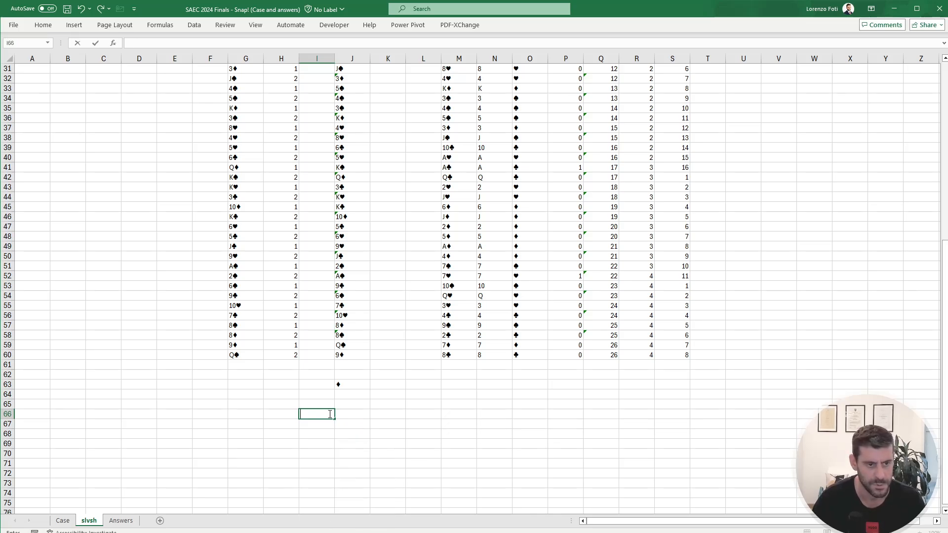
Step: Enter a formula in J66 listing the unique suits of the cards: UNIQUE(my.getCardSuit(J9:J60))
{"action": "key", "text": "Right"}
{"action": "type", "text": "+"}
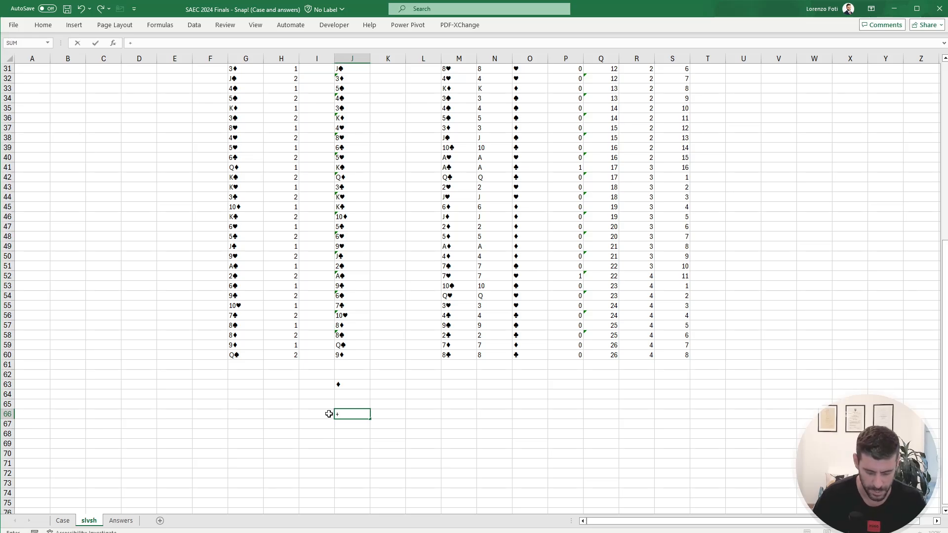
{"action": "type", "text": "uniq"}
{"action": "key", "text": "Tab"}
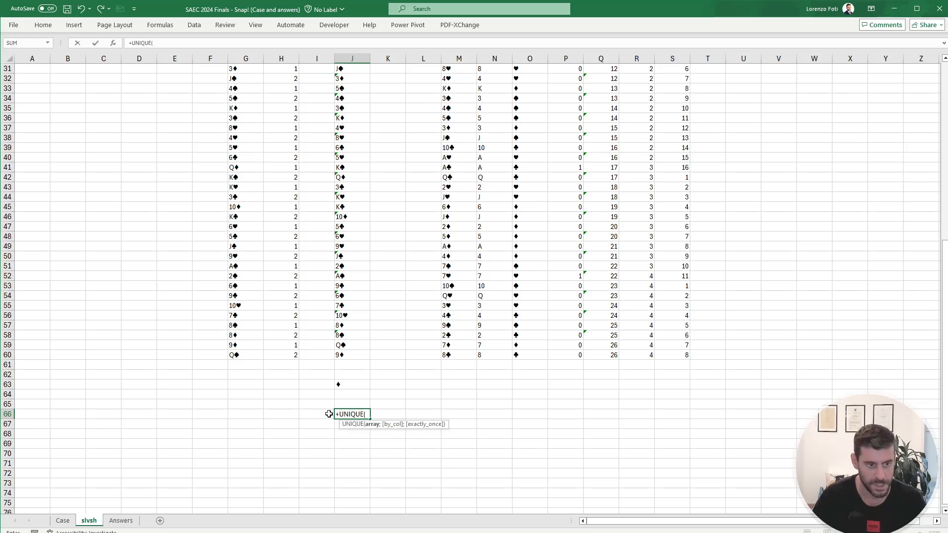
{"action": "type", "text": "suit"}
{"action": "key", "text": "Tab"}
{"action": "key", "text": "ctrl+Up"}
{"action": "key", "text": "ctrl+Up"}
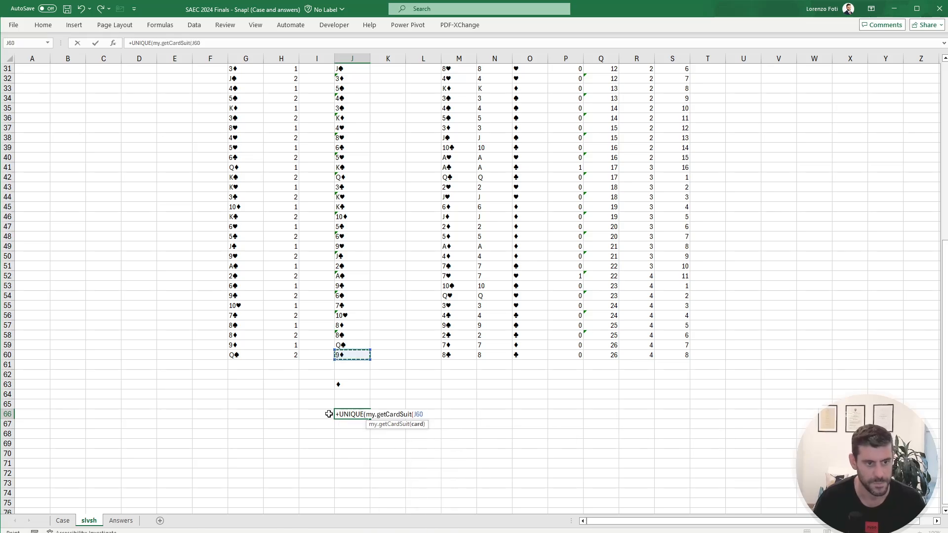
{"action": "key", "text": "ctrl+shift+Up"}
{"action": "key", "text": "Return"}
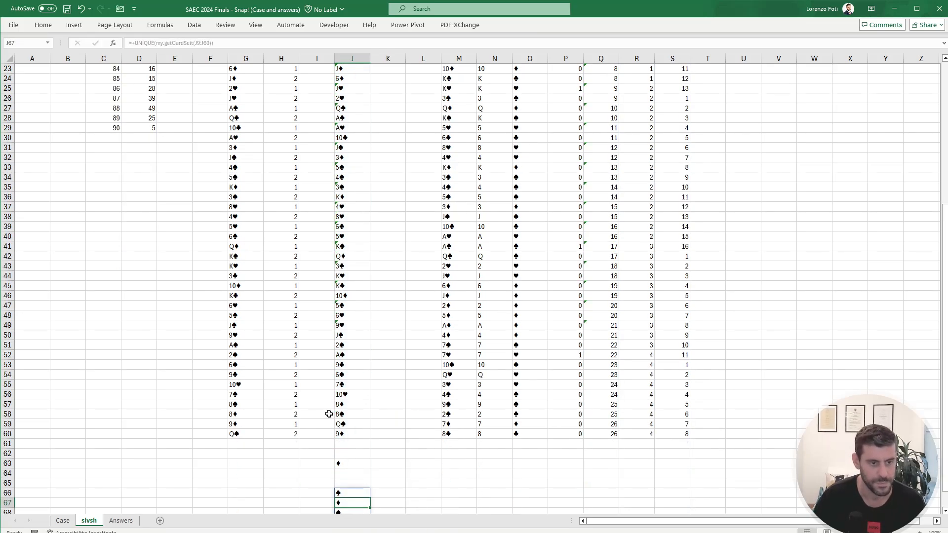
Step: Lay the suit list J66# out horizontally from cell L66 with a TRANSPOSE formula
{"action": "key", "text": "Up"}
{"action": "key", "text": "ctrl+shift+Down"}
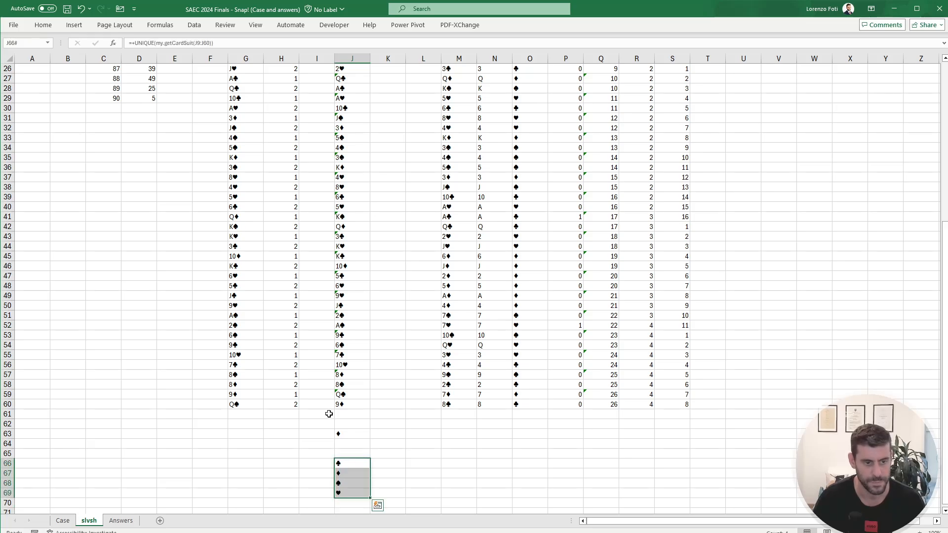
{"action": "key", "text": "ctrl+c"}
{"action": "key", "text": "Right"}
{"action": "key", "text": "Right"}
{"action": "type", "text": "+tr"}
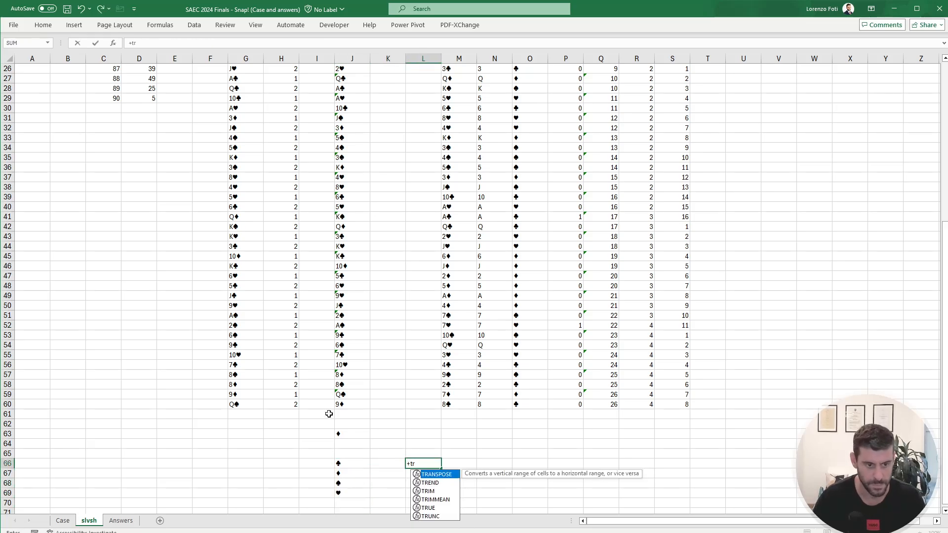
{"action": "key", "text": "Tab"}
{"action": "key", "text": "Left"}
{"action": "key", "text": "Left"}
{"action": "key", "text": "ctrl+shift+Down"}
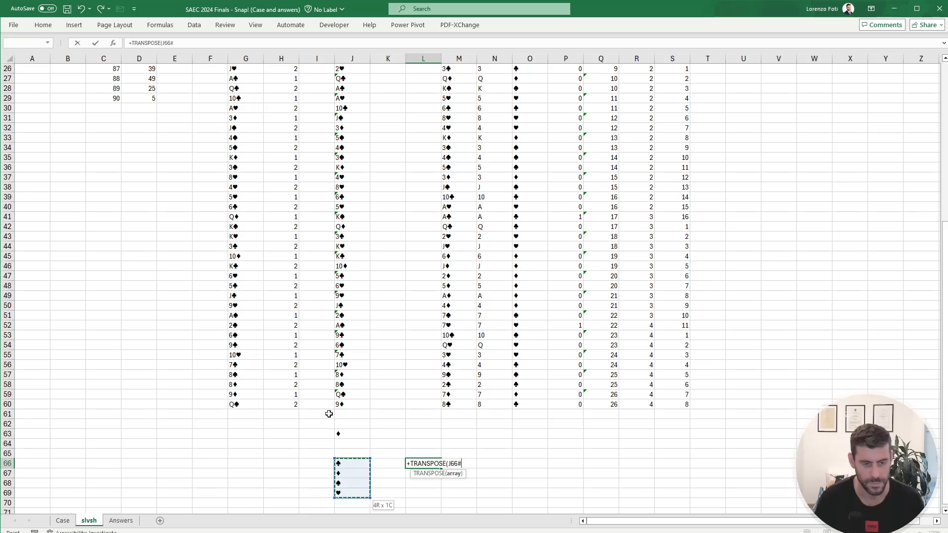
{"action": "key", "text": "Return"}
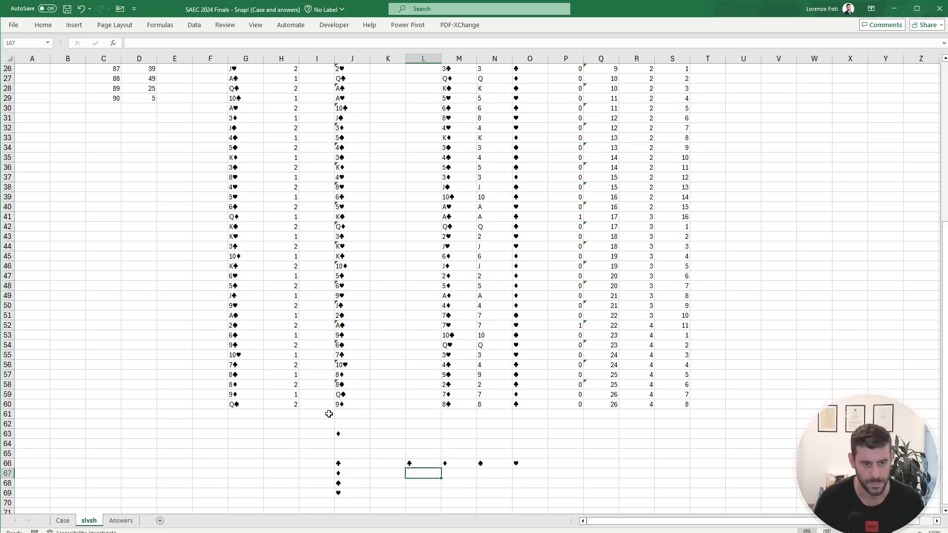
Step: Convert the transposed suits in L66:O66 to static values and remove the vertical suit list starting in J66
{"action": "key", "text": "Left"}
{"action": "key", "text": "Up"}
{"action": "key", "text": "Right"}
{"action": "key", "text": "ctrl+shift+Right"}
{"action": "key", "text": "ctrl+c"}
{"action": "key", "text": "ctrl+shift+Left"}
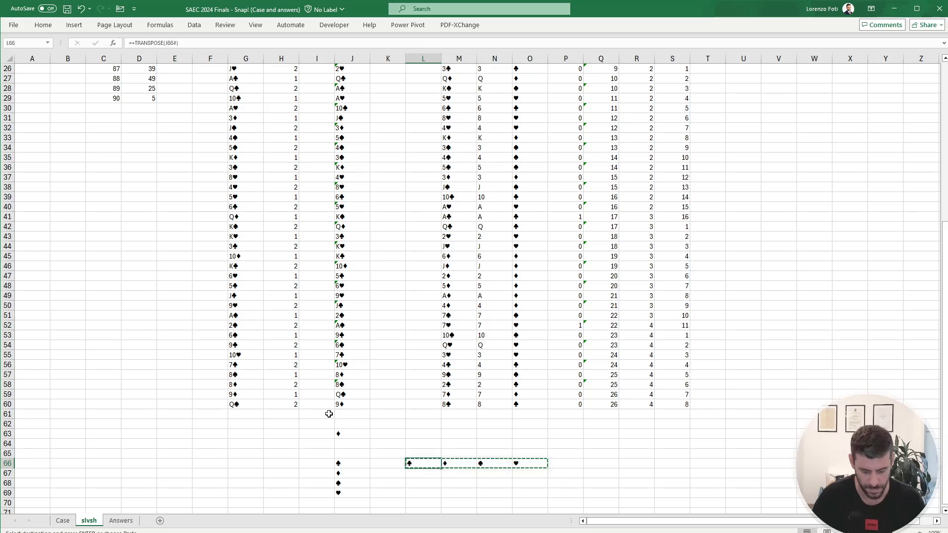
{"action": "key", "text": "alt+h"}
{"action": "key", "text": "v"}
{"action": "key", "text": "v"}
{"action": "key", "text": "Escape"}
{"action": "key", "text": "Left"}
{"action": "key", "text": "Left"}
{"action": "key", "text": "Left"}
{"action": "key", "text": "Right"}
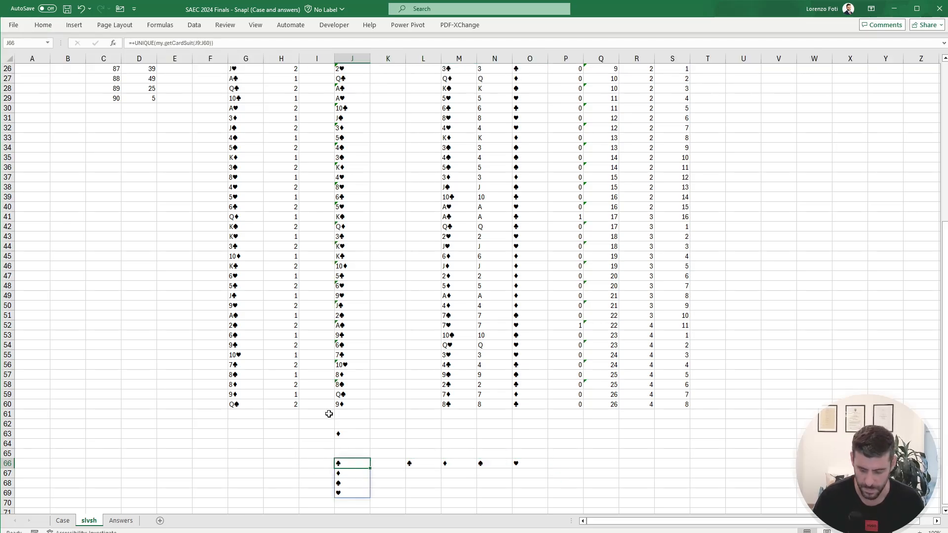
Step: Number the ten Level 1 games downward from K67 with SEQUENCE(10)
{"action": "key", "text": "Right"}
{"action": "key", "text": "Down"}
{"action": "type", "text": "+seq"}
{"action": "key", "text": "Tab"}
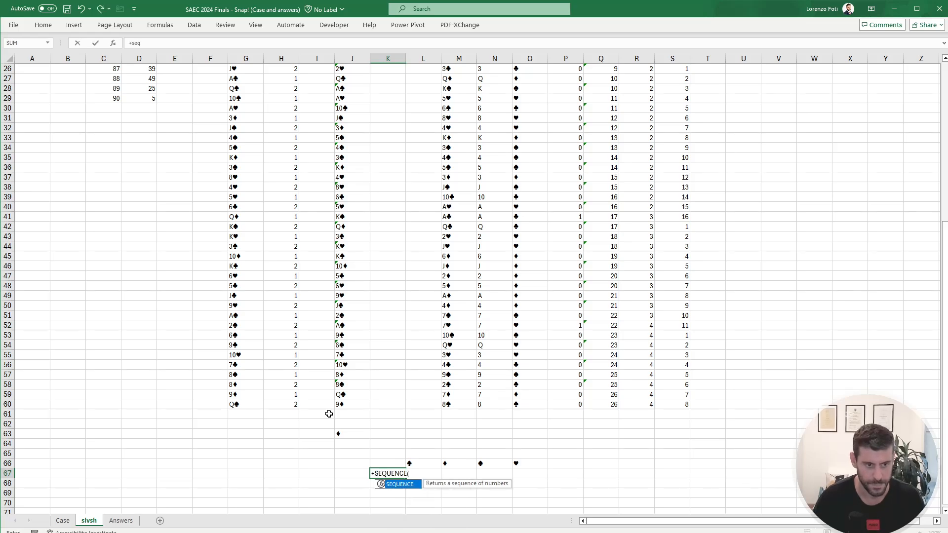
{"action": "key", "text": "Escape"}
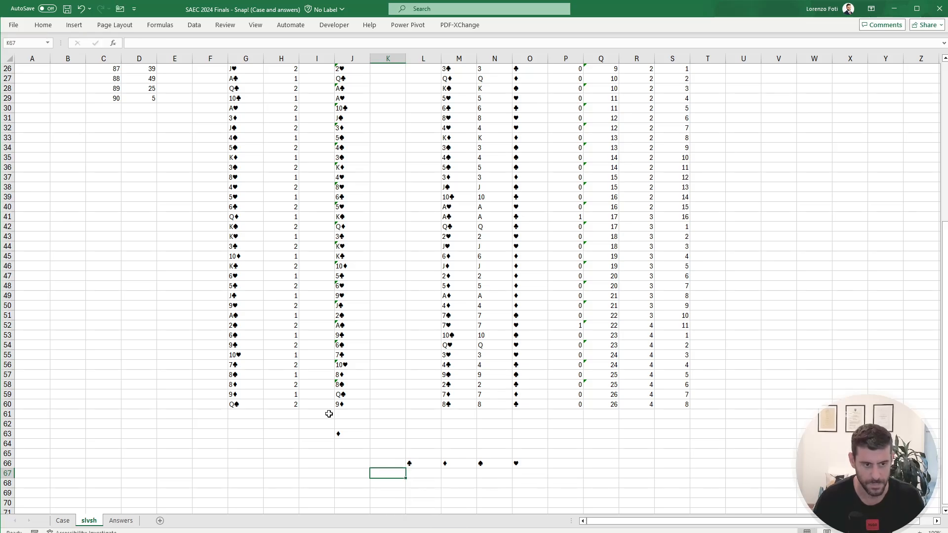
{"action": "type", "text": "+seq"}
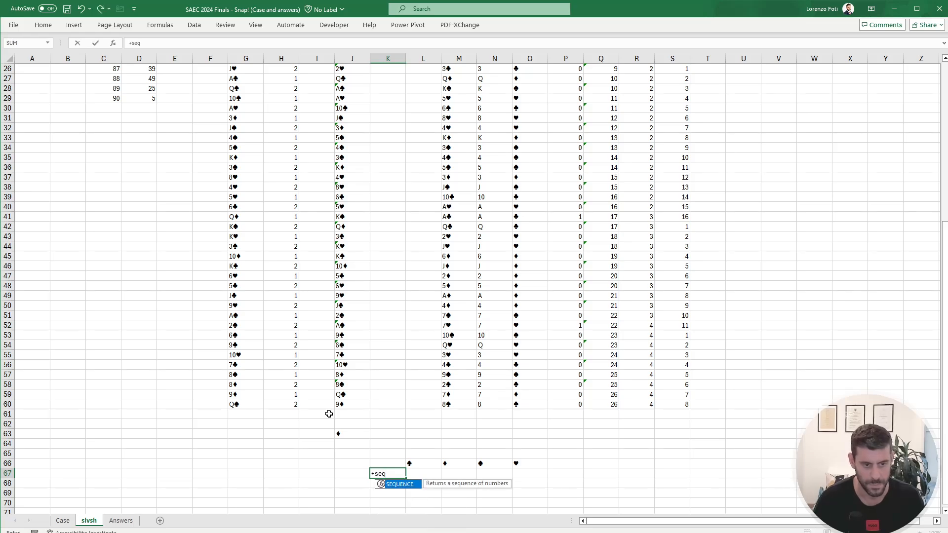
{"action": "key", "text": "Tab"}
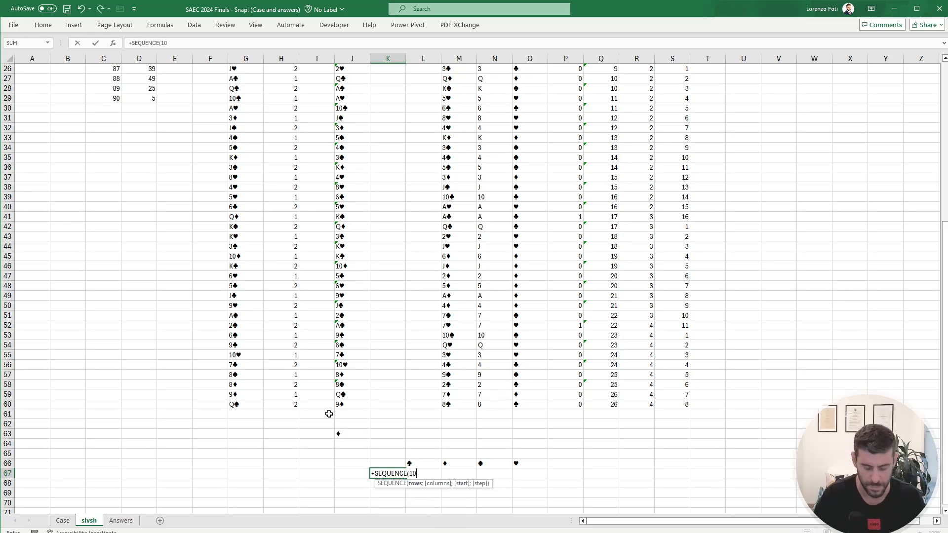
{"action": "type", "text": "10"}
{"action": "key", "text": "Return"}
{"action": "key", "text": "Up"}
{"action": "key", "text": "Up"}
{"action": "key", "text": "Up"}
{"action": "key", "text": "Up"}
{"action": "key", "text": "Up"}
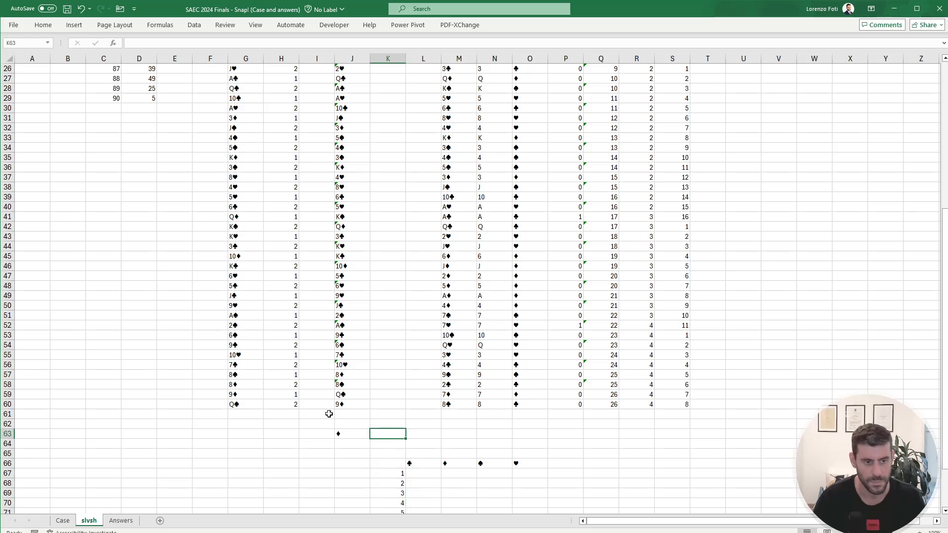
{"action": "type", "text": "+"}
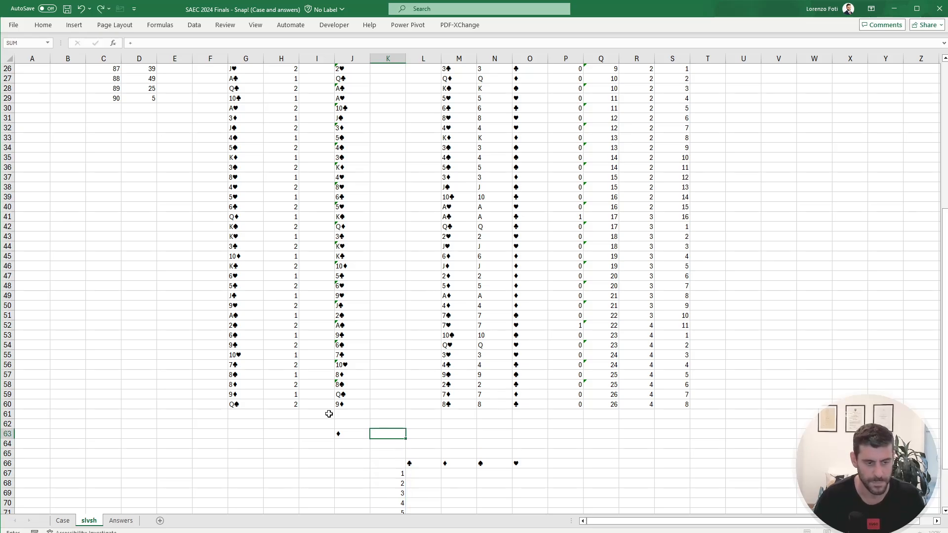
{"action": "key", "text": "Escape"}
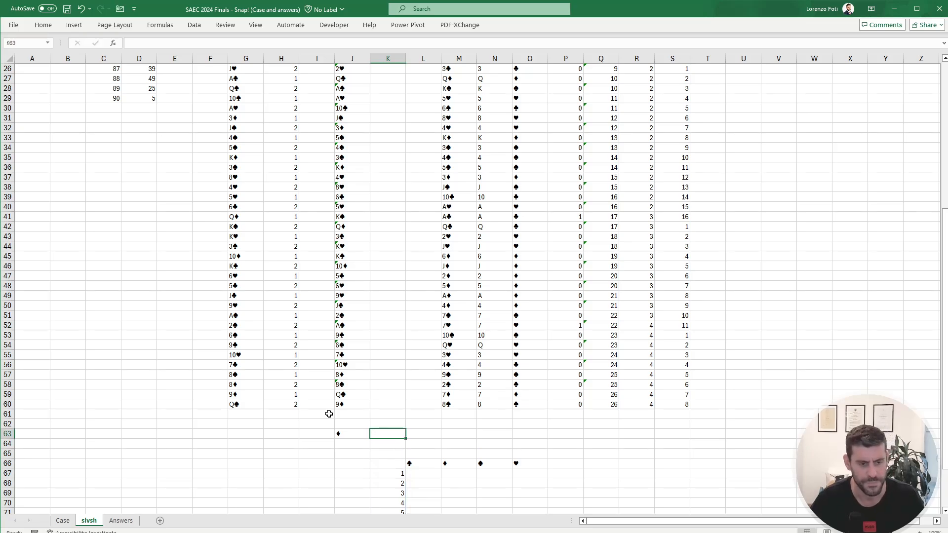
Step: On the Case sheet, start a LET formula in S49 that defines x as TEXTSPLIT(G49;"; ")
{"action": "left_click", "coordinate": [62, 521]}
{"action": "scroll", "coordinate": [570, 402], "scroll_direction": "down", "scroll_amount": 7}
{"action": "scroll", "coordinate": [570, 403], "scroll_direction": "down", "scroll_amount": 7}
{"action": "scroll", "coordinate": [796, 292], "scroll_direction": "up", "scroll_amount": 3}
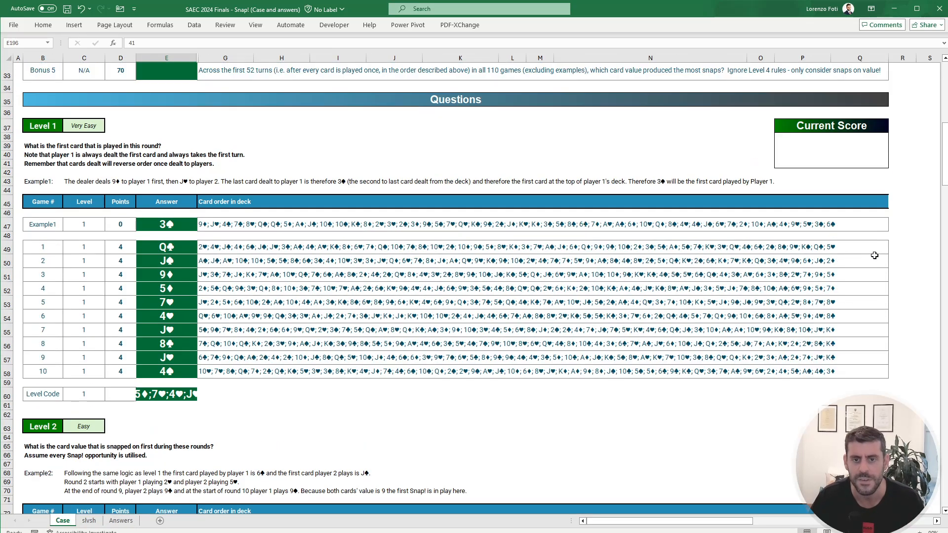
{"action": "left_click", "coordinate": [910, 248]}
{"action": "key", "text": "Right"}
{"action": "key", "text": "Right"}
{"action": "key", "text": "Left"}
{"action": "key", "text": "Left"}
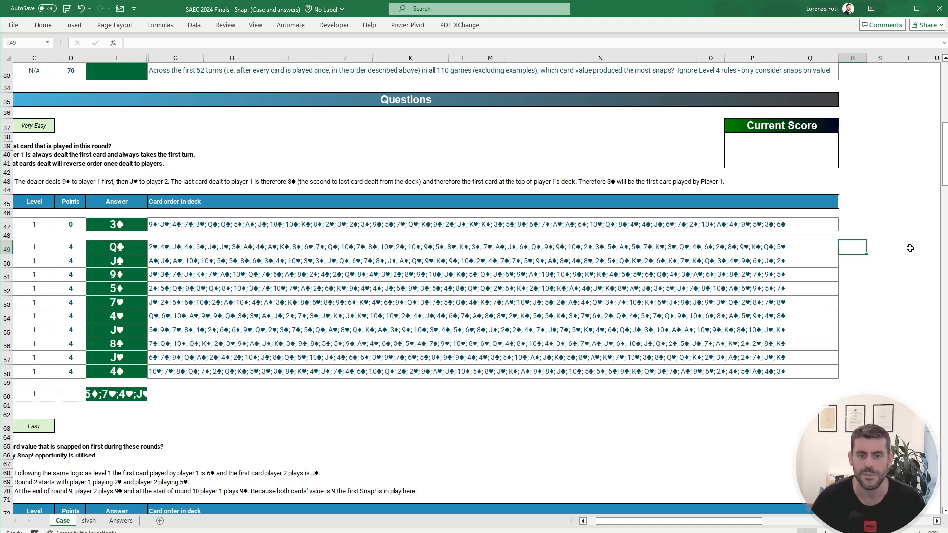
{"action": "key", "text": "Right"}
{"action": "type", "text": "+let"}
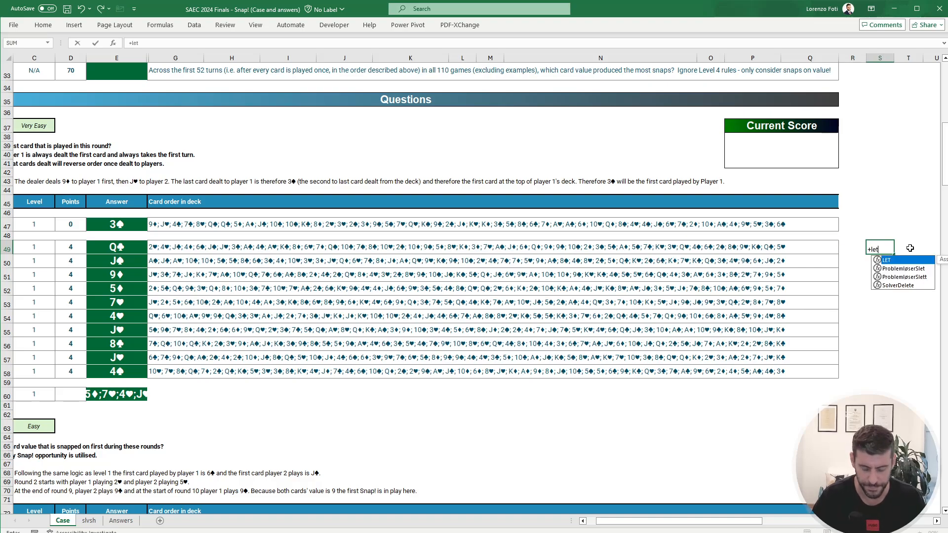
{"action": "type", "text": "(x;TEXTSPLIT("}
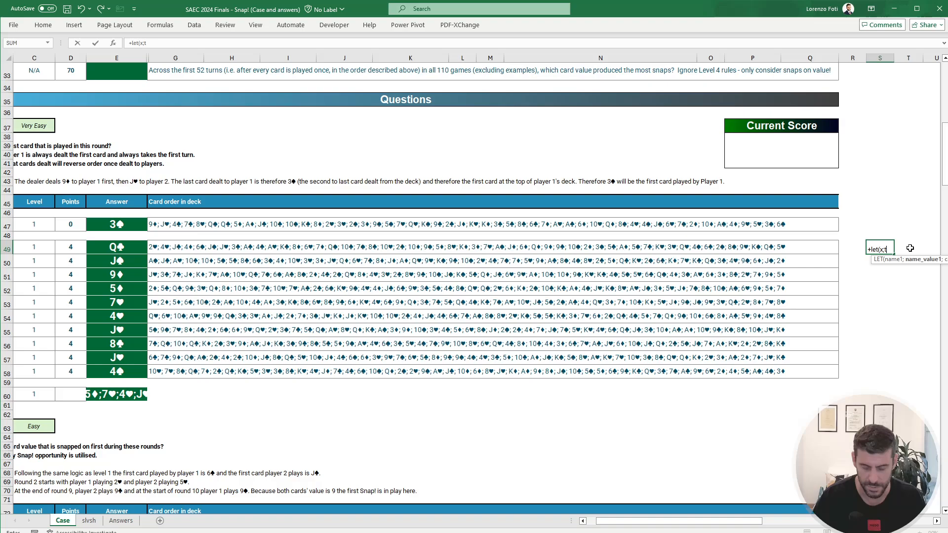
{"action": "key", "text": "Left"}
{"action": "key", "text": "Left"}
{"action": "key", "text": "Left"}
{"action": "key", "text": "Left"}
{"action": "key", "text": "Left"}
{"action": "key", "text": "Left"}
{"action": "key", "text": "Left"}
{"action": "key", "text": "Left"}
{"action": "key", "text": "Left"}
{"action": "key", "text": "Left"}
{"action": "key", "text": "Left"}
{"action": "key", "text": "Left"}
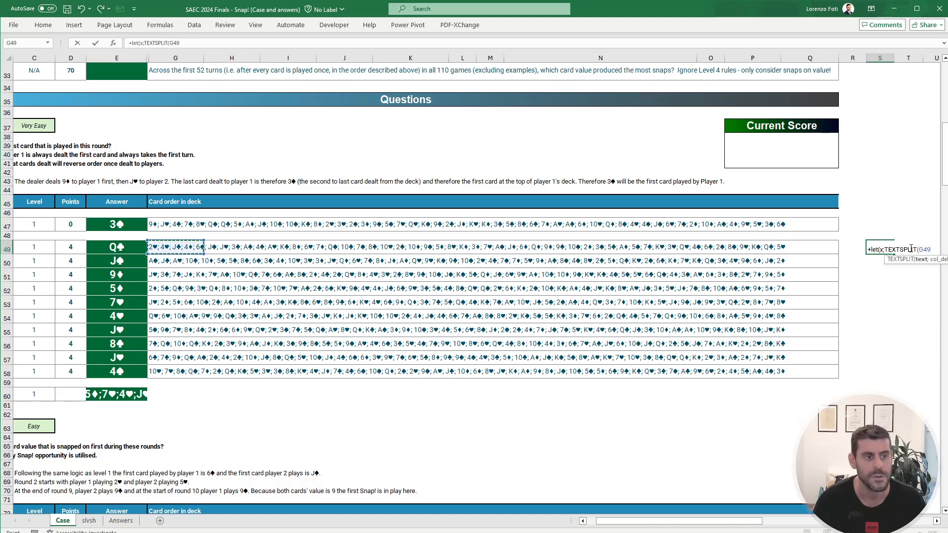
{"action": "type", "text": ";\";"}
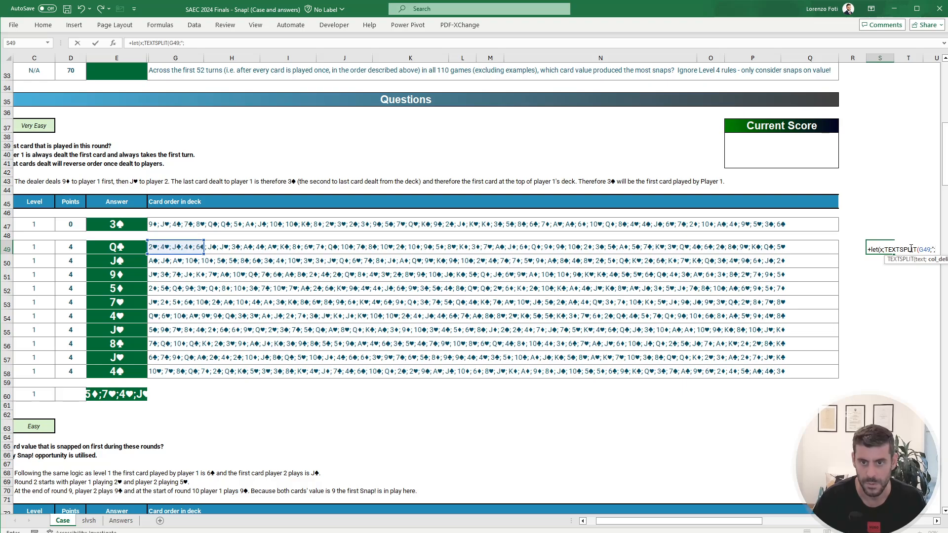
{"action": "type", "text": " \")"}
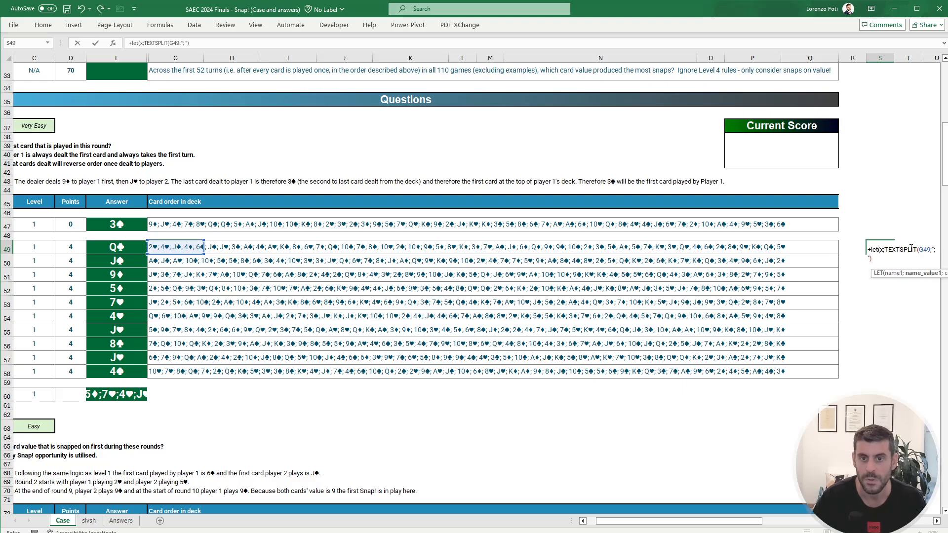
{"action": "type", "text": ";"}
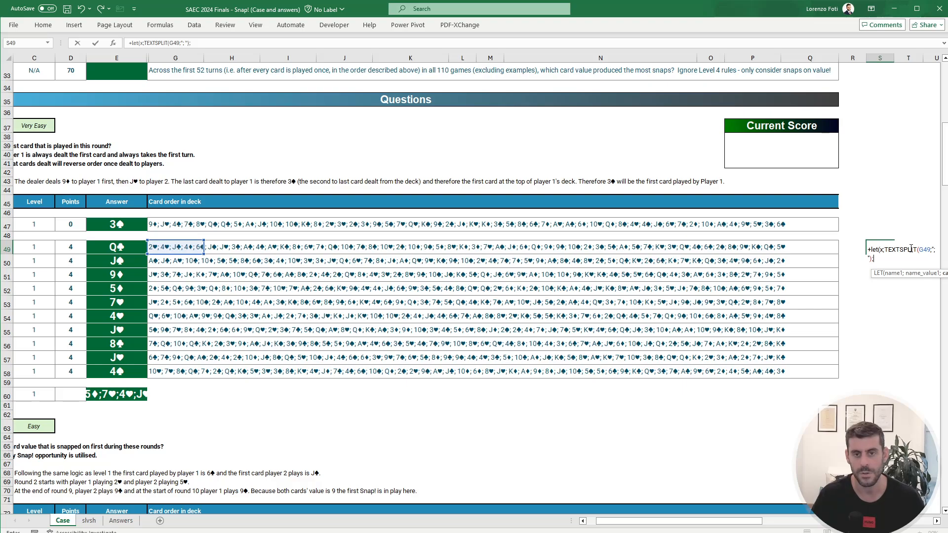
Step: Complete the S49 formula with TAKE(DROP(x;;-1);;-1) to return the second-to-last card of the deck
{"action": "type", "text": "take"}
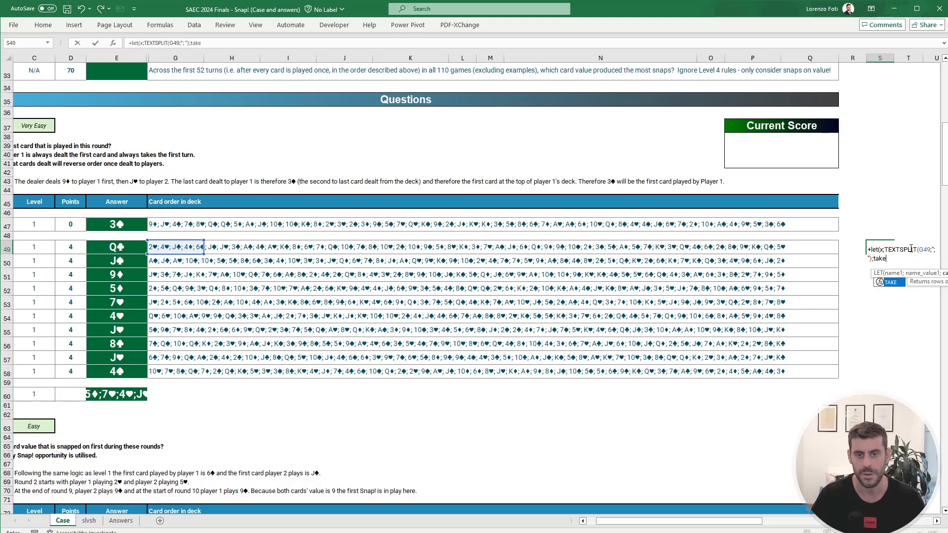
{"action": "type", "text": "(drop"}
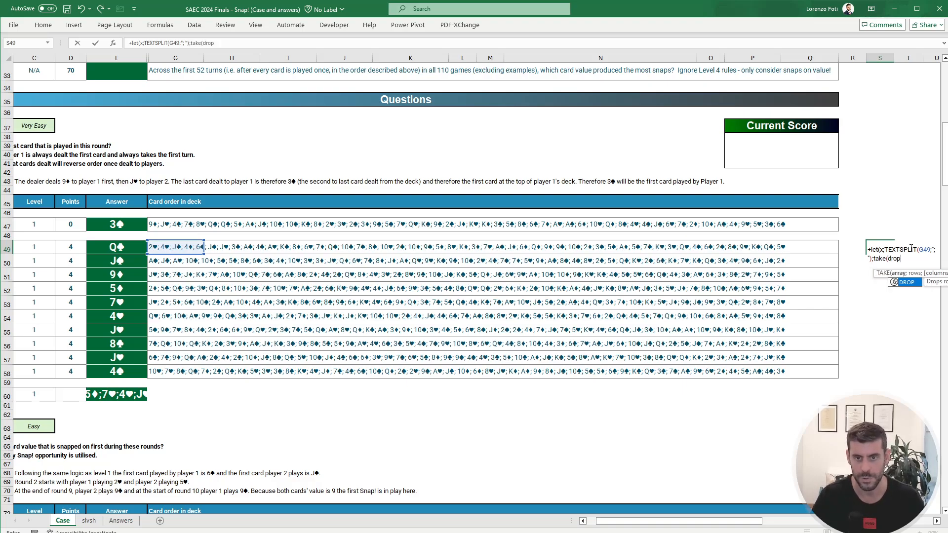
{"action": "type", "text": "(x"}
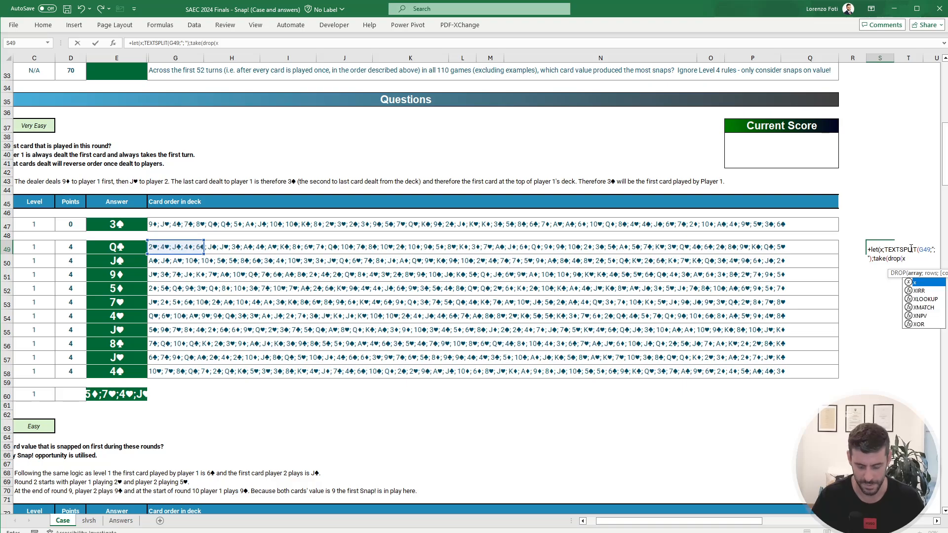
{"action": "type", "text": ";;"}
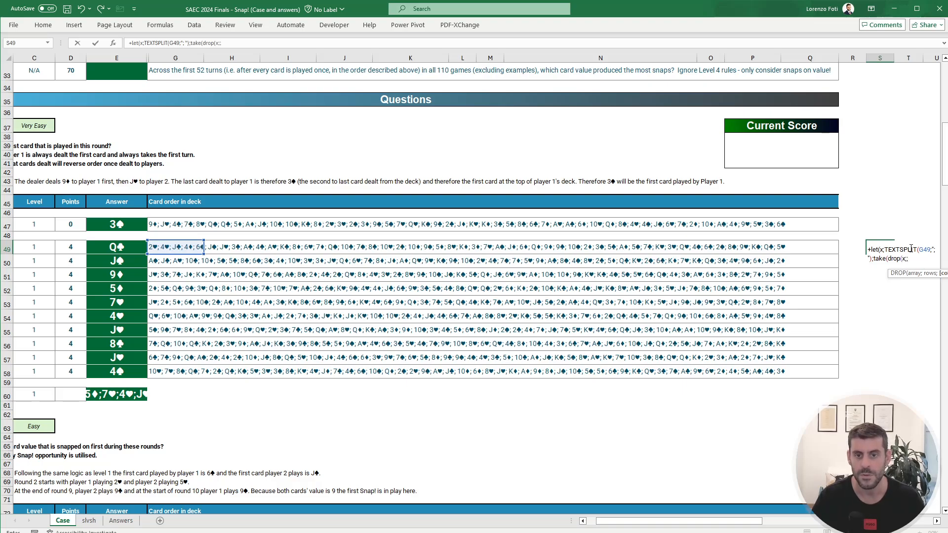
{"action": "type", "text": "-1"}
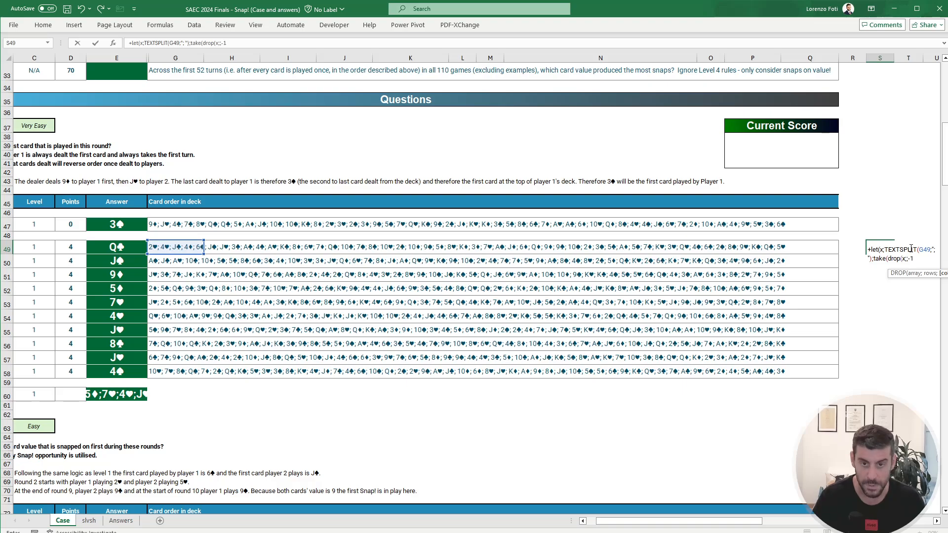
{"action": "type", "text": ")"}
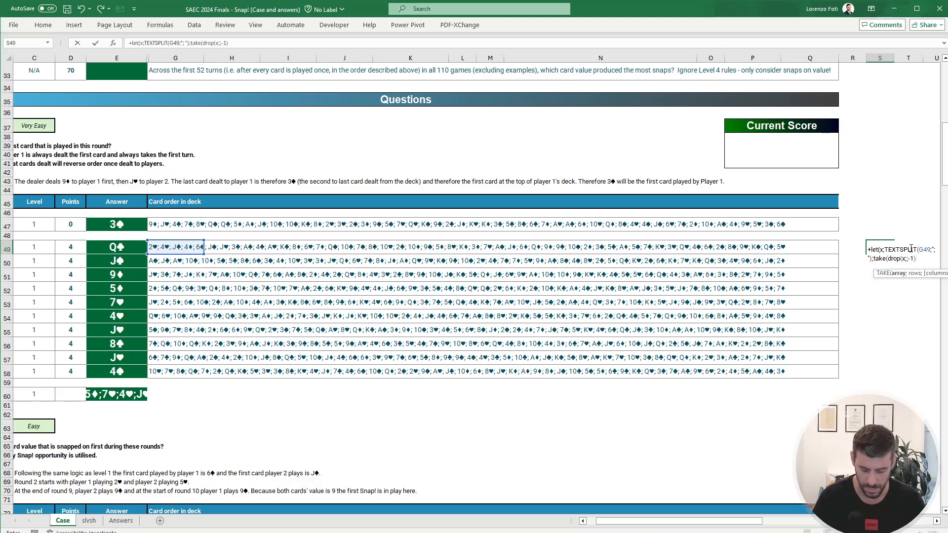
{"action": "type", "text": ";;"}
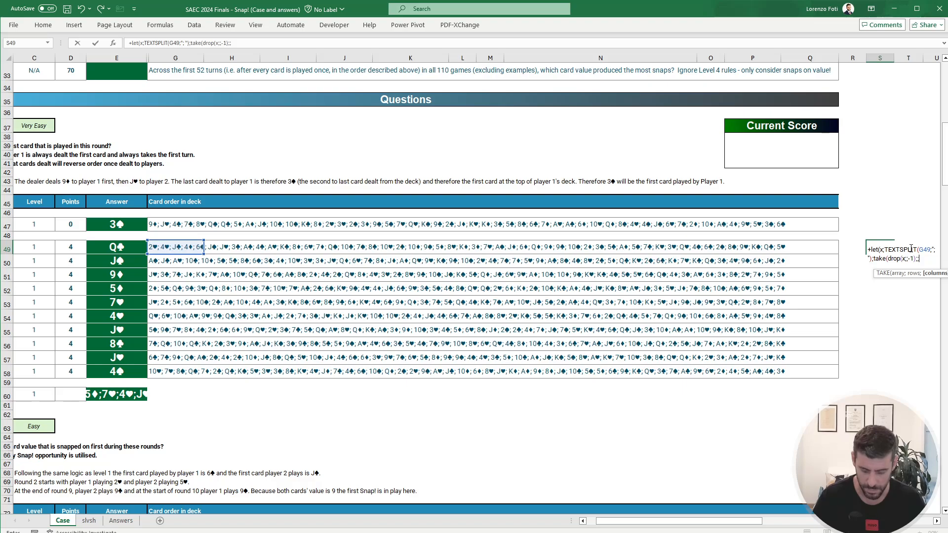
{"action": "type", "text": "-1)"}
{"action": "key", "text": "Return"}
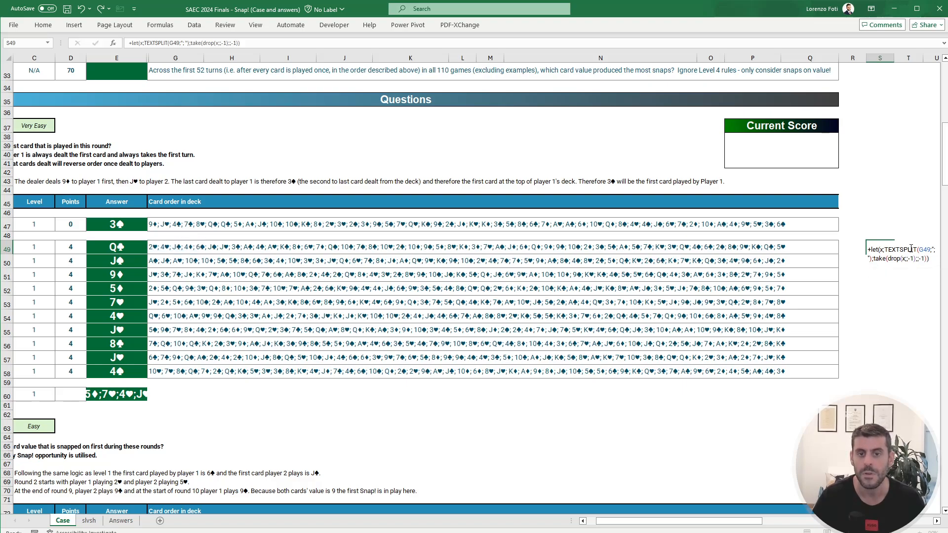
Step: Wrap the LET formula in S49 in my.getCardSuit so it returns only the card's suit
{"action": "key", "text": "Up"}
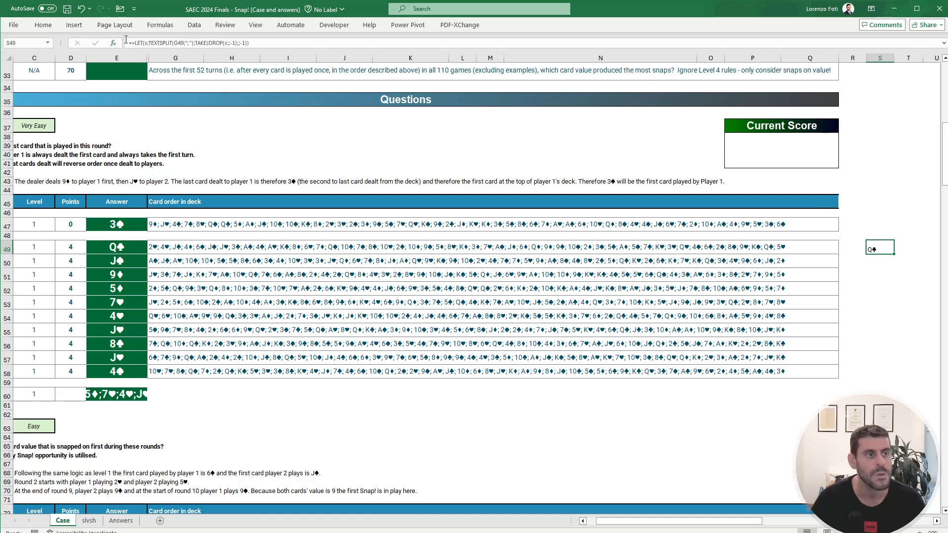
{"action": "left_click", "coordinate": [136, 43]}
{"action": "type", "text": "getc"}
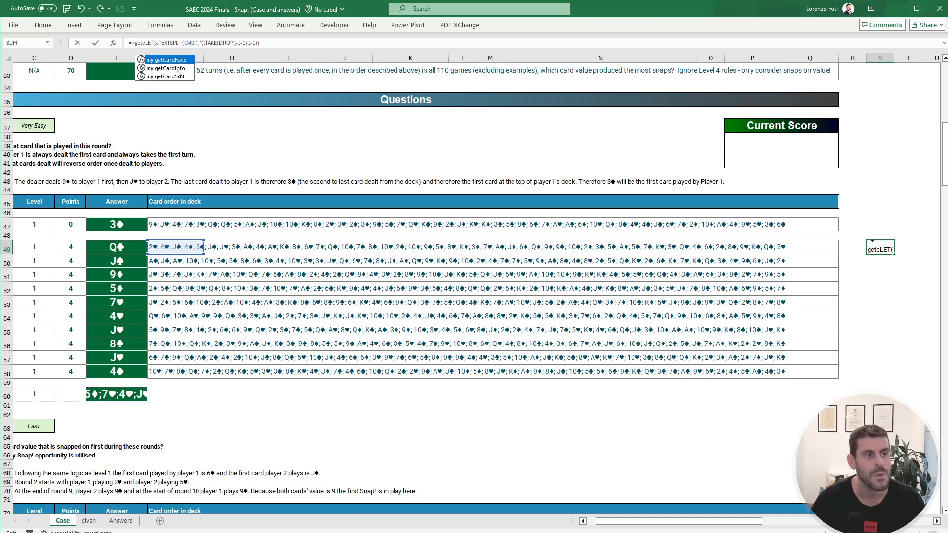
{"action": "double_click", "coordinate": [176, 77]}
{"action": "left_click", "coordinate": [304, 42]}
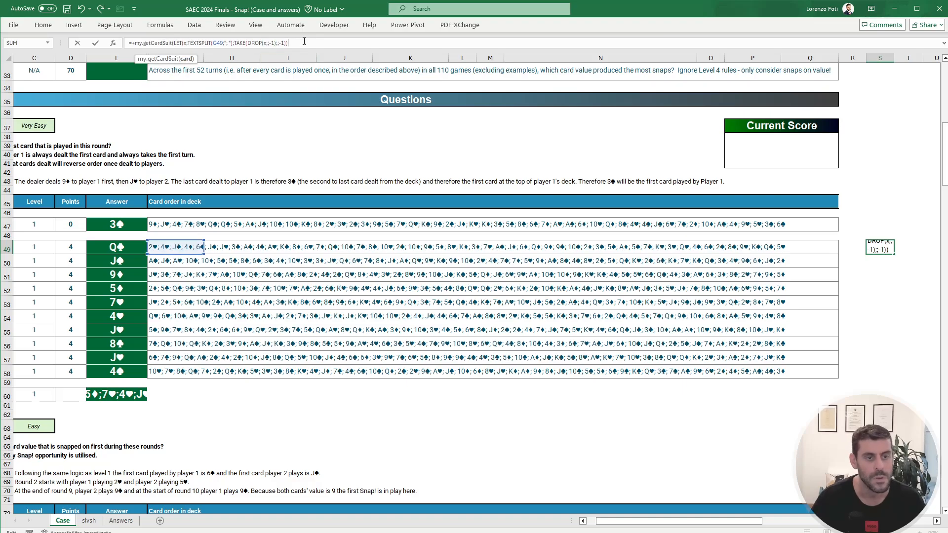
{"action": "key", "text": "Return"}
Step: Copy the suit formula from S49 down to S58 for all ten Level 1 games
{"action": "key", "text": "Up"}
{"action": "key", "text": "ctrl+c"}
{"action": "key", "text": "shift+Down"}
{"action": "key", "text": "shift+Down"}
{"action": "key", "text": "shift+Down"}
{"action": "key", "text": "shift+Down"}
{"action": "key", "text": "shift+Down"}
{"action": "key", "text": "shift+Down"}
{"action": "key", "text": "shift+Down"}
{"action": "key", "text": "shift+Down"}
{"action": "key", "text": "shift+Down"}
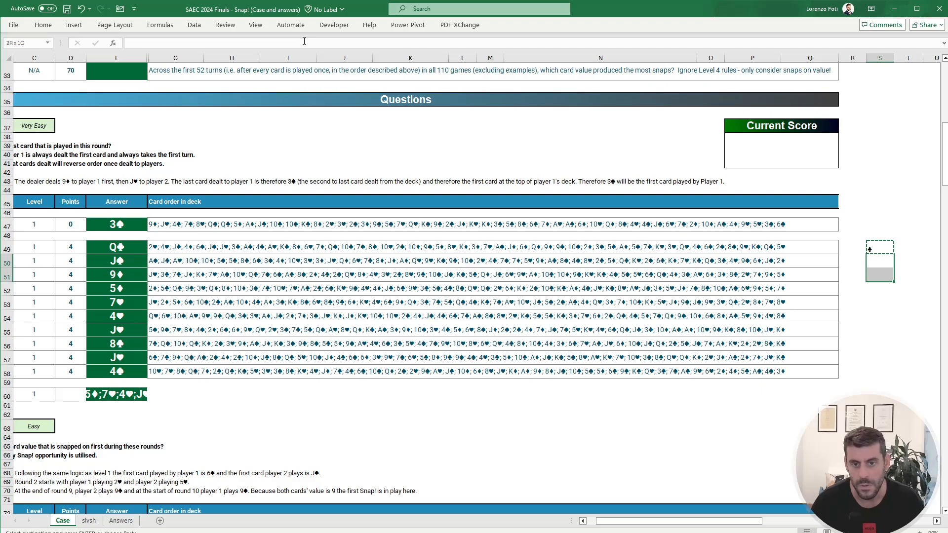
{"action": "key", "text": "Return"}
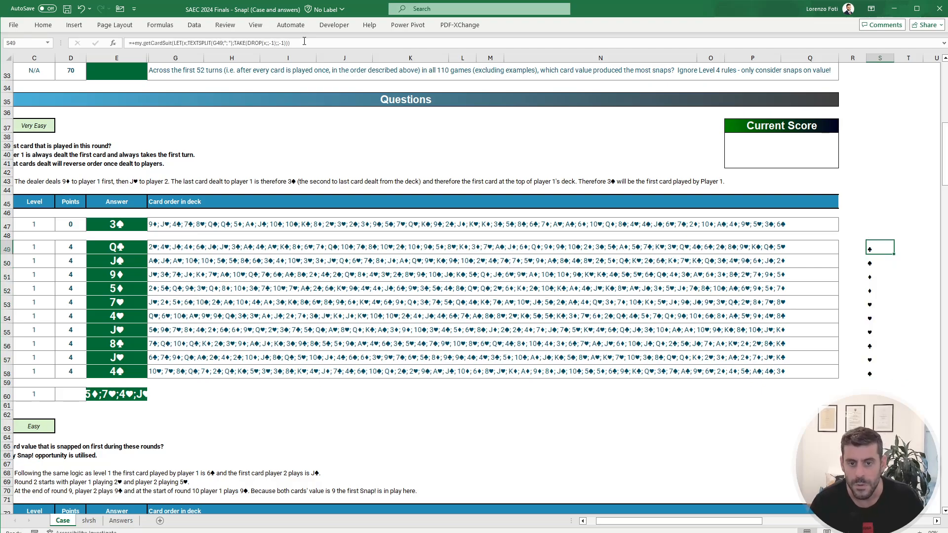
Step: Examine the first-played suits in S49:S58 to find which suit occurs most often
{"action": "key", "text": "Down"}
{"action": "key", "text": "Down"}
{"action": "key", "text": "Down"}
{"action": "key", "text": "Down"}
{"action": "key", "text": "Down"}
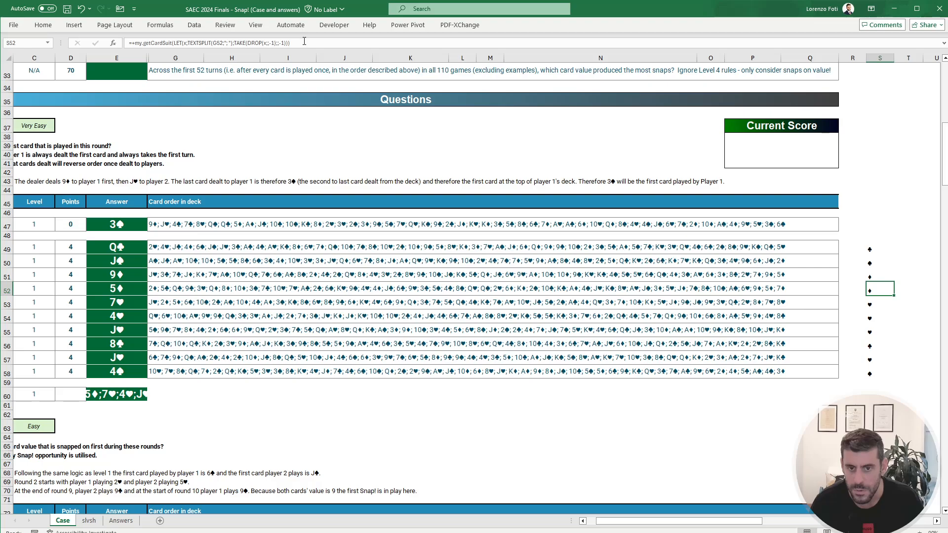
{"action": "key", "text": "Down"}
{"action": "key", "text": "Down"}
{"action": "key", "text": "Down"}
{"action": "key", "text": "Up"}
{"action": "key", "text": "Up"}
{"action": "key", "text": "Up"}
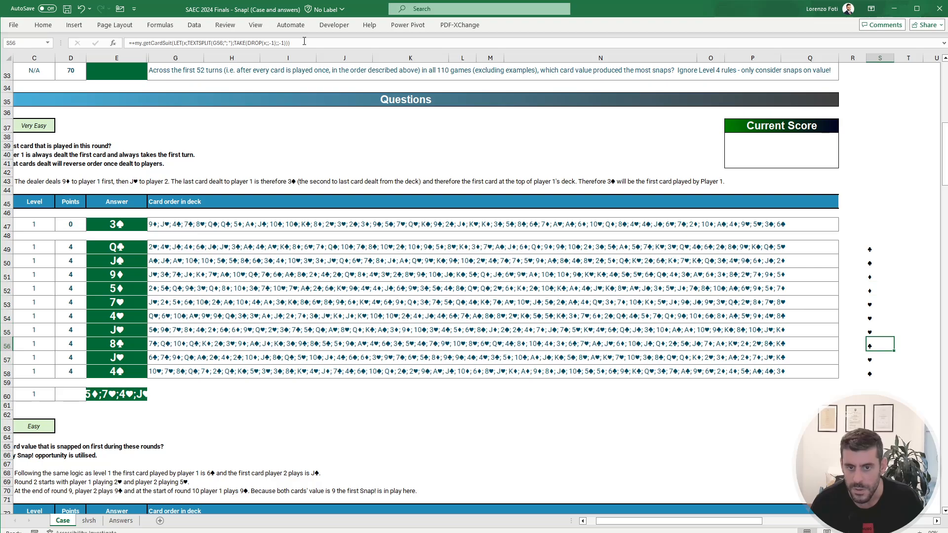
Step: Paste the ♥ suit from S53 as a value into the Bonus 1 answer cell E29
{"action": "key", "text": "Up"}
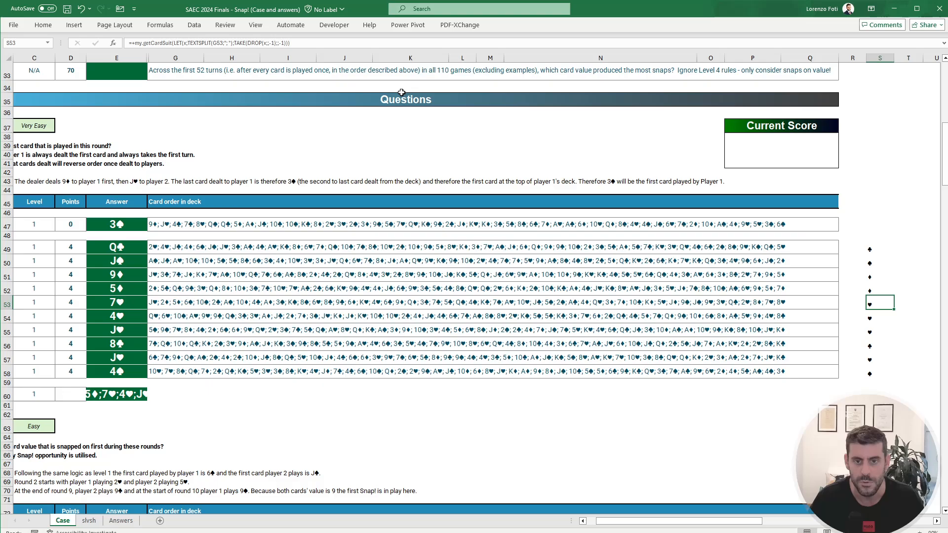
{"action": "key", "text": "ctrl+c"}
{"action": "scroll", "coordinate": [285, 250], "scroll_direction": "up", "scroll_amount": 5}
{"action": "left_click", "coordinate": [117, 169]}
{"action": "right_click", "coordinate": [118, 168]}
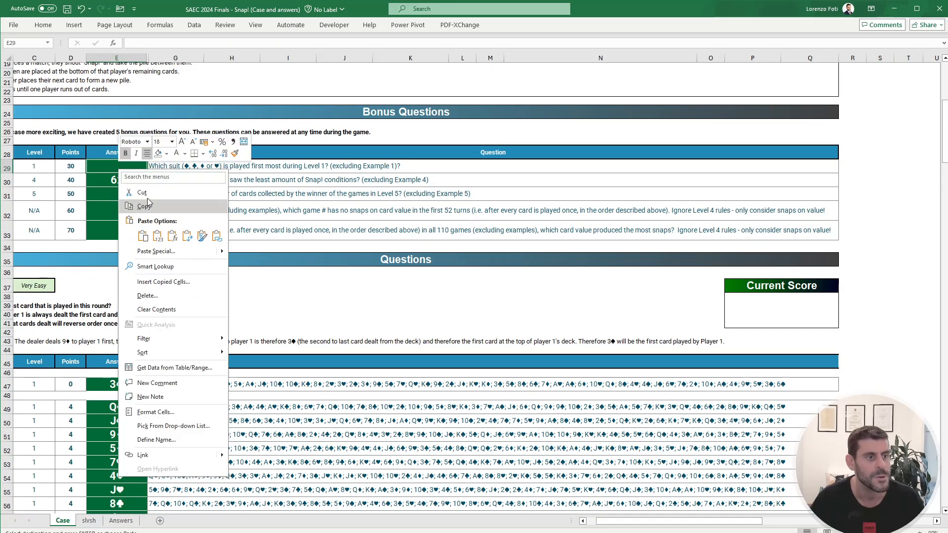
{"action": "left_click", "coordinate": [159, 235]}
{"action": "left_click", "coordinate": [150, 247]}
{"action": "left_click", "coordinate": [228, 197]}
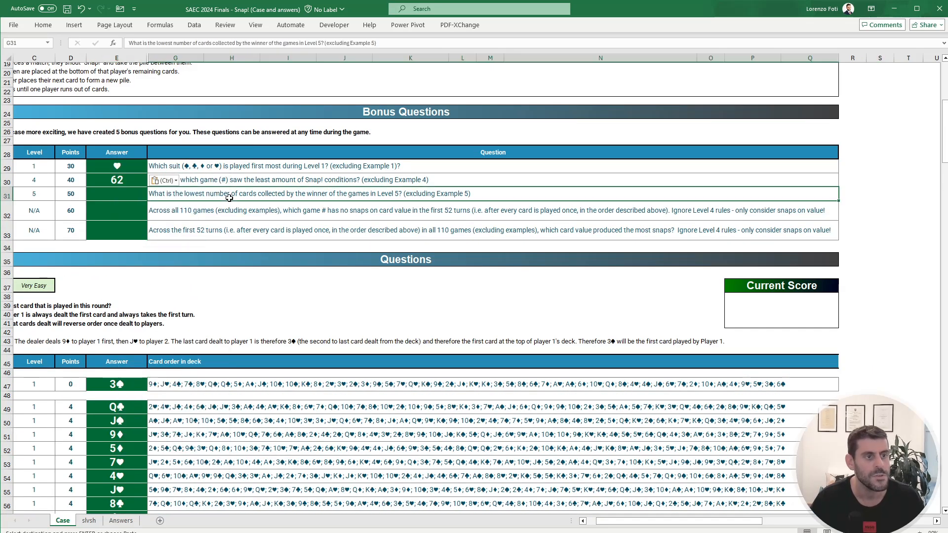
{"action": "key", "text": "Escape"}
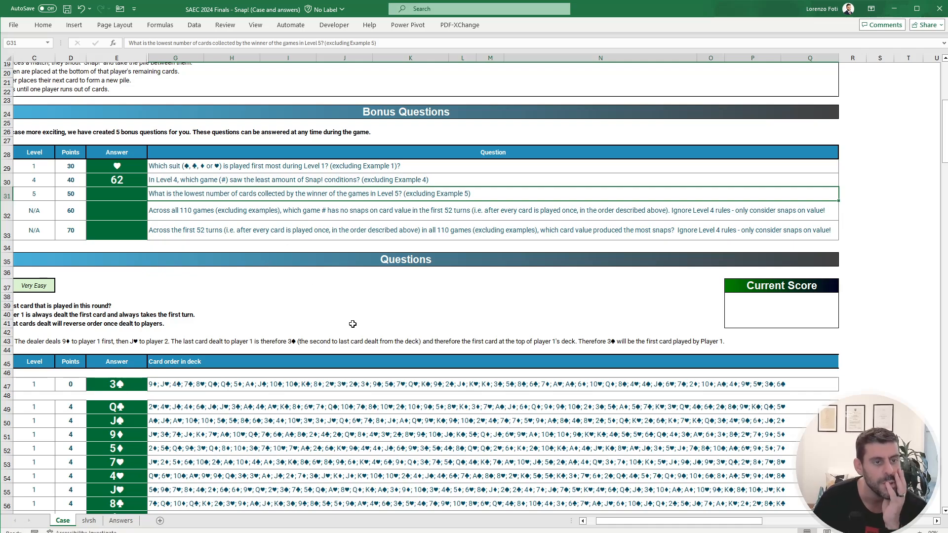
Step: Answer Bonus 3 in E31 with the minimum of the Level 5 answers, MIN(E191:E210)
{"action": "left_click_drag", "start_coordinate": [744, 525], "coordinate": [735, 525]}
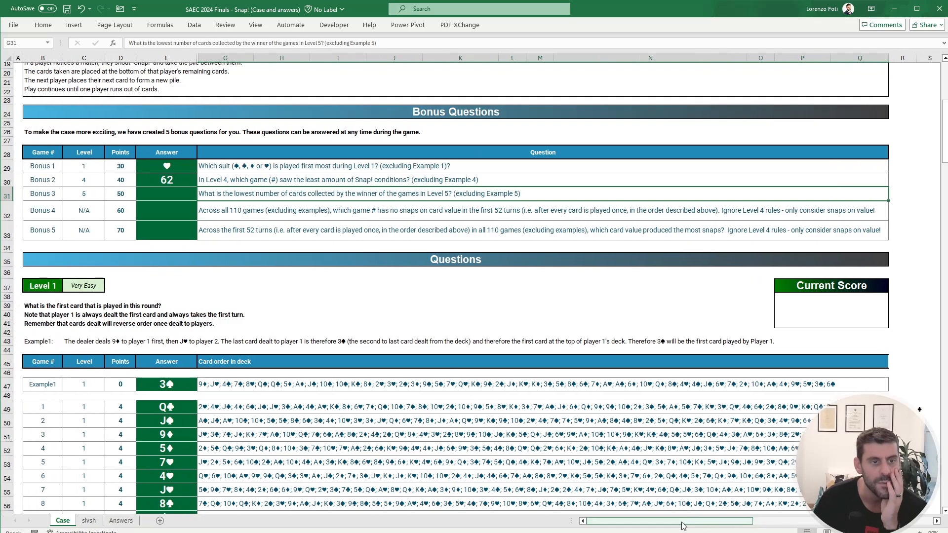
{"action": "scroll", "coordinate": [190, 258], "scroll_direction": "down", "scroll_amount": 10}
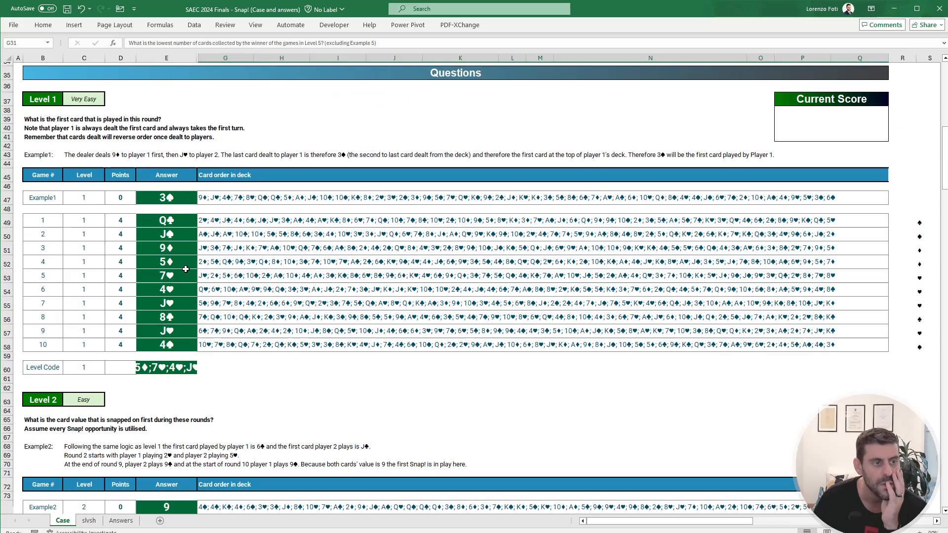
{"action": "scroll", "coordinate": [184, 167], "scroll_direction": "up", "scroll_amount": 10}
{"action": "left_click", "coordinate": [179, 193]}
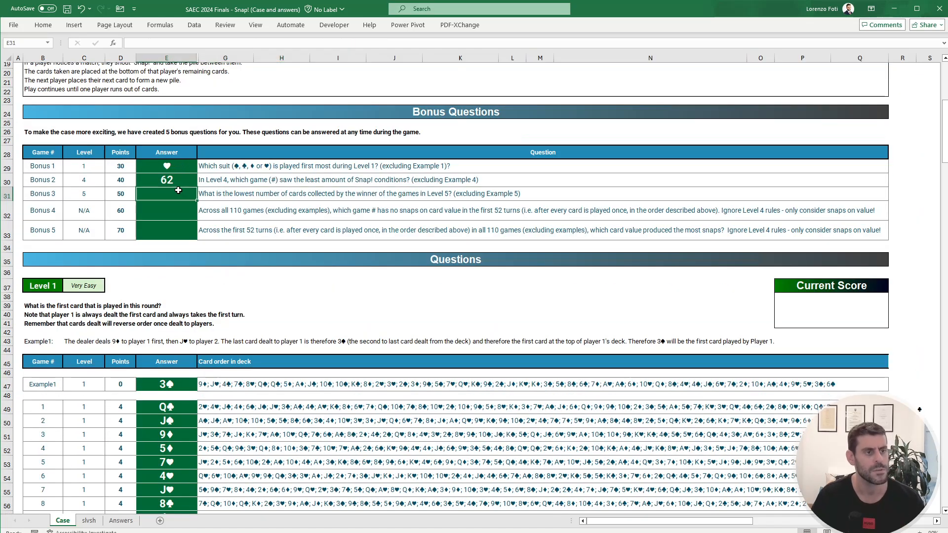
{"action": "type", "text": "+min("}
{"action": "scroll", "coordinate": [191, 320], "scroll_direction": "down", "scroll_amount": 20}
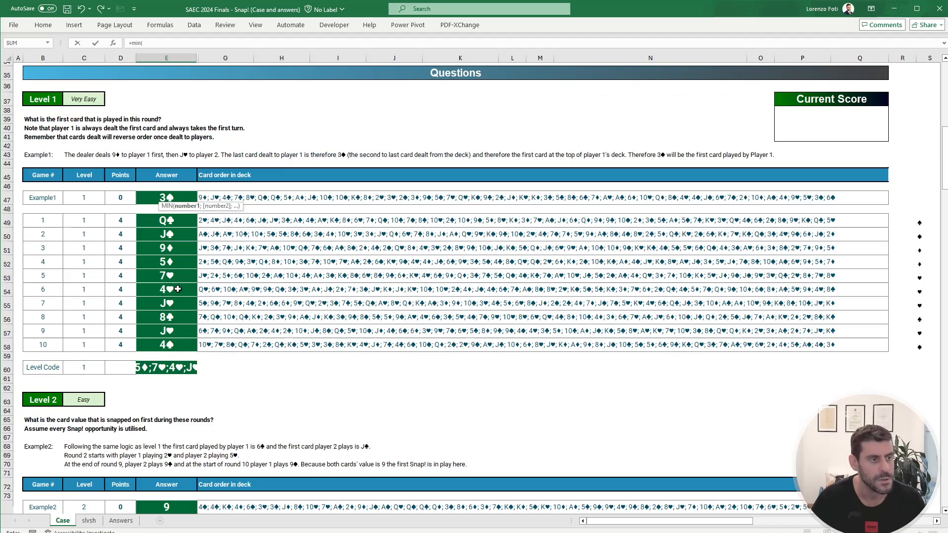
{"action": "scroll", "coordinate": [191, 320], "scroll_direction": "down", "scroll_amount": 6}
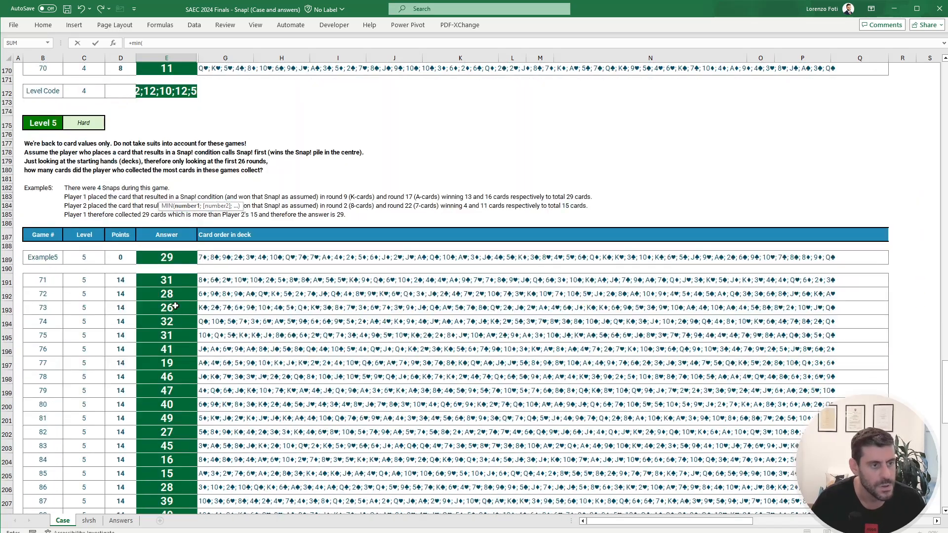
{"action": "left_click", "coordinate": [173, 279]}
{"action": "key", "text": "ctrl+shift+Down"}
{"action": "type", "text": ")"}
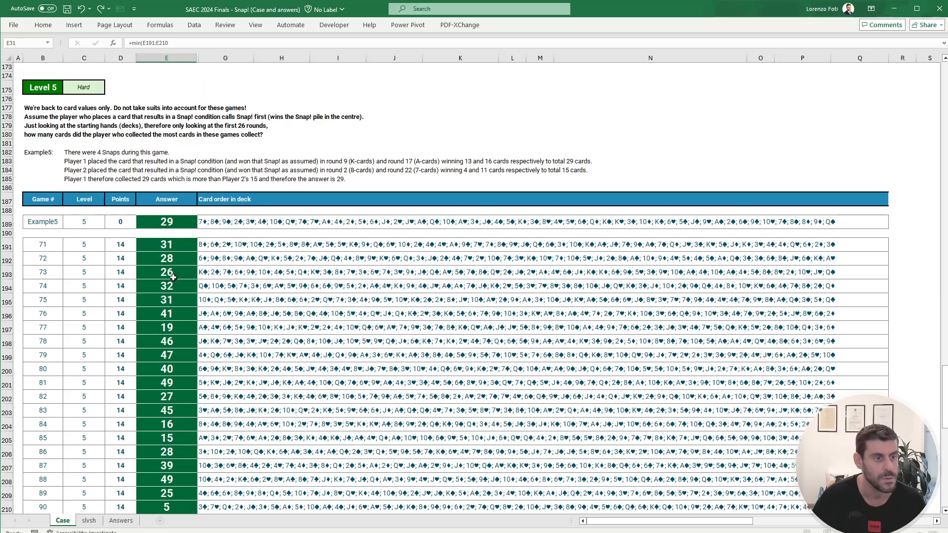
{"action": "key", "text": "Return"}
{"action": "key", "text": "ctrl+Home"}
{"action": "key", "text": "Page_Down"}
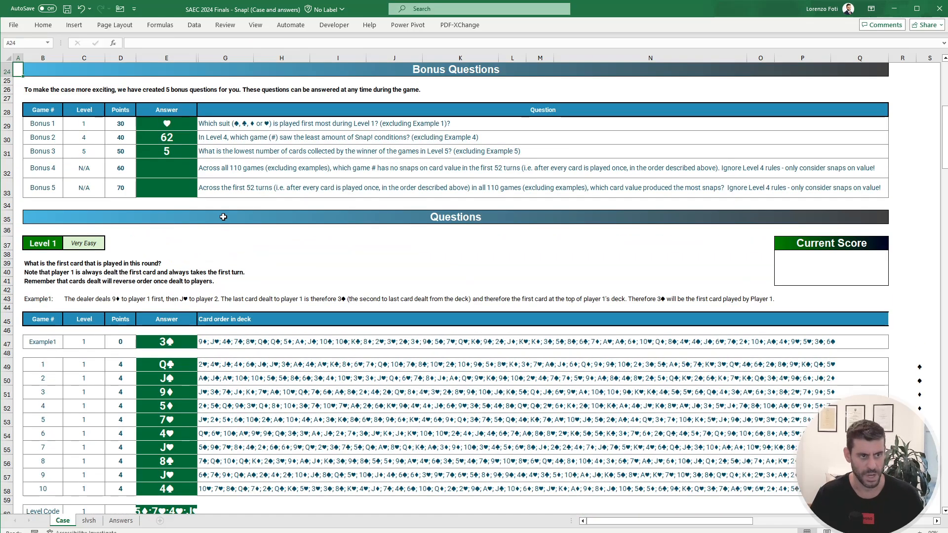
{"action": "scroll", "coordinate": [223, 218], "scroll_direction": "up", "scroll_amount": 3}
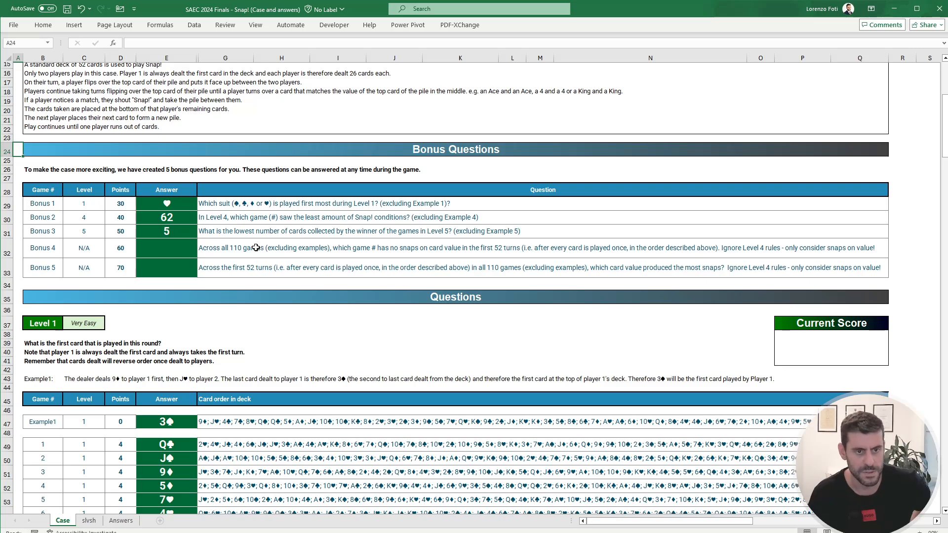
Step: Clear the old suit helper block in I63:O78 on the slvsh sheet
{"action": "left_click", "coordinate": [83, 523]}
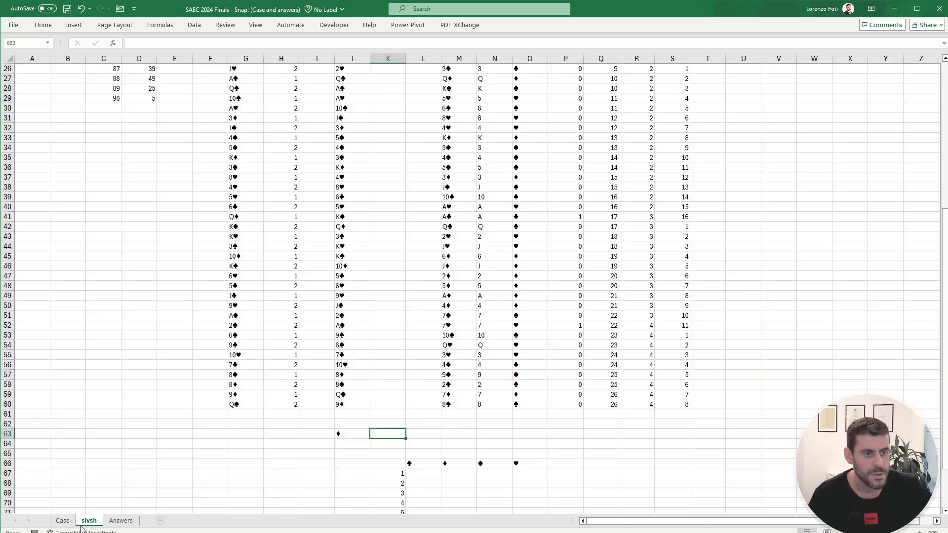
{"action": "scroll", "coordinate": [203, 426], "scroll_direction": "down", "scroll_amount": 8}
{"action": "left_click_drag", "start_coordinate": [322, 197], "coordinate": [542, 345]}
{"action": "key", "text": "Delete"}
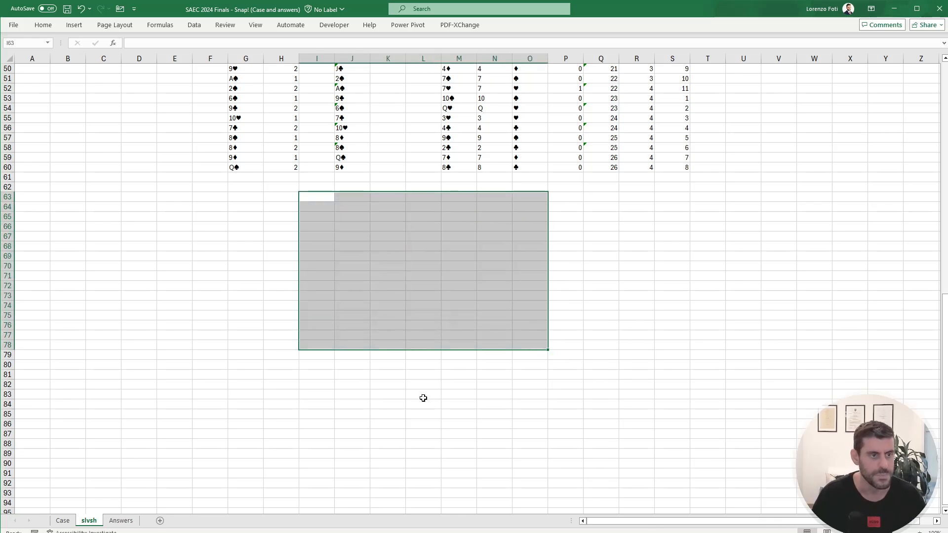
Step: List the 110 game numbers down from C69 on the slvsh sheet with SEQUENCE(110)
{"action": "left_click", "coordinate": [104, 258]}
{"action": "type", "text": "+SEQUENCE("}
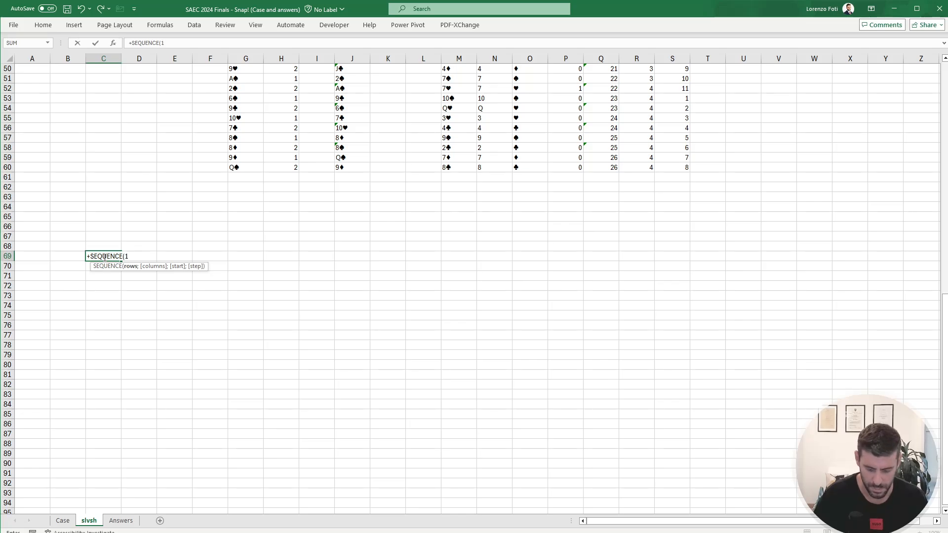
{"action": "type", "text": "110)"}
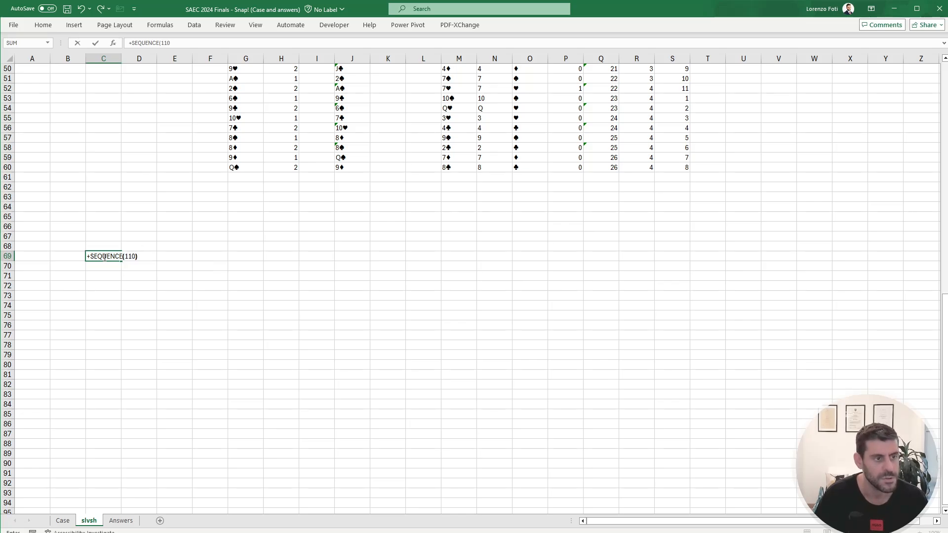
{"action": "key", "text": "Return"}
Step: Link D68, above the game number list, to the snap total in P7
{"action": "key", "text": "Up"}
{"action": "key", "text": "Up"}
{"action": "key", "text": "Right"}
{"action": "type", "text": "+"}
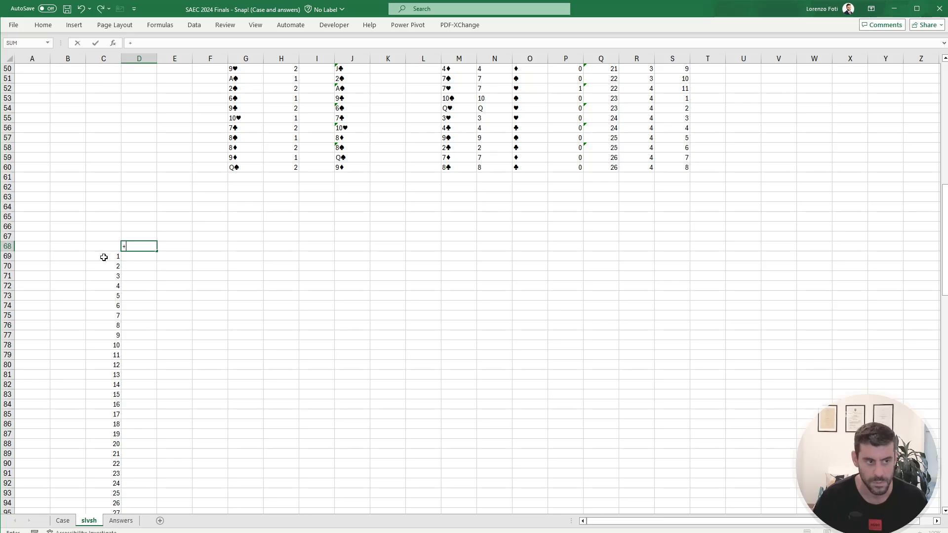
{"action": "scroll", "coordinate": [251, 296], "scroll_direction": "up", "scroll_amount": 16}
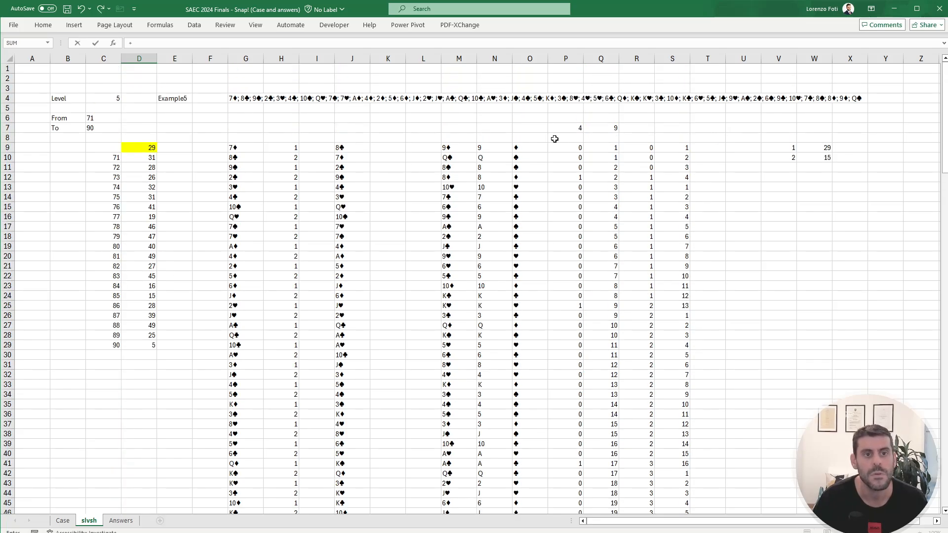
{"action": "left_click", "coordinate": [571, 126]}
{"action": "key", "text": "Return"}
Step: Create a what-if data table on C68:D178 with E4 as the column input cell, and recalculate it
{"action": "key", "text": "Up"}
{"action": "key", "text": "Left"}
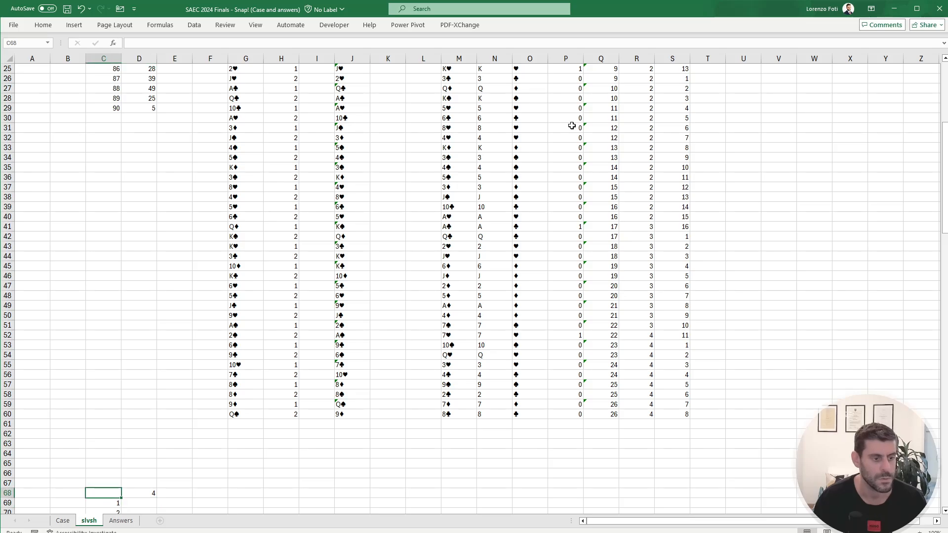
{"action": "key", "text": "ctrl+shift+Right"}
{"action": "key", "text": "ctrl+shift+Down"}
{"action": "key", "text": "ctrl+shift+Down"}
{"action": "key", "text": "alt+a"}
{"action": "key", "text": "w"}
{"action": "key", "text": "t"}
{"action": "key", "text": "Tab"}
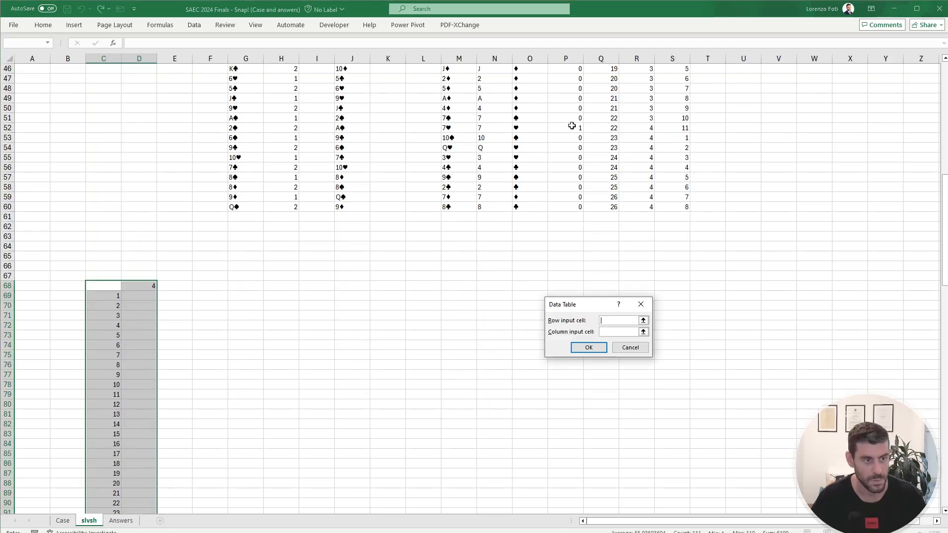
{"action": "left_click", "coordinate": [164, 197]}
{"action": "key", "text": "ctrl+Down"}
{"action": "key", "text": "ctrl+Up"}
{"action": "key", "text": "ctrl+Up"}
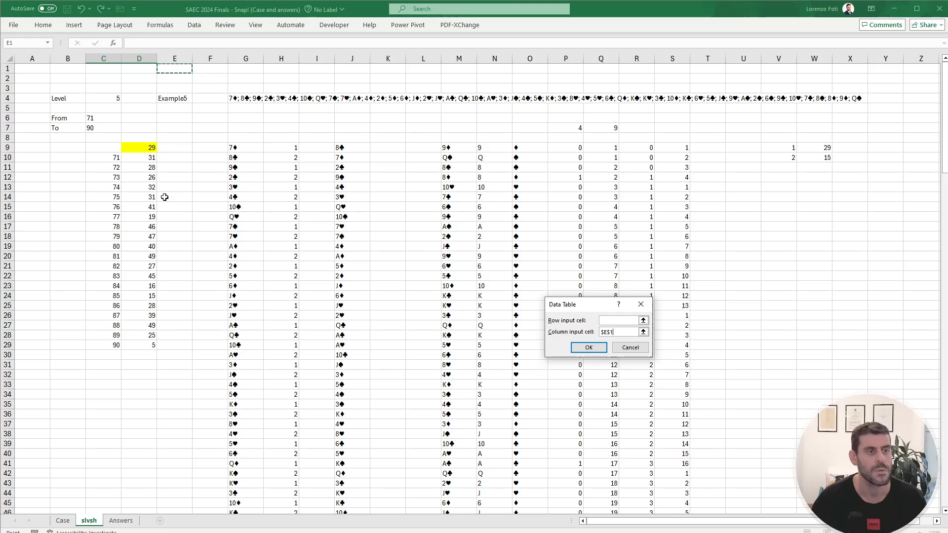
{"action": "key", "text": "Right"}
{"action": "key", "text": "Down"}
{"action": "key", "text": "Down"}
{"action": "key", "text": "Down"}
{"action": "key", "text": "Left"}
{"action": "key", "text": "Return"}
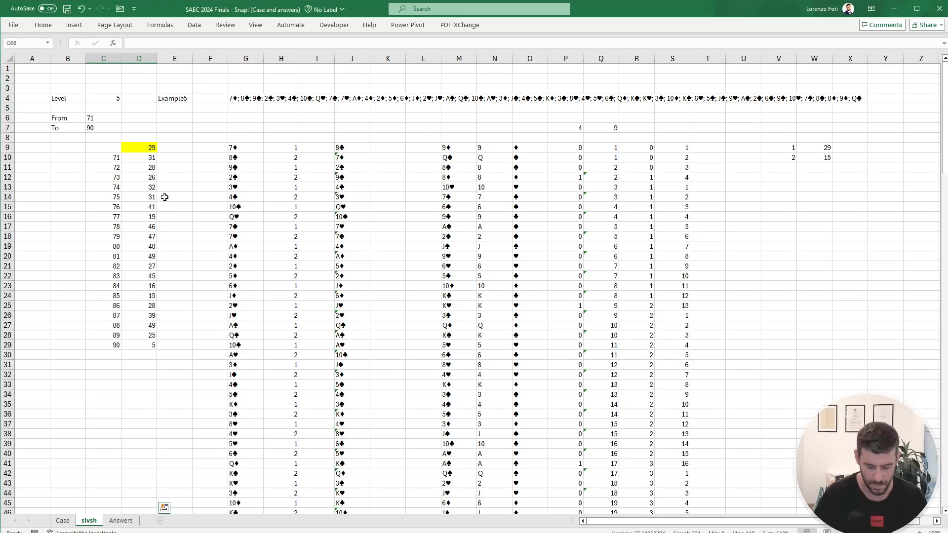
{"action": "key", "text": "alt+m"}
{"action": "key", "text": "x"}
{"action": "key", "text": "e"}
Step: Find the game with zero snaps in the data table and answer Bonus 4 in E32 of the Case sheet with 68
{"action": "scroll", "coordinate": [180, 257], "scroll_direction": "down", "scroll_amount": 20}
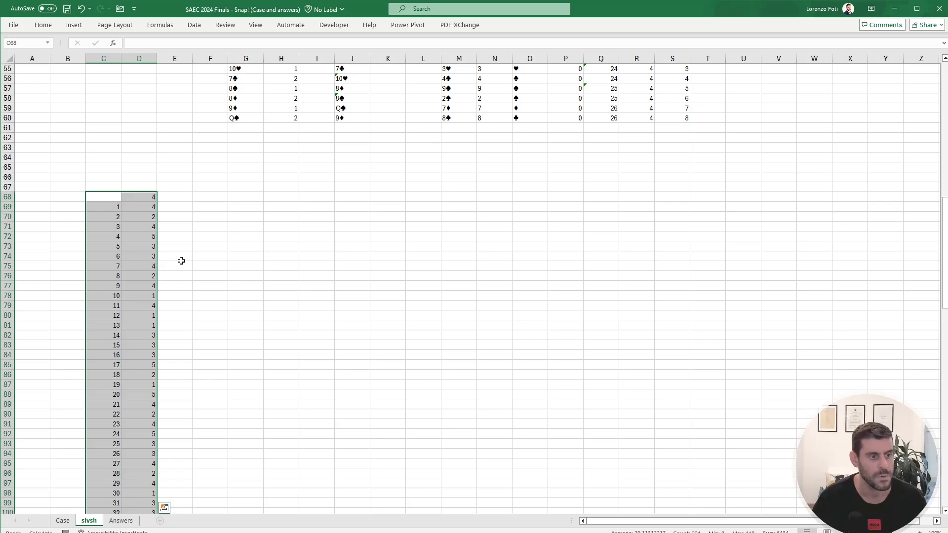
{"action": "scroll", "coordinate": [182, 255], "scroll_direction": "down", "scroll_amount": 7}
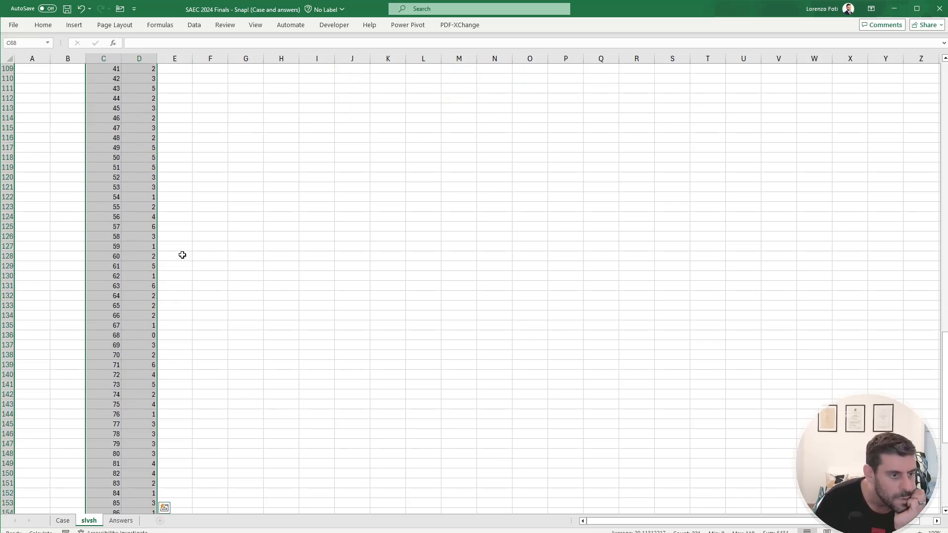
{"action": "left_click", "coordinate": [138, 335]}
{"action": "left_click_drag", "start_coordinate": [117, 334], "coordinate": [135, 335]}
{"action": "scroll", "coordinate": [153, 302], "scroll_direction": "down", "scroll_amount": 6}
{"action": "scroll", "coordinate": [153, 303], "scroll_direction": "down", "scroll_amount": 4}
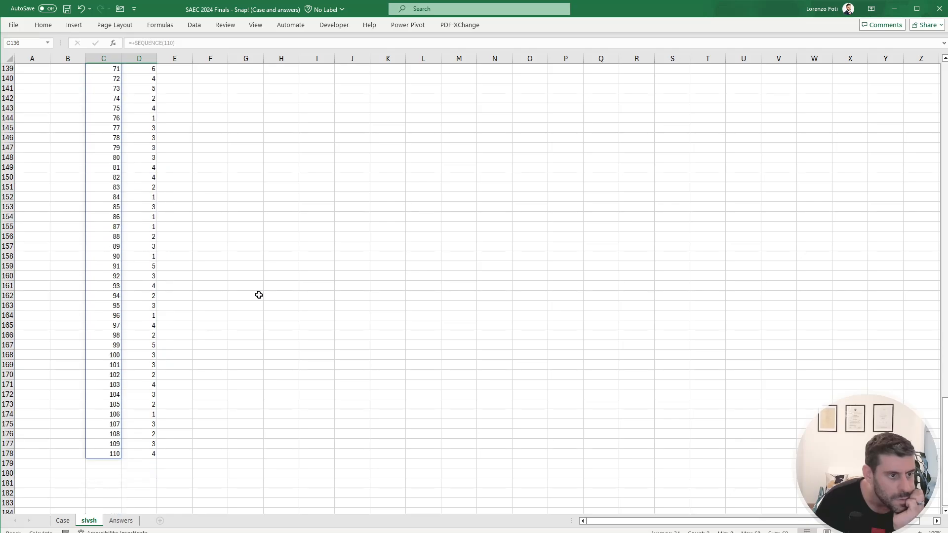
{"action": "scroll", "coordinate": [293, 292], "scroll_direction": "up", "scroll_amount": 7}
{"action": "left_click", "coordinate": [63, 520]}
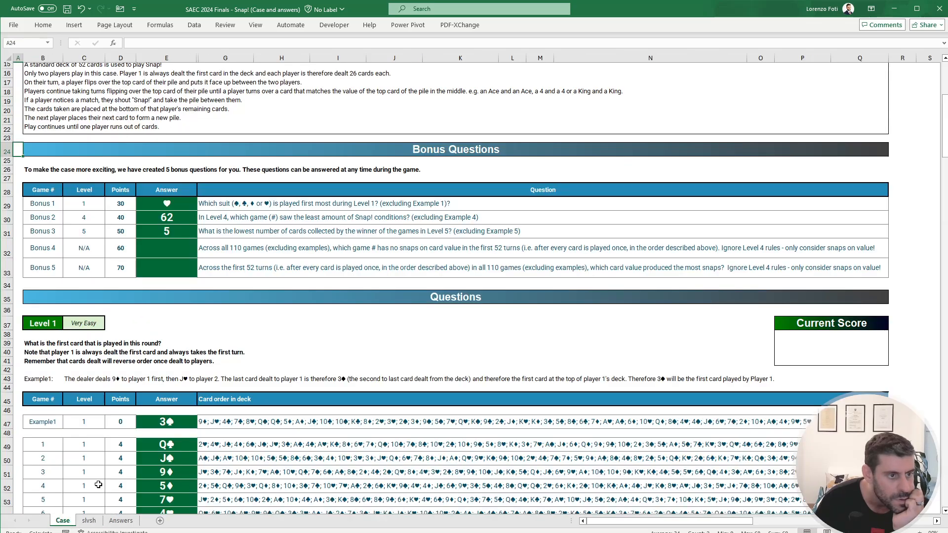
{"action": "left_click", "coordinate": [181, 252]}
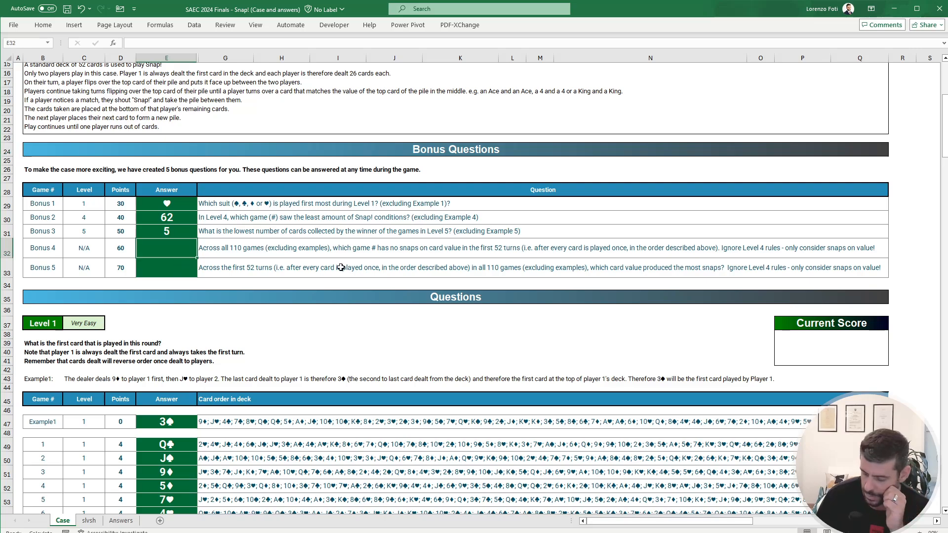
{"action": "type", "text": "68"}
{"action": "key", "text": "Return"}
{"action": "left_click", "coordinate": [270, 282]}
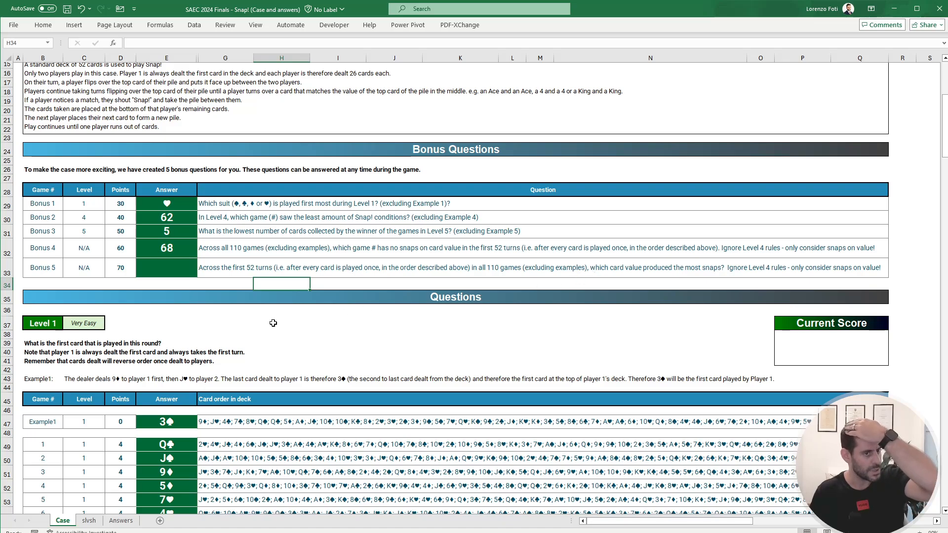
Step: Enter the card value A in G65 on the slvsh sheet, below the card lists
{"action": "left_click", "coordinate": [88, 521]}
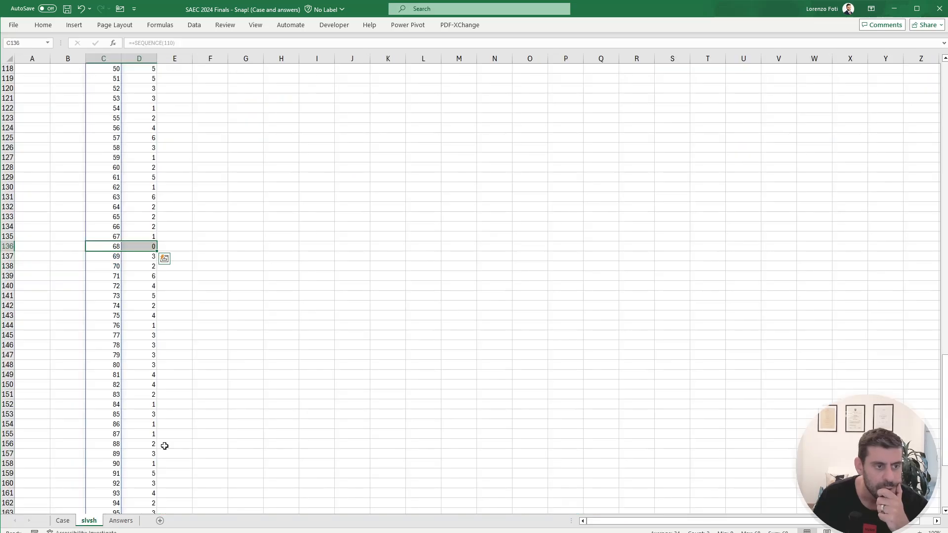
{"action": "scroll", "coordinate": [164, 446], "scroll_direction": "up", "scroll_amount": 20}
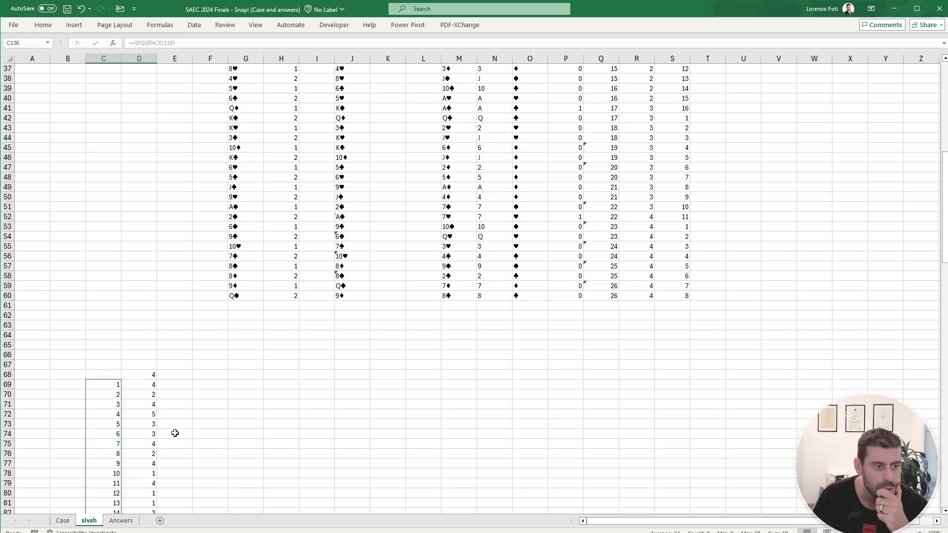
{"action": "left_click", "coordinate": [244, 347]}
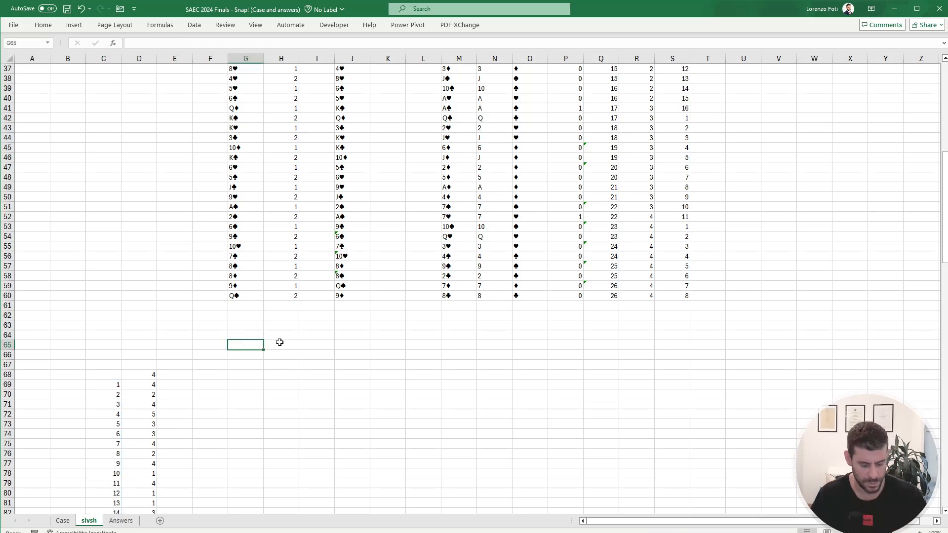
{"action": "type", "text": "A"}
Step: Count the snaps for the card value in G65 with a COUNTIFS in H65 over card values N9# and snap flags P9#
{"action": "left_click", "coordinate": [280, 343]}
{"action": "type", "text": "+counti"}
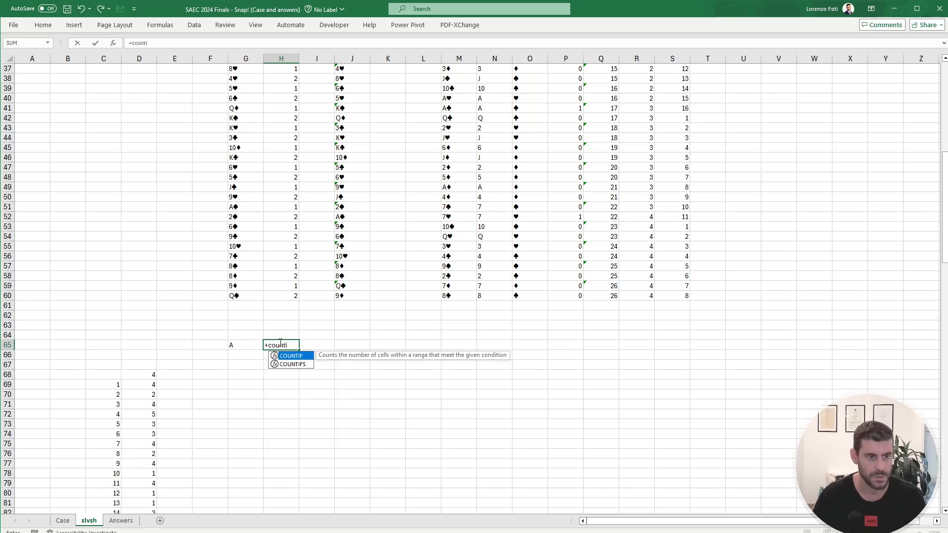
{"action": "key", "text": "Down"}
{"action": "key", "text": "Tab"}
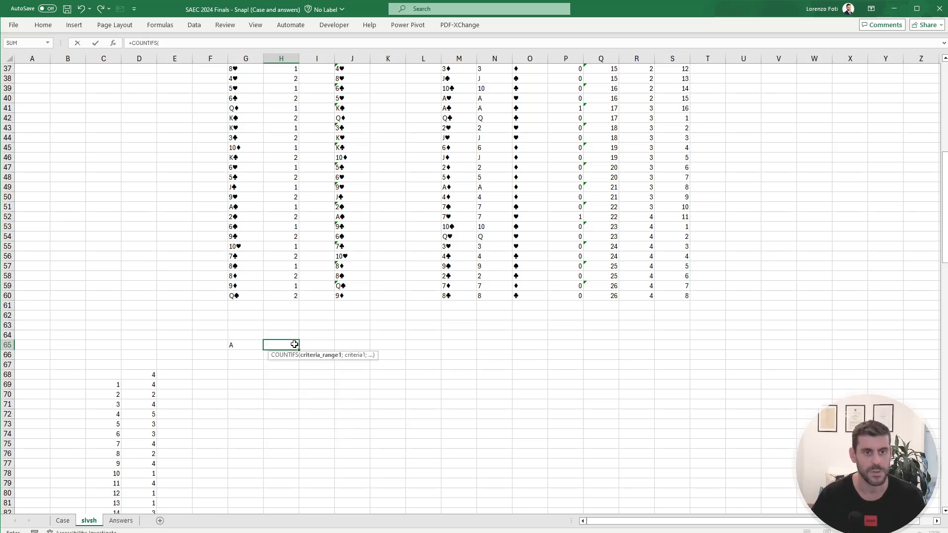
{"action": "scroll", "coordinate": [420, 248], "scroll_direction": "up", "scroll_amount": 10}
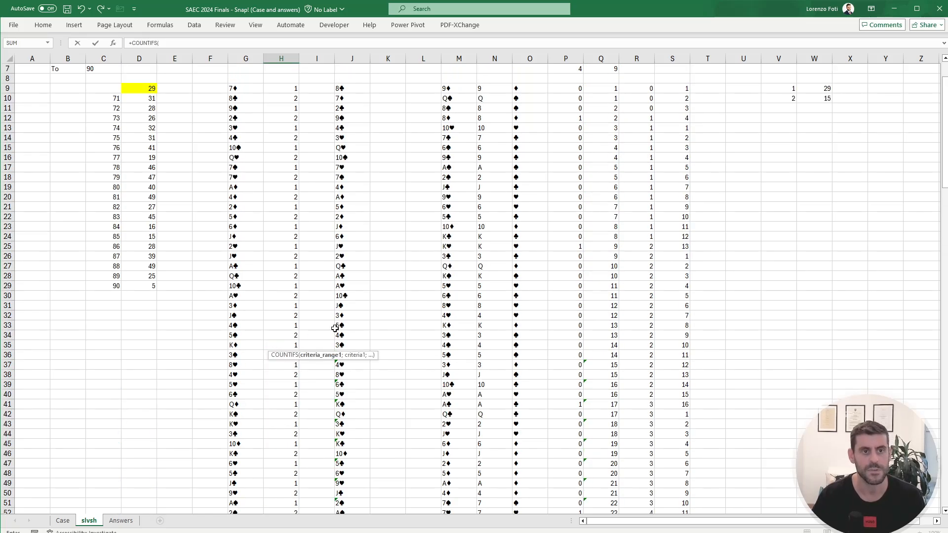
{"action": "left_click", "coordinate": [495, 88]}
{"action": "key", "text": "ctrl+shift+Down"}
{"action": "type", "text": ";"}
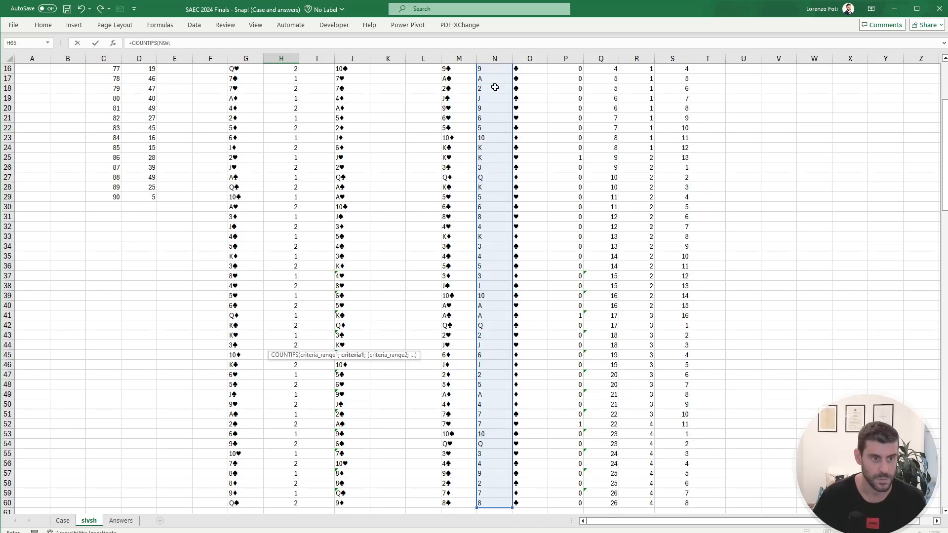
{"action": "left_click", "coordinate": [232, 288]}
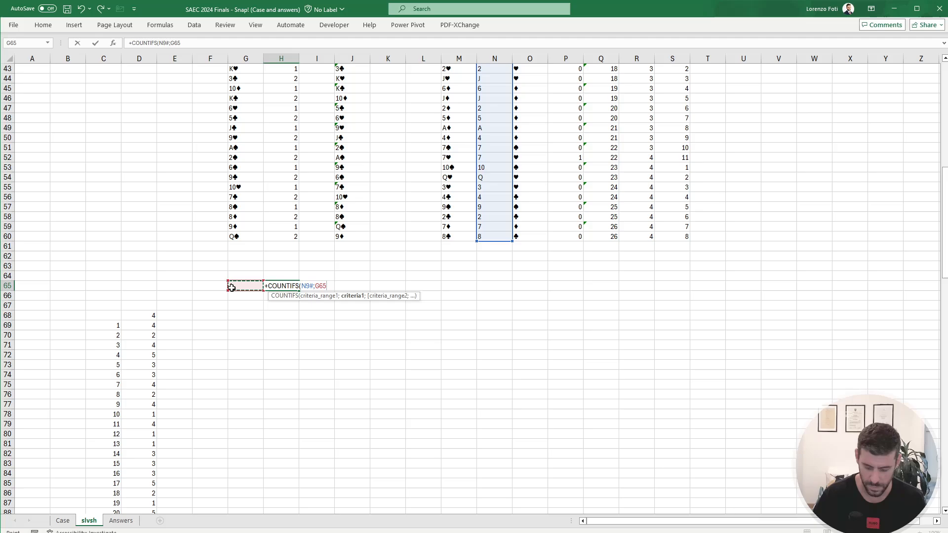
{"action": "type", "text": ";"}
{"action": "left_click", "coordinate": [575, 197]}
{"action": "key", "text": "ctrl+Up"}
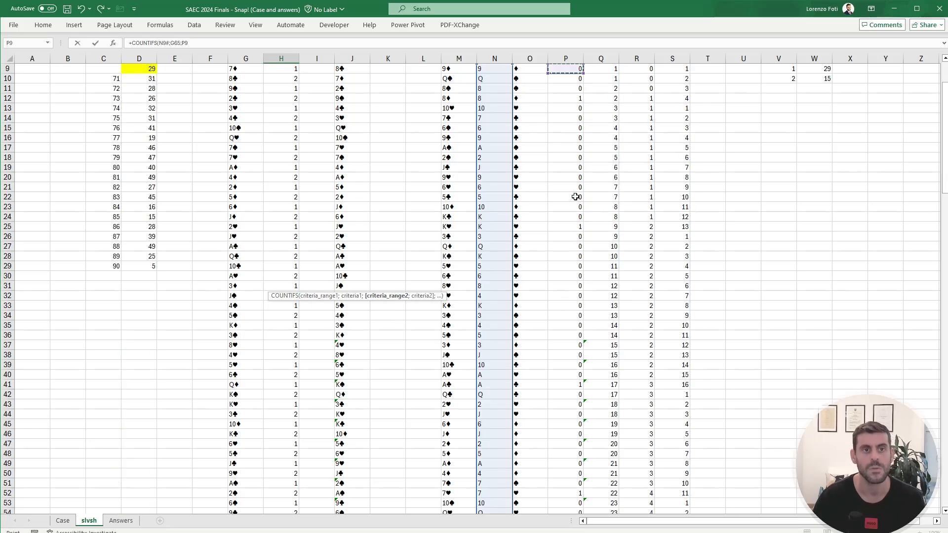
{"action": "key", "text": "ctrl+shift+Down"}
{"action": "key", "text": "Escape"}
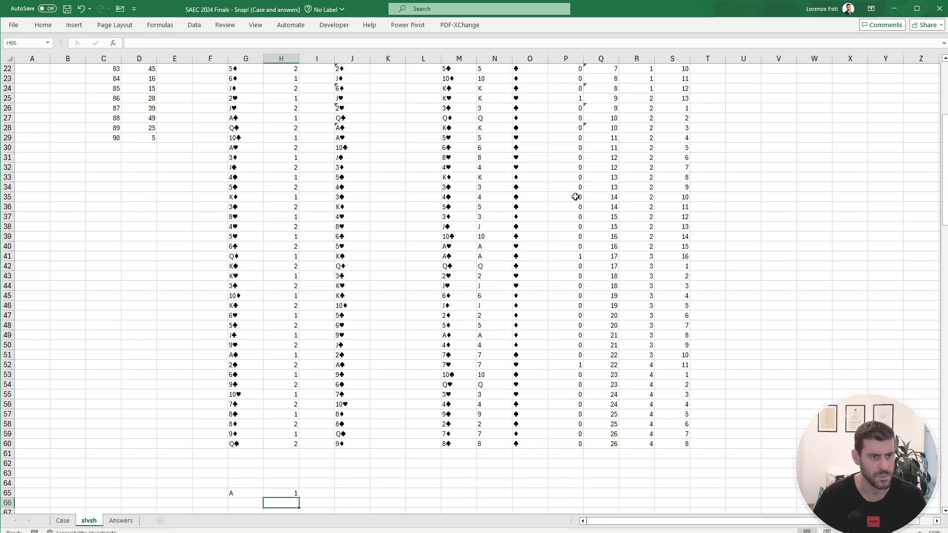
Step: Replace the D68 formula with TOROW(UNIQUE(N9#)) to spread the distinct card values across row 68
{"action": "scroll", "coordinate": [576, 197], "scroll_direction": "down", "scroll_amount": 1}
{"action": "key", "text": "Left"}
{"action": "key", "text": "Left"}
{"action": "key", "text": "Left"}
{"action": "key", "text": "Left"}
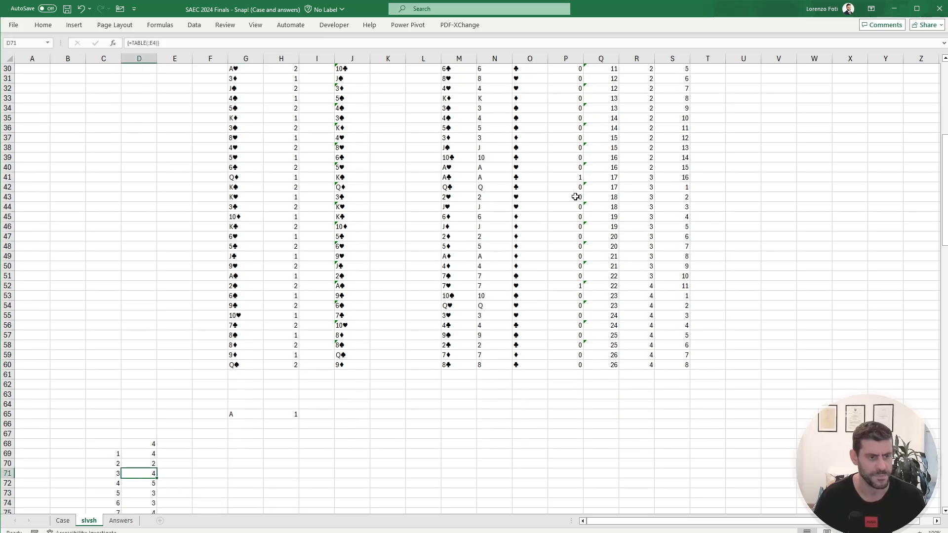
{"action": "key", "text": "Up"}
{"action": "key", "text": "Up"}
{"action": "key", "text": "Up"}
{"action": "key", "text": "Right"}
{"action": "key", "text": "Left"}
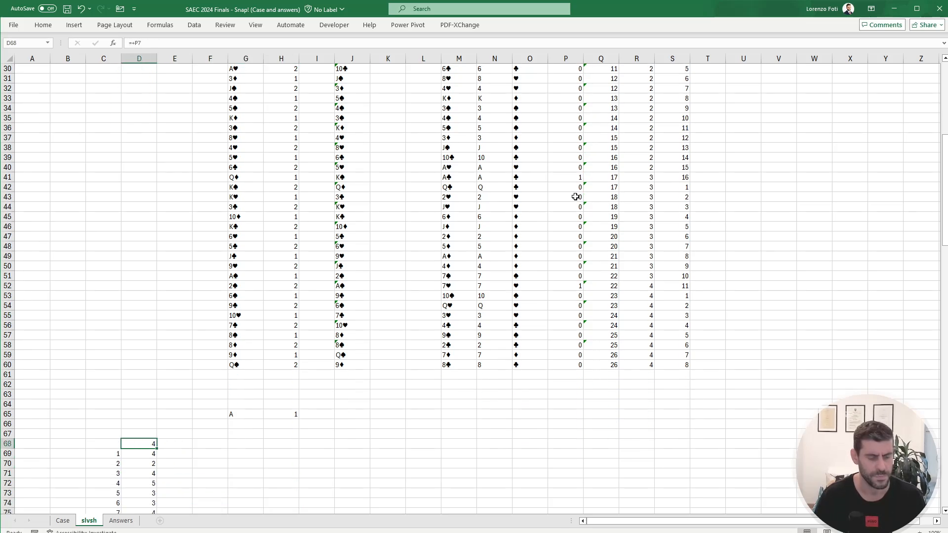
{"action": "type", "text": "+"}
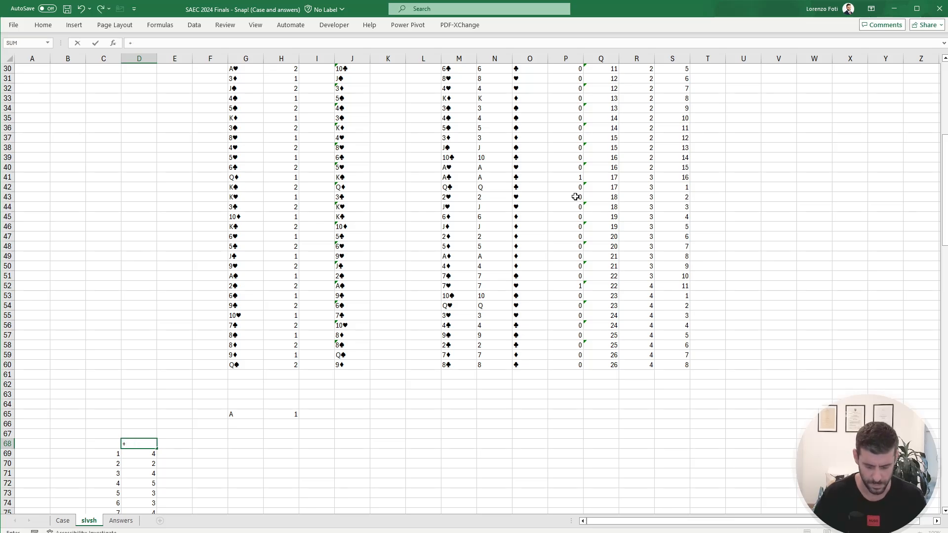
{"action": "type", "text": "TOROW("}
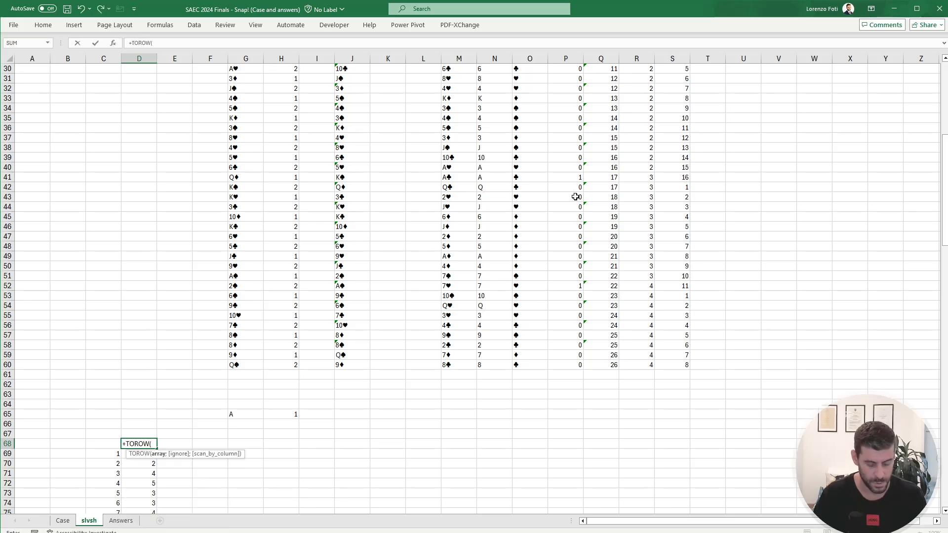
{"action": "type", "text": "uniq"}
{"action": "key", "text": "Tab"}
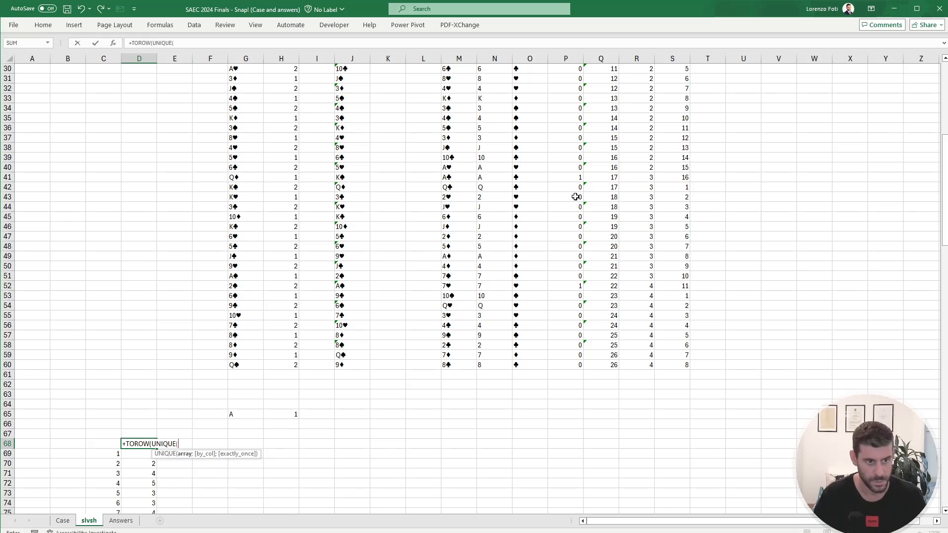
{"action": "type", "text": "get"}
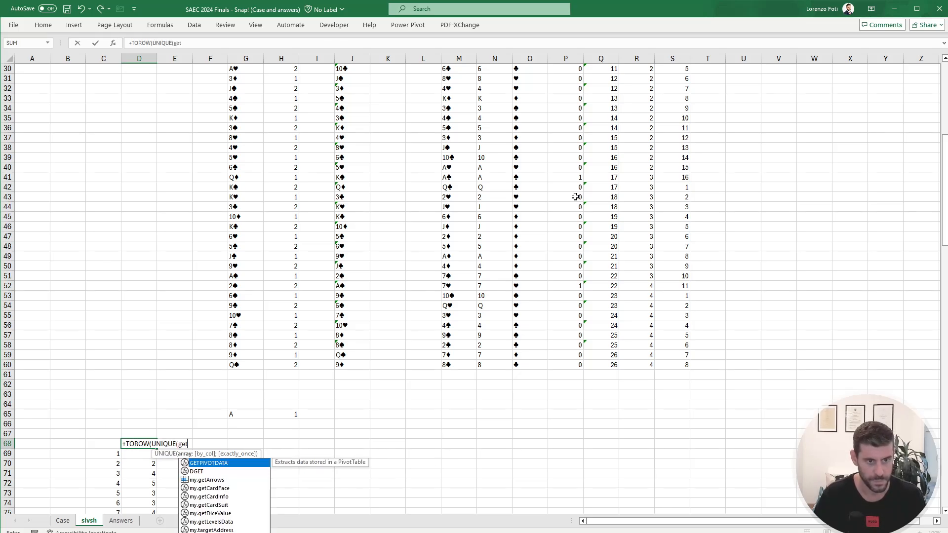
{"action": "key", "text": "BackSpace"}
{"action": "key", "text": "BackSpace"}
{"action": "key", "text": "BackSpace"}
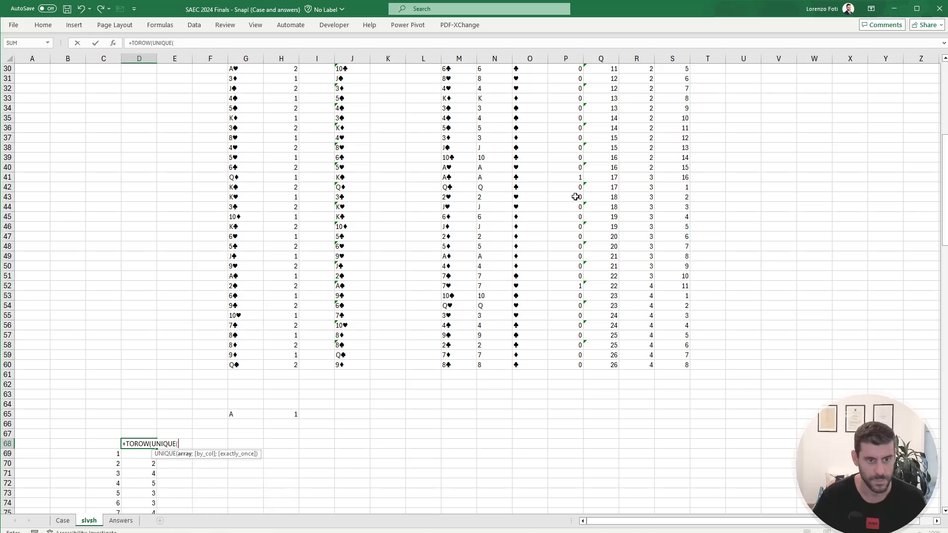
{"action": "left_click", "coordinate": [479, 368]}
{"action": "key", "text": "ctrl+shift+Up"}
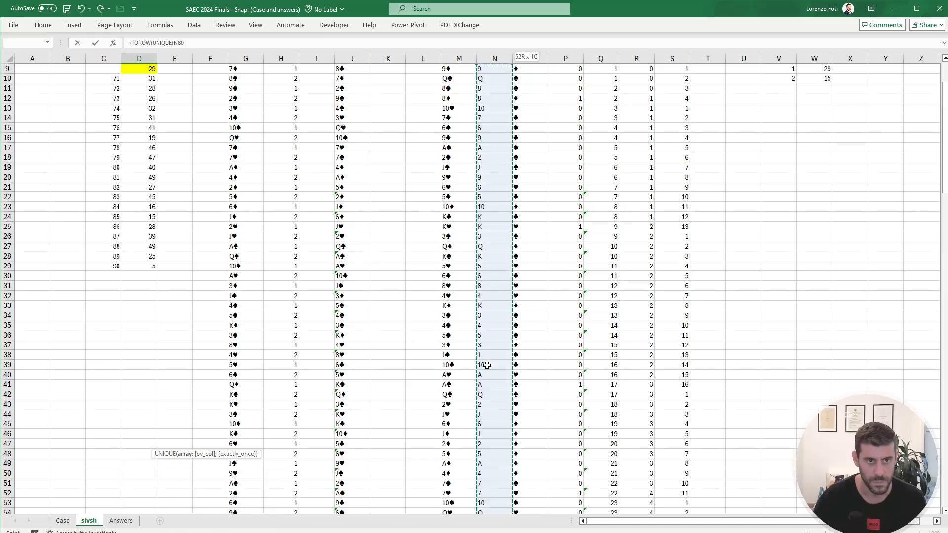
{"action": "key", "text": "ctrl+Return"}
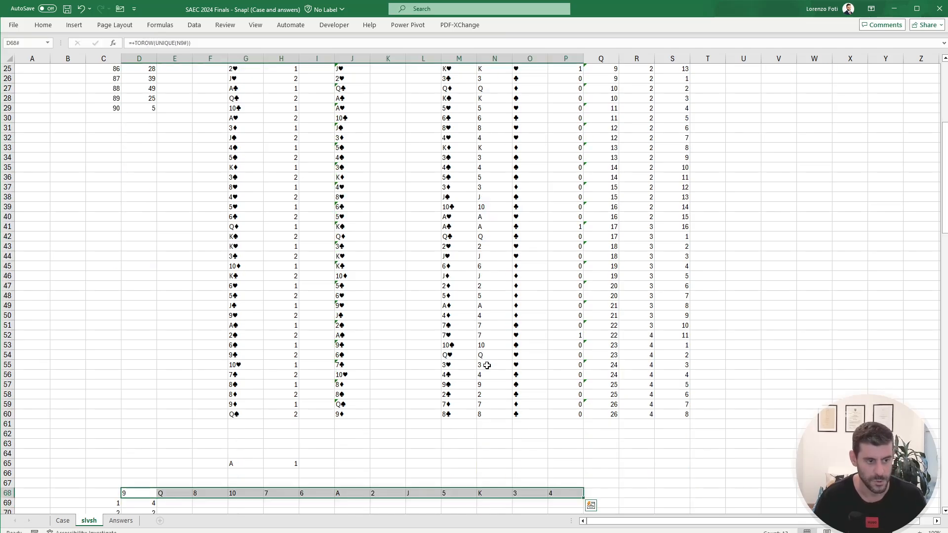
Step: Convert the spilled card values in row 68, D68 to P68, from a formula to fixed values
{"action": "key", "text": "ctrl+c"}
{"action": "key", "text": "alt+h"}
{"action": "key", "text": "v"}
{"action": "key", "text": "v"}
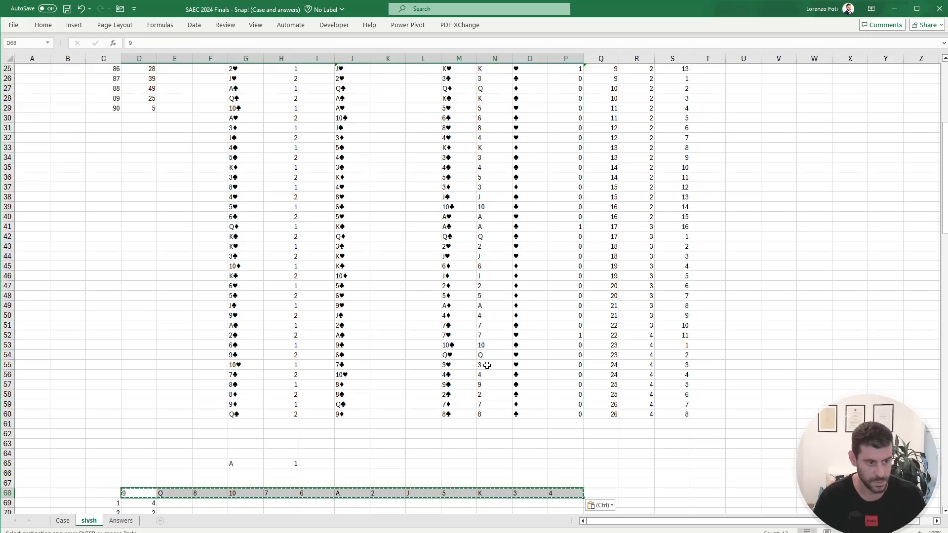
{"action": "key", "text": "Escape"}
Step: Link the corner cell C68 to the snap count in H65
{"action": "key", "text": "Down"}
{"action": "key", "text": "Left"}
{"action": "key", "text": "Up"}
{"action": "type", "text": "+"}
{"action": "key", "text": "Up"}
{"action": "key", "text": "Up"}
{"action": "key", "text": "Right"}
{"action": "key", "text": "Right"}
{"action": "key", "text": "Up"}
{"action": "key", "text": "Right"}
{"action": "key", "text": "Right"}
{"action": "key", "text": "Right"}
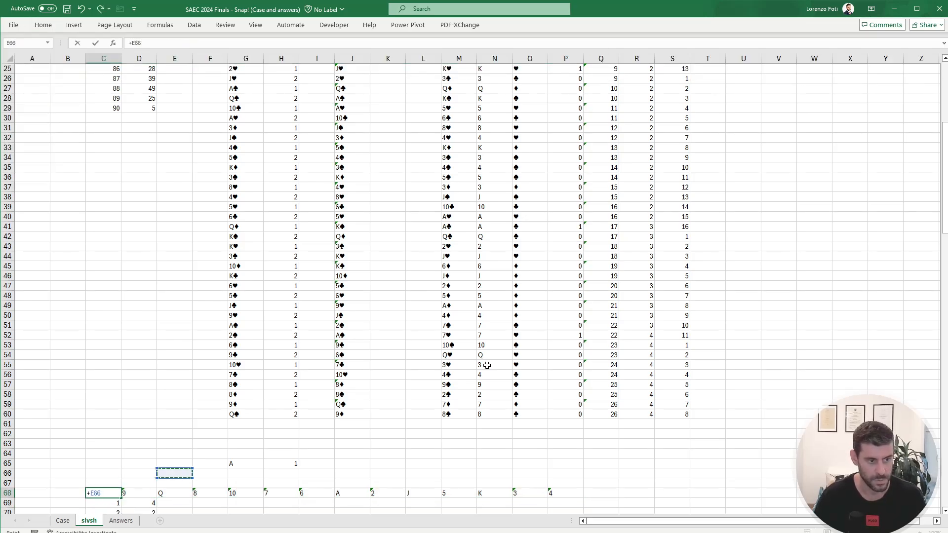
{"action": "key", "text": "Return"}
Step: Clear the old data table results in D69:D178, below the card value headers
{"action": "scroll", "coordinate": [311, 394], "scroll_direction": "down", "scroll_amount": 9}
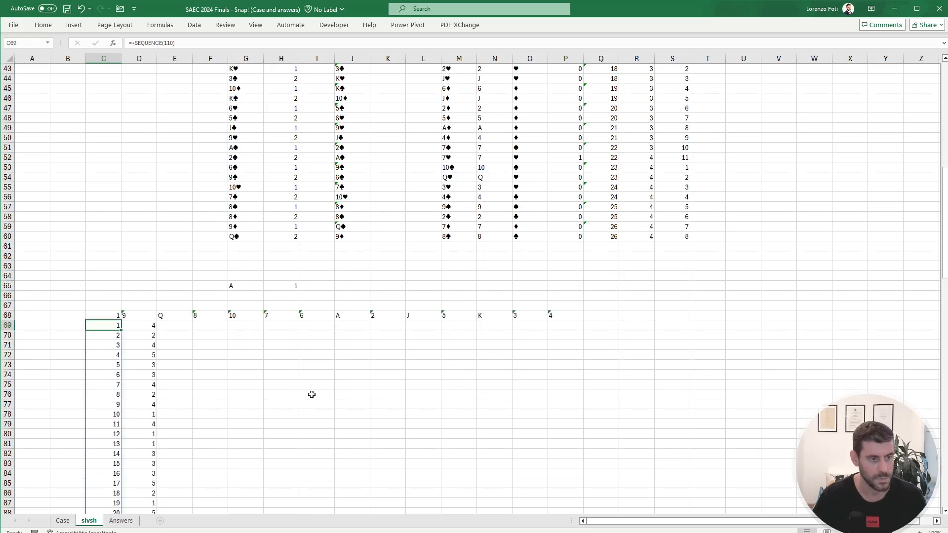
{"action": "left_click", "coordinate": [132, 234]}
{"action": "key", "text": "ctrl+shift+Down"}
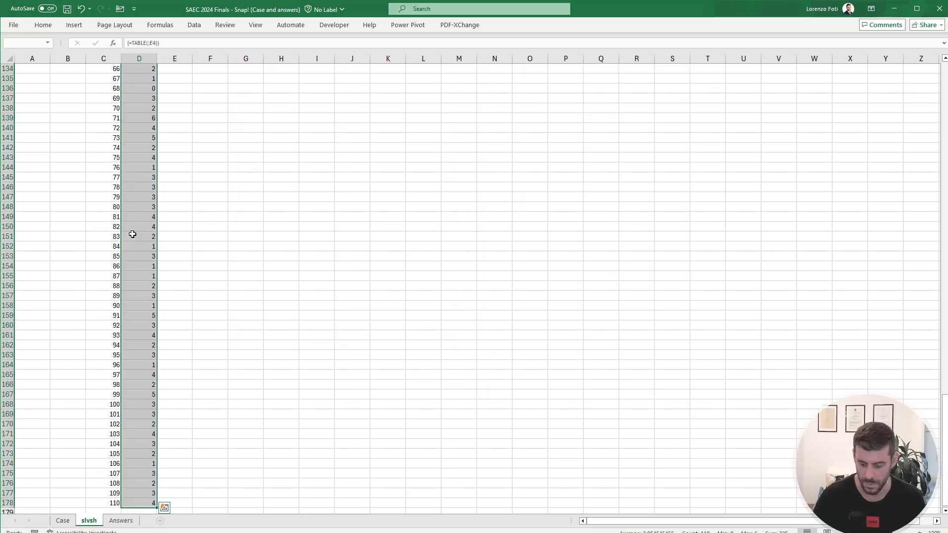
{"action": "key", "text": "Delete"}
{"action": "key", "text": "ctrl+BackSpace"}
Step: Create a two-variable data table over C68:P178 with G65 as row input cell and E4 as column input cell
{"action": "key", "text": "Left"}
{"action": "key", "text": "Up"}
{"action": "key", "text": "ctrl+shift+Right"}
{"action": "key", "text": "ctrl+shift+Down"}
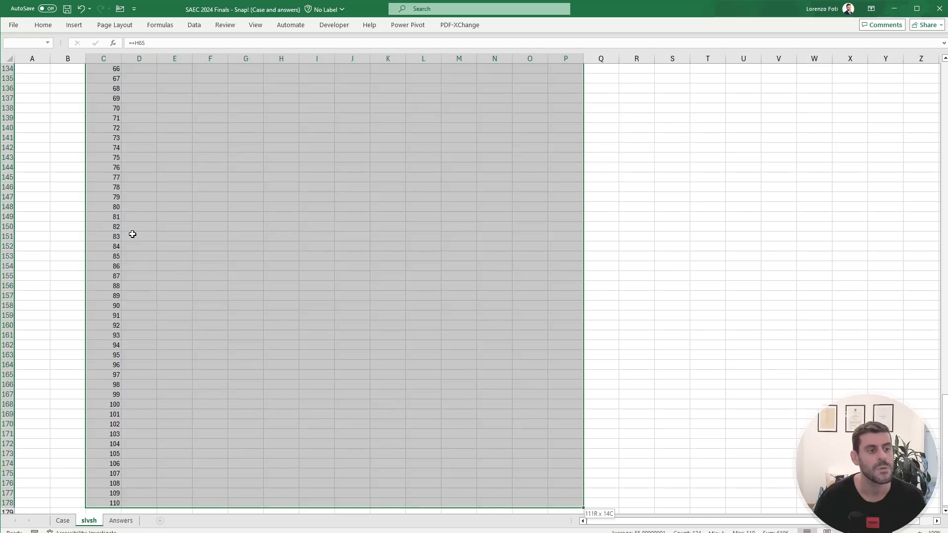
{"action": "key", "text": "alt"}
{"action": "key", "text": "a"}
{"action": "key", "text": "w"}
{"action": "key", "text": "t"}
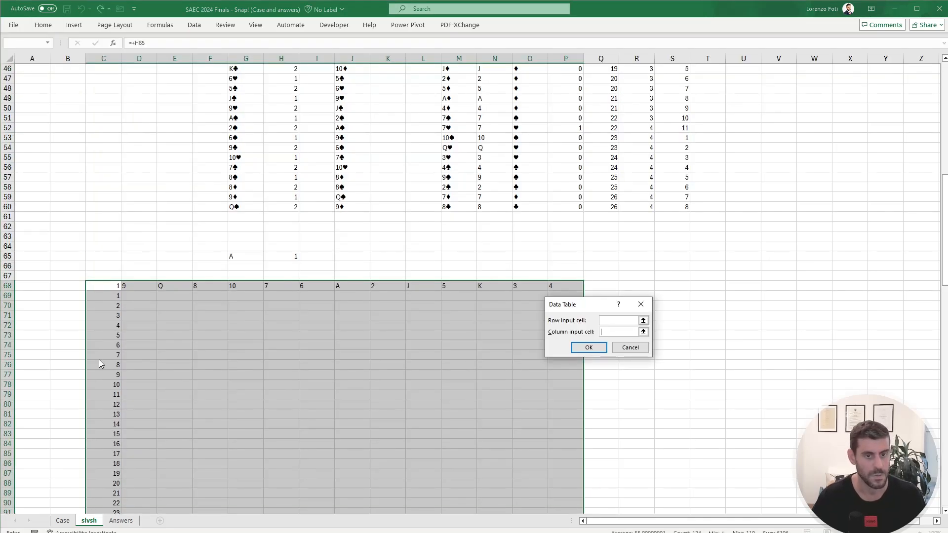
{"action": "scroll", "coordinate": [154, 290], "scroll_direction": "up", "scroll_amount": 15}
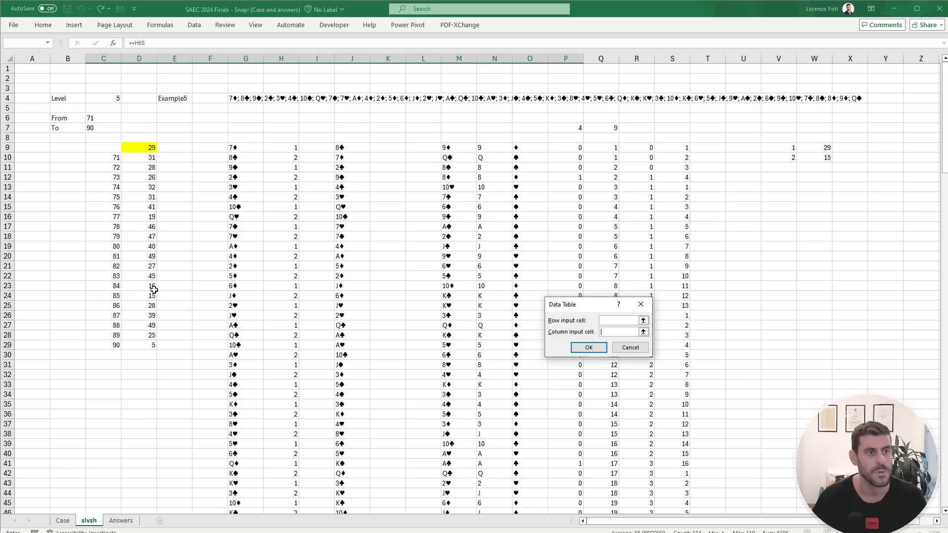
{"action": "left_click", "coordinate": [175, 98]}
{"action": "scroll", "coordinate": [281, 322], "scroll_direction": "down", "scroll_amount": 13}
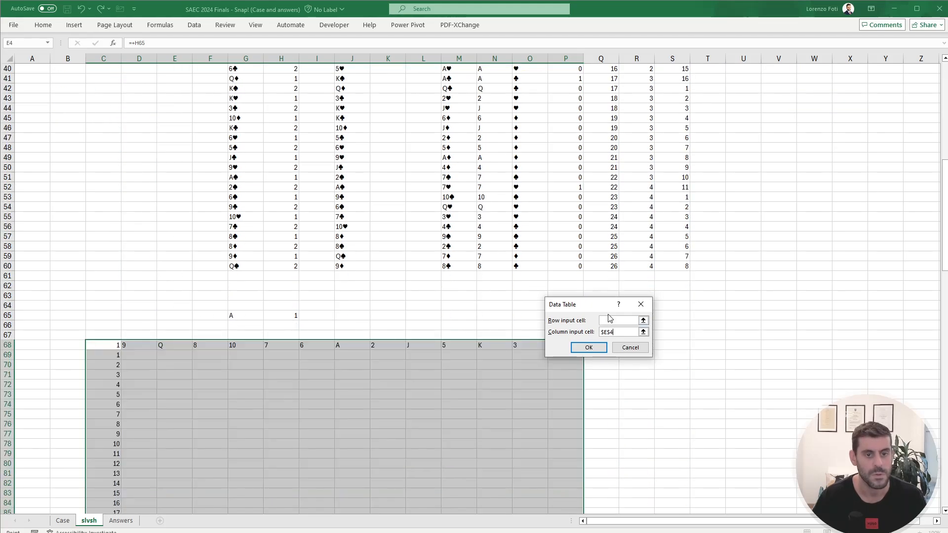
{"action": "left_click", "coordinate": [615, 321]}
{"action": "left_click", "coordinate": [250, 321]}
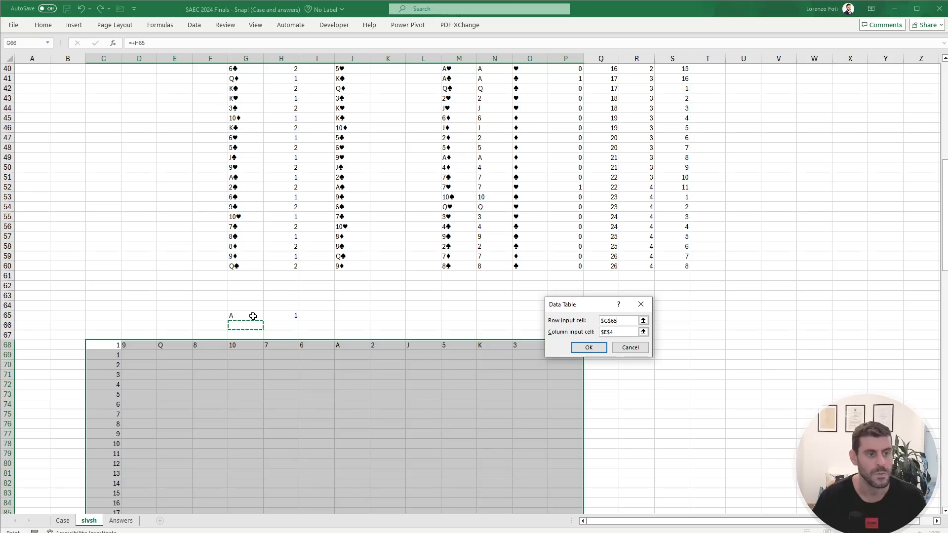
{"action": "left_click", "coordinate": [253, 317]}
{"action": "key", "text": "Return"}
Step: Set the workbook calculation option to automatic to calculate the data table
{"action": "key", "text": "alt+m"}
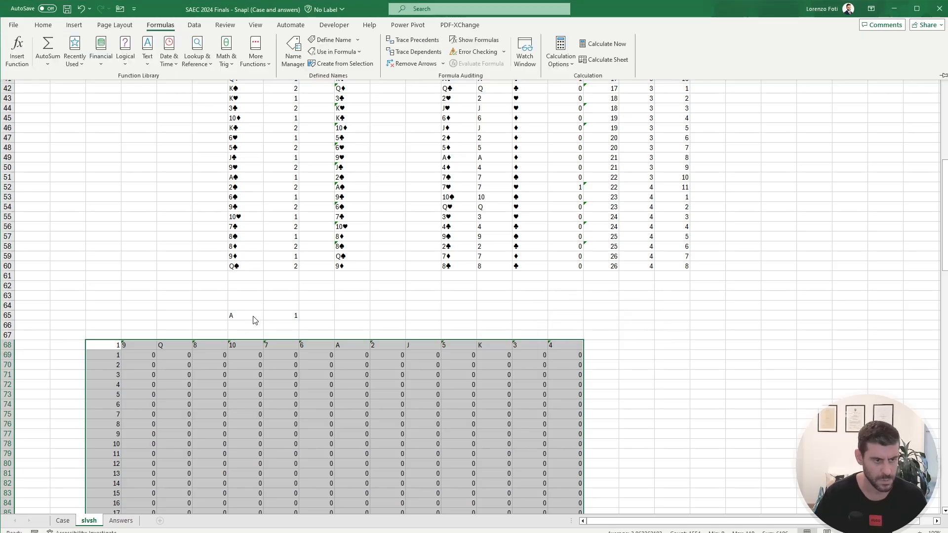
{"action": "key", "text": "x"}
{"action": "key", "text": "a"}
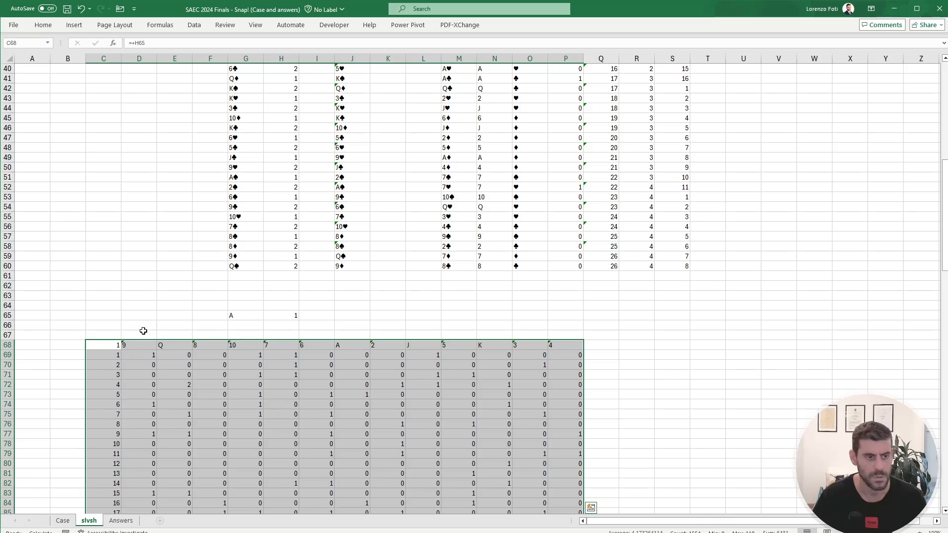
Step: Total the first card value's snaps in D66 with a SUM over D69:D178
{"action": "left_click", "coordinate": [138, 327]}
{"action": "type", "text": "+sum("}
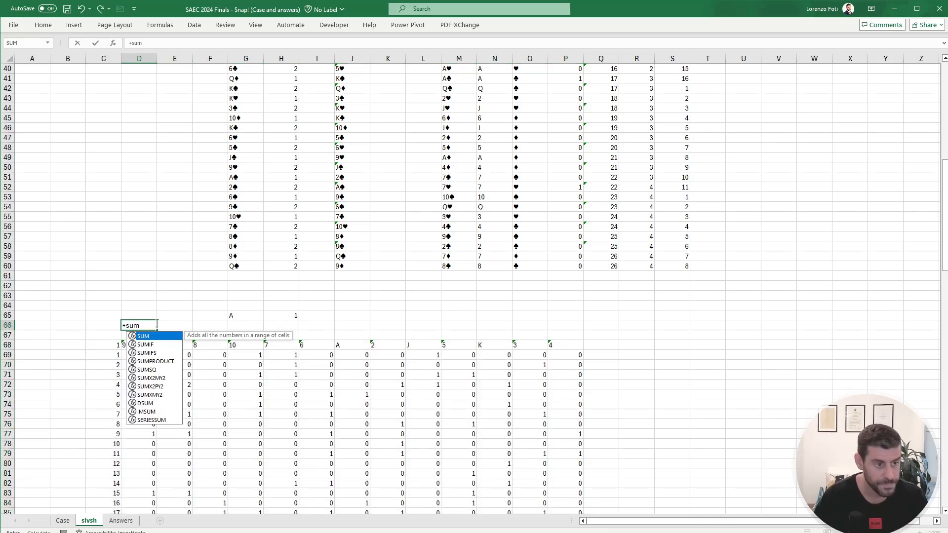
{"action": "key", "text": "Down"}
{"action": "key", "text": "Down"}
{"action": "key", "text": "Down"}
{"action": "key", "text": "ctrl+shift+Down"}
{"action": "key", "text": "Return"}
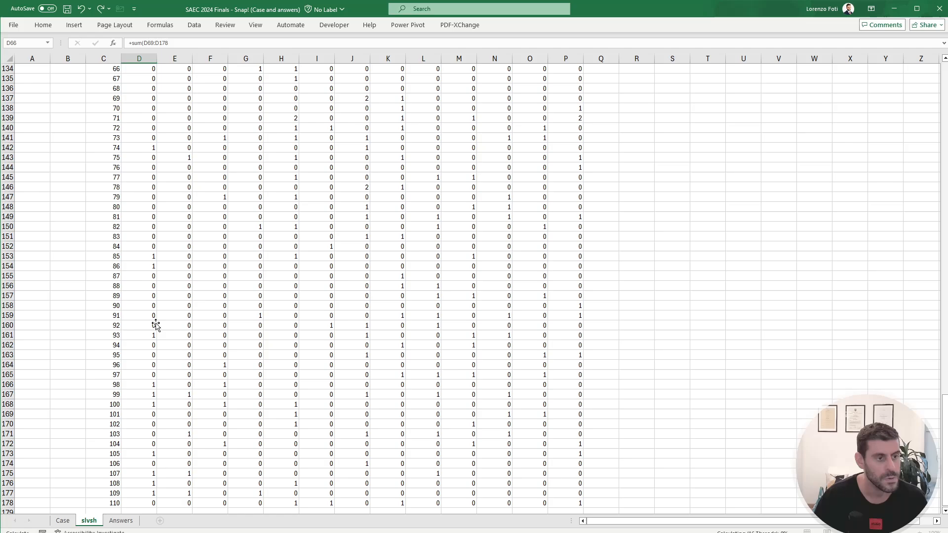
Step: Copy the total from D66 across E66:P66 for the remaining card values
{"action": "key", "text": "Up"}
{"action": "key", "text": "Up"}
{"action": "key", "text": "Up"}
{"action": "key", "text": "Up"}
{"action": "key", "text": "Down"}
{"action": "key", "text": "Down"}
{"action": "key", "text": "Down"}
{"action": "key", "text": "ctrl+c"}
{"action": "key", "text": "Right"}
{"action": "key", "text": "shift+Right"}
{"action": "key", "text": "shift+Right"}
{"action": "key", "text": "shift+Right"}
{"action": "key", "text": "shift+Right"}
{"action": "key", "text": "shift+Right"}
{"action": "key", "text": "shift+Right"}
{"action": "key", "text": "shift+Right"}
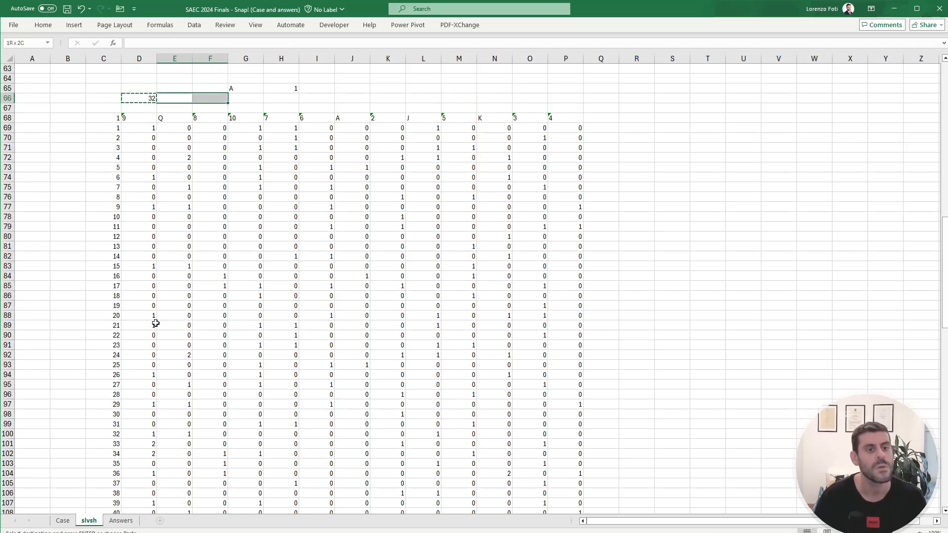
{"action": "key", "text": "shift+Right"}
{"action": "key", "text": "shift+Right"}
{"action": "key", "text": "shift+Right"}
{"action": "key", "text": "shift+Right"}
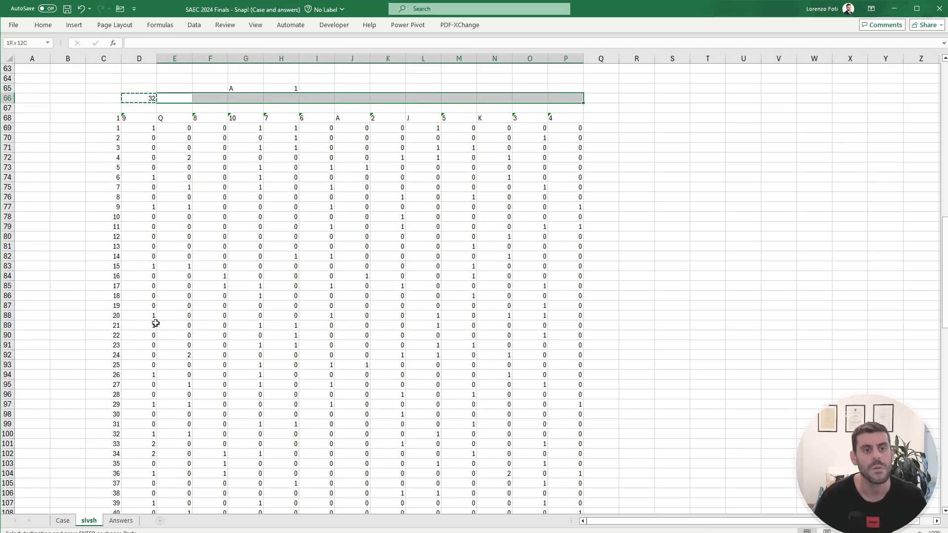
{"action": "key", "text": "ctrl+v"}
{"action": "key", "text": "Escape"}
Step: Compare the totals in row 66 to find the card value with the most snaps
{"action": "key", "text": "Left"}
{"action": "key", "text": "Right"}
{"action": "key", "text": "Right"}
{"action": "key", "text": "Right"}
{"action": "key", "text": "Right"}
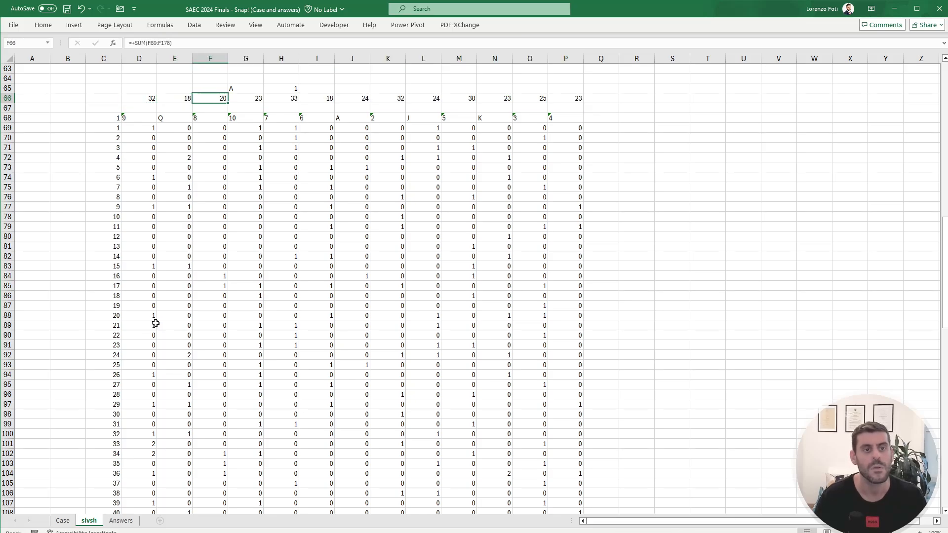
{"action": "key", "text": "Left"}
{"action": "key", "text": "Left"}
{"action": "key", "text": "Left"}
{"action": "key", "text": "Left"}
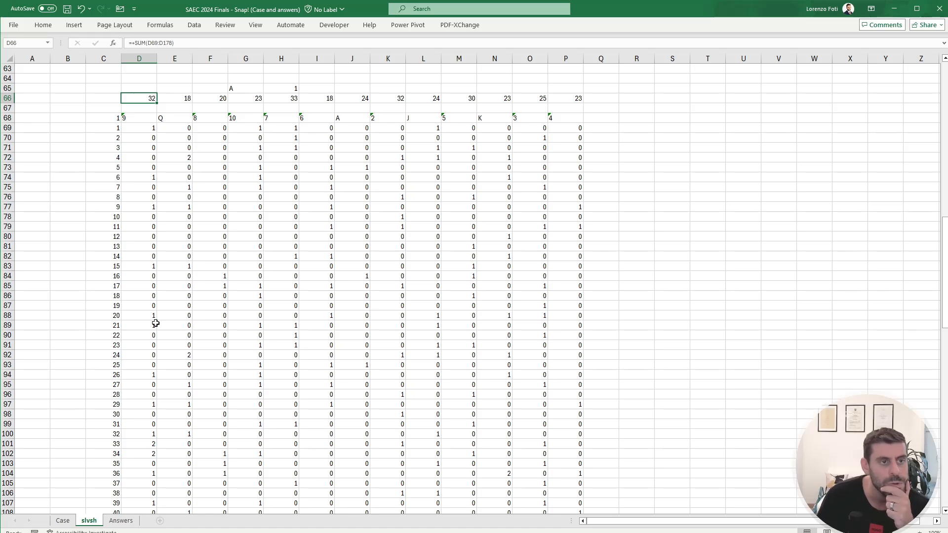
{"action": "key", "text": "Right"}
{"action": "key", "text": "Right"}
{"action": "key", "text": "Right"}
{"action": "key", "text": "Right"}
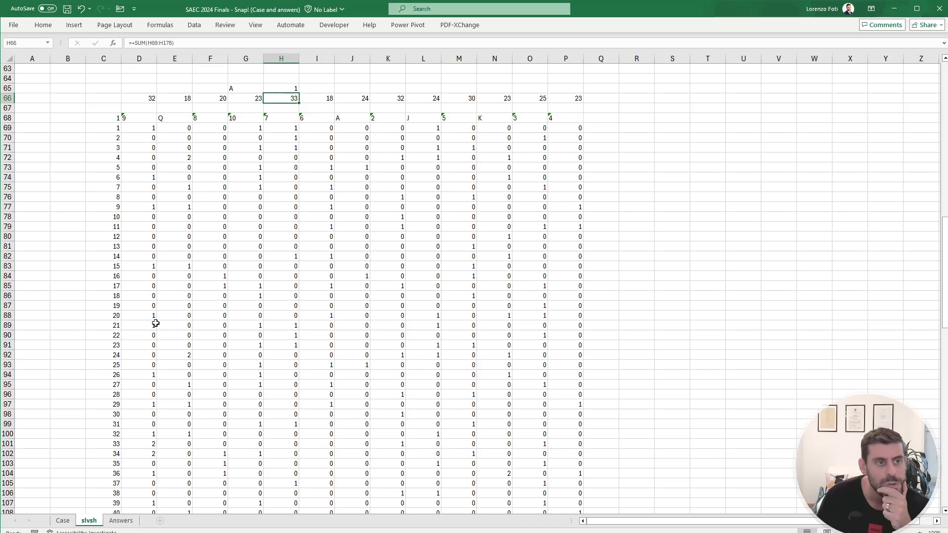
{"action": "key", "text": "Left"}
{"action": "key", "text": "Left"}
{"action": "key", "text": "Left"}
{"action": "key", "text": "Left"}
{"action": "key", "text": "Left"}
{"action": "key", "text": "Right"}
{"action": "key", "text": "ctrl+shift+Right"}
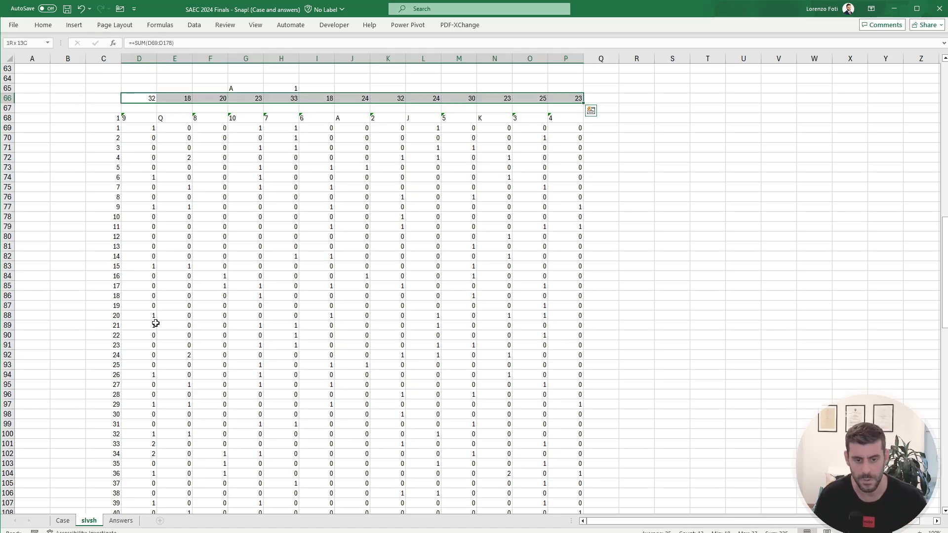
{"action": "key", "text": "ctrl+shift+Left"}
{"action": "key", "text": "Right"}
{"action": "key", "text": "Right"}
{"action": "key", "text": "Right"}
{"action": "key", "text": "Right"}
{"action": "key", "text": "Down"}
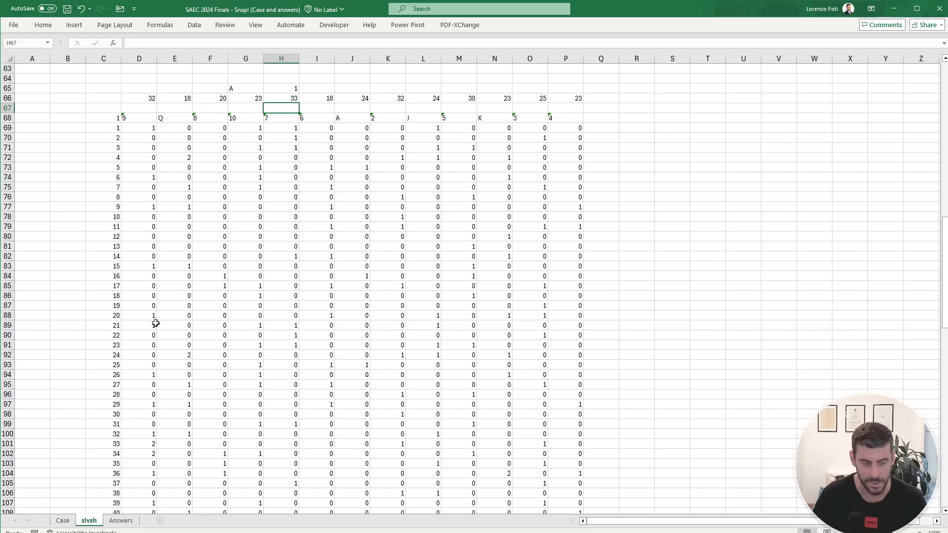
Step: Answer Bonus 5 in E33 of the Case sheet with 7
{"action": "key", "text": "ctrl+Page_Up"}
{"action": "left_click", "coordinate": [176, 267]}
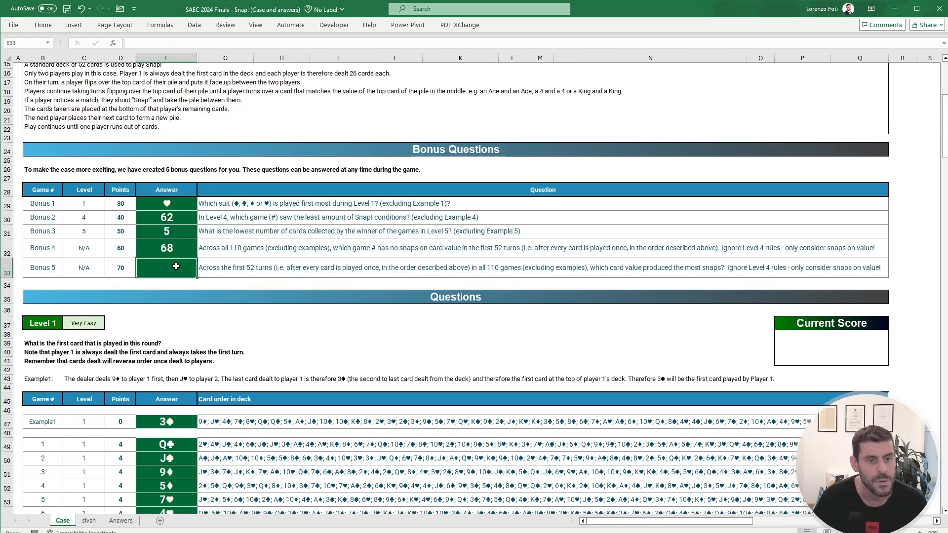
{"action": "type", "text": "7"}
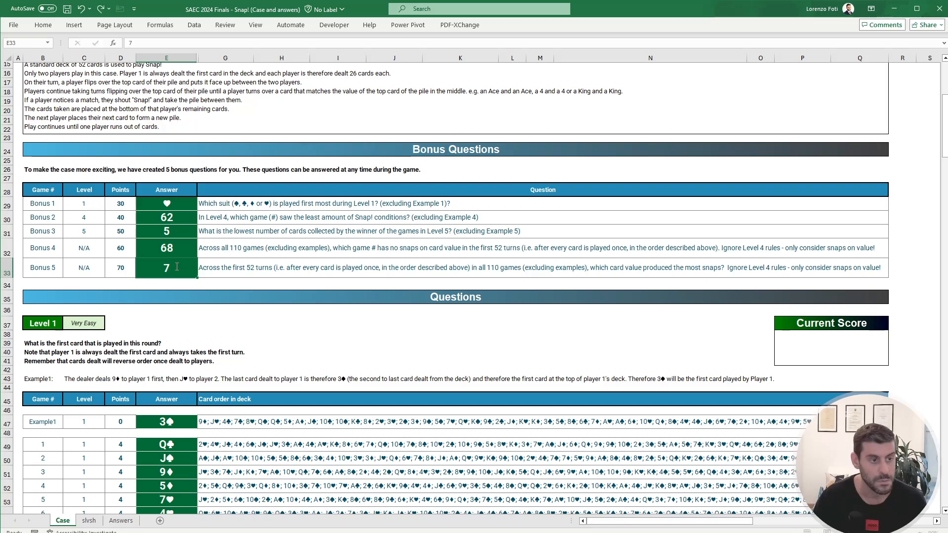
{"action": "key", "text": "Return"}
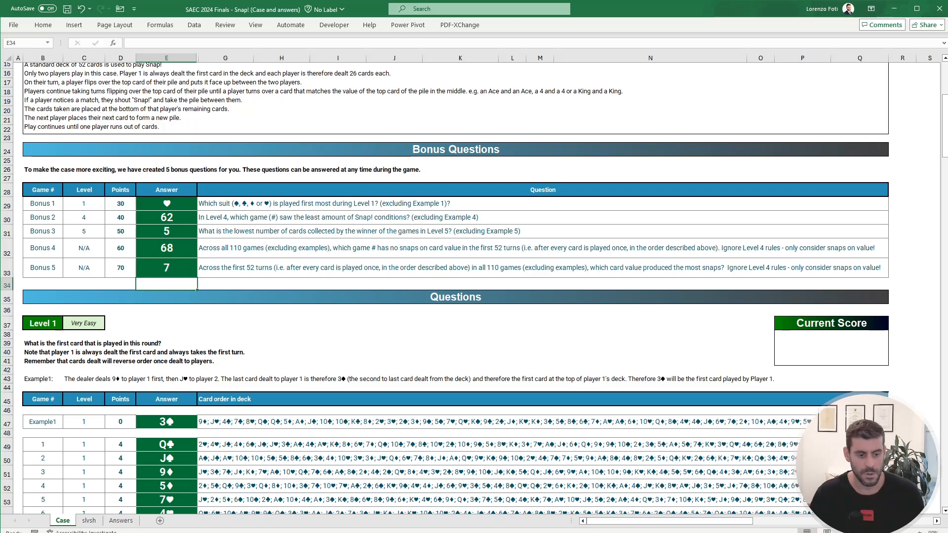
Step: Select AA9 in the empty area of the slvsh sheet as a starting point, and read the Level 6 rules on the Case sheet
{"action": "key", "text": "alt+Tab"}
{"action": "key", "text": "alt+Tab"}
{"action": "scroll", "coordinate": [426, 453], "scroll_direction": "down", "scroll_amount": 20}
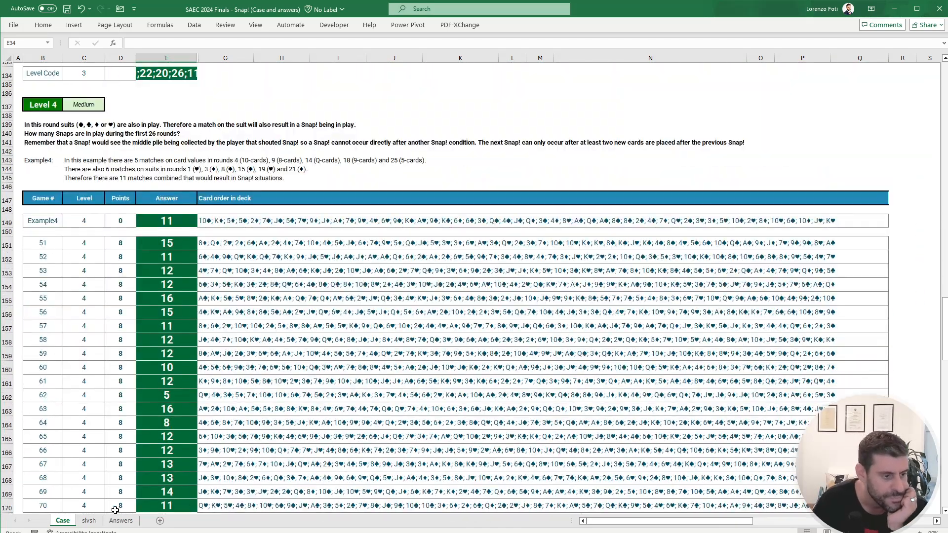
{"action": "left_click", "coordinate": [89, 521]}
{"action": "scroll", "coordinate": [420, 316], "scroll_direction": "up", "scroll_amount": 20}
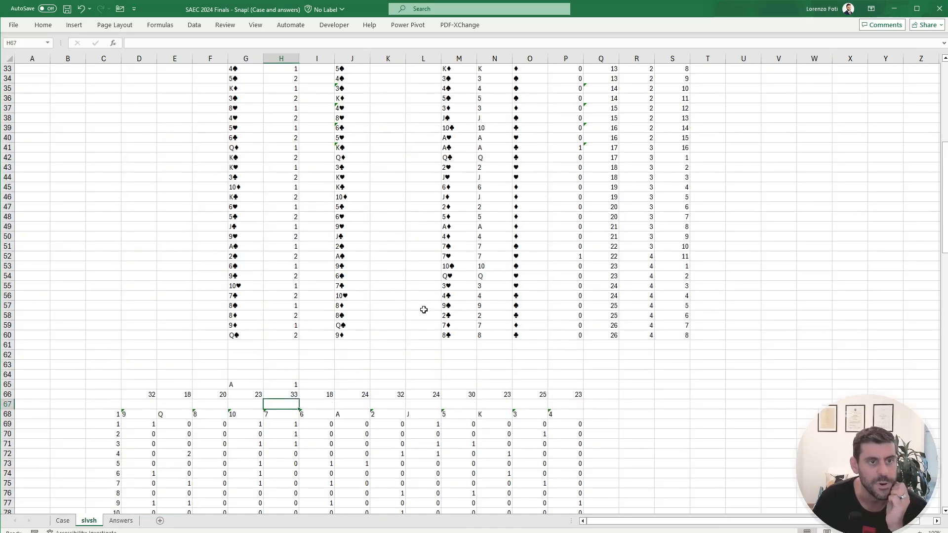
{"action": "left_click", "coordinate": [881, 180]}
{"action": "scroll", "coordinate": [881, 168], "scroll_direction": "right", "scroll_amount": 2}
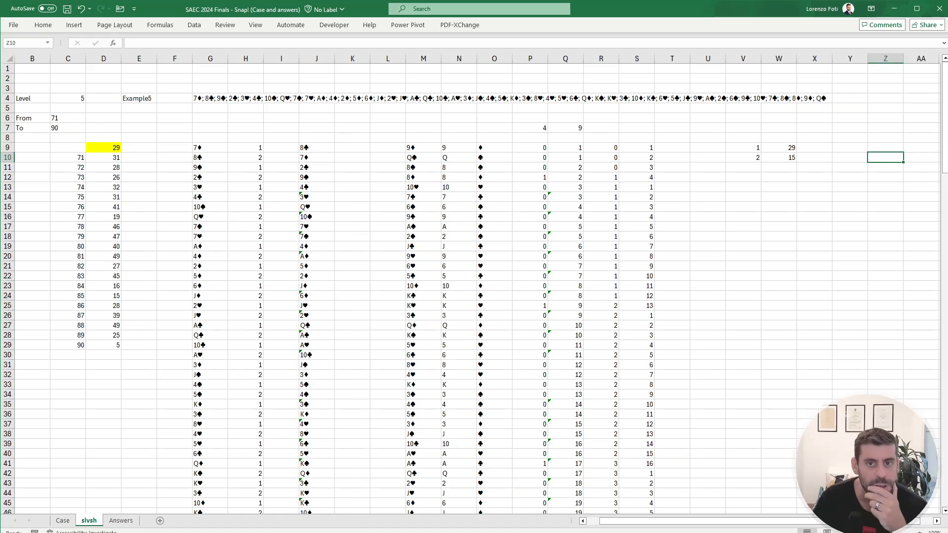
{"action": "left_click", "coordinate": [852, 144]}
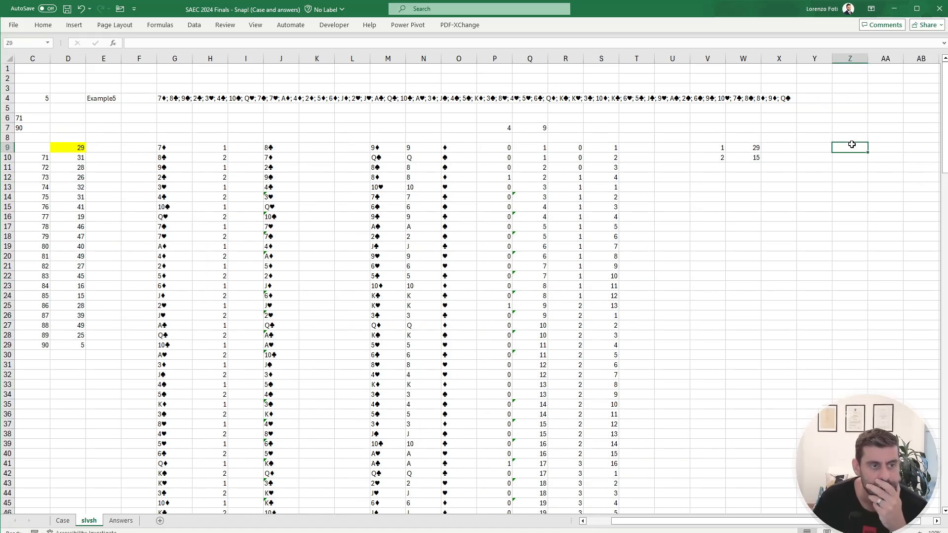
{"action": "mouse_move", "coordinate": [883, 147]}
{"action": "left_mouse_down"}
{"action": "mouse_move", "coordinate": [938, 148]}
{"action": "mouse_move", "coordinate": [869, 152]}
{"action": "left_mouse_up"}
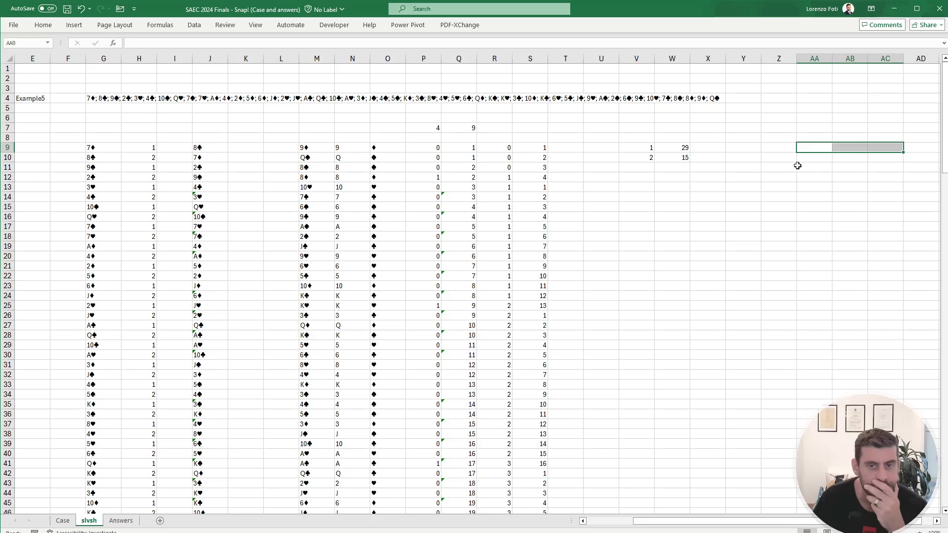
{"action": "left_click", "coordinate": [773, 149]}
{"action": "left_click", "coordinate": [809, 148]}
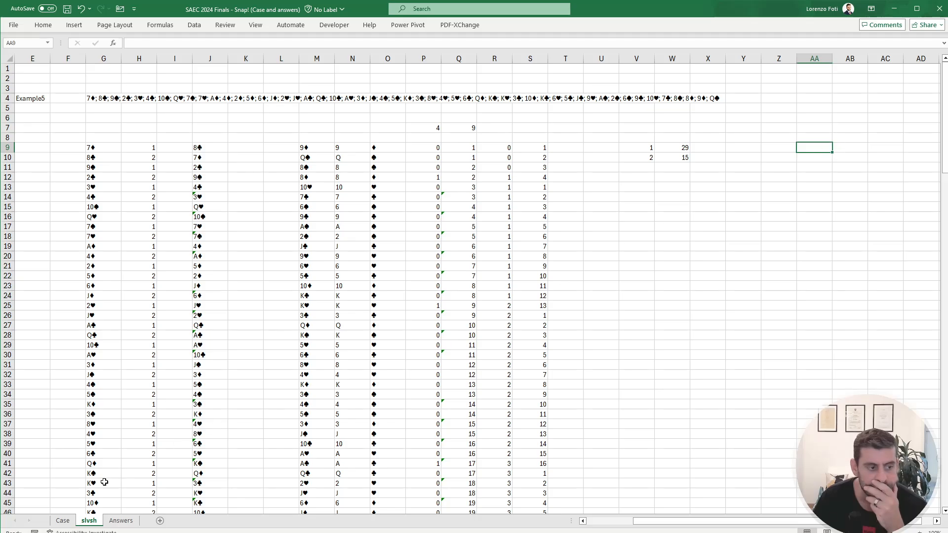
{"action": "left_click", "coordinate": [63, 520]}
{"action": "scroll", "coordinate": [93, 431], "scroll_direction": "down", "scroll_amount": 7}
{"action": "scroll", "coordinate": [93, 431], "scroll_direction": "down", "scroll_amount": 13}
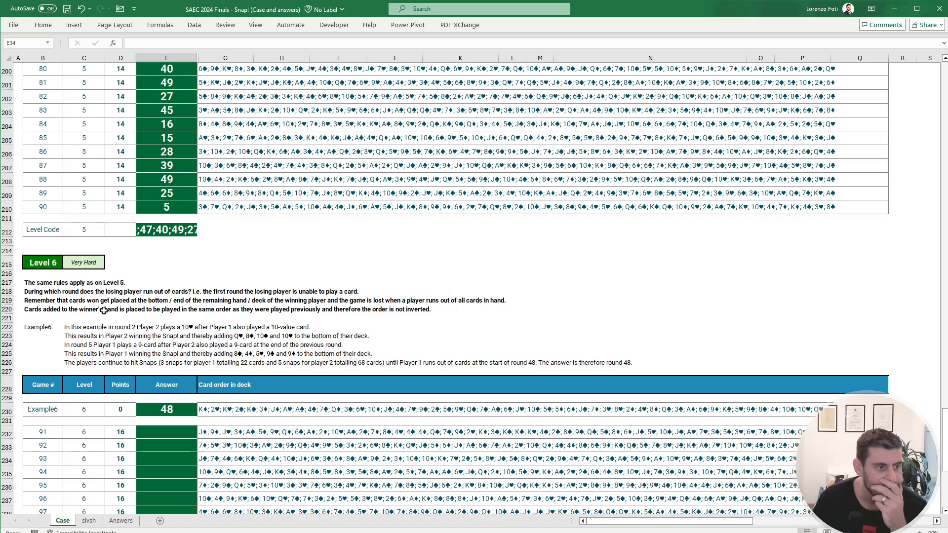
Step: Bring the card values from column N, starting at N9, into a new list at AA9 on the slvsh sheet
{"action": "left_click", "coordinate": [92, 522]}
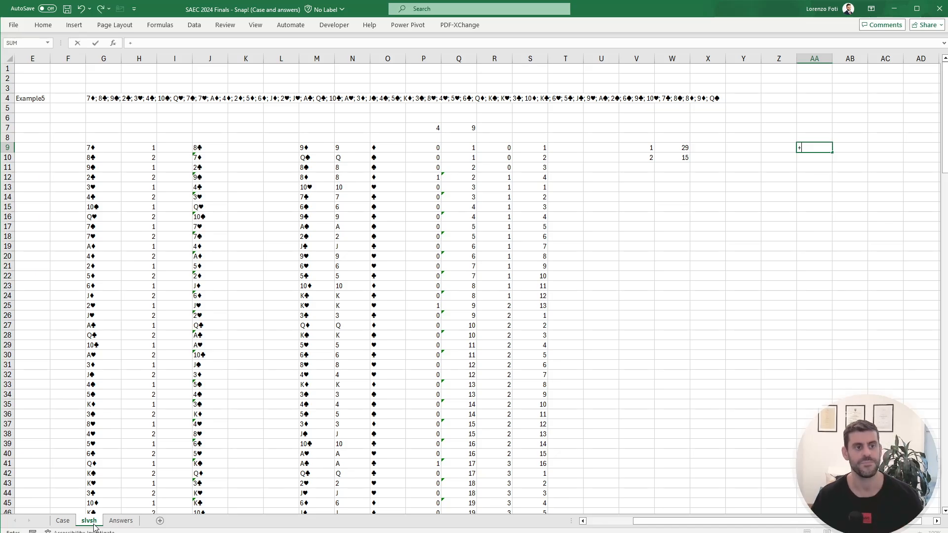
{"action": "type", "text": "+"}
{"action": "key", "text": "Left"}
{"action": "key", "text": "Left"}
{"action": "key", "text": "Left"}
{"action": "key", "text": "Left"}
{"action": "key", "text": "Left"}
{"action": "key", "text": "Left"}
{"action": "key", "text": "Left"}
{"action": "key", "text": "Left"}
{"action": "key", "text": "Left"}
{"action": "key", "text": "Left"}
{"action": "key", "text": "Left"}
{"action": "key", "text": "Left"}
{"action": "key", "text": "Left"}
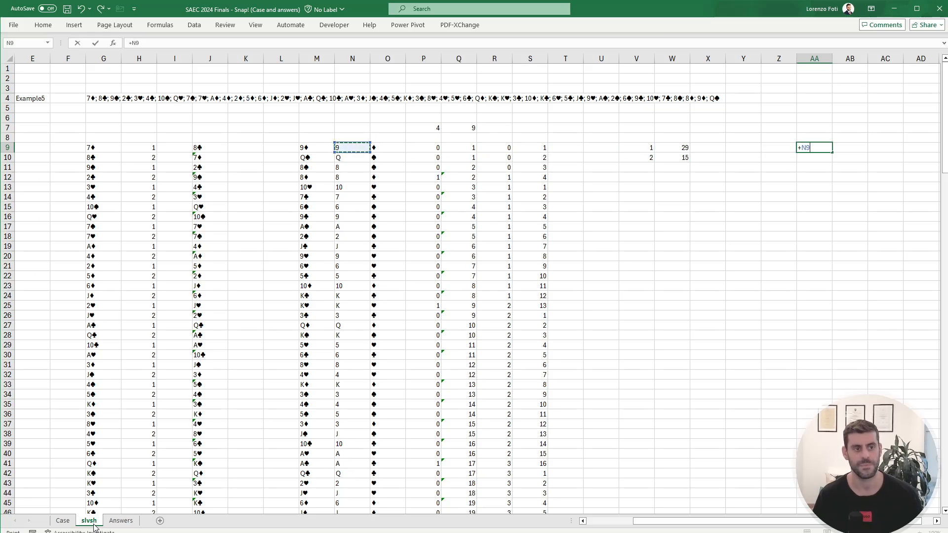
{"action": "key", "text": "ctrl+shift+Down"}
{"action": "key", "text": "Return"}
{"action": "key", "text": "Up"}
{"action": "key", "text": "Up"}
{"action": "key", "text": "Up"}
{"action": "key", "text": "Up"}
{"action": "key", "text": "Up"}
{"action": "key", "text": "Right"}
{"action": "key", "text": "Right"}
{"action": "key", "text": "Right"}
{"action": "key", "text": "Right"}
{"action": "key", "text": "Right"}
{"action": "key", "text": "Right"}
{"action": "key", "text": "Right"}
{"action": "key", "text": "Up"}
{"action": "key", "text": "Up"}
{"action": "key", "text": "Up"}
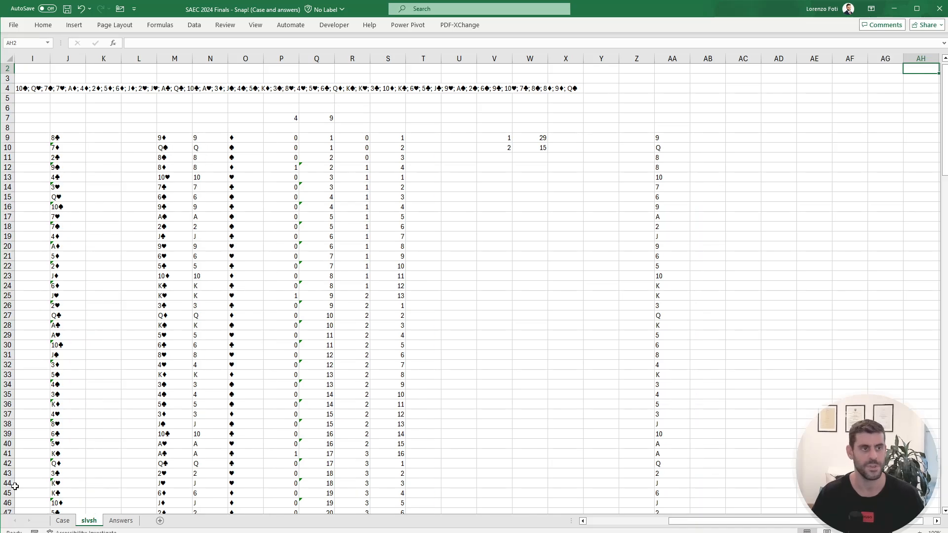
Step: Copy the snap-flag formulas of column P, from P9 down to row 60, into column AB starting at AB9
{"action": "left_click", "coordinate": [292, 141]}
{"action": "key", "text": "ctrl+shift+Down"}
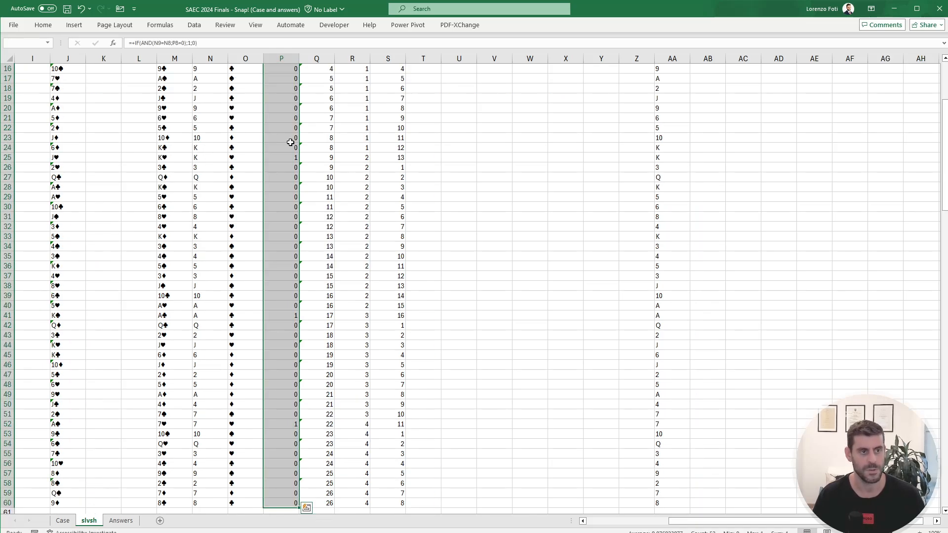
{"action": "key", "text": "ctrl+c"}
{"action": "key", "text": "Up"}
{"action": "key", "text": "Up"}
{"action": "key", "text": "Down"}
{"action": "key", "text": "Down"}
{"action": "key", "text": "Down"}
{"action": "key", "text": "Right"}
{"action": "key", "text": "Right"}
{"action": "key", "text": "Right"}
{"action": "key", "text": "Right"}
{"action": "key", "text": "Right"}
{"action": "key", "text": "Right"}
{"action": "key", "text": "Right"}
{"action": "key", "text": "Right"}
{"action": "key", "text": "Right"}
{"action": "key", "text": "Right"}
{"action": "key", "text": "Right"}
{"action": "key", "text": "Right"}
{"action": "key", "text": "Right"}
{"action": "key", "text": "Right"}
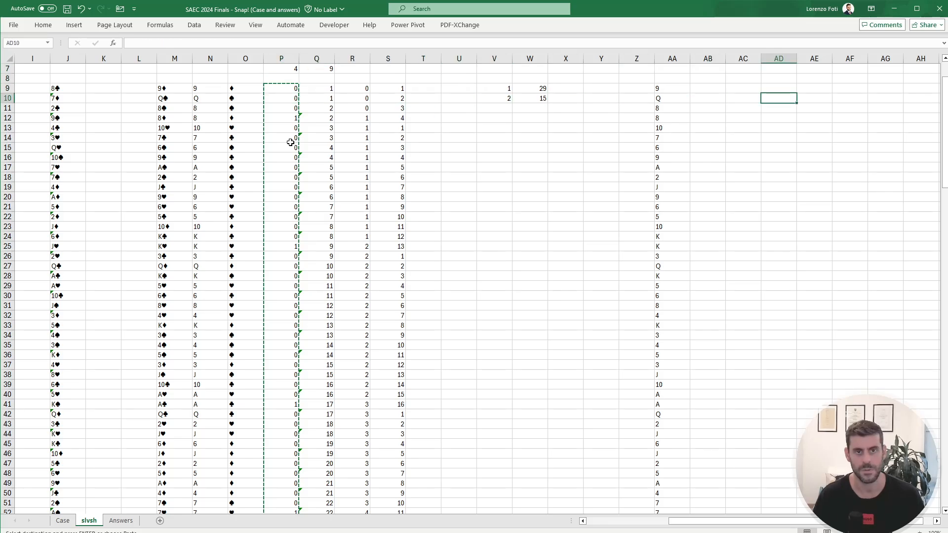
{"action": "key", "text": "Left"}
{"action": "key", "text": "Up"}
{"action": "key", "text": "Left"}
{"action": "key", "text": "ctrl+v"}
Step: Correct the AB9 formula to compare AA9 with AA8, and fill it down the rest of column AB to row 60
{"action": "key", "text": "F2"}
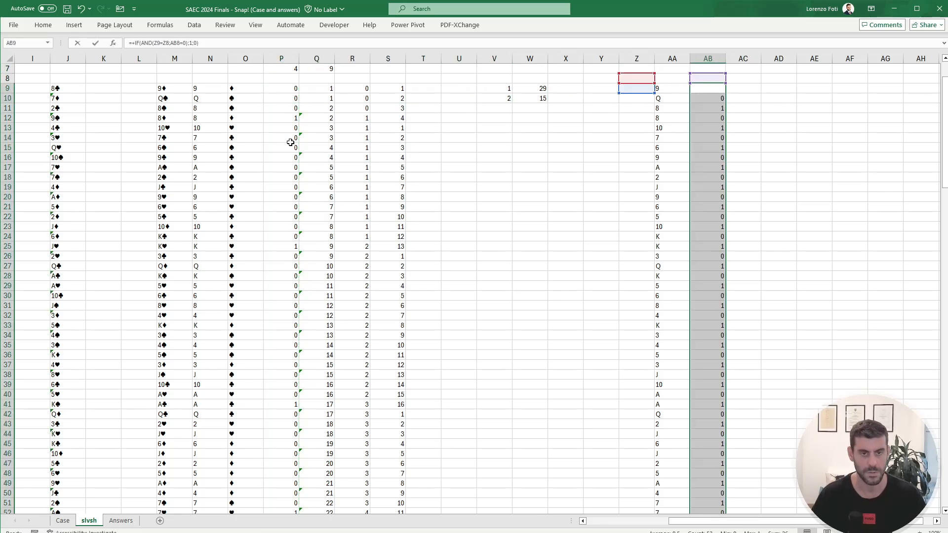
{"action": "left_click_drag", "start_coordinate": [644, 93], "coordinate": [662, 77]}
{"action": "key", "text": "Return"}
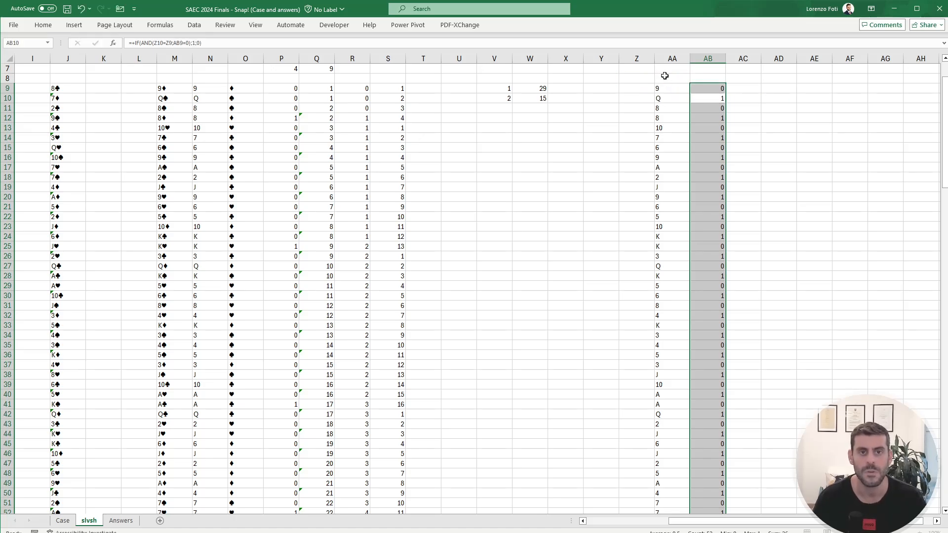
{"action": "key", "text": "Up"}
{"action": "key", "text": "ctrl+c"}
{"action": "key", "text": "Down"}
{"action": "key", "text": "ctrl+shift+Down"}
{"action": "key", "text": "ctrl+v"}
{"action": "key", "text": "Escape"}
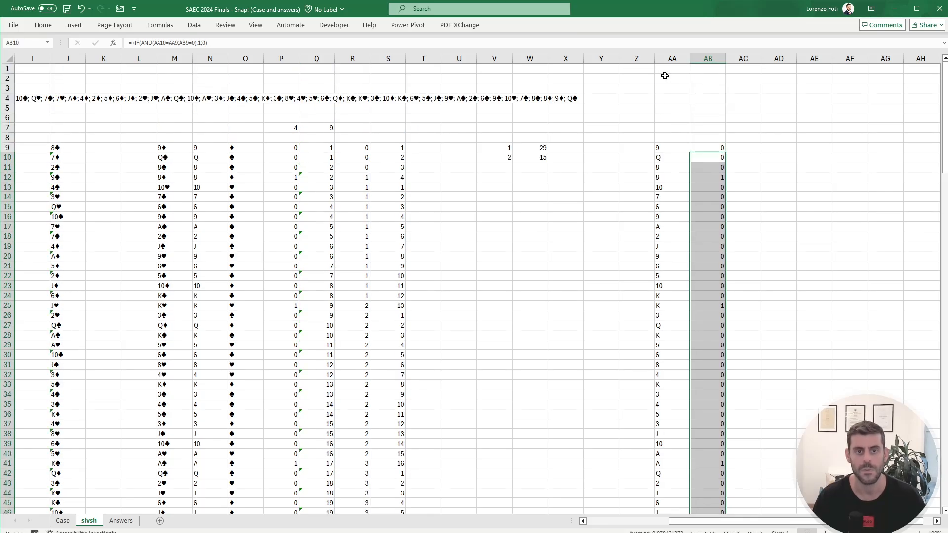
{"action": "key", "text": "Up"}
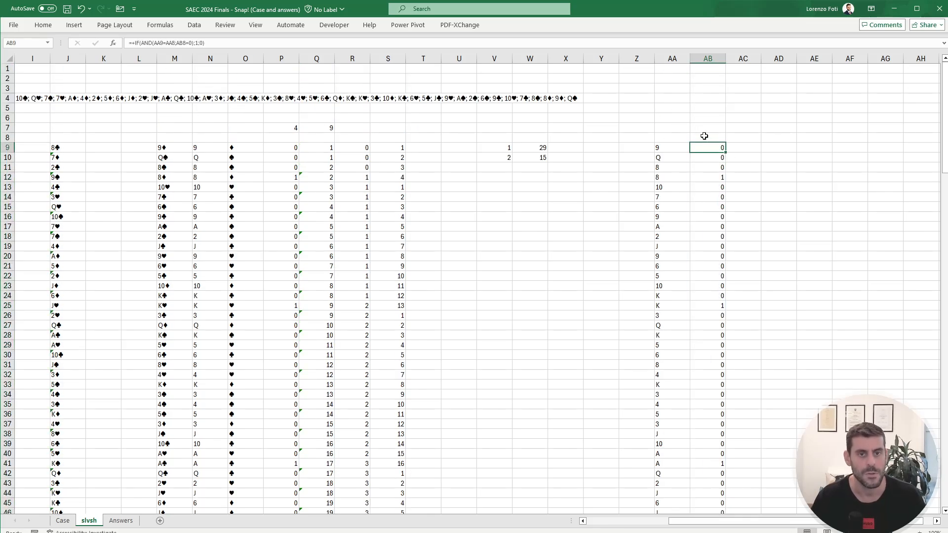
Step: Check the round-number formulas in column Q and copy Q9:Q60 into column AC starting at AC9
{"action": "left_click", "coordinate": [326, 148]}
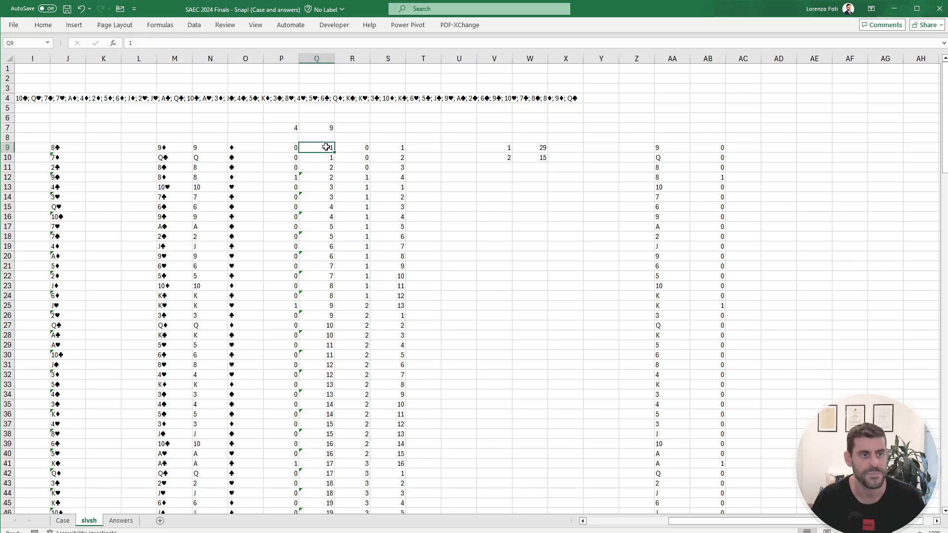
{"action": "key", "text": "Down"}
{"action": "key", "text": "Down"}
{"action": "key", "text": "Down"}
{"action": "key", "text": "Down"}
{"action": "key", "text": "Down"}
{"action": "key", "text": "Down"}
{"action": "key", "text": "Down"}
{"action": "key", "text": "Down"}
{"action": "key", "text": "Down"}
{"action": "key", "text": "Down"}
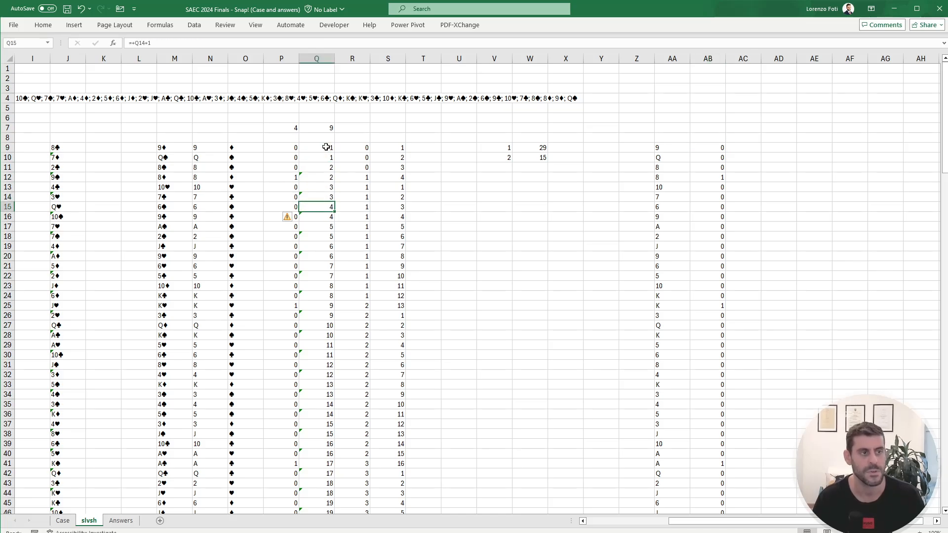
{"action": "key", "text": "Down"}
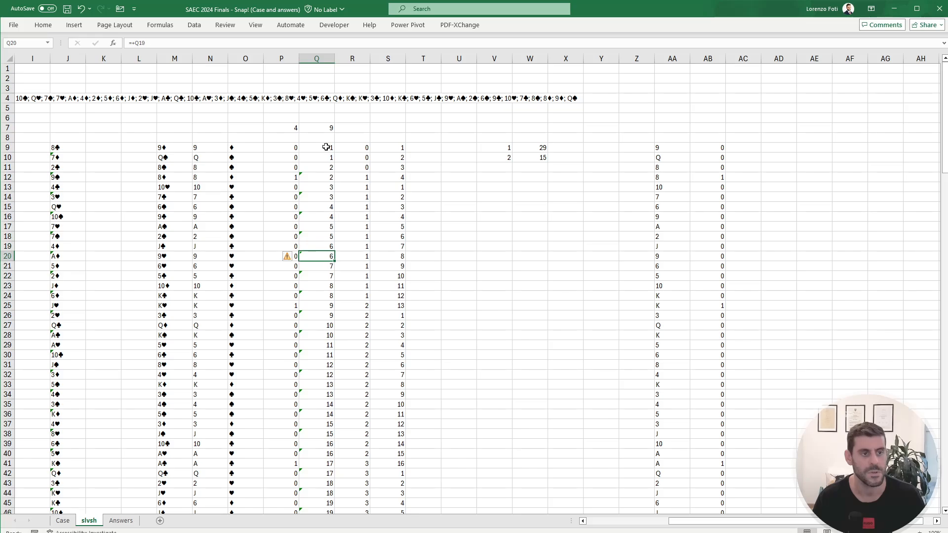
{"action": "left_click", "coordinate": [326, 147]}
{"action": "key", "text": "ctrl+shift+Down"}
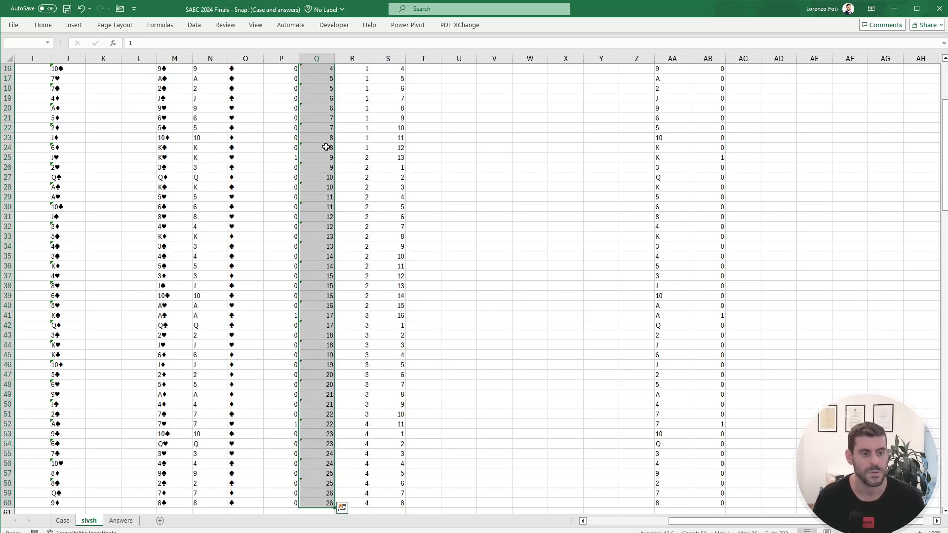
{"action": "key", "text": "ctrl+c"}
{"action": "key", "text": "ctrl+Up"}
{"action": "key", "text": "Down"}
{"action": "key", "text": "Down"}
{"action": "key", "text": "Right"}
{"action": "key", "text": "Right"}
{"action": "key", "text": "Right"}
{"action": "key", "text": "Right"}
{"action": "key", "text": "Right"}
{"action": "key", "text": "Right"}
{"action": "key", "text": "Right"}
{"action": "key", "text": "Right"}
{"action": "key", "text": "Right"}
{"action": "key", "text": "Right"}
{"action": "key", "text": "Right"}
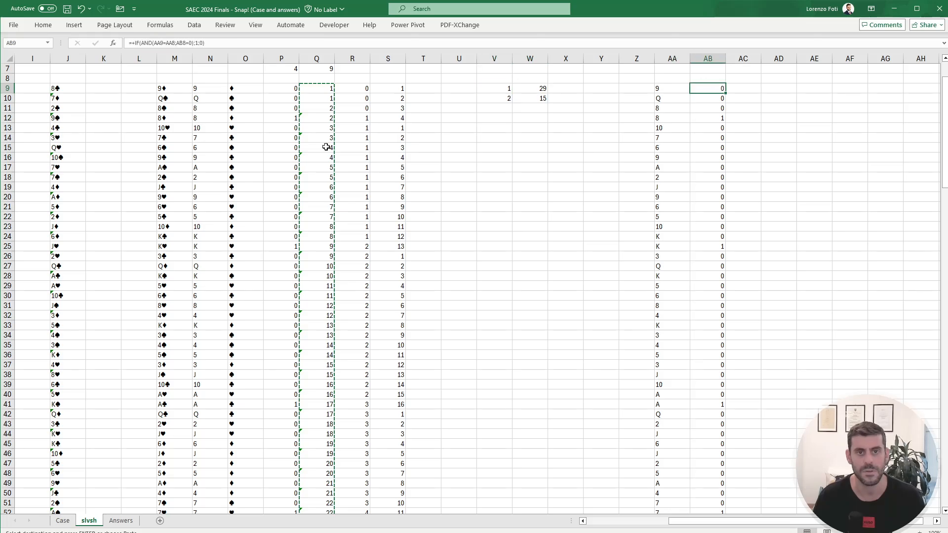
{"action": "key", "text": "Right"}
{"action": "key", "text": "ctrl+shift+Down"}
{"action": "key", "text": "Return"}
Step: Copy the running pile-count formulas of column S, from S9 down to row 60, into column AD starting at AD9
{"action": "key", "text": "Left"}
{"action": "key", "text": "Left"}
{"action": "key", "text": "Left"}
{"action": "key", "text": "Left"}
{"action": "key", "text": "Left"}
{"action": "key", "text": "Left"}
{"action": "key", "text": "Left"}
{"action": "key", "text": "Left"}
{"action": "key", "text": "Left"}
{"action": "key", "text": "Left"}
{"action": "key", "text": "Left"}
{"action": "key", "text": "Left"}
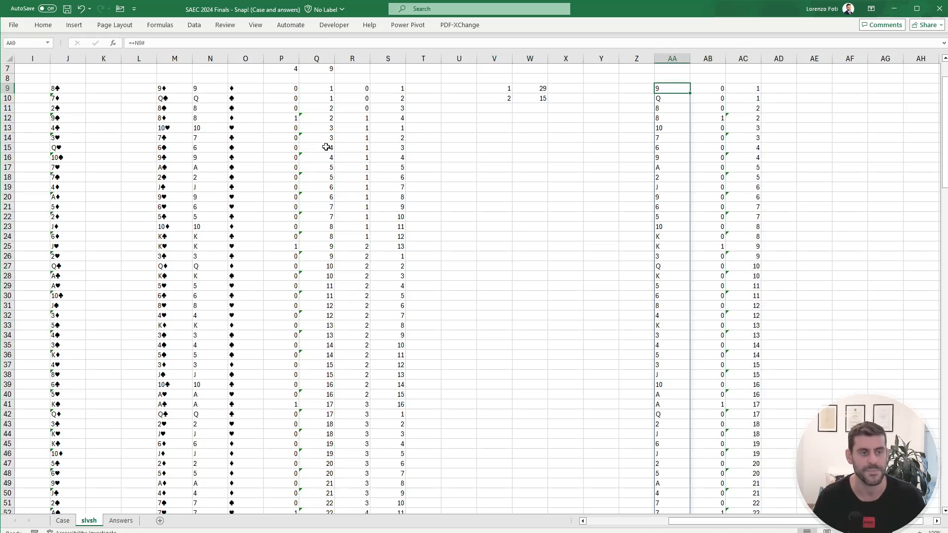
{"action": "key", "text": "Right"}
{"action": "key", "text": "Down"}
{"action": "key", "text": "Down"}
{"action": "key", "text": "Down"}
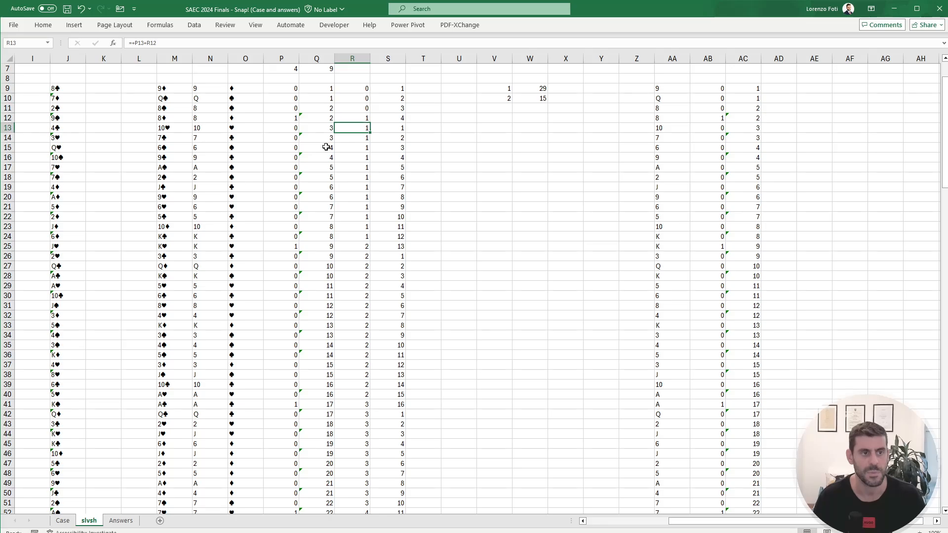
{"action": "key", "text": "Up"}
{"action": "key", "text": "Right"}
{"action": "key", "text": "Right"}
{"action": "key", "text": "Up"}
{"action": "key", "text": "Up"}
{"action": "key", "text": "Up"}
{"action": "key", "text": "Left"}
{"action": "key", "text": "ctrl+shift+Down"}
{"action": "key", "text": "ctrl+c"}
{"action": "key", "text": "Right"}
{"action": "key", "text": "Right"}
{"action": "key", "text": "Right"}
{"action": "key", "text": "Right"}
{"action": "key", "text": "Right"}
{"action": "key", "text": "Right"}
{"action": "key", "text": "Right"}
{"action": "key", "text": "Right"}
{"action": "key", "text": "Right"}
{"action": "key", "text": "Right"}
{"action": "key", "text": "Right"}
{"action": "key", "text": "Right"}
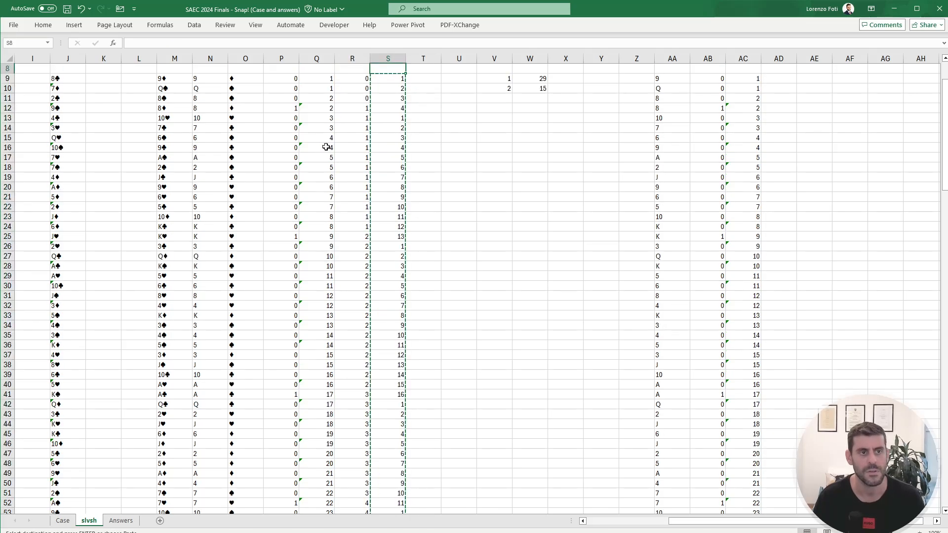
{"action": "key", "text": "Left"}
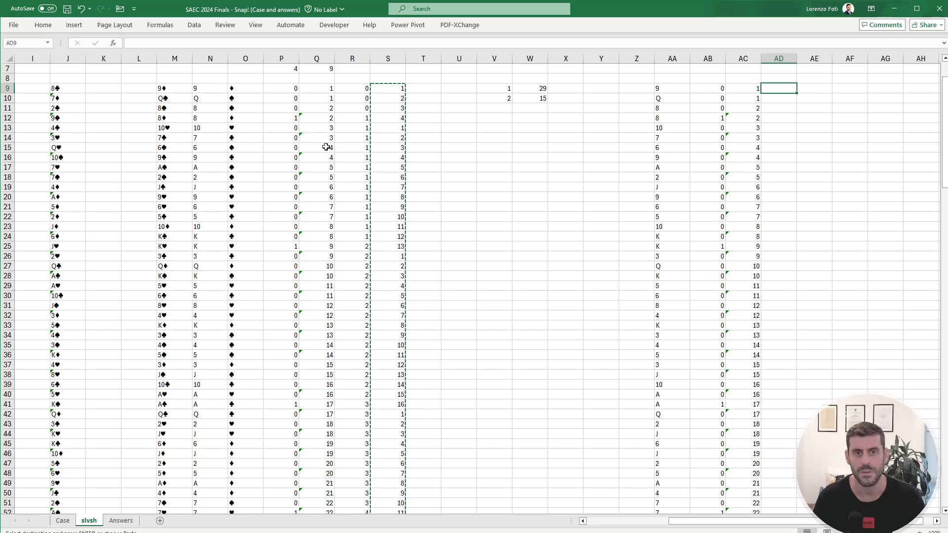
{"action": "key", "text": "ctrl+v"}
{"action": "key", "text": "Escape"}
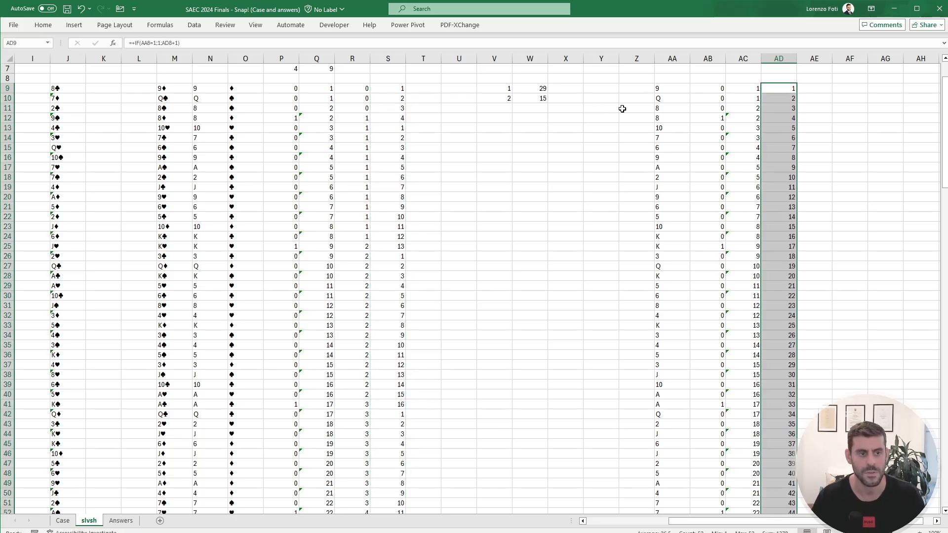
Step: Compare AD9 with S9, point its IF test at AB8 instead of AA8, and fill the formula down column AD
{"action": "left_click", "coordinate": [787, 88]}
{"action": "key", "text": "F2"}
{"action": "scroll", "coordinate": [731, 144], "scroll_direction": "up", "scroll_amount": 2}
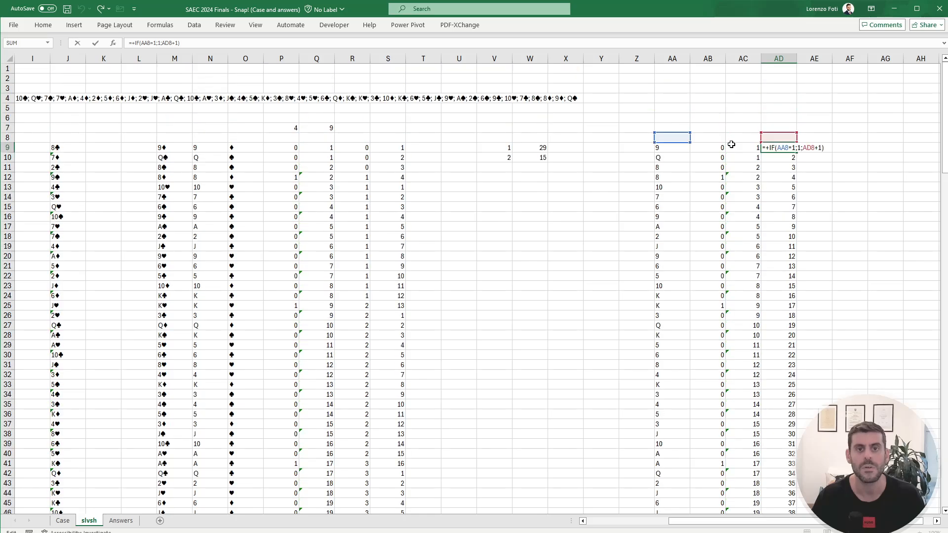
{"action": "key", "text": "Escape"}
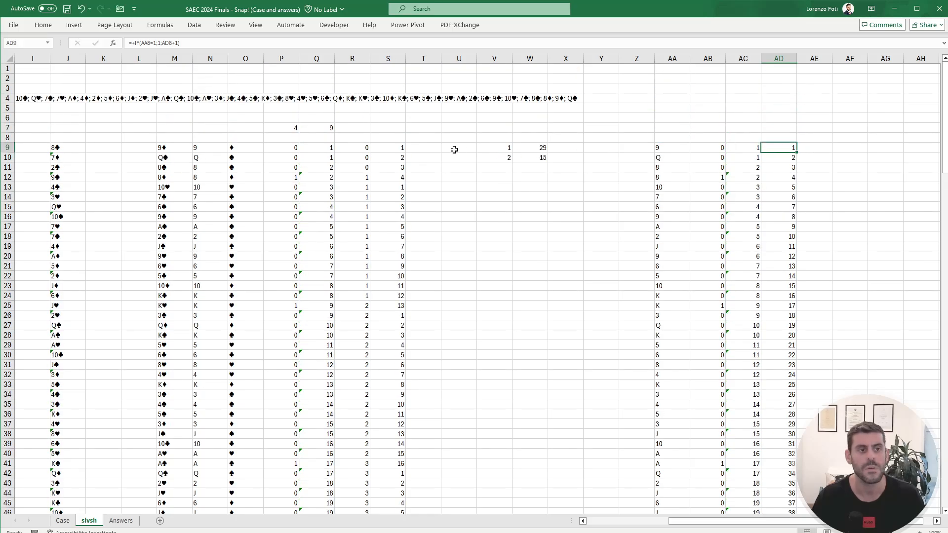
{"action": "left_click", "coordinate": [394, 148]}
{"action": "key", "text": "F2"}
{"action": "double_click", "coordinate": [396, 147]}
{"action": "key", "text": "Escape"}
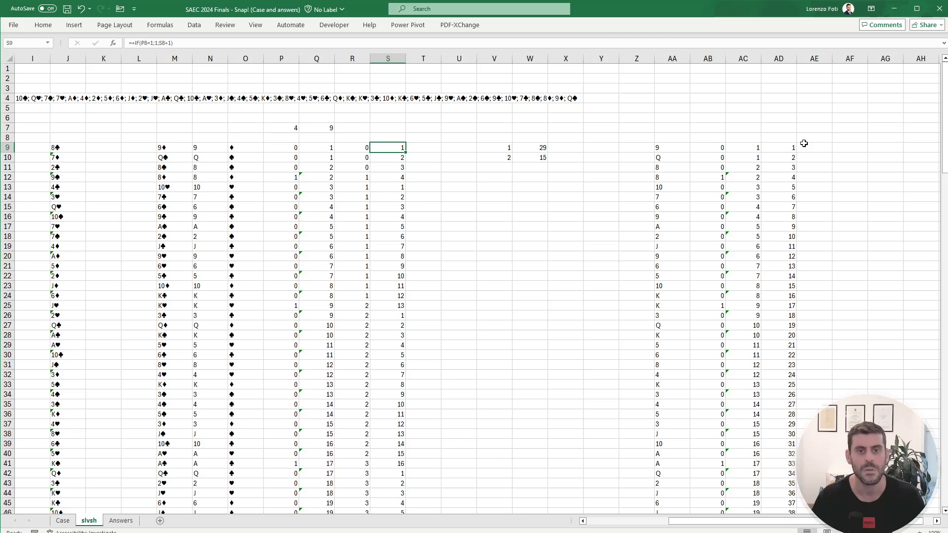
{"action": "left_click", "coordinate": [790, 147]}
{"action": "key", "text": "F2"}
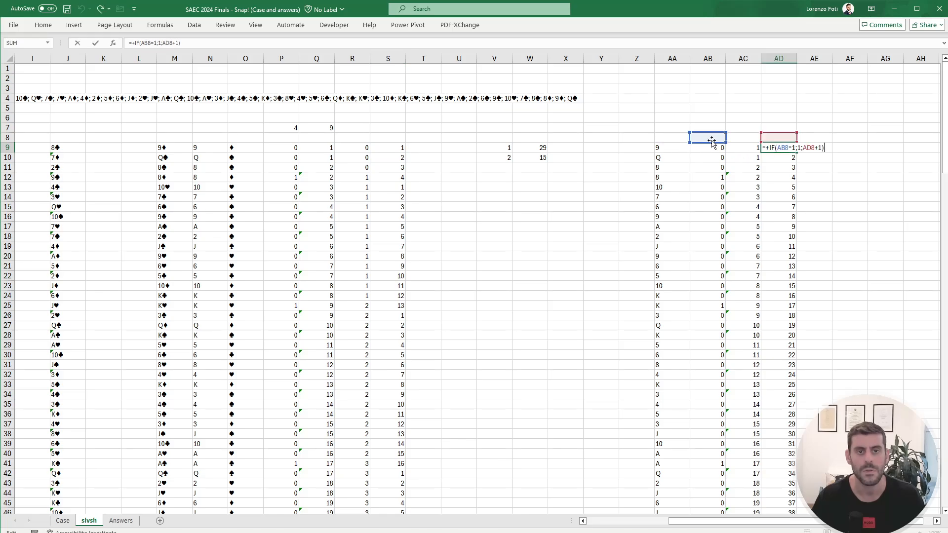
{"action": "key", "text": "Escape"}
{"action": "key", "text": "ctrl+c"}
{"action": "key", "text": "Down"}
{"action": "key", "text": "ctrl+shift+Down"}
{"action": "key", "text": "Return"}
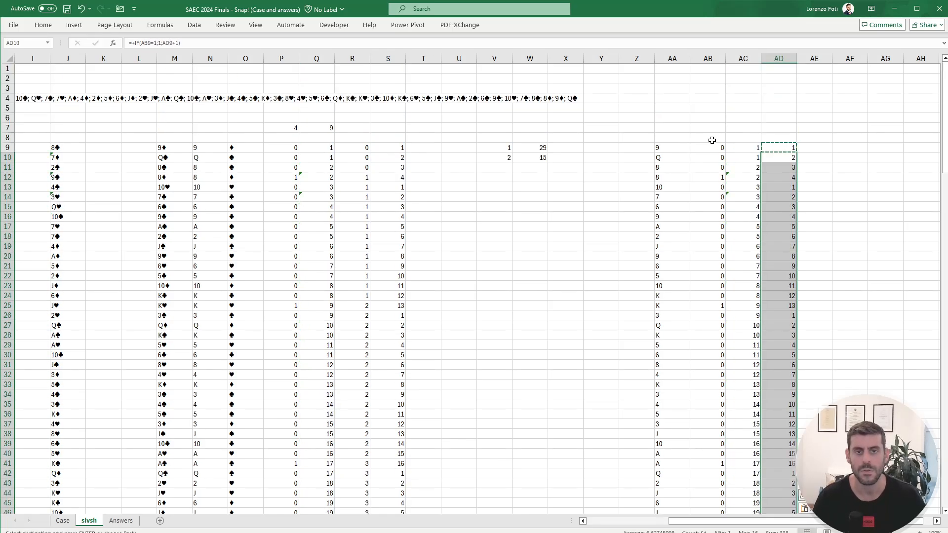
{"action": "key", "text": "Up"}
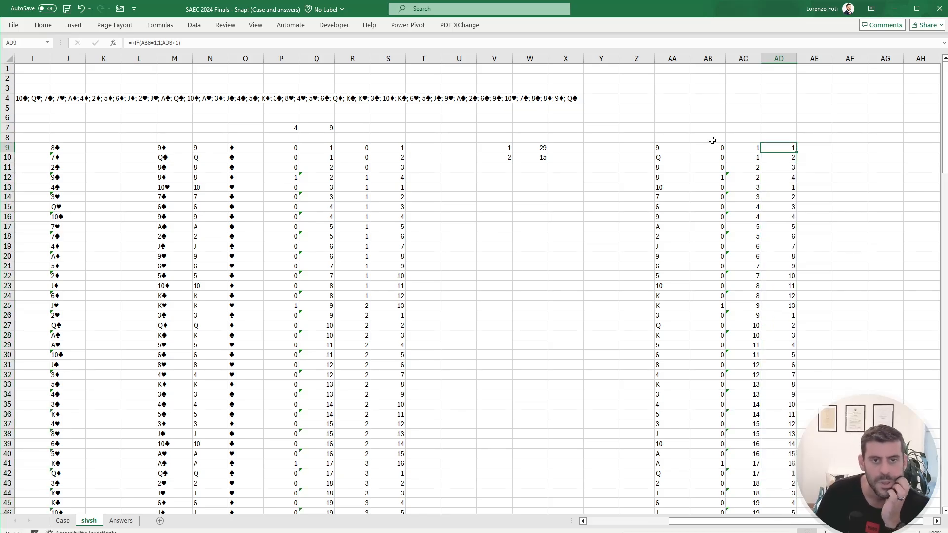
{"action": "key", "text": "Right"}
{"action": "key", "text": "Right"}
{"action": "key", "text": "Right"}
{"action": "key", "text": "Right"}
{"action": "key", "text": "Right"}
{"action": "key", "text": "Right"}
{"action": "key", "text": "Right"}
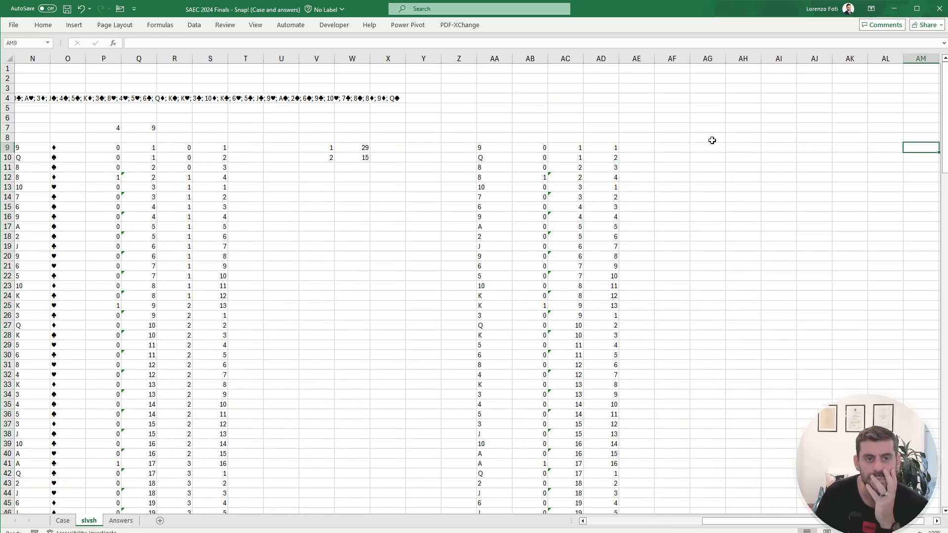
{"action": "key", "text": "Left"}
{"action": "key", "text": "Left"}
{"action": "key", "text": "Left"}
{"action": "key", "text": "Left"}
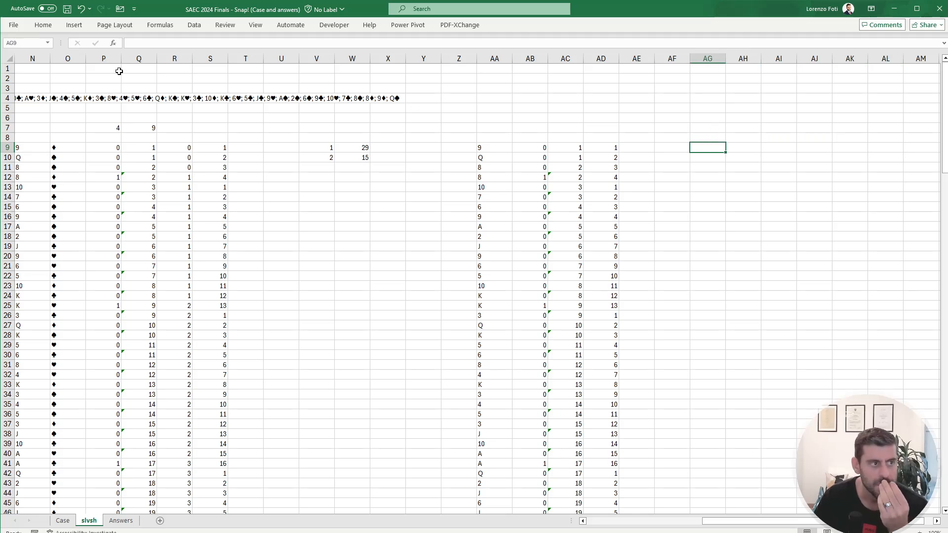
Step: Center the contents of all cells on the slvsh sheet horizontally
{"action": "left_click", "coordinate": [5, 56]}
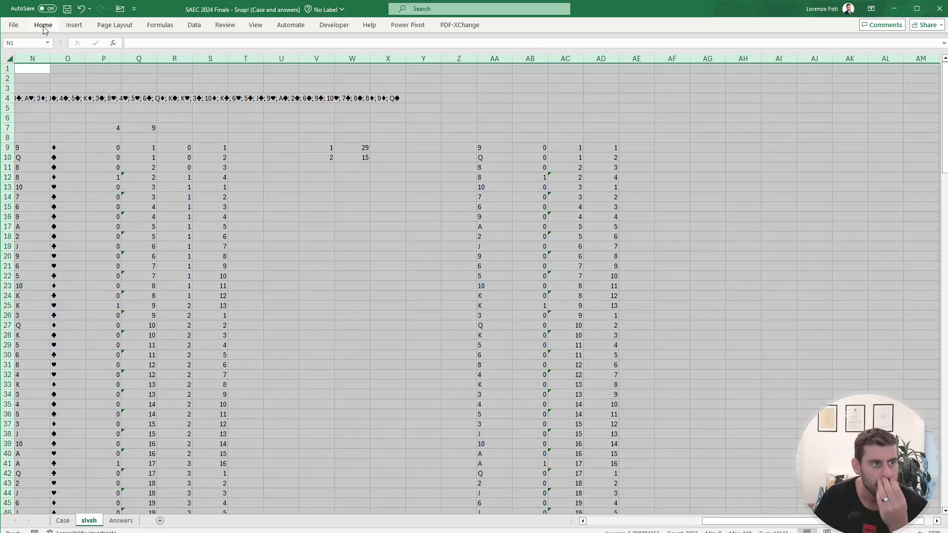
{"action": "left_click", "coordinate": [43, 24]}
{"action": "left_click", "coordinate": [218, 60]}
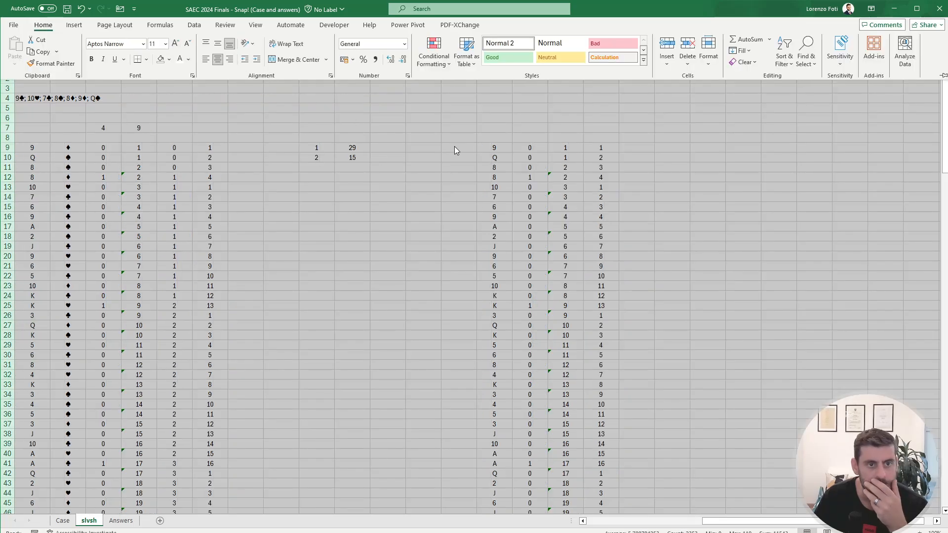
{"action": "left_click", "coordinate": [573, 138]}
{"action": "left_click", "coordinate": [677, 148]}
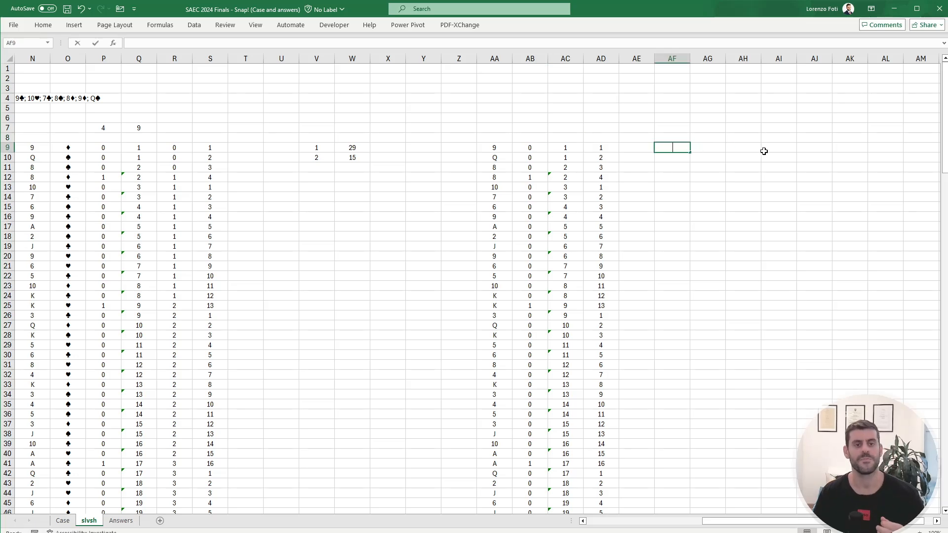
{"action": "type", "text": "+"}
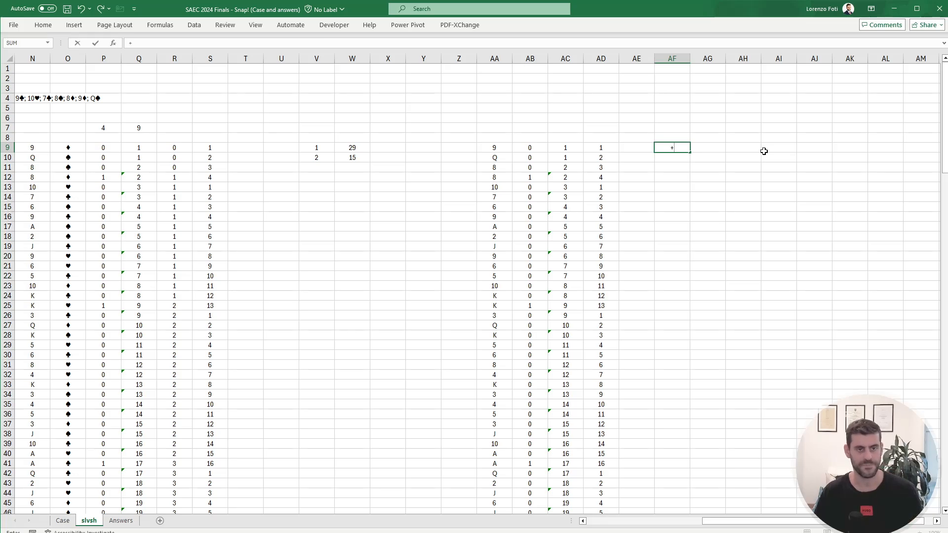
{"action": "key", "text": "Escape"}
Step: Enter a MATCH formula in AF7 that finds the first exact 1 among the snap flags in AB9:AB60
{"action": "key", "text": "Up"}
{"action": "key", "text": "Up"}
{"action": "type", "text": "+"}
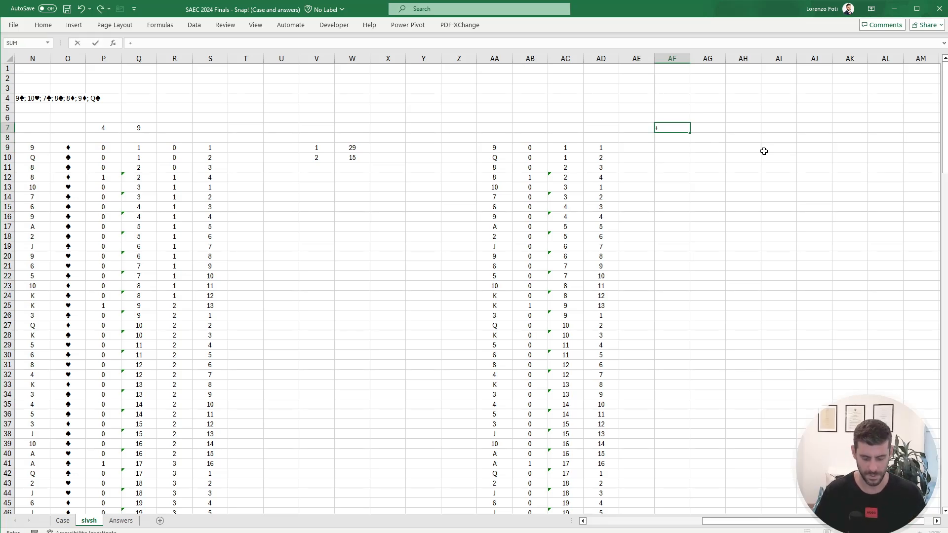
{"action": "type", "text": "match("}
{"action": "key", "text": "Left"}
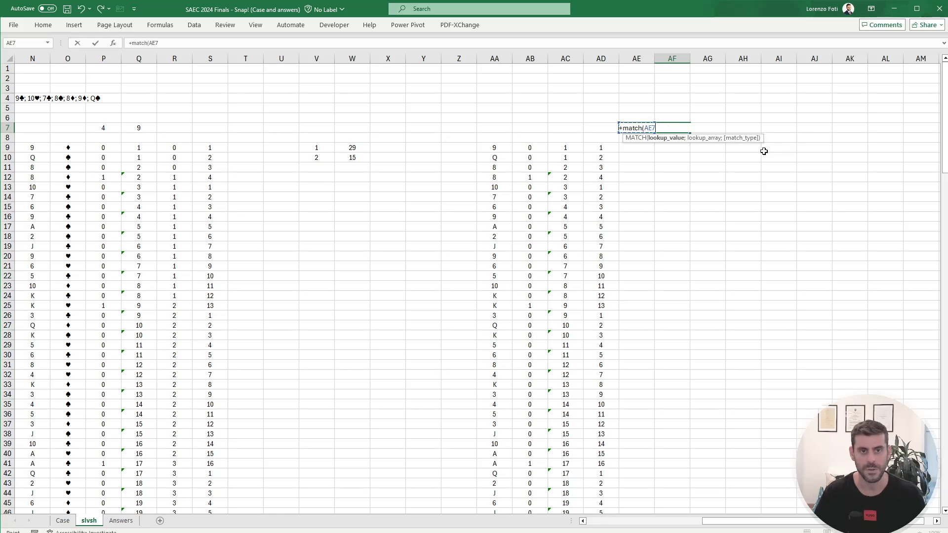
{"action": "type", "text": "1;"}
{"action": "key", "text": "Left"}
{"action": "key", "text": "Left"}
{"action": "key", "text": "Left"}
{"action": "key", "text": "Left"}
{"action": "key", "text": "Down"}
{"action": "key", "text": "Down"}
{"action": "key", "text": "Down"}
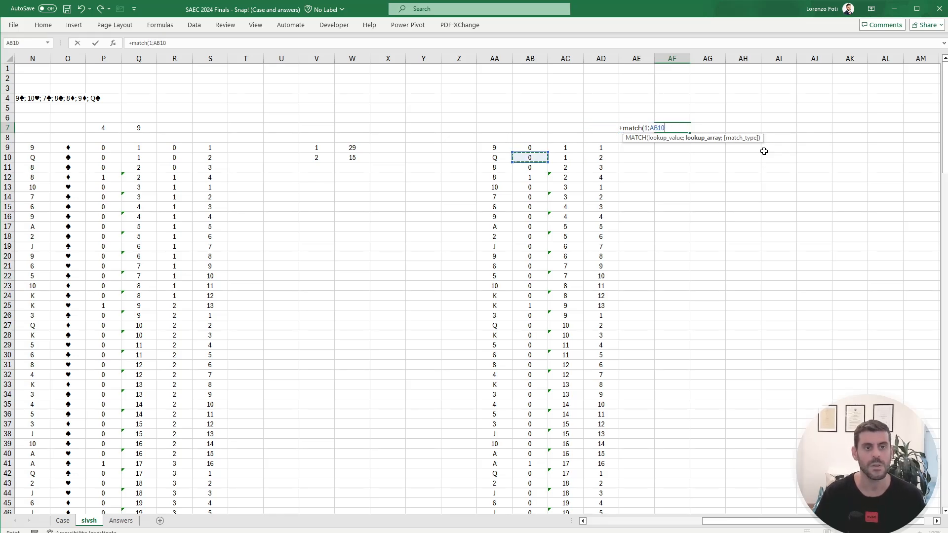
{"action": "key", "text": "Up"}
{"action": "key", "text": "ctrl+shift+Down"}
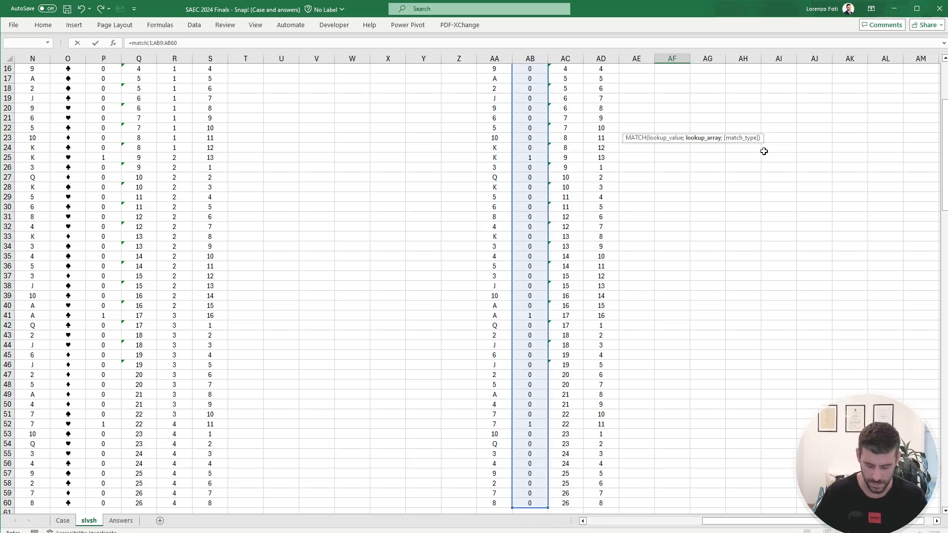
{"action": "type", "text": ";0"}
{"action": "key", "text": "Return"}
Step: Start a TAKE formula in AF9 that uses the spilled card values AA9# as its array
{"action": "key", "text": "Up"}
{"action": "key", "text": "Up"}
{"action": "key", "text": "Up"}
{"action": "key", "text": "Up"}
{"action": "key", "text": "Up"}
{"action": "key", "text": "Up"}
{"action": "key", "text": "Down"}
{"action": "key", "text": "Down"}
{"action": "key", "text": "Down"}
{"action": "key", "text": "Down"}
{"action": "key", "text": "Down"}
{"action": "key", "text": "Down"}
{"action": "key", "text": "Down"}
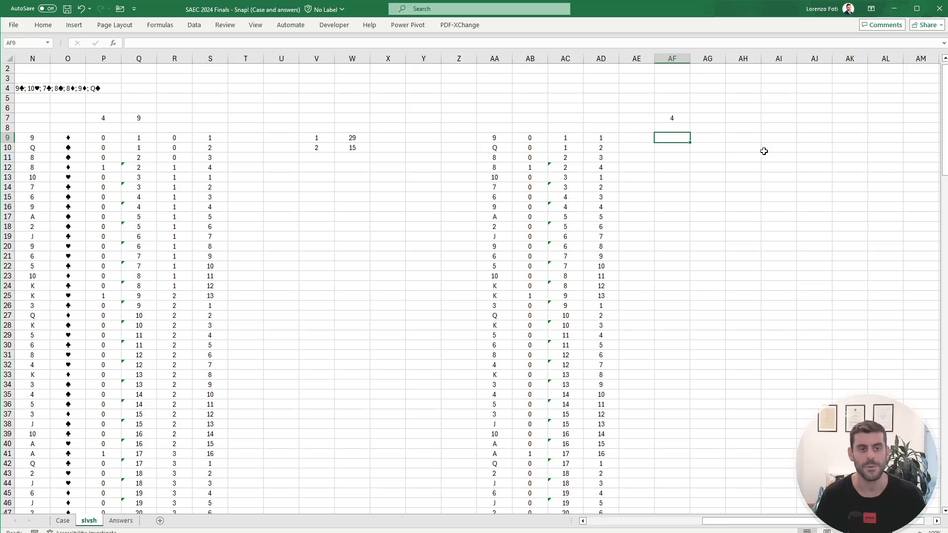
{"action": "type", "text": "+"}
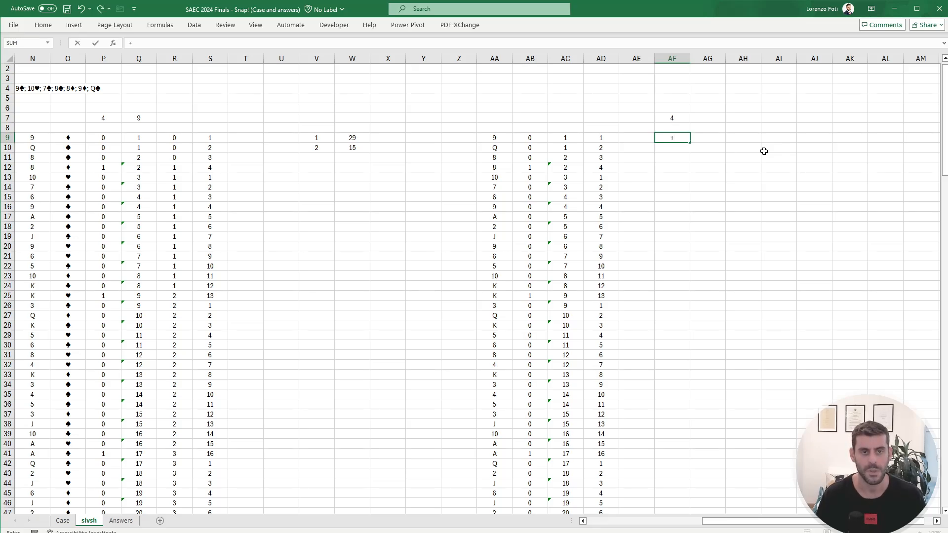
{"action": "type", "text": "take("}
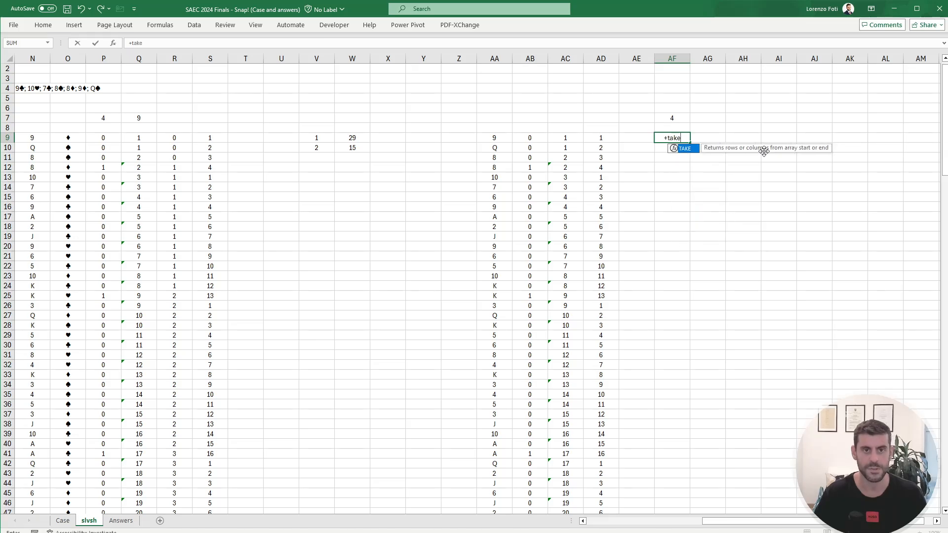
{"action": "key", "text": "Left"}
{"action": "key", "text": "Left"}
{"action": "key", "text": "Left"}
{"action": "key", "text": "Left"}
{"action": "key", "text": "Left"}
{"action": "key", "text": "ctrl+shift+Down"}
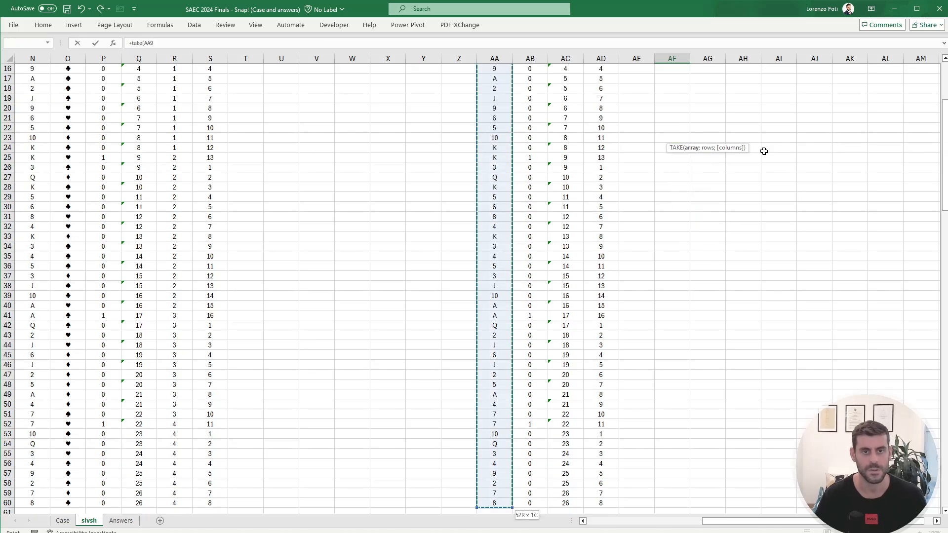
{"action": "type", "text": ";"}
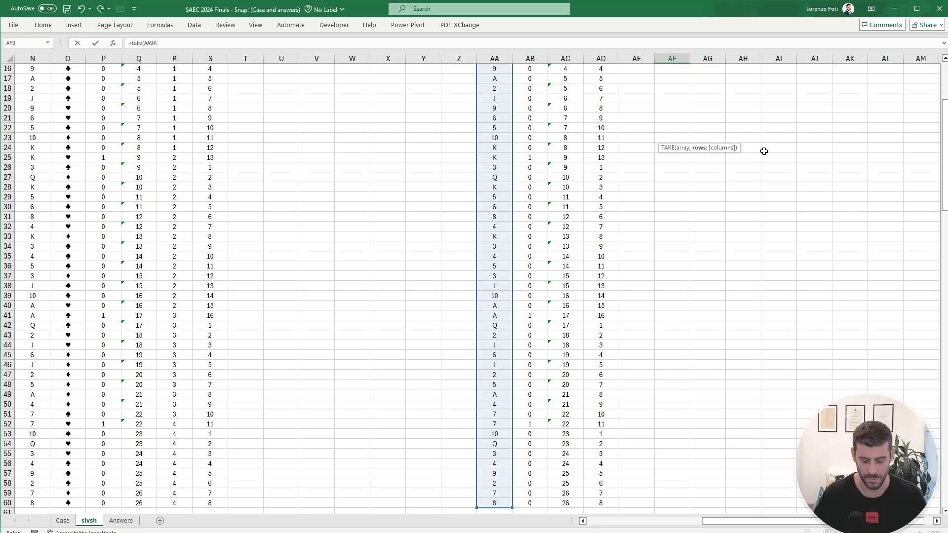
{"action": "type", "text": "rows*"}
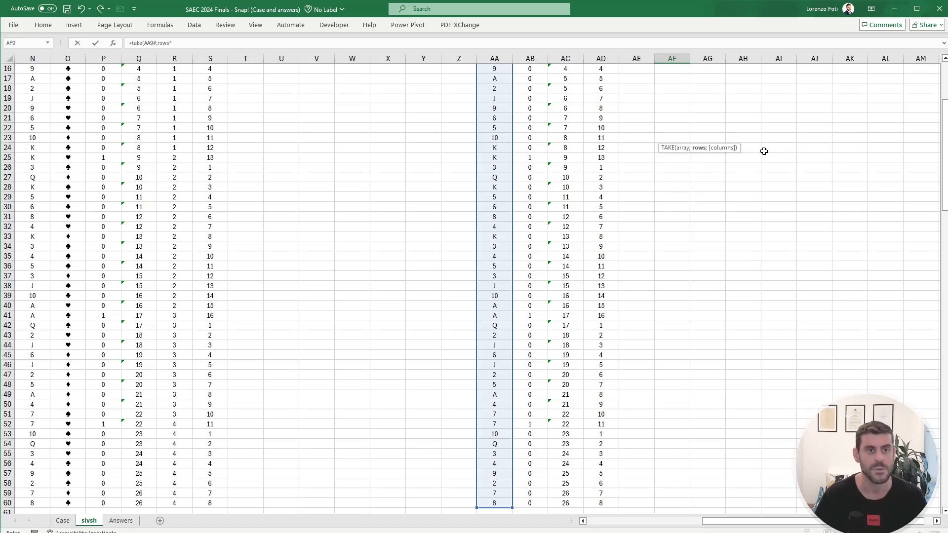
Step: Give the TAKE formula in AF9 the row count ROWS(AA9#)-AF7, correcting the mistyped opening parenthesis after ROWS
{"action": "key", "text": "Left"}
{"action": "key", "text": "Left"}
{"action": "key", "text": "Left"}
{"action": "key", "text": "Left"}
{"action": "key", "text": "Left"}
{"action": "key", "text": "Left"}
{"action": "key", "text": "Right"}
{"action": "key", "text": "ctrl+shift+Down"}
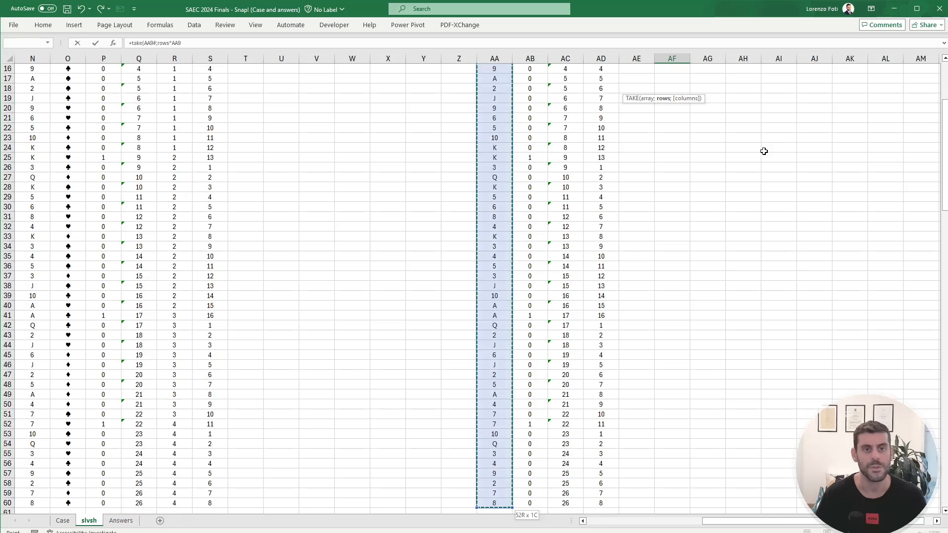
{"action": "type", "text": ")"}
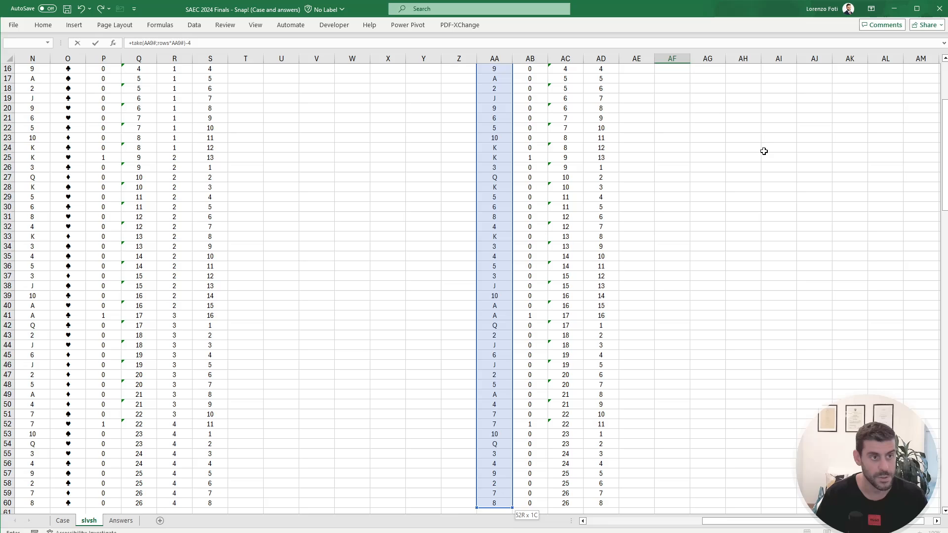
{"action": "type", "text": "-"}
{"action": "scroll", "coordinate": [764, 152], "scroll_direction": "up", "scroll_amount": 5}
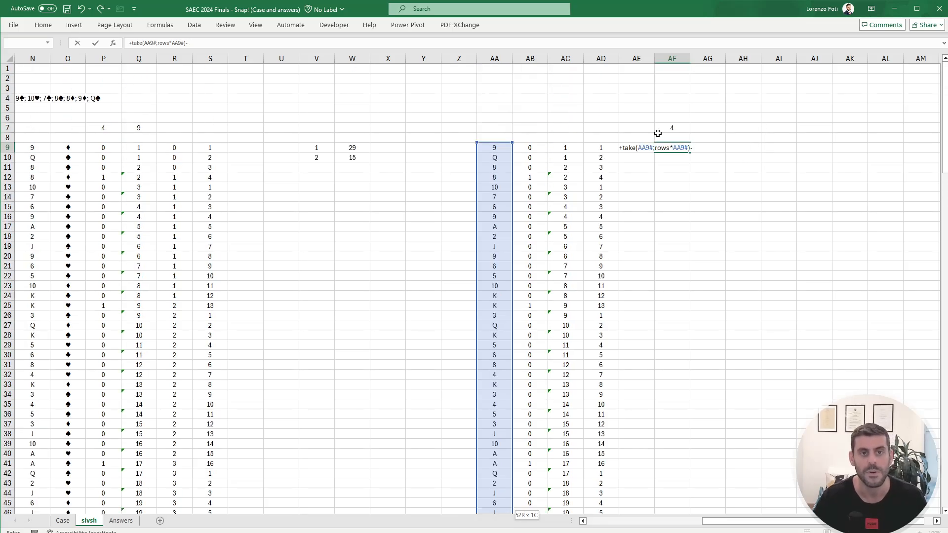
{"action": "left_click", "coordinate": [672, 127]}
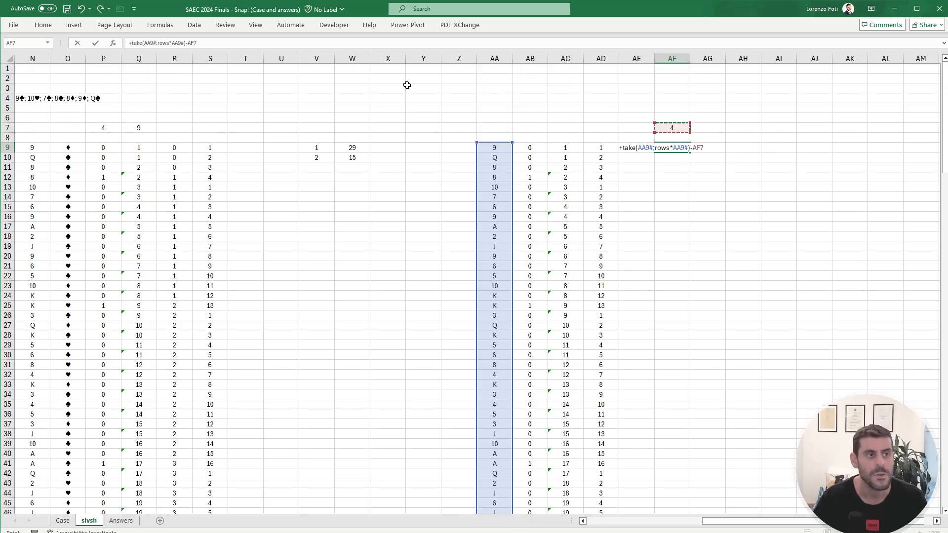
{"action": "double_click", "coordinate": [174, 43]}
{"action": "key", "text": "Left"}
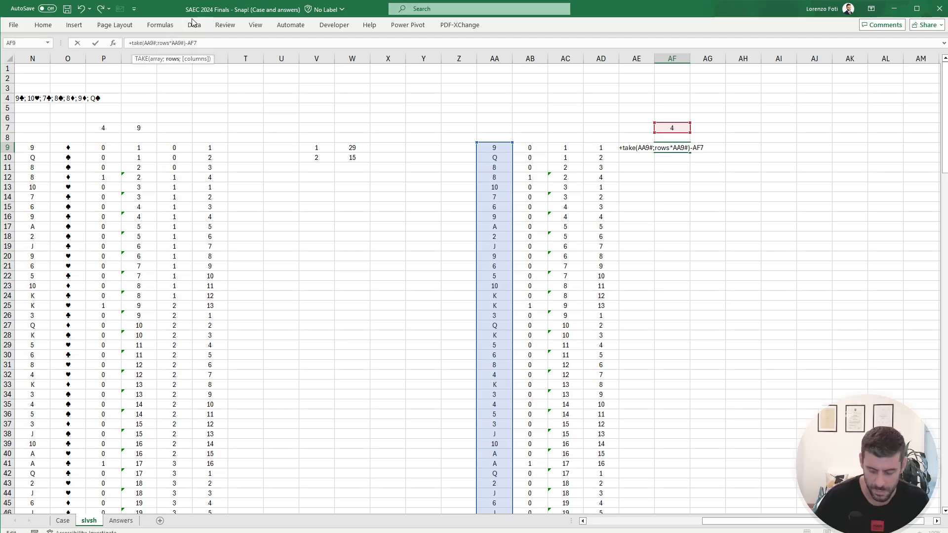
{"action": "key", "text": "BackSpace"}
{"action": "type", "text": "("}
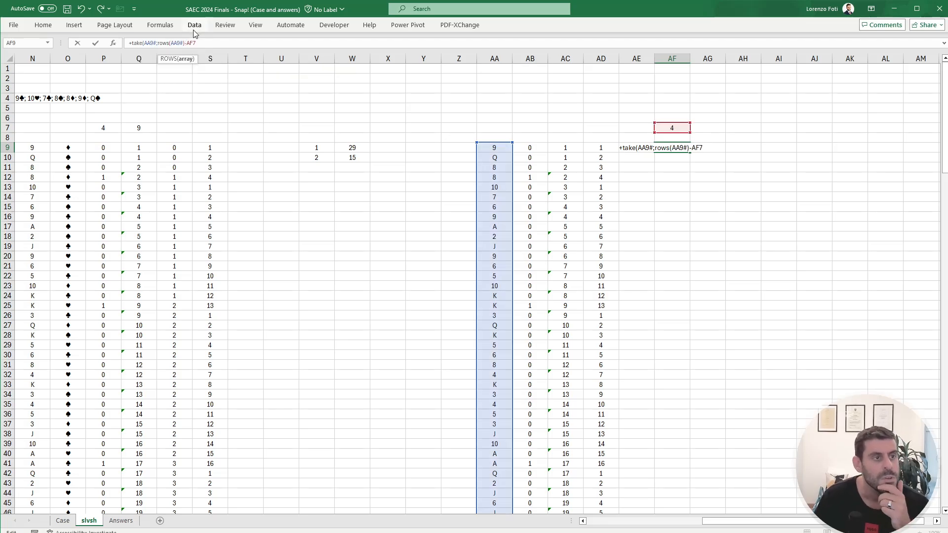
Step: Negate the row count as -(ROWS(AA9#)-AF7) and complete the TAKE formula in AF9
{"action": "left_click", "coordinate": [158, 43]}
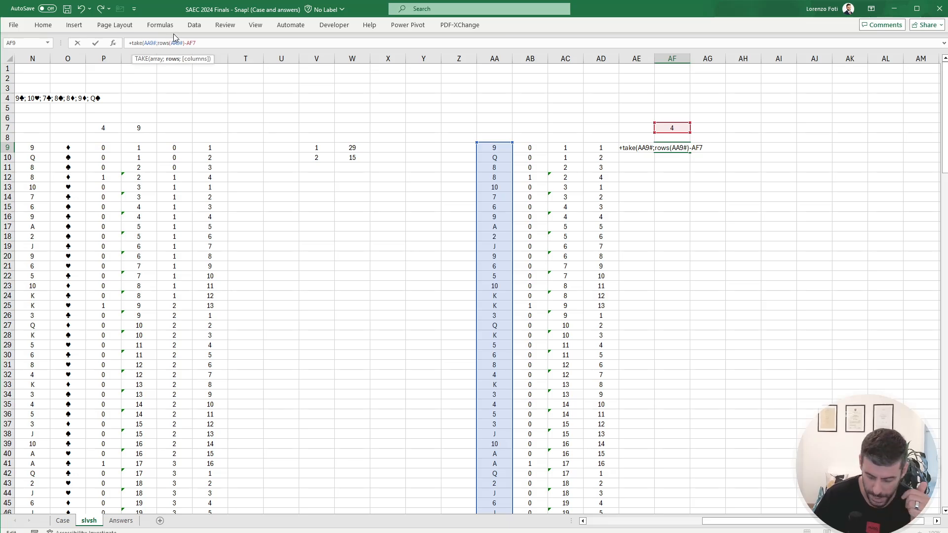
{"action": "type", "text": "-("}
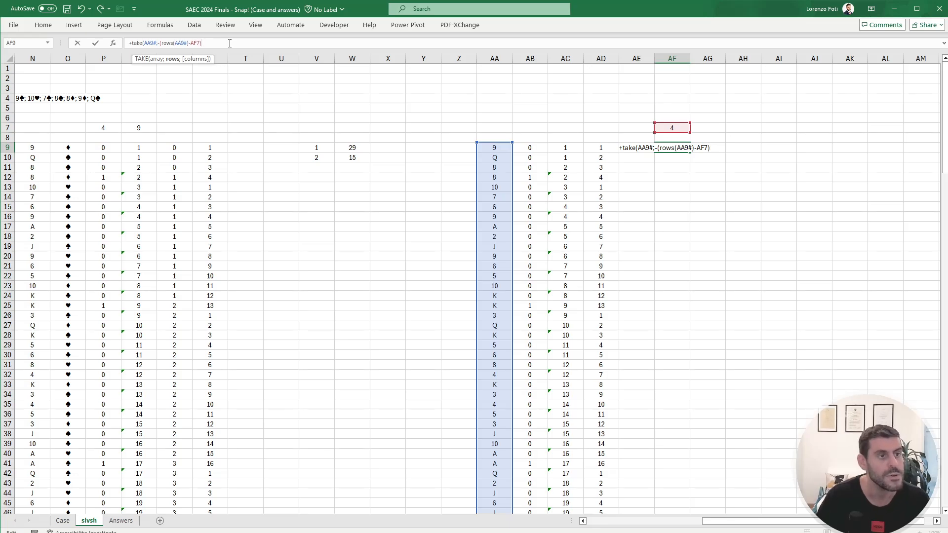
{"action": "key", "text": "Return"}
Step: Examine where the card list spilled from AF9 ends relative to row 60
{"action": "key", "text": "Up"}
{"action": "key", "text": "ctrl+Down"}
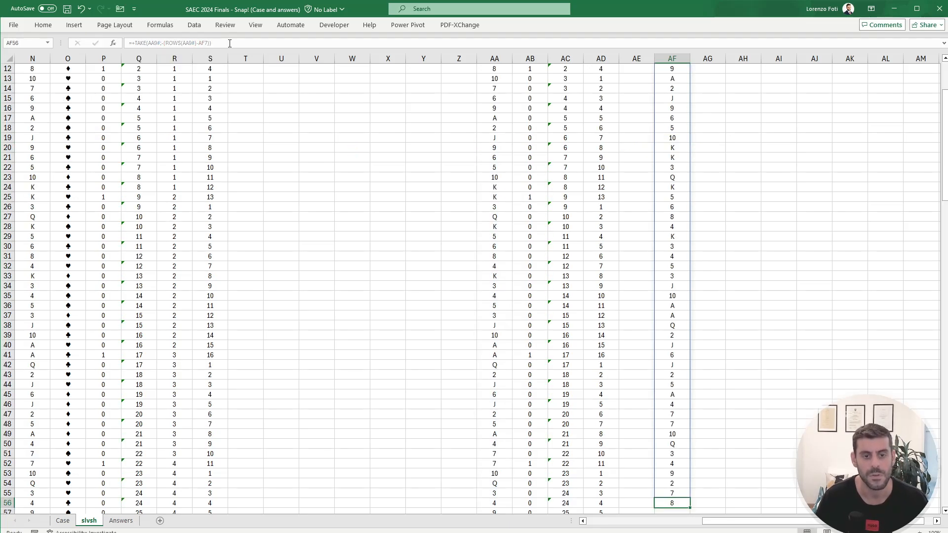
{"action": "key", "text": "Down"}
{"action": "key", "text": "Down"}
{"action": "key", "text": "Down"}
{"action": "key", "text": "Down"}
{"action": "key", "text": "shift+Up"}
{"action": "key", "text": "shift+Up"}
{"action": "key", "text": "shift+Up"}
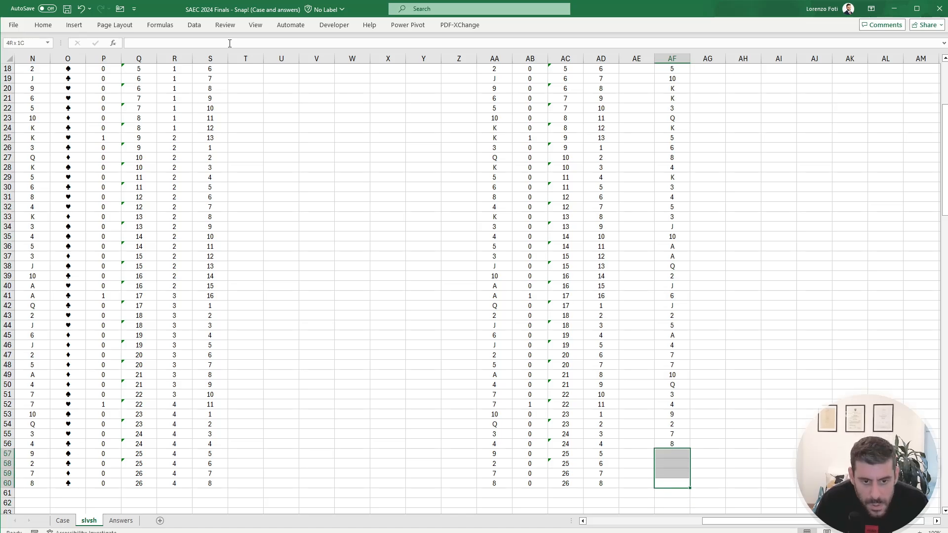
{"action": "key", "text": "ctrl+Up"}
{"action": "key", "text": "ctrl+Up"}
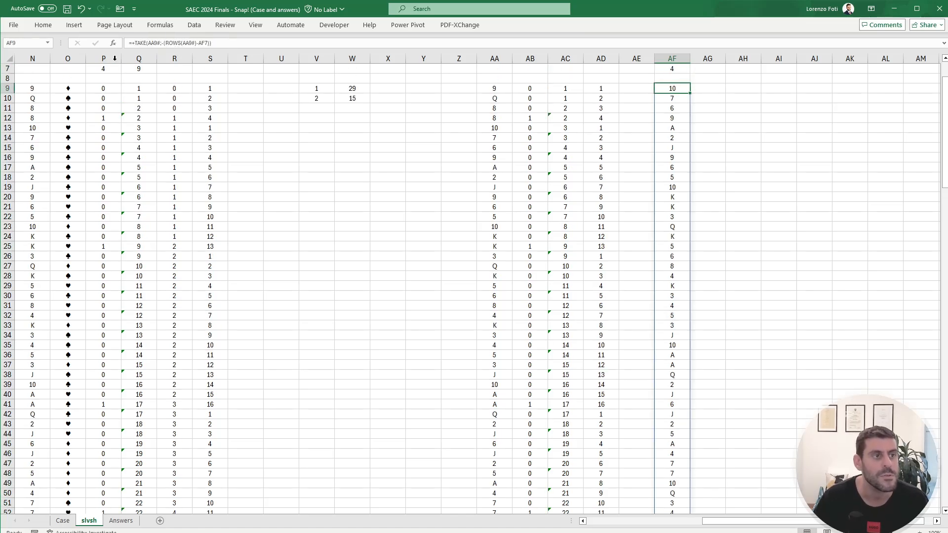
Step: Wrap the AF9 formula in VSTACK and append TAKE(AA9#;AF7) as the second array
{"action": "left_click", "coordinate": [135, 45]}
{"action": "type", "text": "VSTACK("}
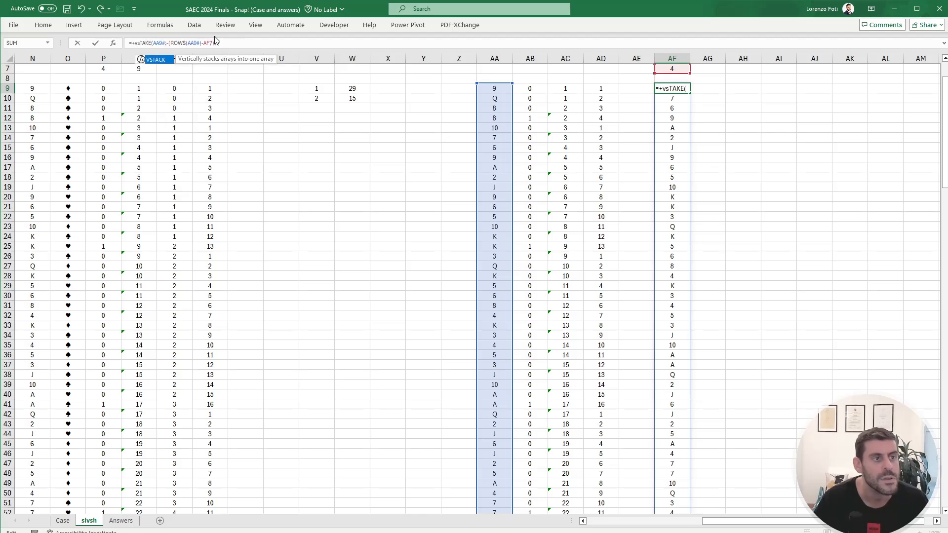
{"action": "scroll", "coordinate": [367, 145], "scroll_direction": "up", "scroll_amount": 2}
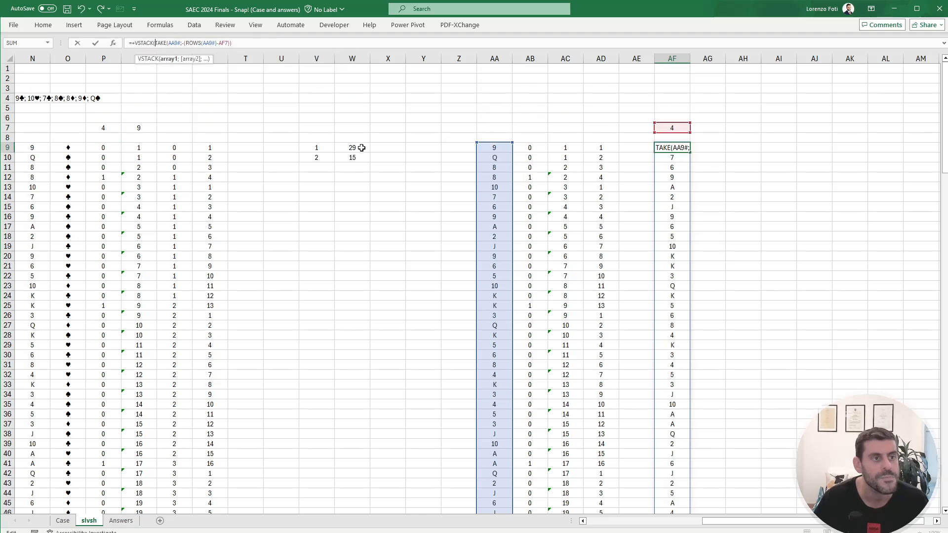
{"action": "left_click", "coordinate": [266, 44]}
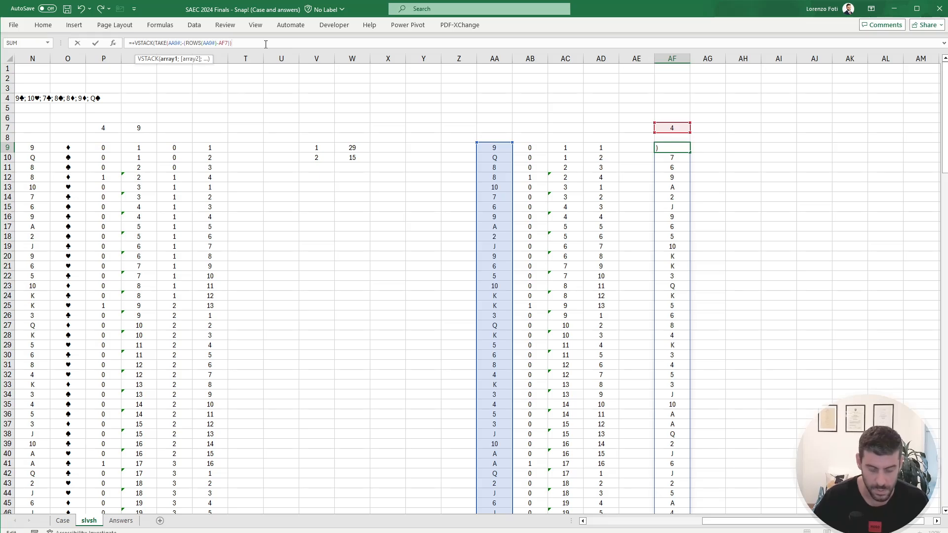
{"action": "type", "text": ";take"}
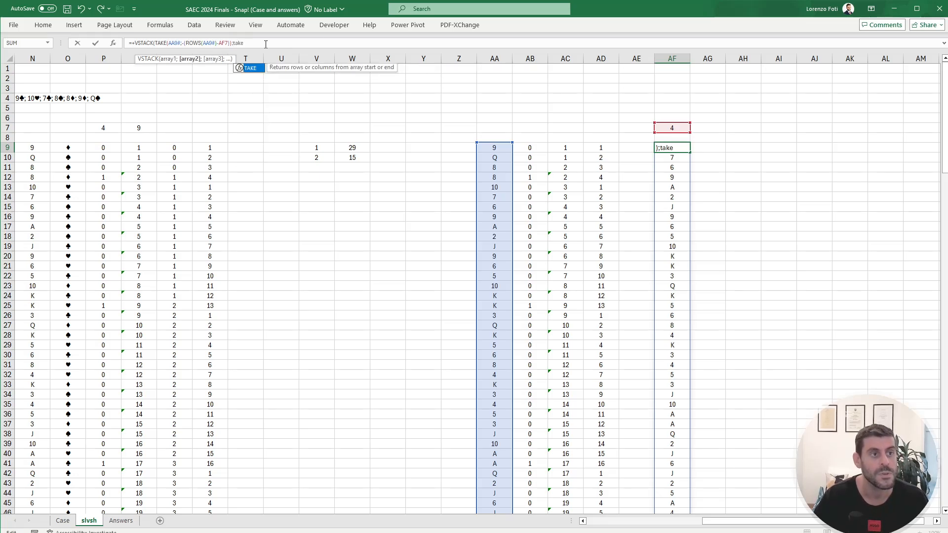
{"action": "type", "text": "("}
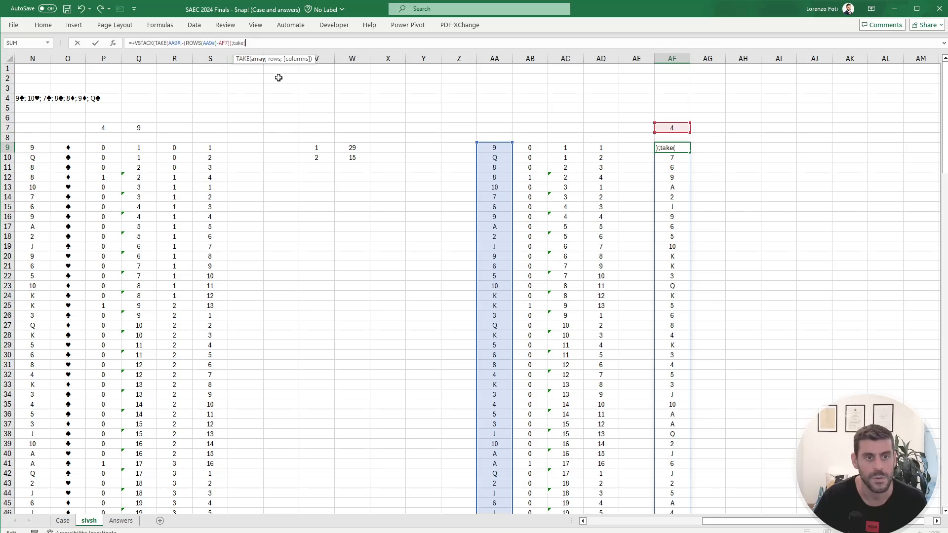
{"action": "left_click", "coordinate": [495, 148]}
{"action": "key", "text": "ctrl+shift+Down"}
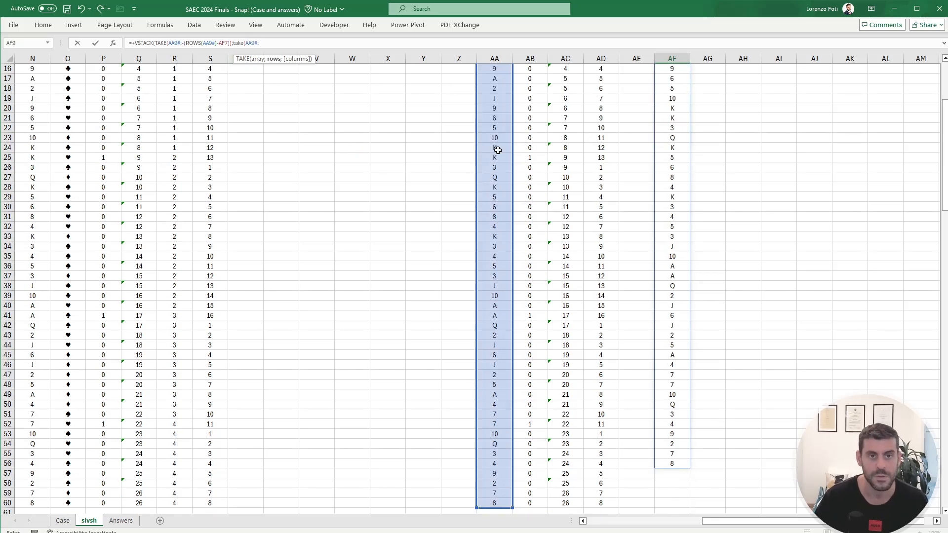
{"action": "type", "text": ";"}
{"action": "left_click", "coordinate": [676, 129]}
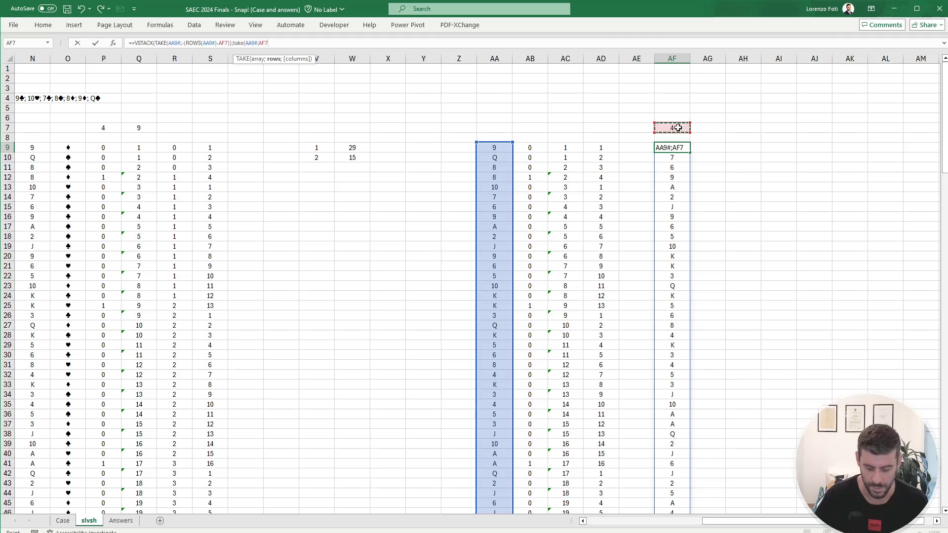
{"action": "type", "text": ")"}
{"action": "key", "text": "Return"}
{"action": "key", "text": "Return"}
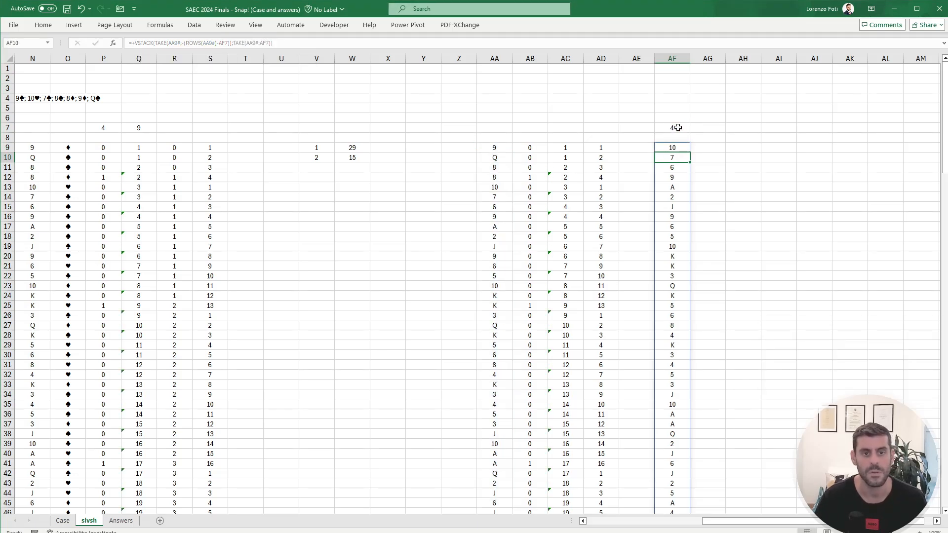
Step: Examine the last cards of the AF list down to row 60 and compare their order with the Level 6 example on the Case sheet
{"action": "key", "text": "Down"}
{"action": "key", "text": "ctrl+Down"}
{"action": "key", "text": "Down"}
{"action": "key", "text": "Down"}
{"action": "key", "text": "Down"}
{"action": "key", "text": "Up"}
{"action": "key", "text": "Up"}
{"action": "key", "text": "Up"}
{"action": "key", "text": "Up"}
{"action": "key", "text": "Up"}
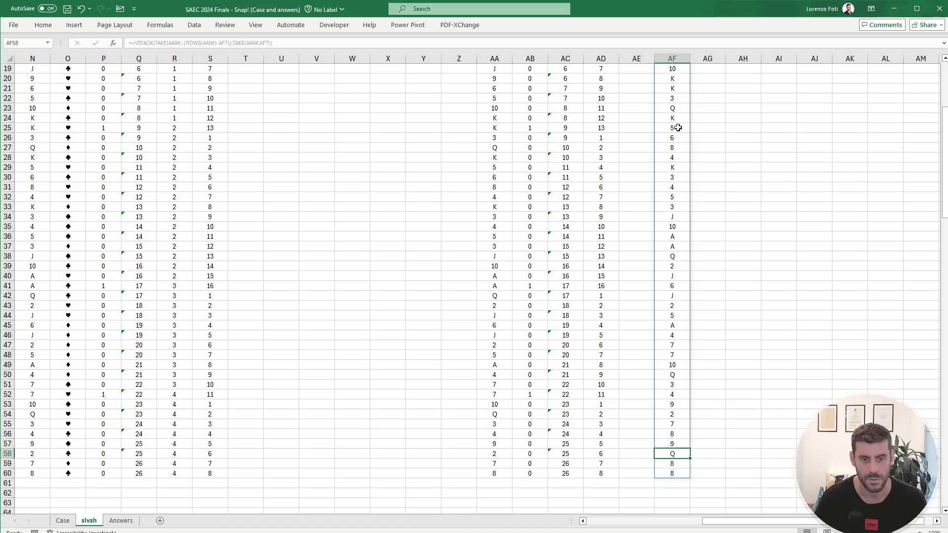
{"action": "key", "text": "Up"}
{"action": "key", "text": "Down"}
{"action": "key", "text": "Down"}
{"action": "key", "text": "Down"}
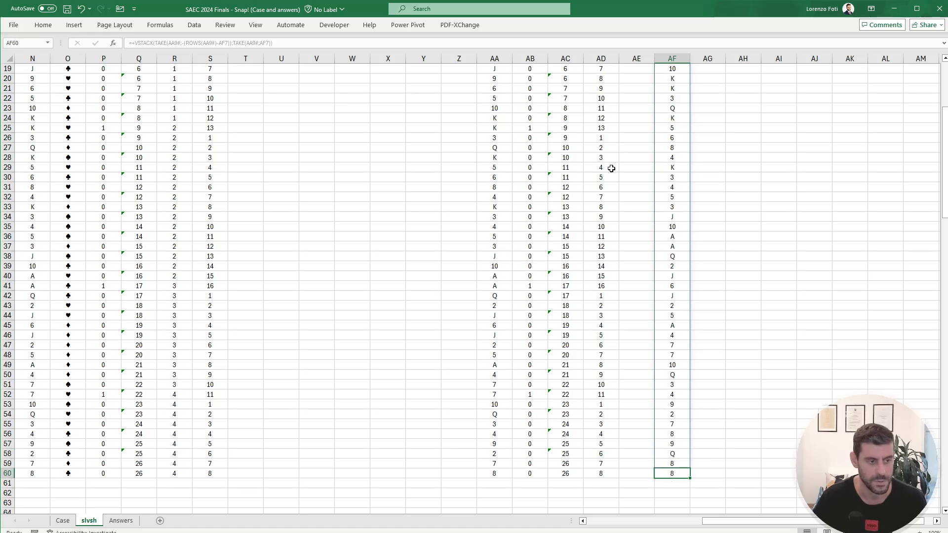
{"action": "left_click", "coordinate": [71, 521]}
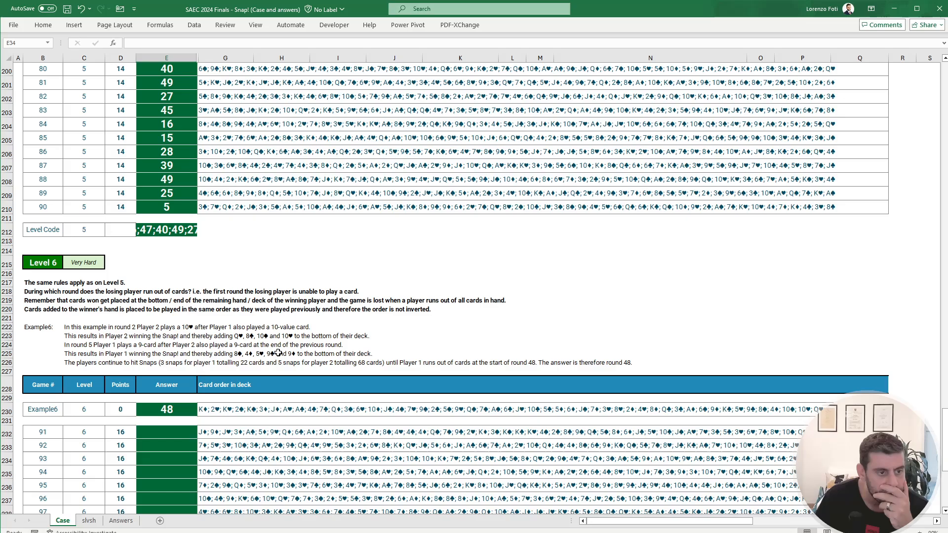
{"action": "left_click", "coordinate": [94, 521]}
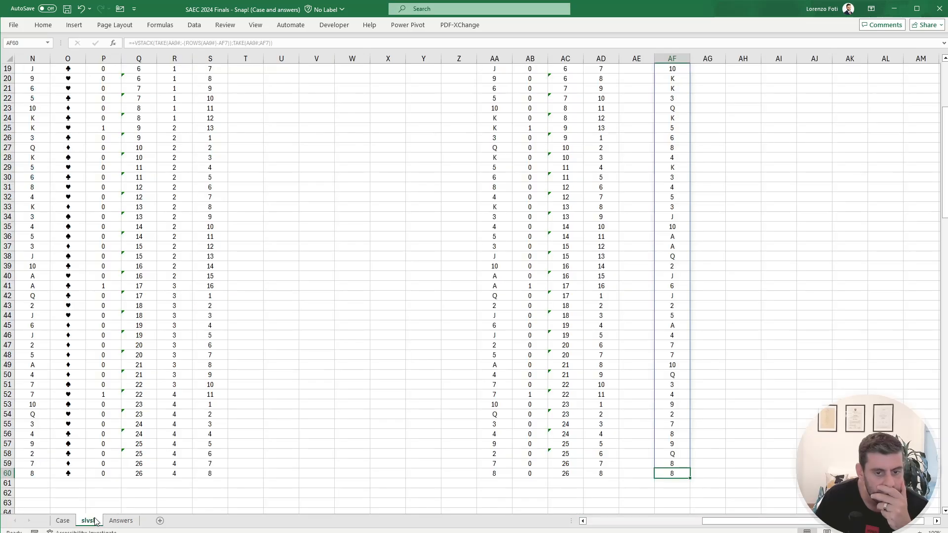
{"action": "scroll", "coordinate": [295, 373], "scroll_direction": "up", "scroll_amount": 6}
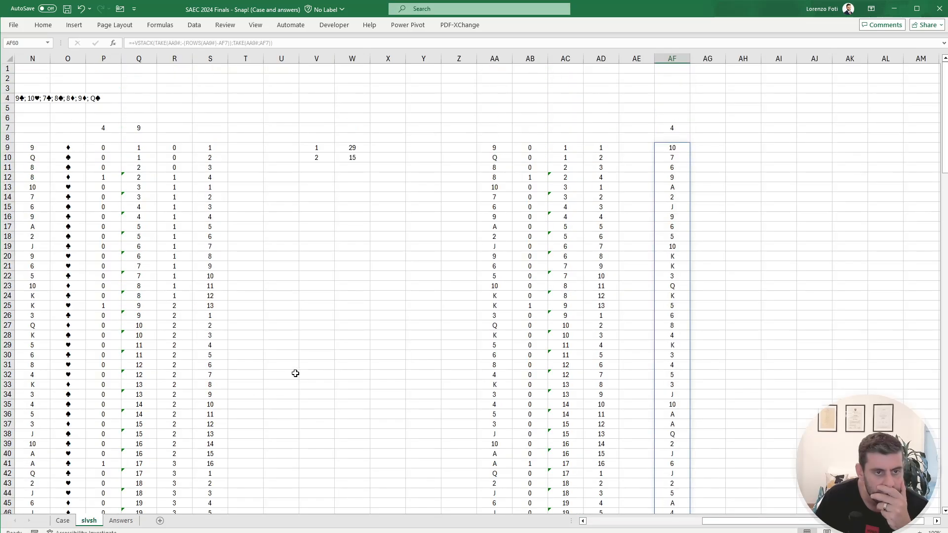
{"action": "left_click", "coordinate": [63, 521]}
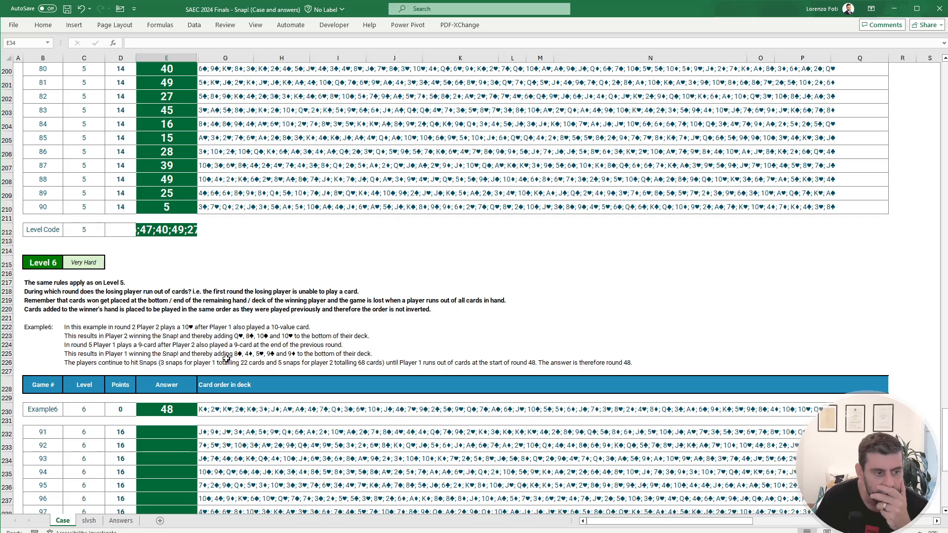
Step: Change the game name in E4 of the slvsh sheet to Example6
{"action": "left_click", "coordinate": [89, 521]}
{"action": "left_click_drag", "start_coordinate": [260, 119], "coordinate": [30, 68]}
{"action": "left_click", "coordinate": [176, 98]}
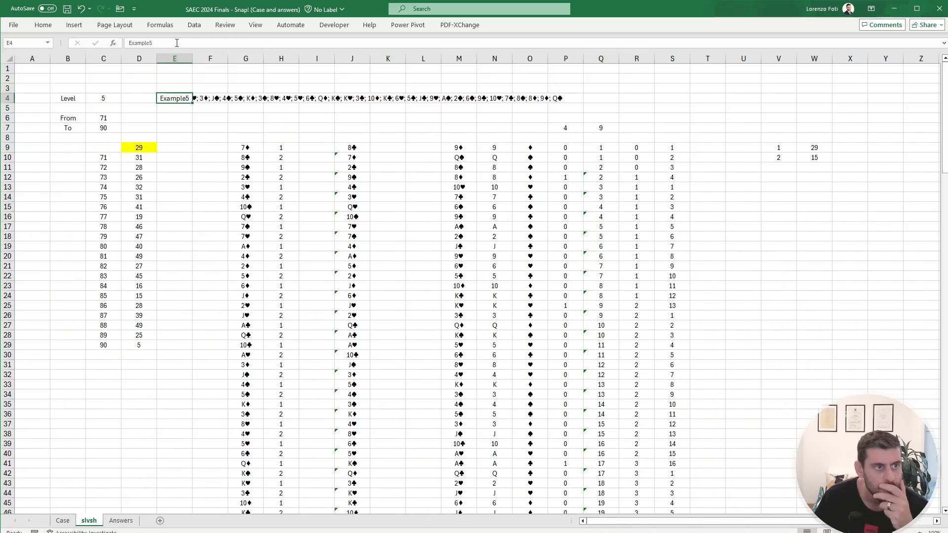
{"action": "left_click", "coordinate": [176, 42]}
{"action": "key", "text": "BackSpace"}
{"action": "type", "text": "6"}
{"action": "key", "text": "Return"}
Step: Set the level in C4 to 6 and bring the Level 6 model in columns AA to AF into view
{"action": "key", "text": "Left"}
{"action": "key", "text": "Left"}
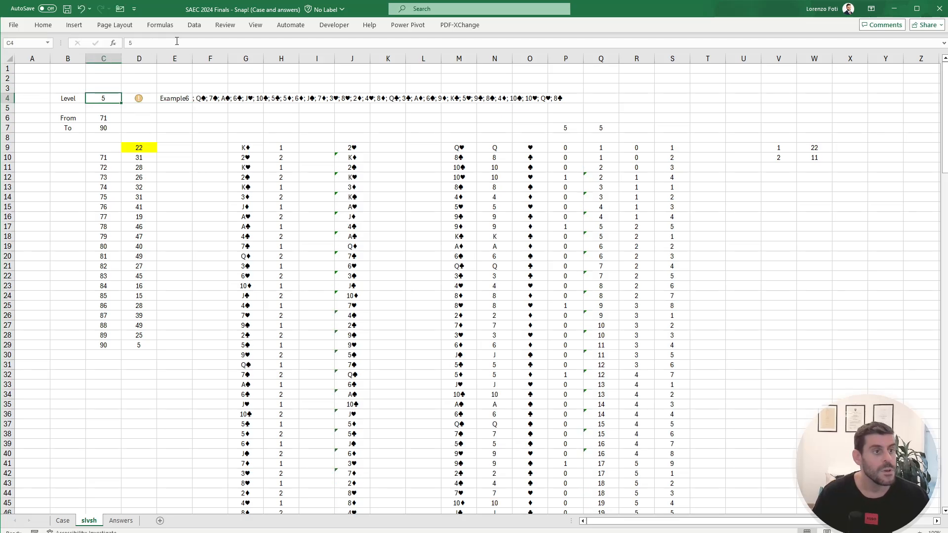
{"action": "type", "text": "6"}
{"action": "key", "text": "Right"}
{"action": "key", "text": "Right"}
{"action": "key", "text": "Right"}
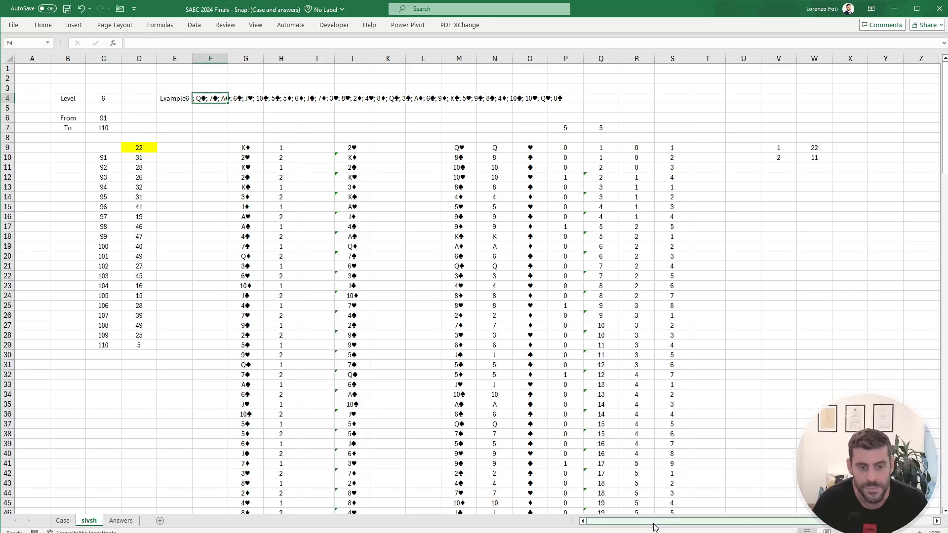
{"action": "left_click_drag", "start_coordinate": [654, 522], "coordinate": [748, 514]}
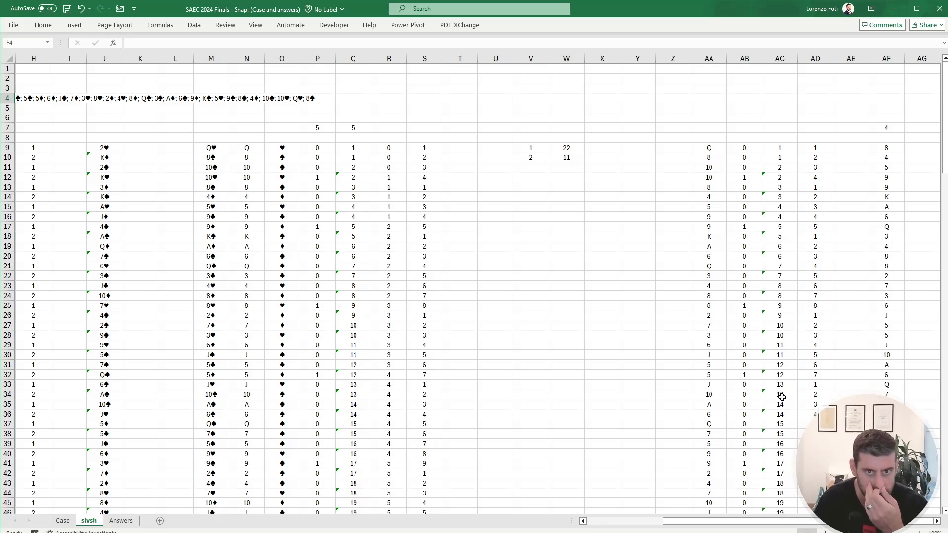
Step: Reread the Level 6 rules and Example6 explanation on the Case sheet and compare them with the AF card list on slvsh
{"action": "left_click", "coordinate": [62, 521]}
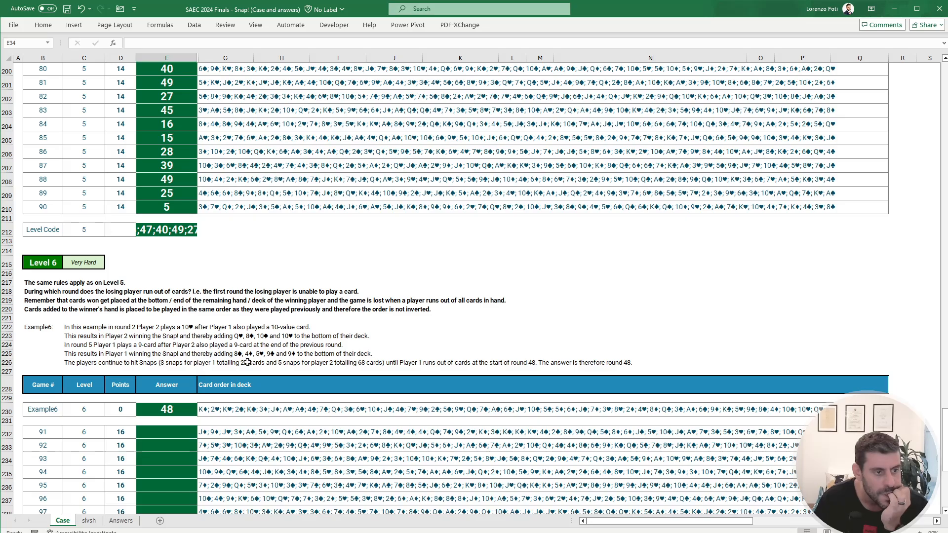
{"action": "left_click", "coordinate": [89, 521]}
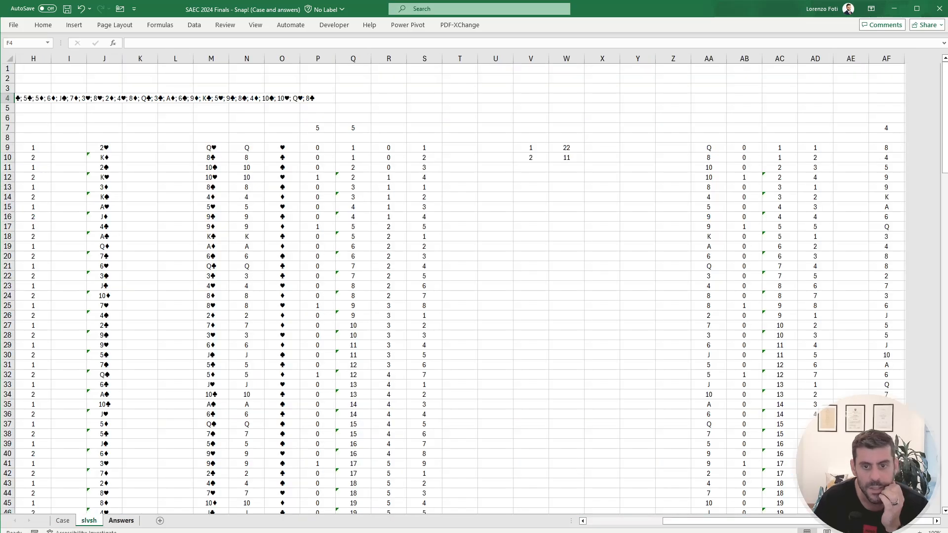
{"action": "left_click", "coordinate": [887, 378]}
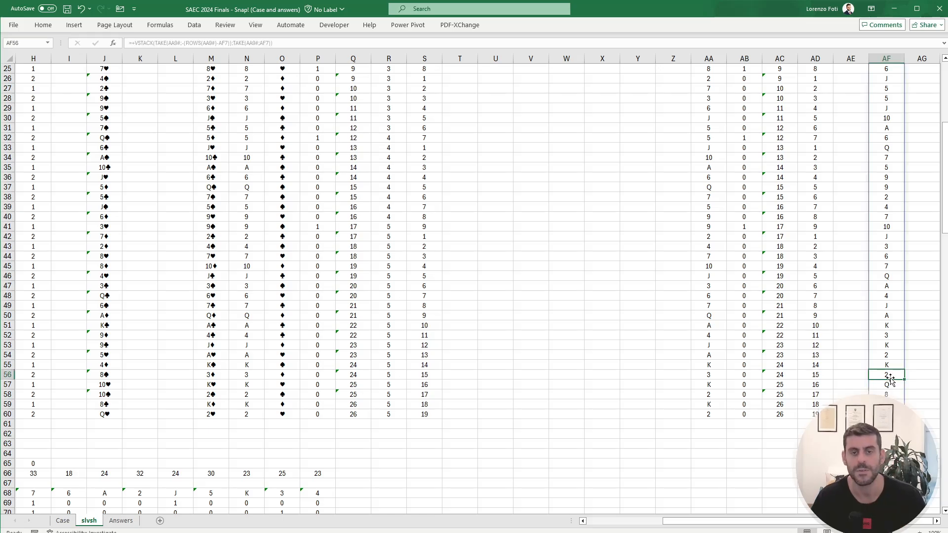
Step: Copy the snap-check formulas from AB9:AB60 into column AG beside the reordered AF card list, starting at AG9
{"action": "key", "text": "ctrl+Up"}
{"action": "key", "text": "ctrl+Up"}
{"action": "key", "text": "ctrl+Up"}
{"action": "key", "text": "Right"}
{"action": "key", "text": "Right"}
{"action": "key", "text": "Right"}
{"action": "key", "text": "Right"}
{"action": "key", "text": "Right"}
{"action": "key", "text": "Right"}
{"action": "key", "text": "Right"}
{"action": "key", "text": "Right"}
{"action": "key", "text": "Right"}
{"action": "key", "text": "Right"}
{"action": "key", "text": "Right"}
{"action": "key", "text": "Right"}
{"action": "key", "text": "Right"}
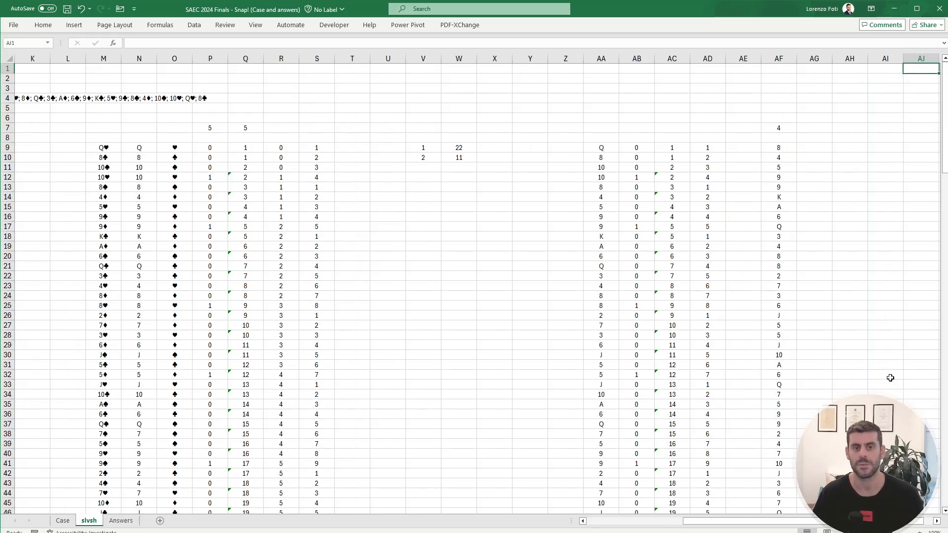
{"action": "key", "text": "Left"}
{"action": "key", "text": "Left"}
{"action": "key", "text": "Left"}
{"action": "key", "text": "Left"}
{"action": "key", "text": "Left"}
{"action": "key", "text": "Left"}
{"action": "key", "text": "Left"}
{"action": "key", "text": "Left"}
{"action": "key", "text": "Left"}
{"action": "key", "text": "Left"}
{"action": "key", "text": "Left"}
{"action": "key", "text": "Down"}
{"action": "key", "text": "Down"}
{"action": "key", "text": "Down"}
{"action": "key", "text": "Down"}
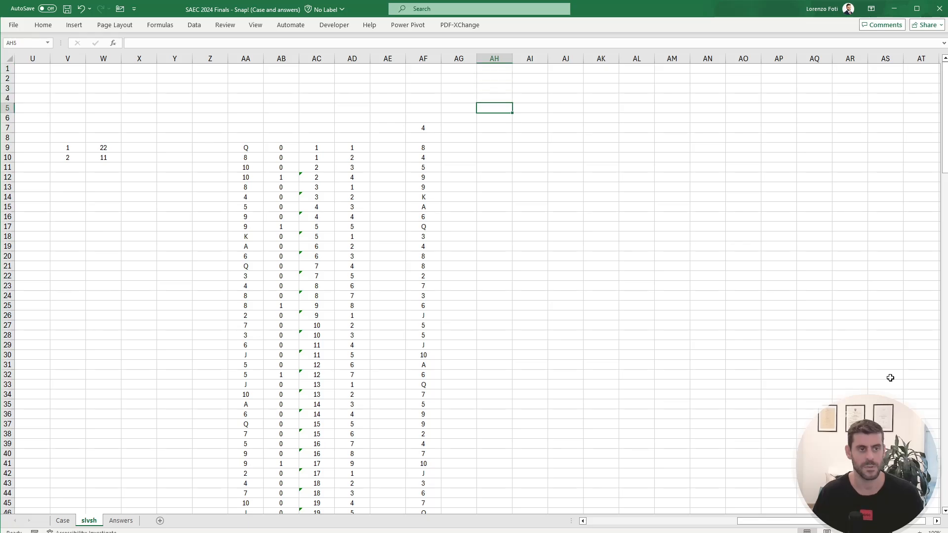
{"action": "key", "text": "Left"}
{"action": "key", "text": "Left"}
{"action": "key", "text": "Down"}
{"action": "key", "text": "Down"}
{"action": "key", "text": "Down"}
{"action": "key", "text": "Down"}
{"action": "key", "text": "Left"}
{"action": "key", "text": "Left"}
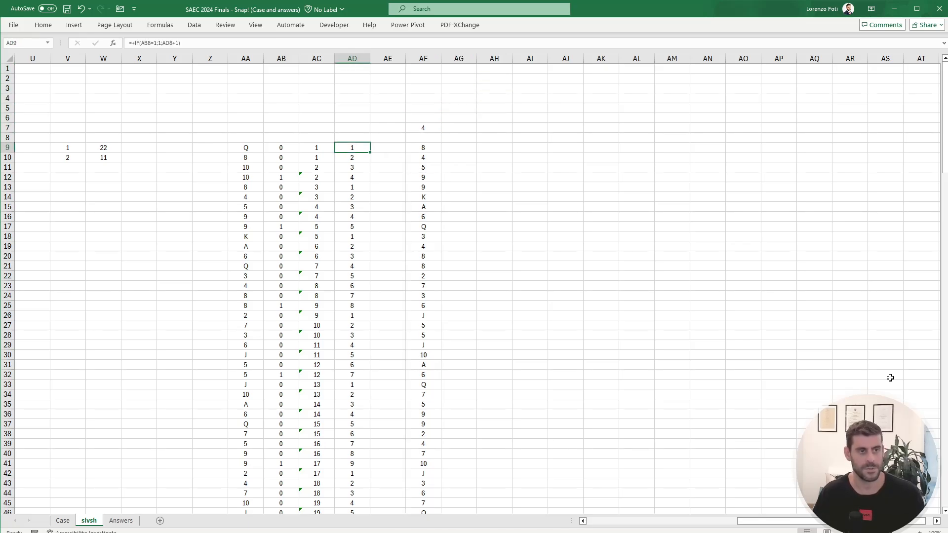
{"action": "key", "text": "Left"}
{"action": "key", "text": "Left"}
{"action": "key", "text": "ctrl+shift+Down"}
{"action": "key", "text": "ctrl+c"}
{"action": "key", "text": "ctrl+shift+Up"}
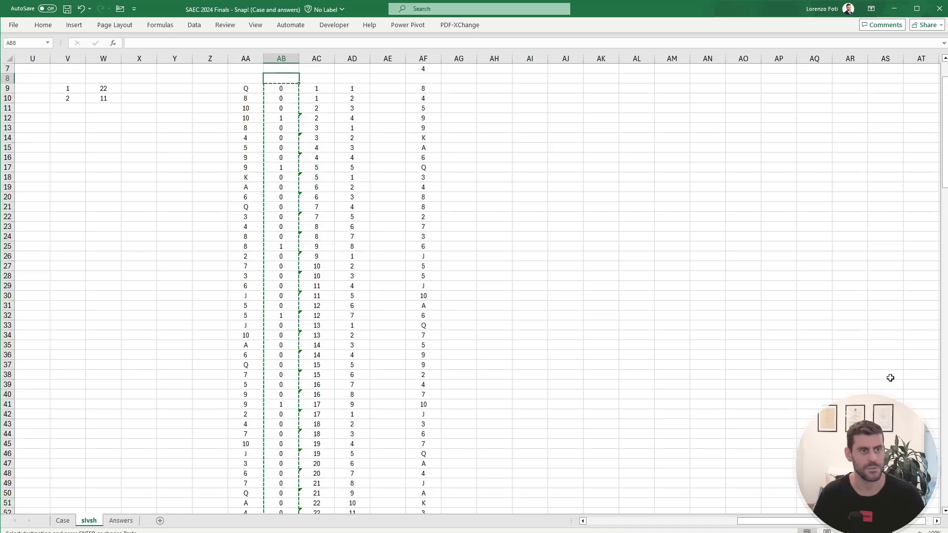
{"action": "key", "text": "Right"}
{"action": "key", "text": "Right"}
{"action": "key", "text": "Right"}
{"action": "key", "text": "Right"}
{"action": "key", "text": "Right"}
{"action": "key", "text": "ctrl+v"}
{"action": "key", "text": "Escape"}
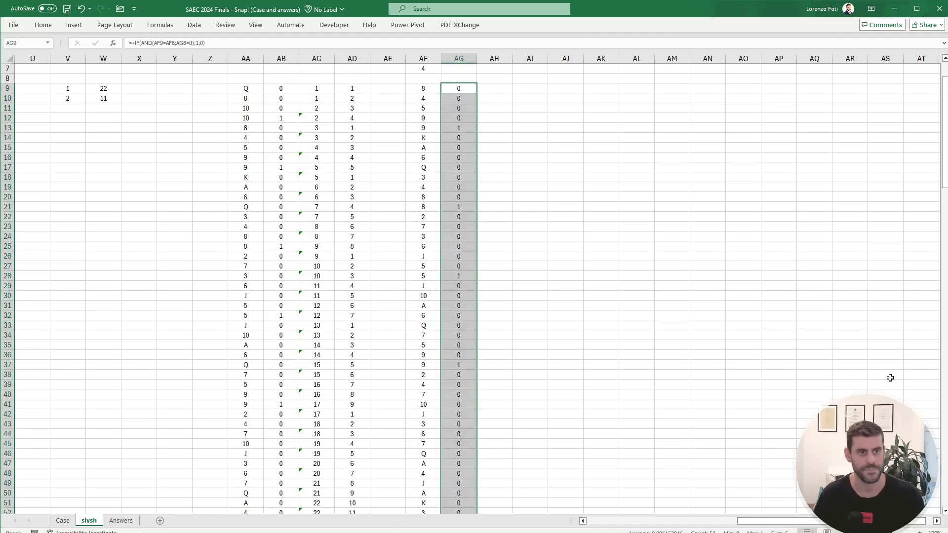
{"action": "key", "text": "Left"}
{"action": "key", "text": "Left"}
{"action": "key", "text": "Left"}
{"action": "key", "text": "Left"}
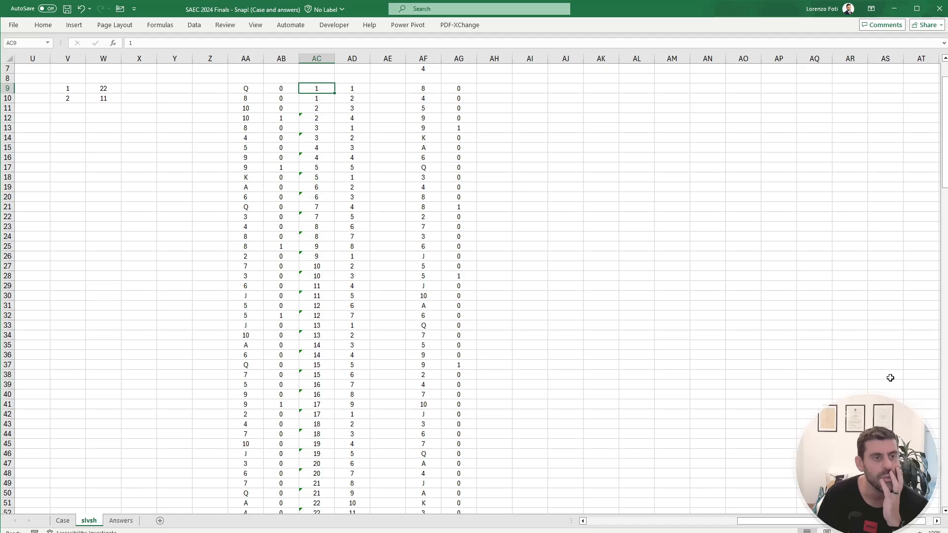
{"action": "key", "text": "Right"}
{"action": "key", "text": "Right"}
{"action": "key", "text": "Right"}
{"action": "key", "text": "Right"}
{"action": "key", "text": "Right"}
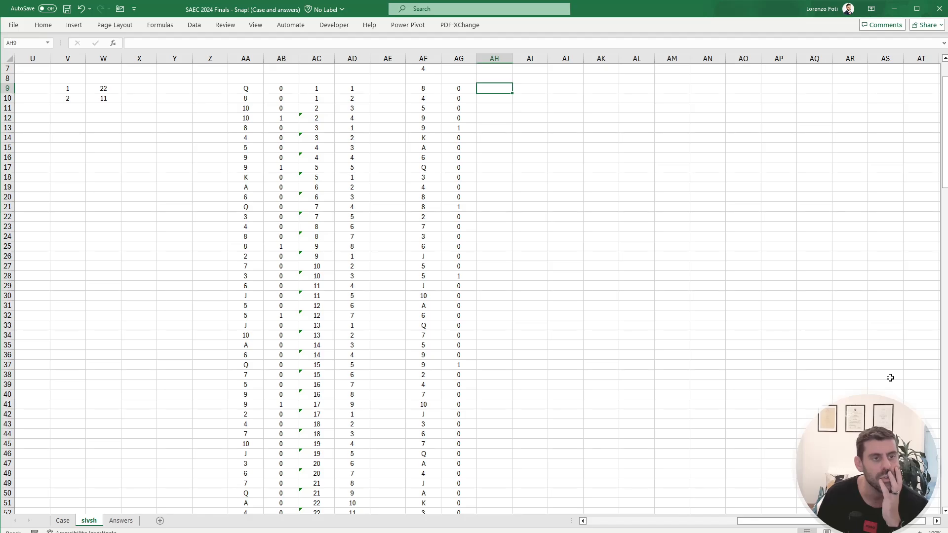
{"action": "key", "text": "Left"}
{"action": "key", "text": "Left"}
{"action": "key", "text": "Left"}
{"action": "key", "text": "Left"}
{"action": "key", "text": "Left"}
{"action": "key", "text": "Left"}
{"action": "key", "text": "Left"}
{"action": "key", "text": "Left"}
{"action": "key", "text": "Left"}
{"action": "key", "text": "Left"}
{"action": "key", "text": "Left"}
{"action": "key", "text": "Left"}
{"action": "key", "text": "Left"}
{"action": "key", "text": "Left"}
{"action": "key", "text": "Left"}
{"action": "key", "text": "Left"}
{"action": "key", "text": "Left"}
{"action": "key", "text": "Left"}
{"action": "key", "text": "Left"}
{"action": "key", "text": "Left"}
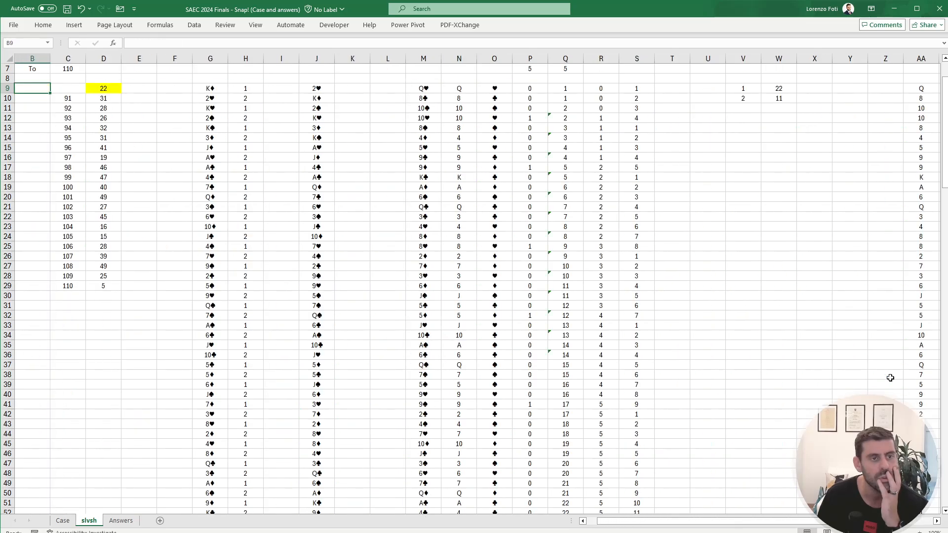
{"action": "key", "text": "Right"}
{"action": "key", "text": "Right"}
{"action": "key", "text": "Right"}
{"action": "key", "text": "Right"}
{"action": "key", "text": "Right"}
{"action": "key", "text": "Right"}
{"action": "key", "text": "Right"}
{"action": "key", "text": "Right"}
{"action": "key", "text": "Right"}
{"action": "key", "text": "Right"}
{"action": "key", "text": "Right"}
{"action": "key", "text": "Right"}
{"action": "key", "text": "Right"}
{"action": "key", "text": "Right"}
{"action": "key", "text": "Right"}
{"action": "key", "text": "Right"}
{"action": "key", "text": "Right"}
{"action": "key", "text": "Right"}
{"action": "key", "text": "Right"}
{"action": "key", "text": "Right"}
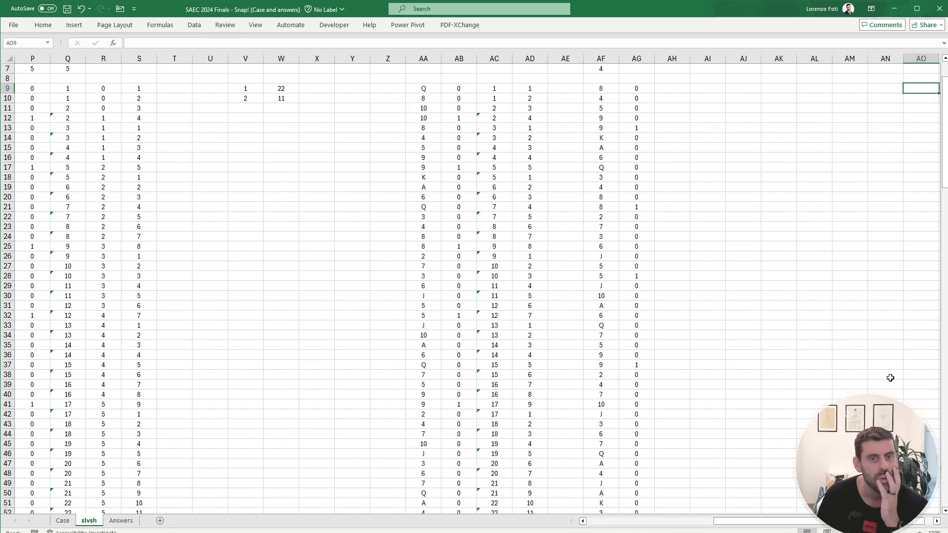
{"action": "key", "text": "Left"}
{"action": "key", "text": "Left"}
{"action": "key", "text": "Left"}
{"action": "key", "text": "Left"}
{"action": "key", "text": "Left"}
{"action": "key", "text": "Left"}
{"action": "key", "text": "Left"}
{"action": "key", "text": "Left"}
{"action": "key", "text": "Left"}
{"action": "key", "text": "Left"}
{"action": "key", "text": "Left"}
{"action": "key", "text": "Left"}
{"action": "key", "text": "Left"}
{"action": "key", "text": "Left"}
{"action": "key", "text": "Up"}
{"action": "key", "text": "Up"}
{"action": "key", "text": "Up"}
{"action": "key", "text": "Up"}
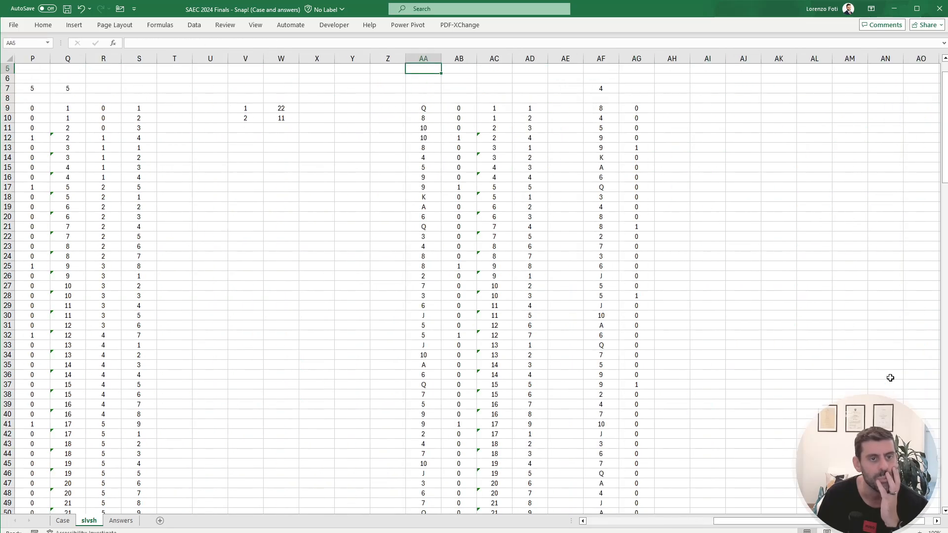
{"action": "key", "text": "Up"}
{"action": "key", "text": "Up"}
{"action": "key", "text": "Up"}
{"action": "key", "text": "Up"}
{"action": "key", "text": "Down"}
{"action": "key", "text": "Down"}
{"action": "key", "text": "Down"}
{"action": "key", "text": "Down"}
{"action": "key", "text": "Down"}
{"action": "key", "text": "Down"}
{"action": "key", "text": "Down"}
{"action": "key", "text": "Down"}
{"action": "key", "text": "Right"}
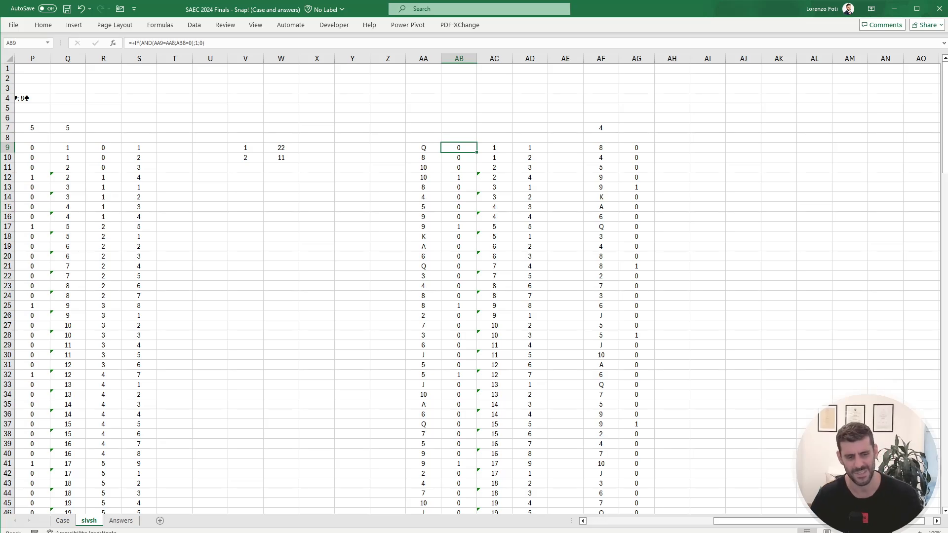
Step: Recheck the Level 6 example on the Case sheet and inspect the MATCH formula in AF7 on slvsh with its referenced range
{"action": "left_click", "coordinate": [63, 521]}
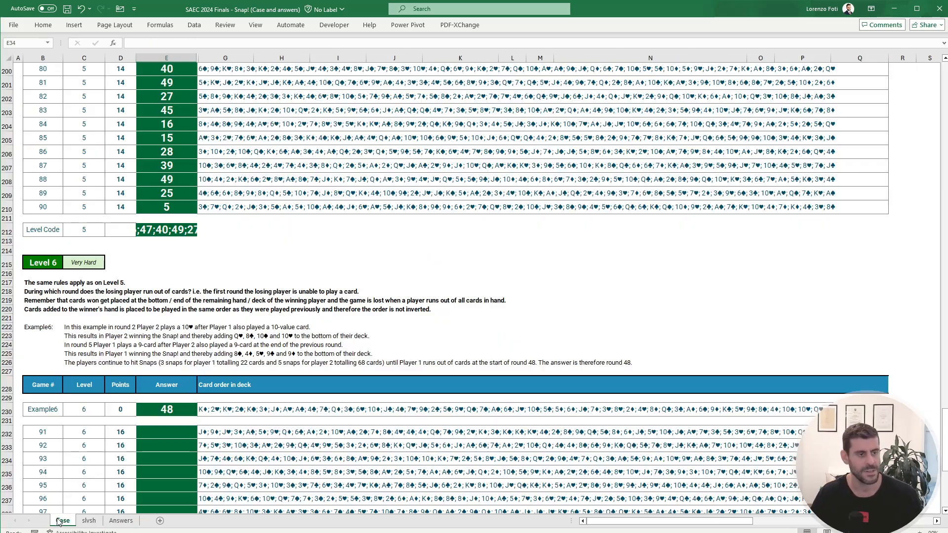
{"action": "left_click", "coordinate": [89, 520]}
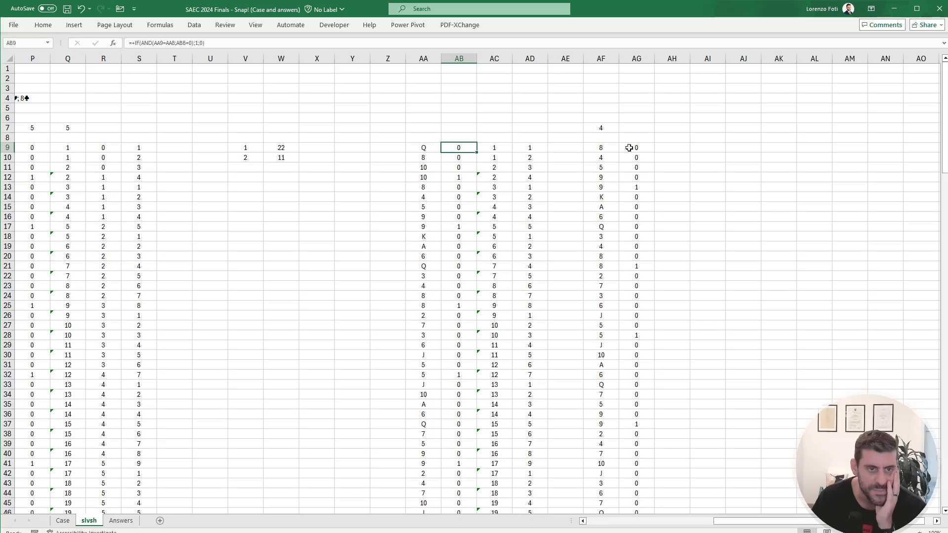
{"action": "left_click", "coordinate": [601, 128]}
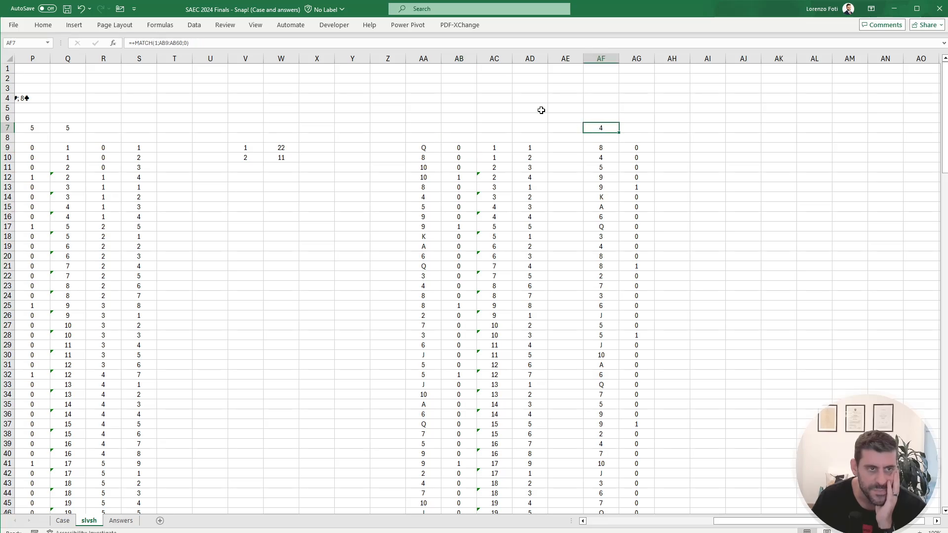
{"action": "left_click", "coordinate": [199, 48]}
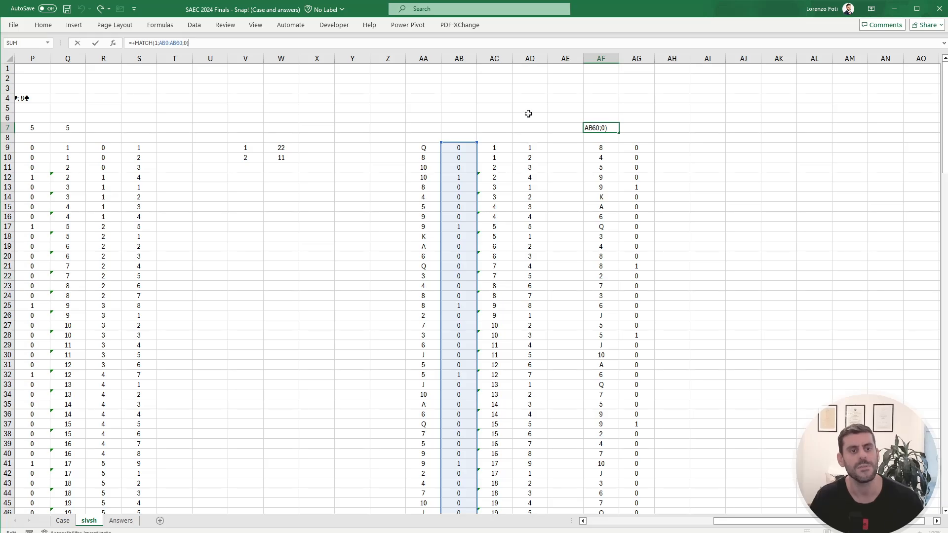
{"action": "key", "text": "Return"}
Step: Clear the running card count formulas from AD9:AD60
{"action": "left_click", "coordinate": [527, 58]}
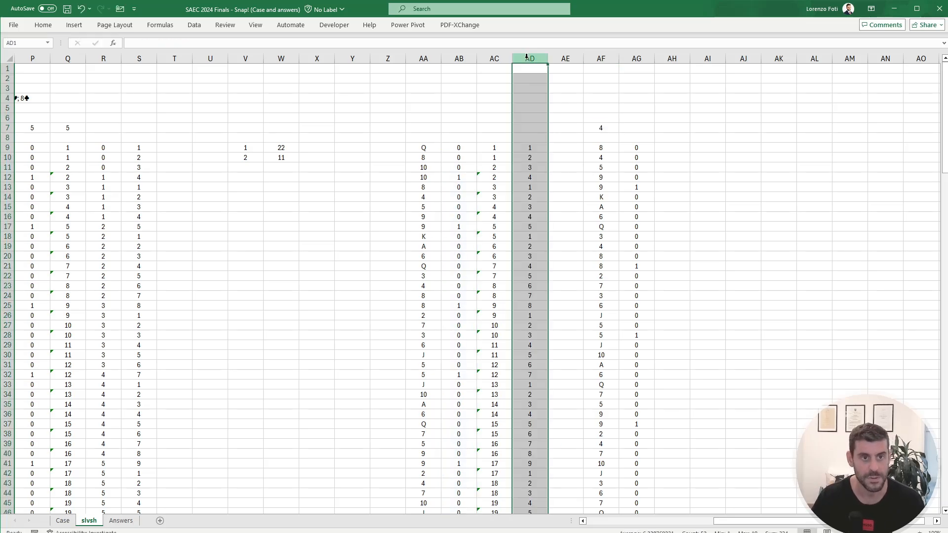
{"action": "left_click", "coordinate": [532, 146]}
{"action": "key", "text": "ctrl+shift+Down"}
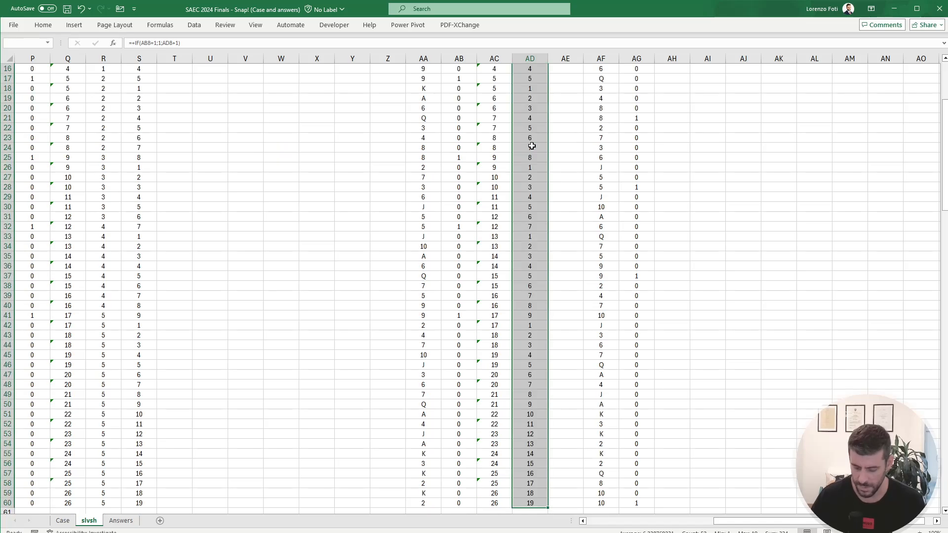
{"action": "key", "text": "Delete"}
{"action": "key", "text": "ctrl+BackSpace"}
Step: Enter a formula in AD9 that brings in the player numbers from H9:H60
{"action": "left_click", "coordinate": [531, 146]}
{"action": "type", "text": "+"}
{"action": "key", "text": "ctrl+Left"}
{"action": "key", "text": "ctrl+Left"}
{"action": "key", "text": "ctrl+Left"}
{"action": "key", "text": "ctrl+Left"}
{"action": "key", "text": "ctrl+Left"}
{"action": "key", "text": "ctrl+Left"}
{"action": "key", "text": "ctrl+Left"}
{"action": "key", "text": "ctrl+Left"}
{"action": "key", "text": "ctrl+Left"}
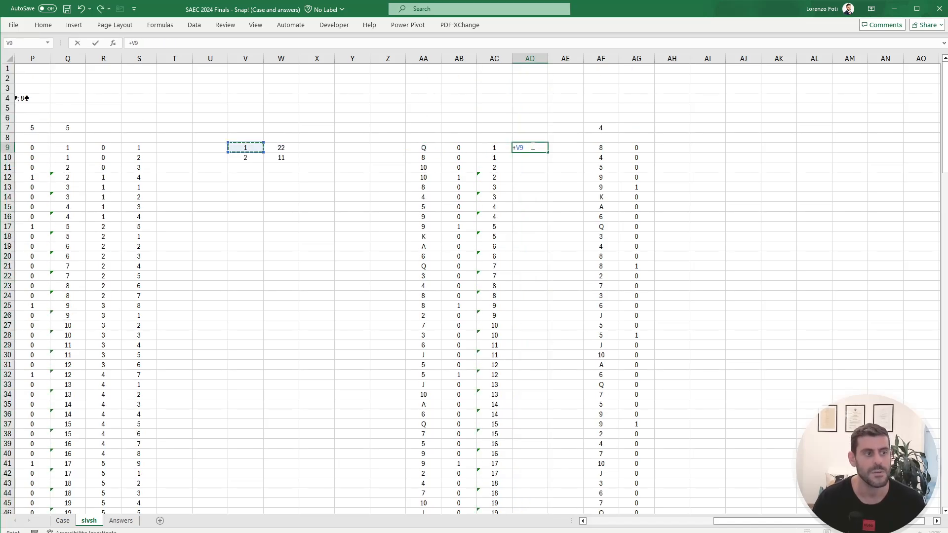
{"action": "key", "text": "Right"}
{"action": "key", "text": "ctrl+shift+Down"}
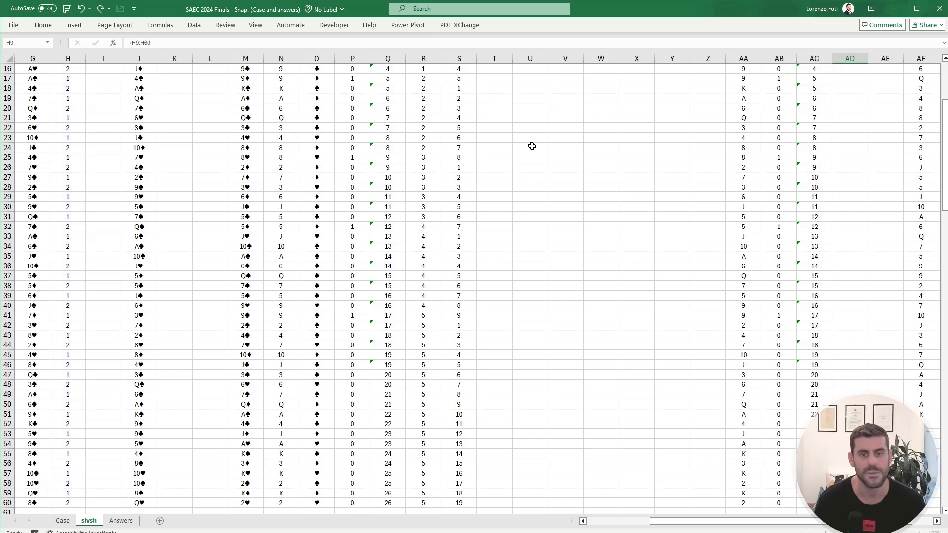
{"action": "key", "text": "Return"}
Step: Copy the VSTACK formula text from AF9 into AH9 without shifting its references
{"action": "key", "text": "Up"}
{"action": "key", "text": "Up"}
{"action": "key", "text": "Up"}
{"action": "key", "text": "Up"}
{"action": "key", "text": "Up"}
{"action": "key", "text": "Right"}
{"action": "key", "text": "Right"}
{"action": "key", "text": "Right"}
{"action": "key", "text": "Right"}
{"action": "key", "text": "Right"}
{"action": "key", "text": "Right"}
{"action": "key", "text": "Right"}
{"action": "key", "text": "Right"}
{"action": "key", "text": "Right"}
{"action": "key", "text": "Right"}
{"action": "key", "text": "Right"}
{"action": "key", "text": "Right"}
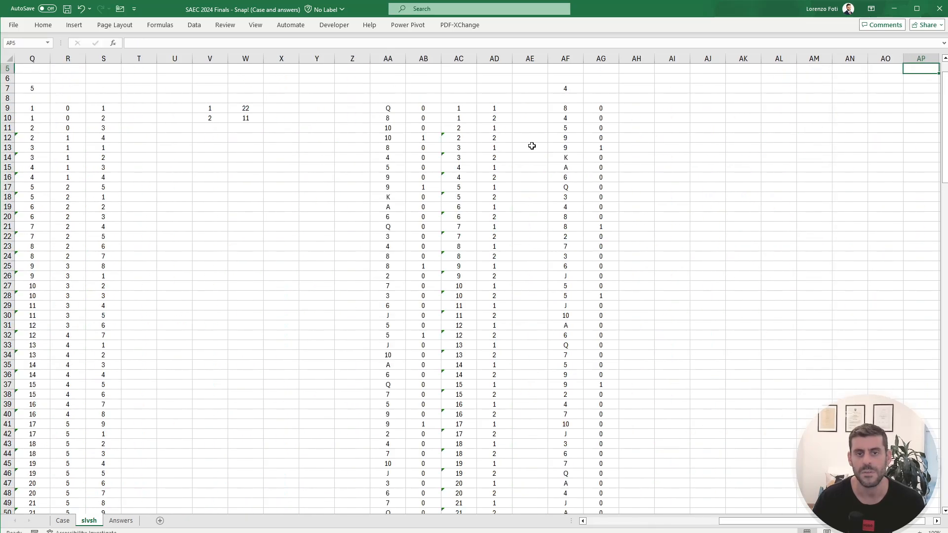
{"action": "key", "text": "Left"}
{"action": "key", "text": "Left"}
{"action": "key", "text": "Left"}
{"action": "key", "text": "Left"}
{"action": "key", "text": "Left"}
{"action": "key", "text": "Left"}
{"action": "key", "text": "Left"}
{"action": "key", "text": "Up"}
{"action": "key", "text": "Up"}
{"action": "key", "text": "Up"}
{"action": "key", "text": "Up"}
{"action": "key", "text": "Down"}
{"action": "key", "text": "Down"}
{"action": "key", "text": "Down"}
{"action": "key", "text": "Down"}
{"action": "key", "text": "Down"}
{"action": "key", "text": "Down"}
{"action": "key", "text": "Down"}
{"action": "key", "text": "Down"}
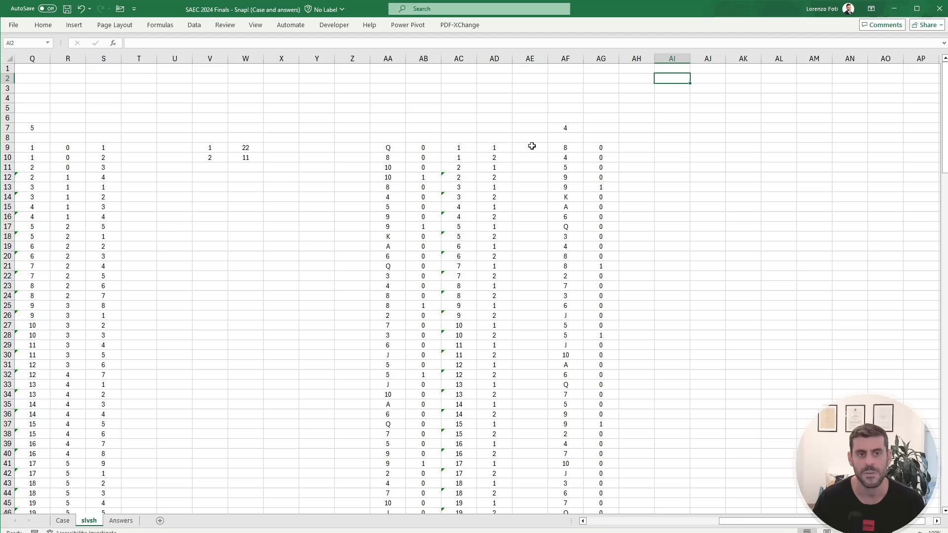
{"action": "key", "text": "Left"}
{"action": "key", "text": "Left"}
{"action": "key", "text": "Left"}
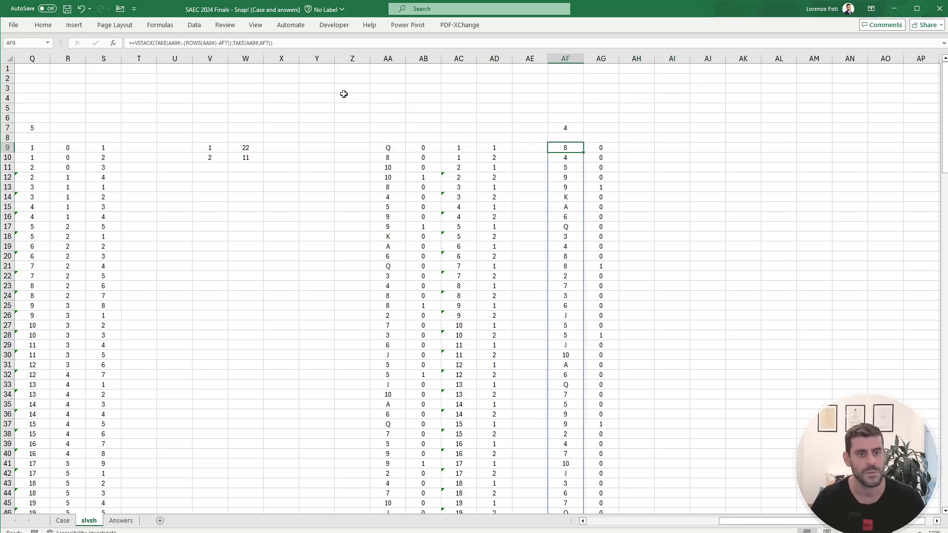
{"action": "left_click_drag", "start_coordinate": [325, 43], "coordinate": [112, 43]}
{"action": "key", "text": "ctrl+c"}
{"action": "key", "text": "Escape"}
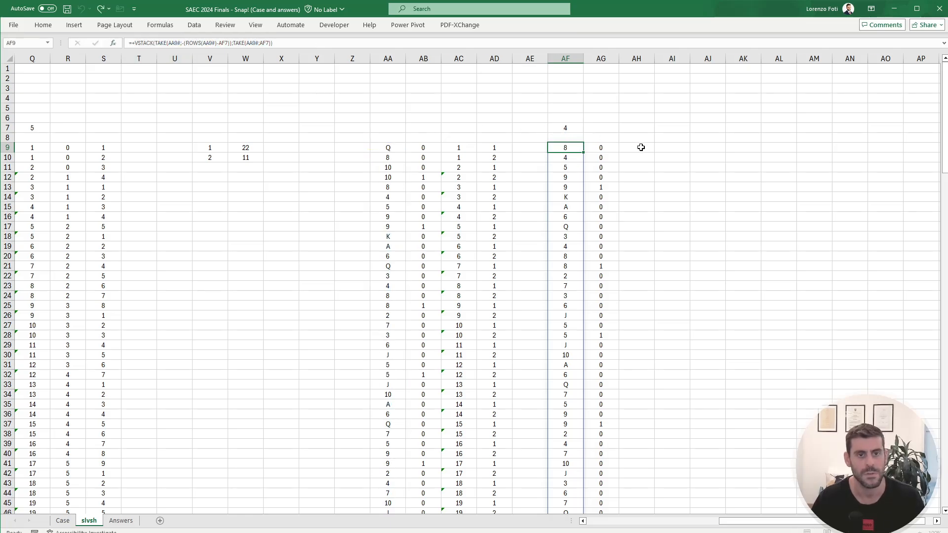
{"action": "left_click", "coordinate": [640, 147]}
{"action": "left_click", "coordinate": [466, 42]}
{"action": "key", "text": "ctrl+v"}
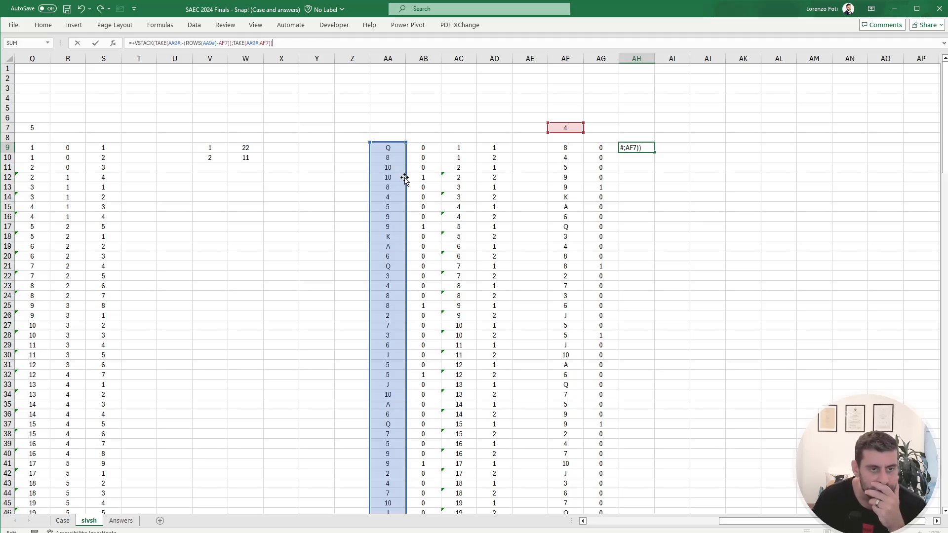
Step: Repoint all three AA9# references in the AH9 formula to the player numbers in AD9#
{"action": "left_click_drag", "start_coordinate": [404, 177], "coordinate": [491, 182]}
{"action": "left_click_drag", "start_coordinate": [405, 183], "coordinate": [494, 188]}
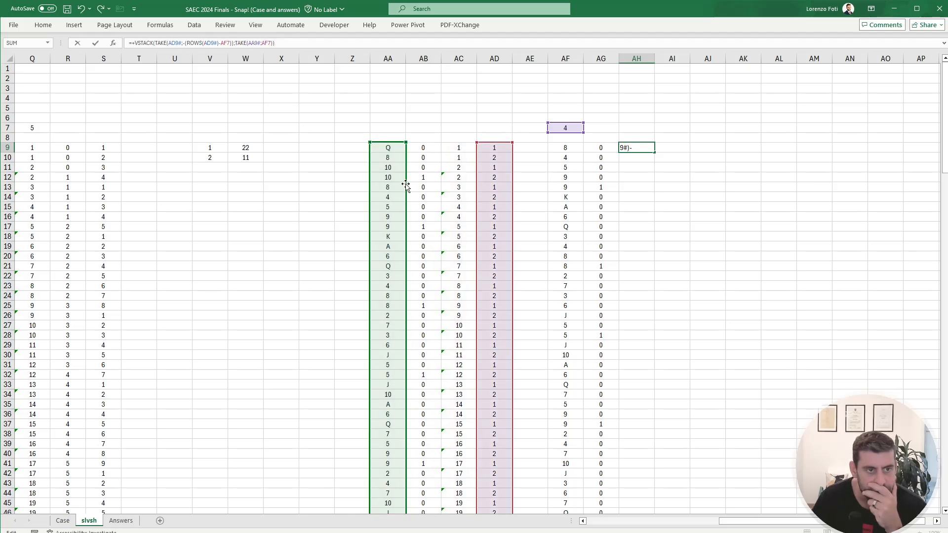
{"action": "left_click_drag", "start_coordinate": [405, 184], "coordinate": [506, 179]}
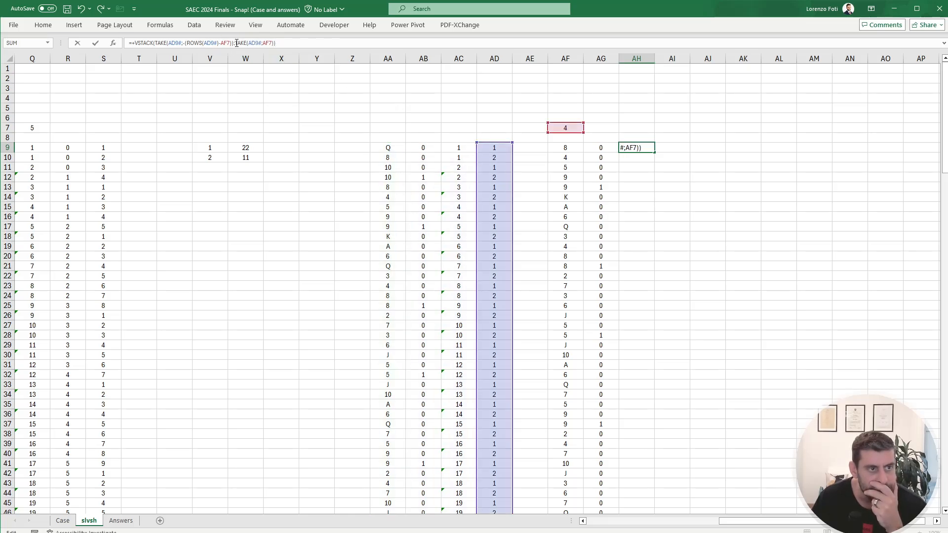
Step: Replace the second TAKE in the AH9 VSTACK formula with SEQUENCE(AF7;;AH7;0)
{"action": "left_click_drag", "start_coordinate": [236, 43], "coordinate": [297, 45]}
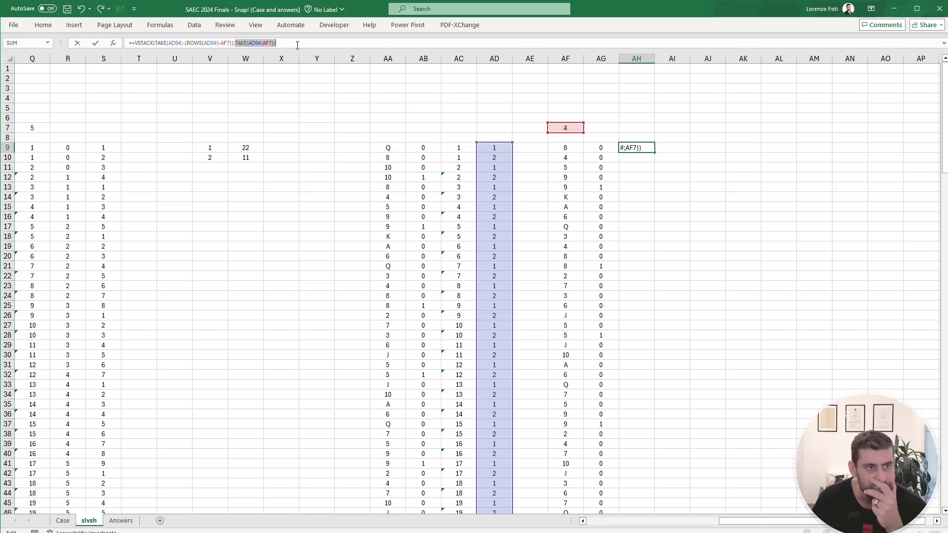
{"action": "key", "text": "BackSpace"}
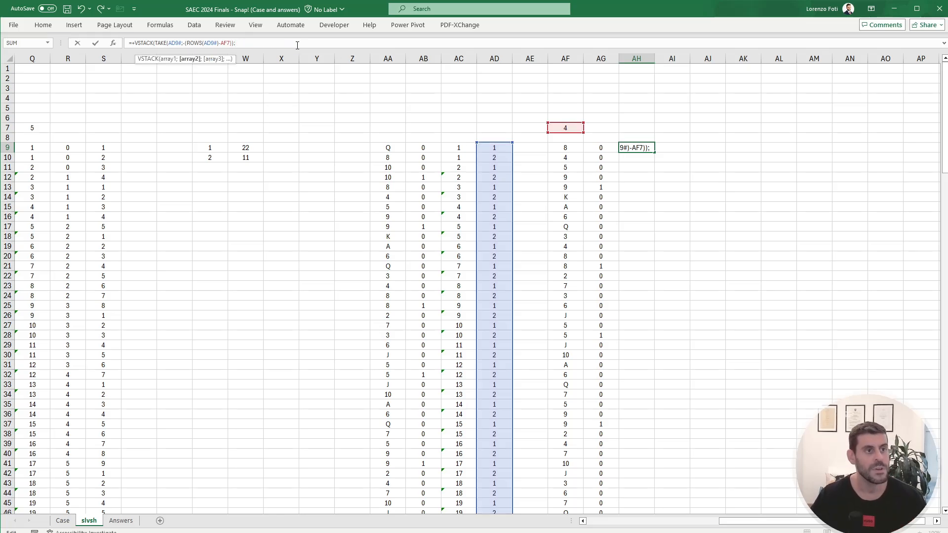
{"action": "type", "text": "seq"}
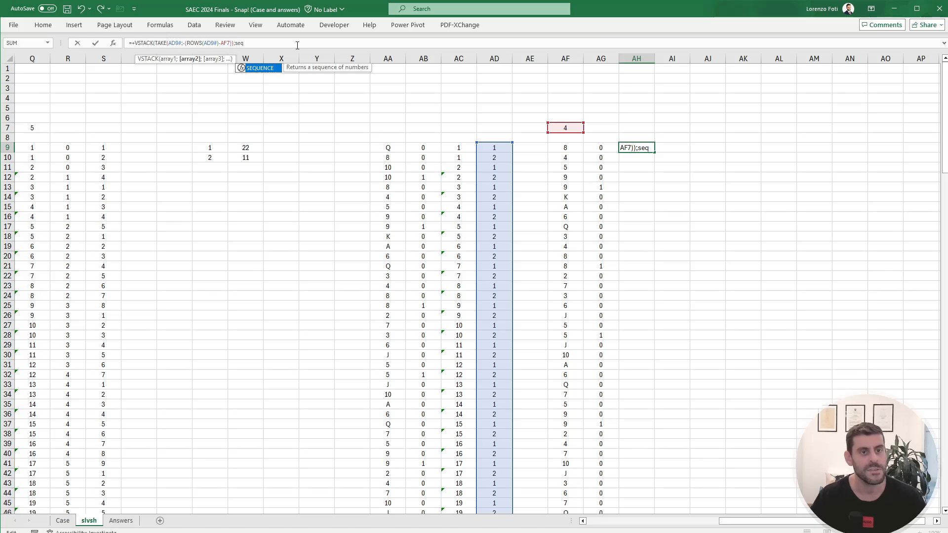
{"action": "key", "text": "Tab"}
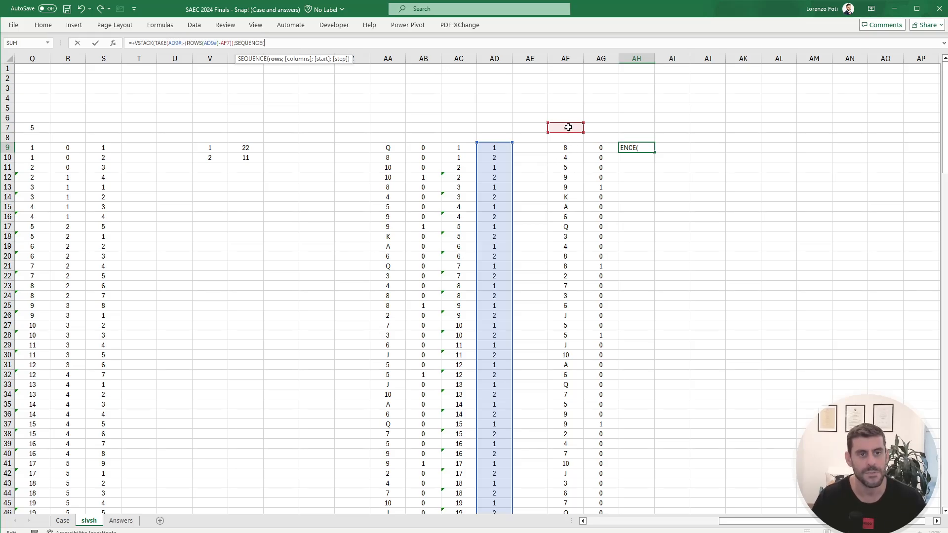
{"action": "left_click", "coordinate": [569, 127]}
{"action": "type", "text": ";;"}
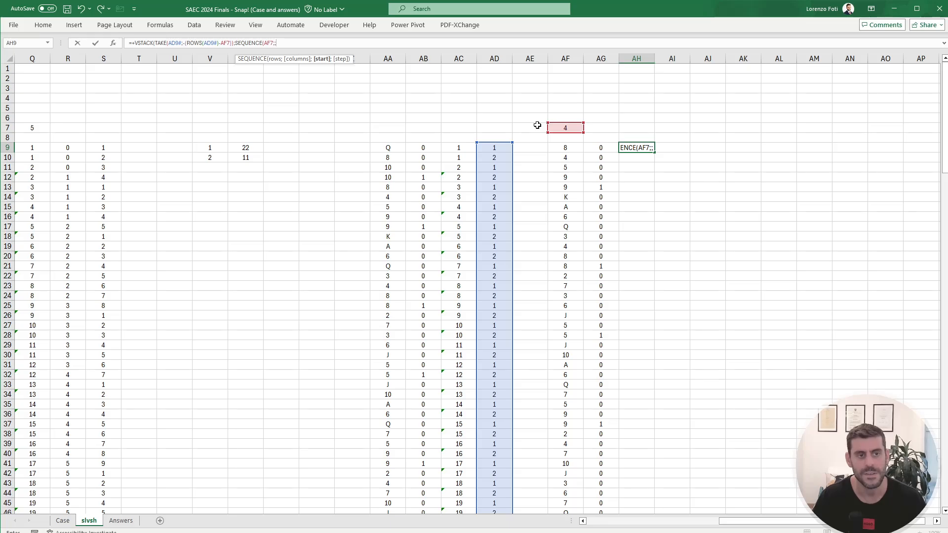
{"action": "left_click", "coordinate": [627, 127]}
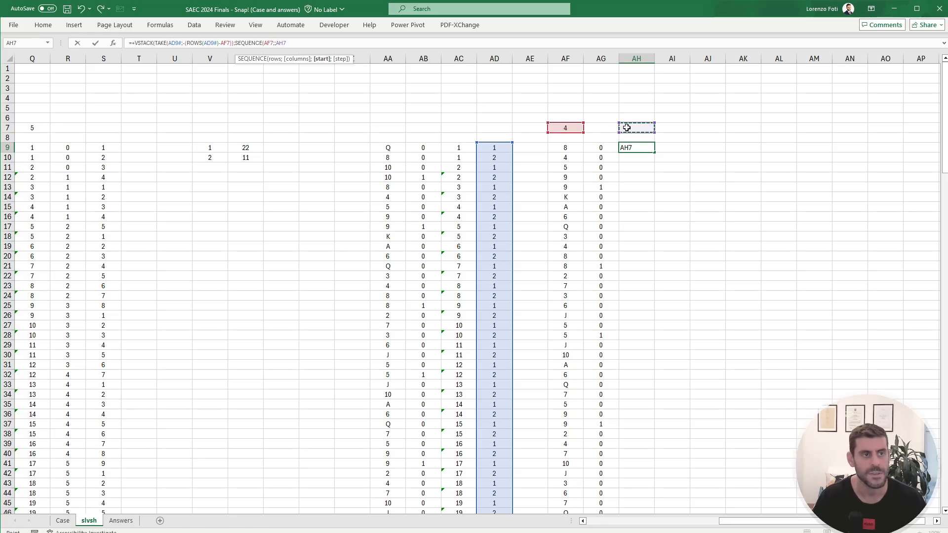
{"action": "type", "text": ";0))"}
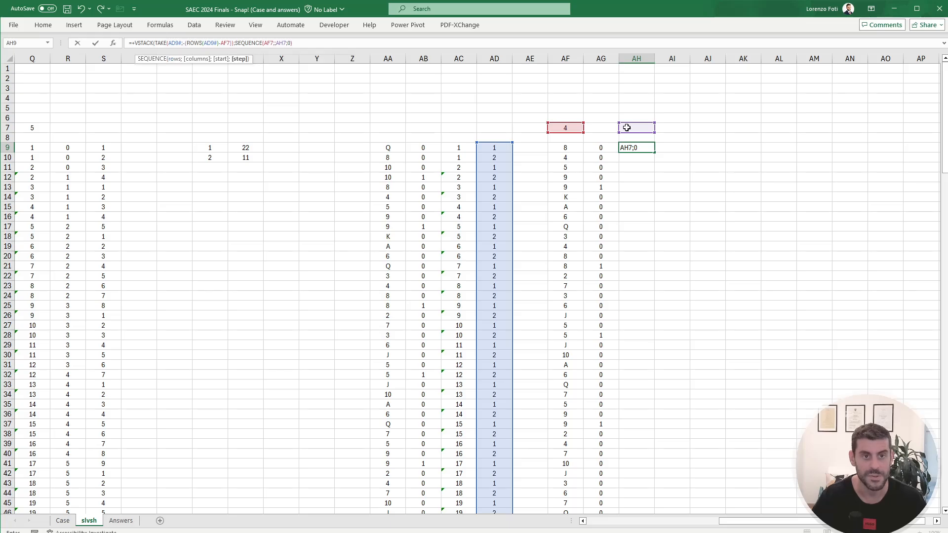
{"action": "key", "text": "Return"}
Step: Enter an INDEX formula in AH7 that returns the player from AD9# at the position given in AF7
{"action": "key", "text": "Up"}
{"action": "key", "text": "Left"}
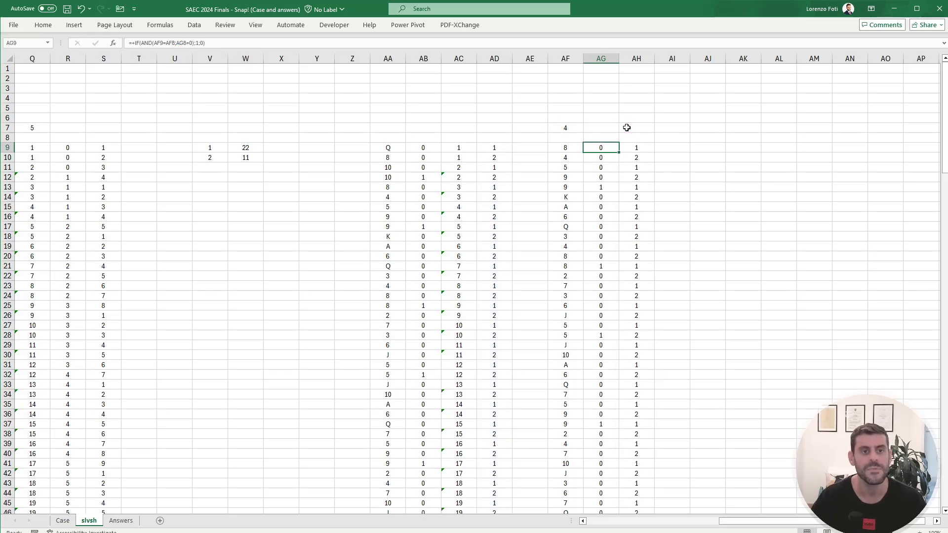
{"action": "key", "text": "Left"}
{"action": "key", "text": "Up"}
{"action": "key", "text": "Up"}
{"action": "key", "text": "F2"}
{"action": "key", "text": "Escape"}
{"action": "left_click", "coordinate": [627, 127]}
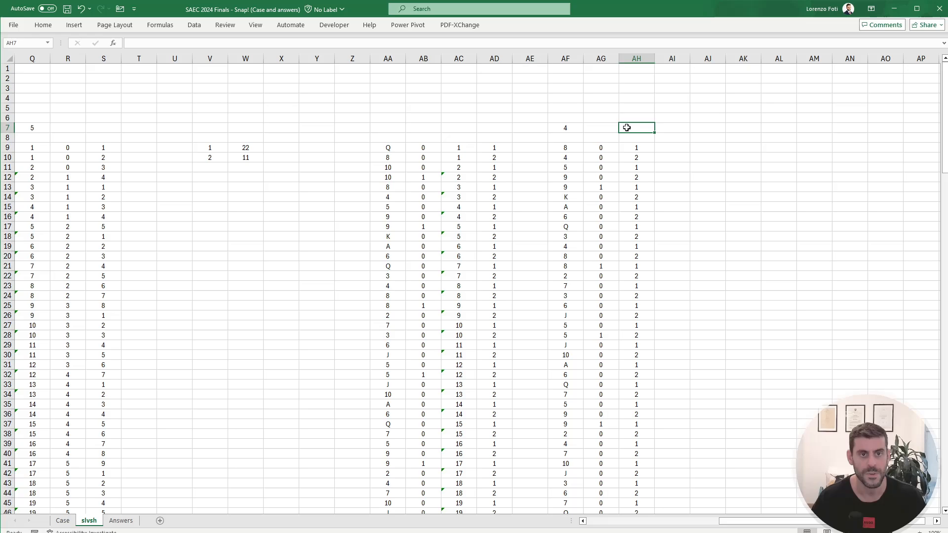
{"action": "type", "text": "+index("}
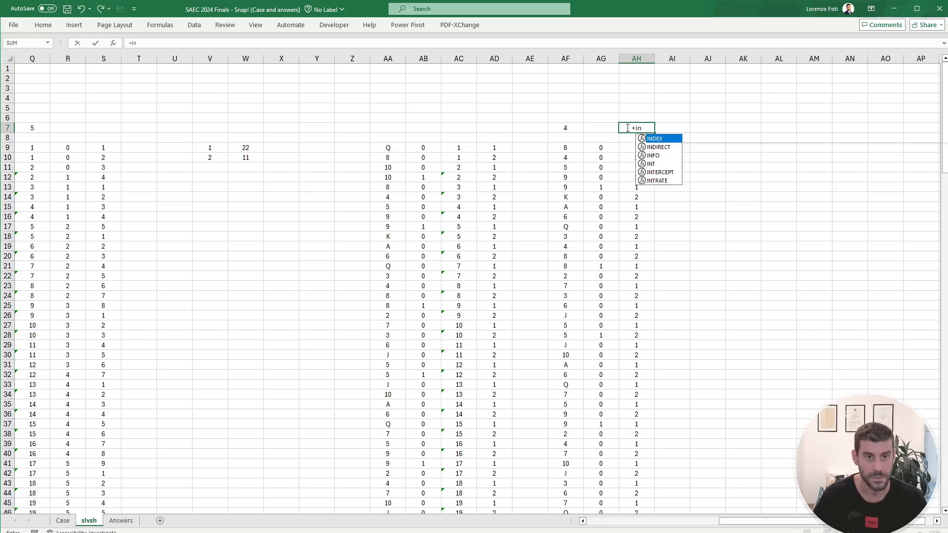
{"action": "key", "text": "Left"}
{"action": "key", "text": "Left"}
{"action": "key", "text": "Left"}
{"action": "key", "text": "Down"}
{"action": "key", "text": "Left"}
{"action": "key", "text": "Down"}
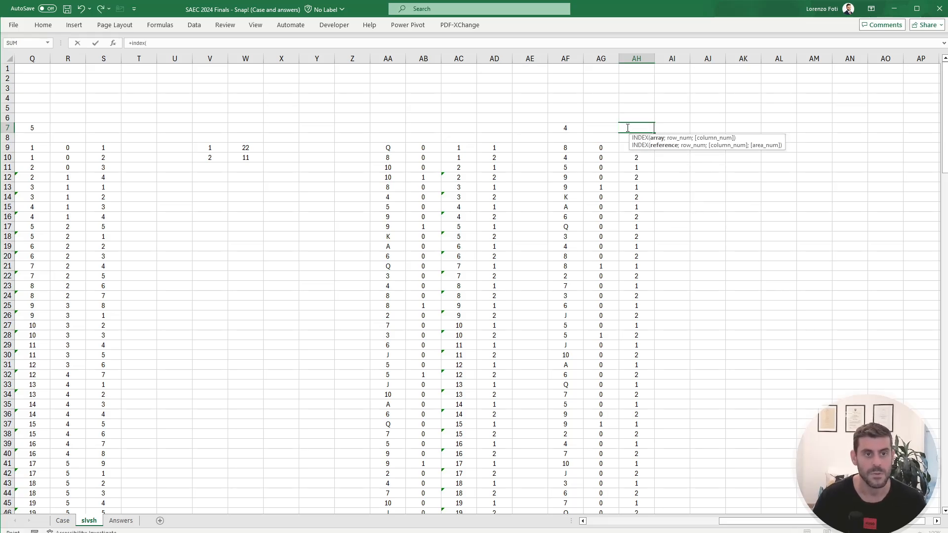
{"action": "key", "text": "ctrl+shift+Down"}
{"action": "type", "text": ";"}
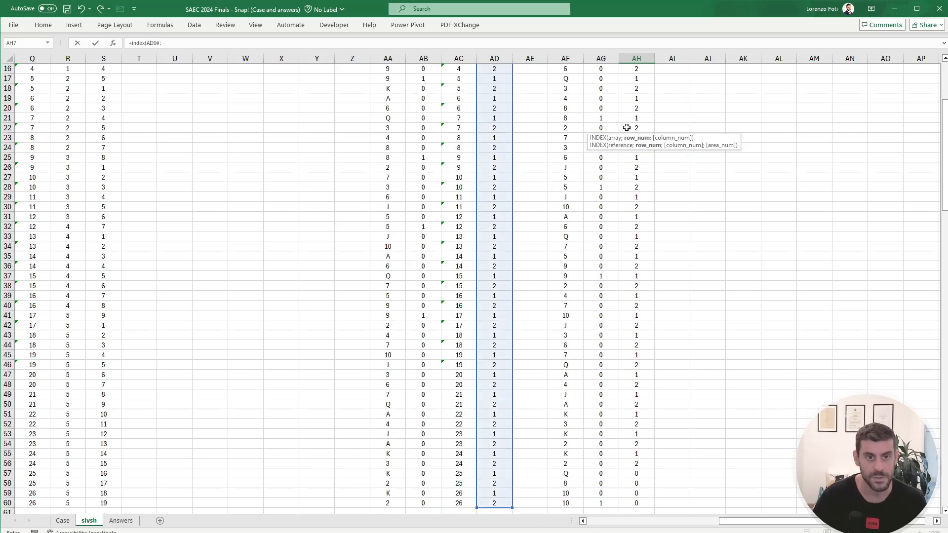
{"action": "key", "text": "Left"}
{"action": "key", "text": "Left"}
{"action": "key", "text": "Return"}
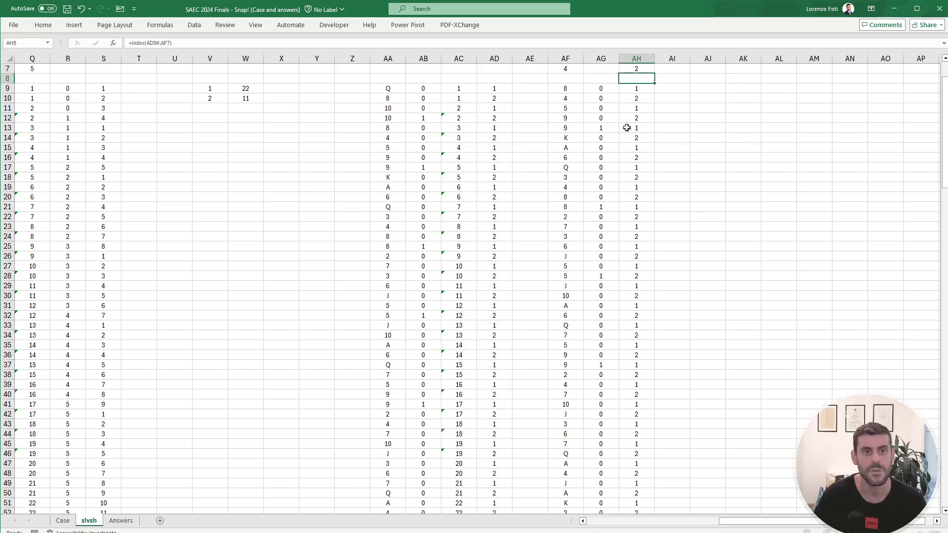
Step: Check the reordered player numbers in column AH down to row 60 and review the formula in AH9
{"action": "key", "text": "Up"}
{"action": "key", "text": "Up"}
{"action": "key", "text": "Up"}
{"action": "key", "text": "Up"}
{"action": "key", "text": "Up"}
{"action": "key", "text": "Up"}
{"action": "key", "text": "Up"}
{"action": "key", "text": "Down"}
{"action": "key", "text": "Down"}
{"action": "key", "text": "Down"}
{"action": "key", "text": "Down"}
{"action": "key", "text": "Down"}
{"action": "key", "text": "Down"}
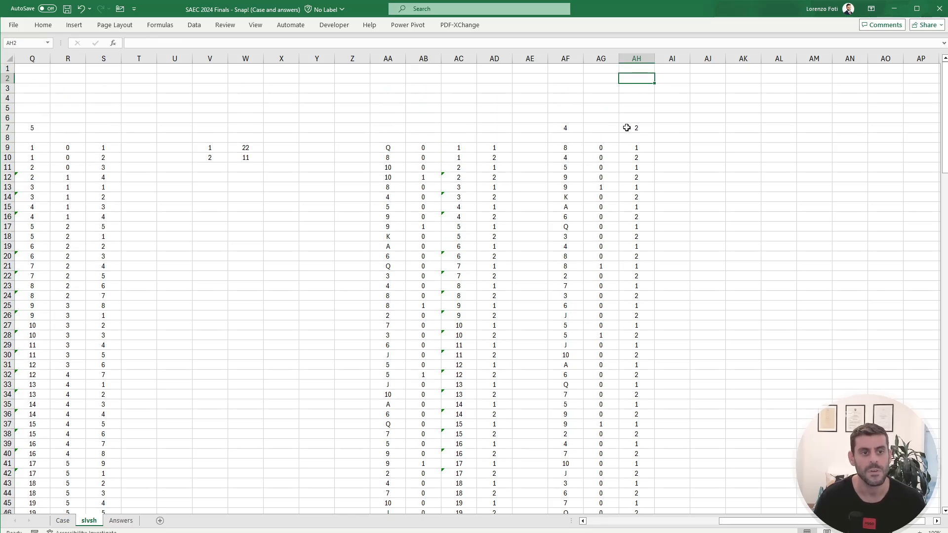
{"action": "key", "text": "Down"}
{"action": "key", "text": "Down"}
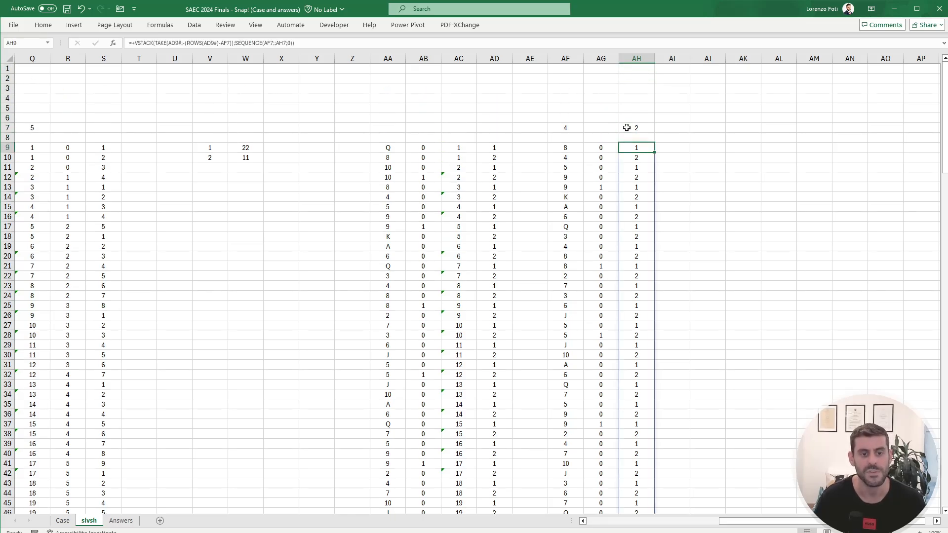
{"action": "key", "text": "ctrl+Down"}
{"action": "key", "text": "Up"}
{"action": "key", "text": "Up"}
{"action": "key", "text": "Up"}
{"action": "key", "text": "shift+Down"}
{"action": "key", "text": "shift+Down"}
{"action": "key", "text": "shift+Down"}
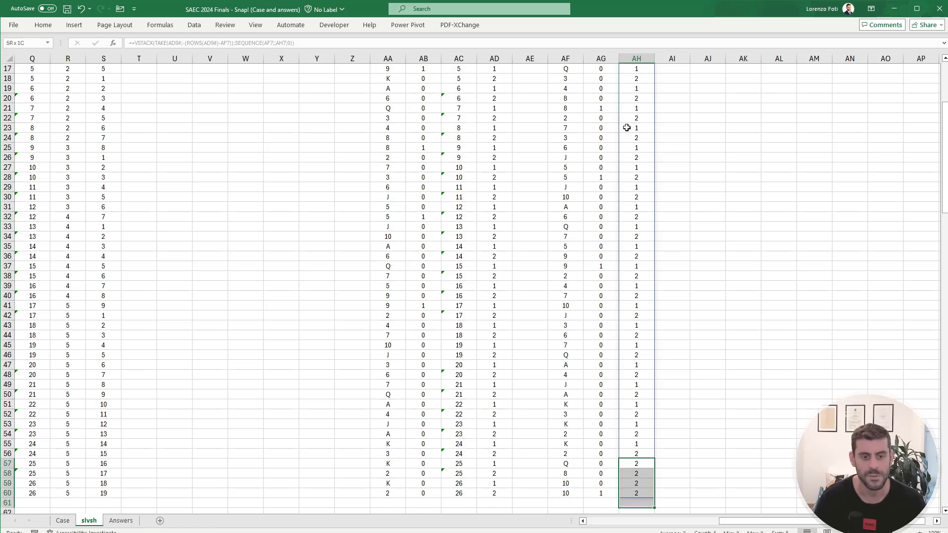
{"action": "key", "text": "ctrl+Up"}
{"action": "key", "text": "ctrl+Up"}
{"action": "key", "text": "ctrl+Up"}
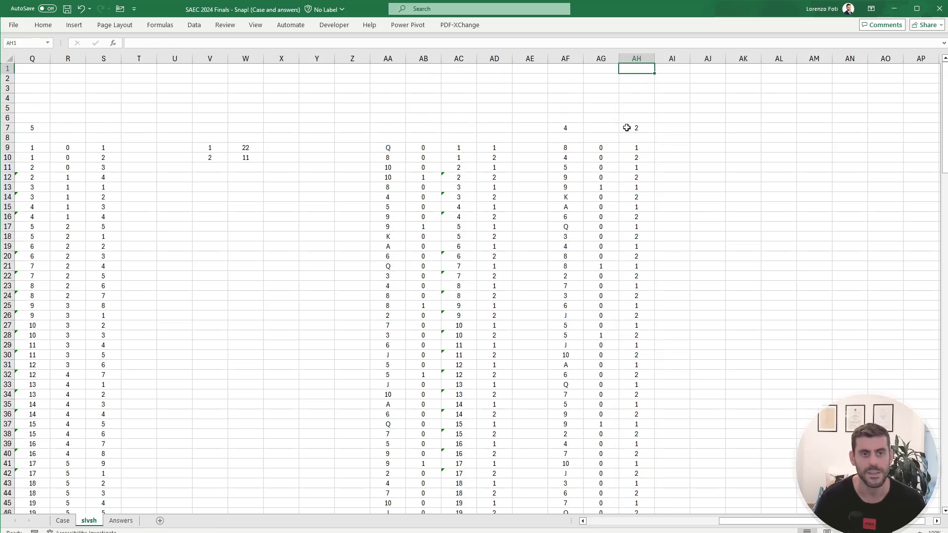
{"action": "left_click", "coordinate": [670, 150]}
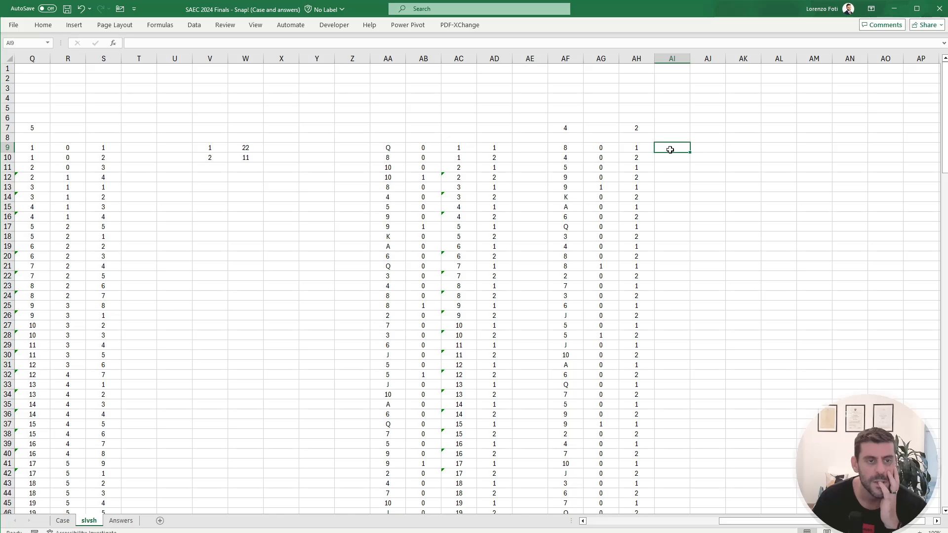
{"action": "left_click", "coordinate": [637, 148]}
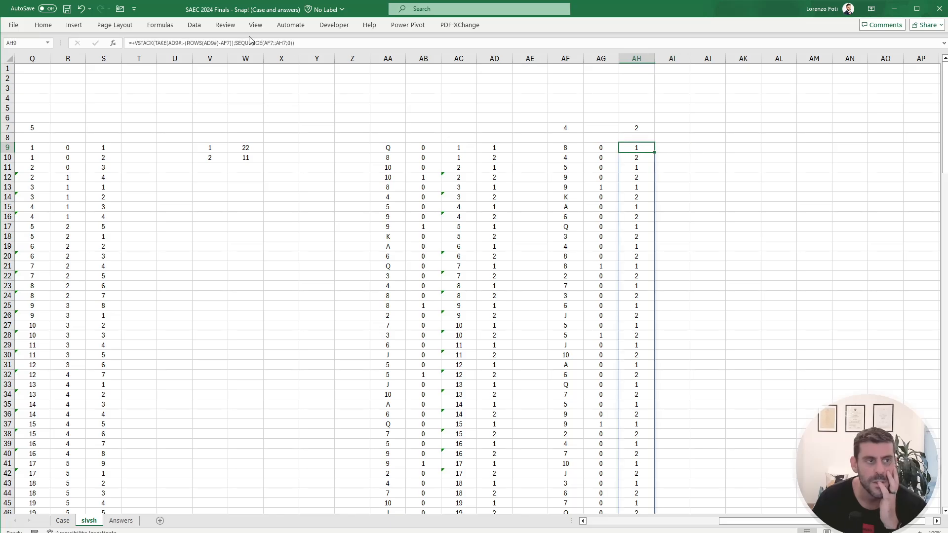
{"action": "left_click", "coordinate": [206, 43]}
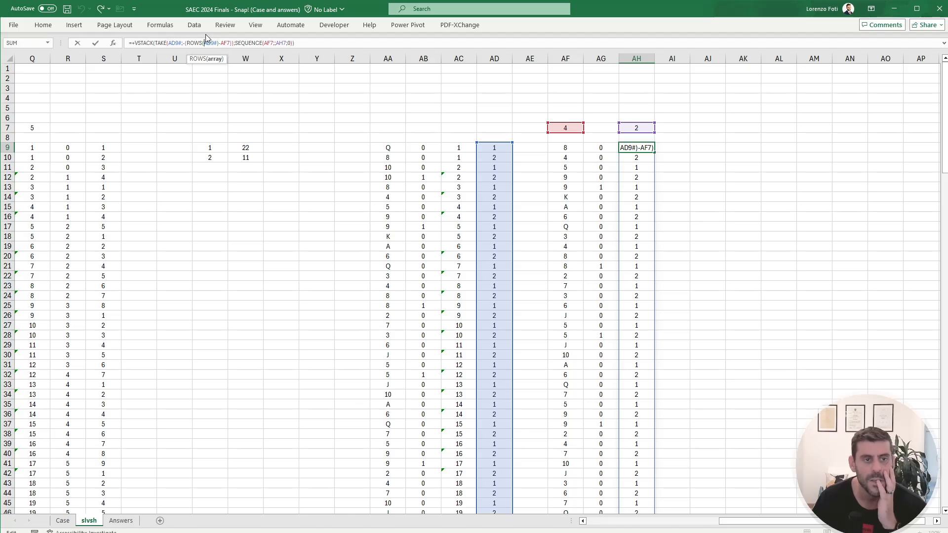
{"action": "key", "text": "Escape"}
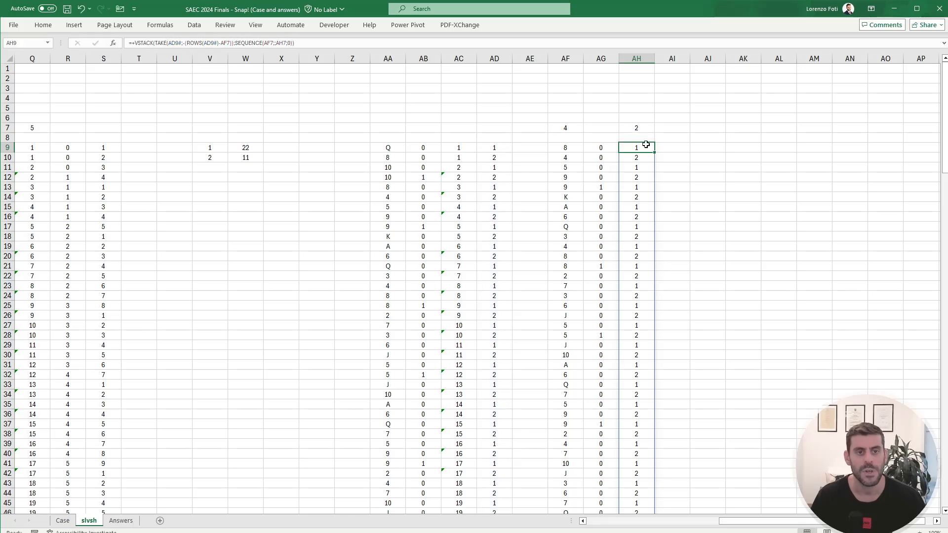
Step: Insert a blank column before the reordered player numbers in column AH
{"action": "left_click", "coordinate": [633, 56]}
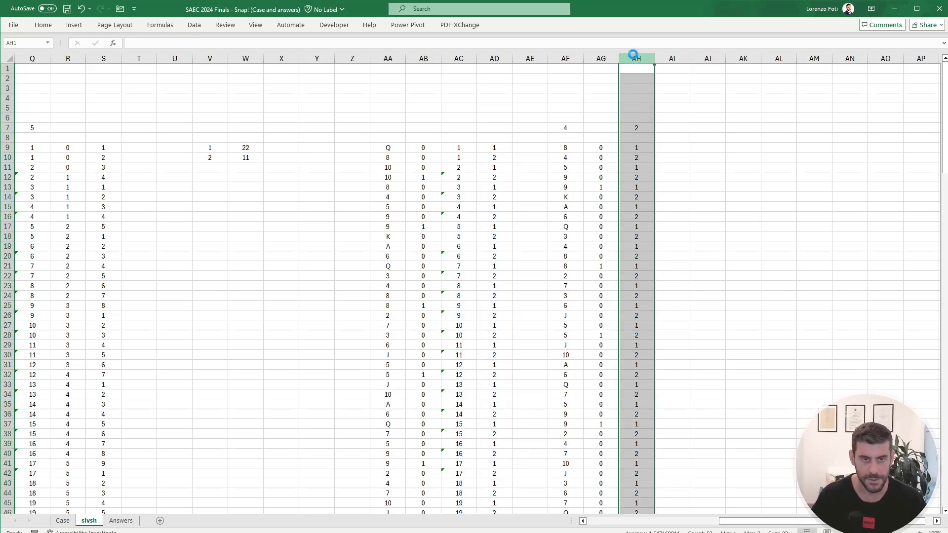
{"action": "key", "text": "ctrl+plus"}
{"action": "key", "text": "Left"}
{"action": "key", "text": "Down"}
{"action": "key", "text": "Down"}
{"action": "key", "text": "Down"}
{"action": "key", "text": "Down"}
{"action": "key", "text": "Down"}
{"action": "key", "text": "Down"}
{"action": "key", "text": "Right"}
{"action": "key", "text": "Down"}
{"action": "key", "text": "Down"}
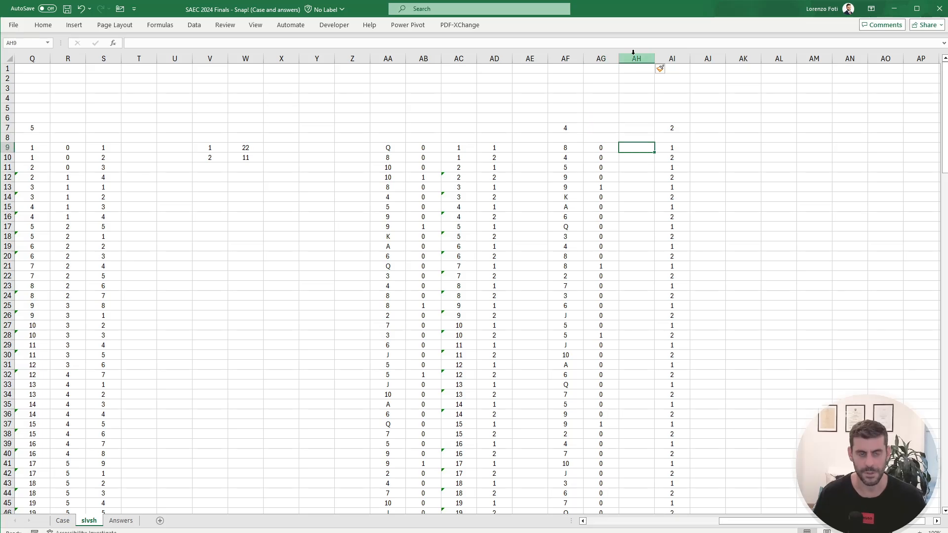
{"action": "key", "text": "Right"}
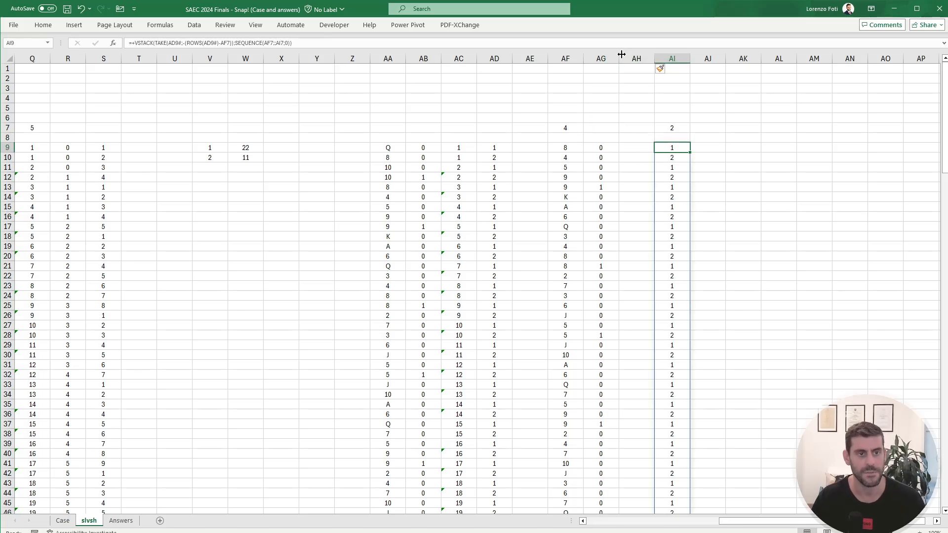
Step: Copy the VSTACK formula text from AF9 into the new blank column's AH9, keeping its references unshifted
{"action": "left_click", "coordinate": [645, 147]}
{"action": "left_click", "coordinate": [568, 148]}
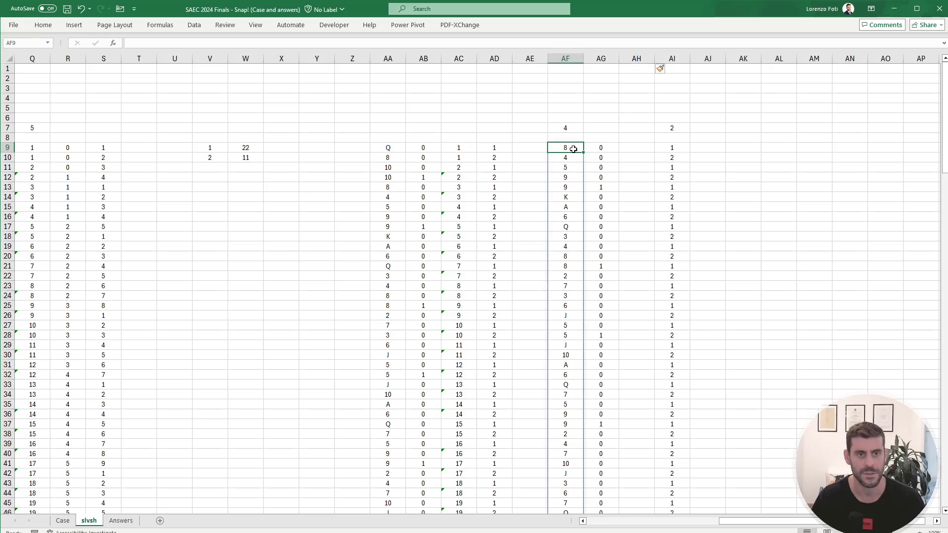
{"action": "left_click_drag", "start_coordinate": [274, 45], "coordinate": [128, 45]}
{"action": "key", "text": "ctrl+c"}
{"action": "key", "text": "Escape"}
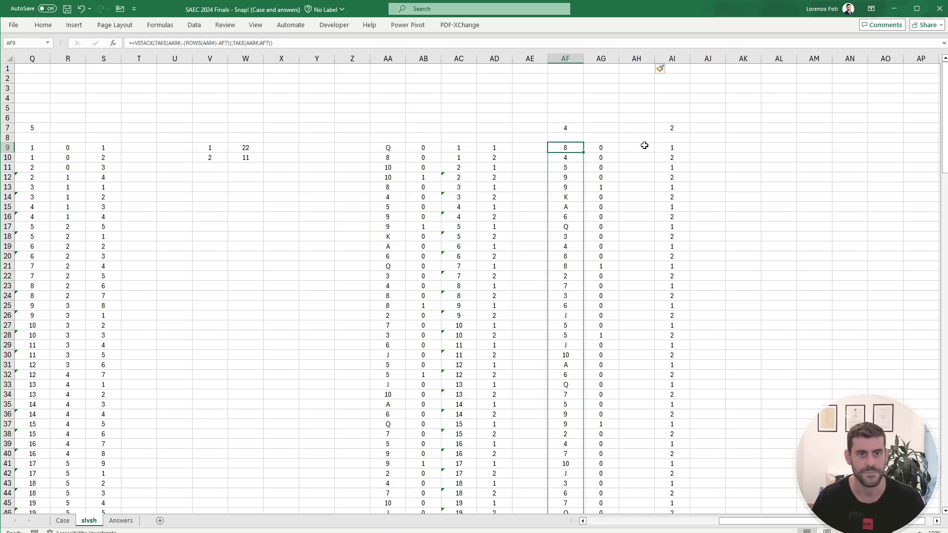
{"action": "left_click", "coordinate": [644, 147]}
{"action": "key", "text": "F2"}
{"action": "key", "text": "ctrl+v"}
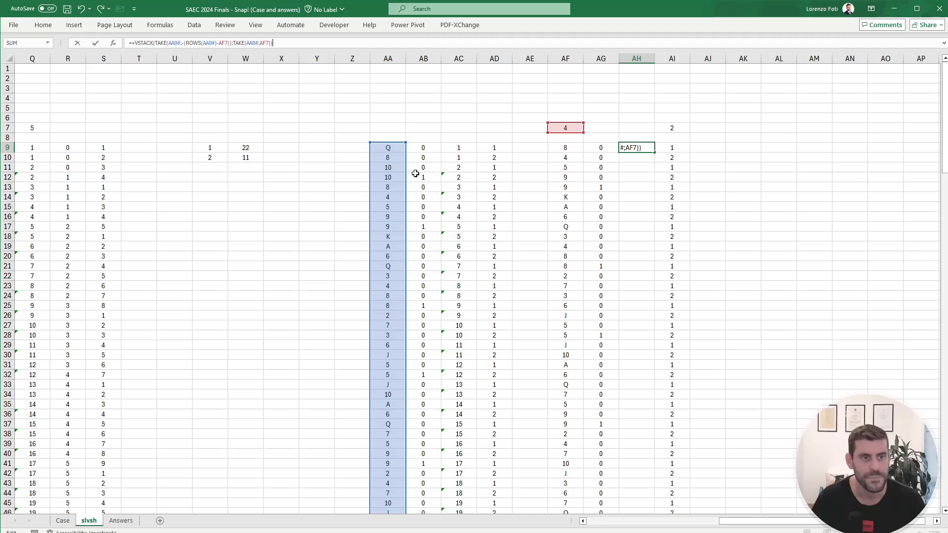
Step: Repoint the AA9# references in the AH9 formula to AC9:AC60 and check the turn numbers in AH57:AH60
{"action": "left_click_drag", "start_coordinate": [408, 174], "coordinate": [461, 180]}
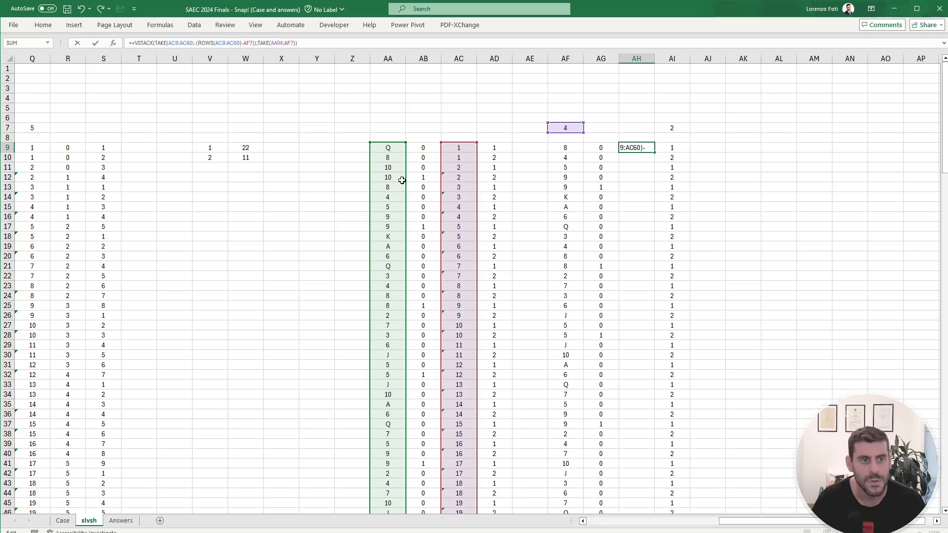
{"action": "left_click_drag", "start_coordinate": [402, 181], "coordinate": [455, 180]}
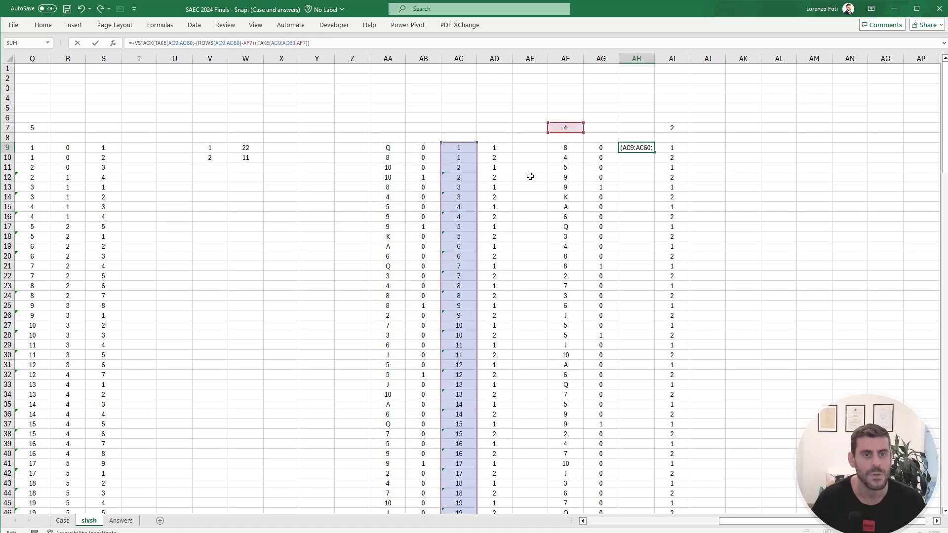
{"action": "key", "text": "Return"}
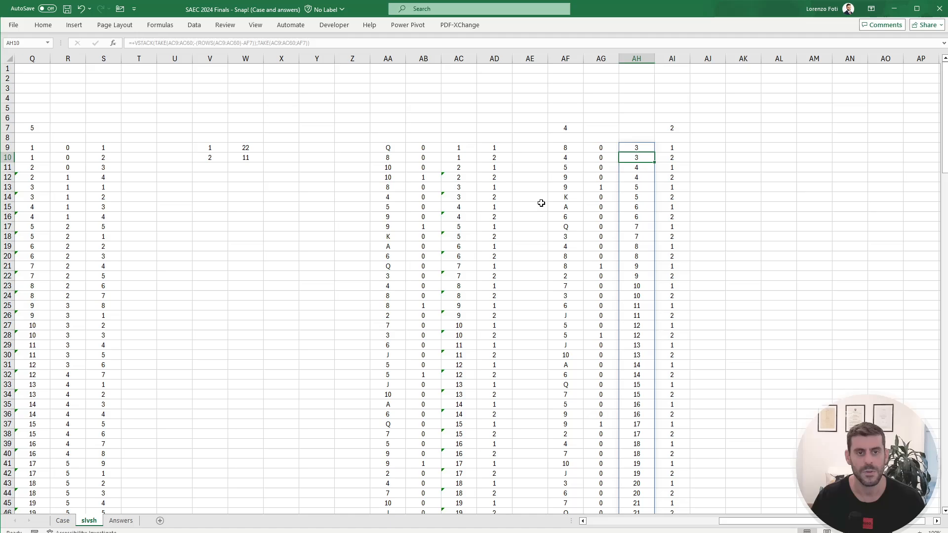
{"action": "scroll", "coordinate": [554, 198], "scroll_direction": "down", "scroll_amount": 9}
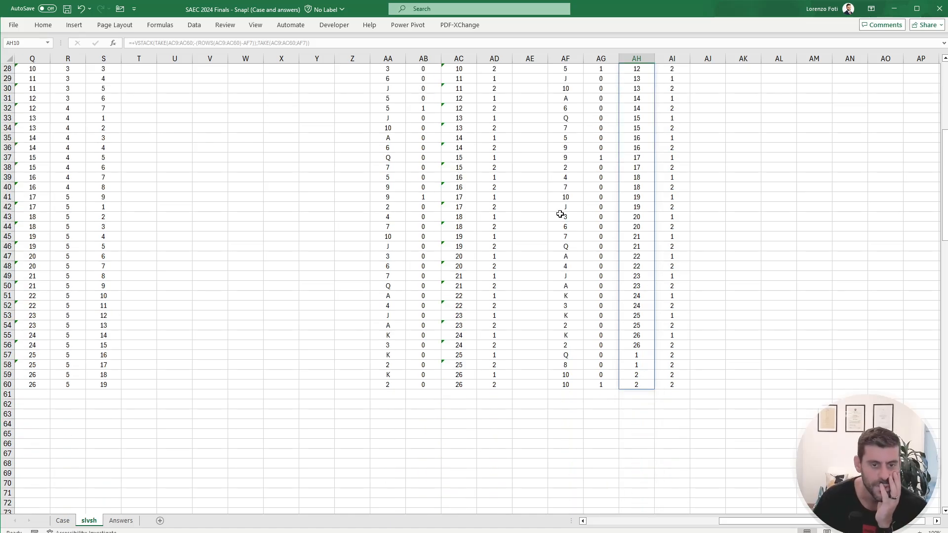
{"action": "left_click", "coordinate": [645, 346]}
{"action": "left_click", "coordinate": [645, 354]}
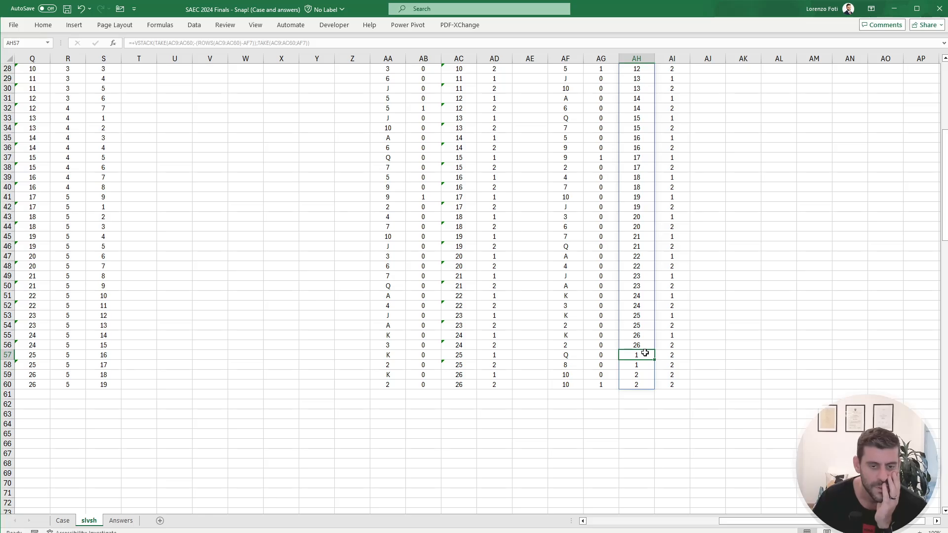
{"action": "left_click_drag", "start_coordinate": [645, 354], "coordinate": [639, 384]}
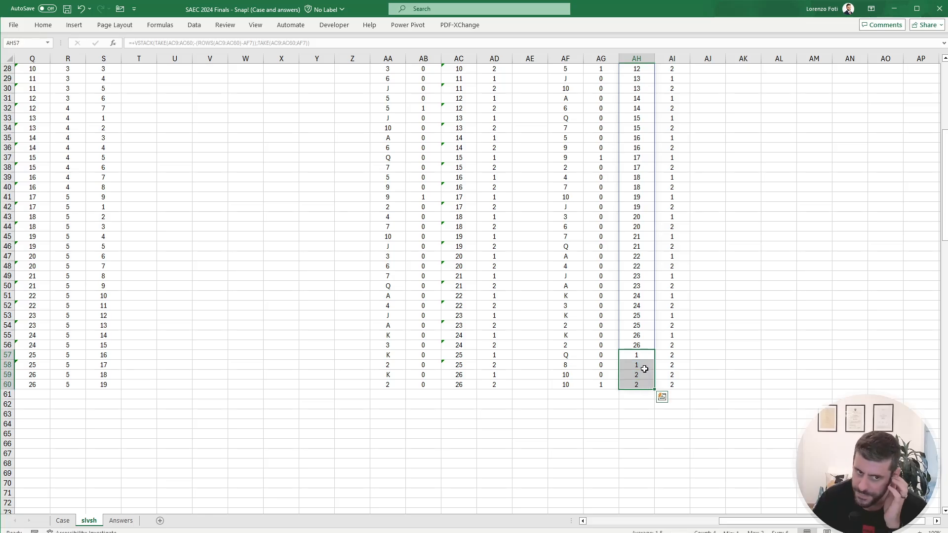
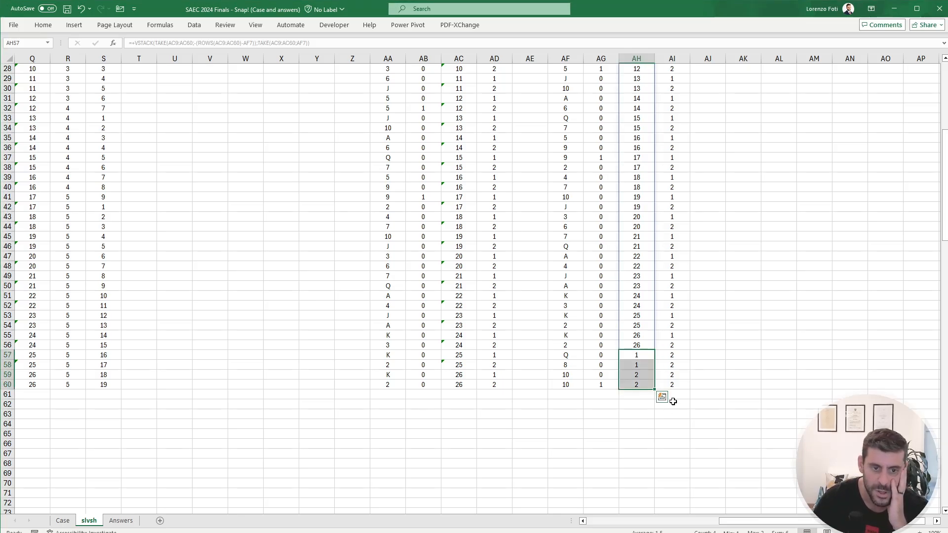
Step: Examine the reordered turn numbers in AH55:AH60 and the formula in AF7
{"action": "left_click", "coordinate": [644, 356]}
{"action": "left_click_drag", "start_coordinate": [640, 337], "coordinate": [640, 341]}
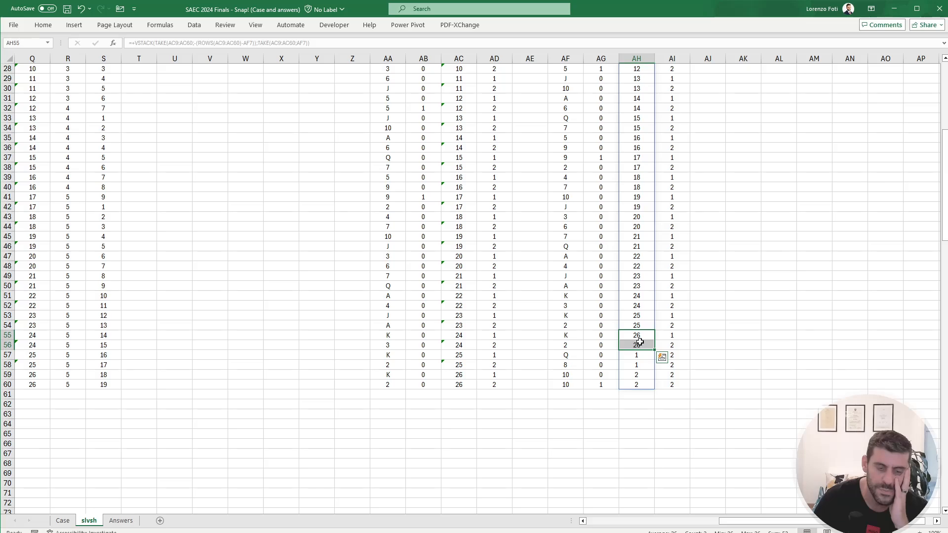
{"action": "scroll", "coordinate": [626, 389], "scroll_direction": "up", "scroll_amount": 9}
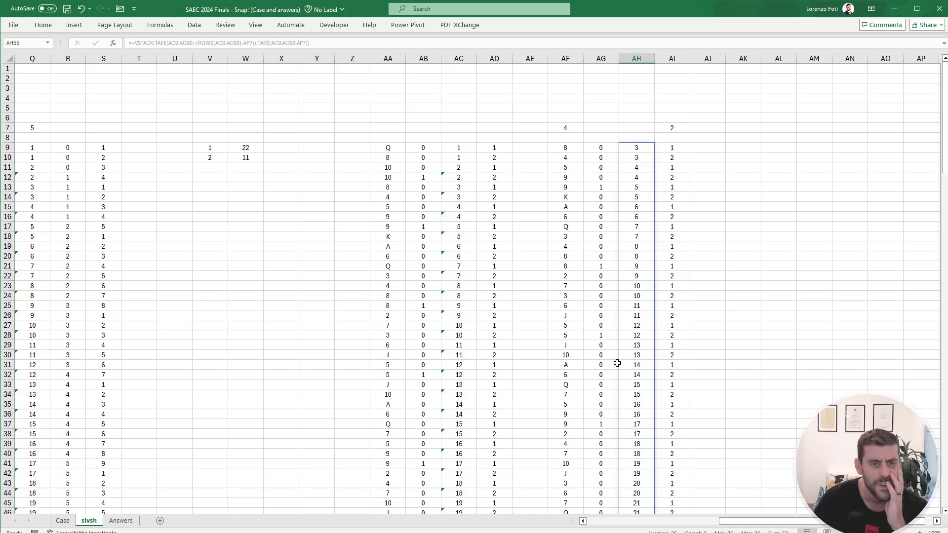
{"action": "left_click", "coordinate": [565, 125]}
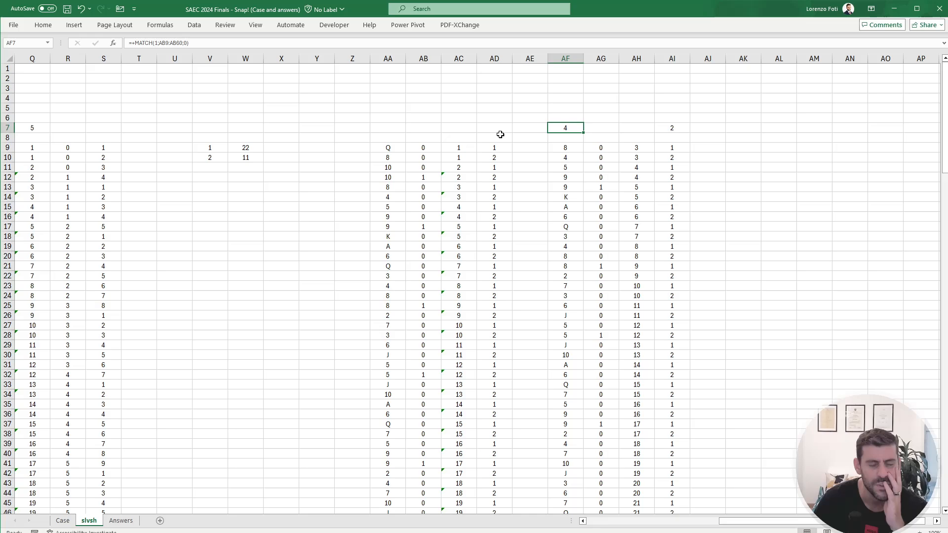
Step: Delete the turn-number column AC and the reordered turn-number column whose formula depends on it
{"action": "left_click", "coordinate": [460, 149]}
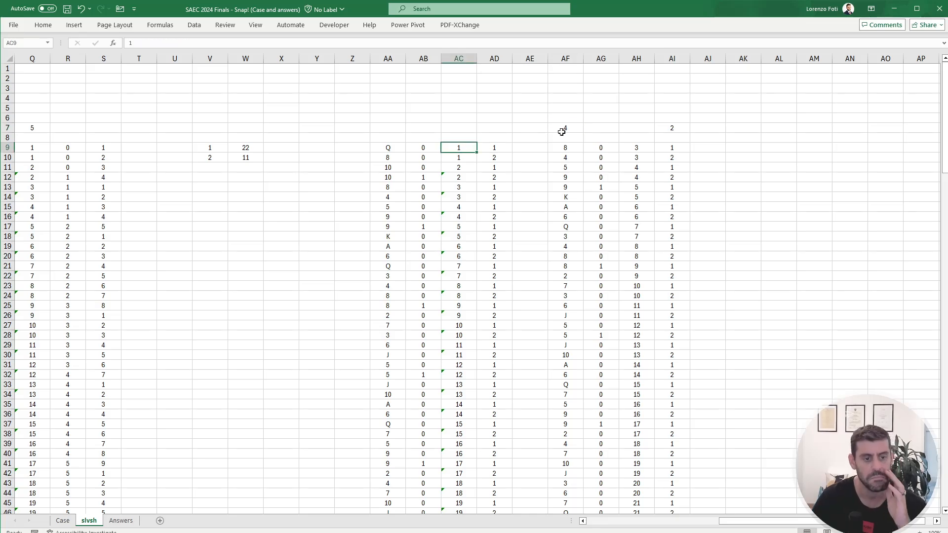
{"action": "key", "text": "ctrl+shift+Down"}
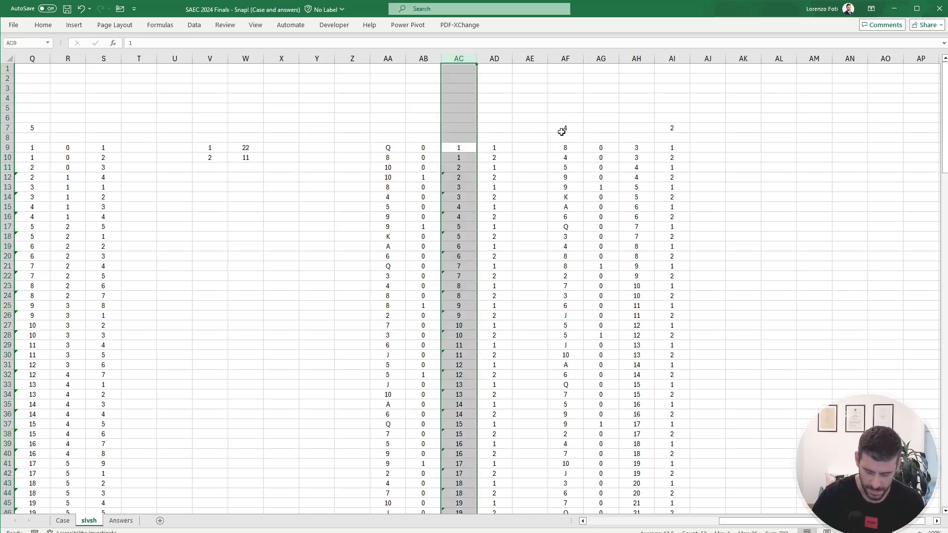
{"action": "key", "text": "ctrl+minus"}
{"action": "key", "text": "Right"}
{"action": "key", "text": "Right"}
{"action": "key", "text": "Right"}
{"action": "key", "text": "Right"}
{"action": "key", "text": "ctrl+space"}
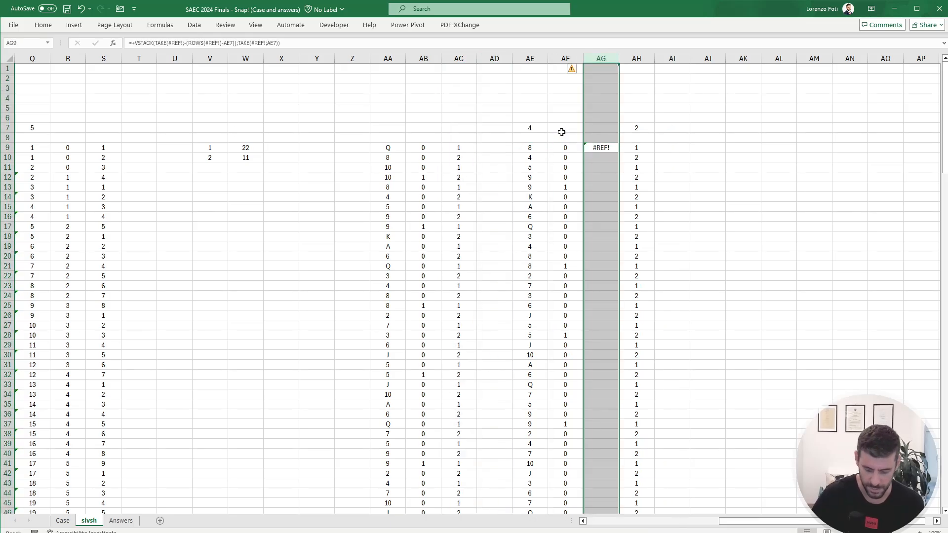
{"action": "key", "text": "ctrl+minus"}
Step: Copy the reordering block AE7:AG60 and paste it at AI7 to model the following snap
{"action": "left_click", "coordinate": [562, 132]}
{"action": "key", "text": "Left"}
{"action": "key", "text": "shift+Right"}
{"action": "key", "text": "shift+Right"}
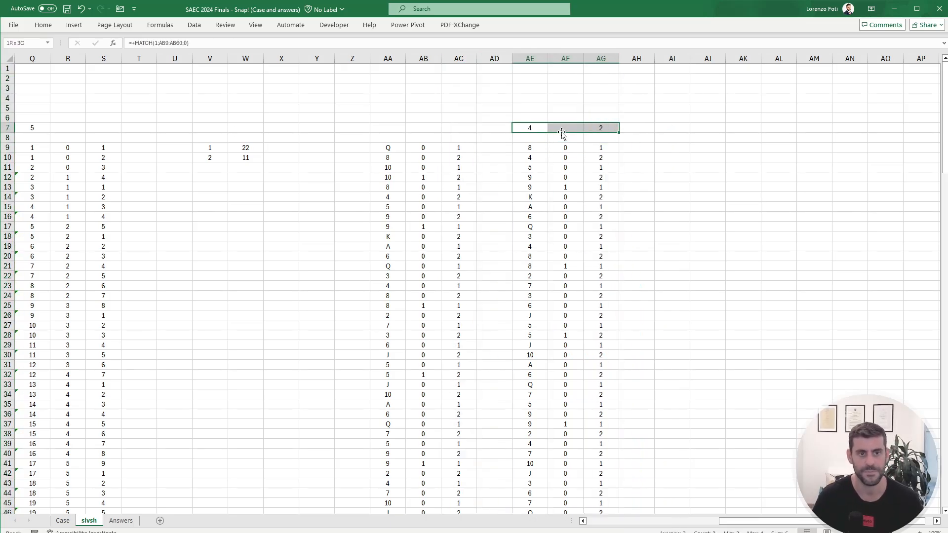
{"action": "key", "text": "ctrl+shift+Down"}
{"action": "key", "text": "ctrl+shift+Down"}
{"action": "key", "text": "ctrl+c"}
{"action": "key", "text": "Up"}
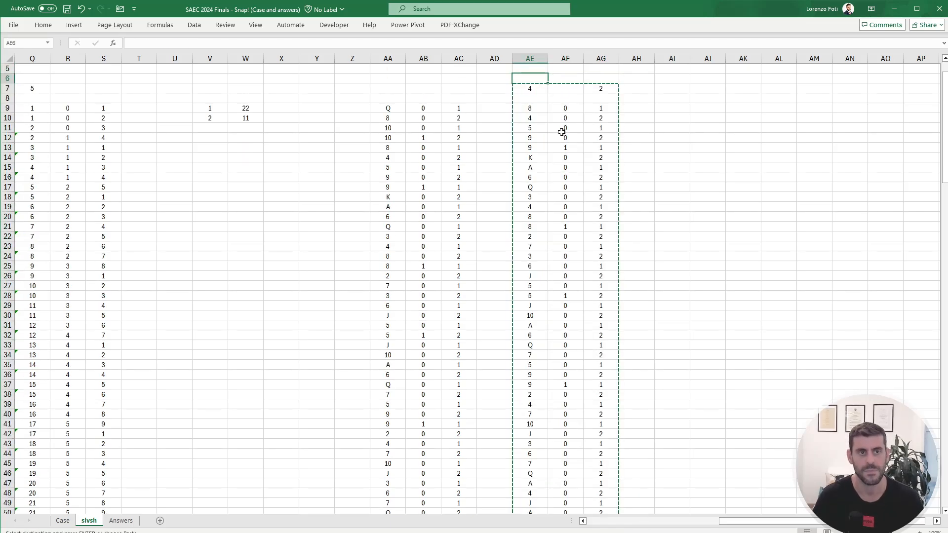
{"action": "key", "text": "Down"}
{"action": "key", "text": "Right"}
{"action": "key", "text": "Right"}
{"action": "key", "text": "Right"}
{"action": "key", "text": "Right"}
{"action": "key", "text": "ctrl+v"}
Step: Repeat the copied block every four columns at AM7, AQ7, AU7, AY7, BC7, BG7 and BK7
{"action": "key", "text": "Right"}
{"action": "key", "text": "Right"}
{"action": "key", "text": "Right"}
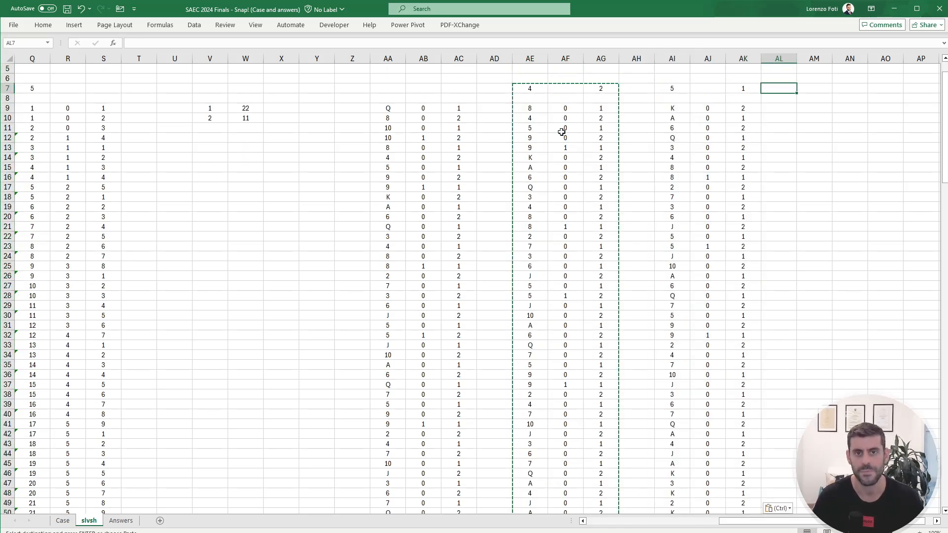
{"action": "key", "text": "Right"}
{"action": "key", "text": "ctrl+v"}
{"action": "key", "text": "Right"}
{"action": "key", "text": "Right"}
{"action": "key", "text": "Right"}
{"action": "key", "text": "Right"}
{"action": "key", "text": "ctrl+v"}
{"action": "key", "text": "Right"}
{"action": "key", "text": "Right"}
{"action": "key", "text": "Right"}
{"action": "key", "text": "Right"}
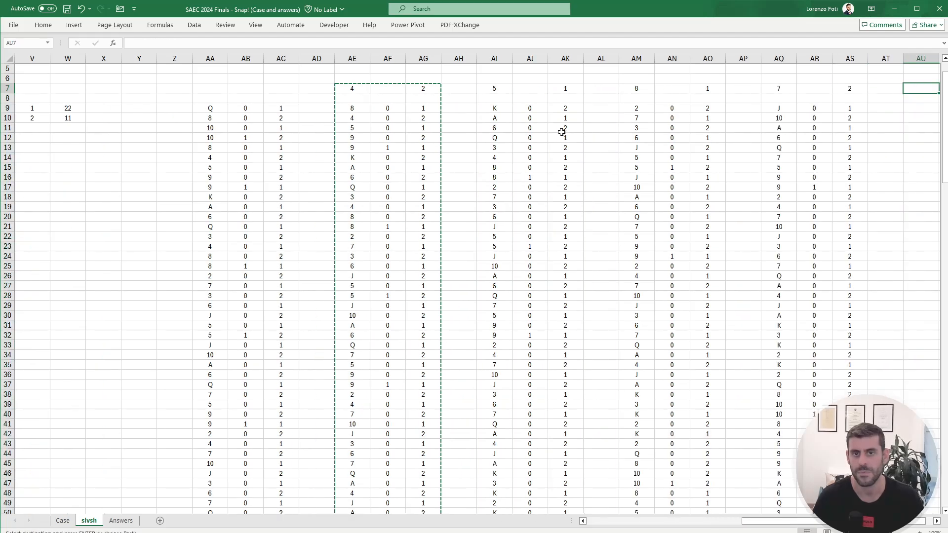
{"action": "key", "text": "ctrl+v"}
{"action": "key", "text": "Right"}
{"action": "key", "text": "Right"}
{"action": "key", "text": "Right"}
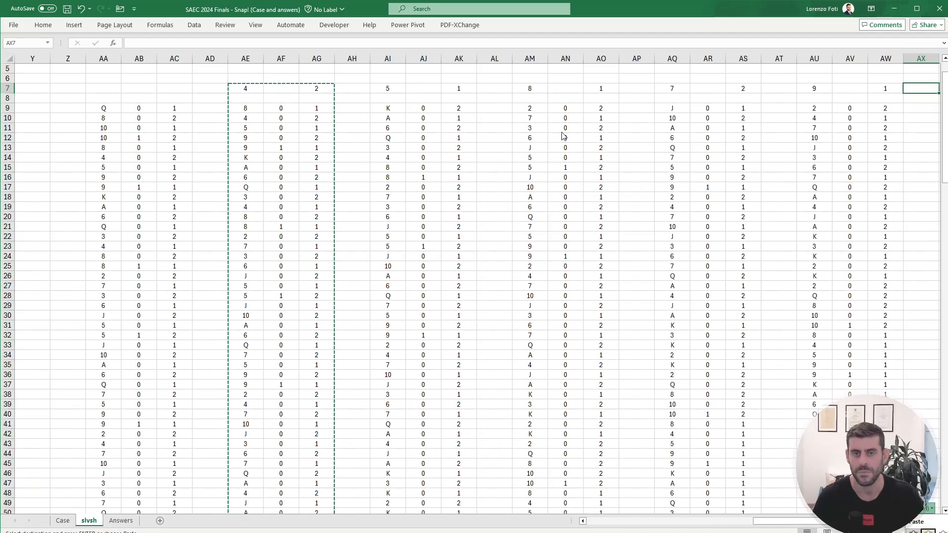
{"action": "key", "text": "Right"}
{"action": "key", "text": "ctrl+v"}
{"action": "key", "text": "Right"}
{"action": "key", "text": "Right"}
{"action": "key", "text": "Right"}
{"action": "key", "text": "Right"}
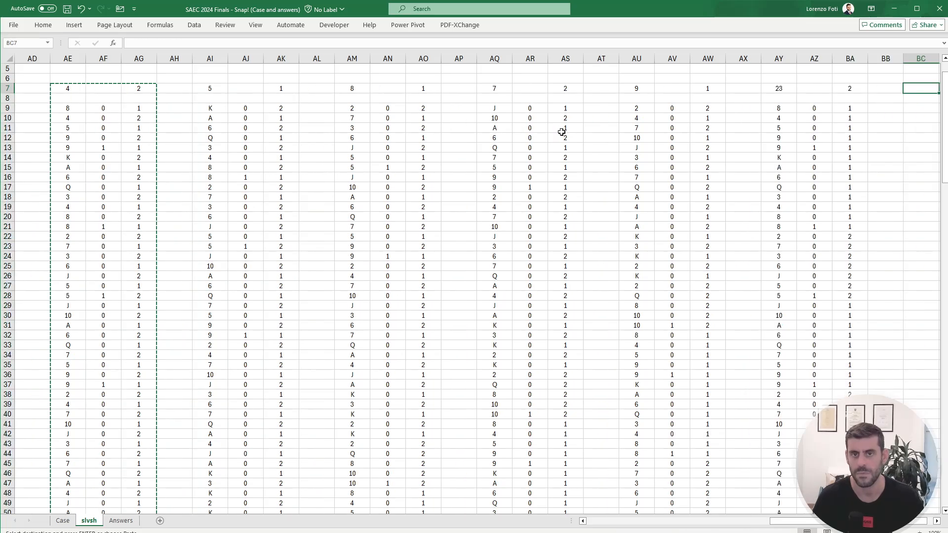
{"action": "key", "text": "ctrl+v"}
{"action": "key", "text": "Right"}
{"action": "key", "text": "Right"}
{"action": "key", "text": "Right"}
{"action": "key", "text": "Right"}
{"action": "key", "text": "ctrl+v"}
{"action": "key", "text": "Right"}
{"action": "key", "text": "Right"}
{"action": "key", "text": "Right"}
{"action": "key", "text": "Right"}
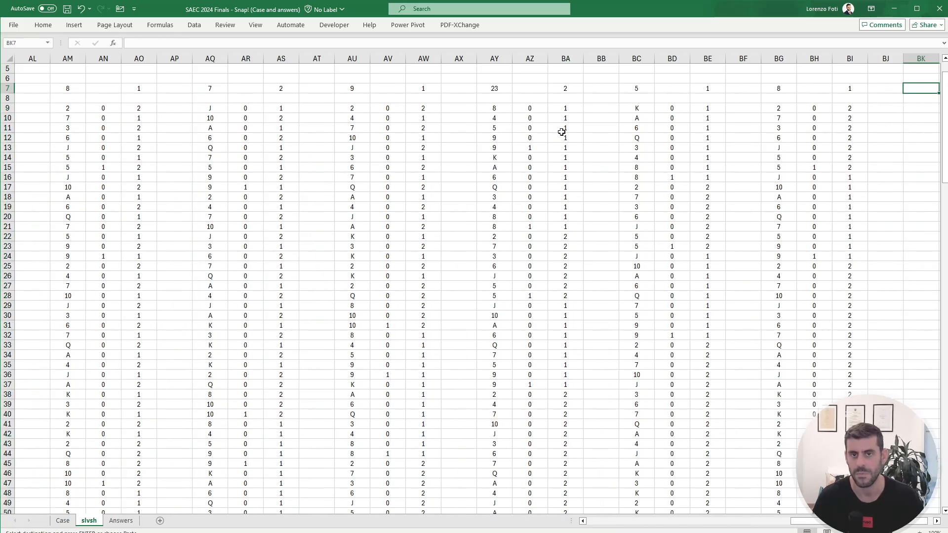
{"action": "key", "text": "ctrl+v"}
{"action": "key", "text": "Escape"}
Step: Review the first-snap positions in AE7, AI7, AM7, AQ7, AU7 and AY7 by selecting them together
{"action": "key", "text": "ctrl+Left"}
{"action": "key", "text": "ctrl+Left"}
{"action": "key", "text": "ctrl+Left"}
{"action": "key", "text": "ctrl+Left"}
{"action": "key", "text": "ctrl+Left"}
{"action": "key", "text": "ctrl+Left"}
{"action": "key", "text": "ctrl+Left"}
{"action": "key", "text": "ctrl+Left"}
{"action": "key", "text": "ctrl+Left"}
{"action": "key", "text": "ctrl+Left"}
{"action": "key", "text": "ctrl+Left"}
{"action": "key", "text": "ctrl+Left"}
{"action": "key", "text": "ctrl+Left"}
{"action": "key", "text": "ctrl+Left"}
{"action": "key", "text": "ctrl+Left"}
{"action": "key", "text": "ctrl+Left"}
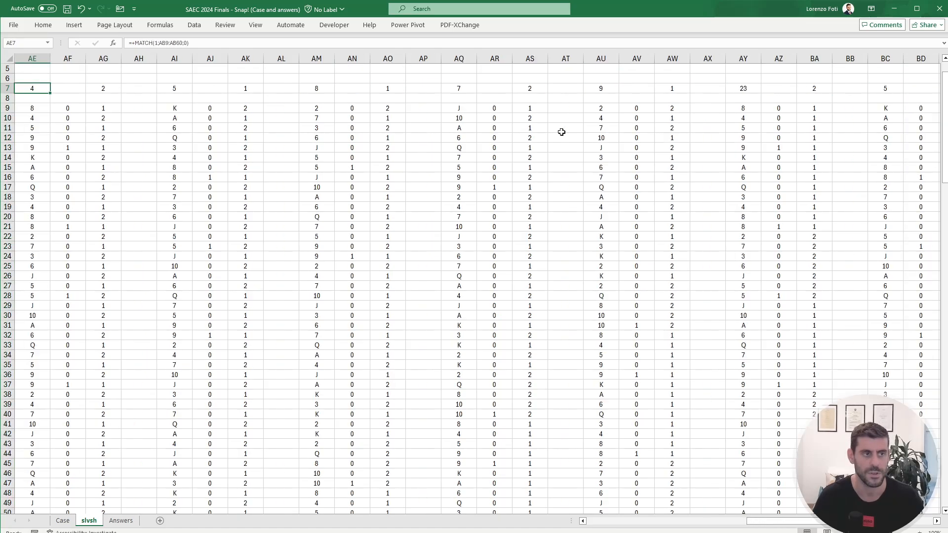
{"action": "key", "text": "ctrl+Left"}
{"action": "key", "text": "ctrl+Left"}
{"action": "key", "text": "ctrl+Left"}
{"action": "key", "text": "ctrl+Left"}
{"action": "key", "text": "ctrl+Left"}
{"action": "key", "text": "ctrl+Left"}
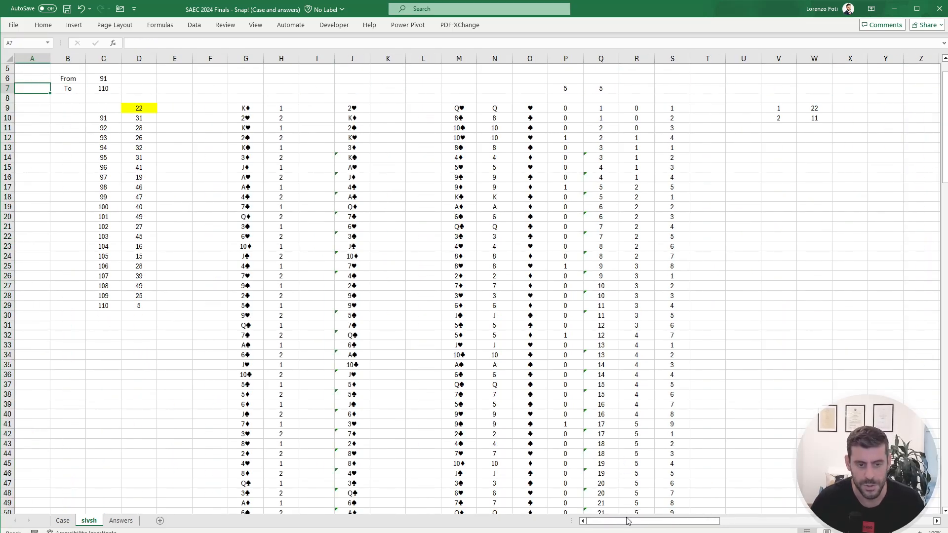
{"action": "left_click_drag", "start_coordinate": [627, 521], "coordinate": [762, 521]}
{"action": "scroll", "coordinate": [680, 412], "scroll_direction": "up", "scroll_amount": 2}
{"action": "left_click", "coordinate": [494, 125]}
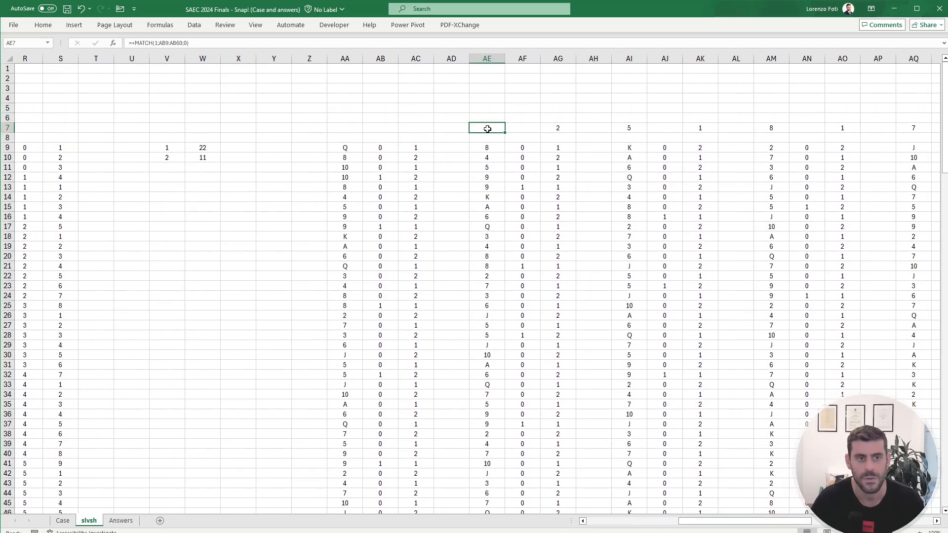
{"action": "left_click", "coordinate": [630, 128], "text": "ctrl"}
{"action": "left_click", "coordinate": [769, 127], "text": "ctrl"}
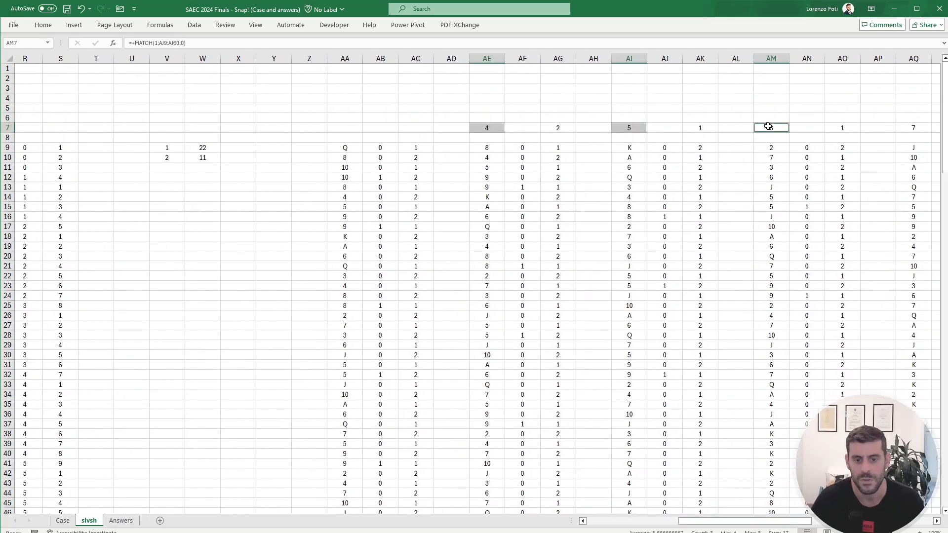
{"action": "left_click", "coordinate": [911, 130], "text": "ctrl"}
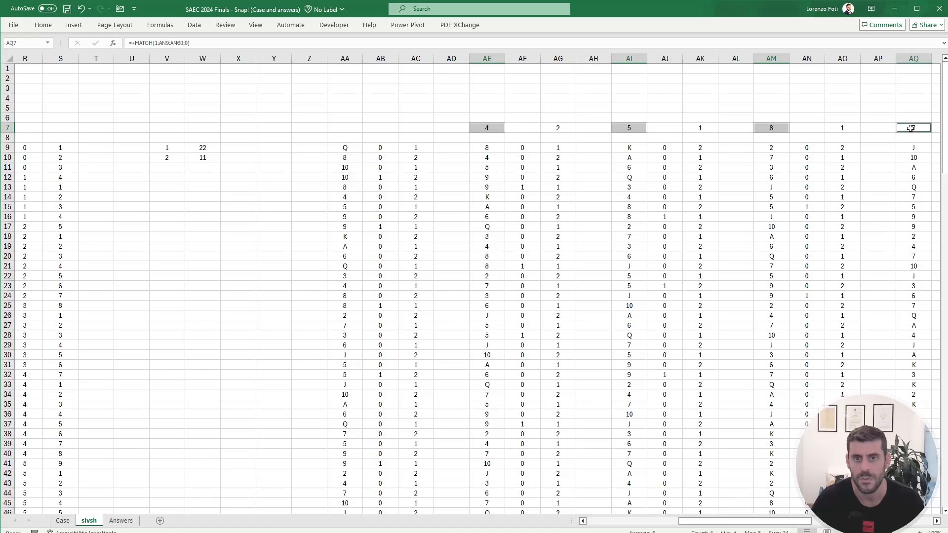
{"action": "left_click_drag", "start_coordinate": [736, 527], "coordinate": [784, 528]}
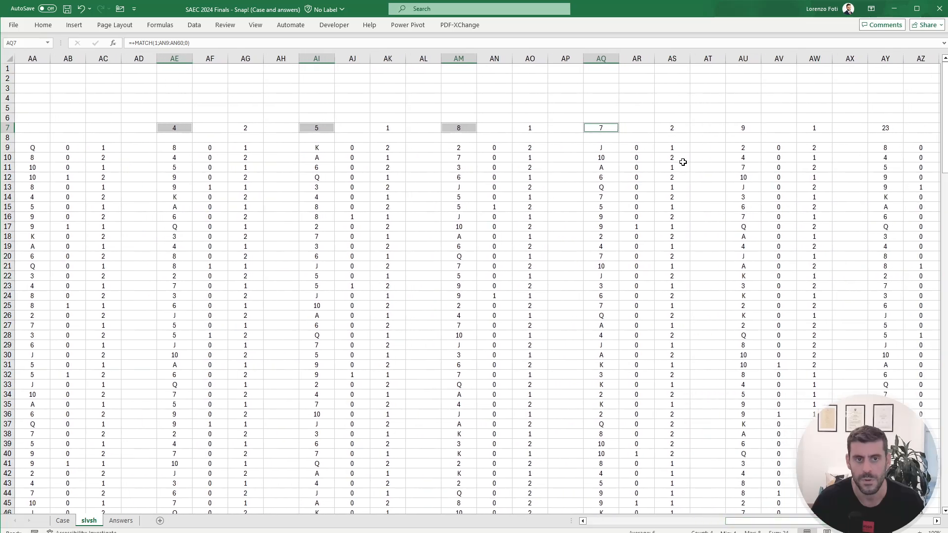
{"action": "left_click", "coordinate": [746, 129], "text": "ctrl"}
{"action": "left_click", "coordinate": [886, 128], "text": "ctrl"}
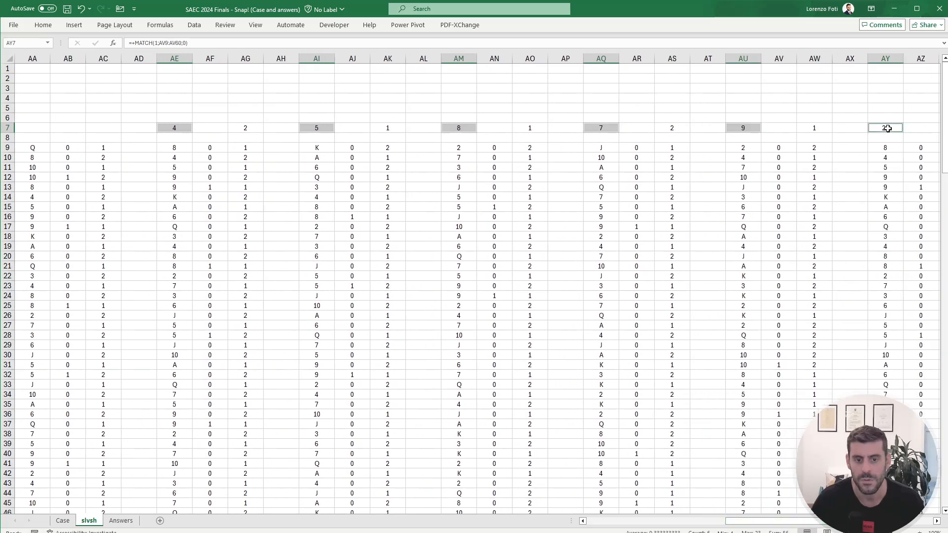
Step: Check the Level 6 rules and Example6 on the Case sheet, and return to the slvsh sheet
{"action": "left_click", "coordinate": [62, 521]}
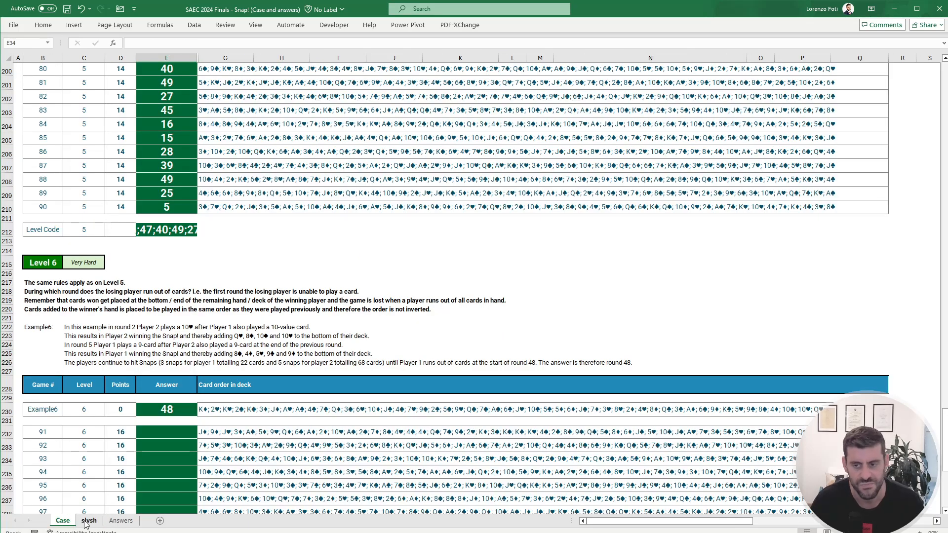
{"action": "left_click", "coordinate": [86, 521]}
{"action": "key", "text": "alt+Tab"}
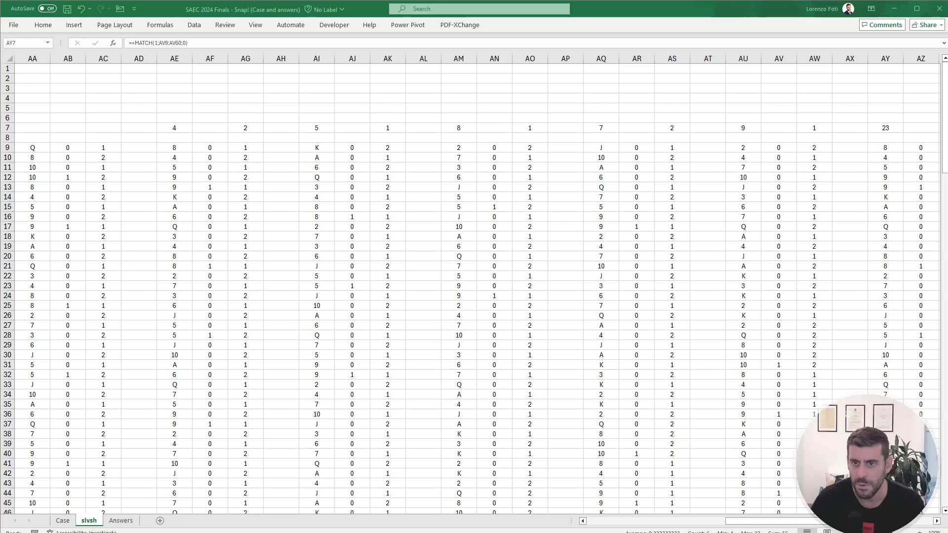
{"action": "key", "text": "alt+Tab"}
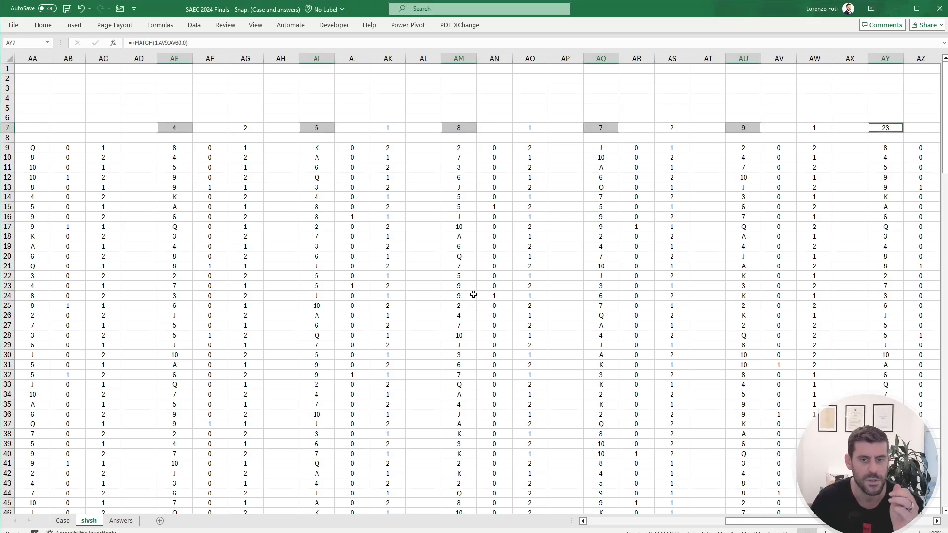
Step: Enter a formula in AE6 that divides the snap position in AE7 by 2
{"action": "mouse_move", "coordinate": [775, 522]}
{"action": "left_mouse_down"}
{"action": "mouse_move", "coordinate": [810, 522]}
{"action": "mouse_move", "coordinate": [757, 522]}
{"action": "left_mouse_up"}
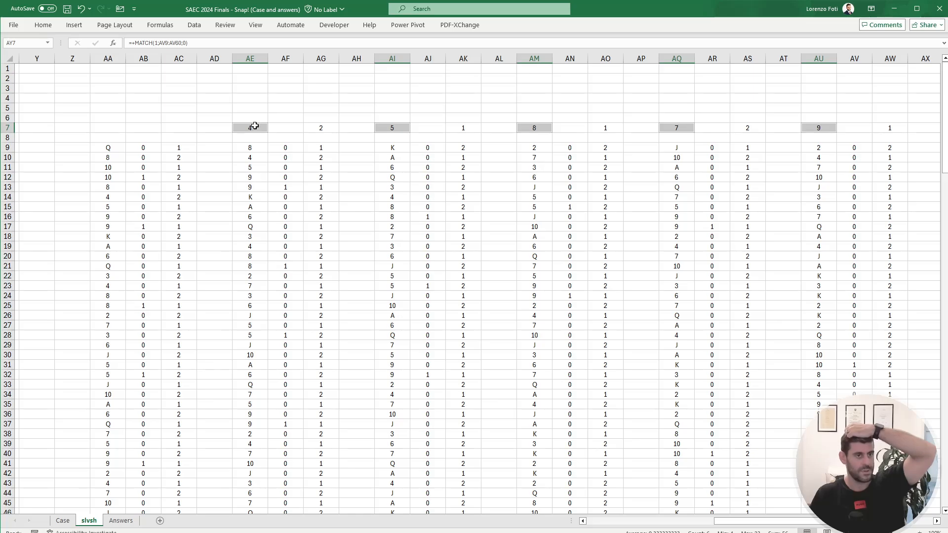
{"action": "left_click", "coordinate": [255, 126]}
{"action": "left_click", "coordinate": [112, 179]}
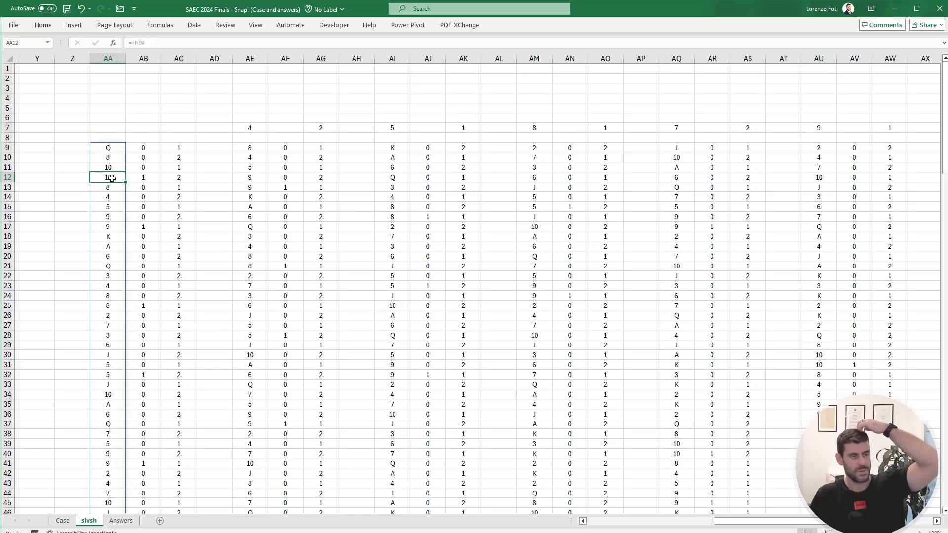
{"action": "left_click", "coordinate": [257, 119]}
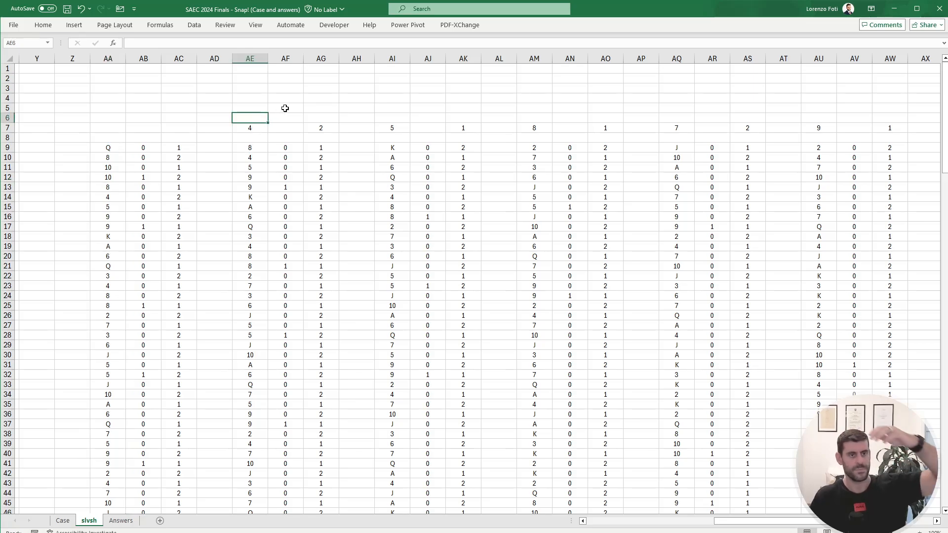
{"action": "type", "text": "-"}
{"action": "key", "text": "Escape"}
{"action": "type", "text": "+"}
{"action": "key", "text": "Down"}
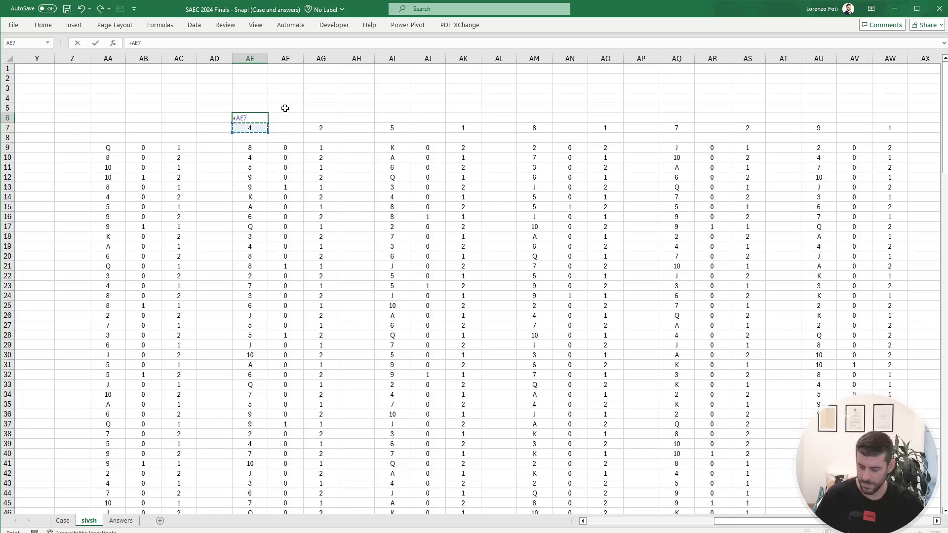
{"action": "type", "text": "/2"}
{"action": "key", "text": "Return"}
{"action": "key", "text": "Up"}
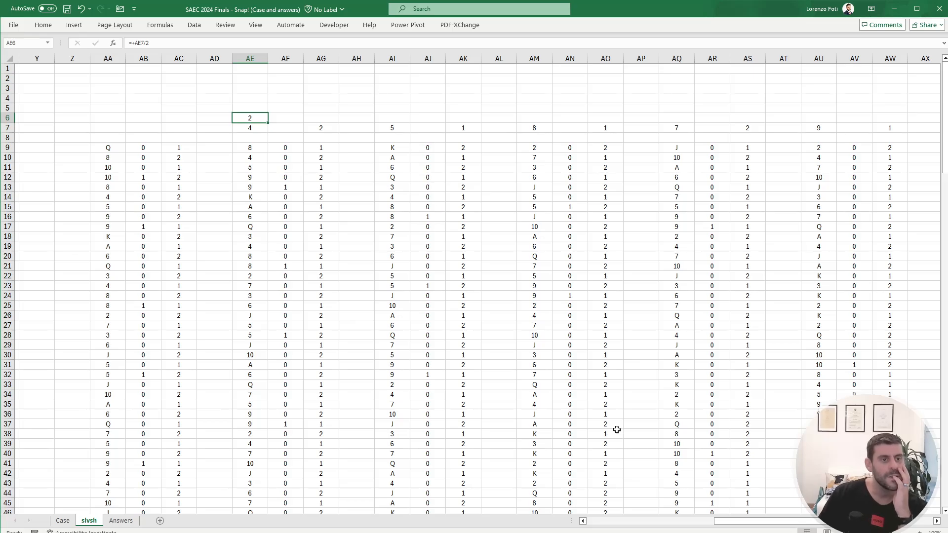
Step: Compare the snap flag in P17 and its turn number in Q17 with the AE6 calculation and the next block's AI6
{"action": "left_click_drag", "start_coordinate": [803, 526], "coordinate": [642, 525]}
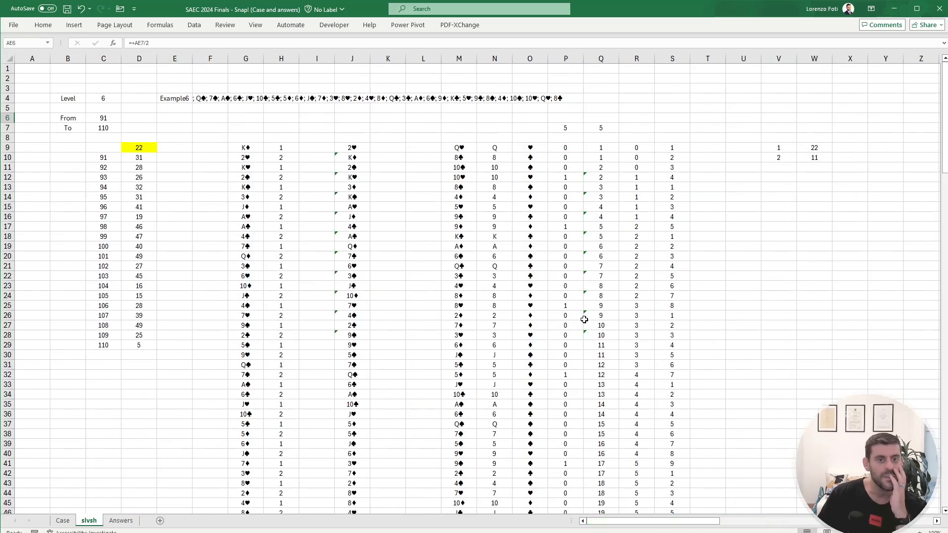
{"action": "left_click", "coordinate": [568, 229]}
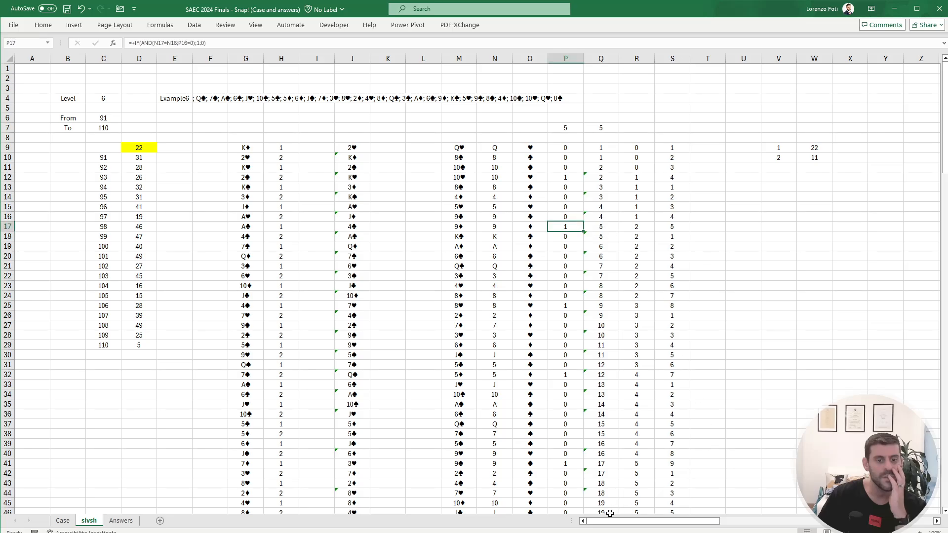
{"action": "left_click_drag", "start_coordinate": [613, 521], "coordinate": [717, 515]}
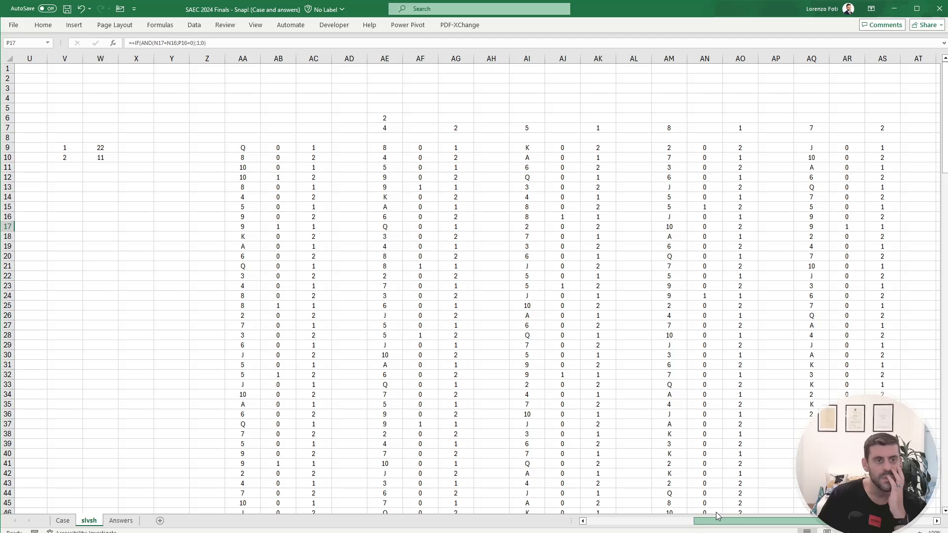
{"action": "left_click_drag", "start_coordinate": [716, 516], "coordinate": [610, 515]}
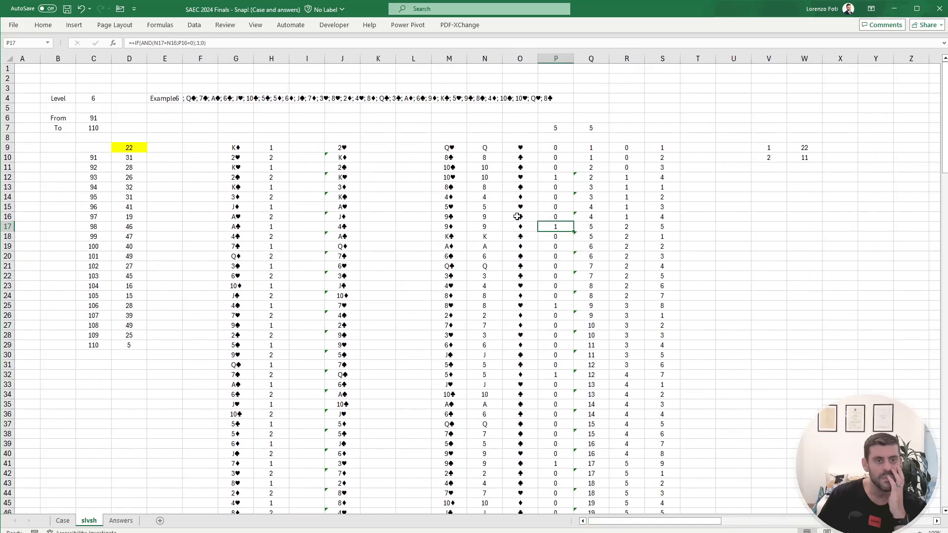
{"action": "left_click", "coordinate": [589, 227]}
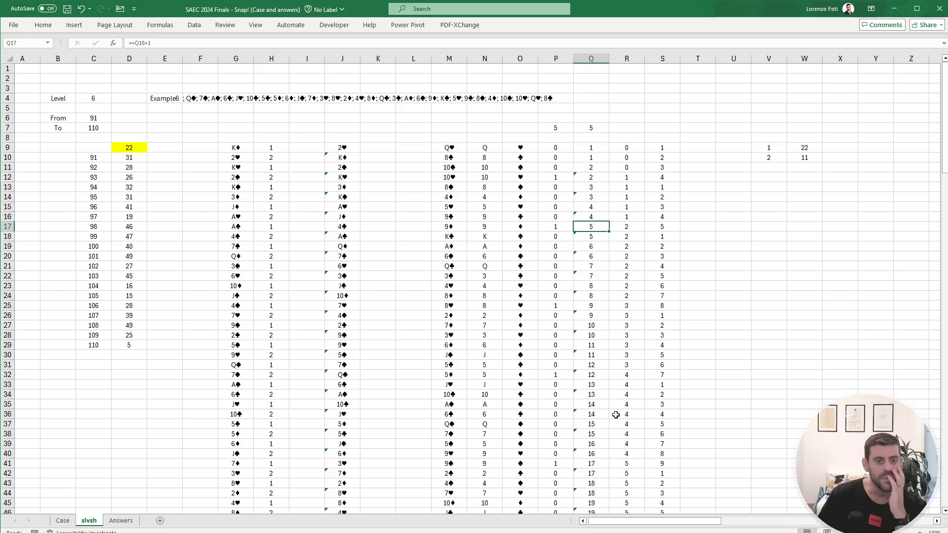
{"action": "left_click_drag", "start_coordinate": [636, 524], "coordinate": [733, 524]}
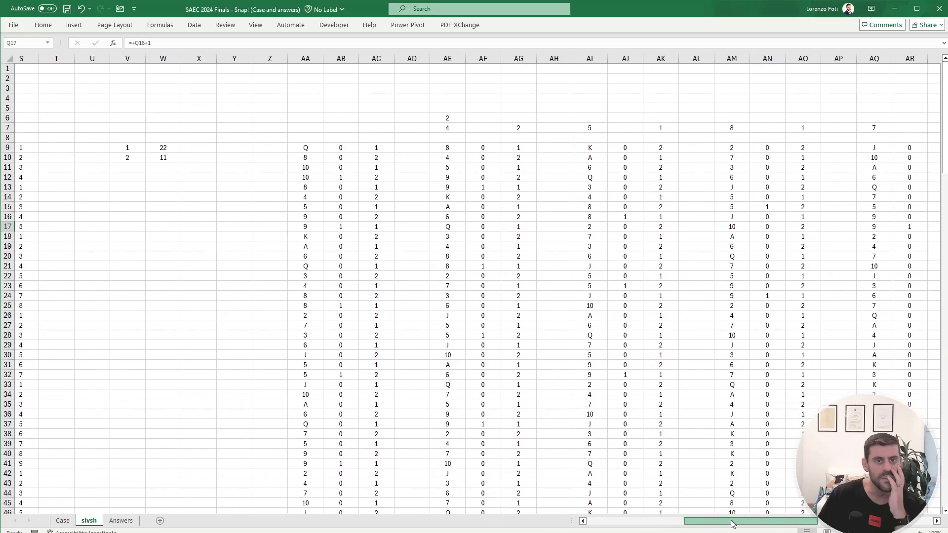
{"action": "left_click", "coordinate": [594, 120]}
{"action": "left_click", "coordinate": [458, 119]}
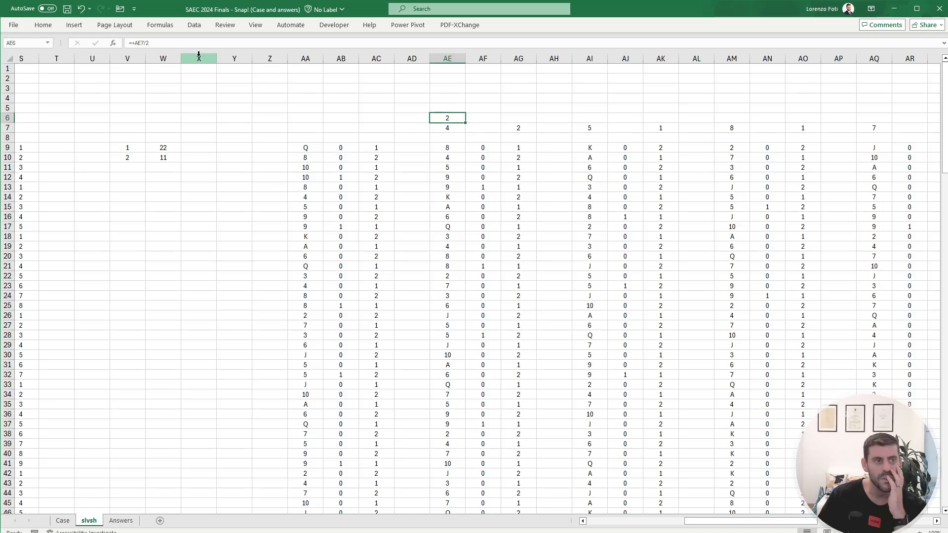
Step: Wrap the AE7/2 formula in AE6 in ROUNDUP with 0 digits
{"action": "left_click", "coordinate": [134, 44]}
{"action": "type", "text": "+round"}
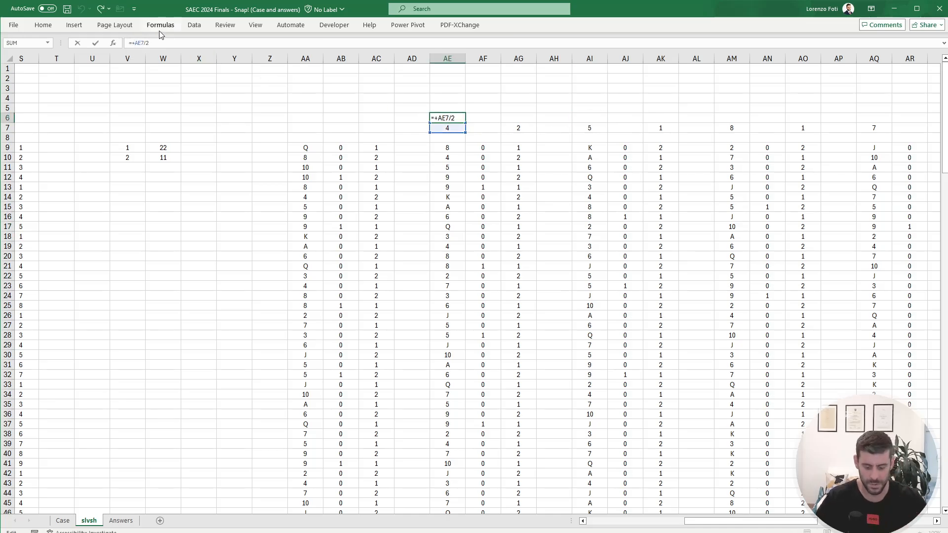
{"action": "key", "text": "Down"}
{"action": "key", "text": "Down"}
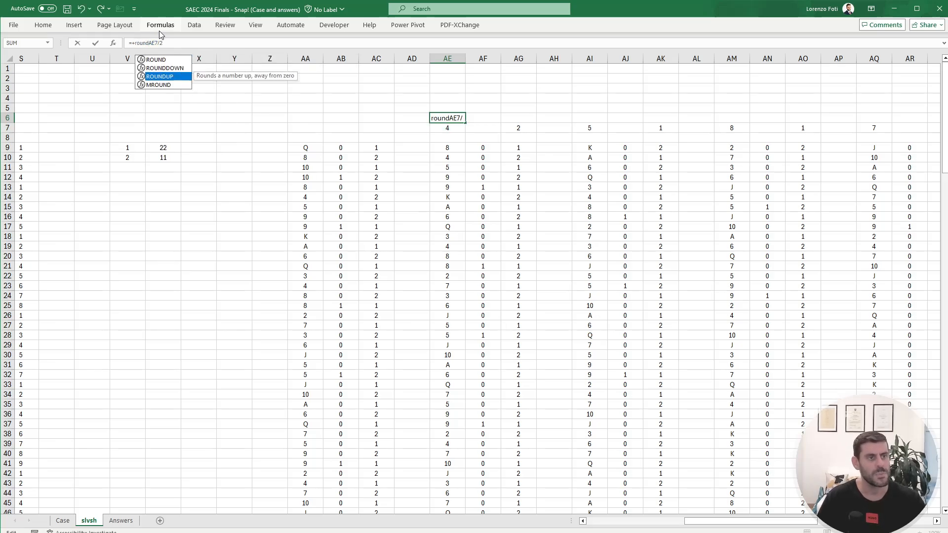
{"action": "key", "text": "Tab"}
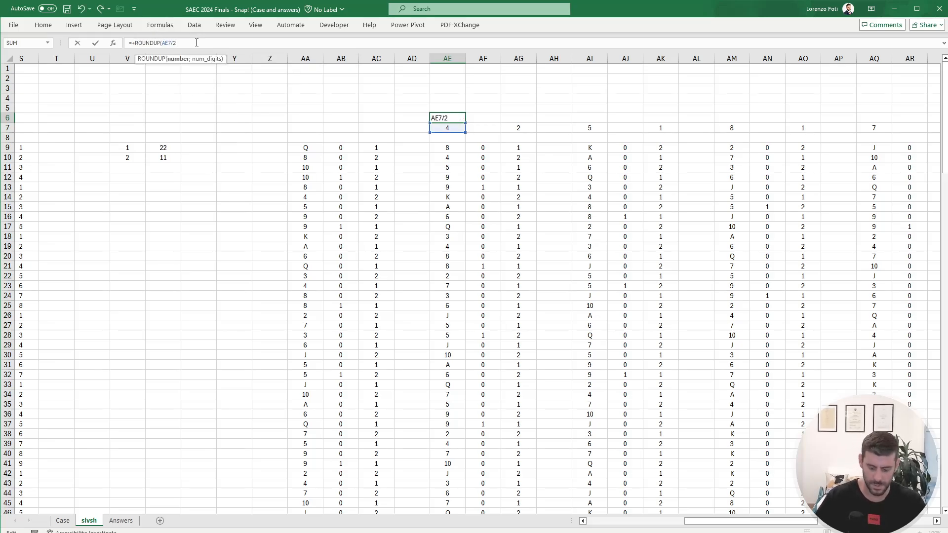
{"action": "type", "text": ";0"}
{"action": "key", "text": "Return"}
{"action": "key", "text": "Up"}
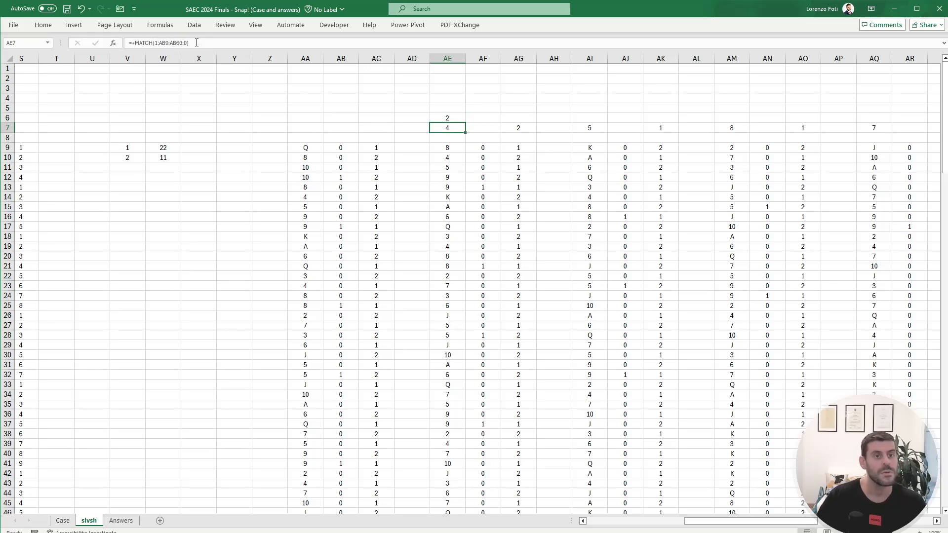
Step: Copy the ROUNDUP formula from AE6 above each following block, into AI6, AM6, AQ6, AU6 and AY6
{"action": "key", "text": "ctrl+c"}
{"action": "key", "text": "Right"}
{"action": "key", "text": "Right"}
{"action": "key", "text": "Right"}
{"action": "key", "text": "Right"}
{"action": "key", "text": "ctrl+v"}
{"action": "key", "text": "Right"}
{"action": "key", "text": "Right"}
{"action": "key", "text": "Right"}
{"action": "key", "text": "Right"}
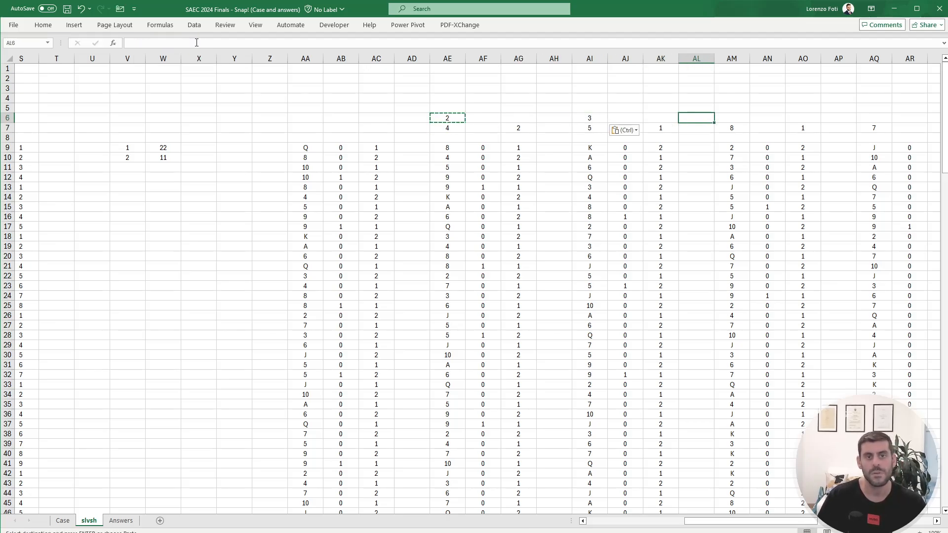
{"action": "key", "text": "ctrl+v"}
{"action": "key", "text": "Right"}
{"action": "key", "text": "Right"}
{"action": "key", "text": "Right"}
{"action": "key", "text": "Right"}
{"action": "key", "text": "ctrl+v"}
{"action": "key", "text": "Right"}
{"action": "key", "text": "Right"}
{"action": "key", "text": "Right"}
{"action": "key", "text": "Right"}
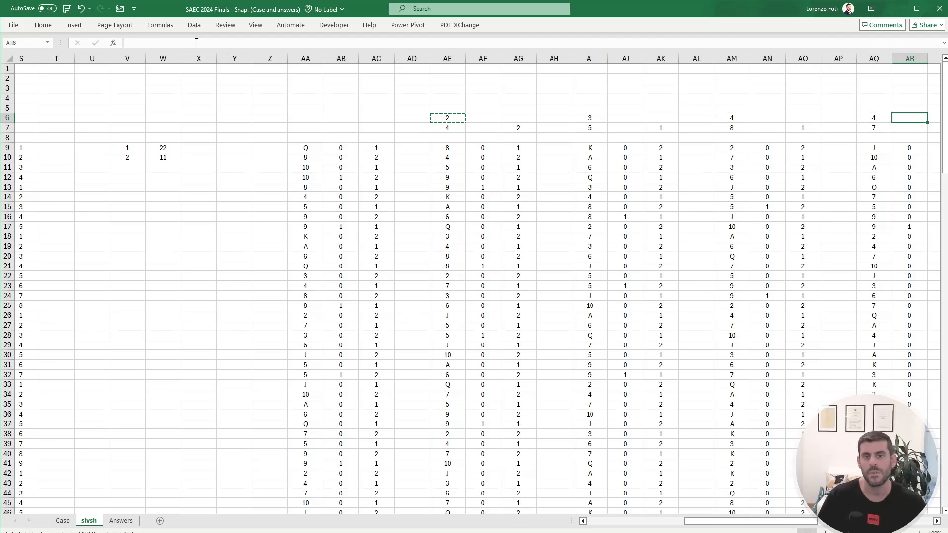
{"action": "key", "text": "ctrl+v"}
{"action": "key", "text": "Right"}
{"action": "key", "text": "Right"}
{"action": "key", "text": "Right"}
{"action": "key", "text": "Right"}
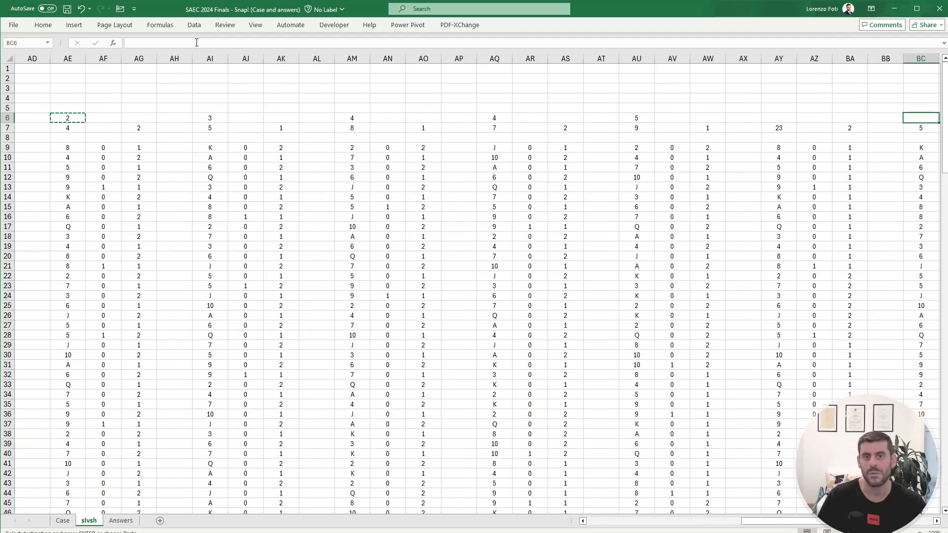
{"action": "key", "text": "ctrl+v"}
Step: Check the round counts in row 6 by selecting them together backwards from AY6
{"action": "key", "text": "ctrl+shift+Left"}
{"action": "key", "text": "ctrl+shift+Left"}
{"action": "key", "text": "ctrl+shift+Left"}
{"action": "key", "text": "ctrl+shift+Left"}
{"action": "key", "text": "ctrl+shift+Left"}
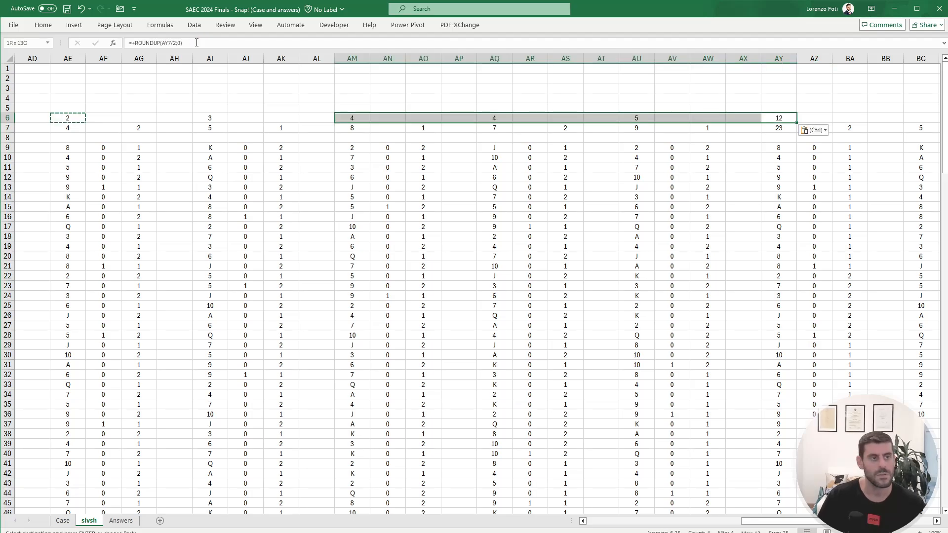
{"action": "key", "text": "Right"}
{"action": "key", "text": "Left"}
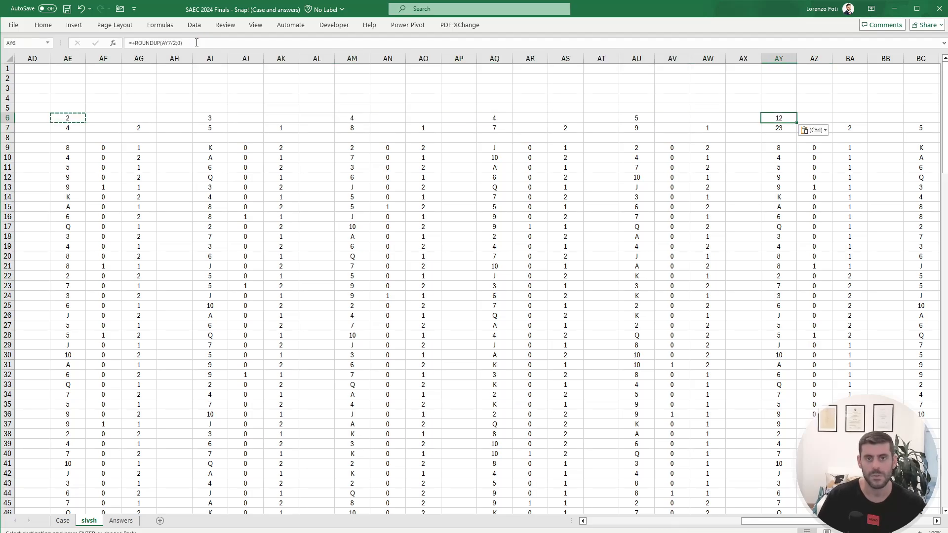
Step: Copy the rounds formula from AY6 into BC6, BG6 and BK6
{"action": "key", "text": "ctrl+c"}
{"action": "key", "text": "Right"}
{"action": "key", "text": "Right"}
{"action": "key", "text": "Right"}
{"action": "key", "text": "Right"}
{"action": "key", "text": "ctrl+v"}
{"action": "key", "text": "Right"}
{"action": "key", "text": "Right"}
{"action": "key", "text": "Right"}
{"action": "key", "text": "Right"}
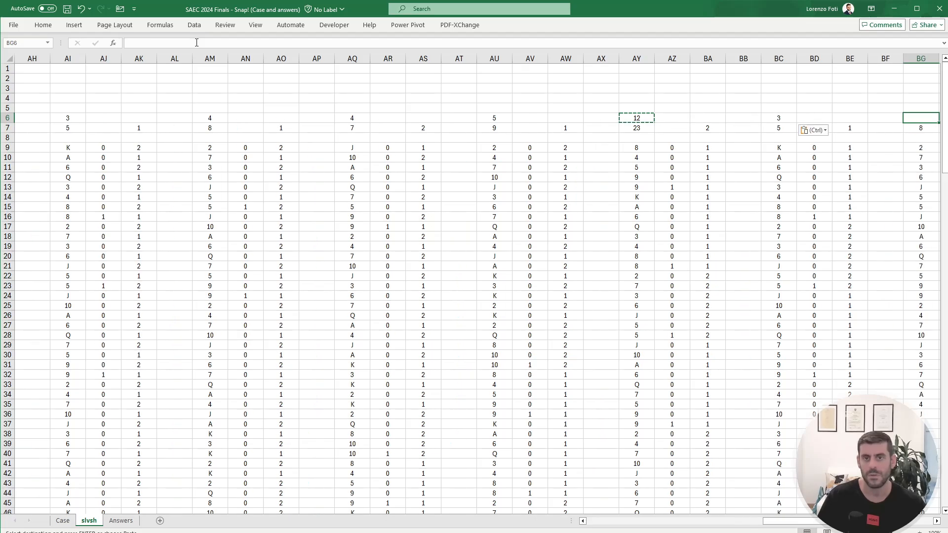
{"action": "key", "text": "ctrl+v"}
{"action": "key", "text": "Right"}
{"action": "key", "text": "Right"}
{"action": "key", "text": "Right"}
{"action": "key", "text": "Right"}
{"action": "key", "text": "ctrl+v"}
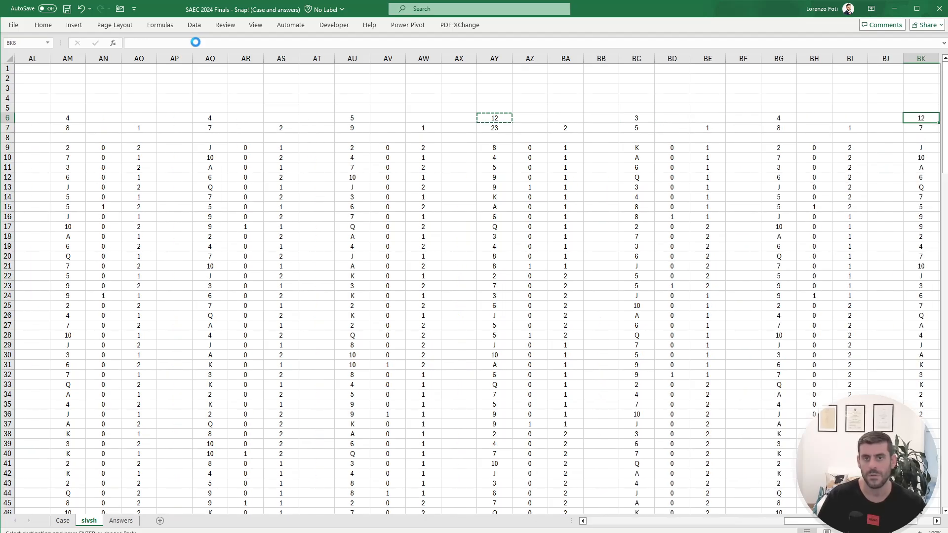
Step: Total the round counts in row 6 by selecting the range from BK6 back to AE6
{"action": "key", "text": "Right"}
{"action": "key", "text": "Right"}
{"action": "key", "text": "Right"}
{"action": "key", "text": "Right"}
{"action": "key", "text": "Right"}
{"action": "key", "text": "Left"}
{"action": "key", "text": "Left"}
{"action": "key", "text": "Left"}
{"action": "key", "text": "Left"}
{"action": "key", "text": "Left"}
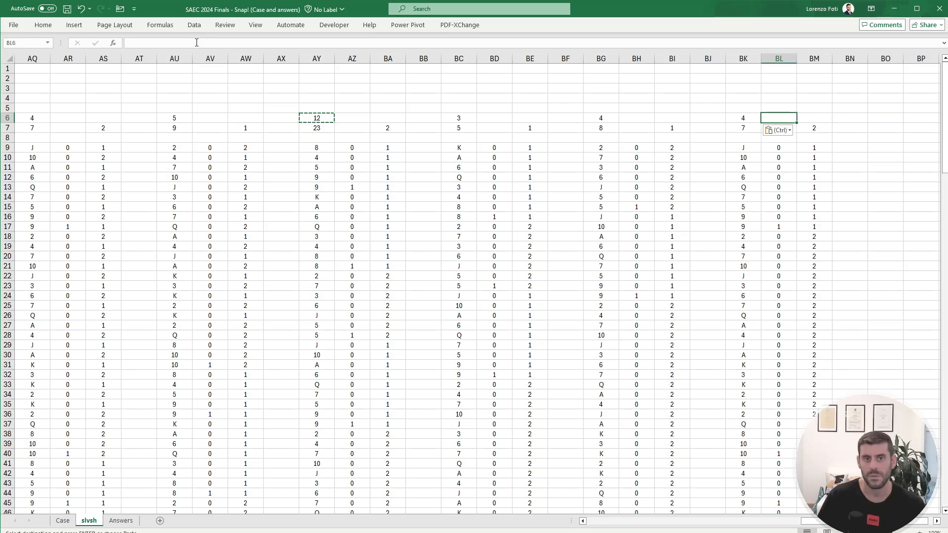
{"action": "key", "text": "ctrl+shift+Left"}
{"action": "key", "text": "ctrl+shift+Left"}
{"action": "key", "text": "ctrl+shift+Left"}
{"action": "key", "text": "ctrl+shift+Left"}
{"action": "key", "text": "ctrl+shift+Left"}
{"action": "key", "text": "ctrl+shift+Left"}
{"action": "key", "text": "ctrl+shift+Left"}
{"action": "key", "text": "ctrl+shift+Left"}
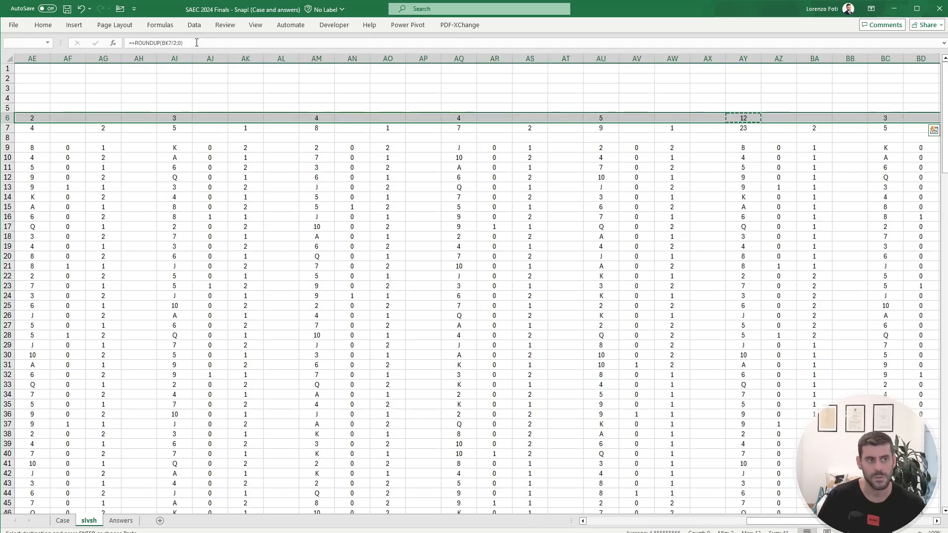
{"action": "key", "text": "Right"}
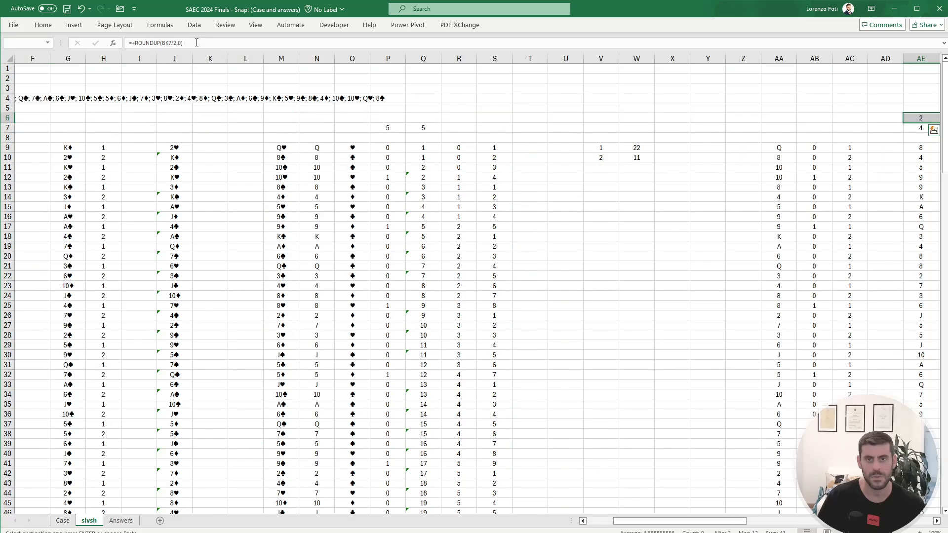
{"action": "key", "text": "Right"}
{"action": "key", "text": "Right"}
{"action": "key", "text": "Right"}
{"action": "key", "text": "Right"}
{"action": "key", "text": "Right"}
{"action": "key", "text": "Right"}
{"action": "key", "text": "Right"}
{"action": "key", "text": "Right"}
{"action": "key", "text": "Right"}
{"action": "key", "text": "Right"}
{"action": "key", "text": "Right"}
{"action": "key", "text": "Left"}
{"action": "key", "text": "Left"}
{"action": "key", "text": "Left"}
{"action": "key", "text": "Left"}
{"action": "key", "text": "Left"}
{"action": "key", "text": "Left"}
{"action": "key", "text": "Left"}
{"action": "key", "text": "Left"}
{"action": "key", "text": "Left"}
{"action": "key", "text": "Left"}
{"action": "key", "text": "Left"}
{"action": "key", "text": "Left"}
{"action": "key", "text": "Left"}
{"action": "key", "text": "Left"}
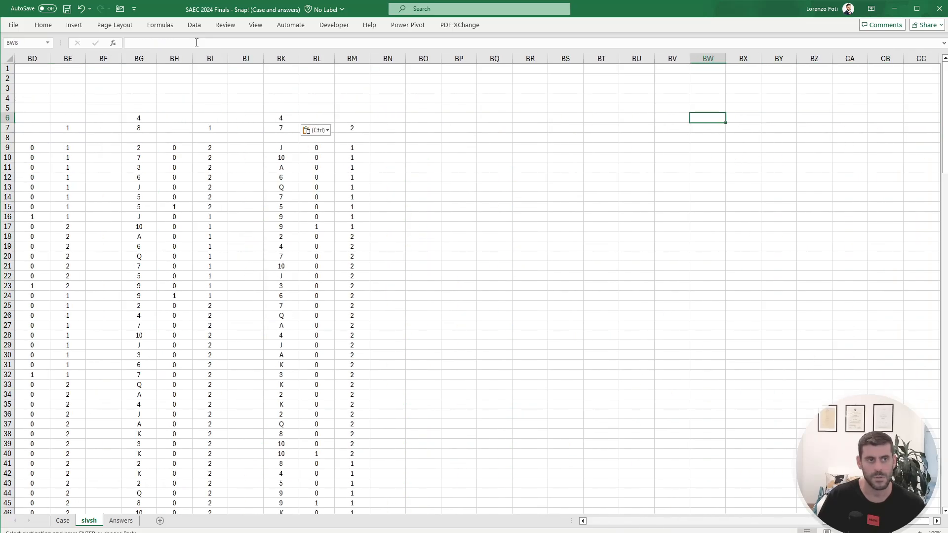
Step: Copy the last card-order block, BK6:BM60, to BO6 to add another snap iteration
{"action": "key", "text": "Right"}
{"action": "key", "text": "Right"}
{"action": "key", "text": "shift+Down"}
{"action": "key", "text": "shift+Right"}
{"action": "key", "text": "shift+Right"}
{"action": "key", "text": "ctrl+shift+Down"}
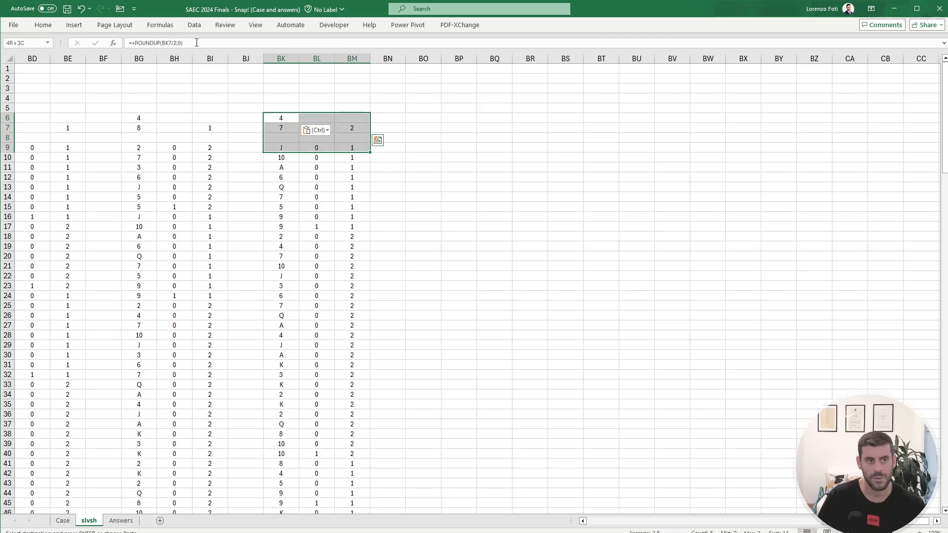
{"action": "key", "text": "ctrl+shift+Down"}
{"action": "key", "text": "ctrl+c"}
{"action": "key", "text": "Up"}
{"action": "key", "text": "Up"}
{"action": "key", "text": "Up"}
{"action": "key", "text": "Down"}
{"action": "key", "text": "Down"}
{"action": "key", "text": "Down"}
{"action": "key", "text": "Right"}
{"action": "key", "text": "Right"}
{"action": "key", "text": "Right"}
{"action": "key", "text": "Right"}
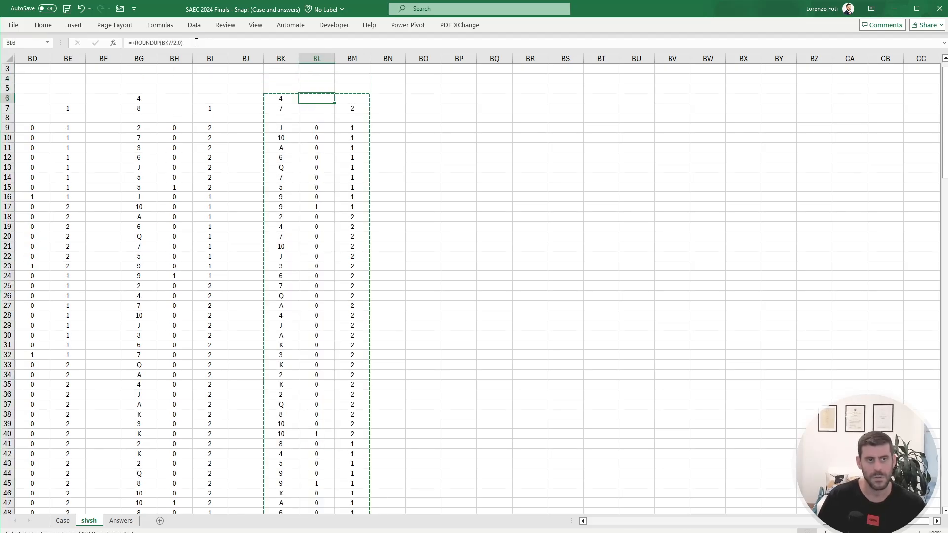
{"action": "key", "text": "ctrl+v"}
{"action": "key", "text": "Escape"}
{"action": "key", "text": "Right"}
{"action": "key", "text": "Left"}
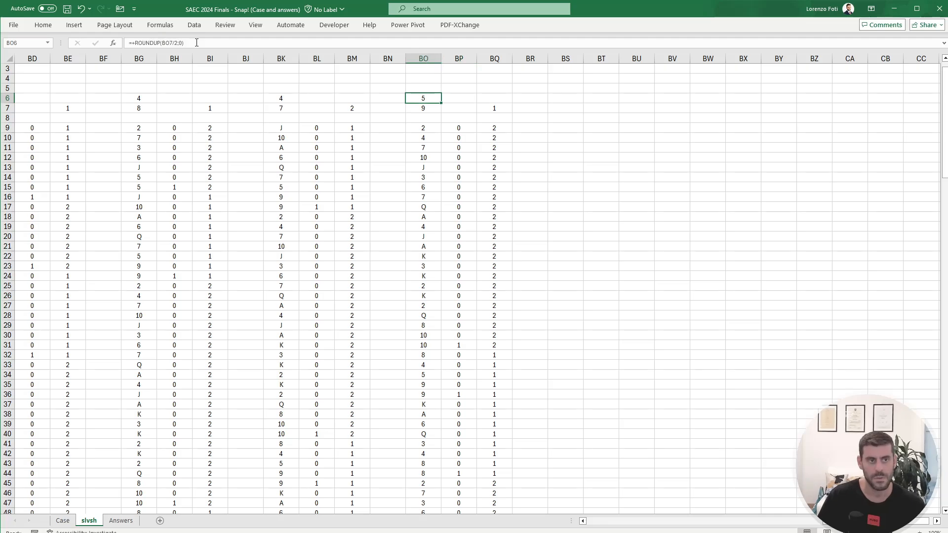
Step: Total the round counts from AE6 to BO6 and compare them with the Example6 answer on the Case sheet
{"action": "key", "text": "ctrl+shift+Left"}
{"action": "key", "text": "ctrl+shift+Left"}
{"action": "key", "text": "ctrl+shift+Left"}
{"action": "key", "text": "ctrl+shift+Left"}
{"action": "key", "text": "ctrl+shift+Left"}
{"action": "key", "text": "ctrl+shift+Left"}
{"action": "key", "text": "ctrl+shift+Left"}
{"action": "key", "text": "ctrl+shift+Left"}
{"action": "key", "text": "ctrl+shift+Left"}
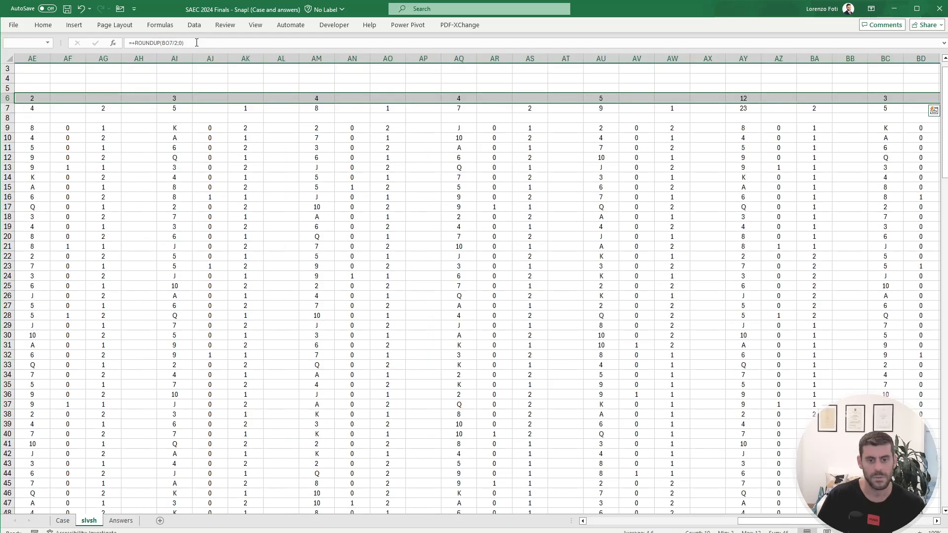
{"action": "key", "text": "ctrl+Page_Up"}
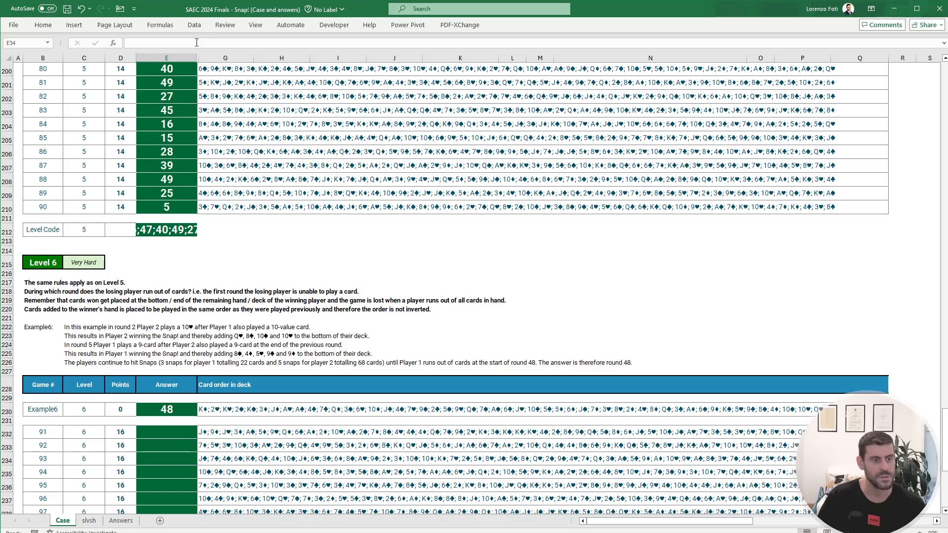
{"action": "key", "text": "ctrl+Page_Down"}
{"action": "key", "text": "Right"}
{"action": "key", "text": "Right"}
{"action": "key", "text": "Left"}
{"action": "key", "text": "Left"}
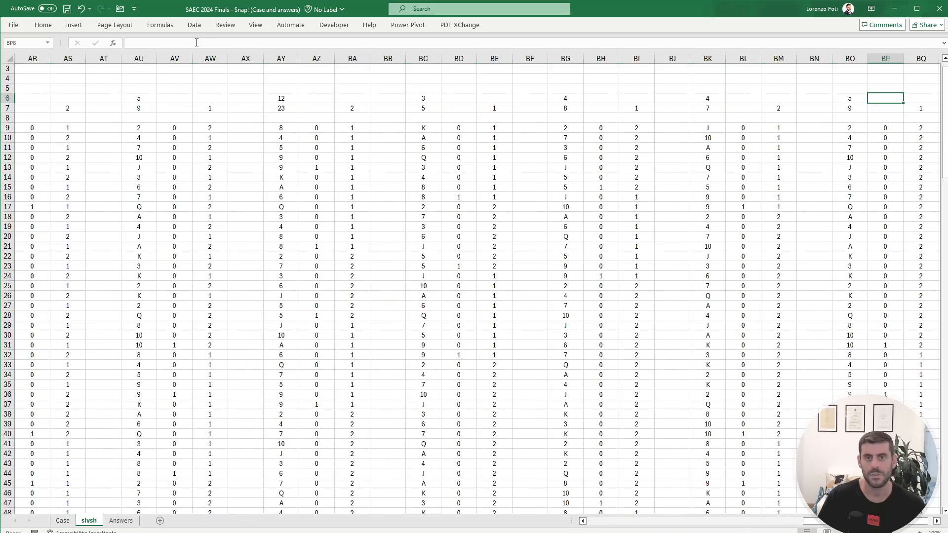
Step: Copy the block BO6:BQ60 to BS6 to extend the model by one more iteration
{"action": "key", "text": "shift+Right"}
{"action": "key", "text": "shift+Right"}
{"action": "key", "text": "shift+Down"}
{"action": "key", "text": "ctrl+shift+Down"}
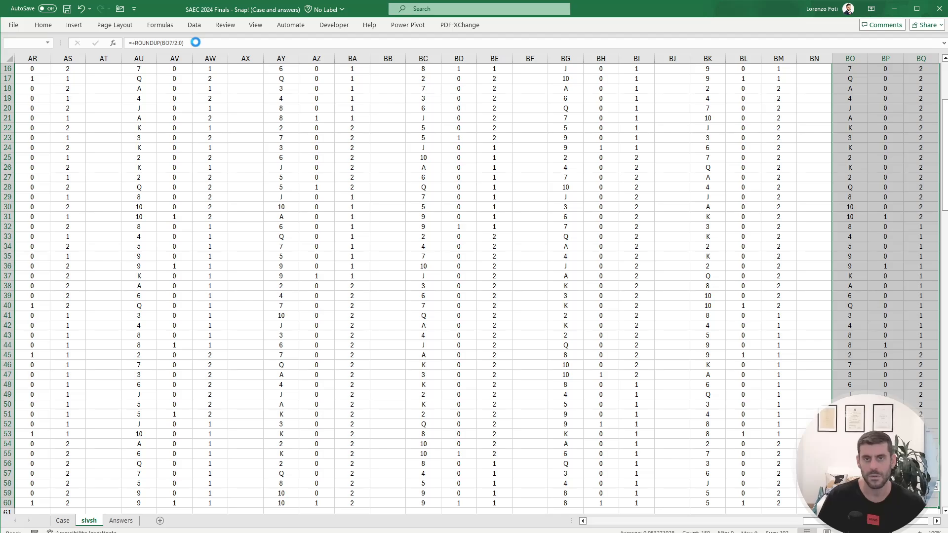
{"action": "key", "text": "ctrl+c"}
{"action": "key", "text": "Right"}
{"action": "key", "text": "Right"}
{"action": "key", "text": "Right"}
{"action": "key", "text": "Right"}
{"action": "key", "text": "Right"}
{"action": "key", "text": "Right"}
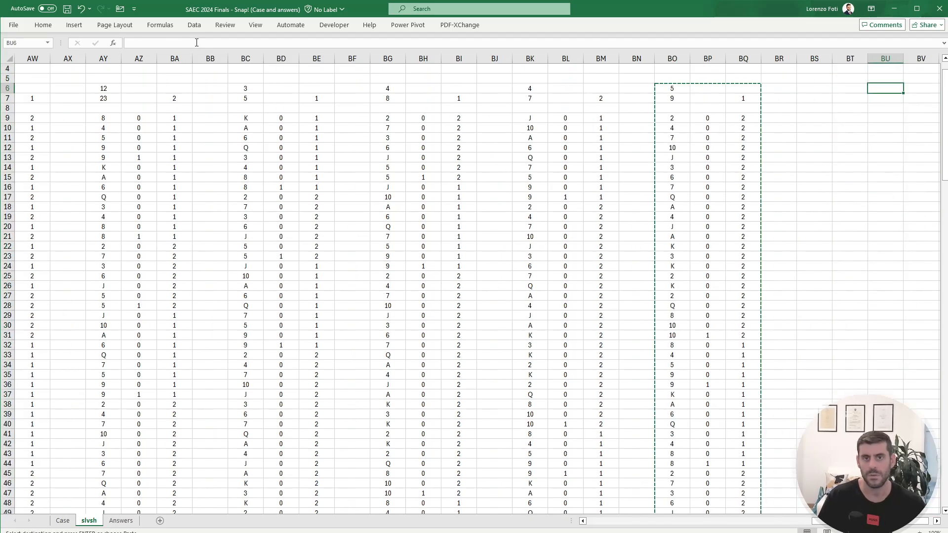
{"action": "key", "text": "Left"}
{"action": "key", "text": "Left"}
{"action": "key", "text": "ctrl+v"}
{"action": "key", "text": "Escape"}
{"action": "key", "text": "Left"}
{"action": "key", "text": "Right"}
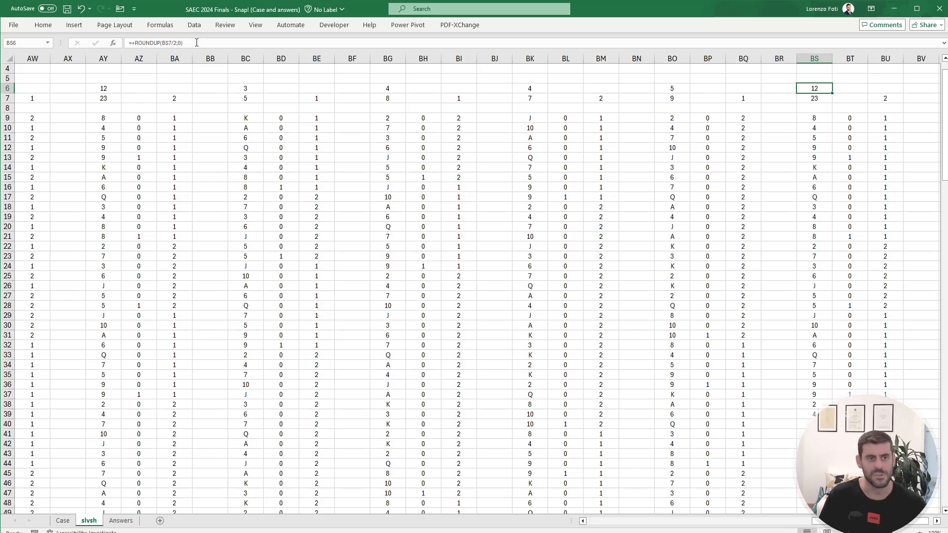
Step: Select the whole slvsh sheet and narrow all its columns uniformly
{"action": "key", "text": "ctrl+Left"}
{"action": "key", "text": "ctrl+Left"}
{"action": "key", "text": "ctrl+Left"}
{"action": "key", "text": "ctrl+Left"}
{"action": "key", "text": "ctrl+Left"}
{"action": "key", "text": "ctrl+Left"}
{"action": "key", "text": "ctrl+Left"}
{"action": "key", "text": "ctrl+Left"}
{"action": "key", "text": "ctrl+Left"}
{"action": "key", "text": "ctrl+Left"}
{"action": "key", "text": "ctrl+Left"}
{"action": "key", "text": "ctrl+Left"}
{"action": "key", "text": "ctrl+Left"}
{"action": "key", "text": "ctrl+Left"}
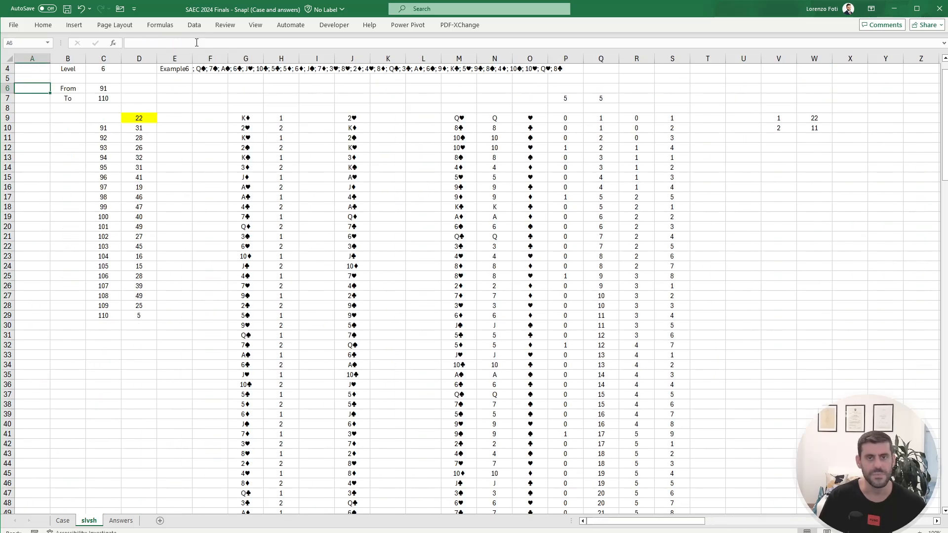
{"action": "scroll", "coordinate": [144, 144], "scroll_direction": "up", "scroll_amount": 1}
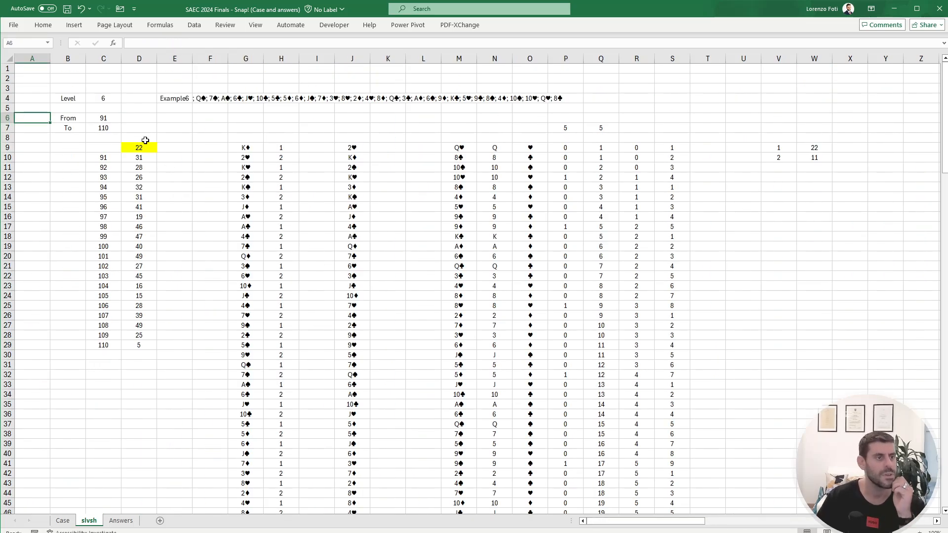
{"action": "left_click", "coordinate": [9, 59]}
{"action": "left_click", "coordinate": [42, 59]}
{"action": "left_click", "coordinate": [9, 59]}
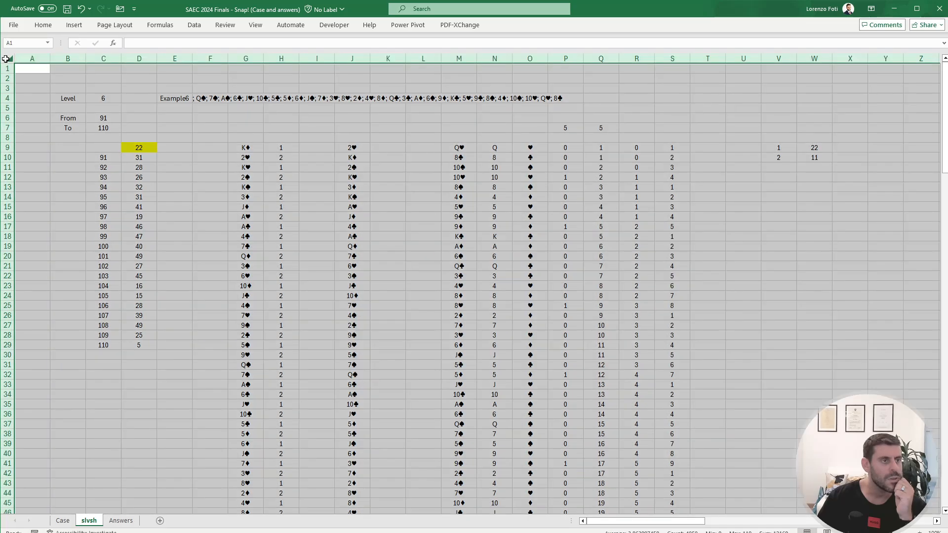
{"action": "left_click_drag", "start_coordinate": [46, 59], "coordinate": [36, 59]}
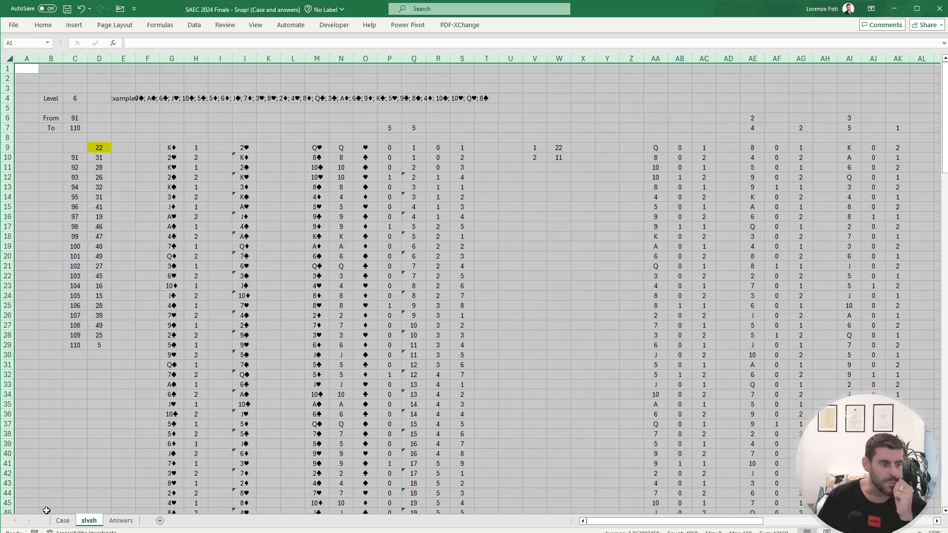
Step: Reveal the Current Score on the Case sheet by setting the font color of P38 to Automatic
{"action": "left_click", "coordinate": [62, 520]}
{"action": "left_click", "coordinate": [651, 295]}
{"action": "key", "text": "Page_Up"}
{"action": "key", "text": "Page_Up"}
{"action": "key", "text": "Page_Up"}
{"action": "key", "text": "Page_Up"}
{"action": "key", "text": "Page_Up"}
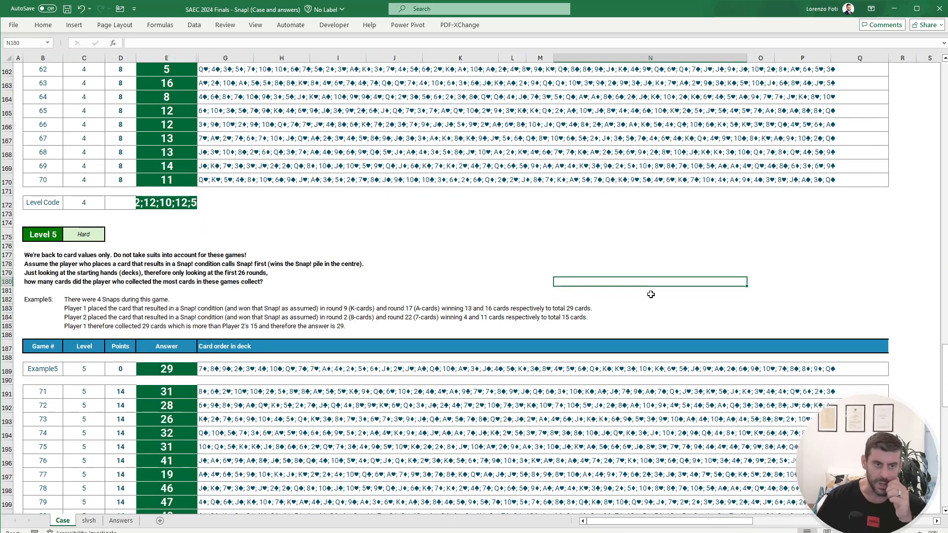
{"action": "scroll", "coordinate": [652, 295], "scroll_direction": "down", "scroll_amount": 4}
{"action": "left_click", "coordinate": [800, 383]}
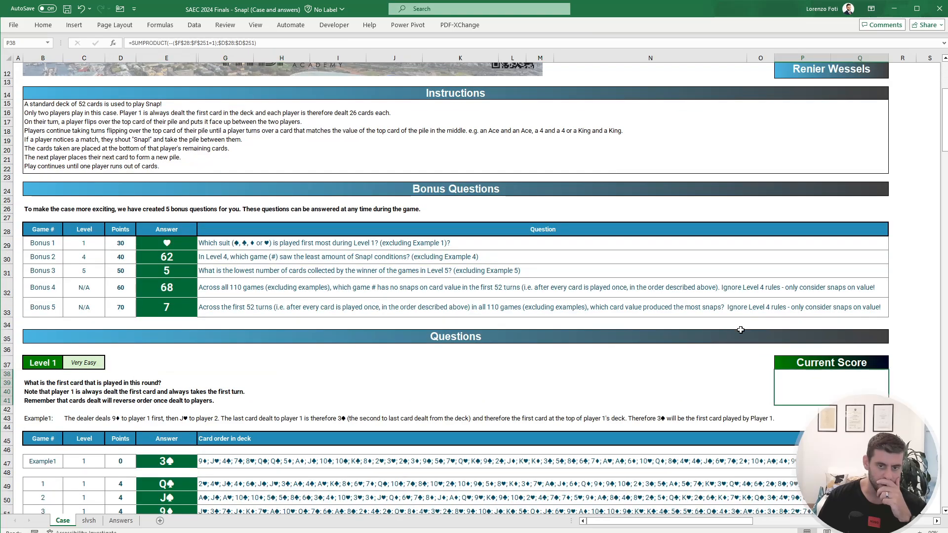
{"action": "left_click", "coordinate": [43, 25]}
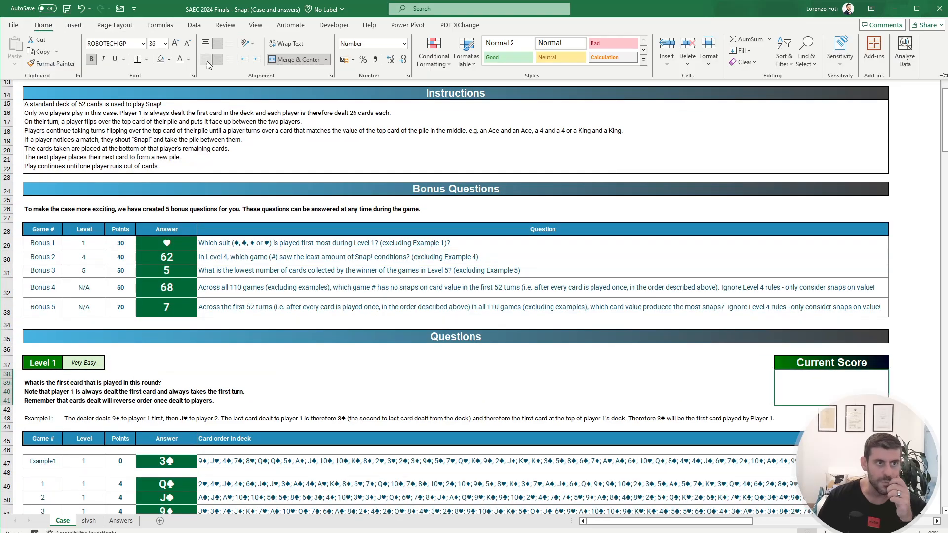
{"action": "left_click", "coordinate": [189, 60]}
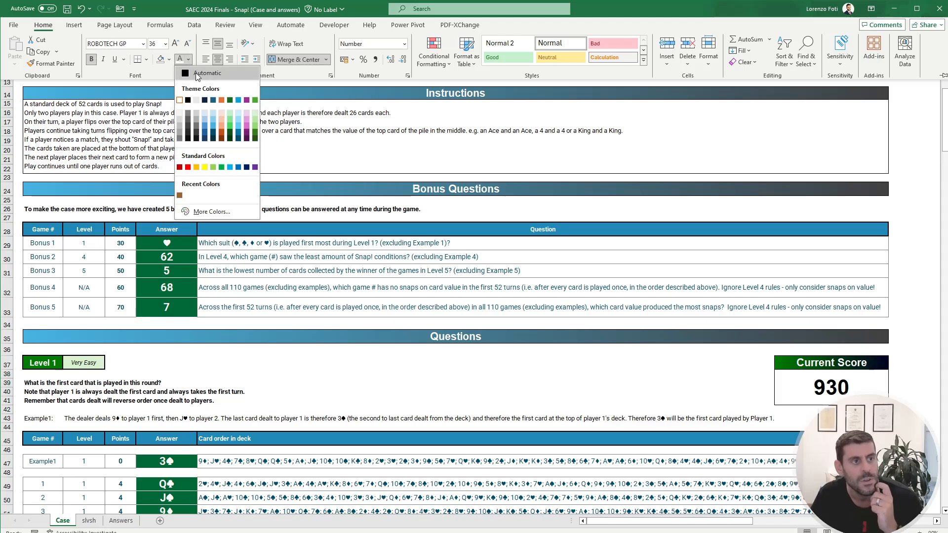
{"action": "left_click", "coordinate": [196, 73]}
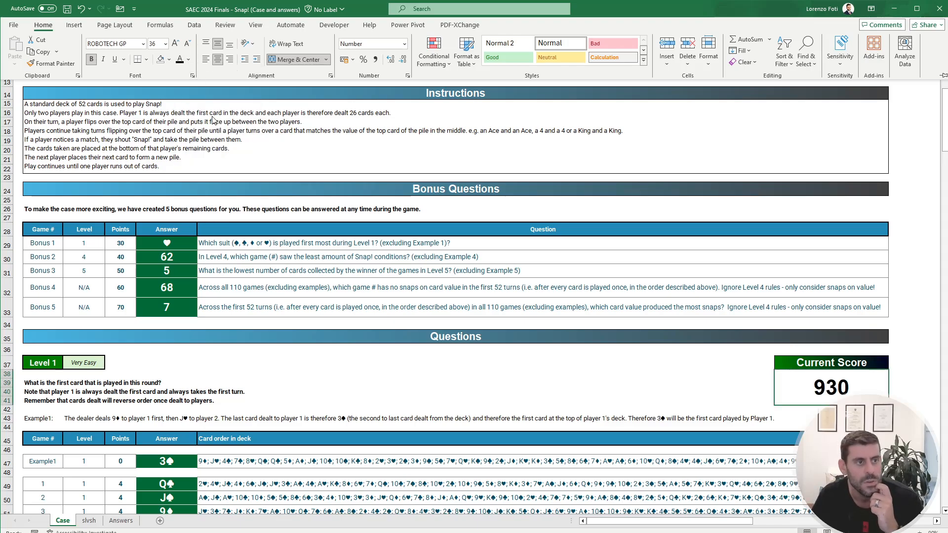
Step: Unhide the answer-check column F between columns E and G on the Case sheet
{"action": "scroll", "coordinate": [212, 118], "scroll_direction": "up", "scroll_amount": 3}
{"action": "scroll", "coordinate": [208, 112], "scroll_direction": "up", "scroll_amount": 1}
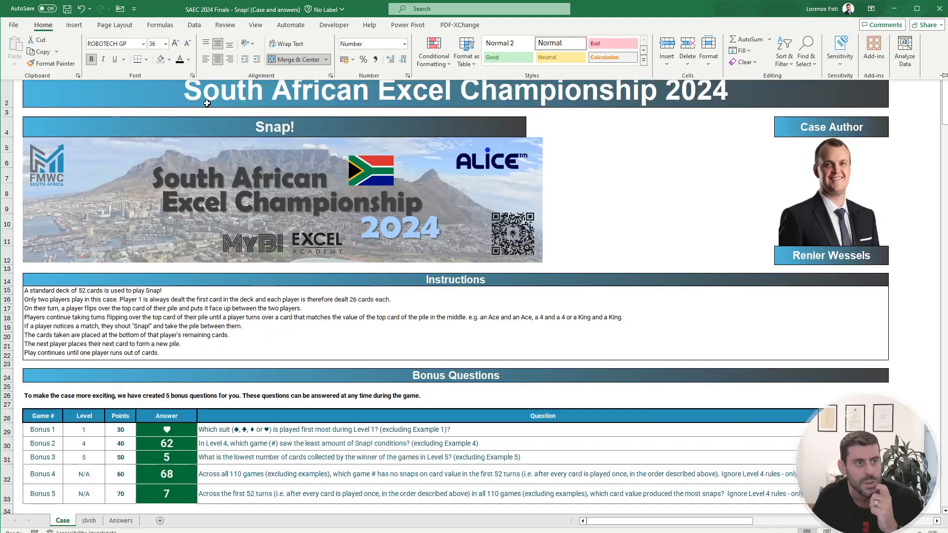
{"action": "left_click", "coordinate": [285, 311]}
{"action": "left_click_drag", "start_coordinate": [217, 59], "coordinate": [185, 58]}
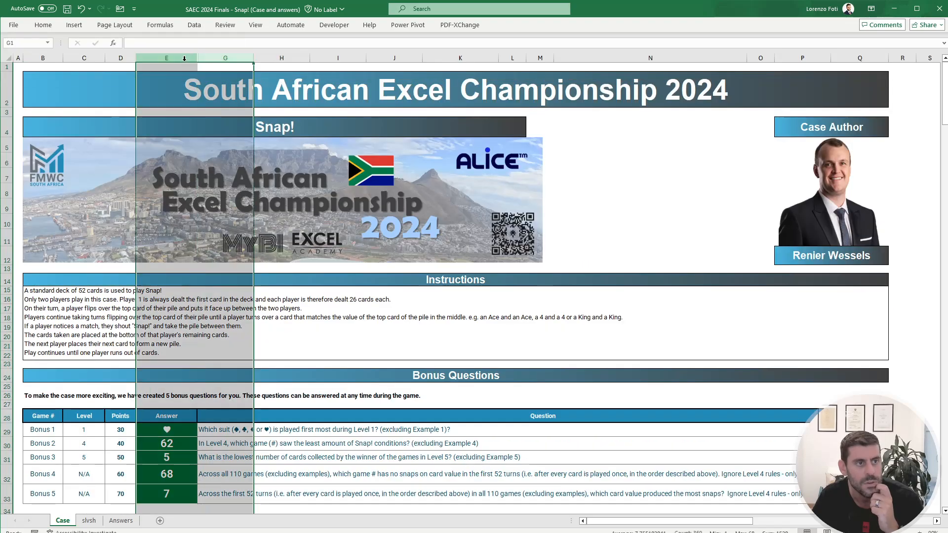
{"action": "right_click", "coordinate": [185, 60]}
{"action": "left_click", "coordinate": [230, 242]}
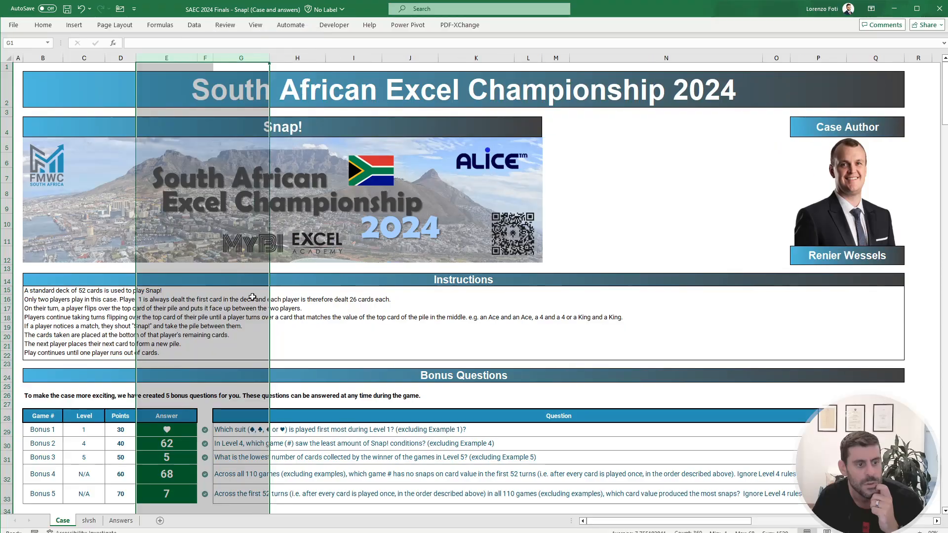
Step: Enter the formula =+RANDBETWEEN(30;60) as the Level 6 answer for game 91 in E232
{"action": "scroll", "coordinate": [260, 315], "scroll_direction": "down", "scroll_amount": 4}
{"action": "scroll", "coordinate": [259, 315], "scroll_direction": "down", "scroll_amount": 20}
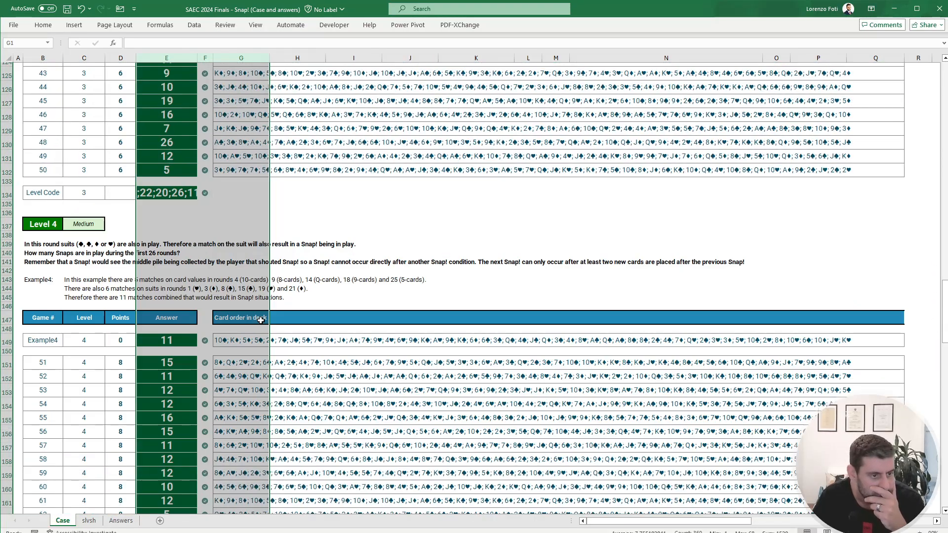
{"action": "scroll", "coordinate": [261, 320], "scroll_direction": "down", "scroll_amount": 18}
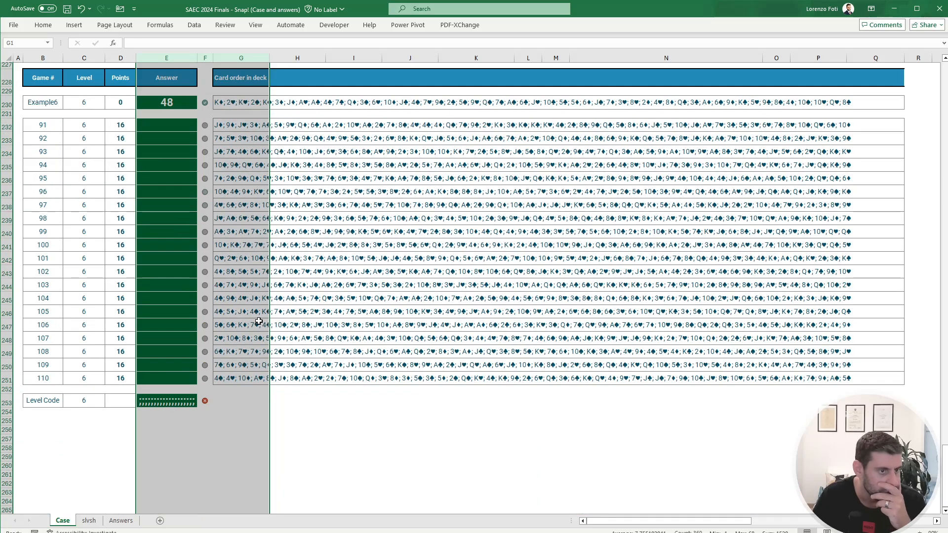
{"action": "left_click", "coordinate": [180, 230]}
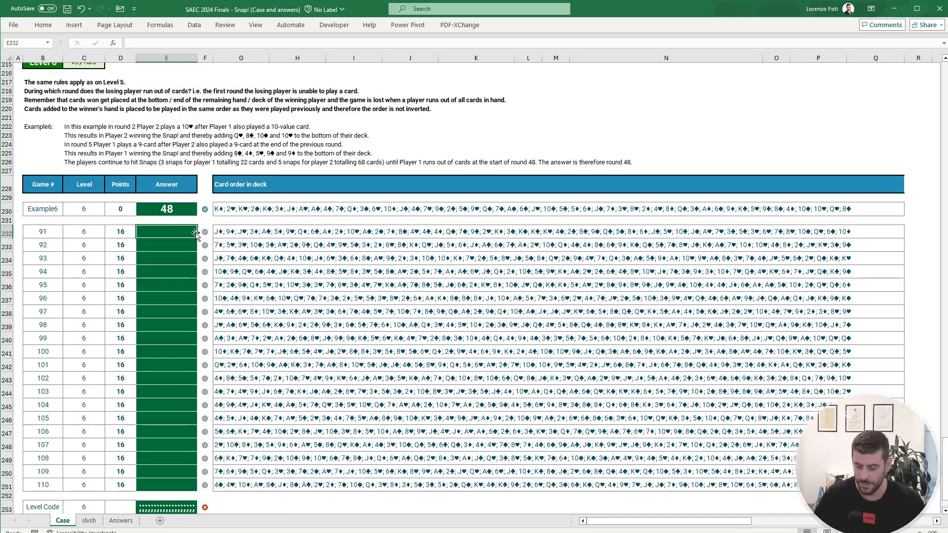
{"action": "type", "text": "+randbe"}
{"action": "key", "text": "Tab"}
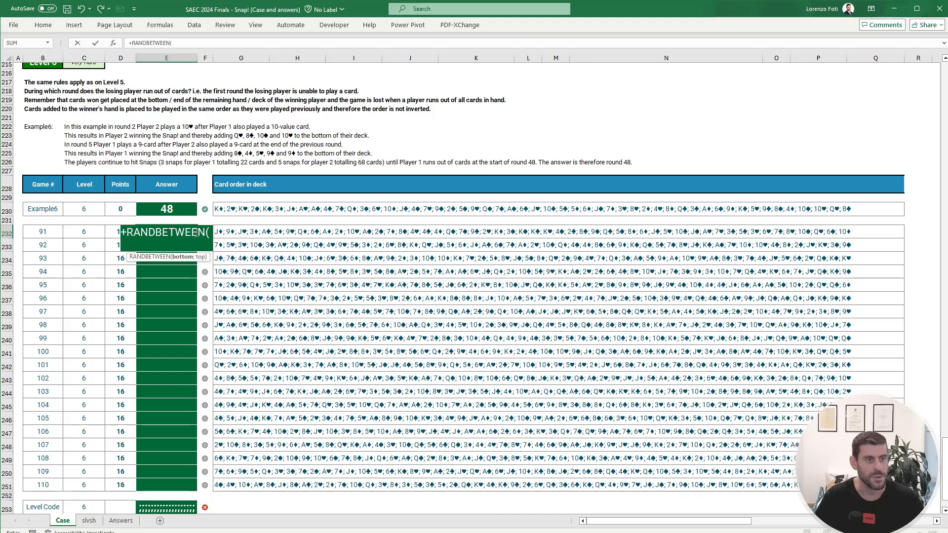
{"action": "type", "text": "30"}
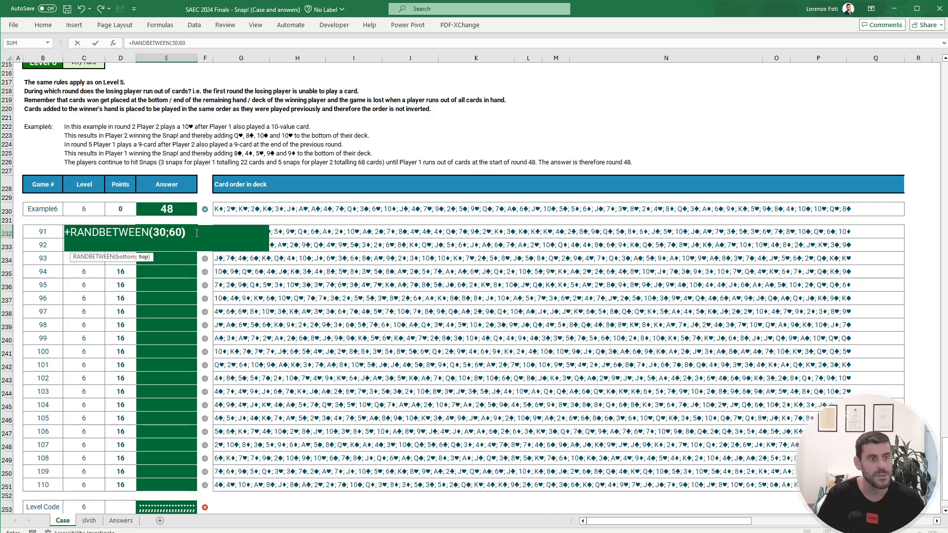
{"action": "type", "text": ";60)"}
{"action": "key", "text": "Return"}
{"action": "key", "text": "Up"}
Step: Copy the RANDBETWEEN formula from E232 through E251 to fill the answers for games 91 to 110
{"action": "key", "text": "ctrl+c"}
{"action": "key", "text": "Left"}
{"action": "key", "text": "ctrl+Down"}
{"action": "key", "text": "Right"}
{"action": "key", "text": "ctrl+shift+Up"}
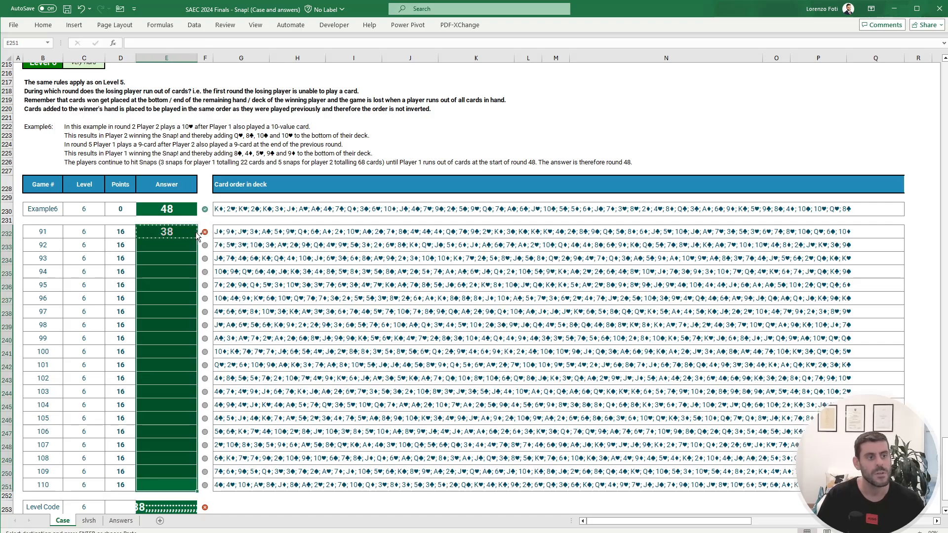
{"action": "key", "text": "ctrl+v"}
{"action": "key", "text": "Escape"}
{"action": "key", "text": "Up"}
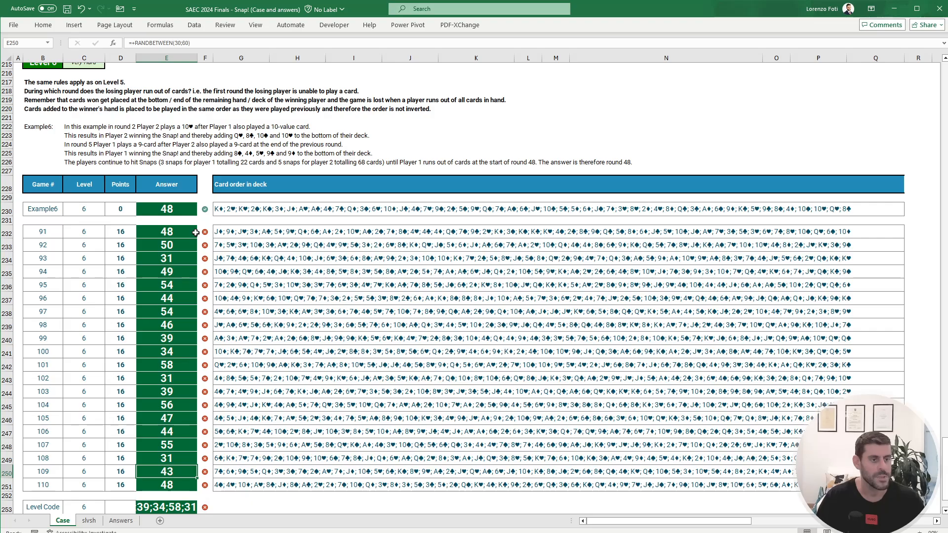
Step: Recalculate the random Level 6 answers repeatedly by re-entering 1 in E231 and D231
{"action": "left_click", "coordinate": [181, 234]}
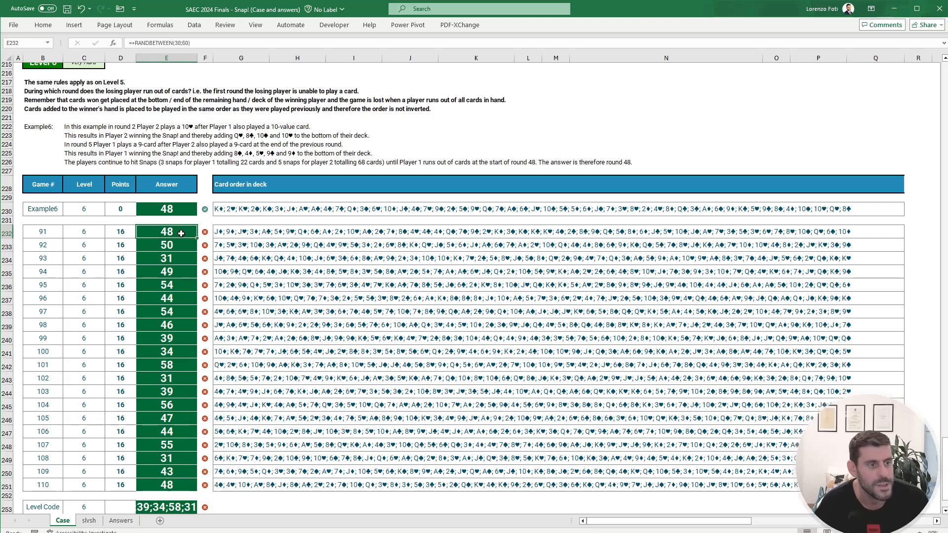
{"action": "key", "text": "Up"}
{"action": "type", "text": "1"}
{"action": "key", "text": "Return"}
{"action": "key", "text": "Up"}
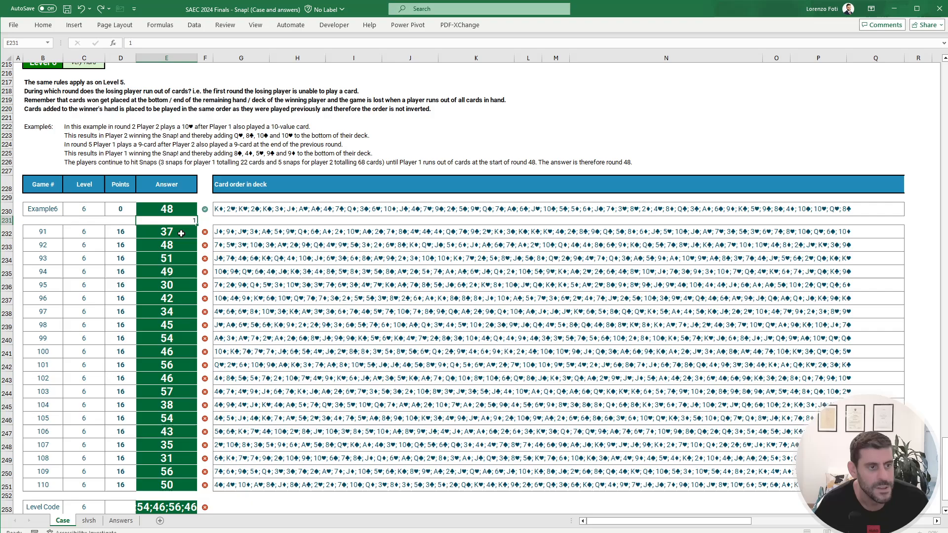
{"action": "type", "text": "1"}
{"action": "key", "text": "Right"}
{"action": "key", "text": "Left"}
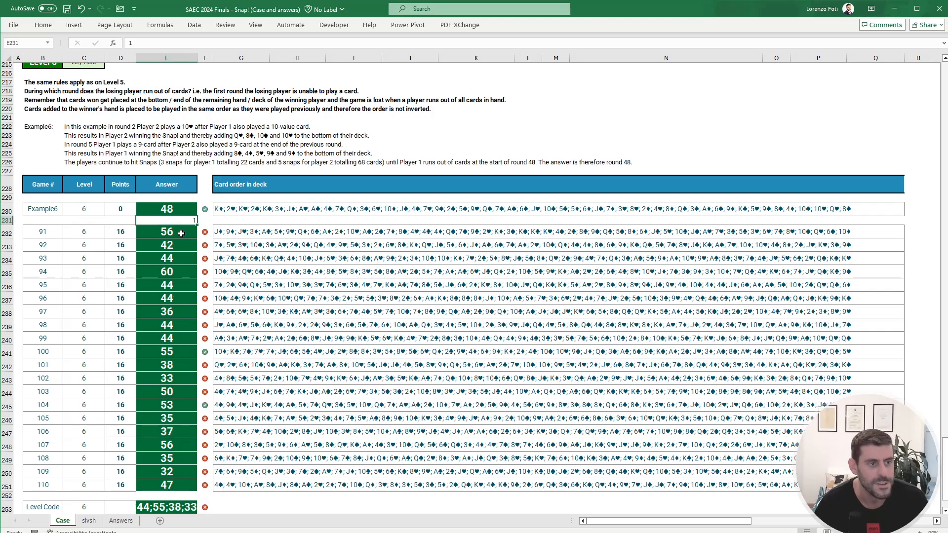
{"action": "type", "text": "1"}
{"action": "key", "text": "Left"}
{"action": "key", "text": "Right"}
{"action": "type", "text": "1"}
{"action": "key", "text": "Right"}
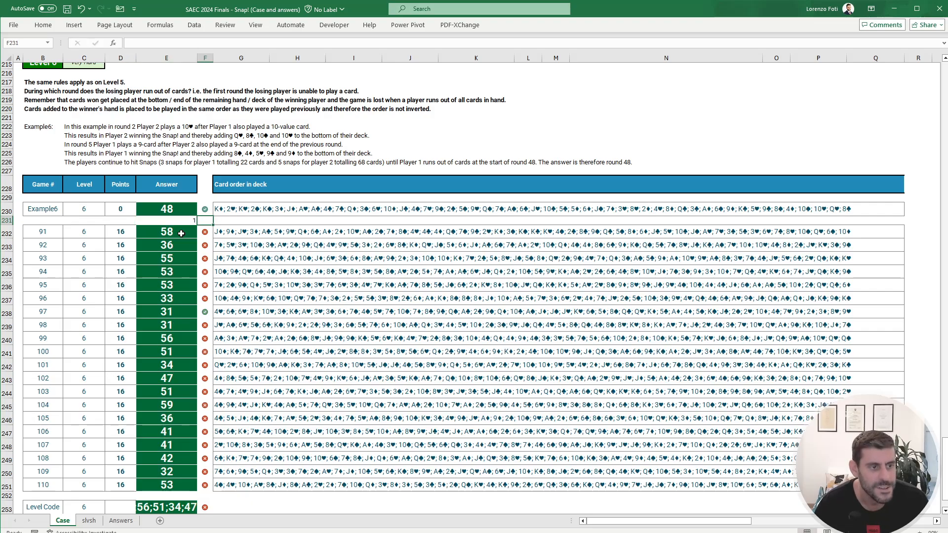
{"action": "key", "text": "Left"}
{"action": "type", "text": "1"}
{"action": "key", "text": "Left"}
{"action": "key", "text": "Right"}
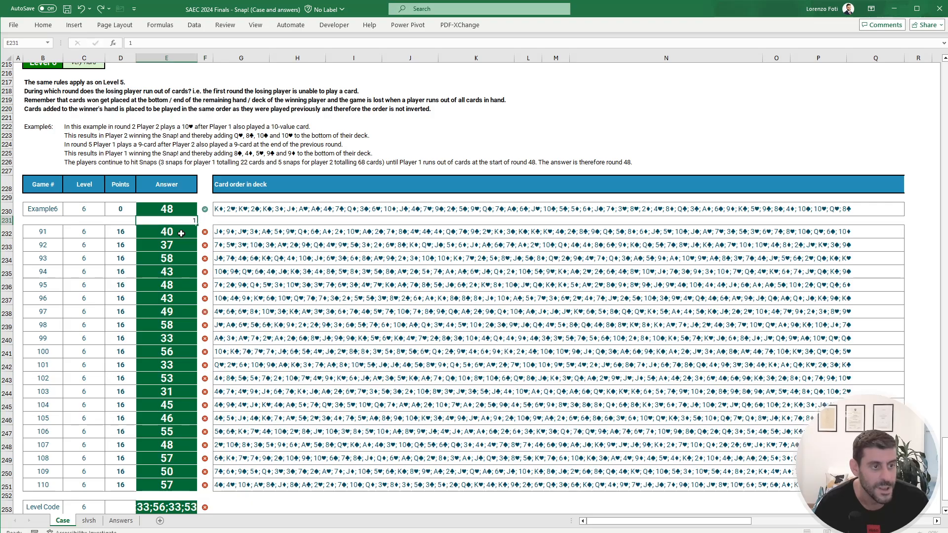
{"action": "type", "text": "1"}
{"action": "key", "text": "Right"}
{"action": "key", "text": "Left"}
{"action": "type", "text": "1"}
{"action": "key", "text": "Left"}
{"action": "key", "text": "Right"}
{"action": "type", "text": "1"}
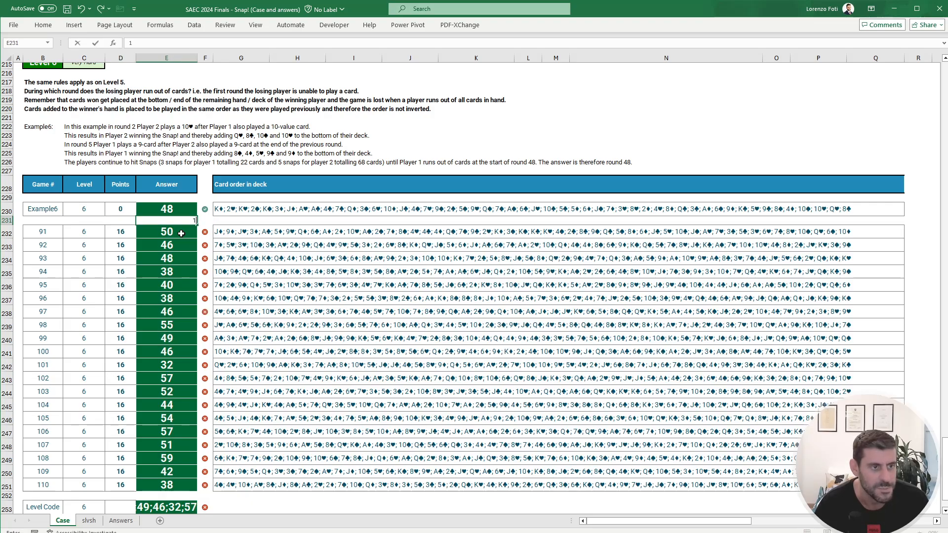
{"action": "key", "text": "Right"}
{"action": "key", "text": "Left"}
{"action": "key", "text": "Left"}
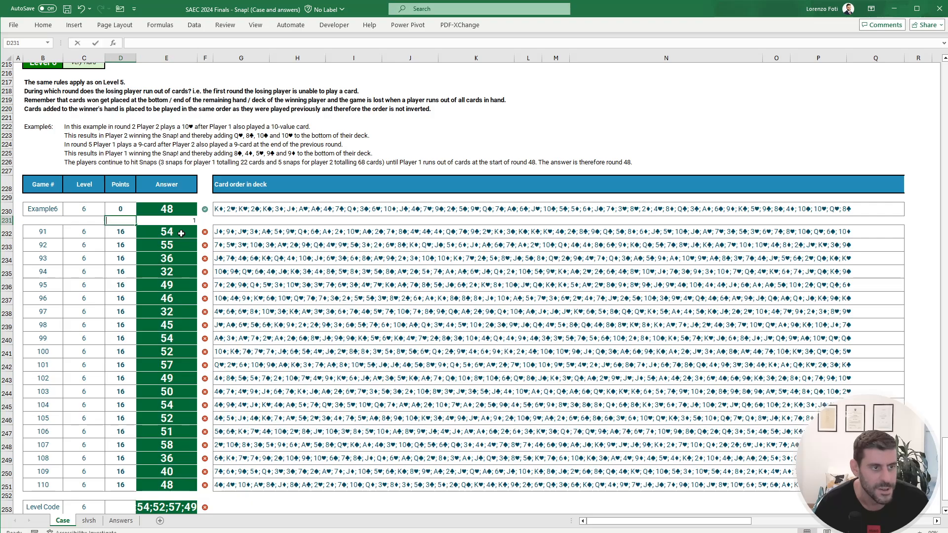
{"action": "type", "text": "1"}
{"action": "key", "text": "Right"}
{"action": "type", "text": "1"}
{"action": "key", "text": "Left"}
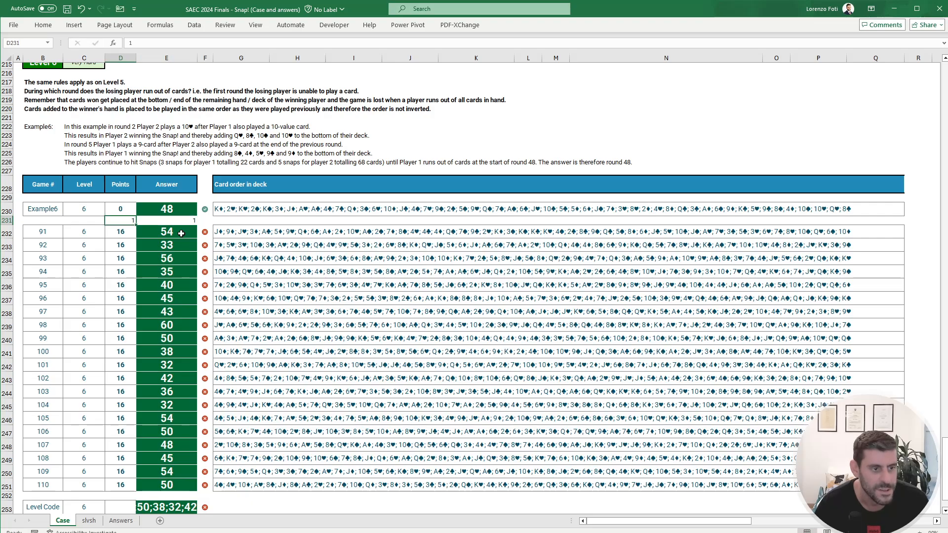
{"action": "type", "text": "1"}
{"action": "key", "text": "Right"}
{"action": "type", "text": "1"}
{"action": "key", "text": "Left"}
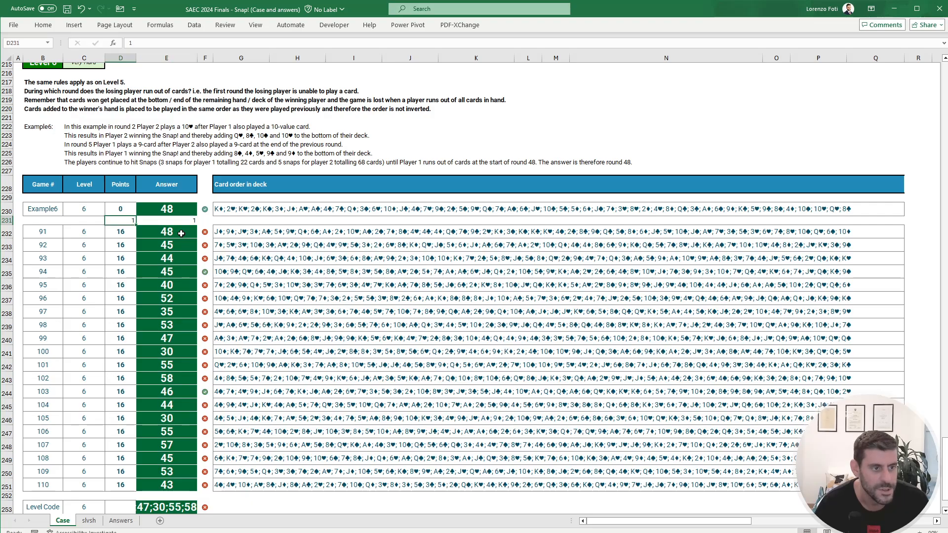
Step: Clear the helper values in D231:E231 and the random answers in E232:E251
{"action": "key", "text": "shift+Right"}
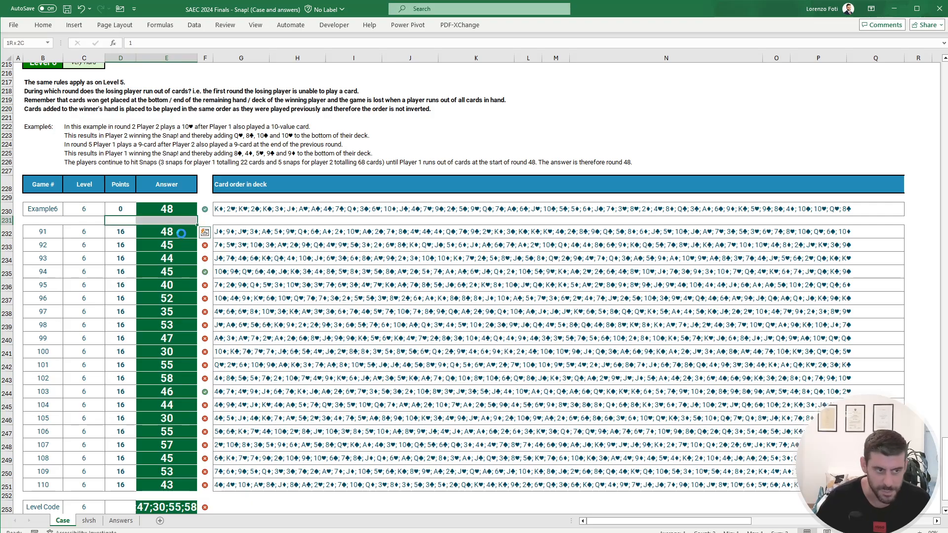
{"action": "key", "text": "Delete"}
{"action": "left_click", "coordinate": [168, 232]}
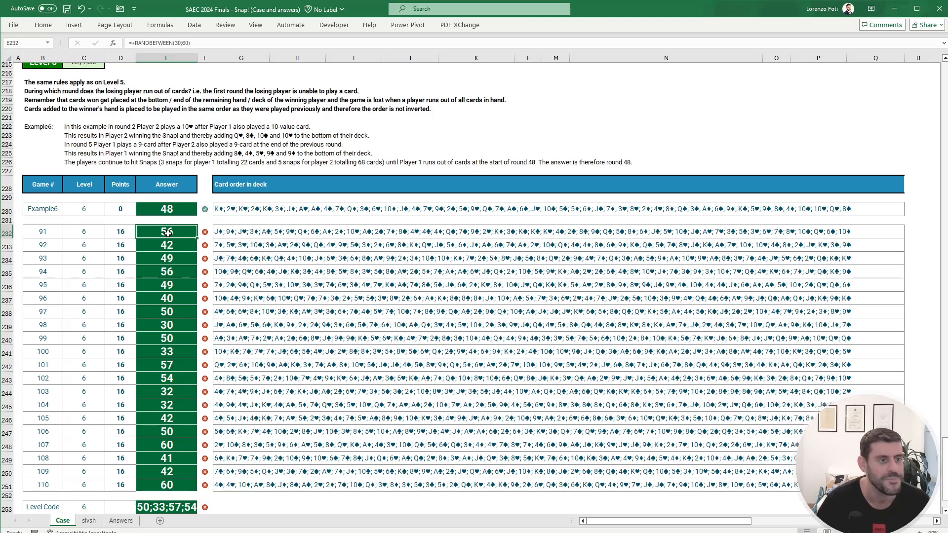
{"action": "key", "text": "ctrl+shift+Down"}
{"action": "key", "text": "Delete"}
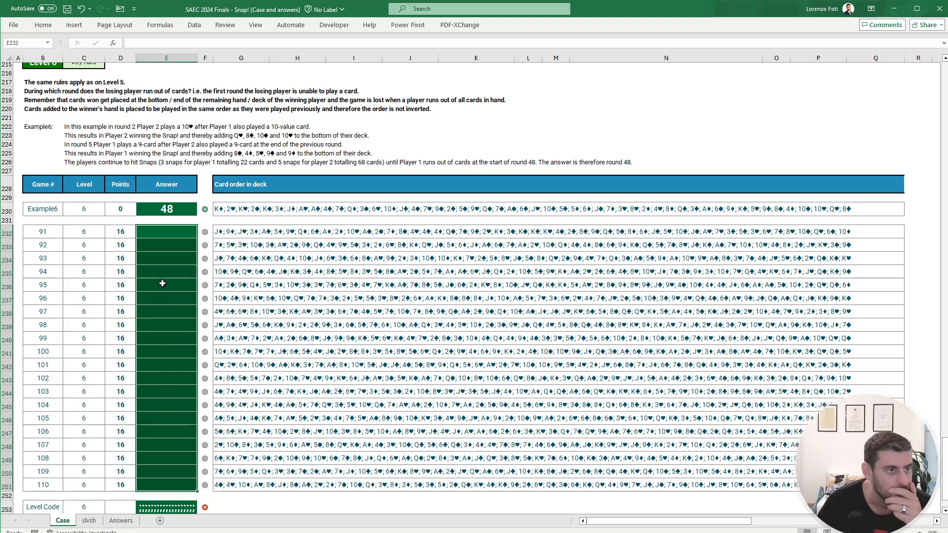
Step: Review the Level 6 iteration blocks from column AA onward on the slvsh sheet, down to row 60
{"action": "left_click", "coordinate": [89, 520]}
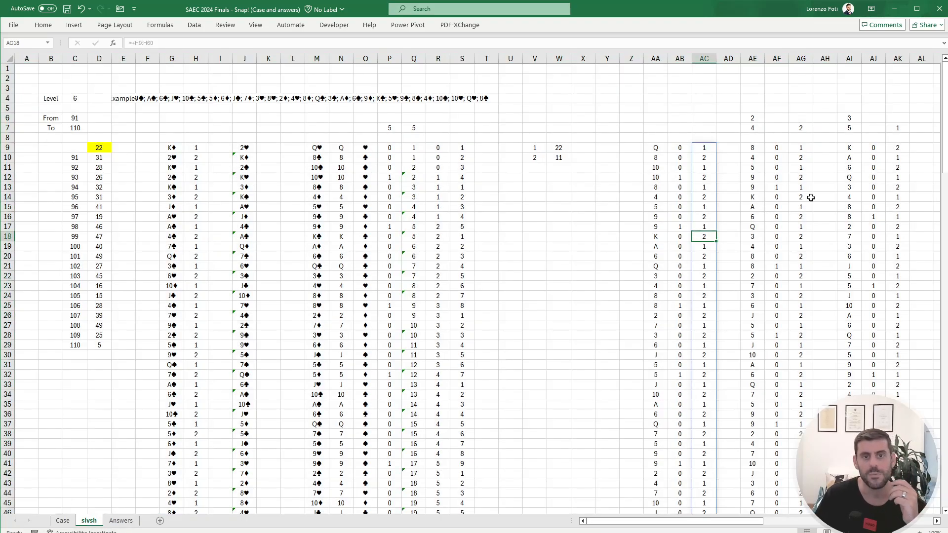
{"action": "left_click_drag", "start_coordinate": [850, 189], "coordinate": [928, 192]}
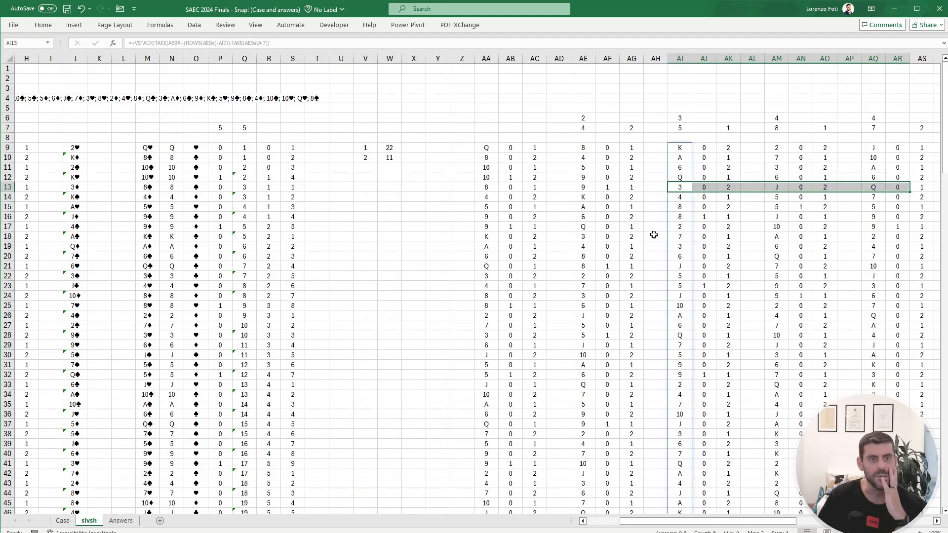
{"action": "left_click", "coordinate": [654, 236]}
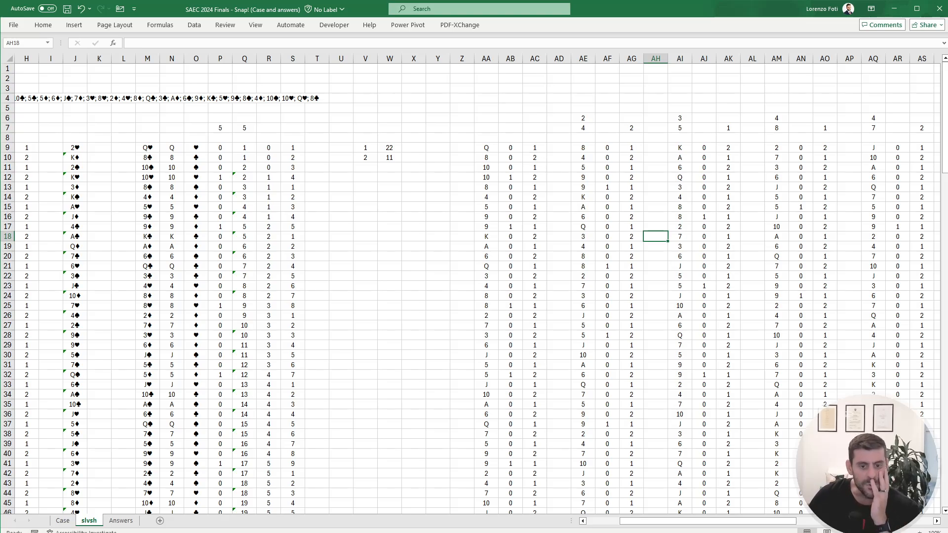
{"action": "mouse_move", "coordinate": [737, 521]}
{"action": "left_mouse_down"}
{"action": "mouse_move", "coordinate": [874, 521]}
{"action": "mouse_move", "coordinate": [741, 508]}
{"action": "left_mouse_up"}
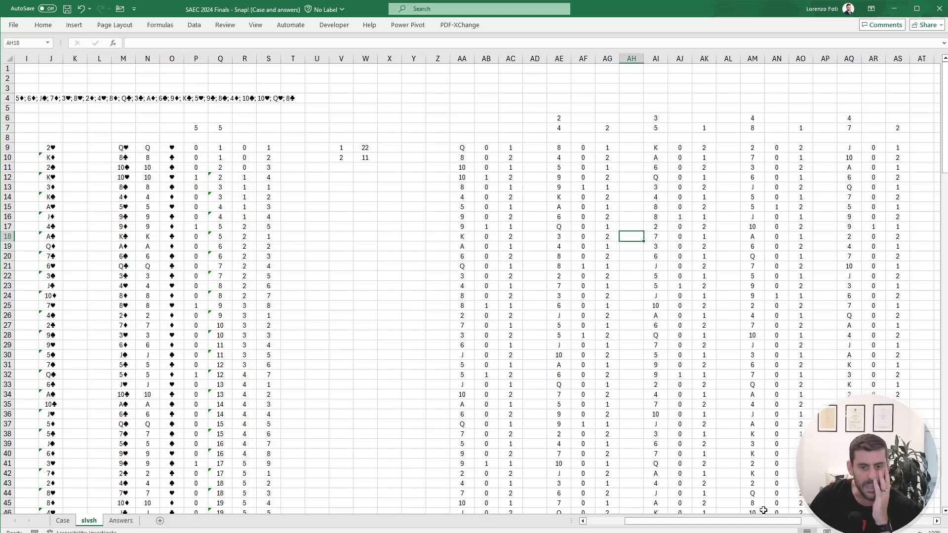
{"action": "left_click_drag", "start_coordinate": [758, 521], "coordinate": [794, 525]}
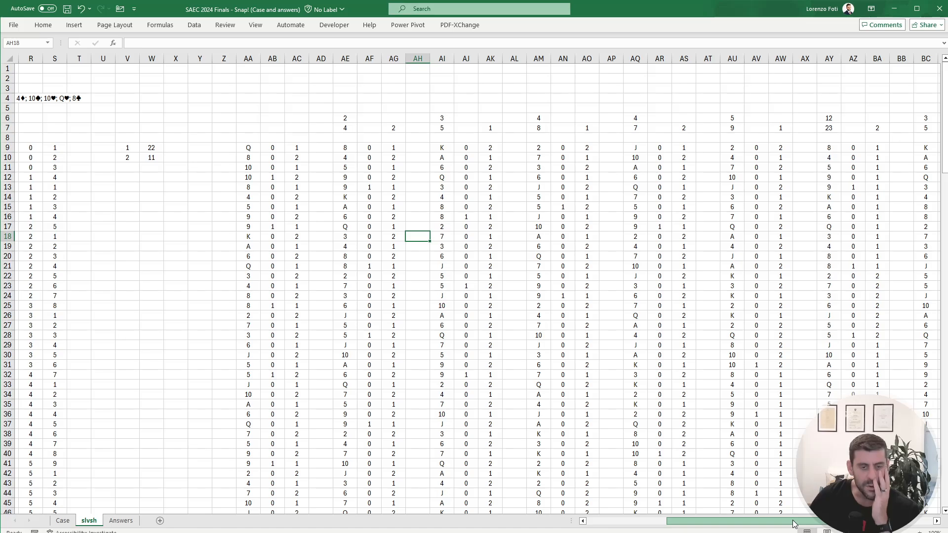
{"action": "scroll", "coordinate": [713, 454], "scroll_direction": "down", "scroll_amount": 7}
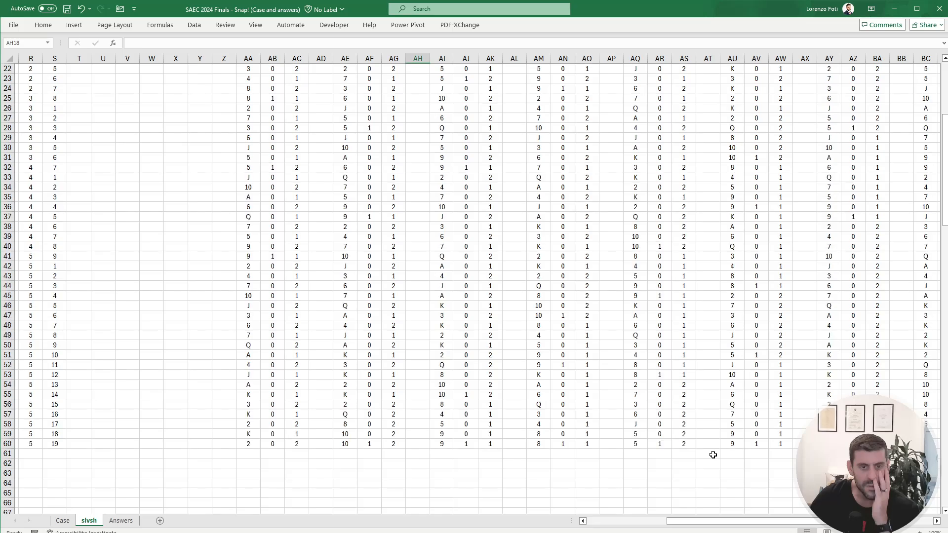
{"action": "scroll", "coordinate": [713, 455], "scroll_direction": "up", "scroll_amount": 2}
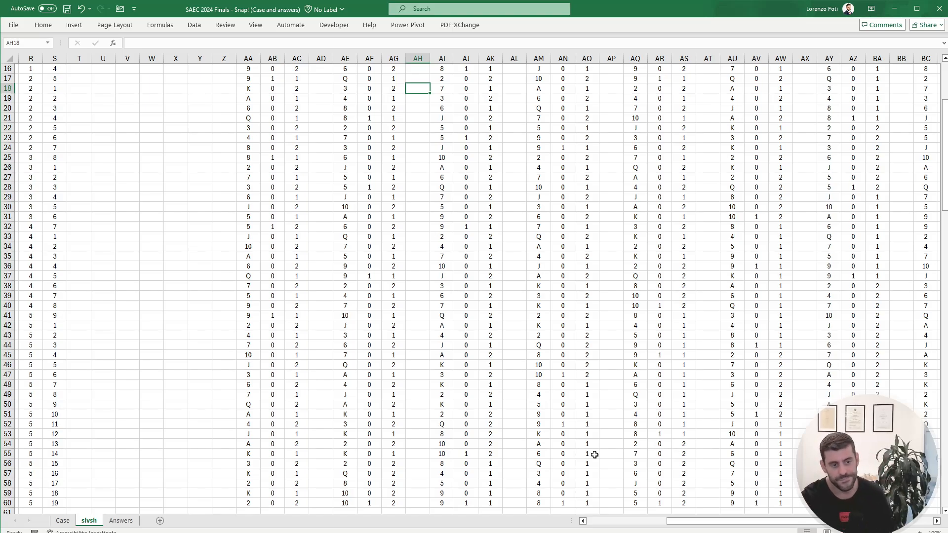
{"action": "scroll", "coordinate": [327, 457], "scroll_direction": "up", "scroll_amount": 5}
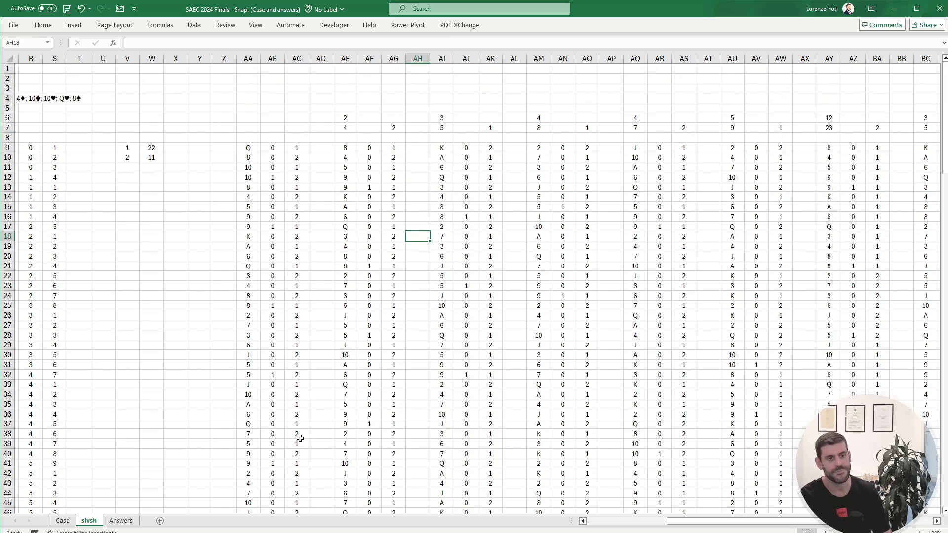
Step: Compare the first cards in play in AA9:AA12 with the player numbers appended in AG57:AG60
{"action": "left_click_drag", "start_coordinate": [245, 147], "coordinate": [243, 176]}
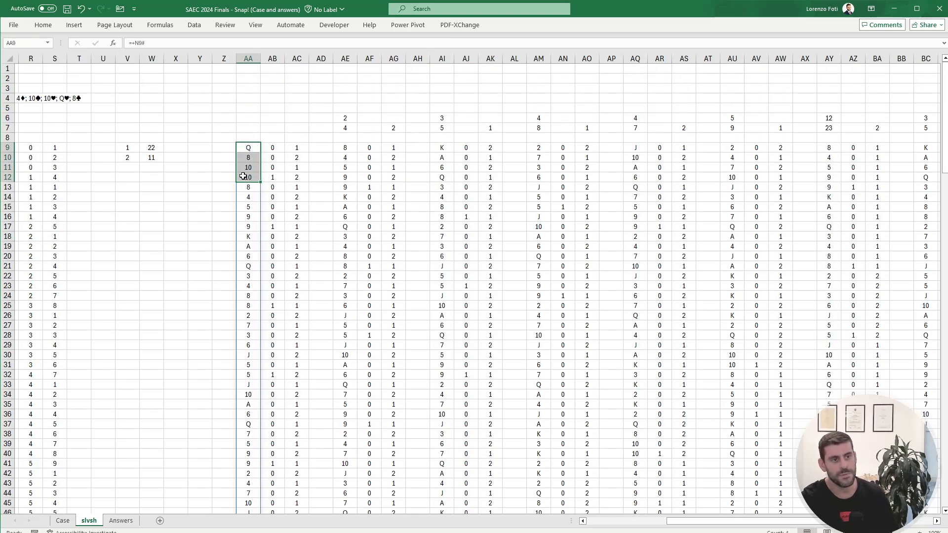
{"action": "scroll", "coordinate": [376, 351], "scroll_direction": "down", "scroll_amount": 9}
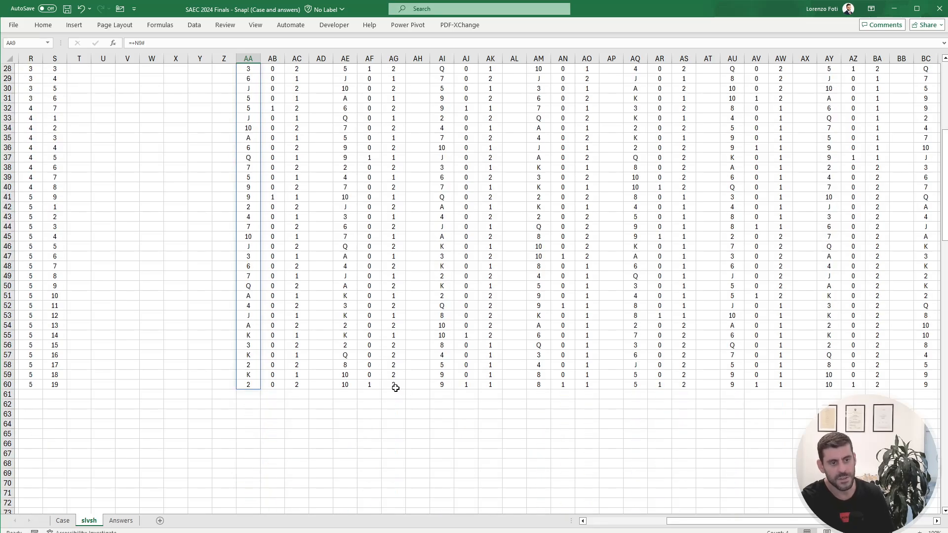
{"action": "left_click_drag", "start_coordinate": [396, 388], "coordinate": [394, 359]}
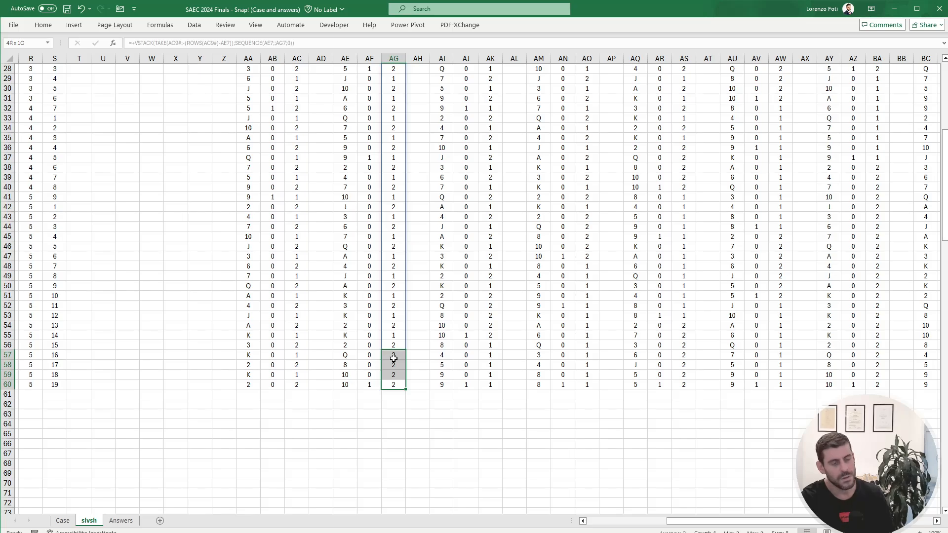
{"action": "left_click_drag", "start_coordinate": [393, 359], "coordinate": [393, 359]}
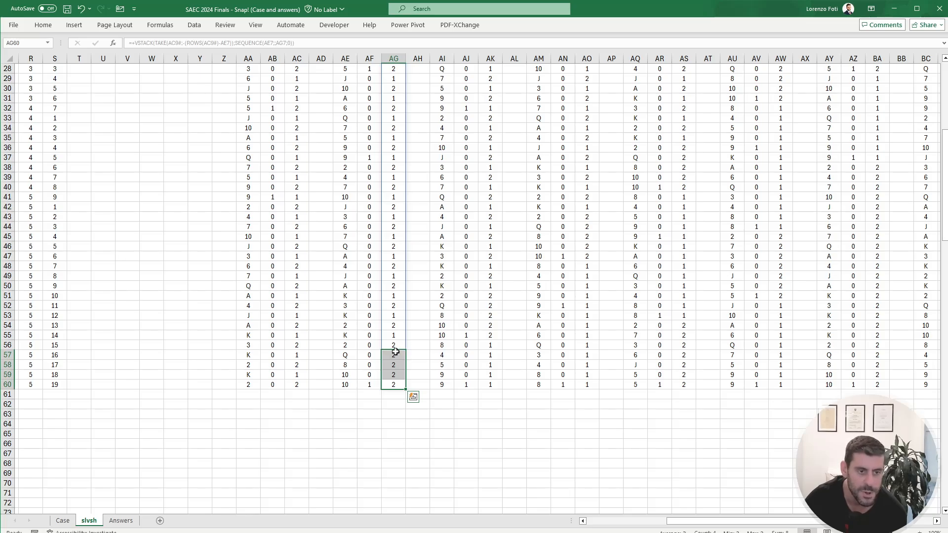
Step: Inspect the player numbers at the end of the next iteration in AK56:AK60 and AK51:AK55
{"action": "left_click", "coordinate": [492, 349]}
{"action": "left_click_drag", "start_coordinate": [492, 349], "coordinate": [491, 382]}
{"action": "left_click_drag", "start_coordinate": [492, 298], "coordinate": [496, 336]}
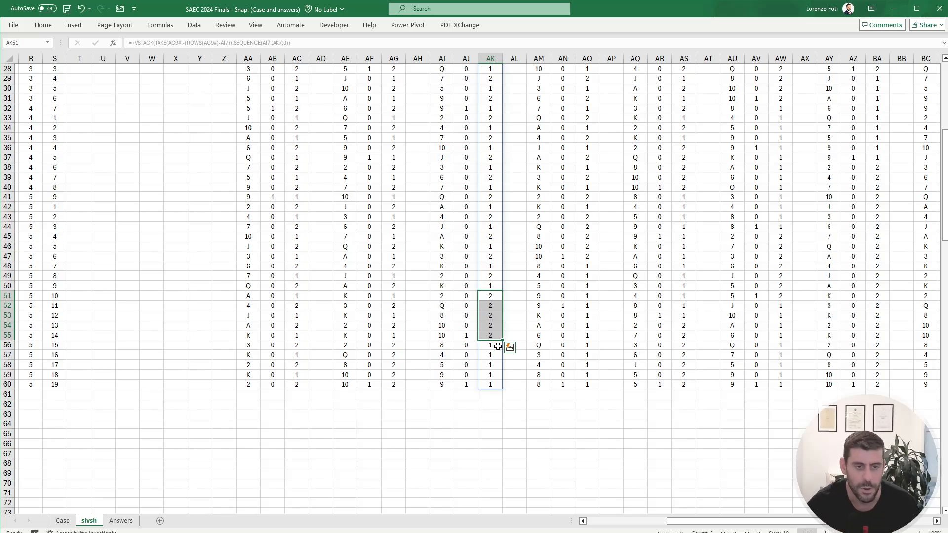
Step: Inspect the VSTACK formula in AK9 that carries the player numbers into the next iteration
{"action": "key", "text": "ctrl+Up"}
{"action": "key", "text": "ctrl+Up"}
{"action": "key", "text": "ctrl+Up"}
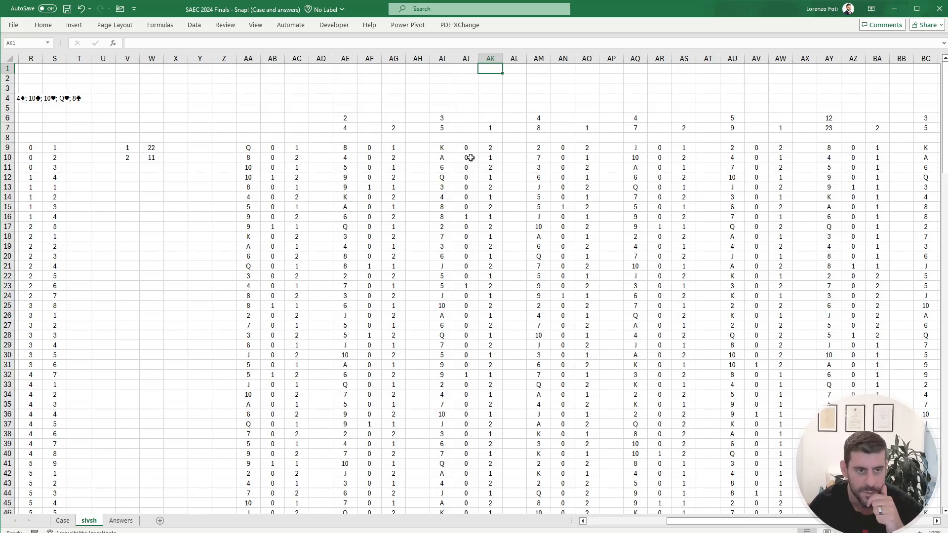
{"action": "left_click", "coordinate": [490, 148]}
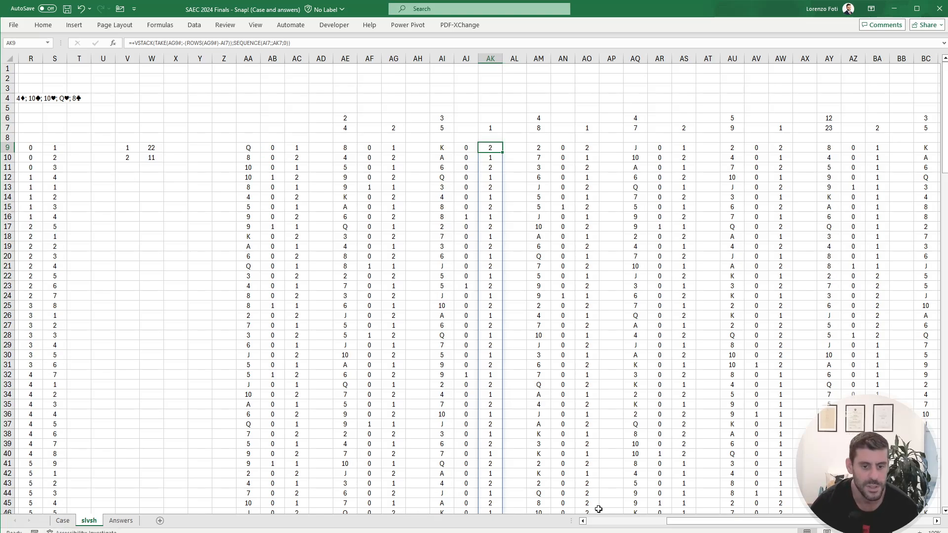
{"action": "left_click_drag", "start_coordinate": [724, 524], "coordinate": [647, 528]}
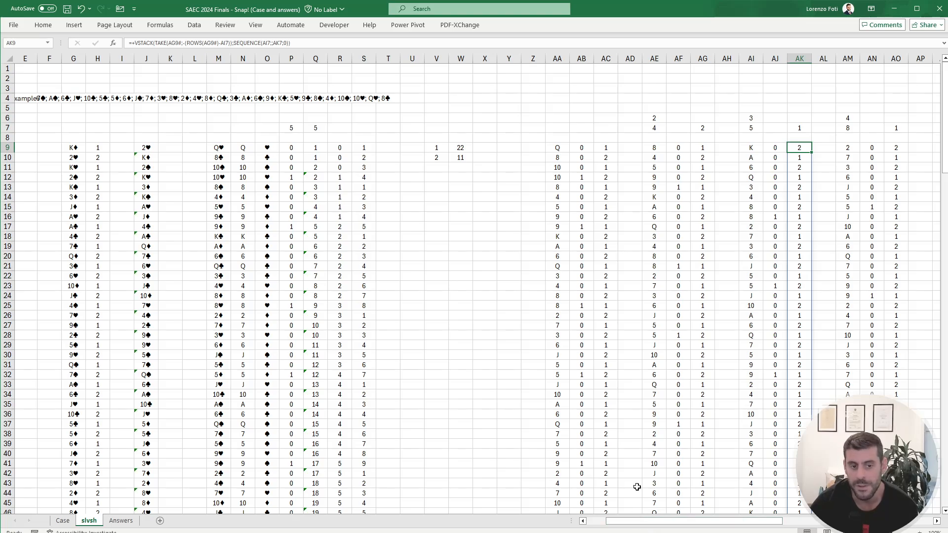
Step: Check the Level 5 rules, example and game answers on the Case sheet
{"action": "left_click", "coordinate": [63, 521]}
{"action": "scroll", "coordinate": [122, 414], "scroll_direction": "up", "scroll_amount": 13}
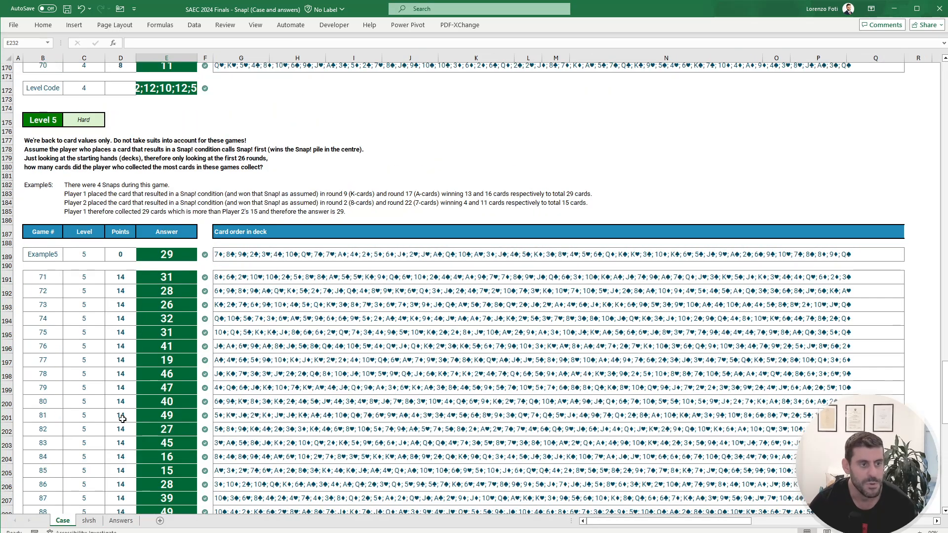
{"action": "scroll", "coordinate": [138, 416], "scroll_direction": "down", "scroll_amount": 4}
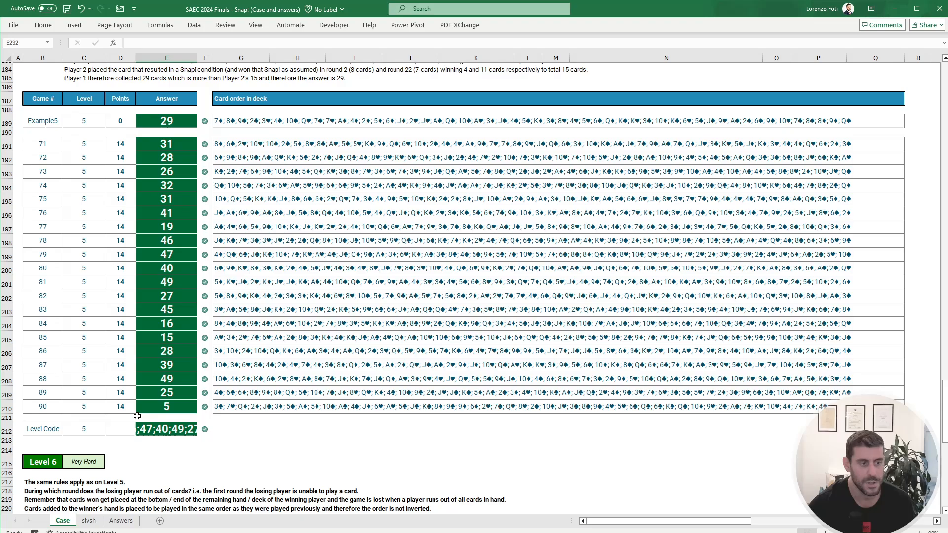
{"action": "scroll", "coordinate": [153, 346], "scroll_direction": "up", "scroll_amount": 6}
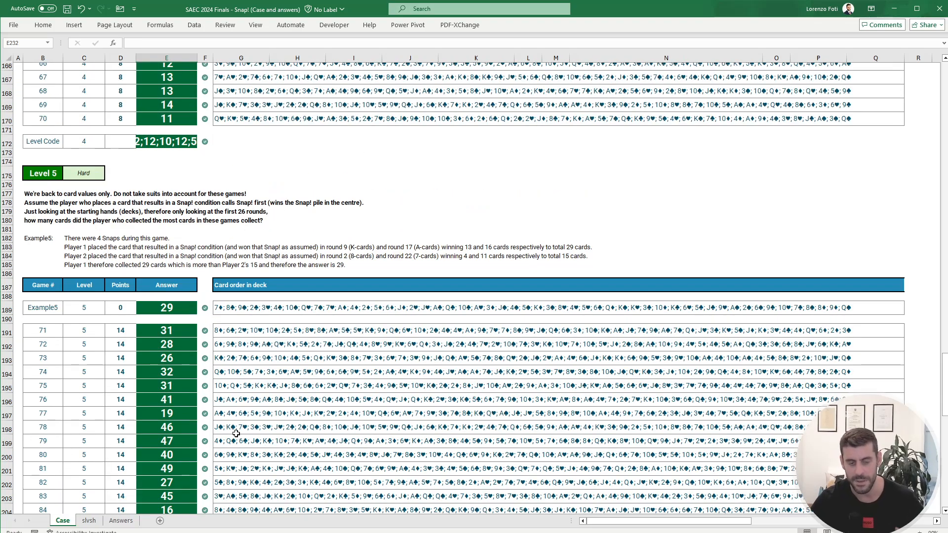
Step: Examine the first row of the starting iteration block, AA9:AC9, on the slvsh sheet
{"action": "left_click", "coordinate": [89, 521]}
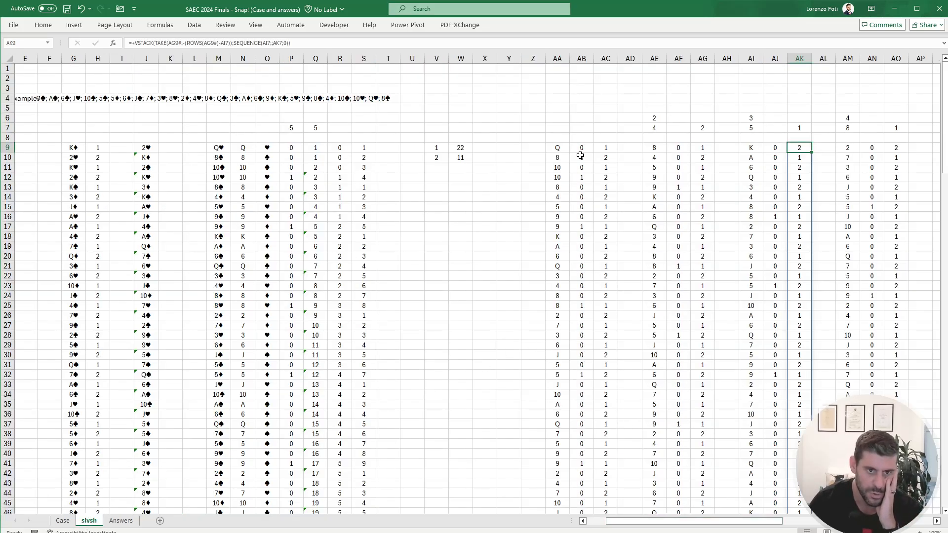
{"action": "left_click", "coordinate": [561, 149]}
{"action": "left_click_drag", "start_coordinate": [562, 148], "coordinate": [599, 154]}
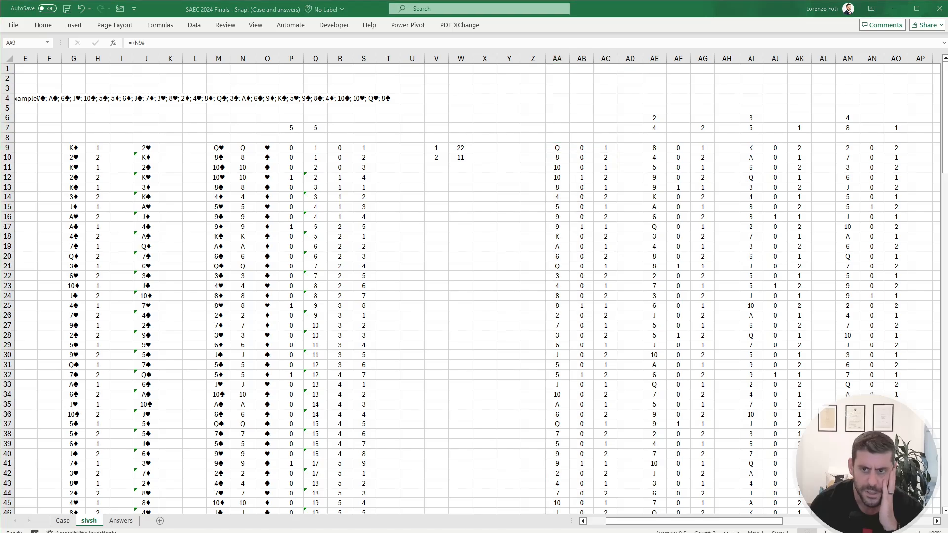
Step: Review the game instructions and the bonus question answers in E29:E33 on the Case sheet
{"action": "left_click", "coordinate": [60, 522]}
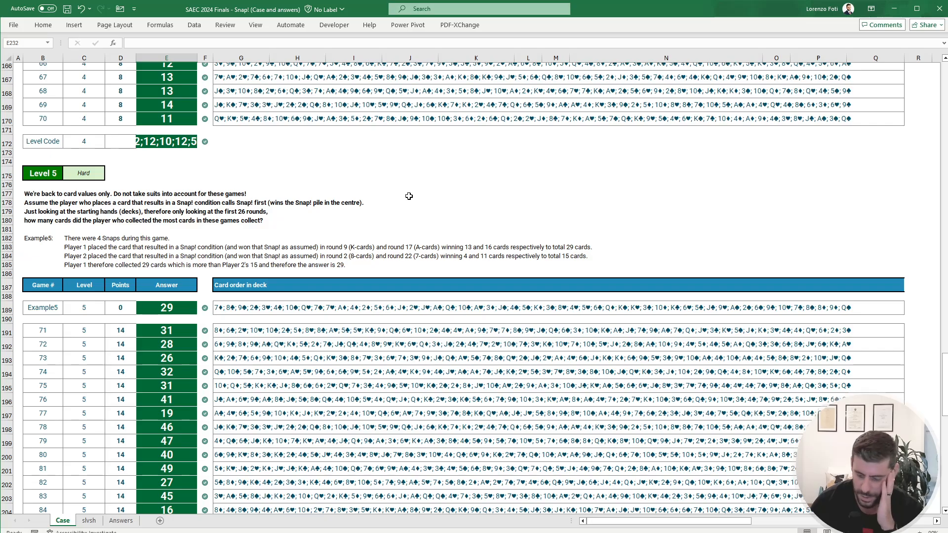
{"action": "key", "text": "Page_Up"}
{"action": "key", "text": "Page_Up"}
{"action": "key", "text": "Page_Up"}
{"action": "key", "text": "Page_Up"}
{"action": "key", "text": "Page_Up"}
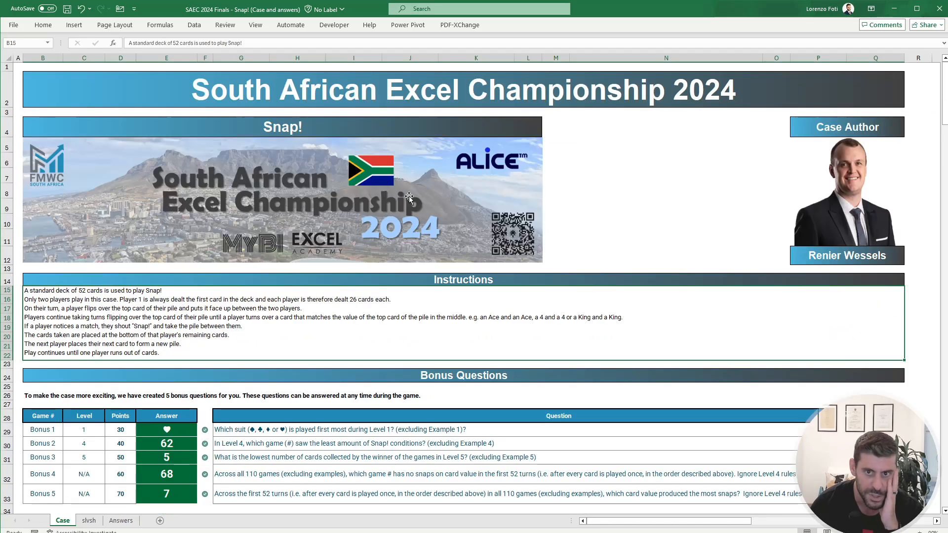
{"action": "scroll", "coordinate": [410, 197], "scroll_direction": "down", "scroll_amount": 1}
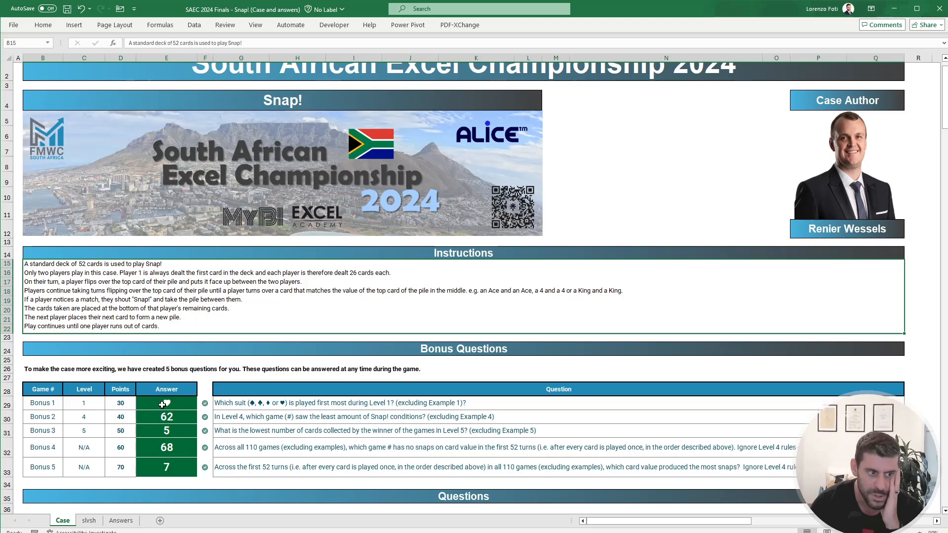
{"action": "left_click_drag", "start_coordinate": [162, 405], "coordinate": [157, 468]}
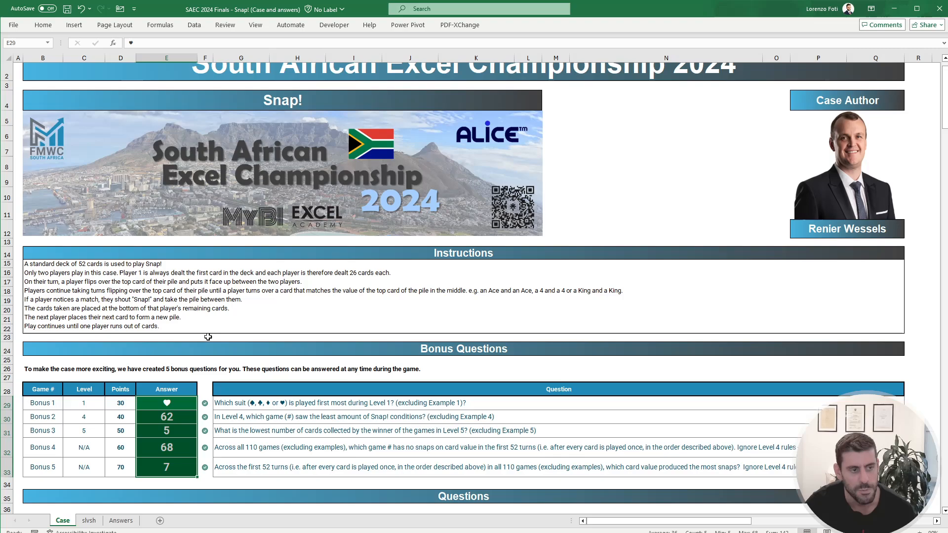
{"action": "left_click", "coordinate": [187, 315]}
{"action": "left_click", "coordinate": [629, 179]}
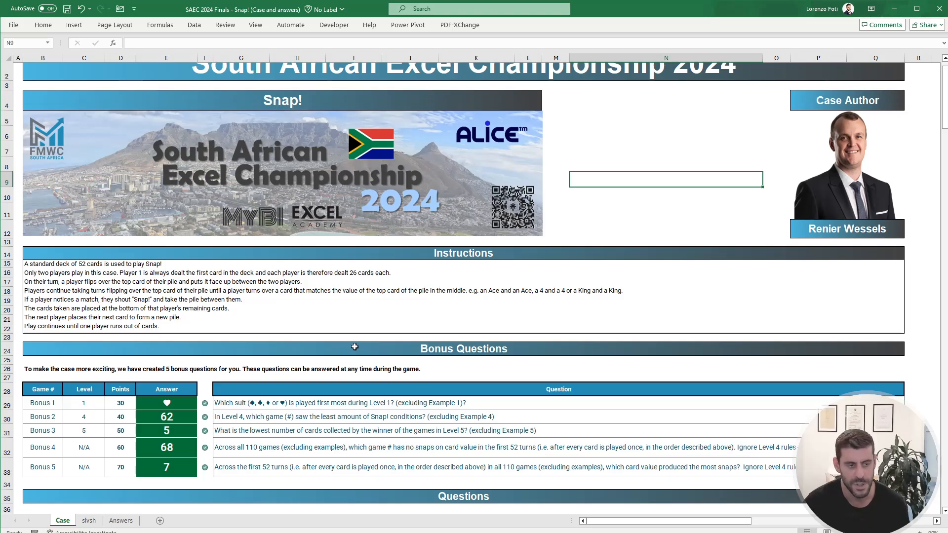
Step: Review the Level 1 to Level 5 questions and answers, ending at the Level 6 rules and Example6
{"action": "scroll", "coordinate": [355, 347], "scroll_direction": "down", "scroll_amount": 15}
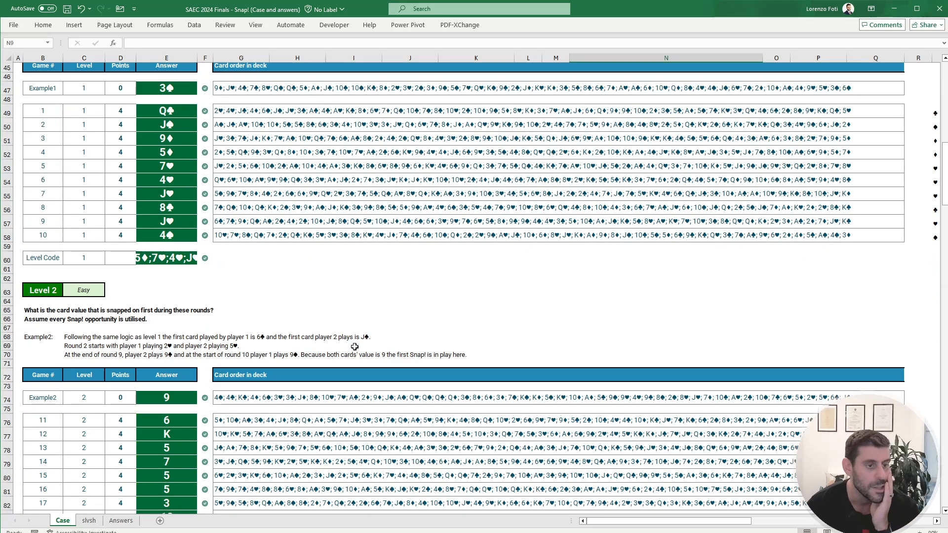
{"action": "scroll", "coordinate": [354, 347], "scroll_direction": "down", "scroll_amount": 12}
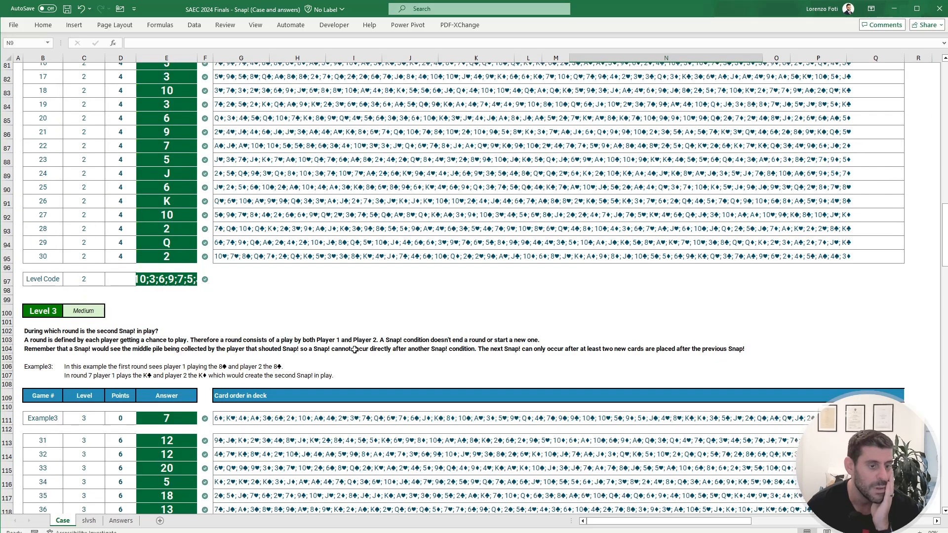
{"action": "scroll", "coordinate": [354, 349], "scroll_direction": "down", "scroll_amount": 20}
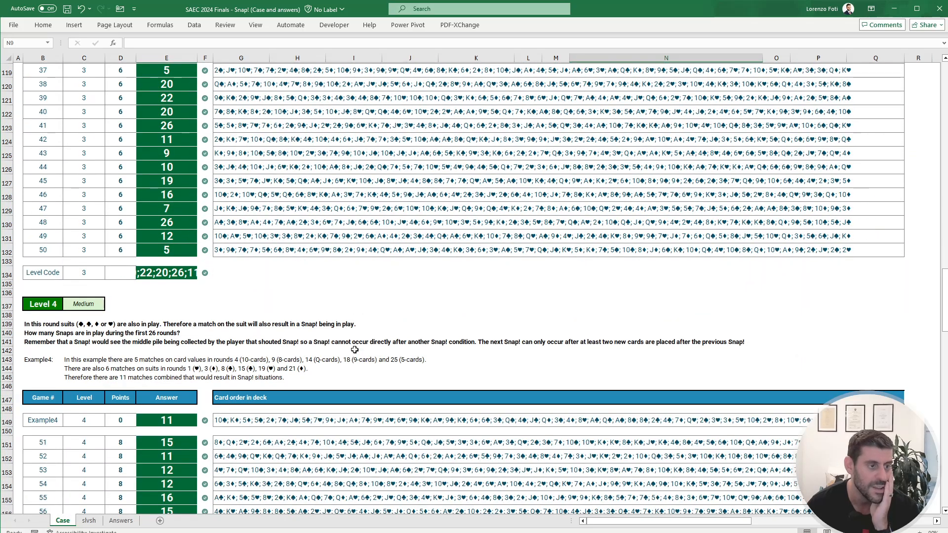
{"action": "scroll", "coordinate": [353, 352], "scroll_direction": "down", "scroll_amount": 5}
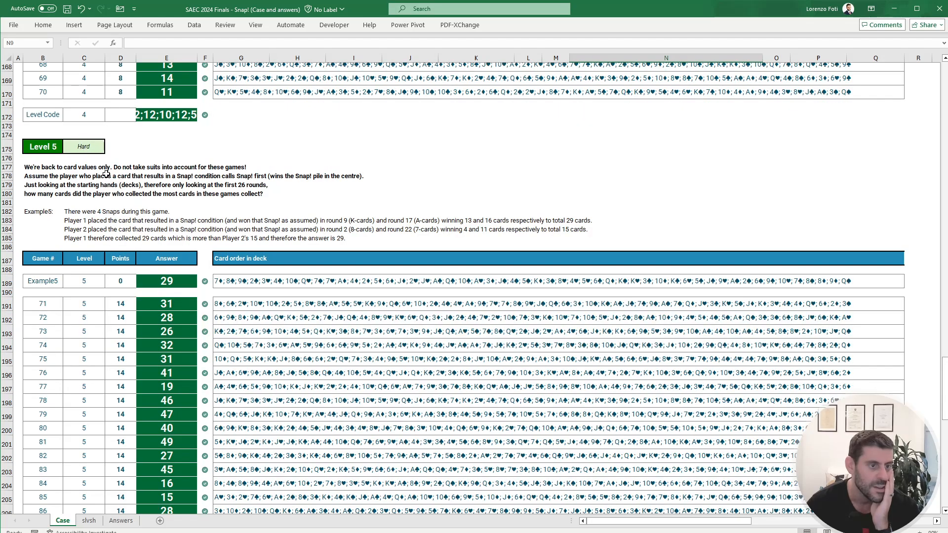
{"action": "left_click", "coordinate": [186, 308]}
{"action": "scroll", "coordinate": [168, 296], "scroll_direction": "down", "scroll_amount": 13}
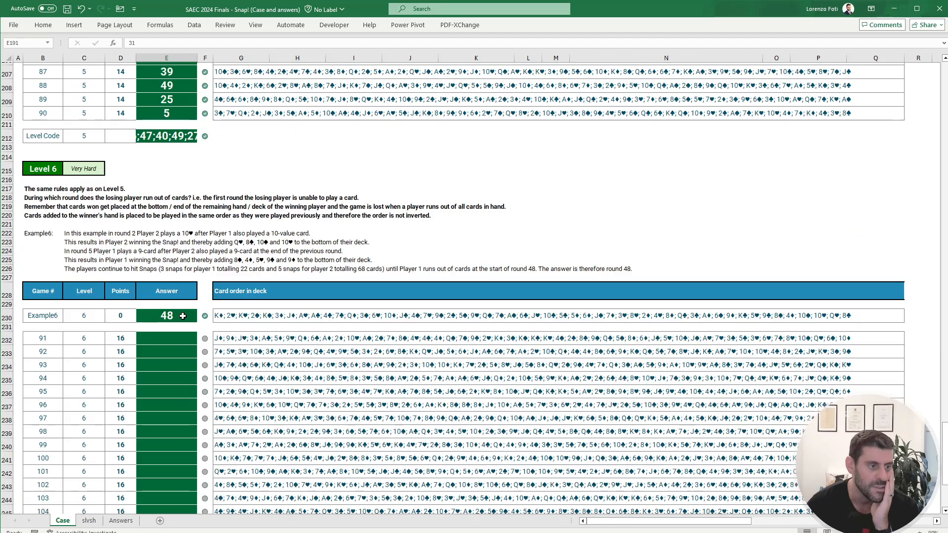
{"action": "scroll", "coordinate": [123, 287], "scroll_direction": "up", "scroll_amount": 9}
{"action": "scroll", "coordinate": [129, 287], "scroll_direction": "down", "scroll_amount": 6}
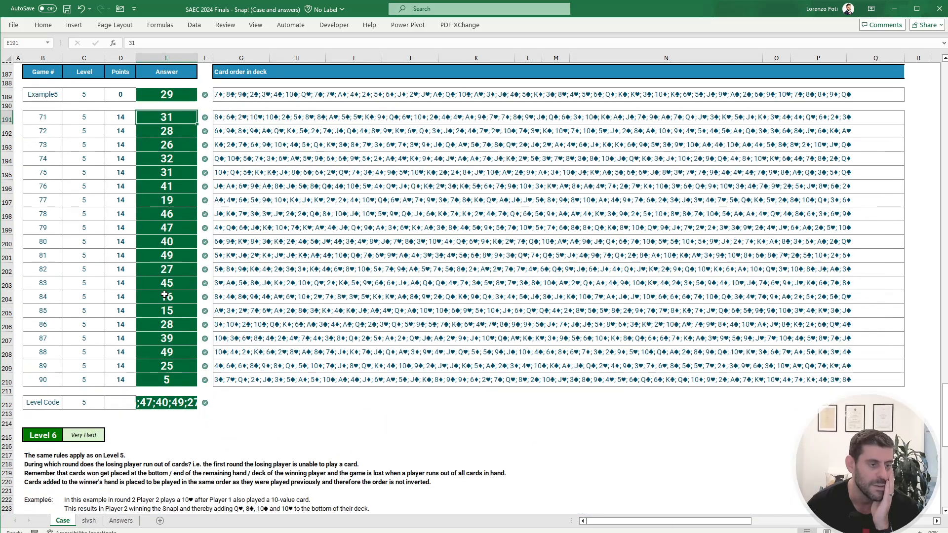
{"action": "scroll", "coordinate": [167, 297], "scroll_direction": "down", "scroll_amount": 3}
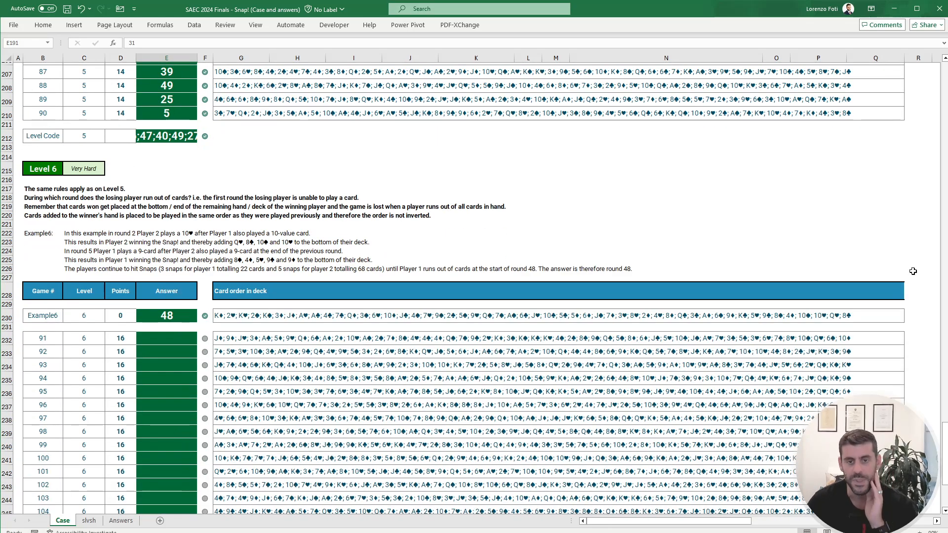